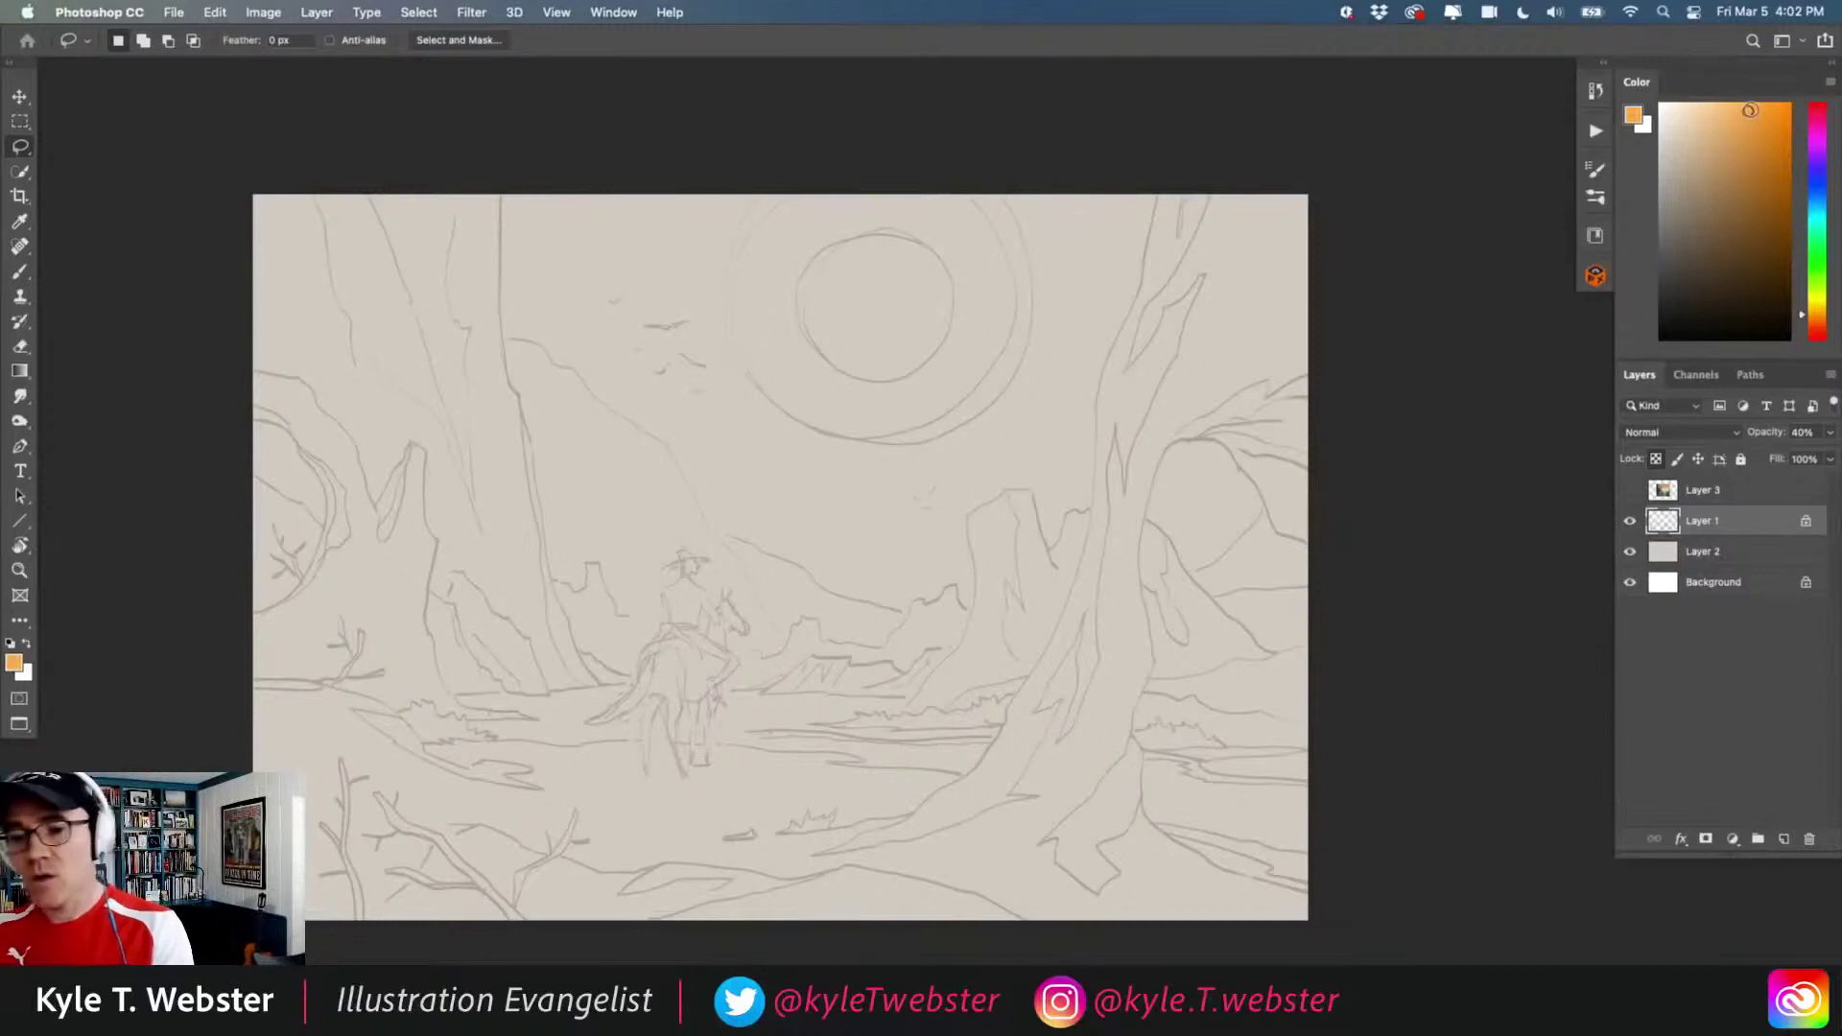
- Add a new layer above Layer 2 and fill it with a light salmon colour
{"action": "left_click_drag", "start_coordinate": [1815, 314], "coordinate": [1815, 326]}
{"action": "left_click_drag", "start_coordinate": [1745, 113], "coordinate": [1716, 105]}
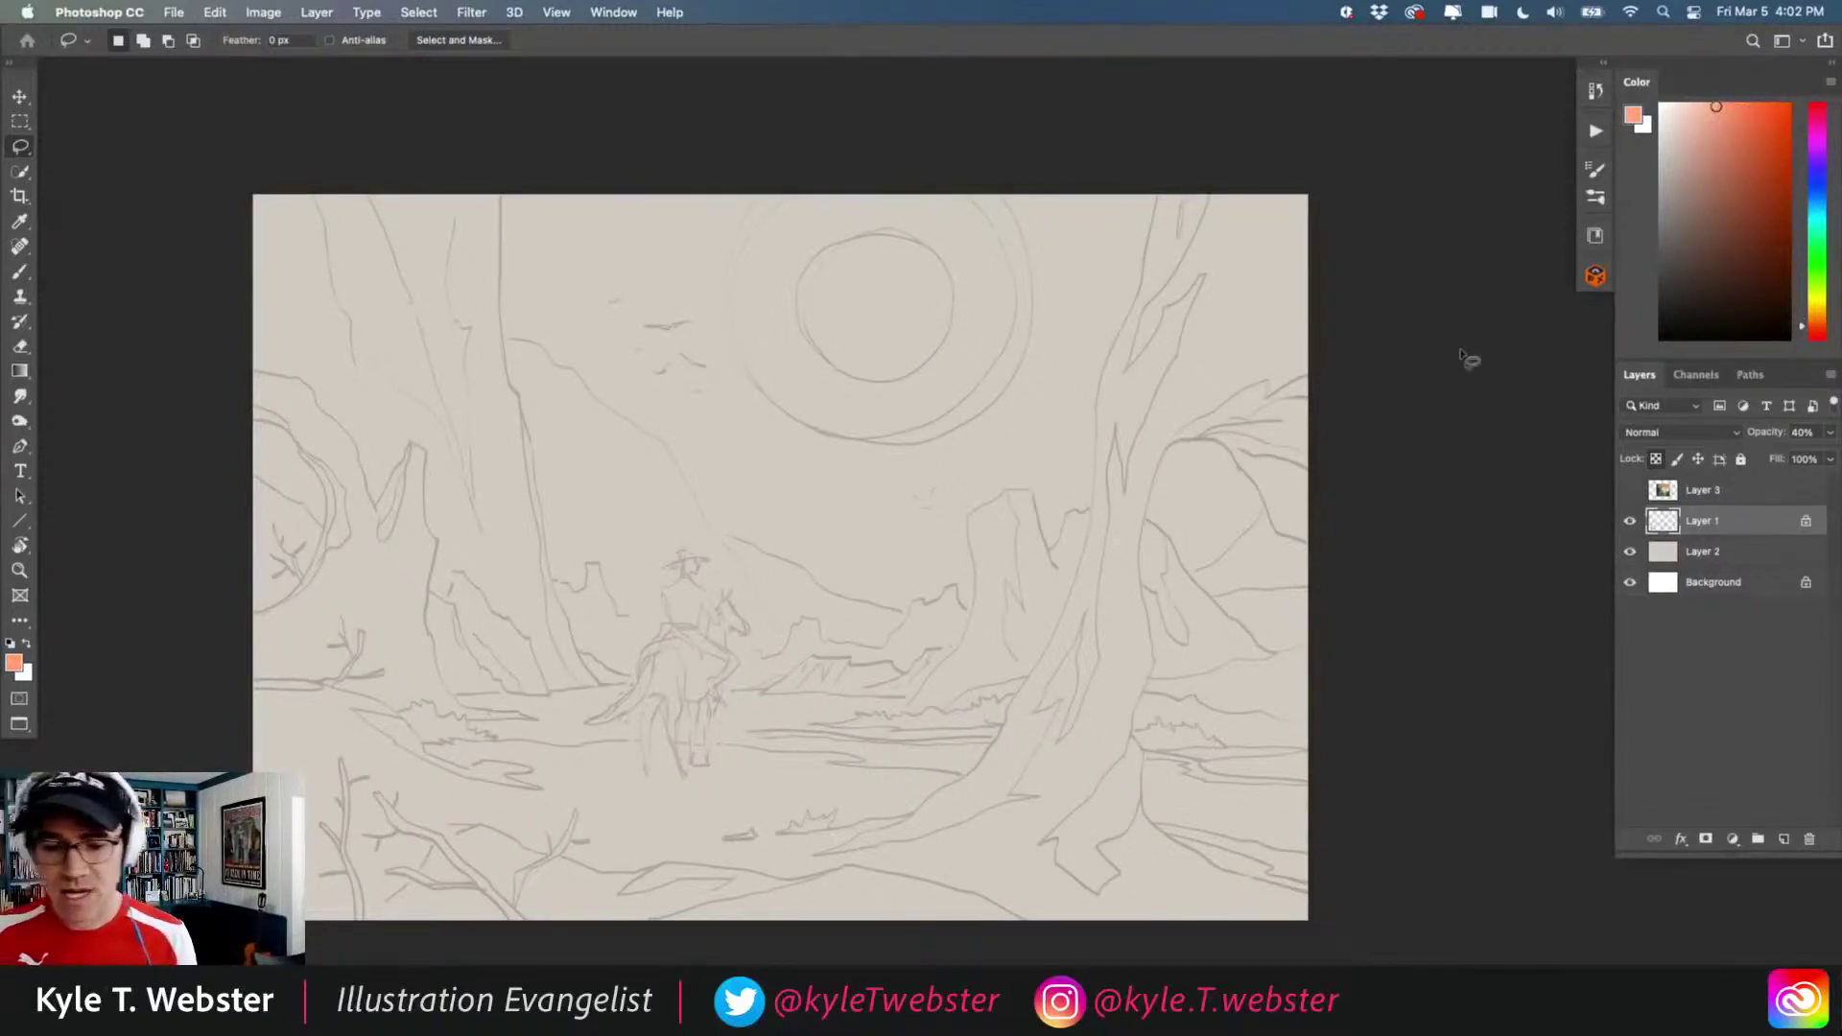
{"action": "left_click", "coordinate": [1662, 554]}
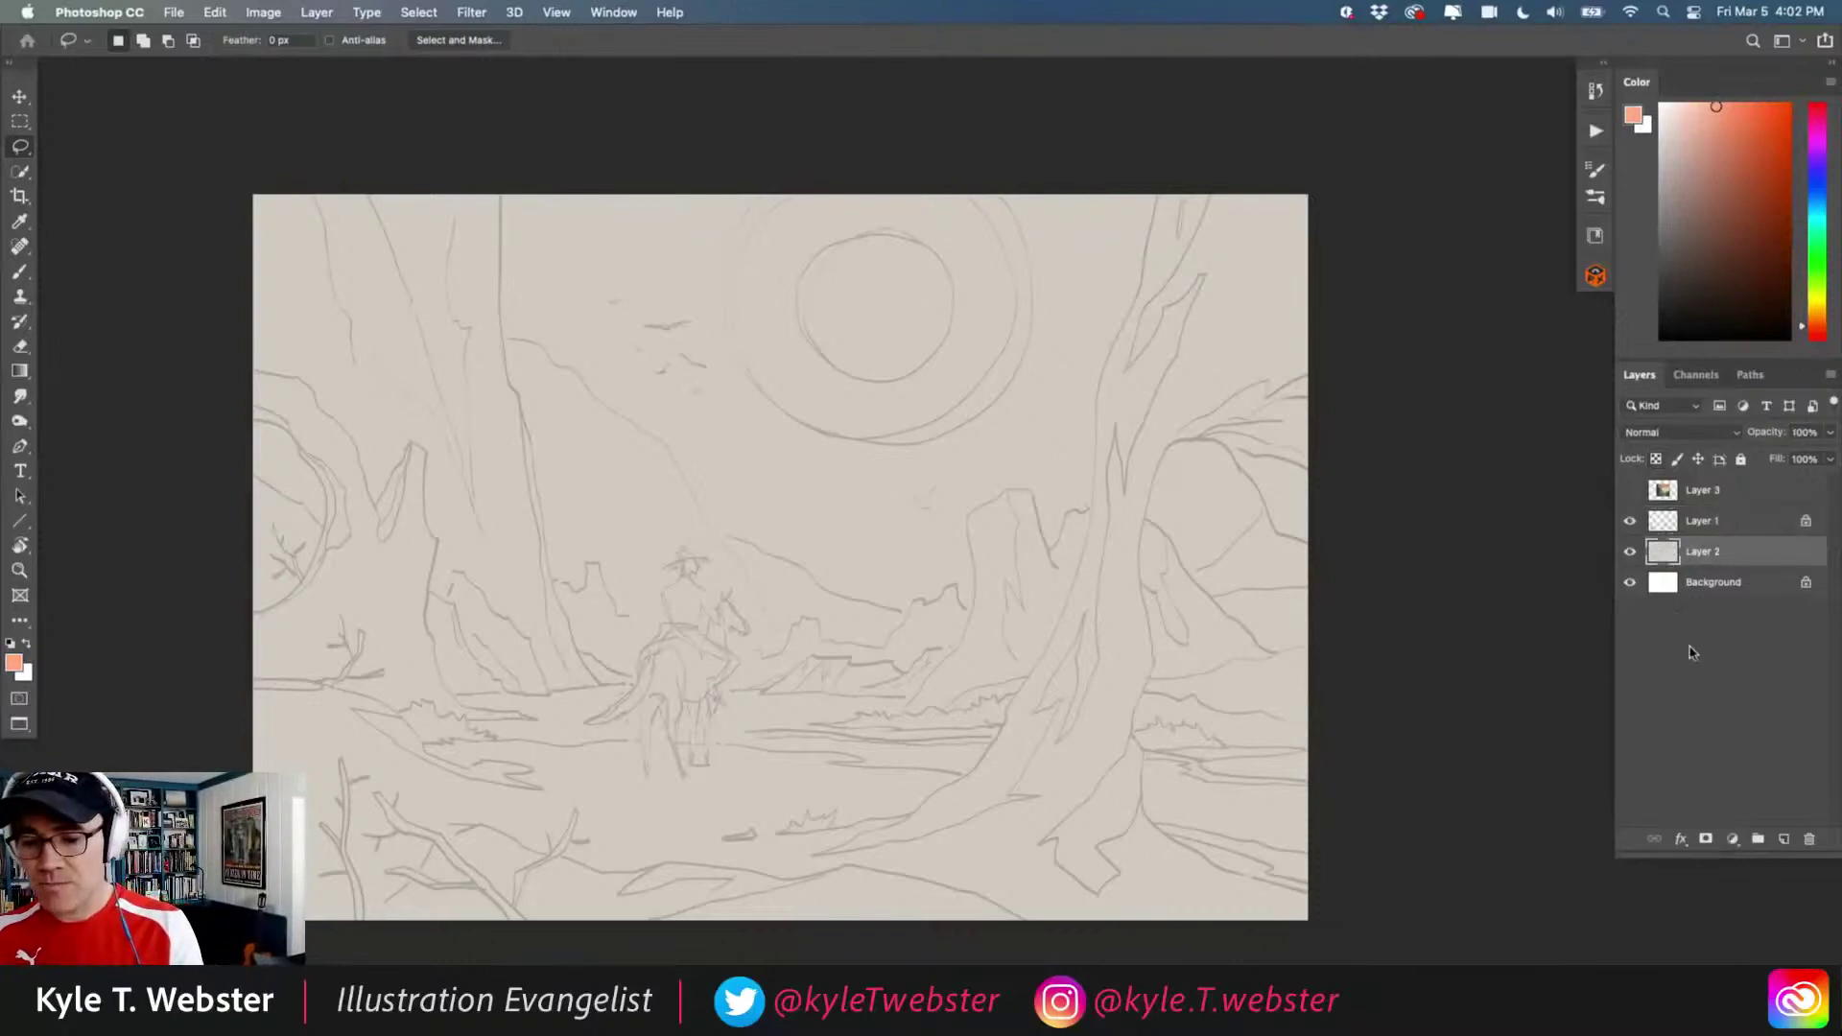
{"action": "left_click", "coordinate": [1781, 837]}
{"action": "key", "text": "alt+BackSpace"}
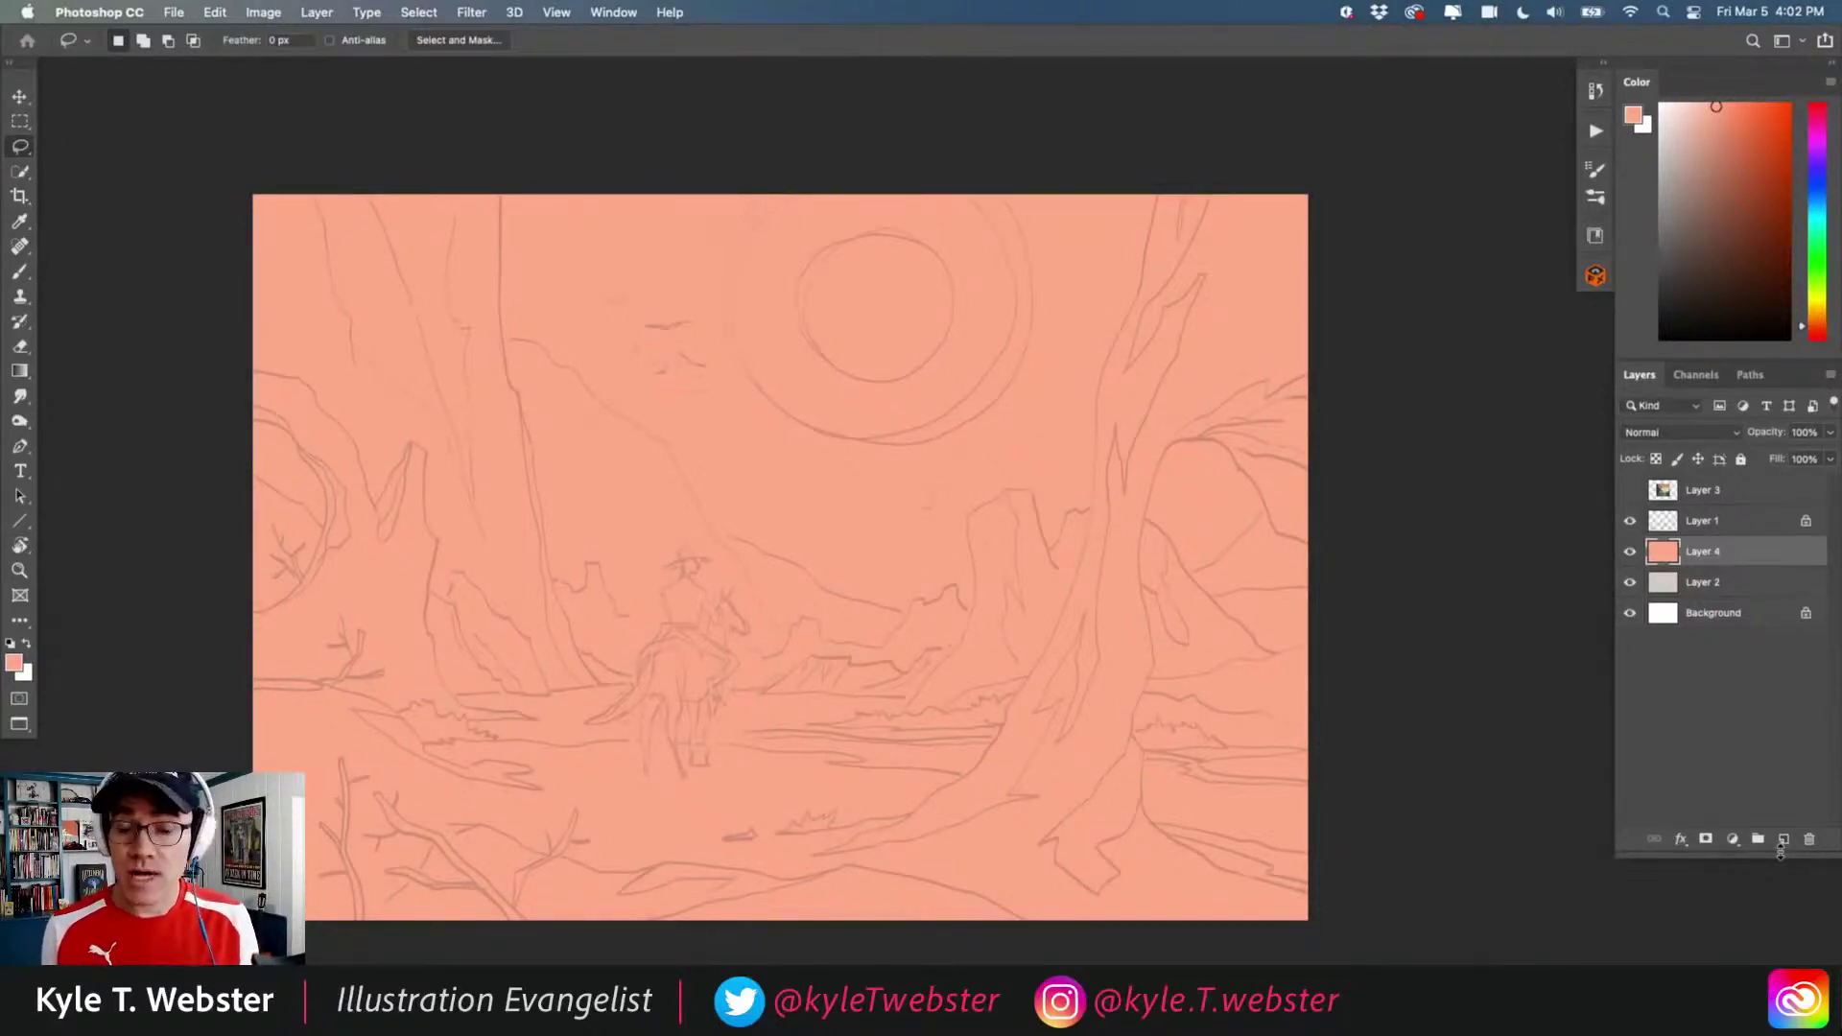
- Show the reference painting on Layer 3, examine its figure, skyline and foreground up close, and hide it again
{"action": "left_click", "coordinate": [1630, 489]}
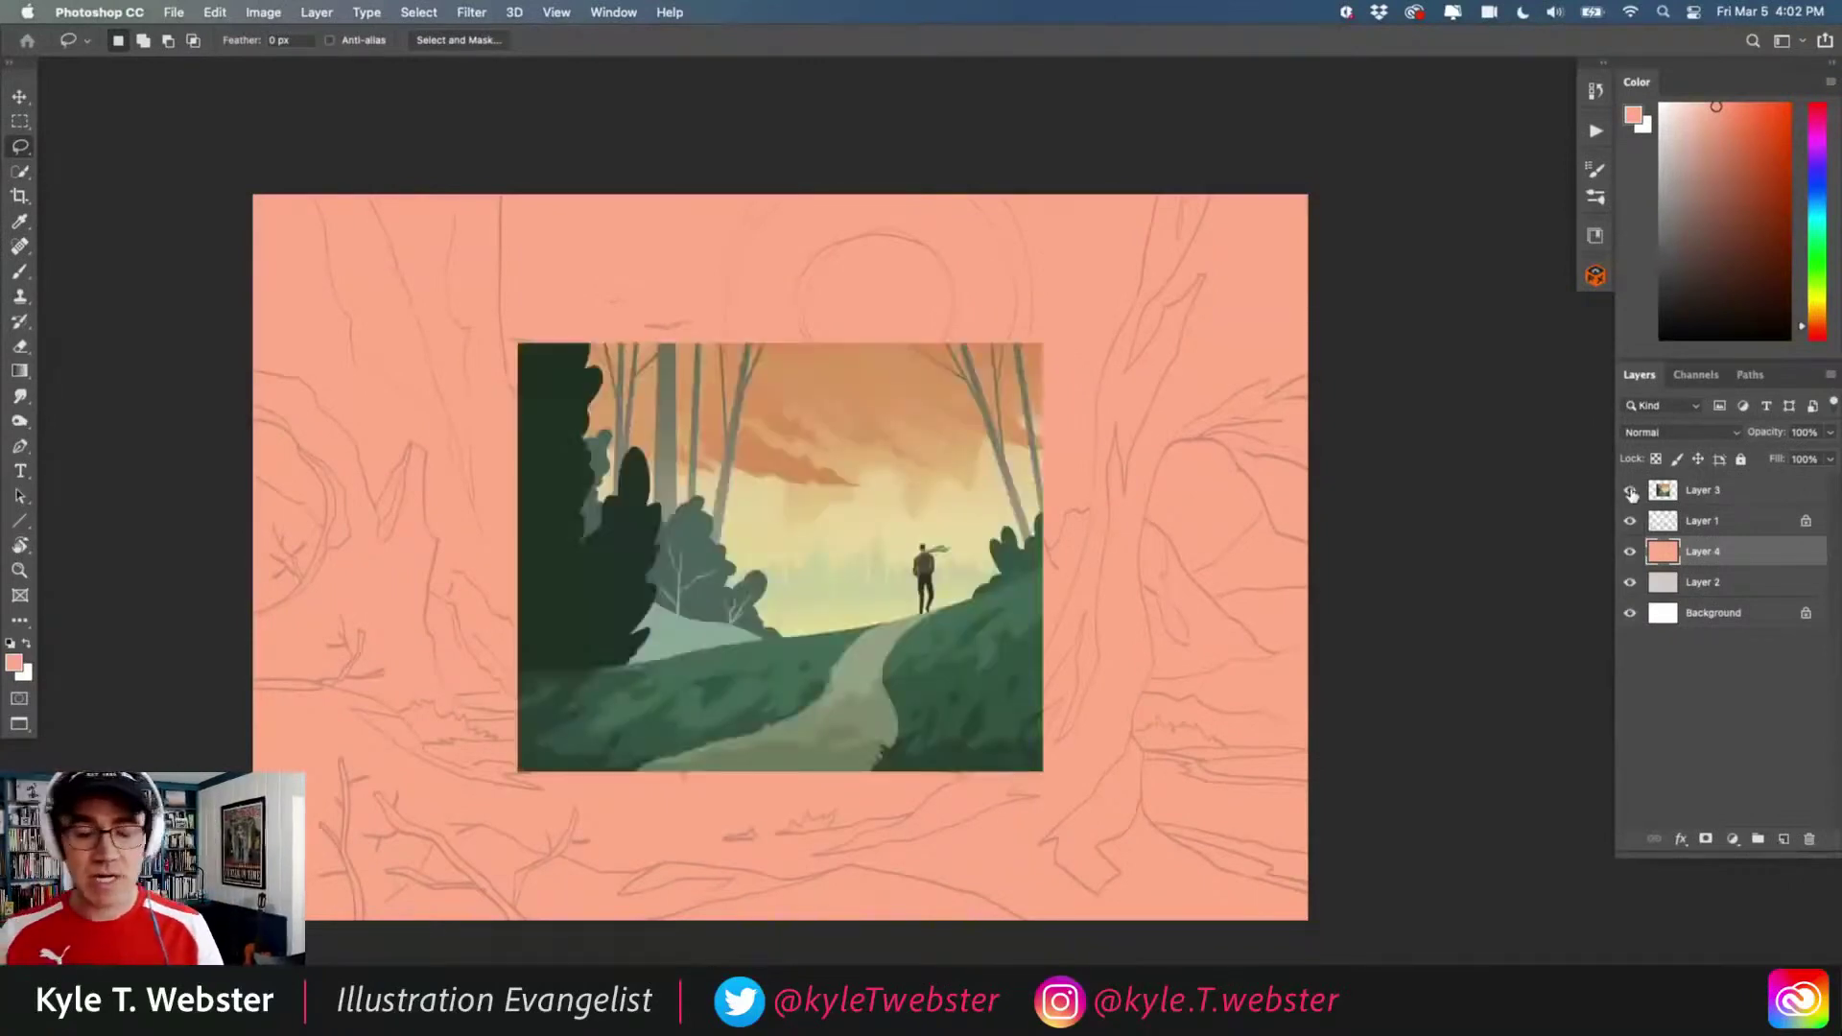
{"action": "scroll", "coordinate": [925, 581], "scroll_direction": "up", "scroll_amount": 5}
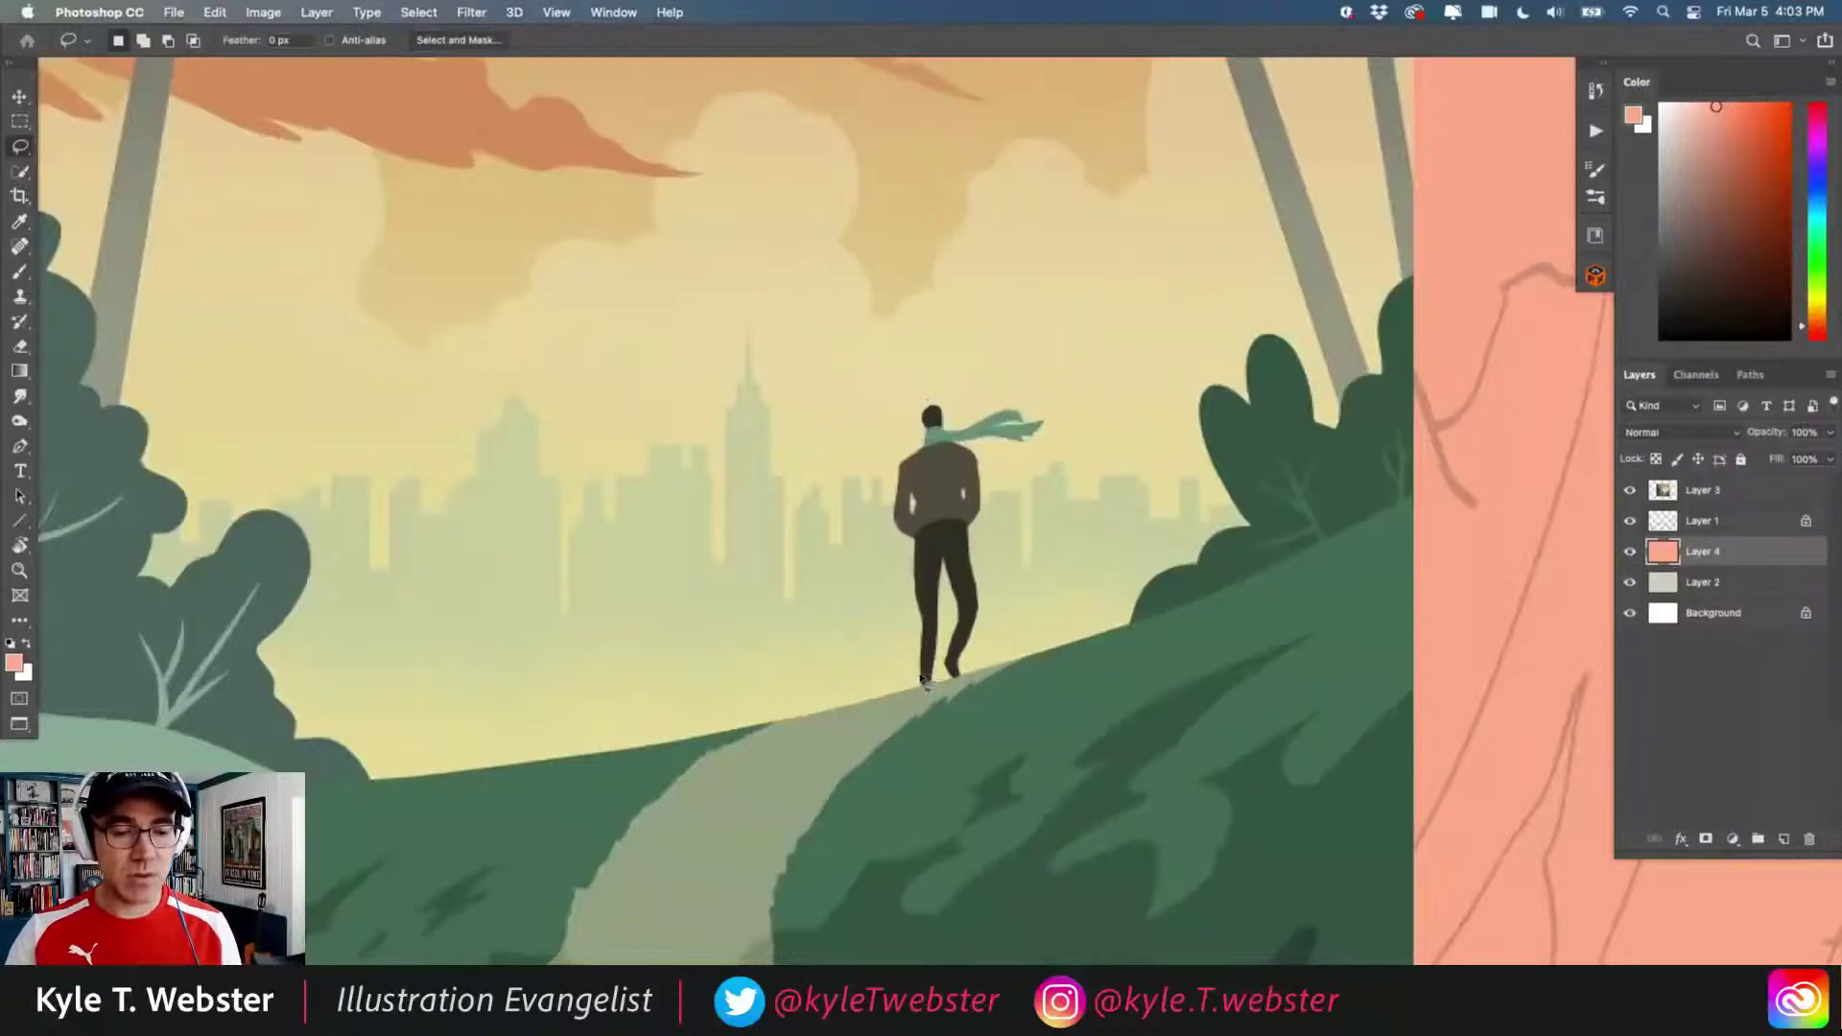
{"action": "scroll", "coordinate": [752, 607], "scroll_direction": "down", "scroll_amount": 5}
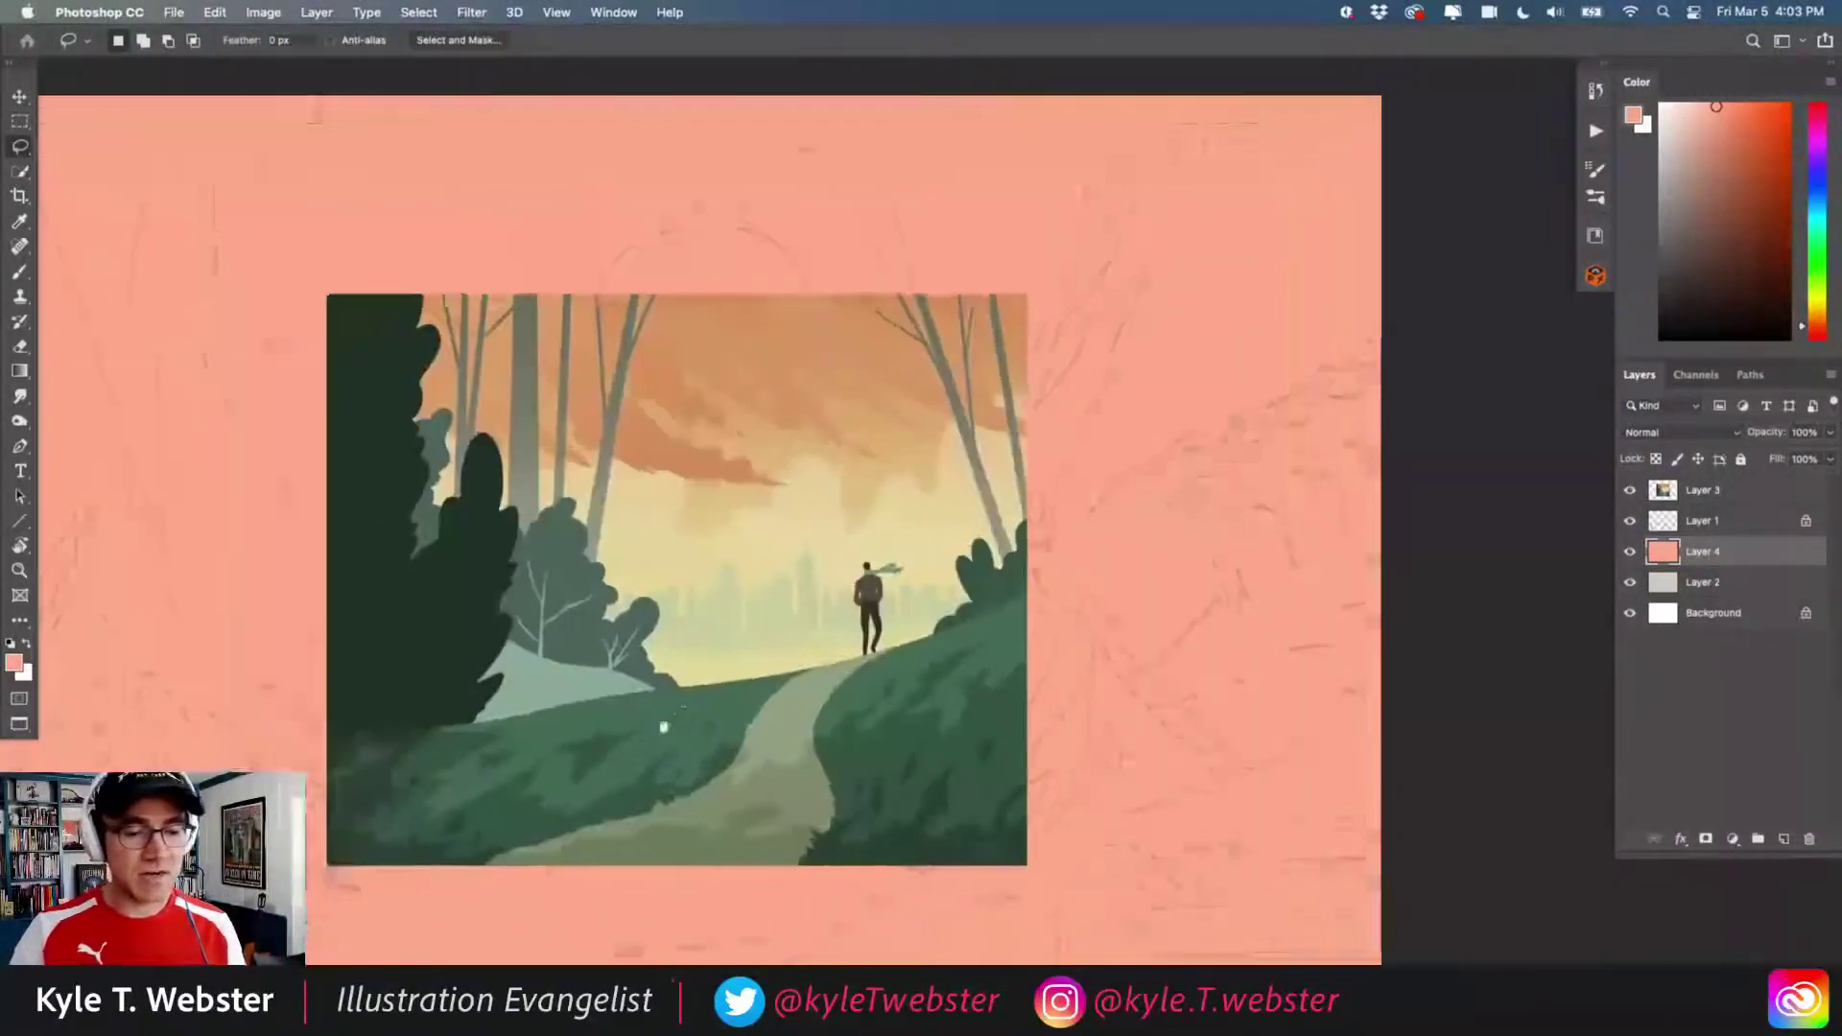
{"action": "left_click", "coordinate": [1630, 490]}
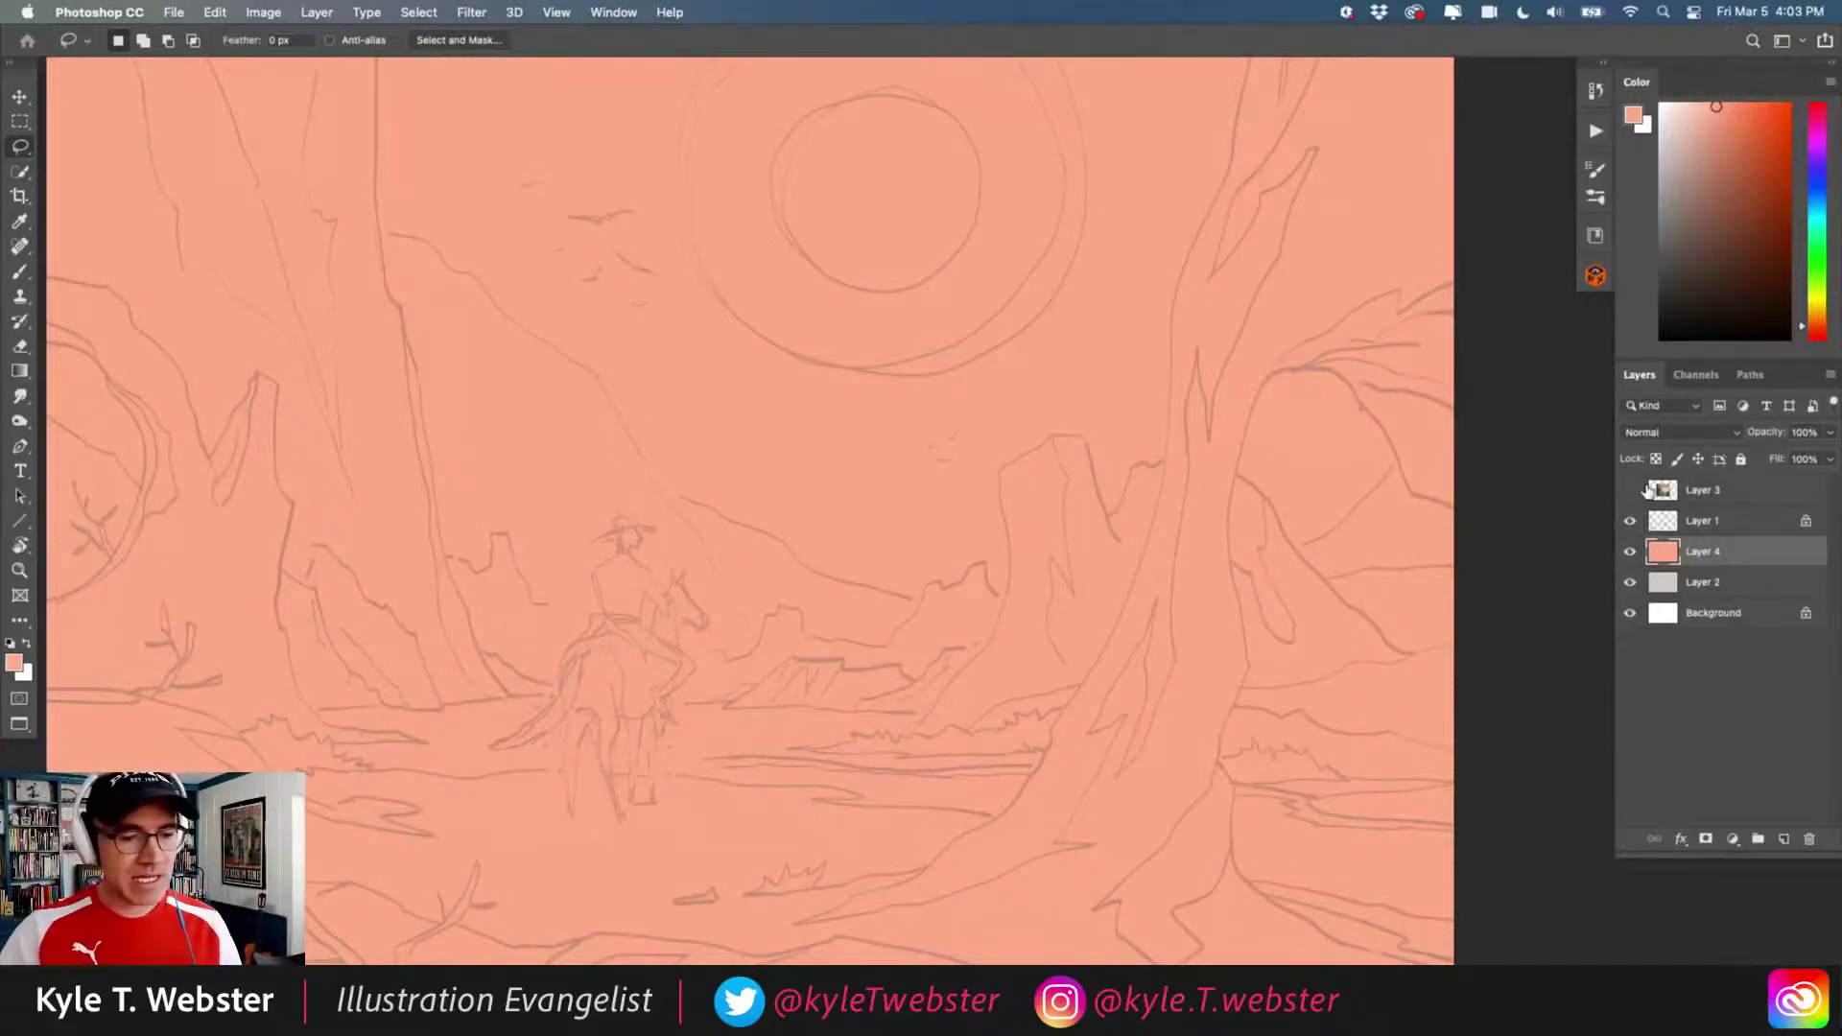
- Try a freehand lasso shape in the sky above the rider with a darker reddish-brown fill, and undo it
{"action": "scroll", "coordinate": [650, 582], "scroll_direction": "left", "scroll_amount": 3}
{"action": "scroll", "coordinate": [649, 582], "scroll_direction": "up", "scroll_amount": 1}
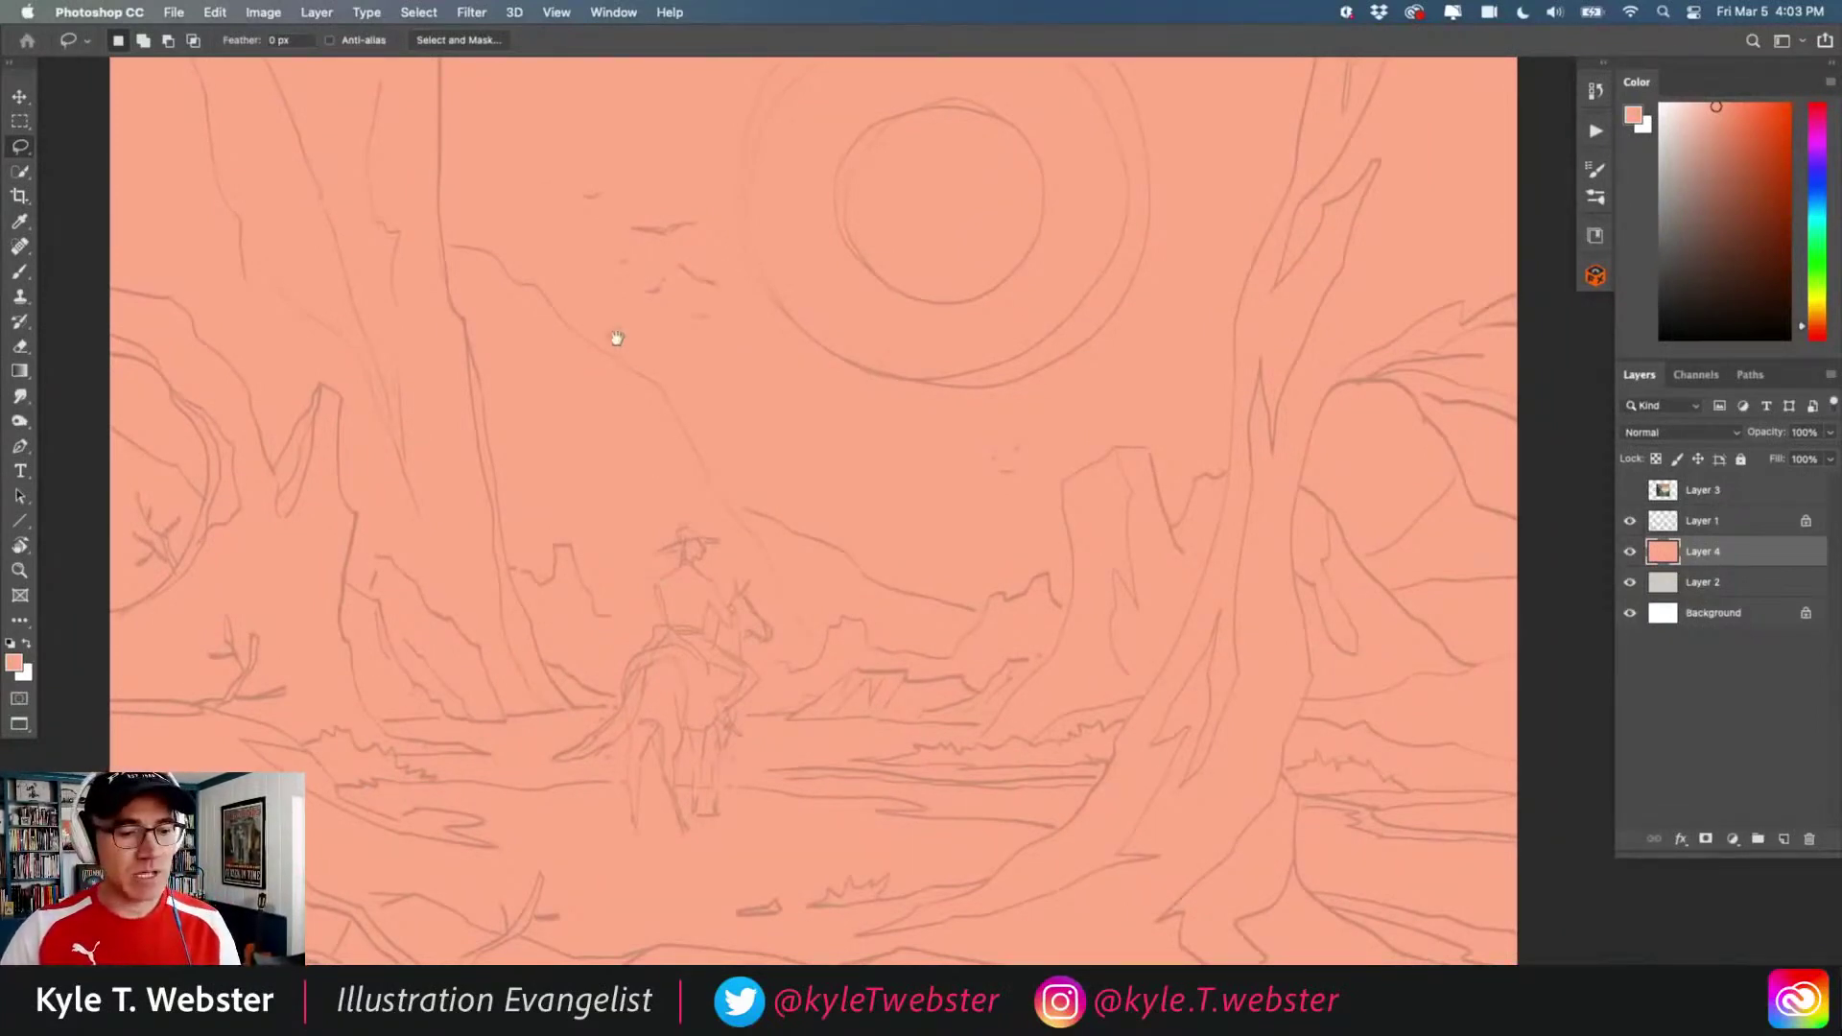
{"action": "left_click_drag", "start_coordinate": [590, 515], "coordinate": [590, 553]}
{"action": "mouse_move", "coordinate": [780, 401]}
{"action": "left_mouse_down"}
{"action": "mouse_move", "coordinate": [601, 406]}
{"action": "mouse_move", "coordinate": [446, 482]}
{"action": "mouse_move", "coordinate": [825, 728]}
{"action": "mouse_move", "coordinate": [739, 567]}
{"action": "mouse_move", "coordinate": [879, 473]}
{"action": "mouse_move", "coordinate": [754, 385]}
{"action": "left_mouse_up"}
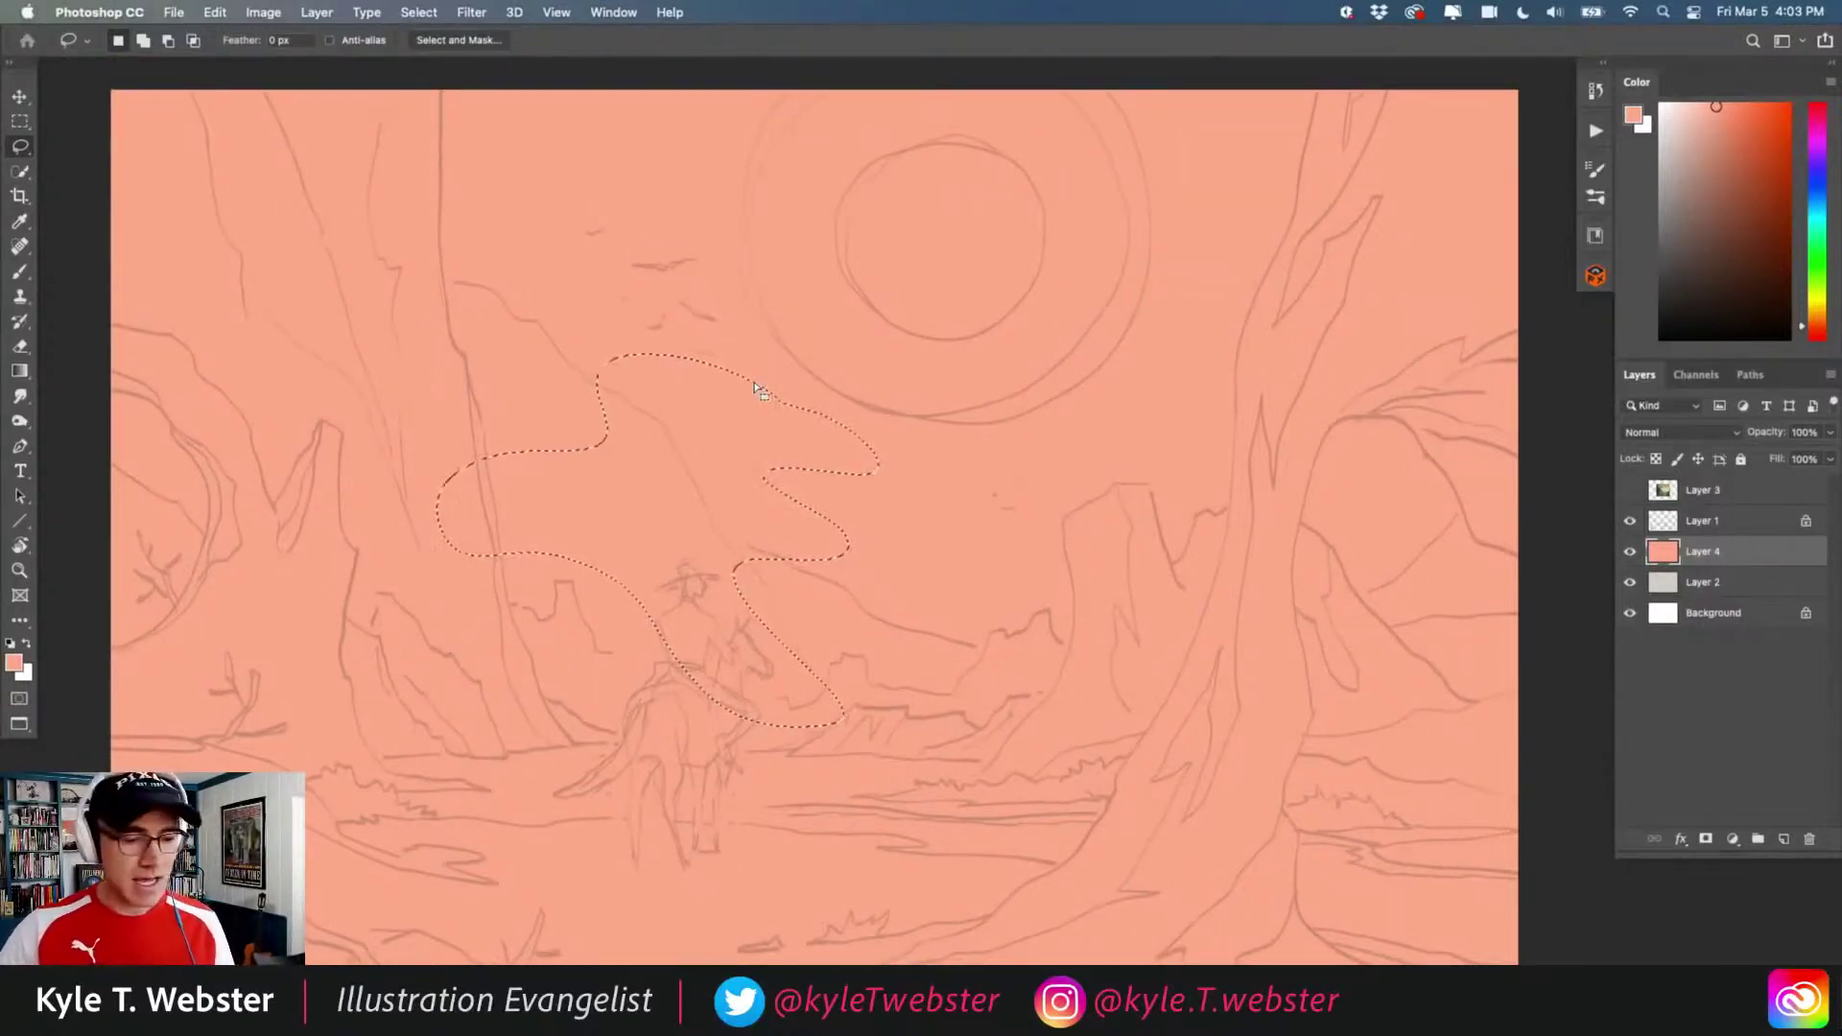
{"action": "left_click", "coordinate": [1741, 181]}
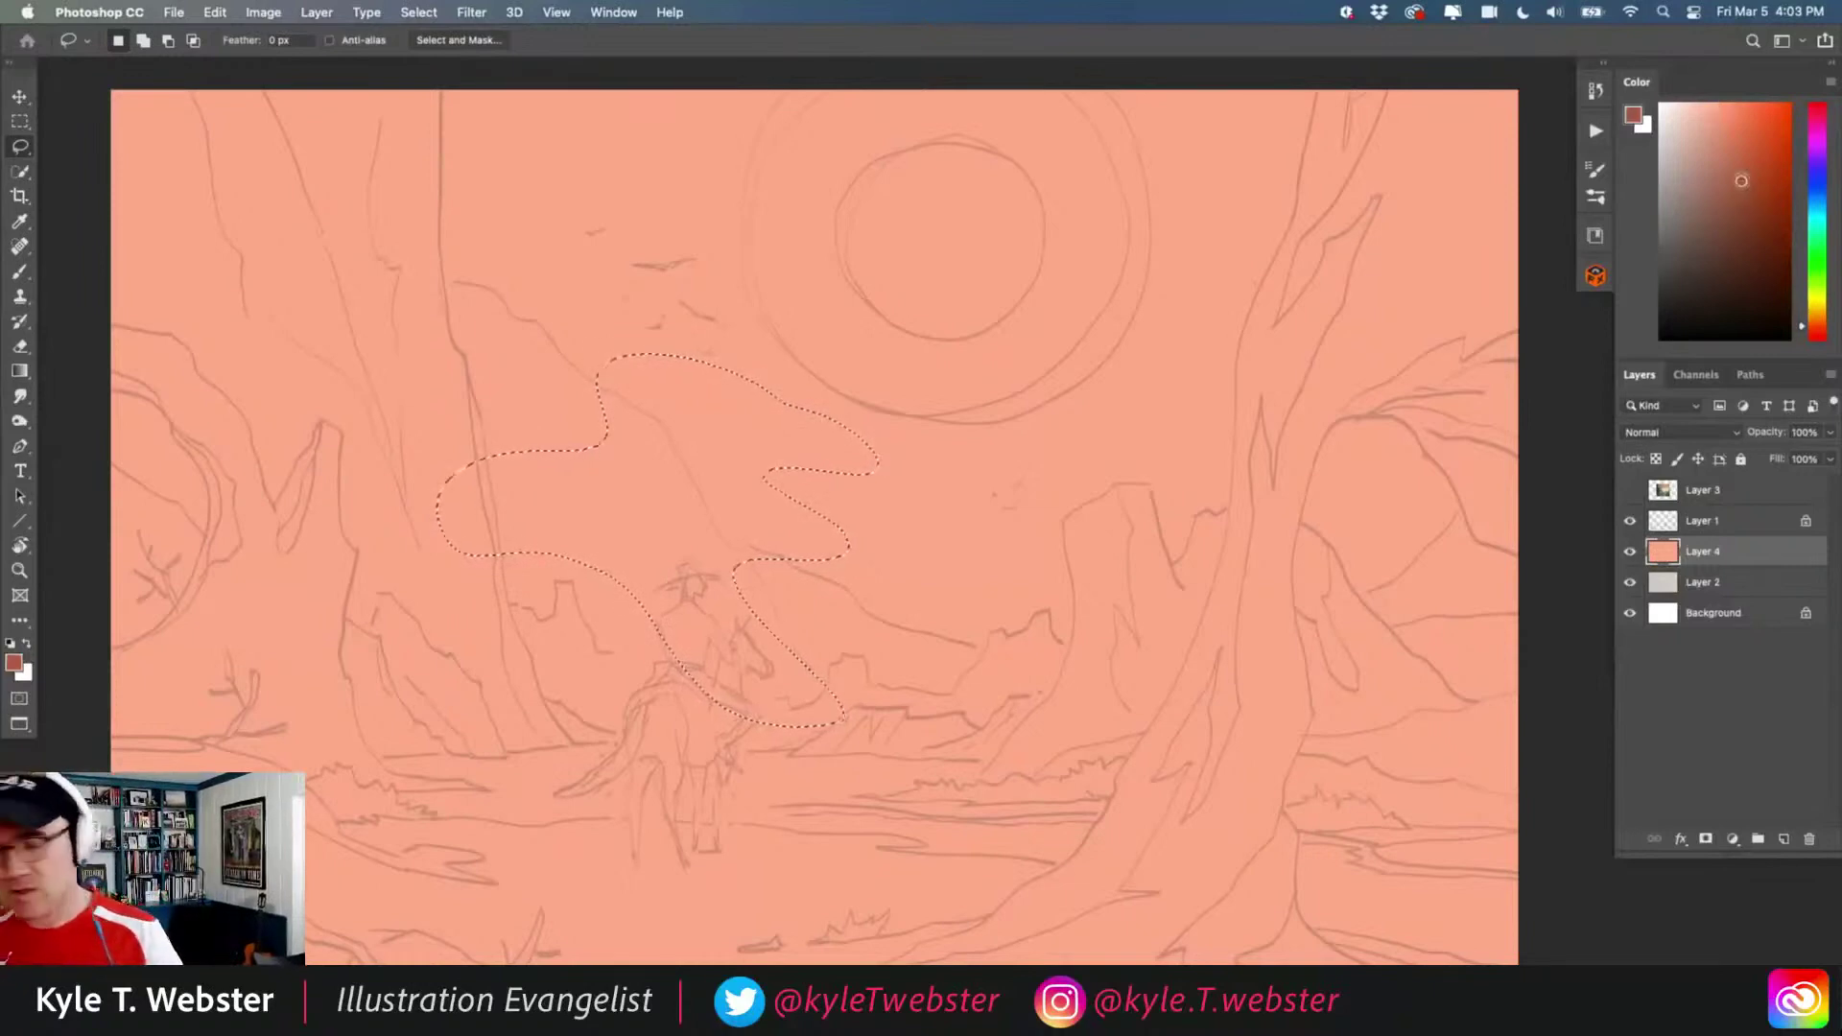
{"action": "key", "text": "alt+BackSpace"}
{"action": "key", "text": "super+z"}
{"action": "key", "text": "super+z"}
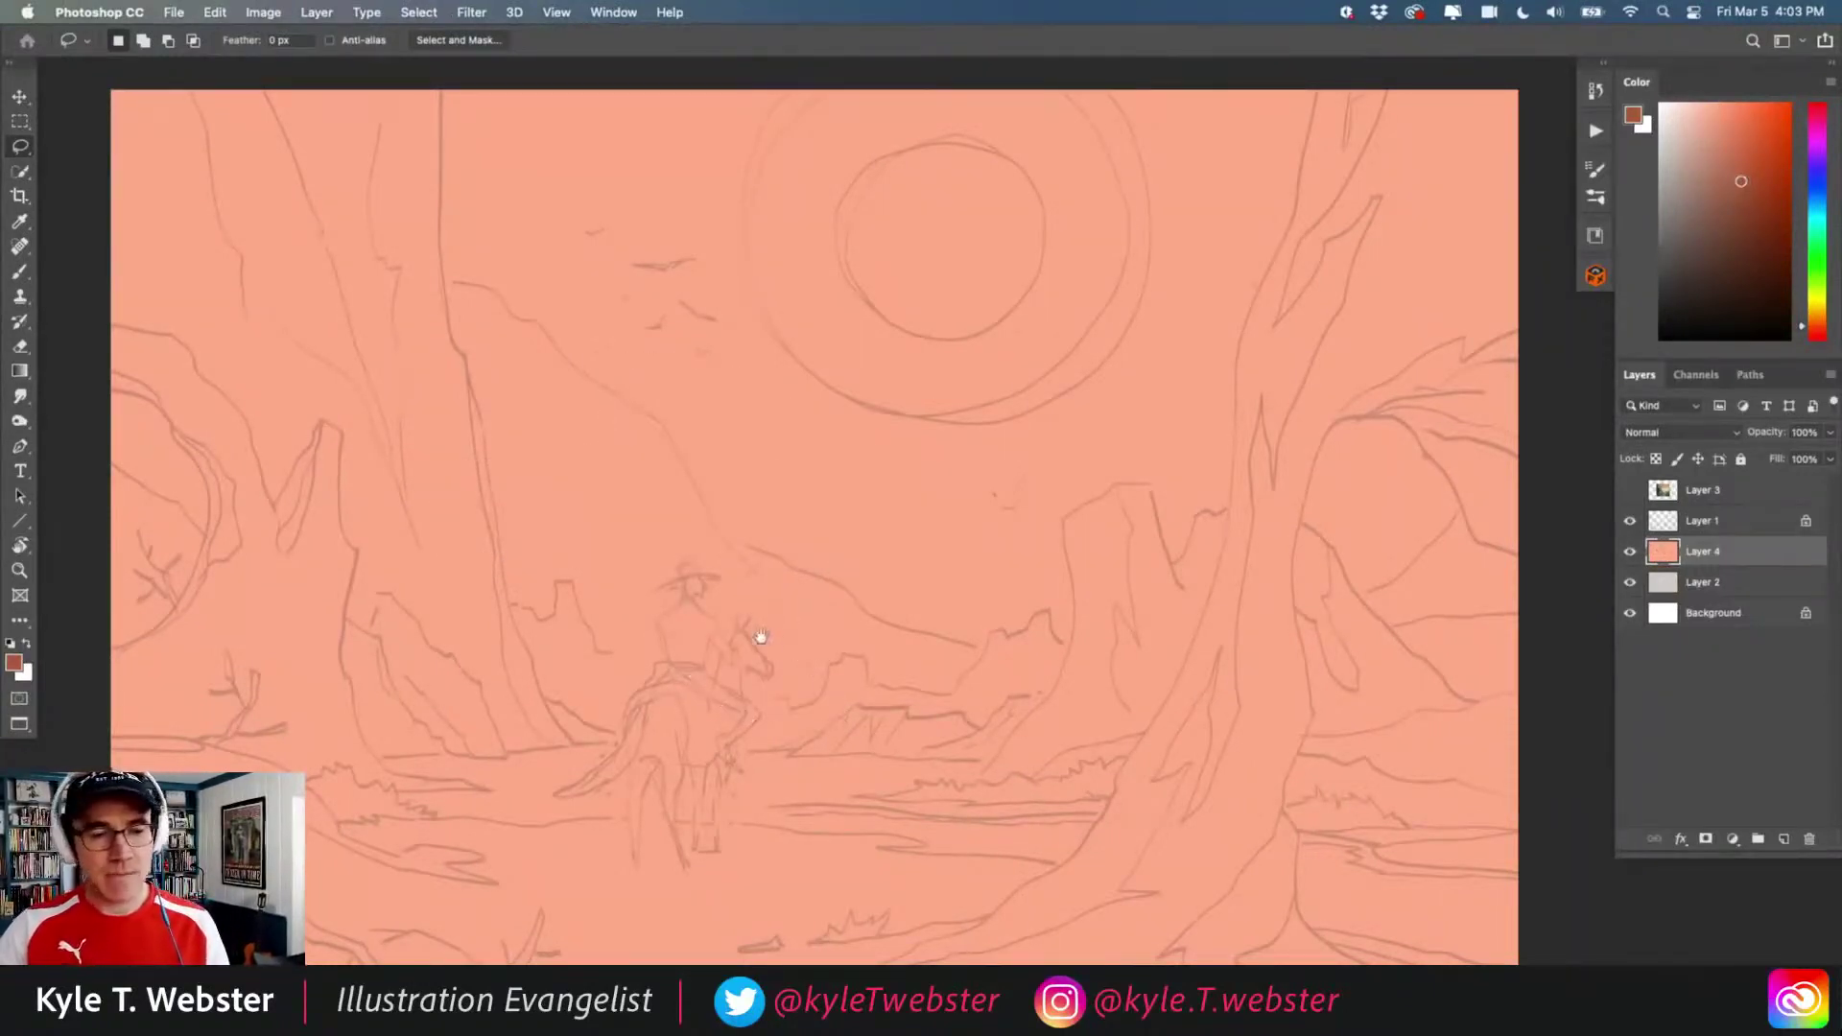
- Add a new layer above the salmon fill and lasso the large sloping mountain behind the rider, following its sketched ridge
{"action": "scroll", "coordinate": [757, 637], "scroll_direction": "down", "scroll_amount": 1}
{"action": "left_click_drag", "start_coordinate": [678, 650], "coordinate": [672, 597]}
{"action": "scroll", "coordinate": [672, 596], "scroll_direction": "up", "scroll_amount": 3}
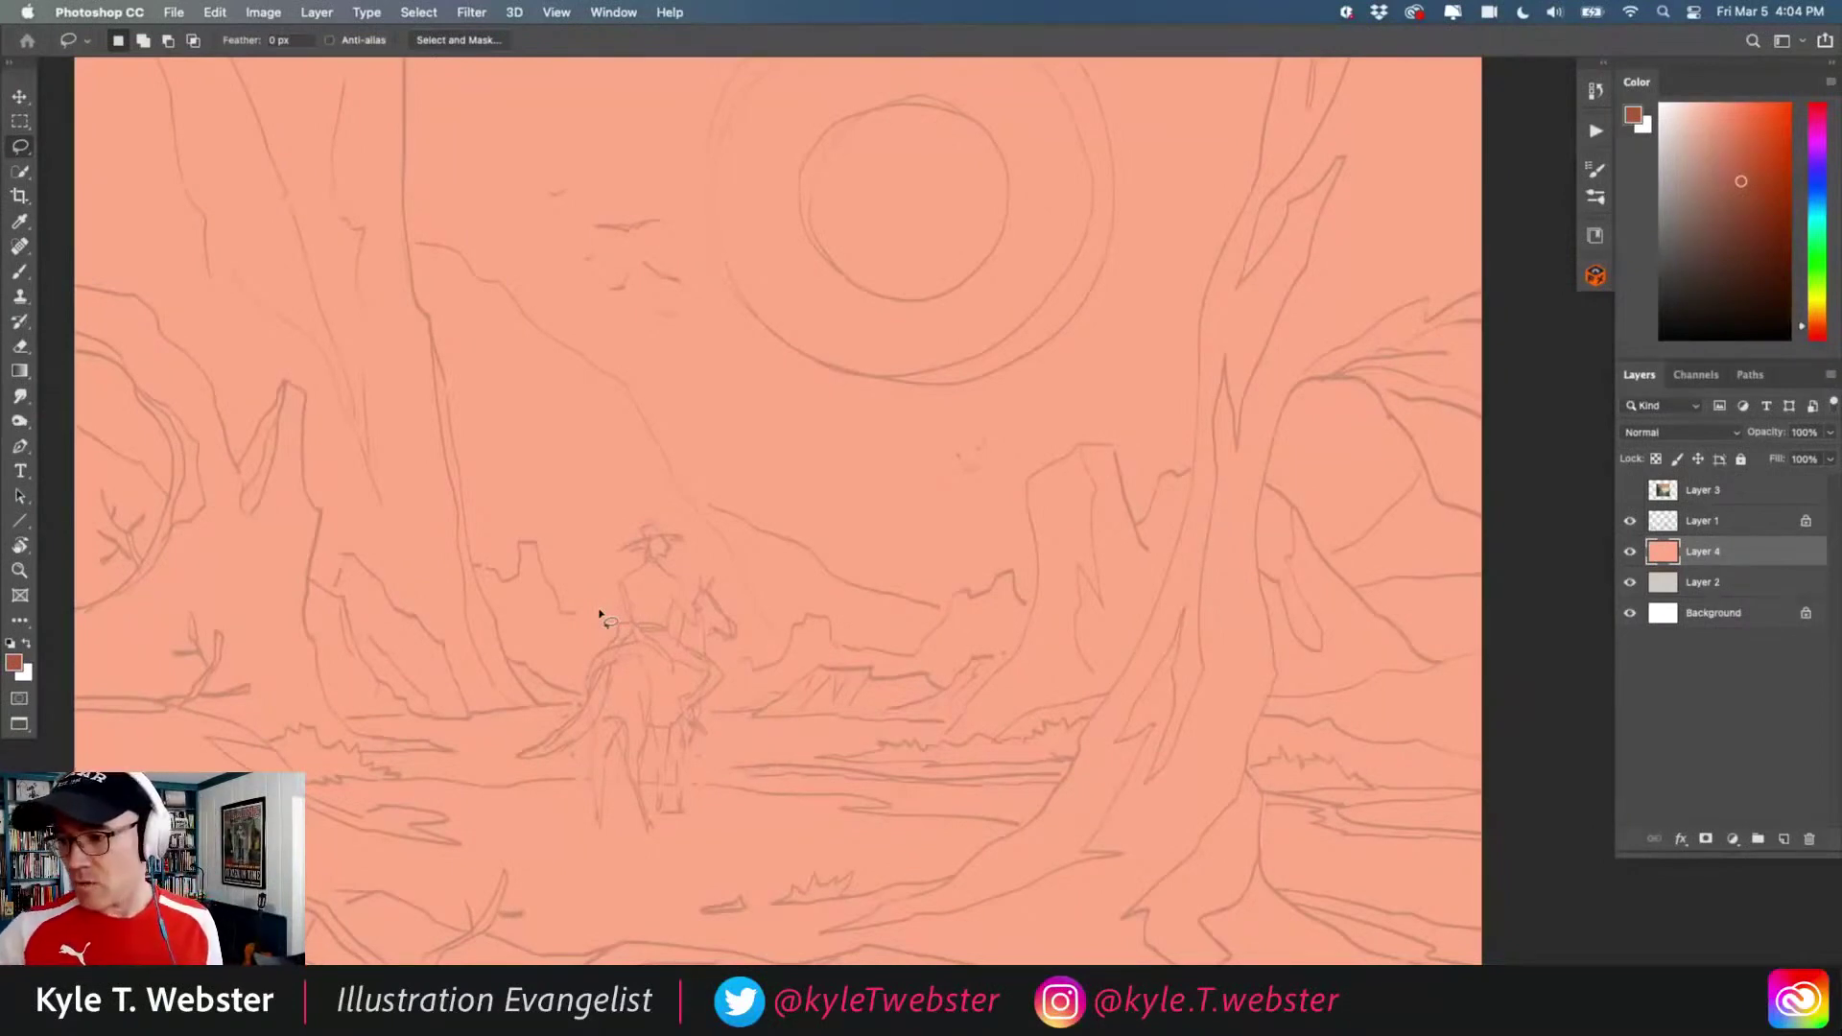
{"action": "left_click", "coordinate": [1783, 840]}
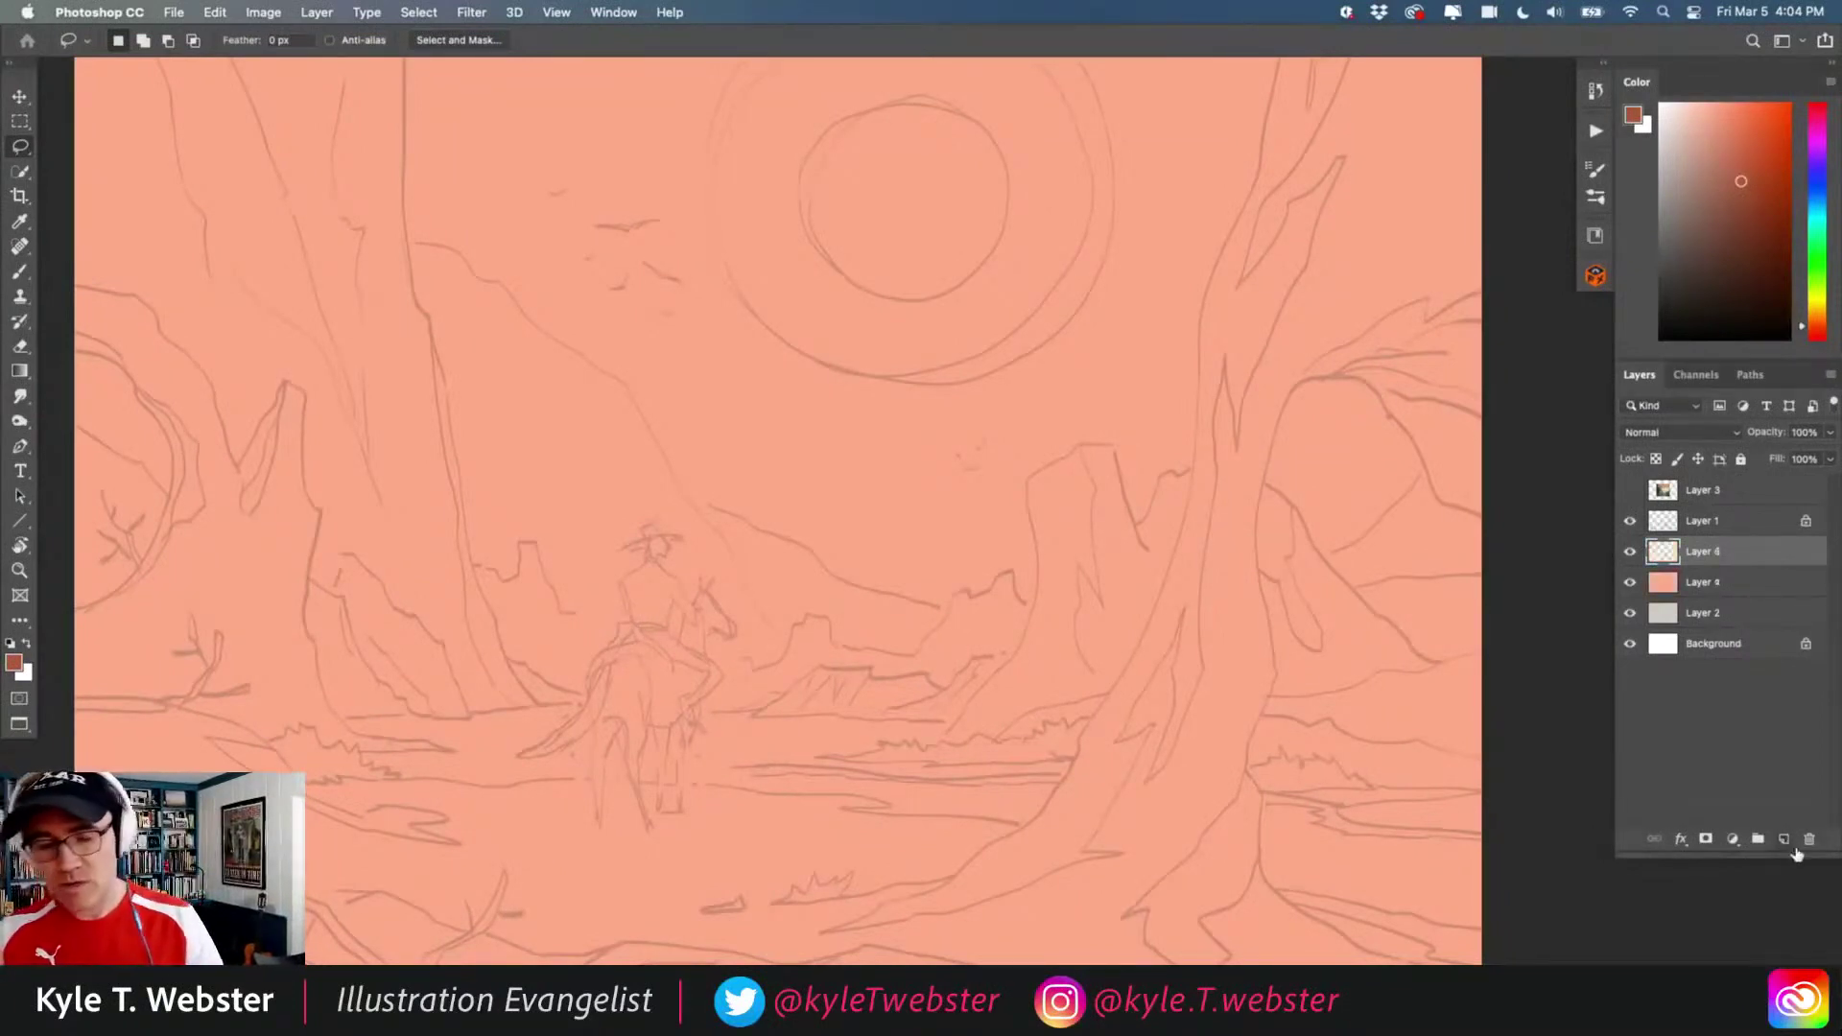
{"action": "scroll", "coordinate": [526, 650], "scroll_direction": "left", "scroll_amount": 3}
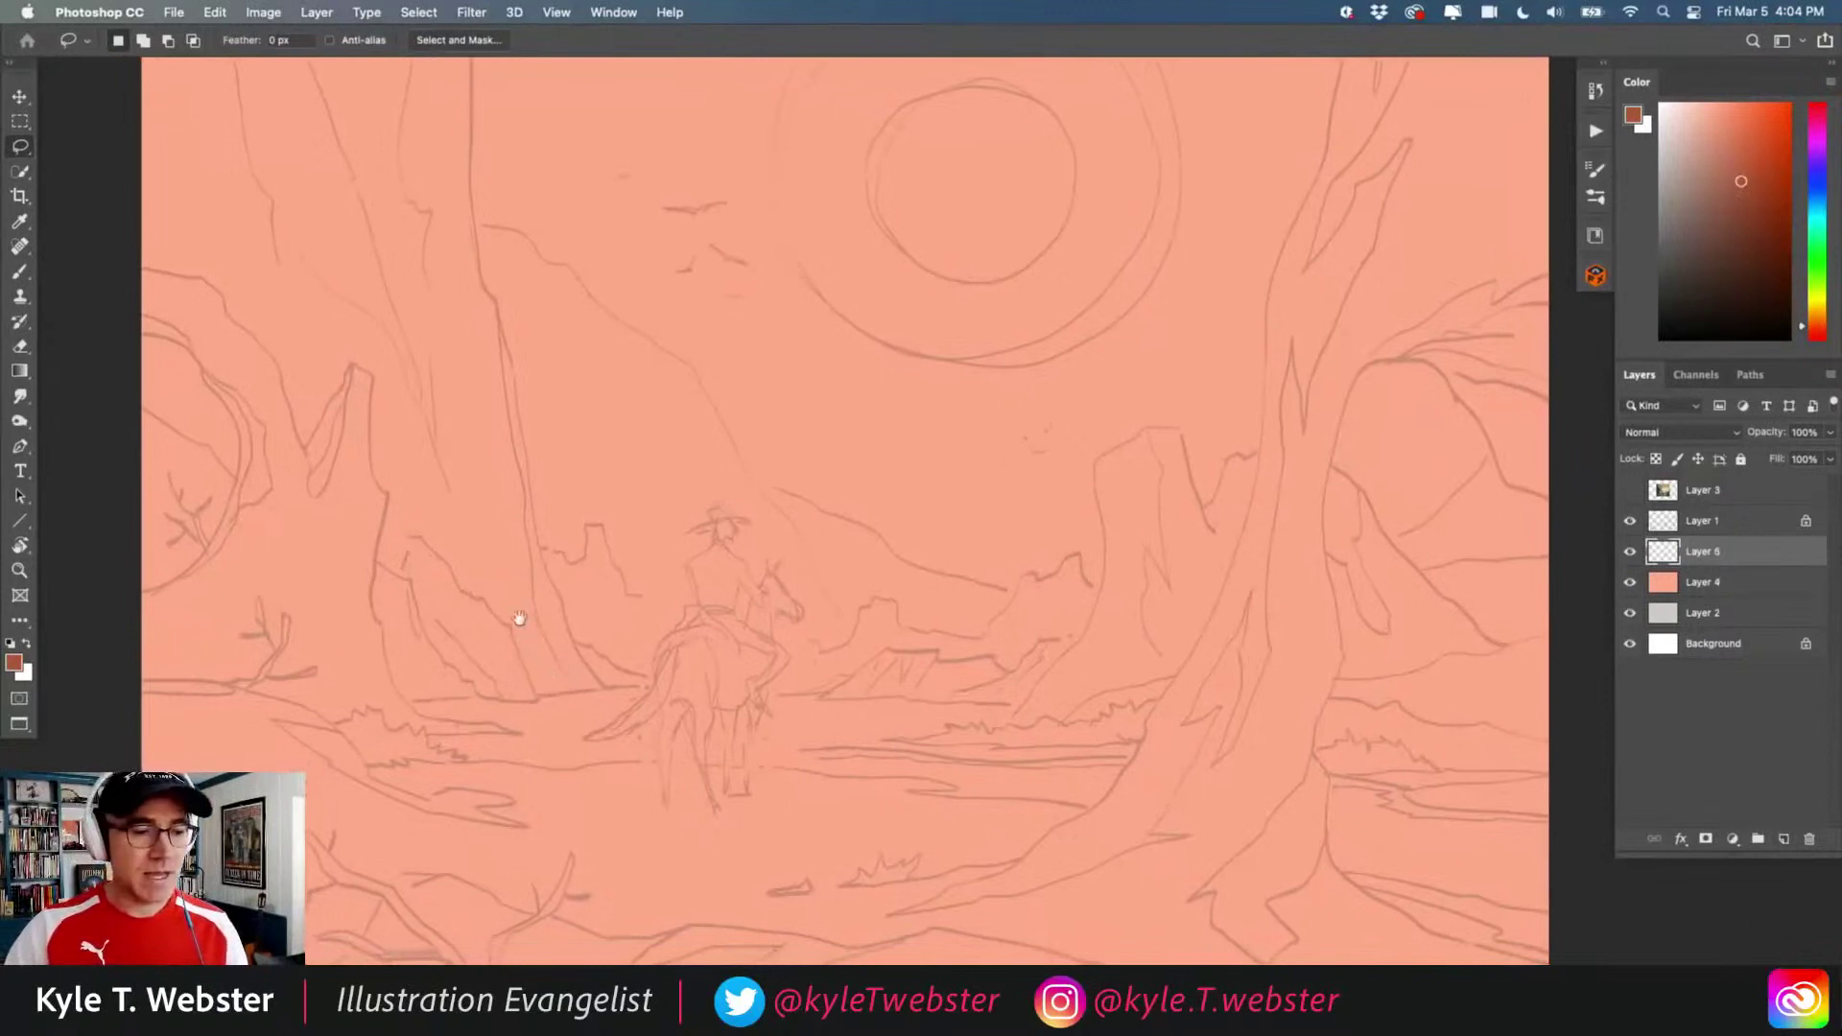
{"action": "left_click_drag", "start_coordinate": [514, 616], "coordinate": [490, 729]}
{"action": "mouse_move", "coordinate": [418, 328]}
{"action": "left_mouse_down"}
{"action": "mouse_move", "coordinate": [485, 354]}
{"action": "mouse_move", "coordinate": [670, 501]}
{"action": "mouse_move", "coordinate": [887, 824]}
{"action": "mouse_move", "coordinate": [288, 796]}
{"action": "mouse_move", "coordinate": [418, 329]}
{"action": "left_mouse_up"}
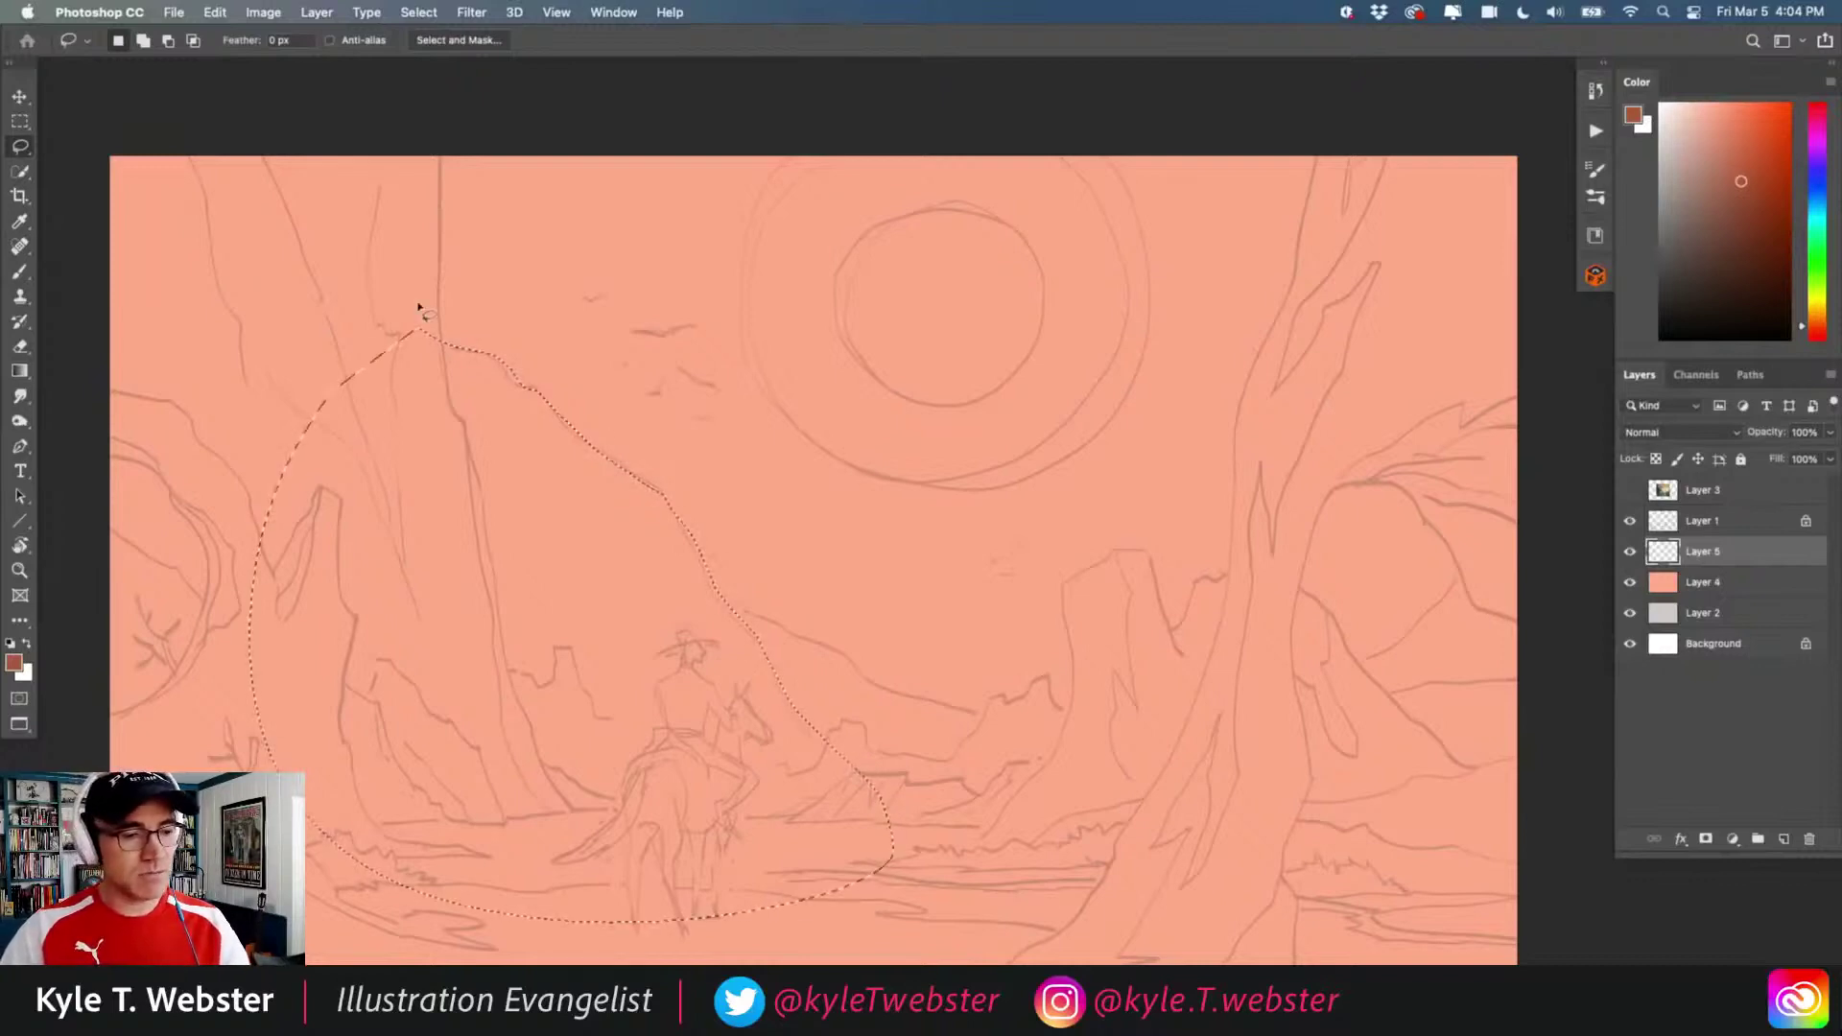
- Fill the lassoed mountain with a light sandy tan and clear the selection
{"action": "key", "text": "b"}
{"action": "left_click", "coordinate": [728, 463], "text": "alt"}
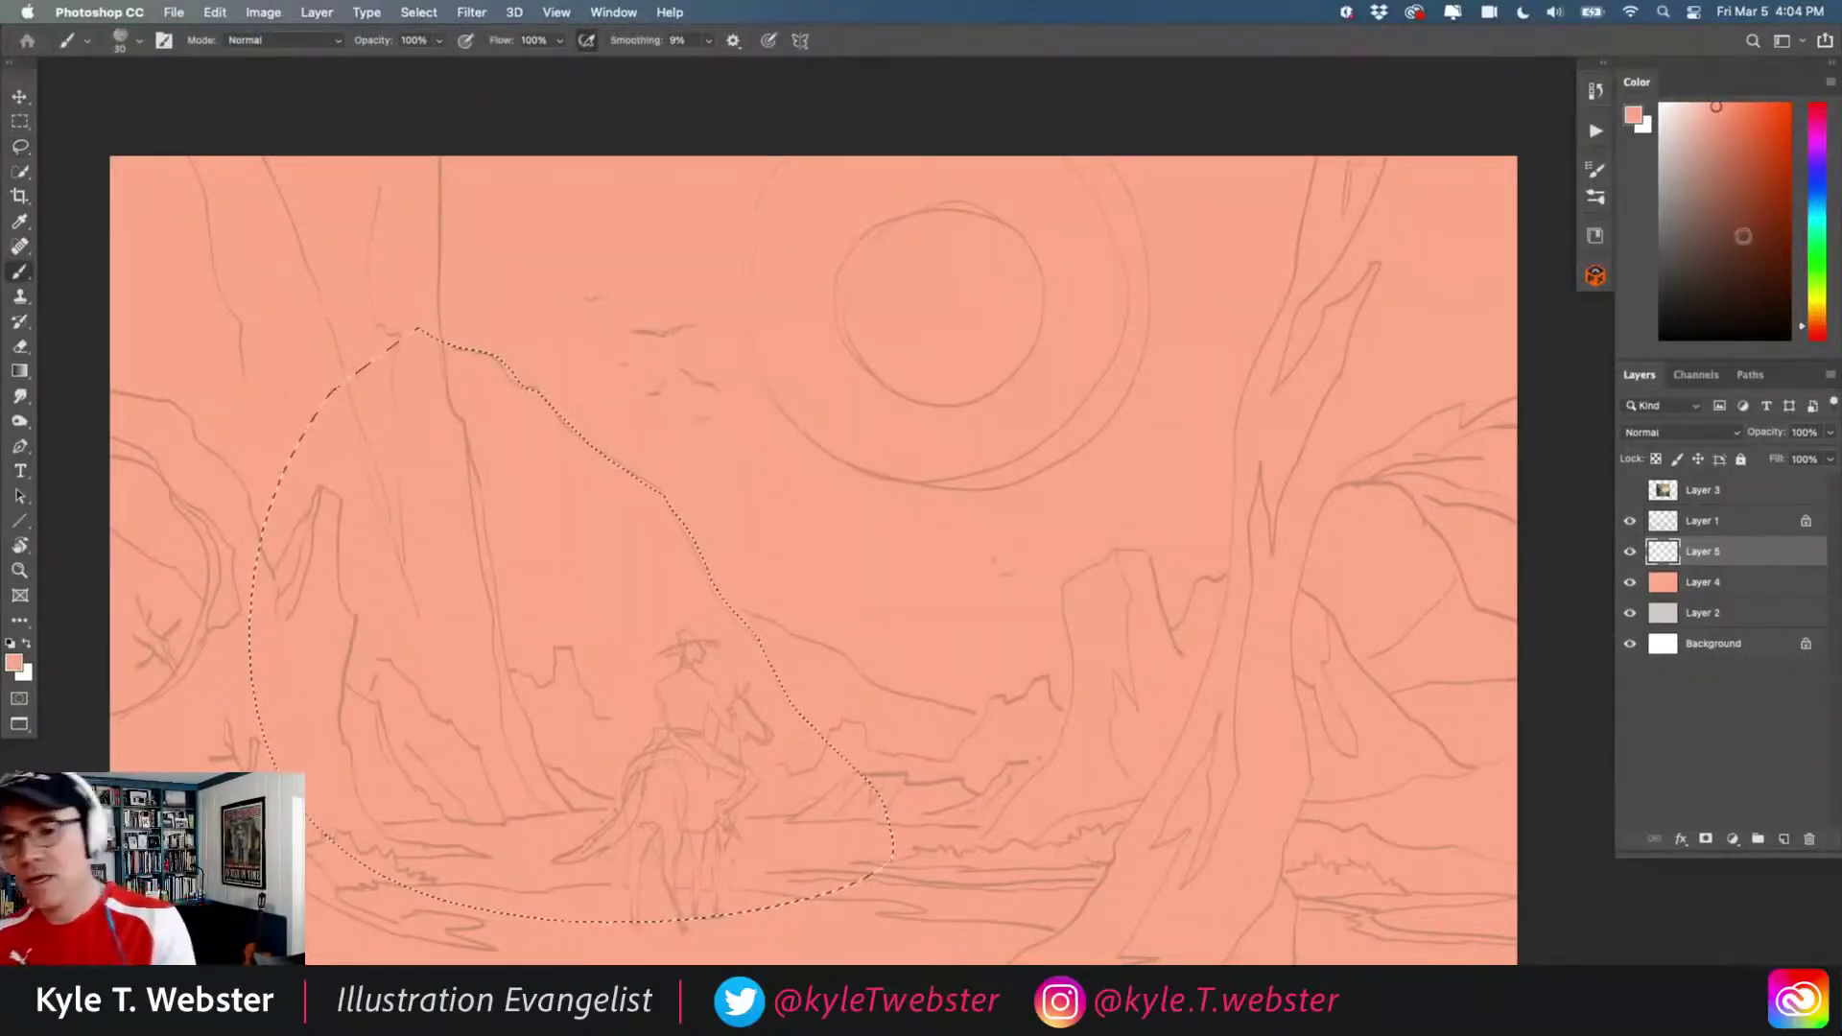
{"action": "left_click_drag", "start_coordinate": [1800, 330], "coordinate": [1803, 319]}
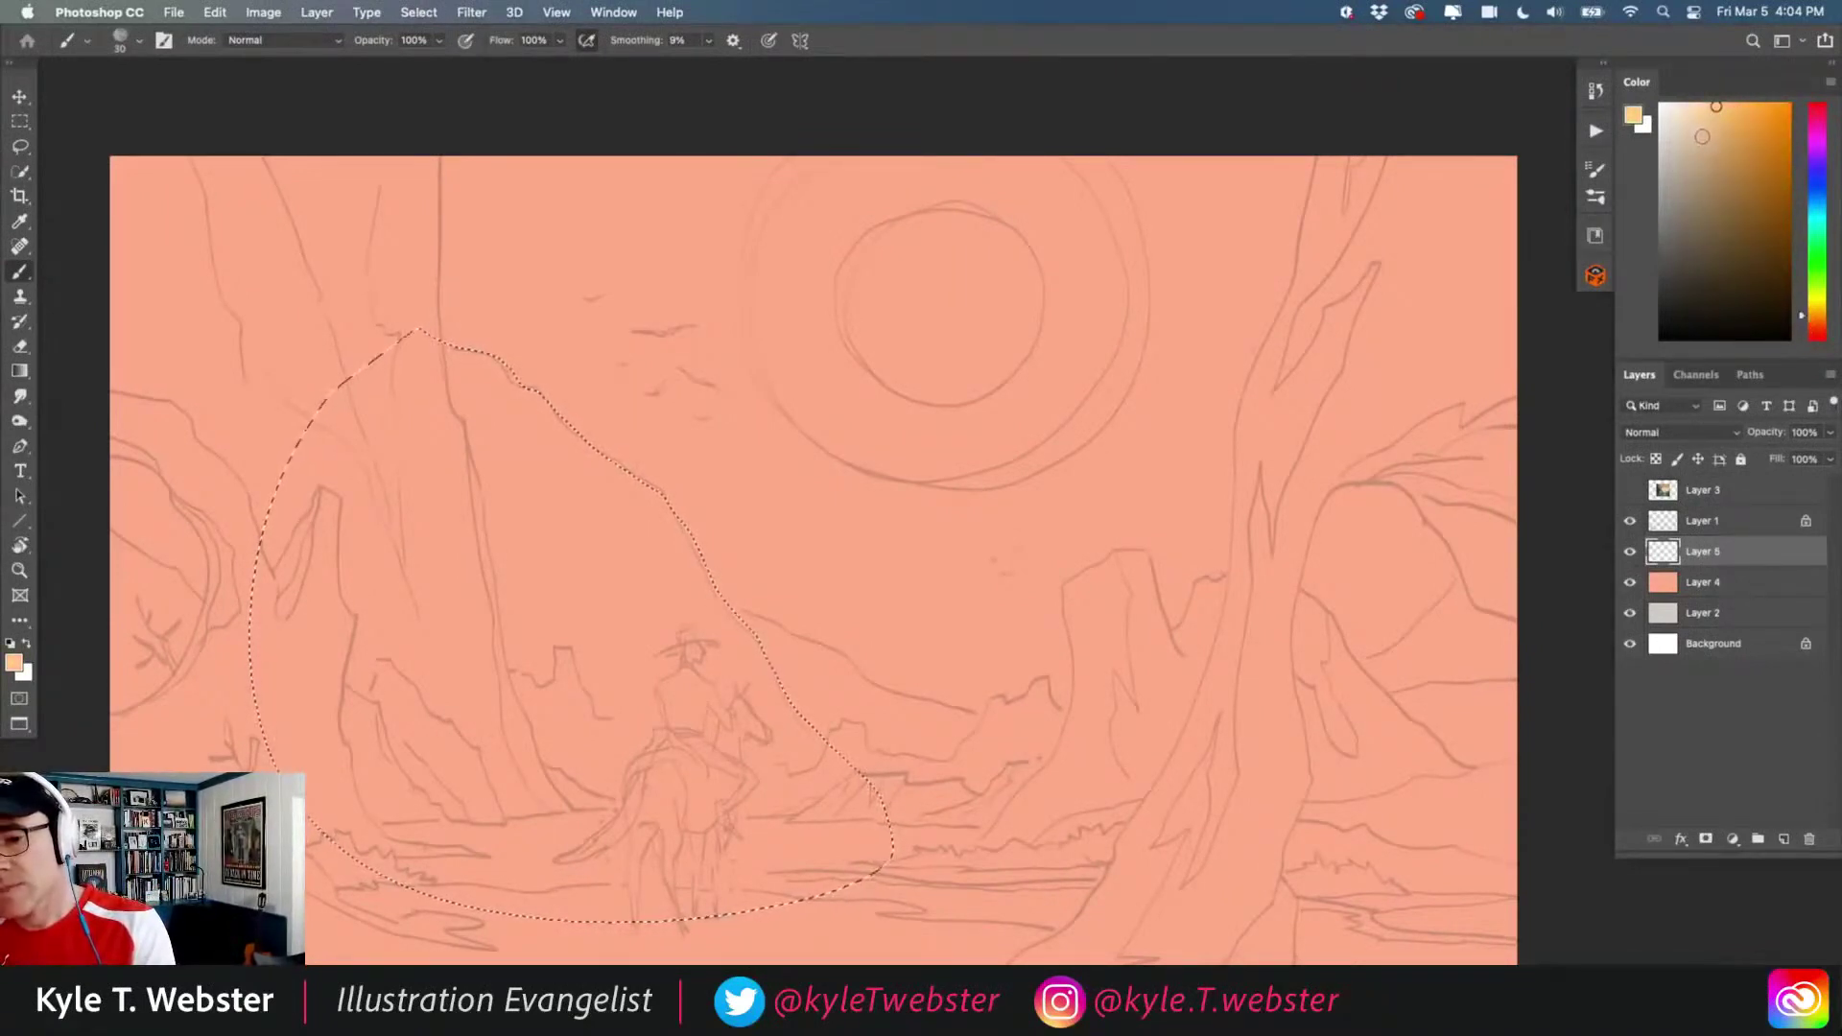
{"action": "left_click", "coordinate": [1700, 132]}
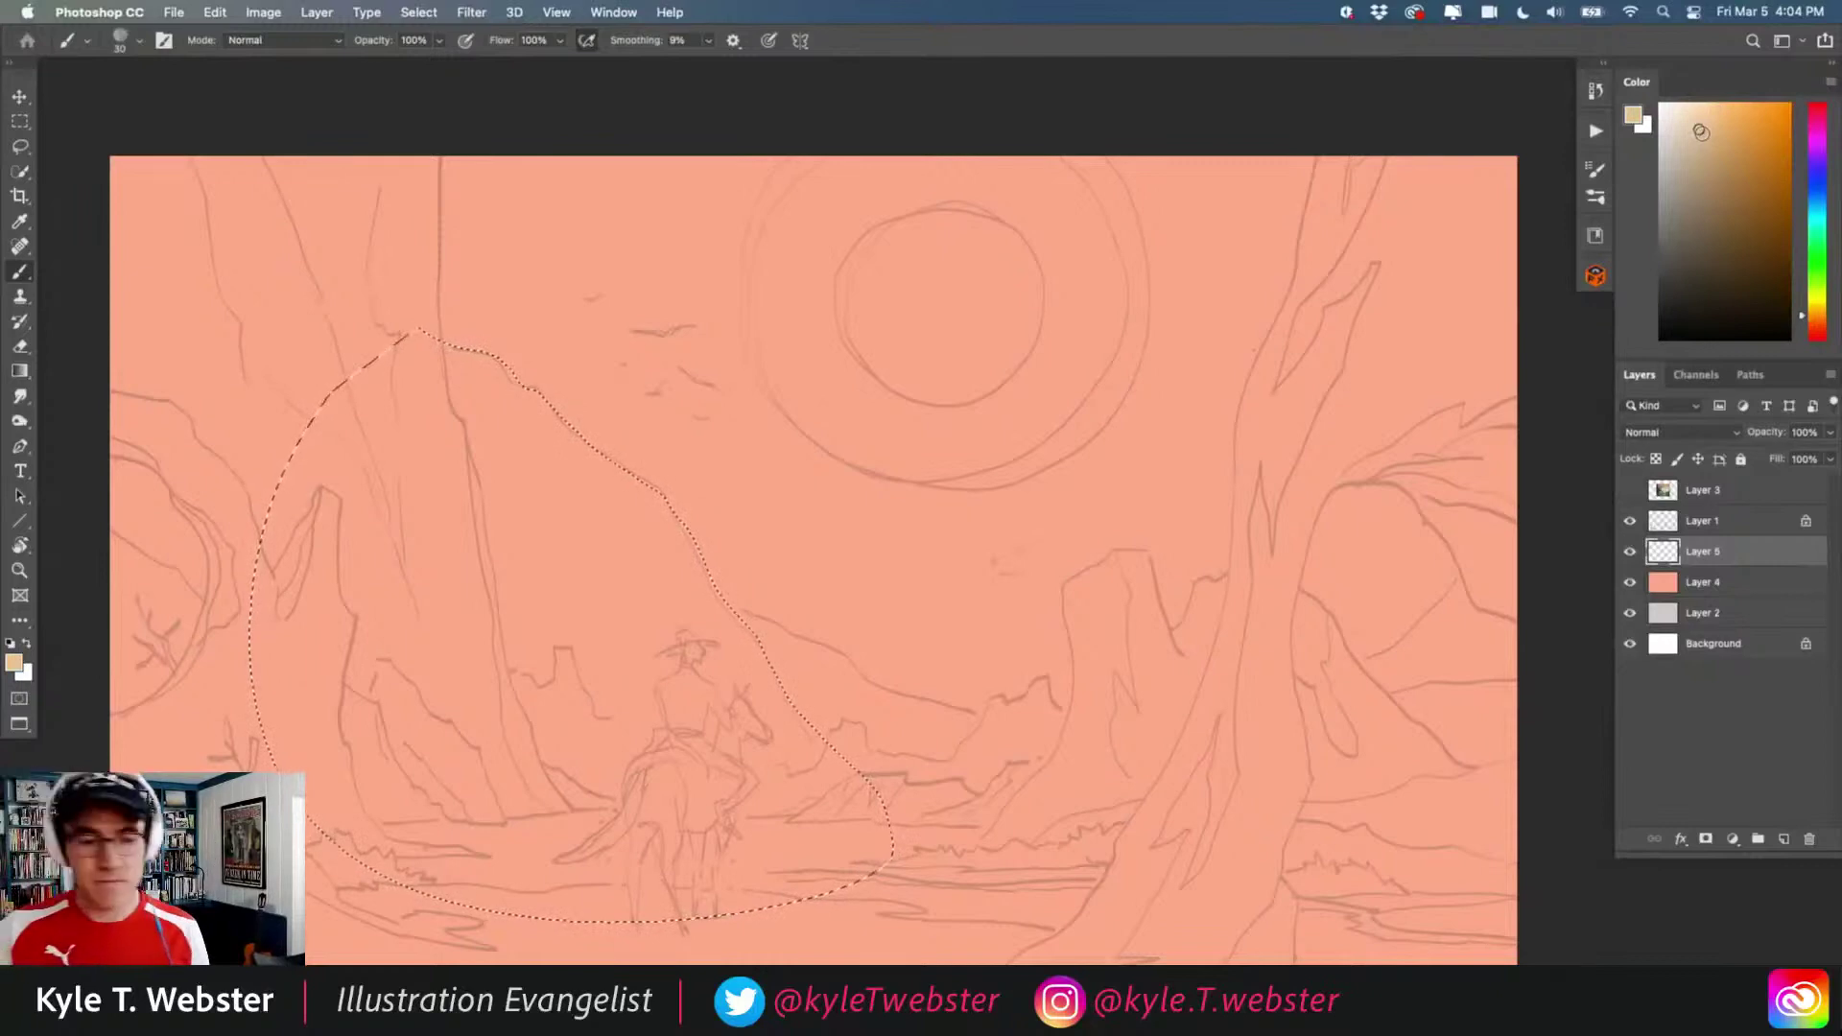
{"action": "key", "text": "alt+BackSpace"}
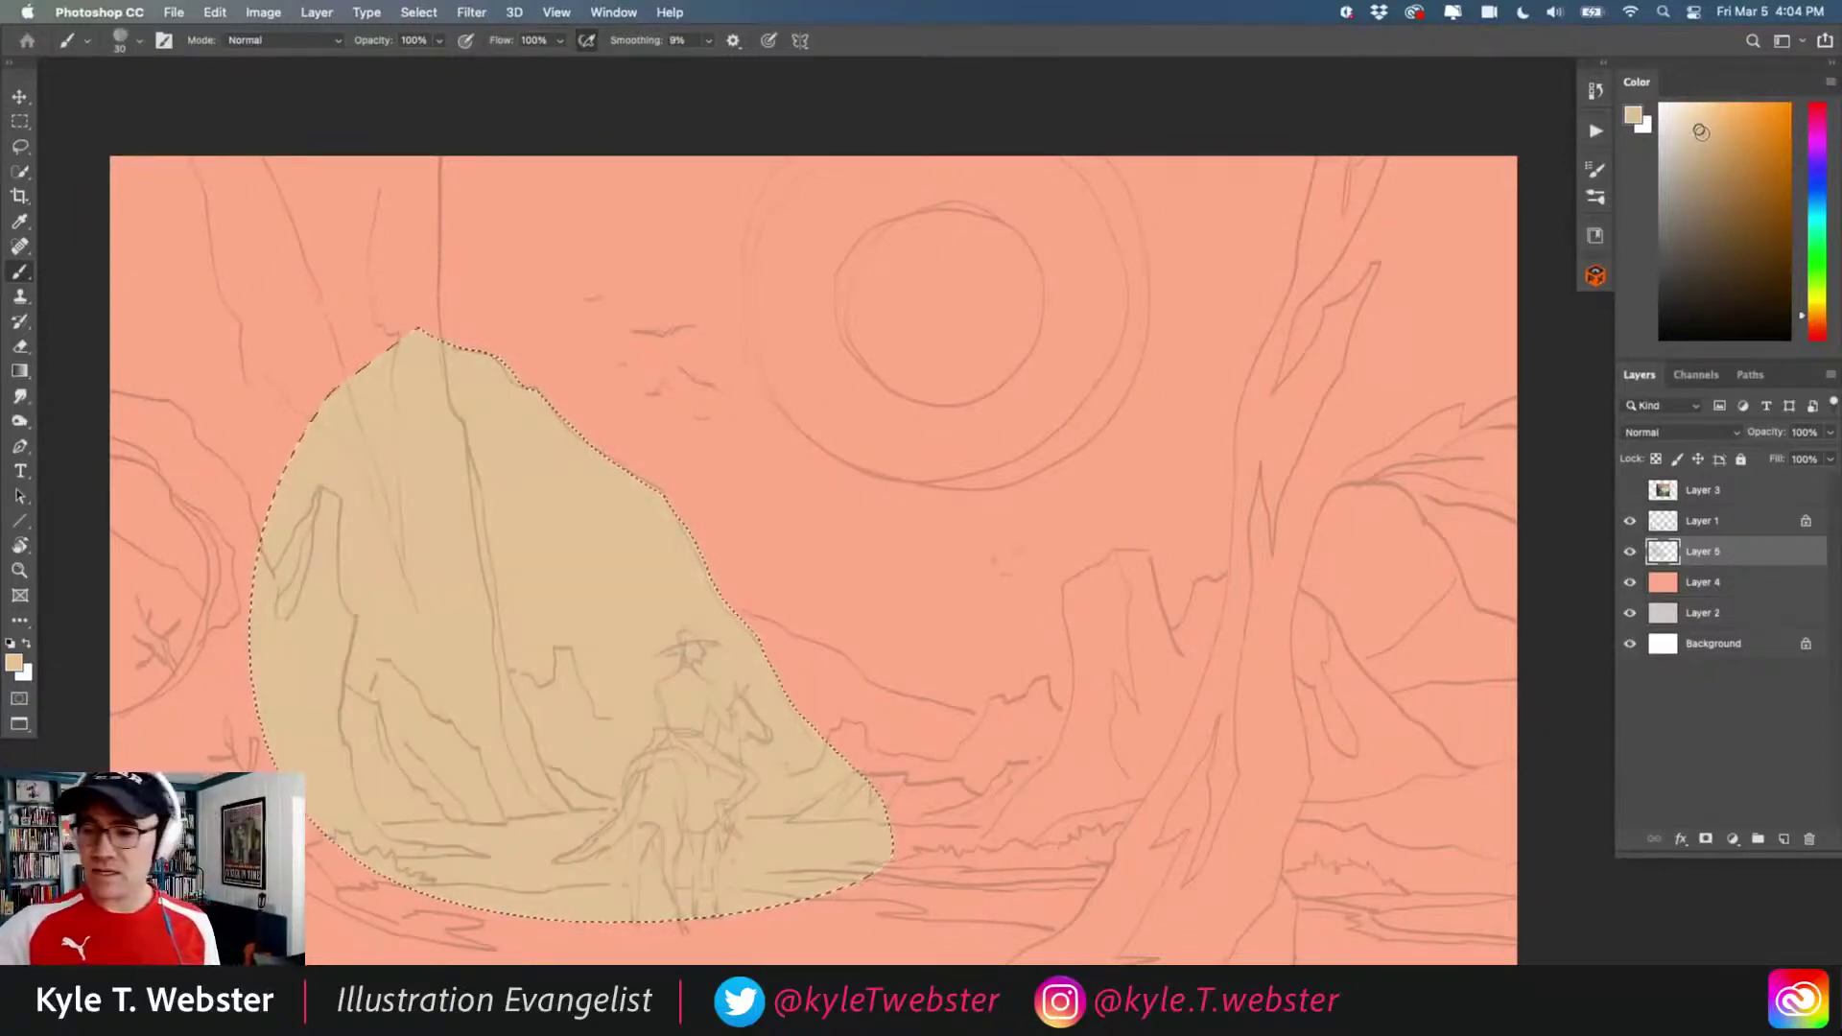
{"action": "key", "text": "super+d"}
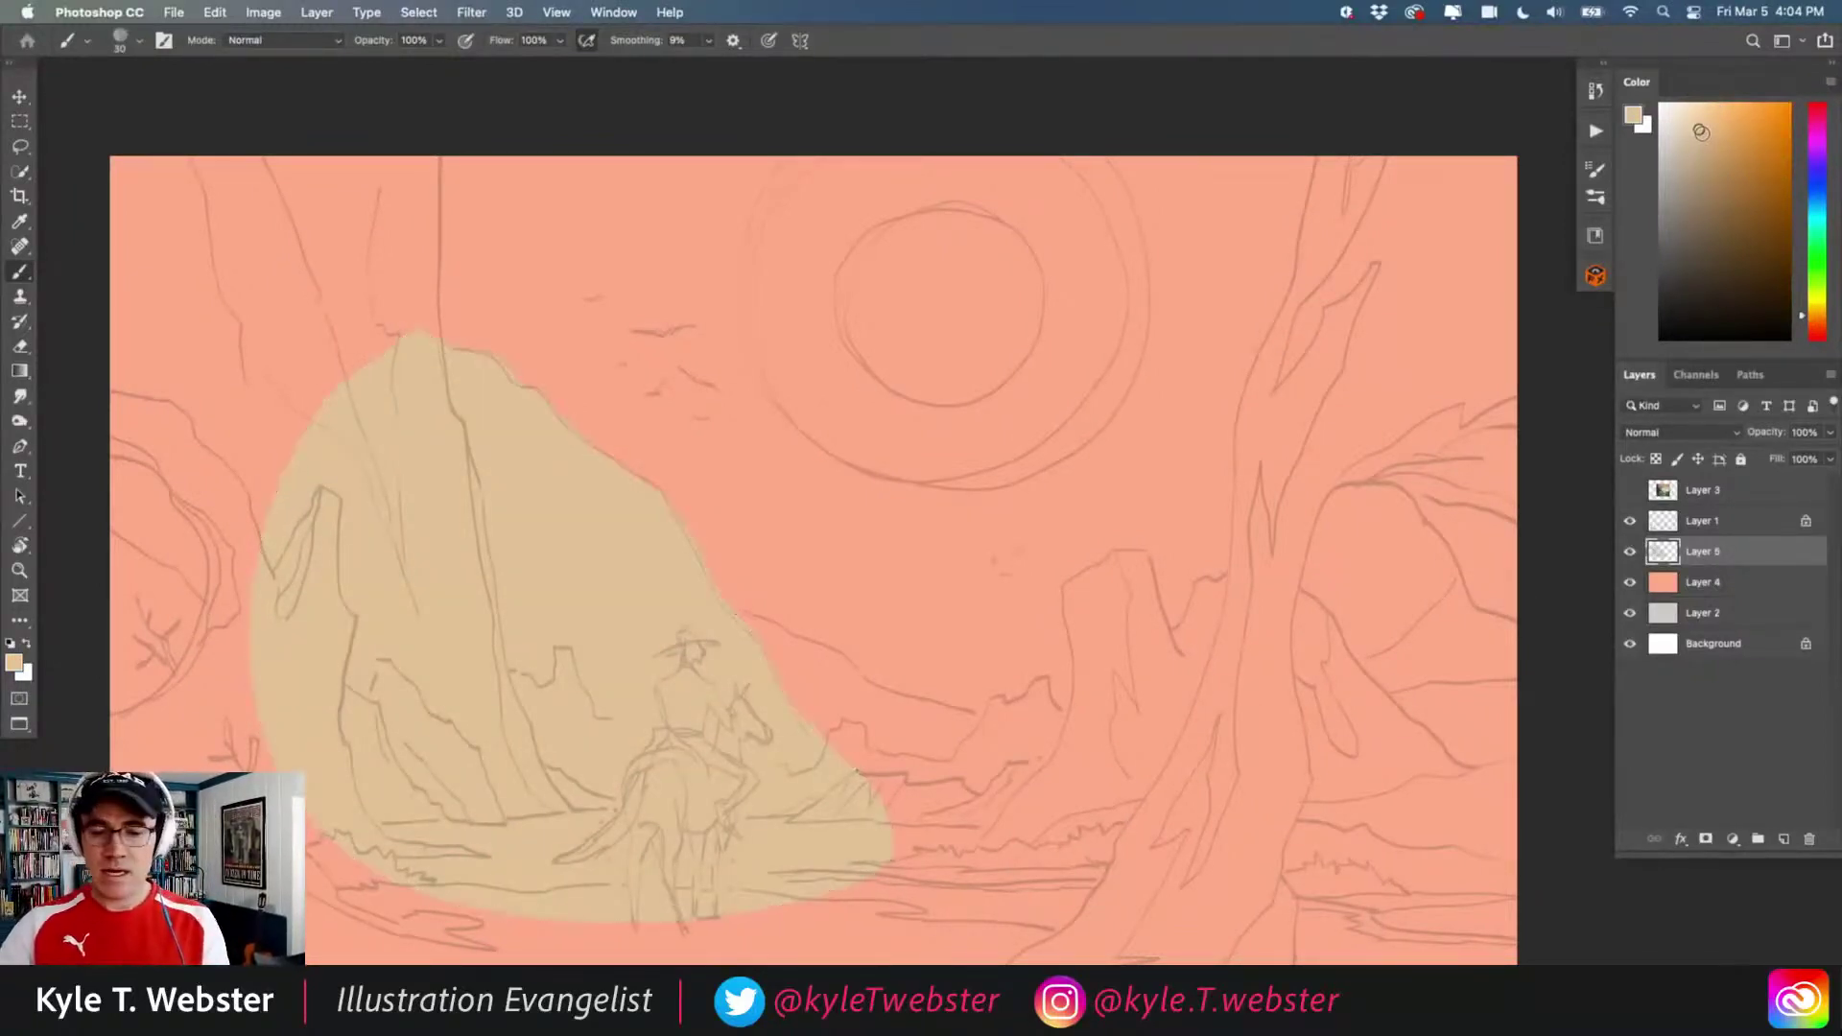
- Check the filled mountain shape with the sketch on Layer 1 temporarily hidden
{"action": "left_click", "coordinate": [1629, 521]}
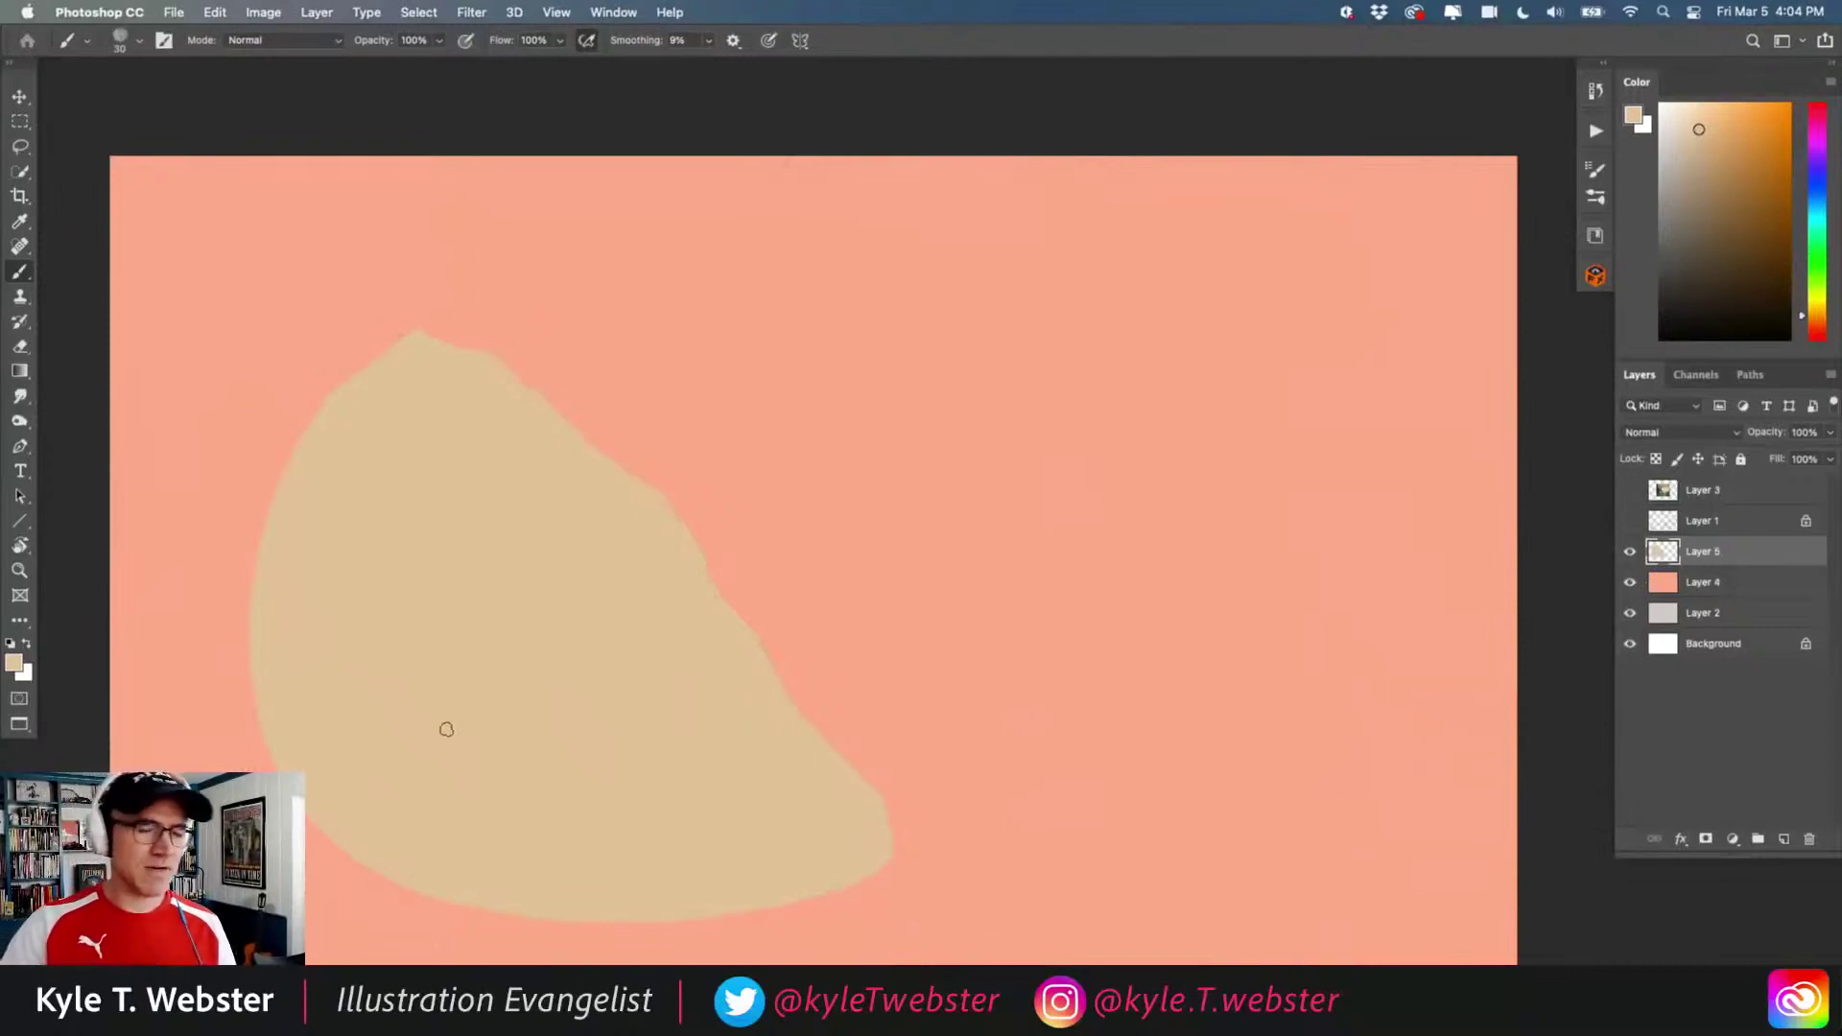
{"action": "left_click", "coordinate": [1629, 521]}
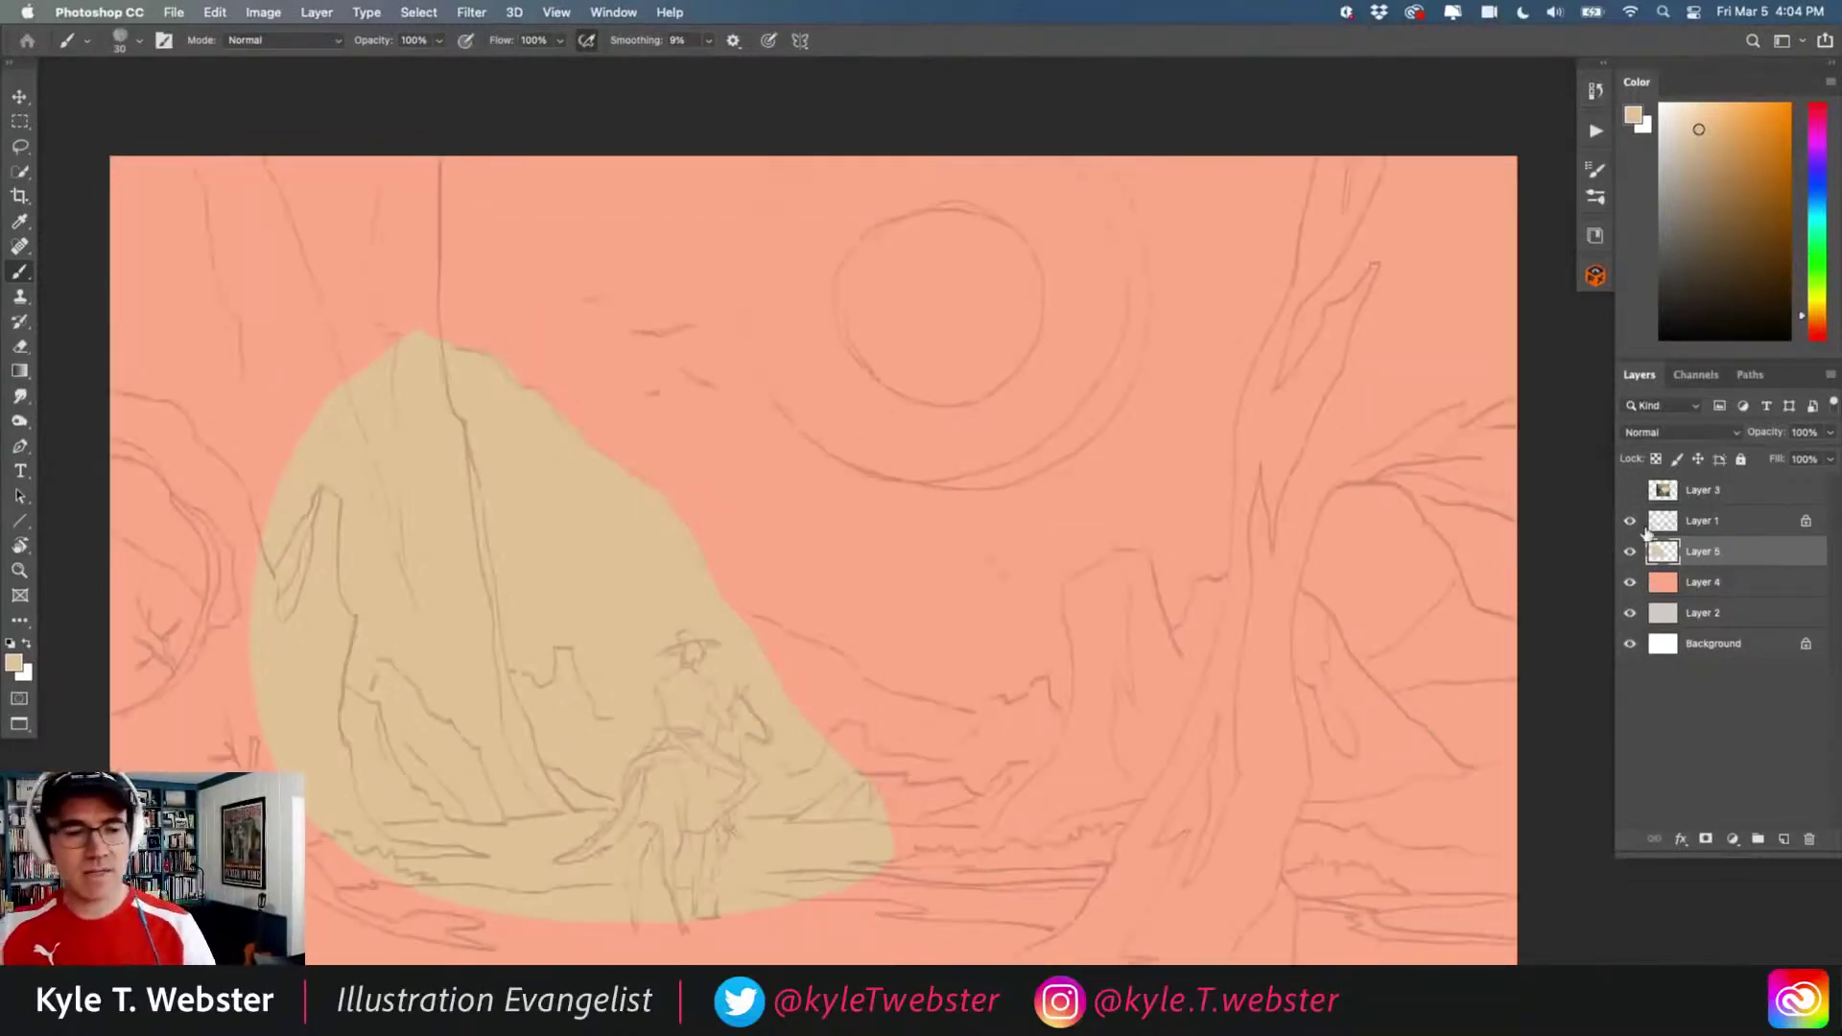
{"action": "scroll", "coordinate": [382, 646], "scroll_direction": "down", "scroll_amount": 1}
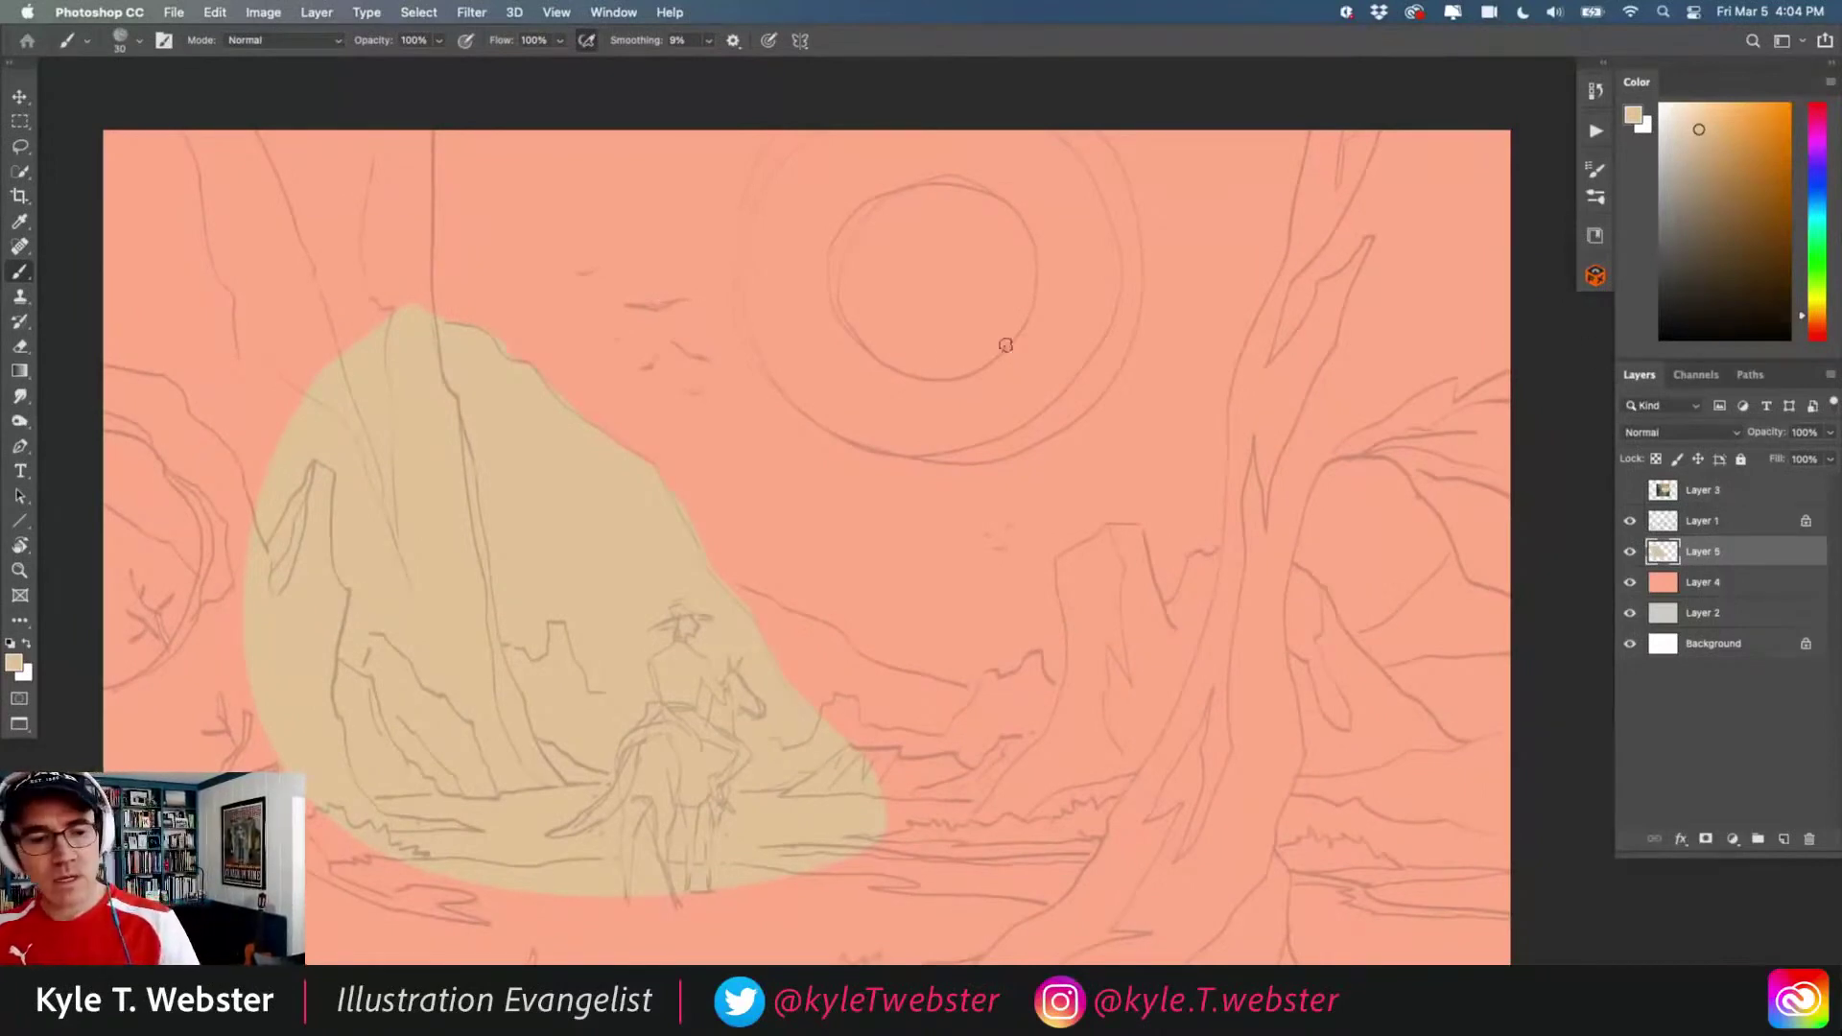
- Lock the transparent pixels of Layer 5 and recolour the mountain with a pale, muted pink based on the background salmon
{"action": "left_click", "coordinate": [729, 454], "text": "alt"}
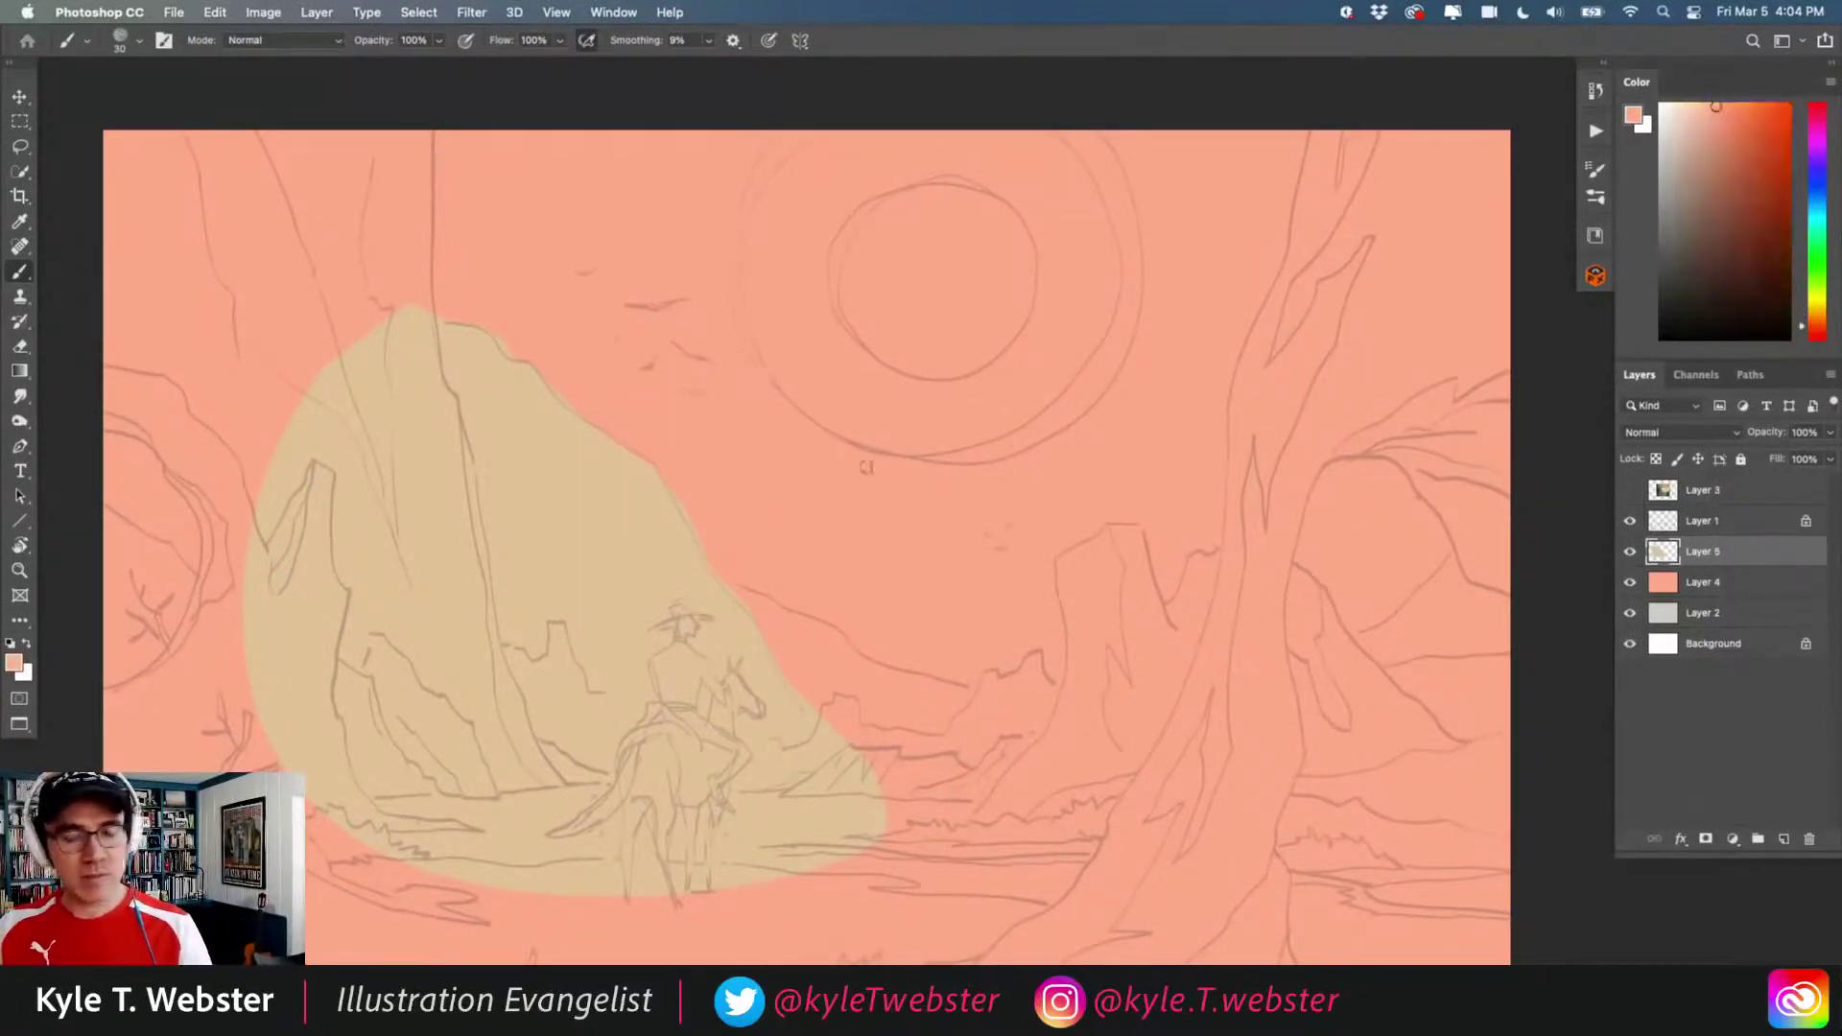
{"action": "left_click", "coordinate": [1692, 127]}
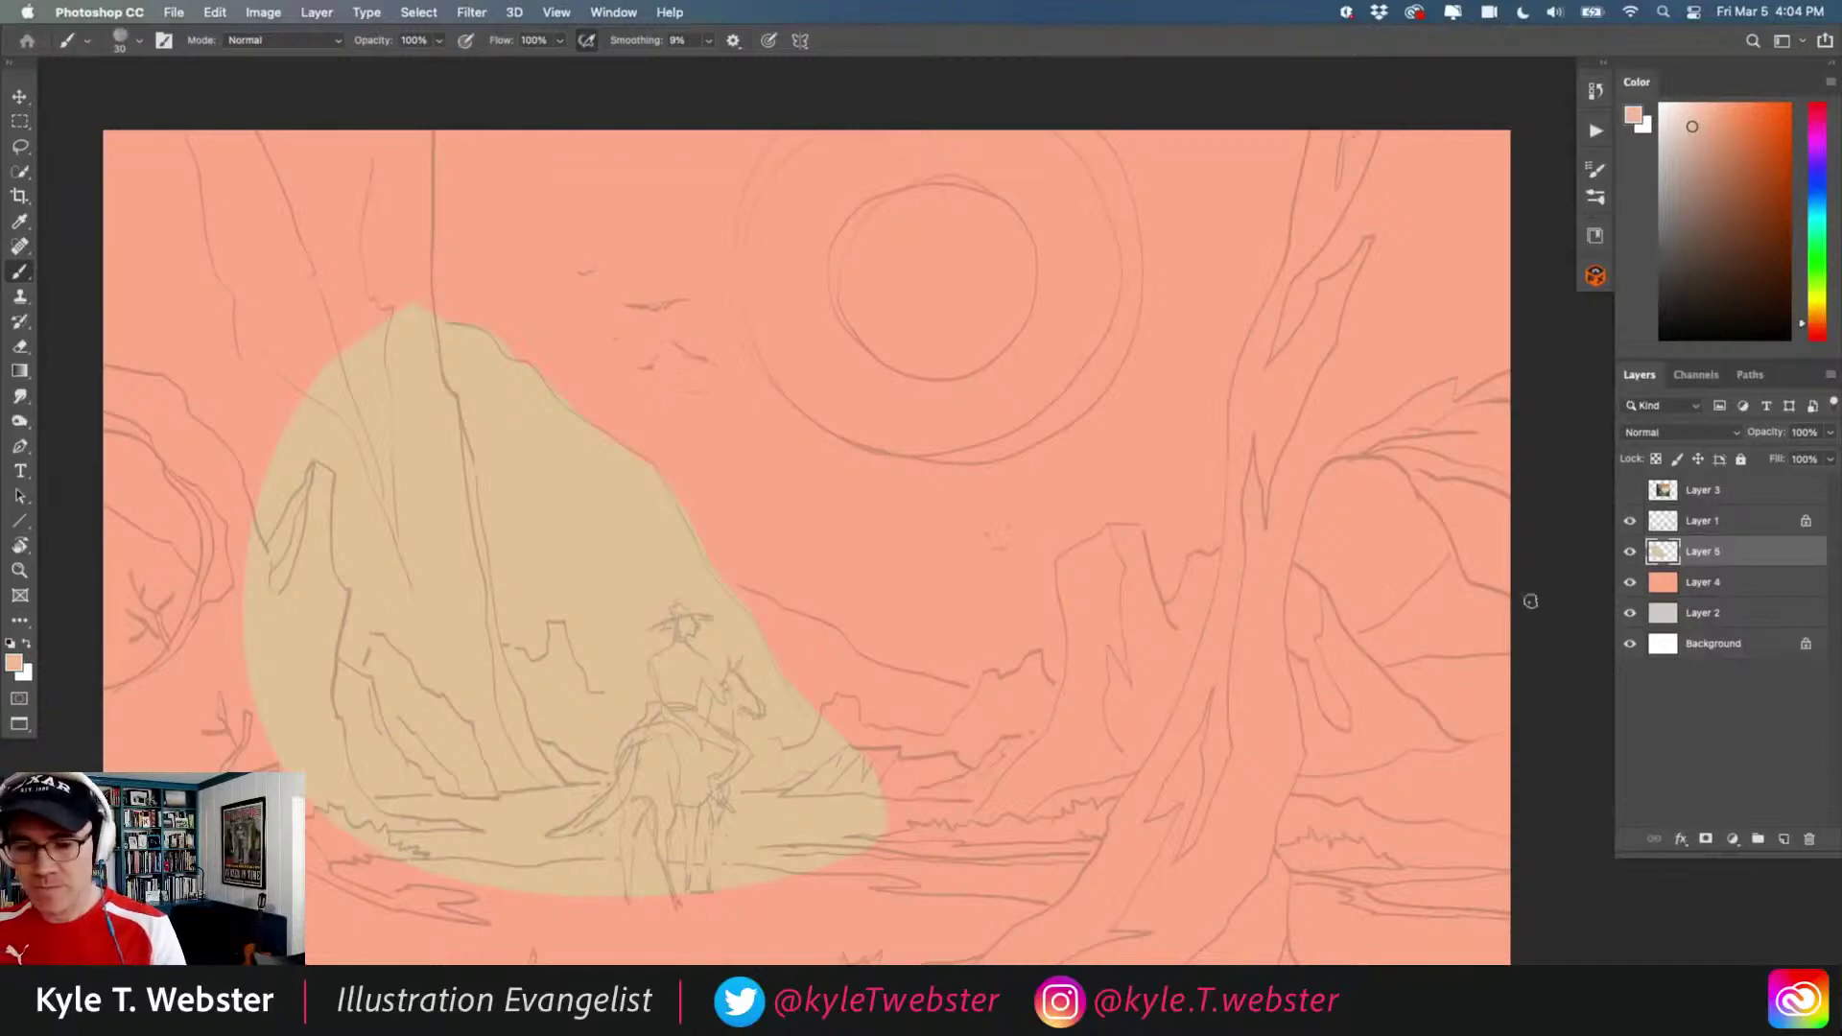
{"action": "left_click", "coordinate": [1655, 461]}
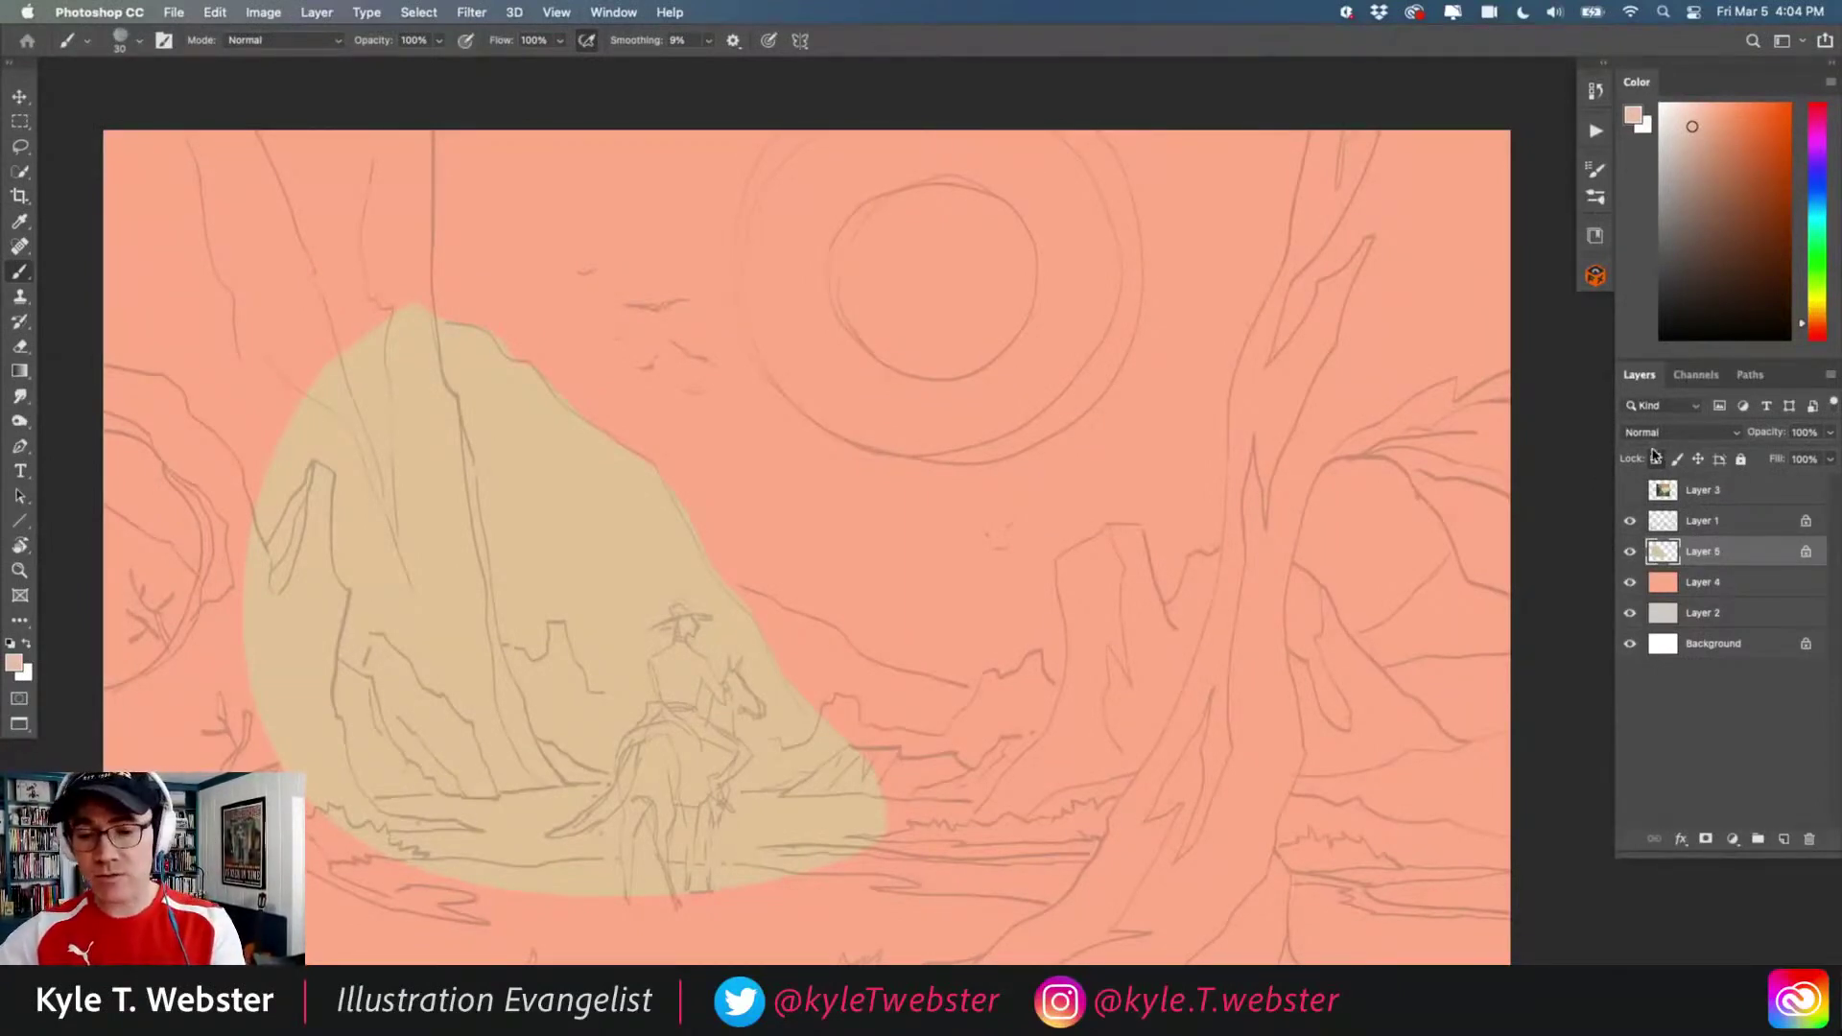
{"action": "left_click", "coordinate": [1630, 493]}
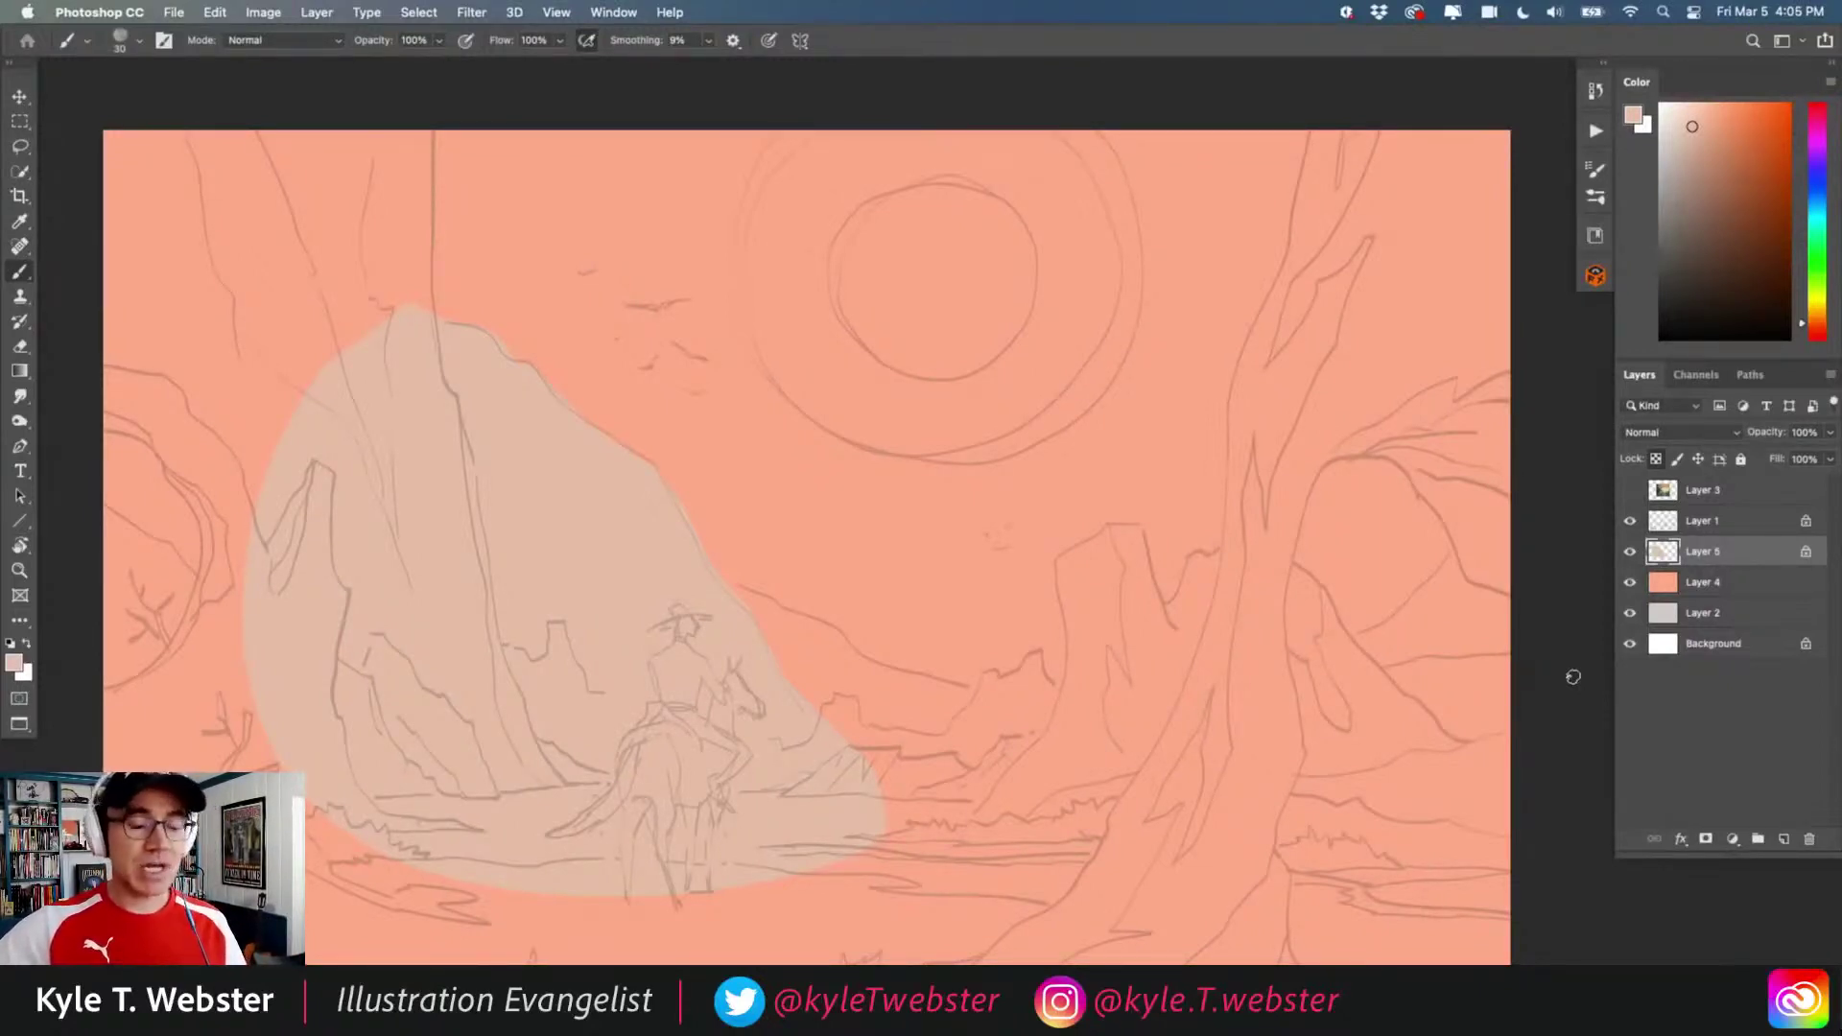
{"action": "scroll", "coordinate": [412, 649], "scroll_direction": "down", "scroll_amount": 3}
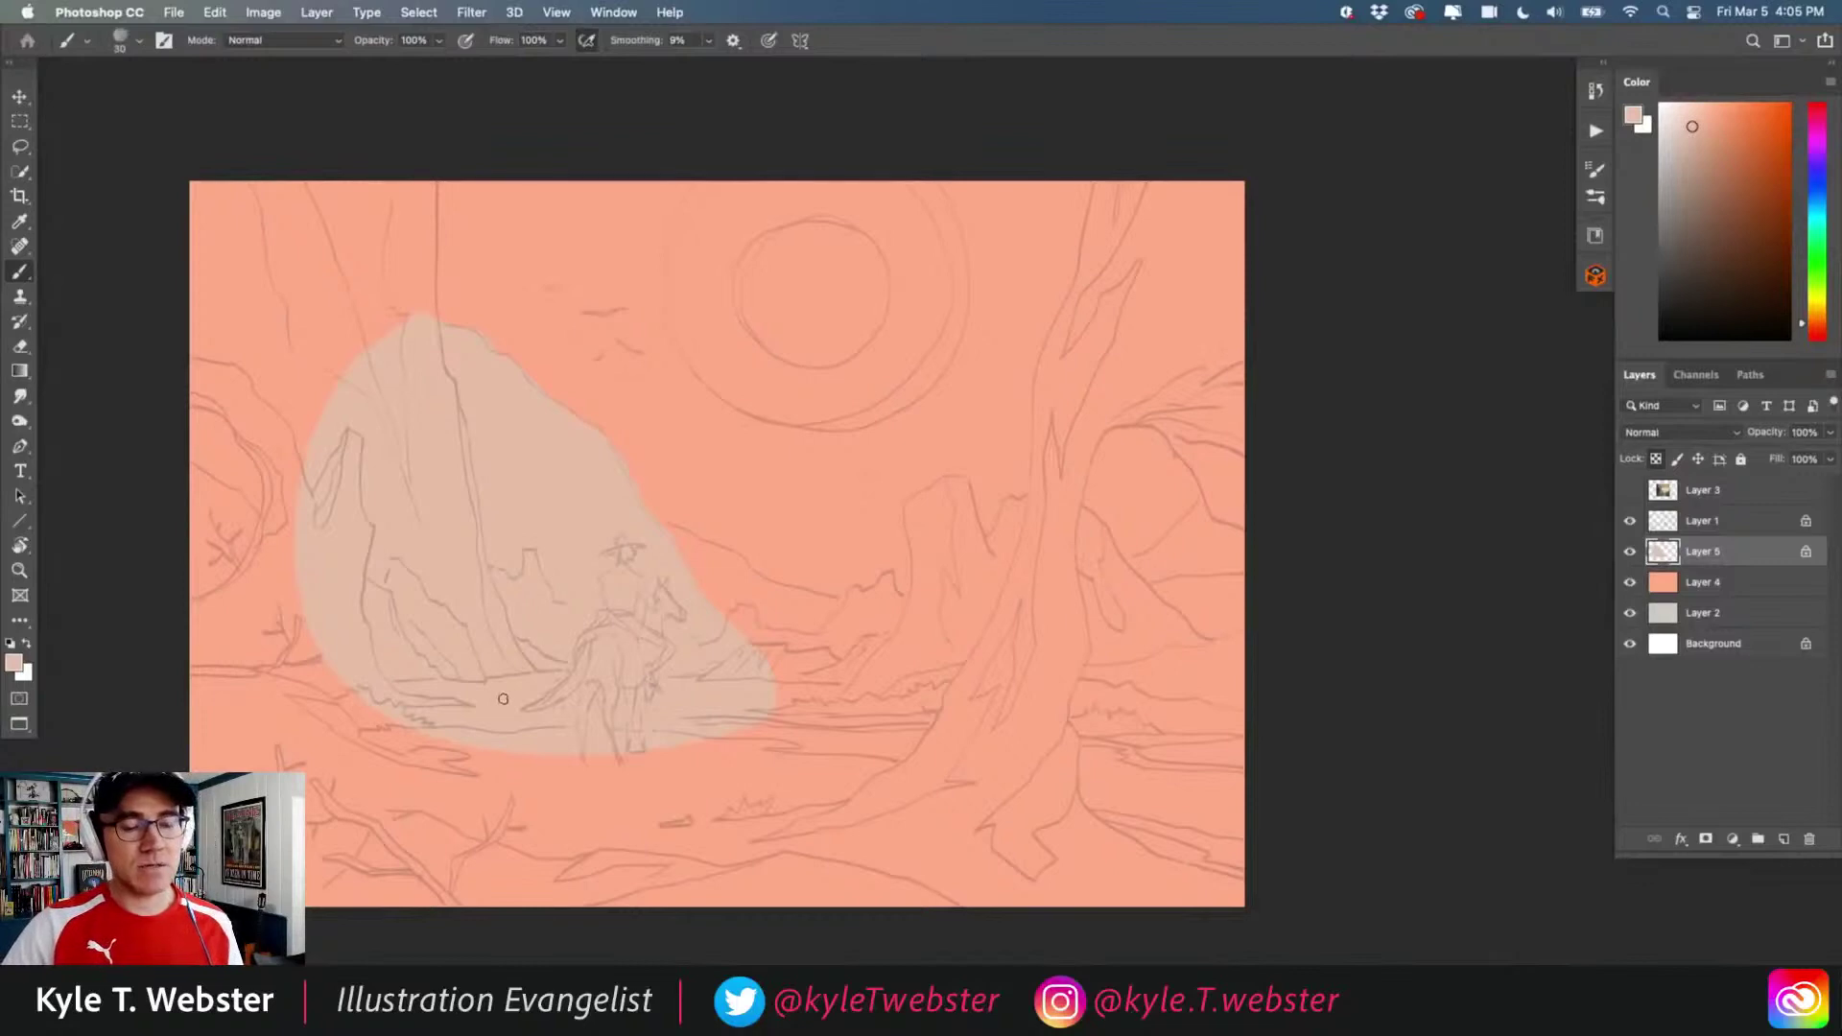
- Add a new layer directly above Layer 4, beneath the mountain layer
{"action": "key", "text": "l"}
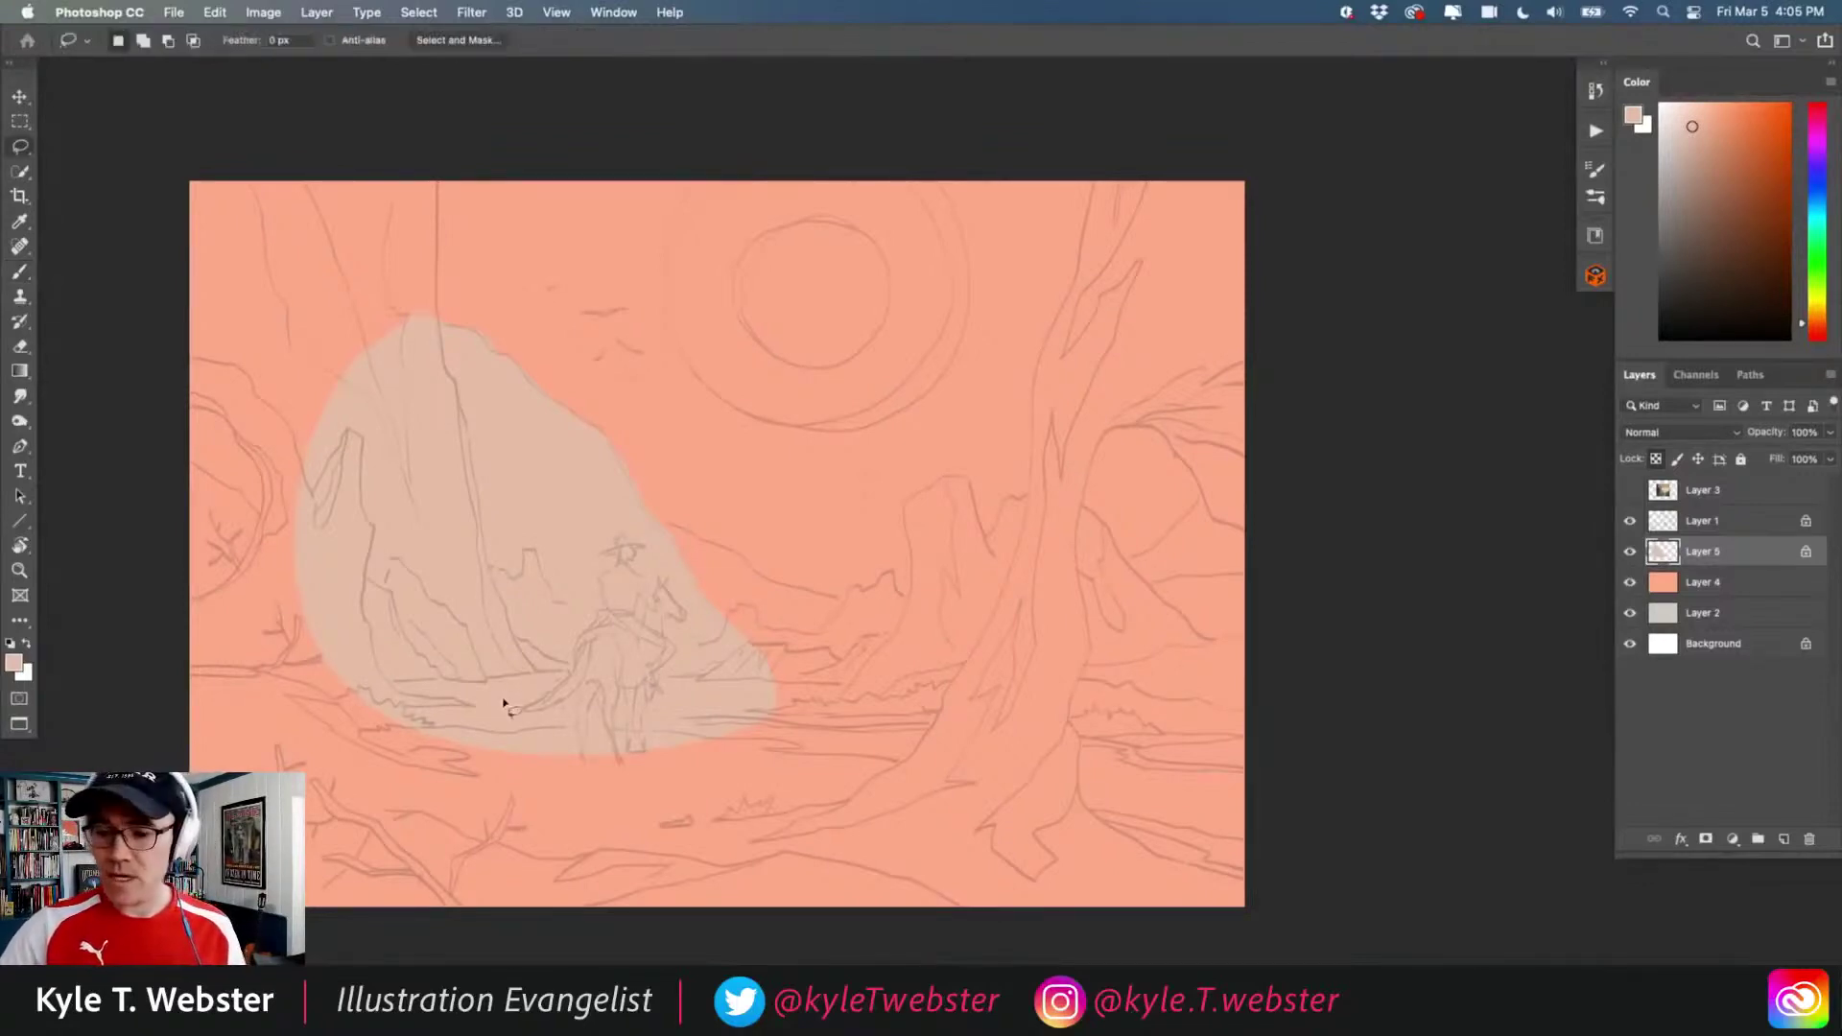
{"action": "left_click_drag", "start_coordinate": [1038, 623], "coordinate": [995, 637]}
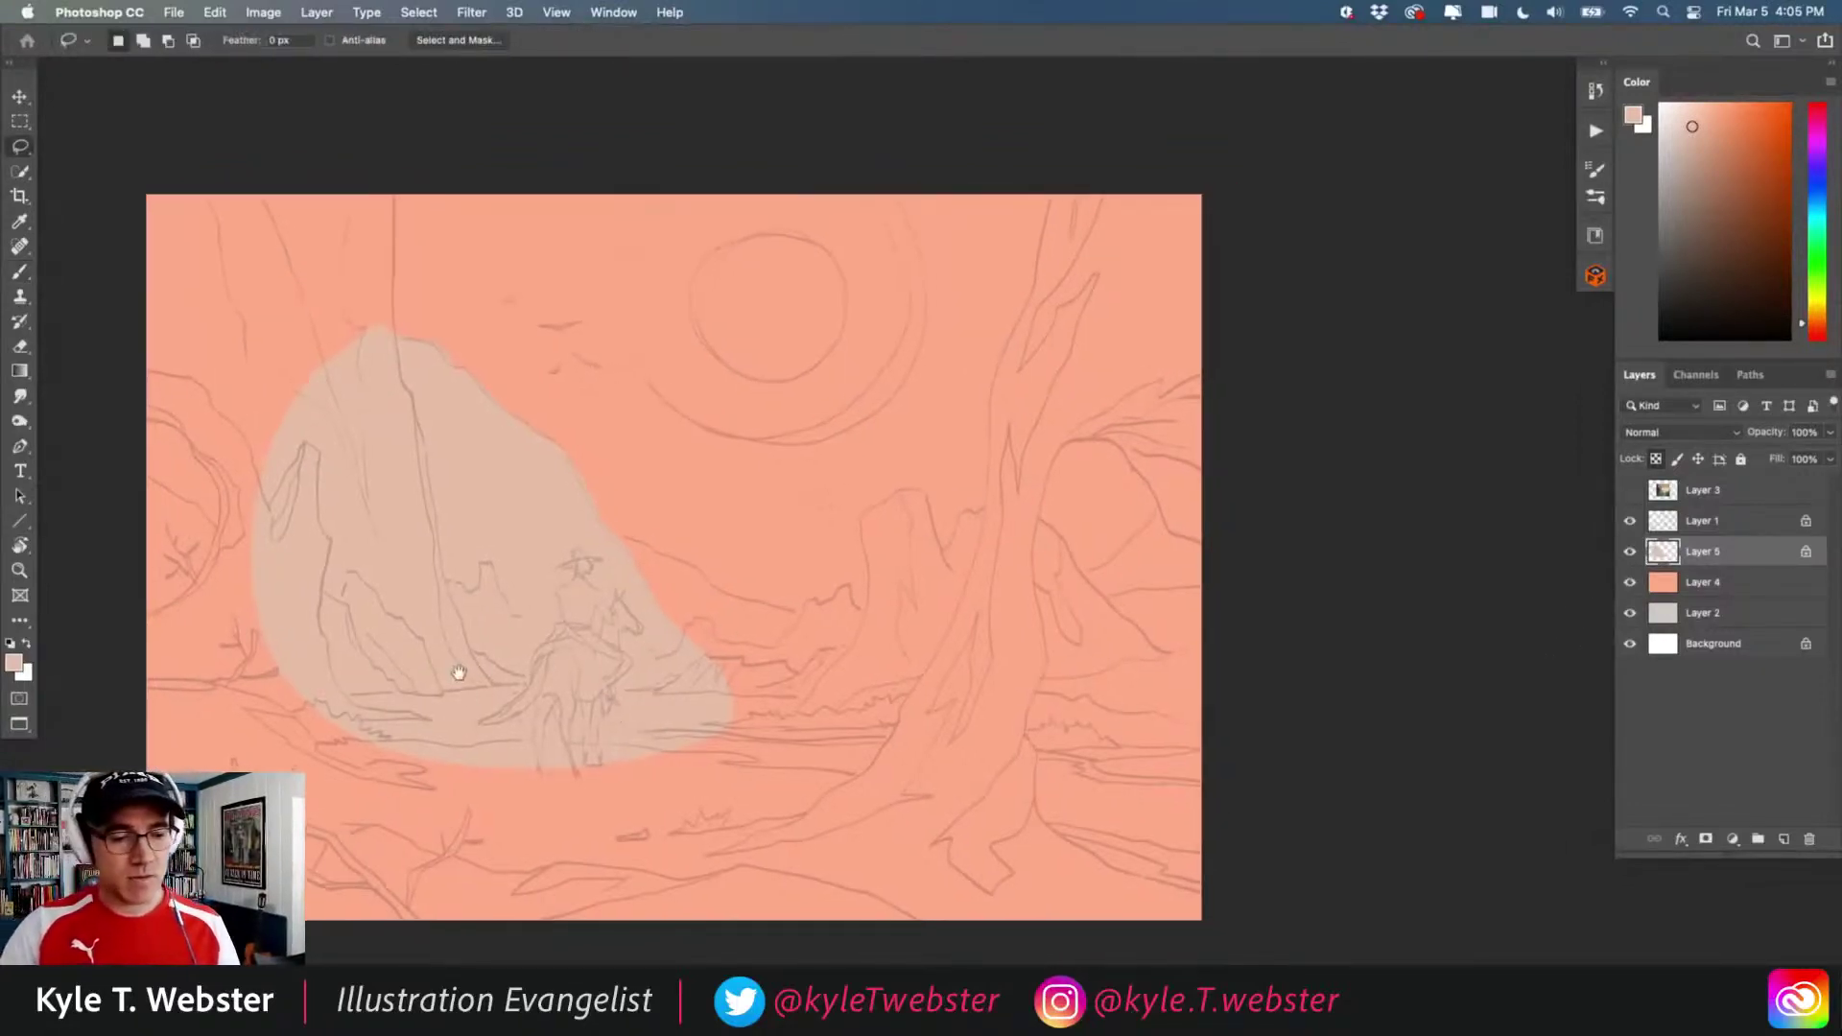
{"action": "left_click", "coordinate": [1669, 580]}
{"action": "left_click", "coordinate": [1784, 839]}
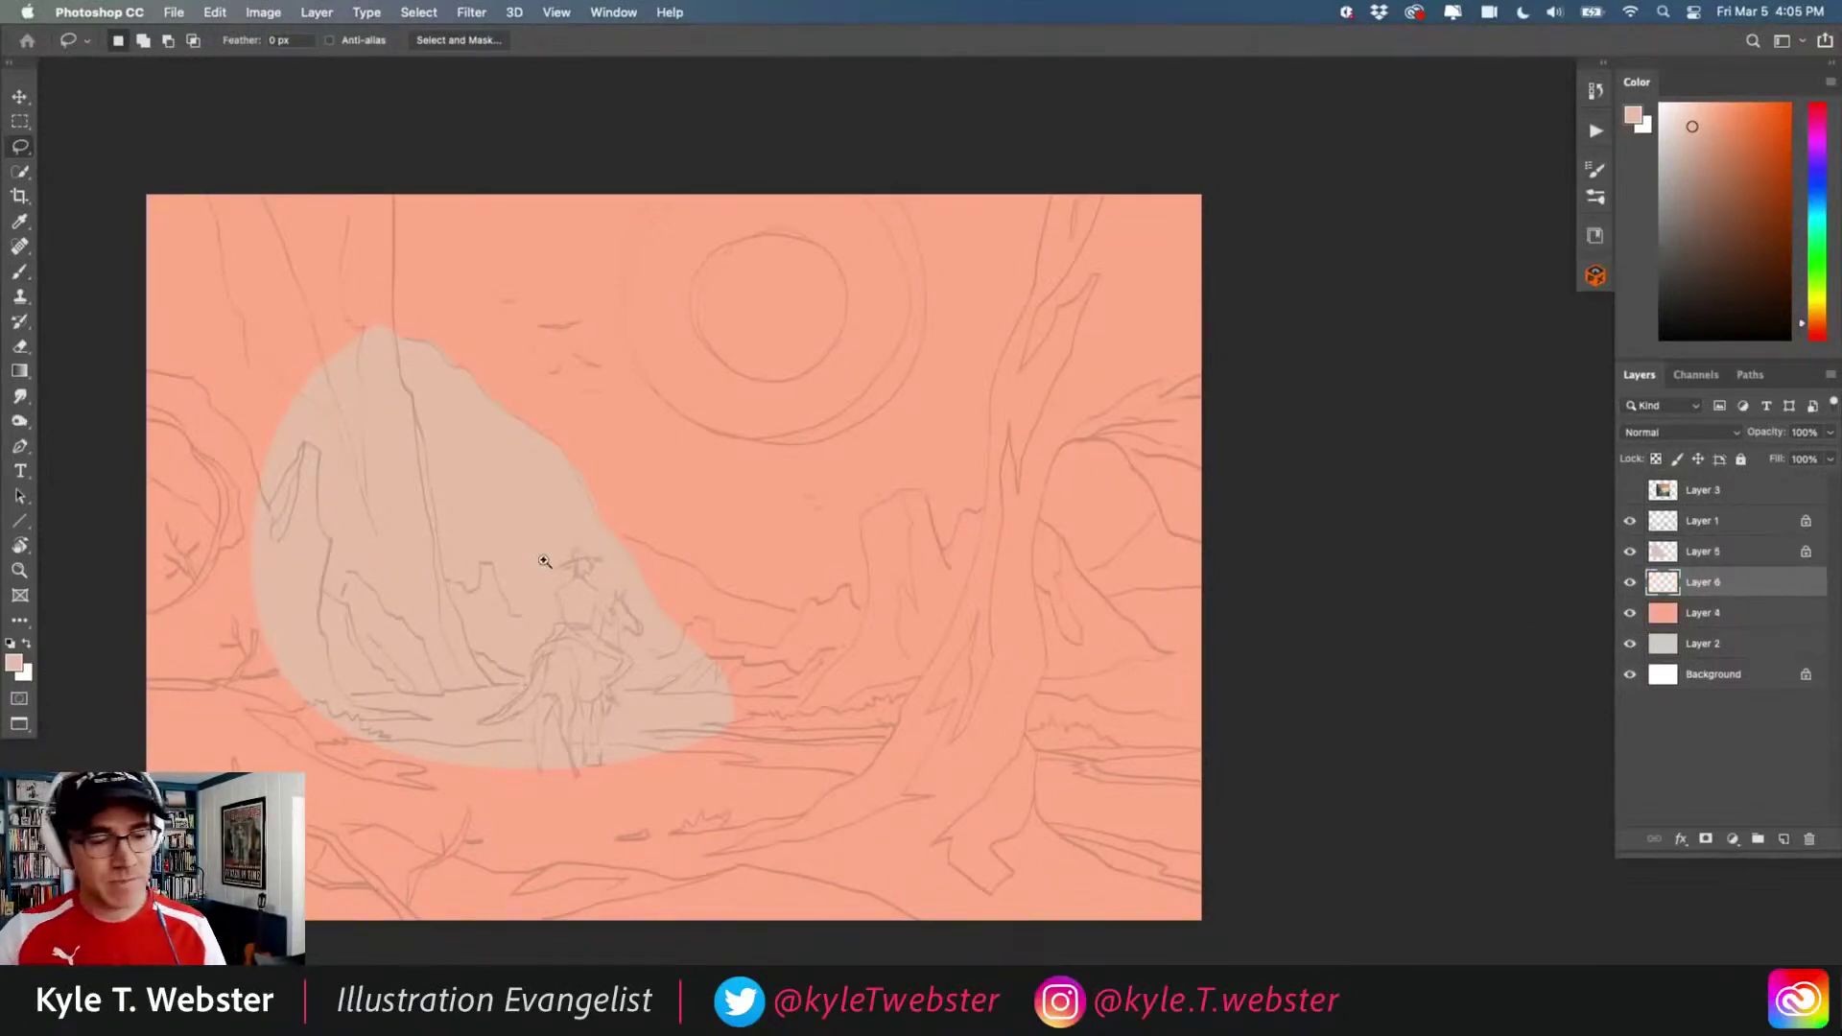
{"action": "scroll", "coordinate": [537, 551], "scroll_direction": "up", "scroll_amount": 2}
- Lasso the distant hills from the rider to the canvas's right edge, fill them with a pale peach-cream, and deselect
{"action": "key", "text": "b"}
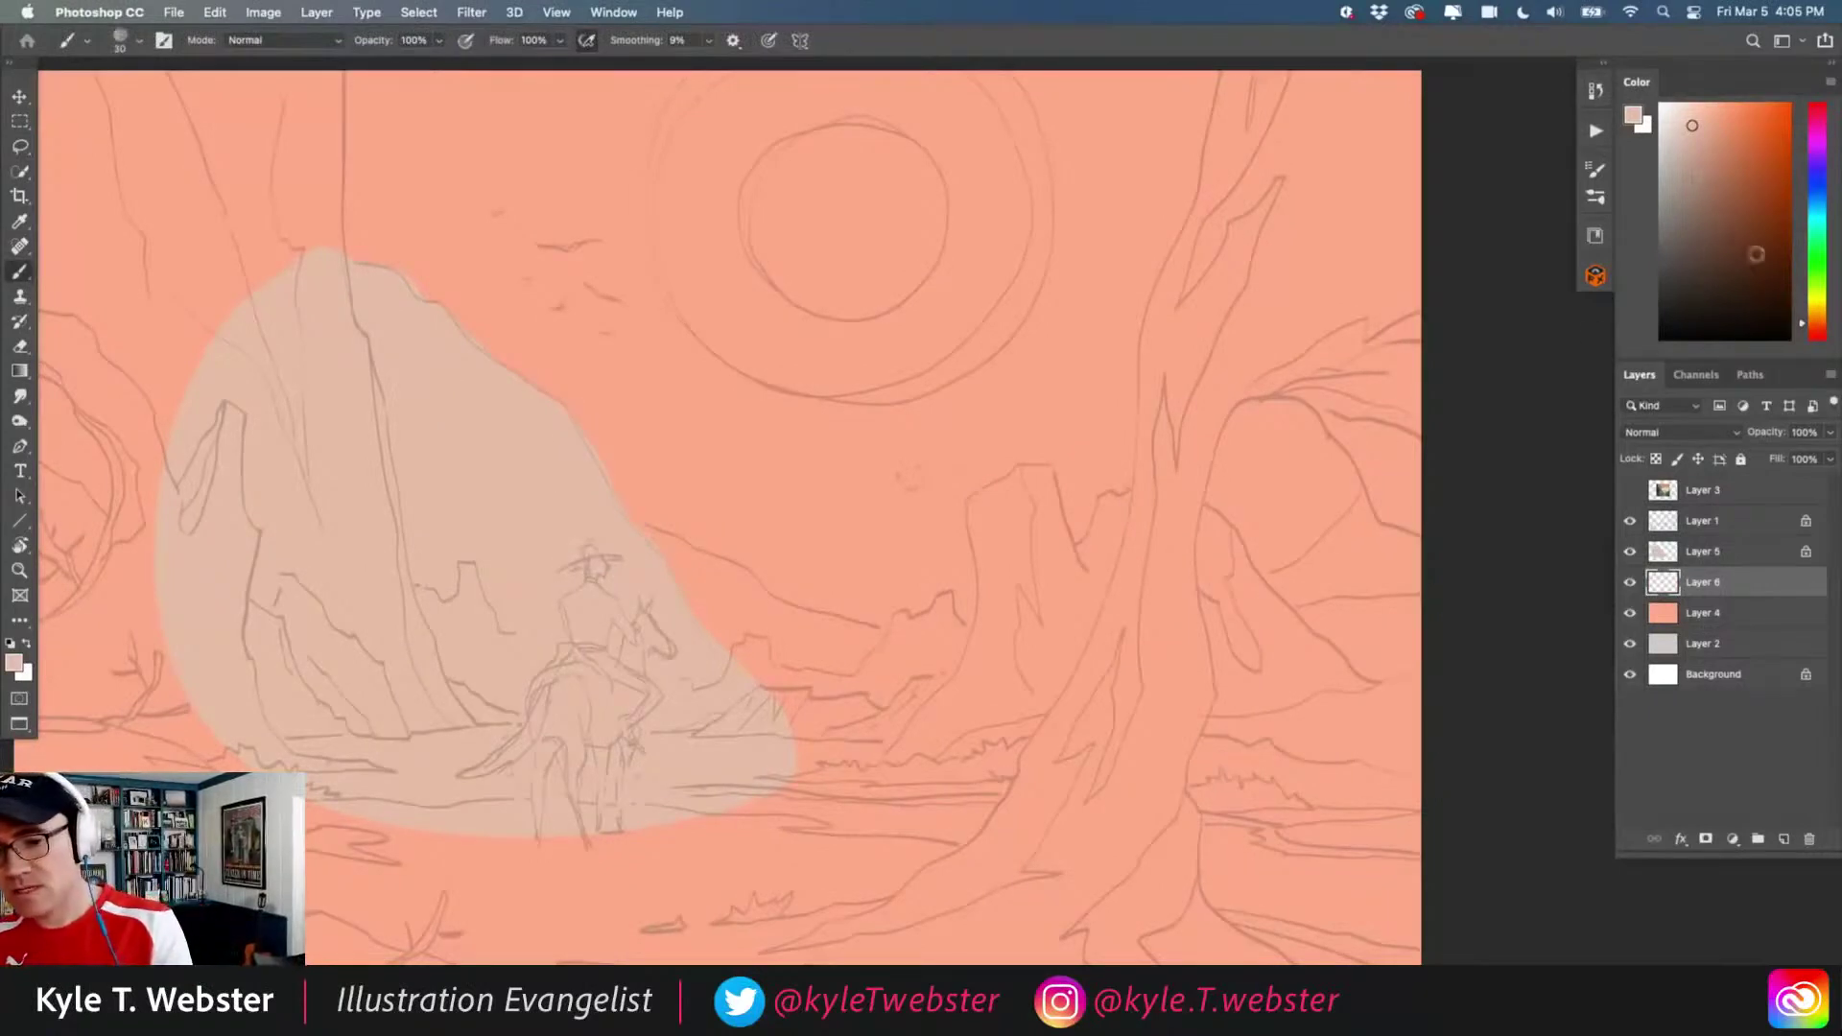
{"action": "left_click_drag", "start_coordinate": [1802, 327], "coordinate": [1800, 309]}
{"action": "left_click_drag", "start_coordinate": [1689, 126], "coordinate": [1684, 123]}
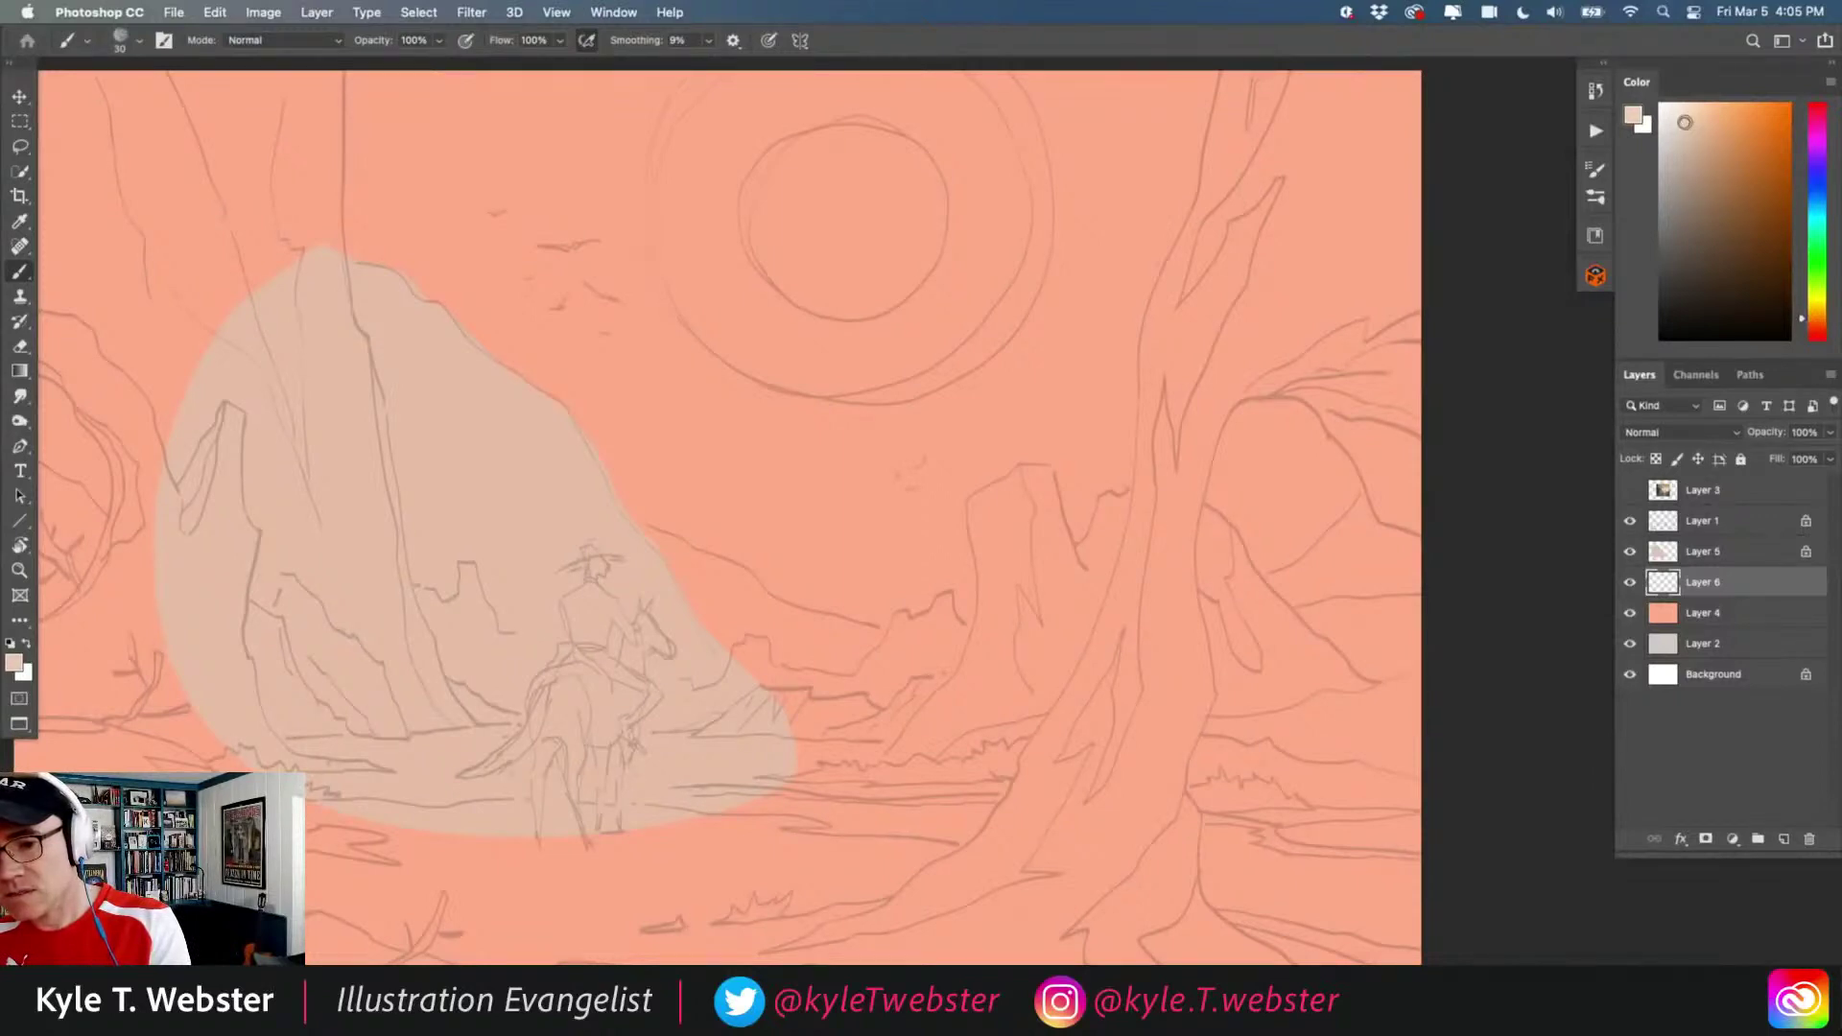
{"action": "key", "text": "l"}
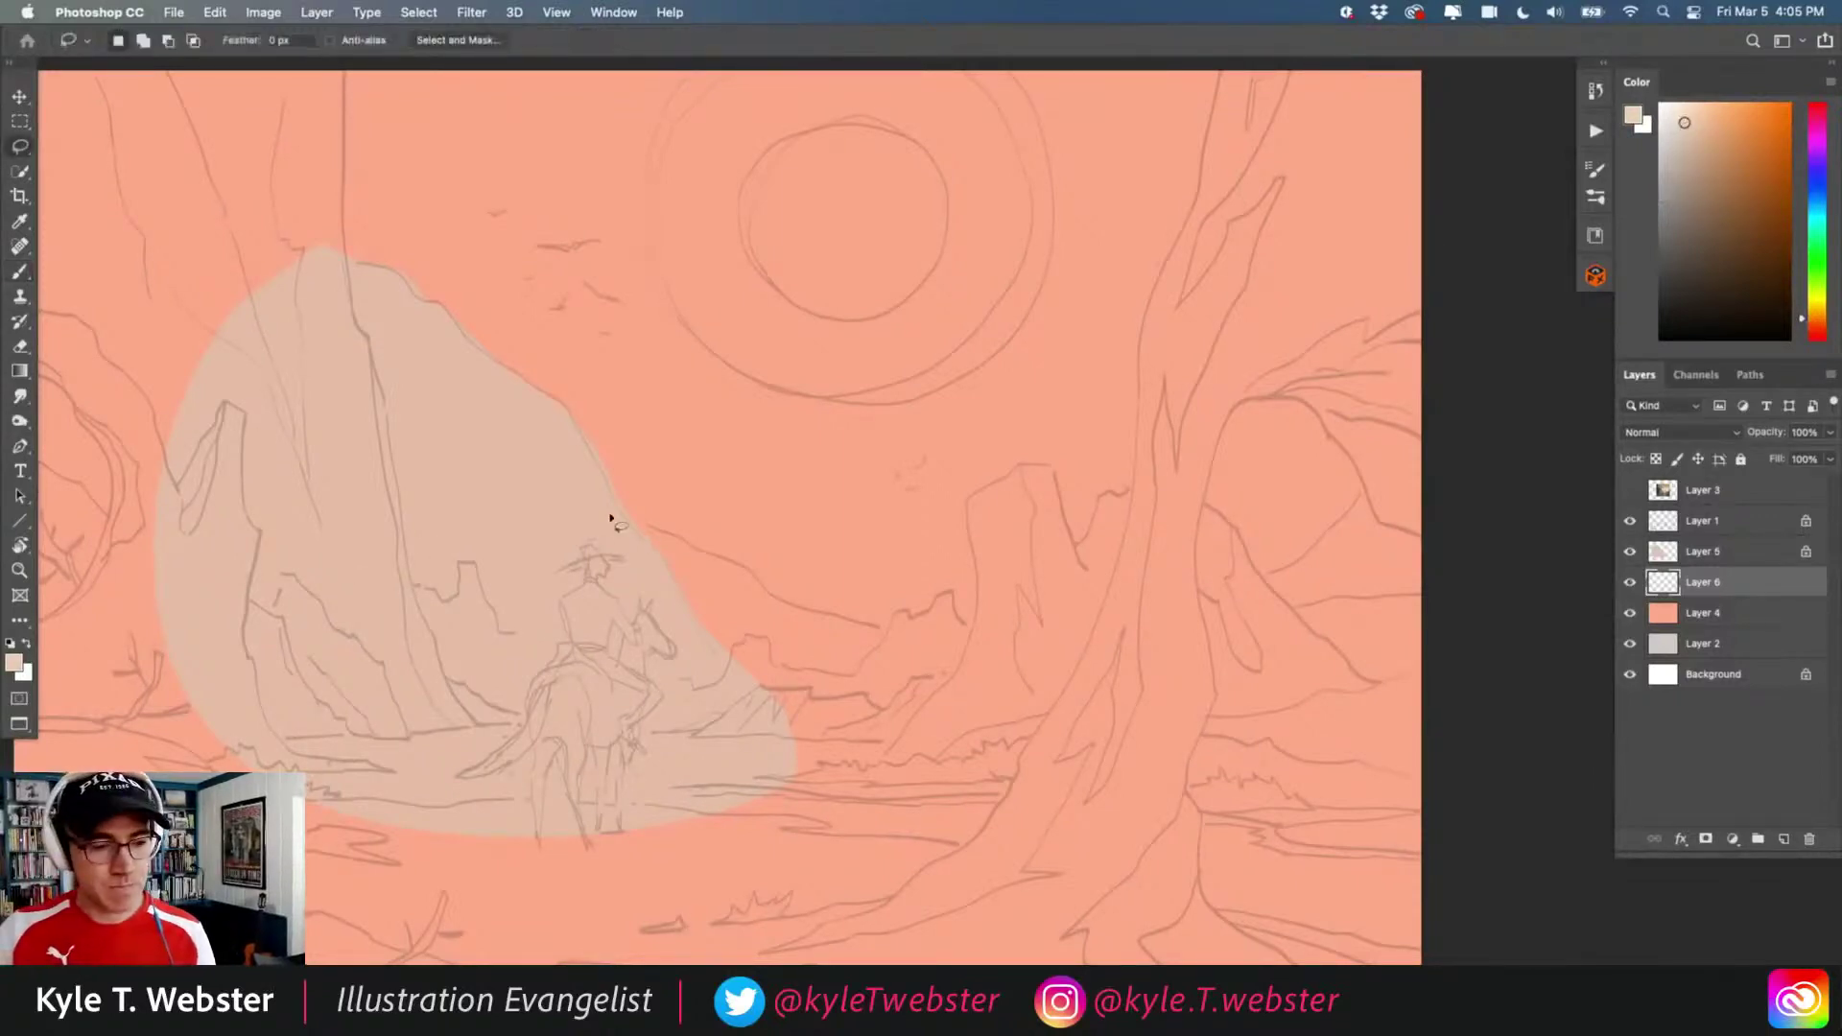
{"action": "mouse_move", "coordinate": [588, 509]}
{"action": "left_mouse_down"}
{"action": "mouse_move", "coordinate": [781, 600]}
{"action": "mouse_move", "coordinate": [941, 637]}
{"action": "left_mouse_up"}
{"action": "mouse_move", "coordinate": [1143, 619]}
{"action": "left_mouse_down"}
{"action": "mouse_move", "coordinate": [1289, 561]}
{"action": "mouse_move", "coordinate": [1401, 467]}
{"action": "mouse_move", "coordinate": [1461, 449]}
{"action": "mouse_move", "coordinate": [1486, 606]}
{"action": "mouse_move", "coordinate": [1378, 836]}
{"action": "mouse_move", "coordinate": [761, 823]}
{"action": "mouse_move", "coordinate": [454, 684]}
{"action": "mouse_move", "coordinate": [429, 590]}
{"action": "left_mouse_up"}
{"action": "key", "text": "alt+BackSpace"}
{"action": "key", "text": "super+d"}
{"action": "scroll", "coordinate": [438, 687], "scroll_direction": "down", "scroll_amount": 5}
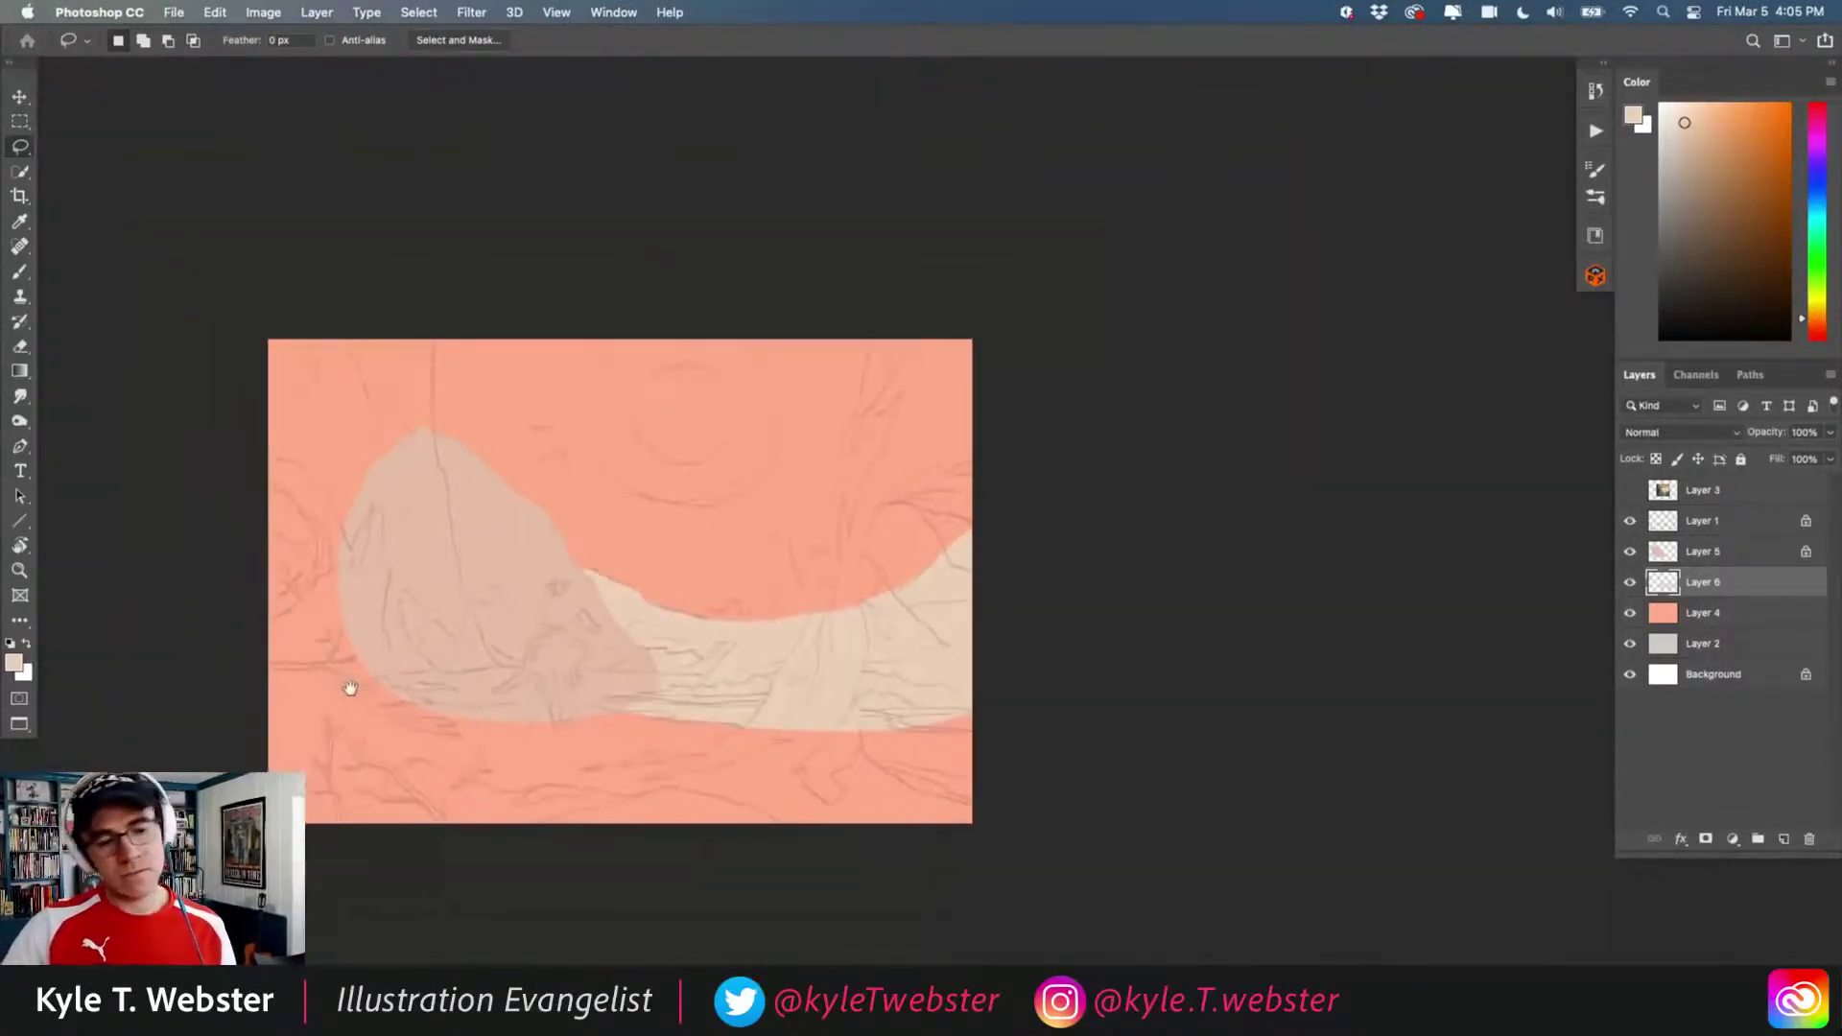
- Make Layer 5 active and mix a slightly darker, yellower beige from the mountain's sampled light pink
{"action": "left_click", "coordinate": [540, 619], "text": "super"}
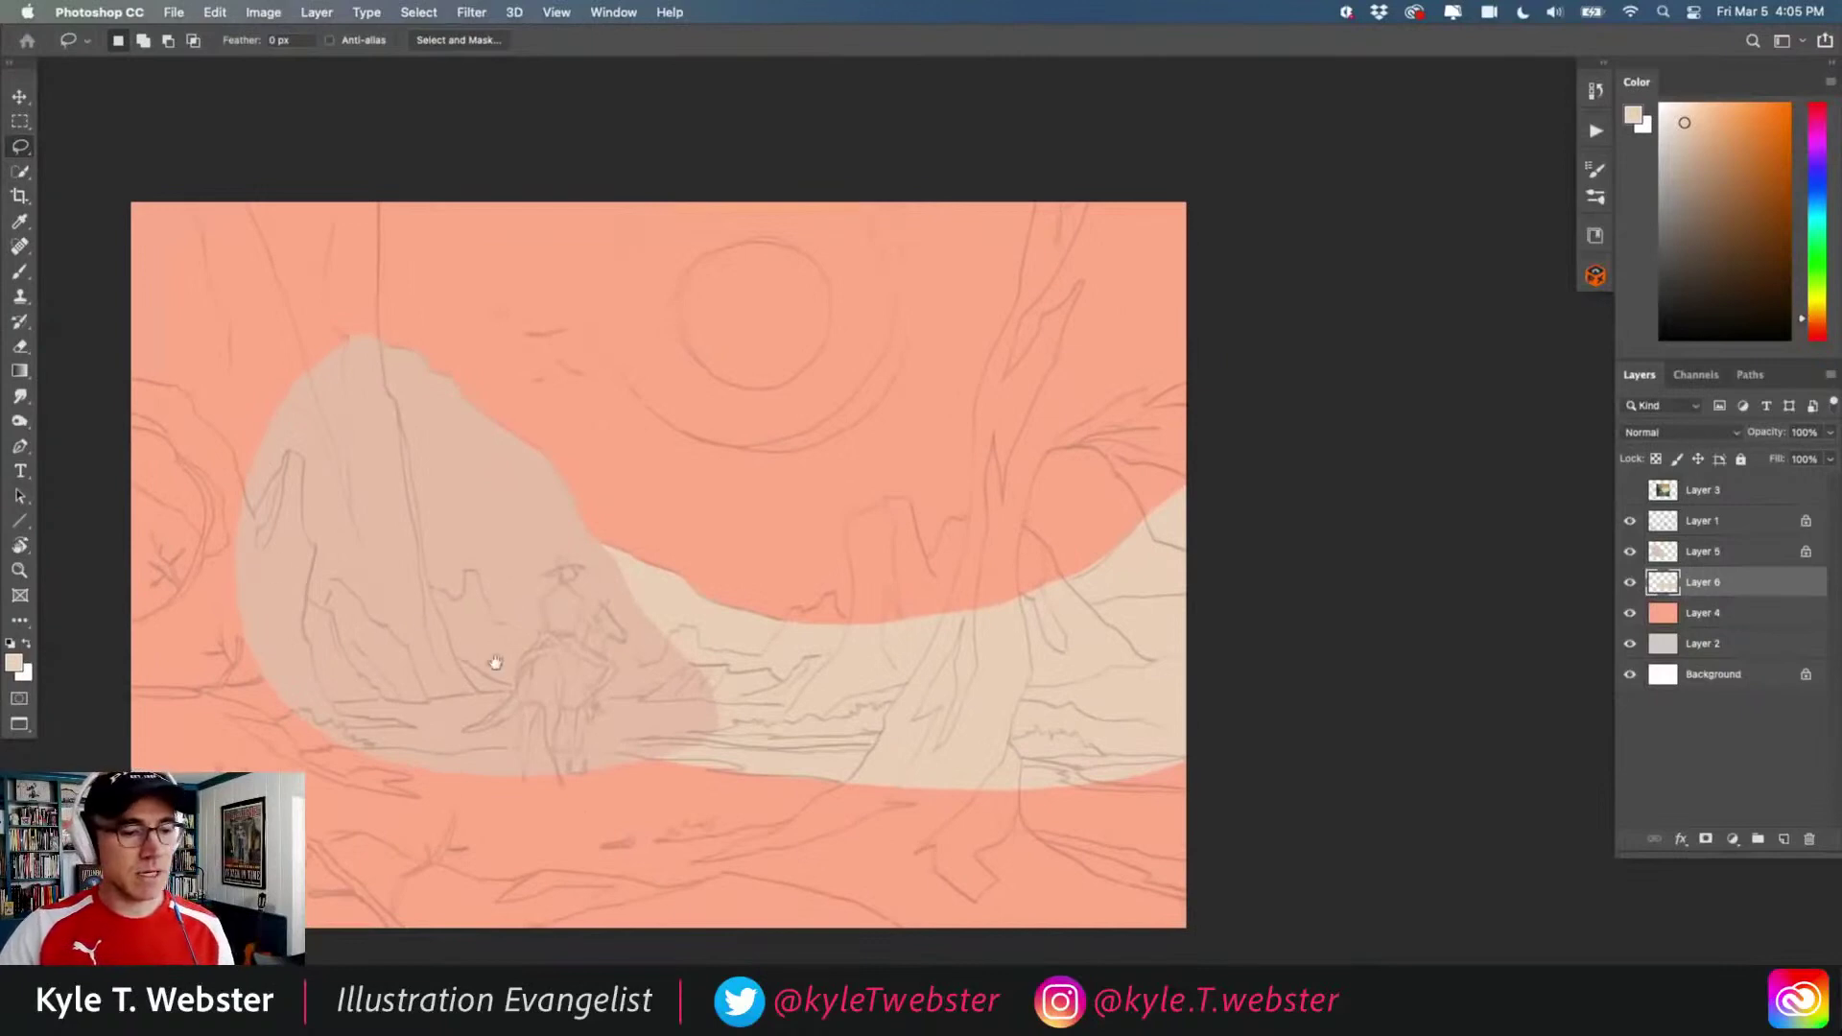
{"action": "left_click_drag", "start_coordinate": [485, 662], "coordinate": [533, 685]}
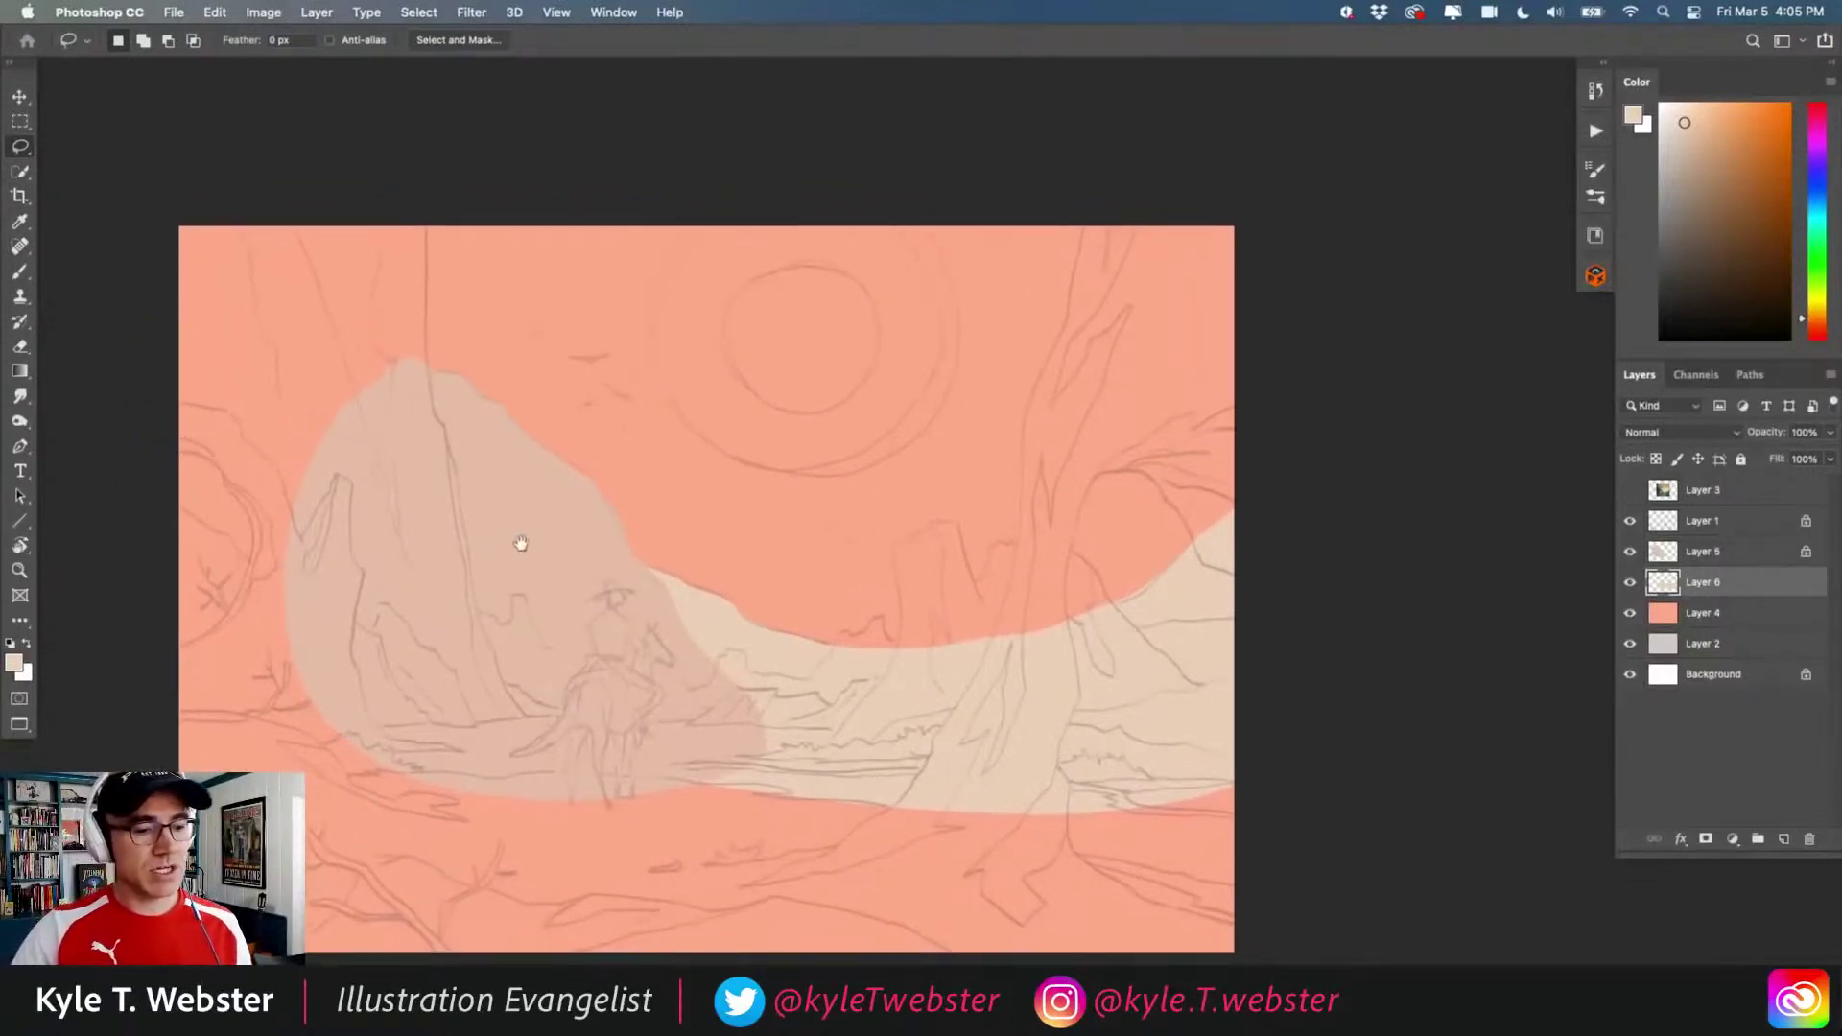
{"action": "left_click", "coordinate": [1664, 553]}
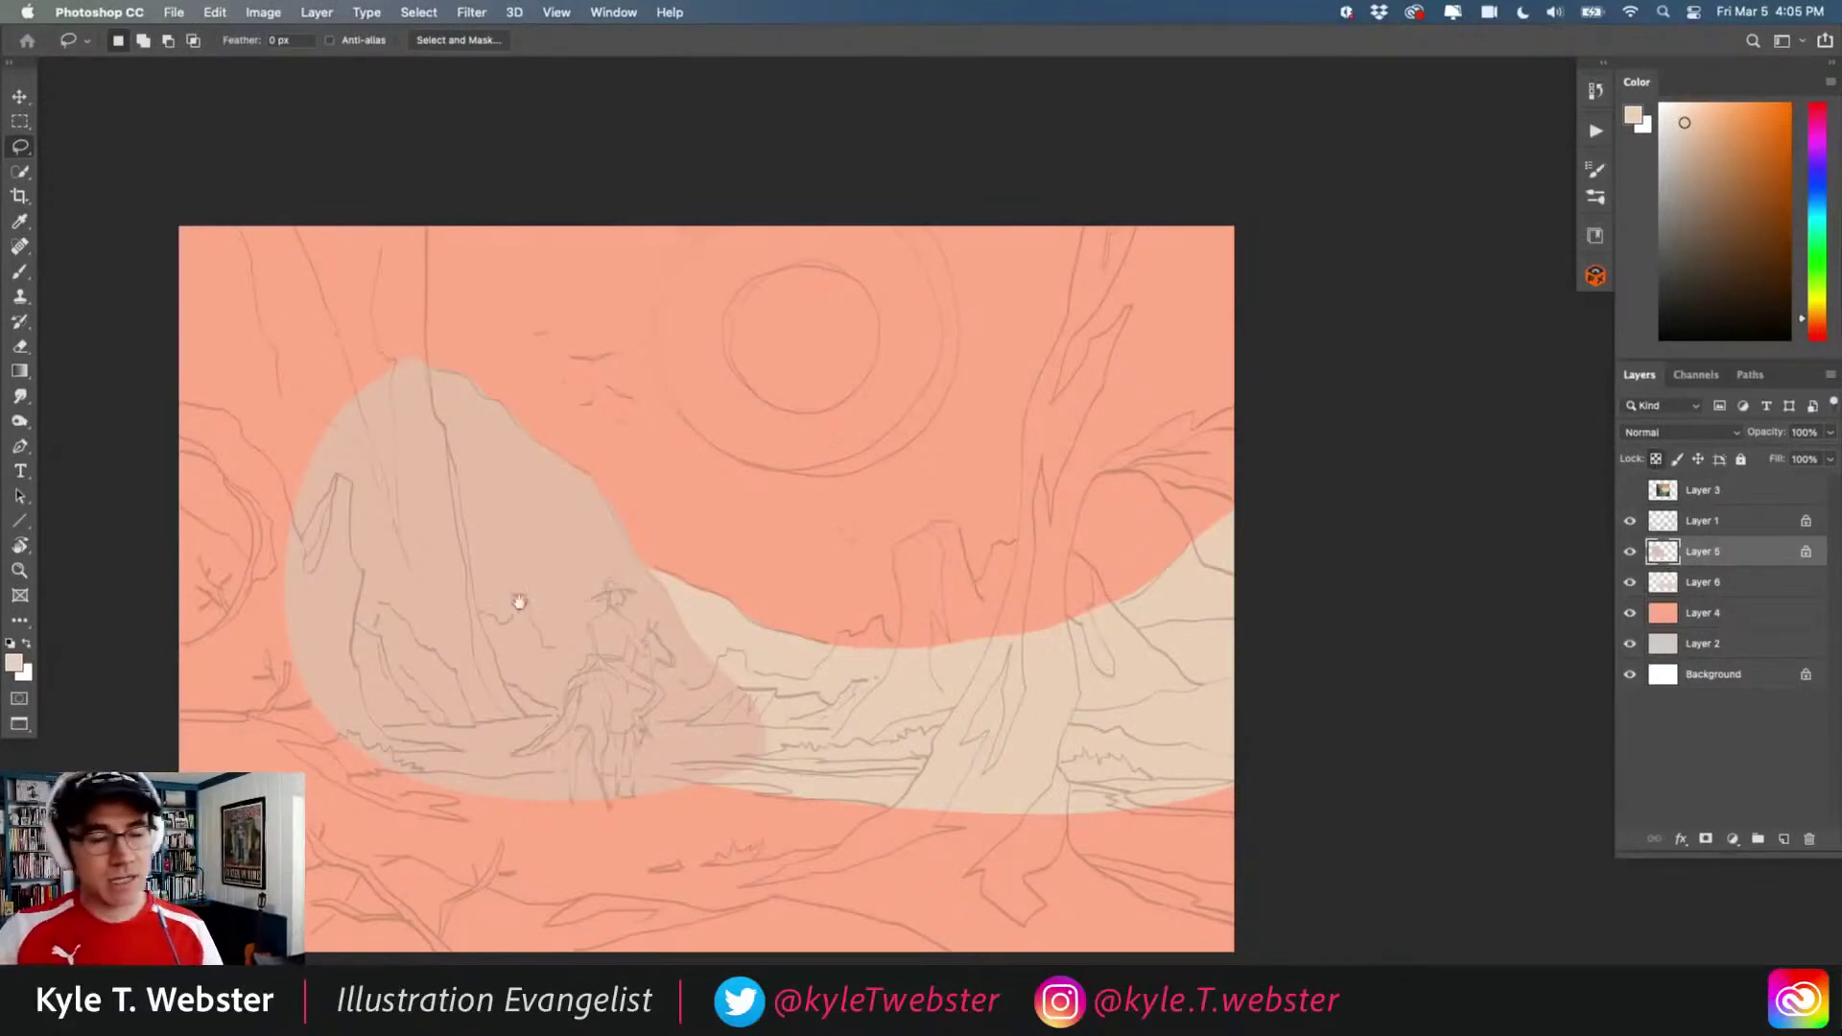
{"action": "scroll", "coordinate": [509, 601], "scroll_direction": "up", "scroll_amount": 1}
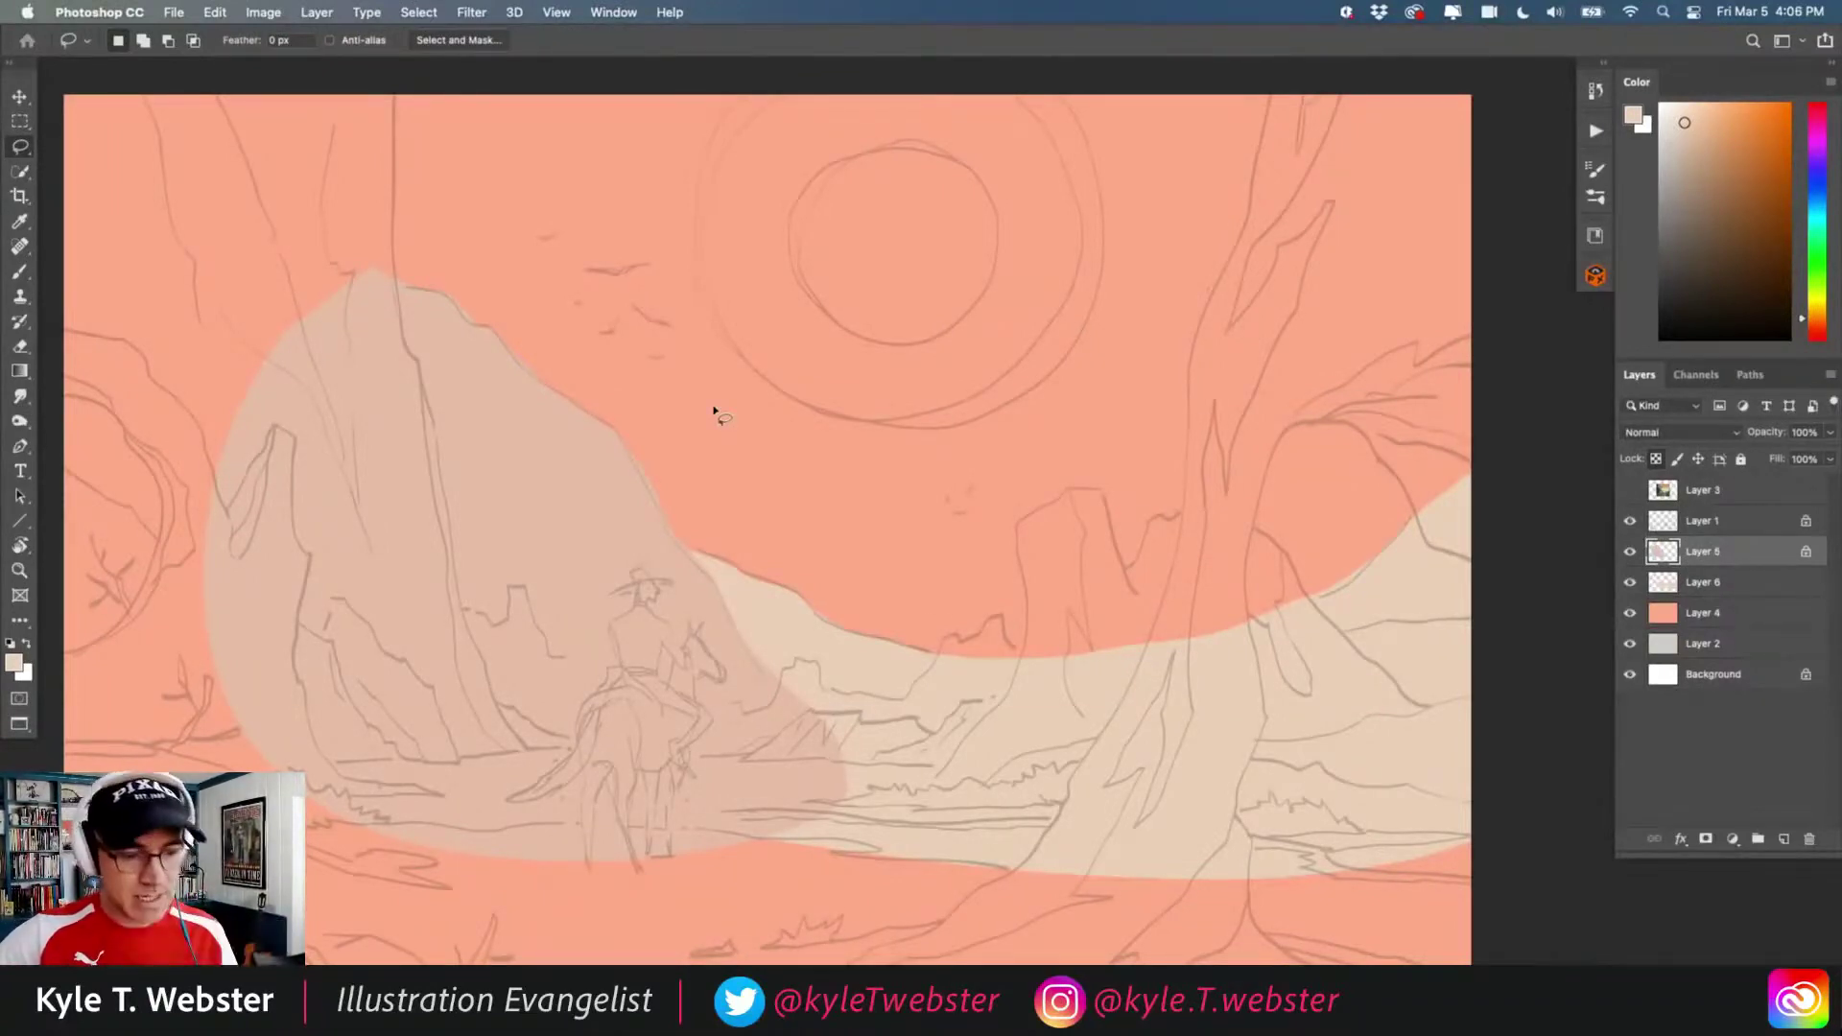
{"action": "key", "text": "i"}
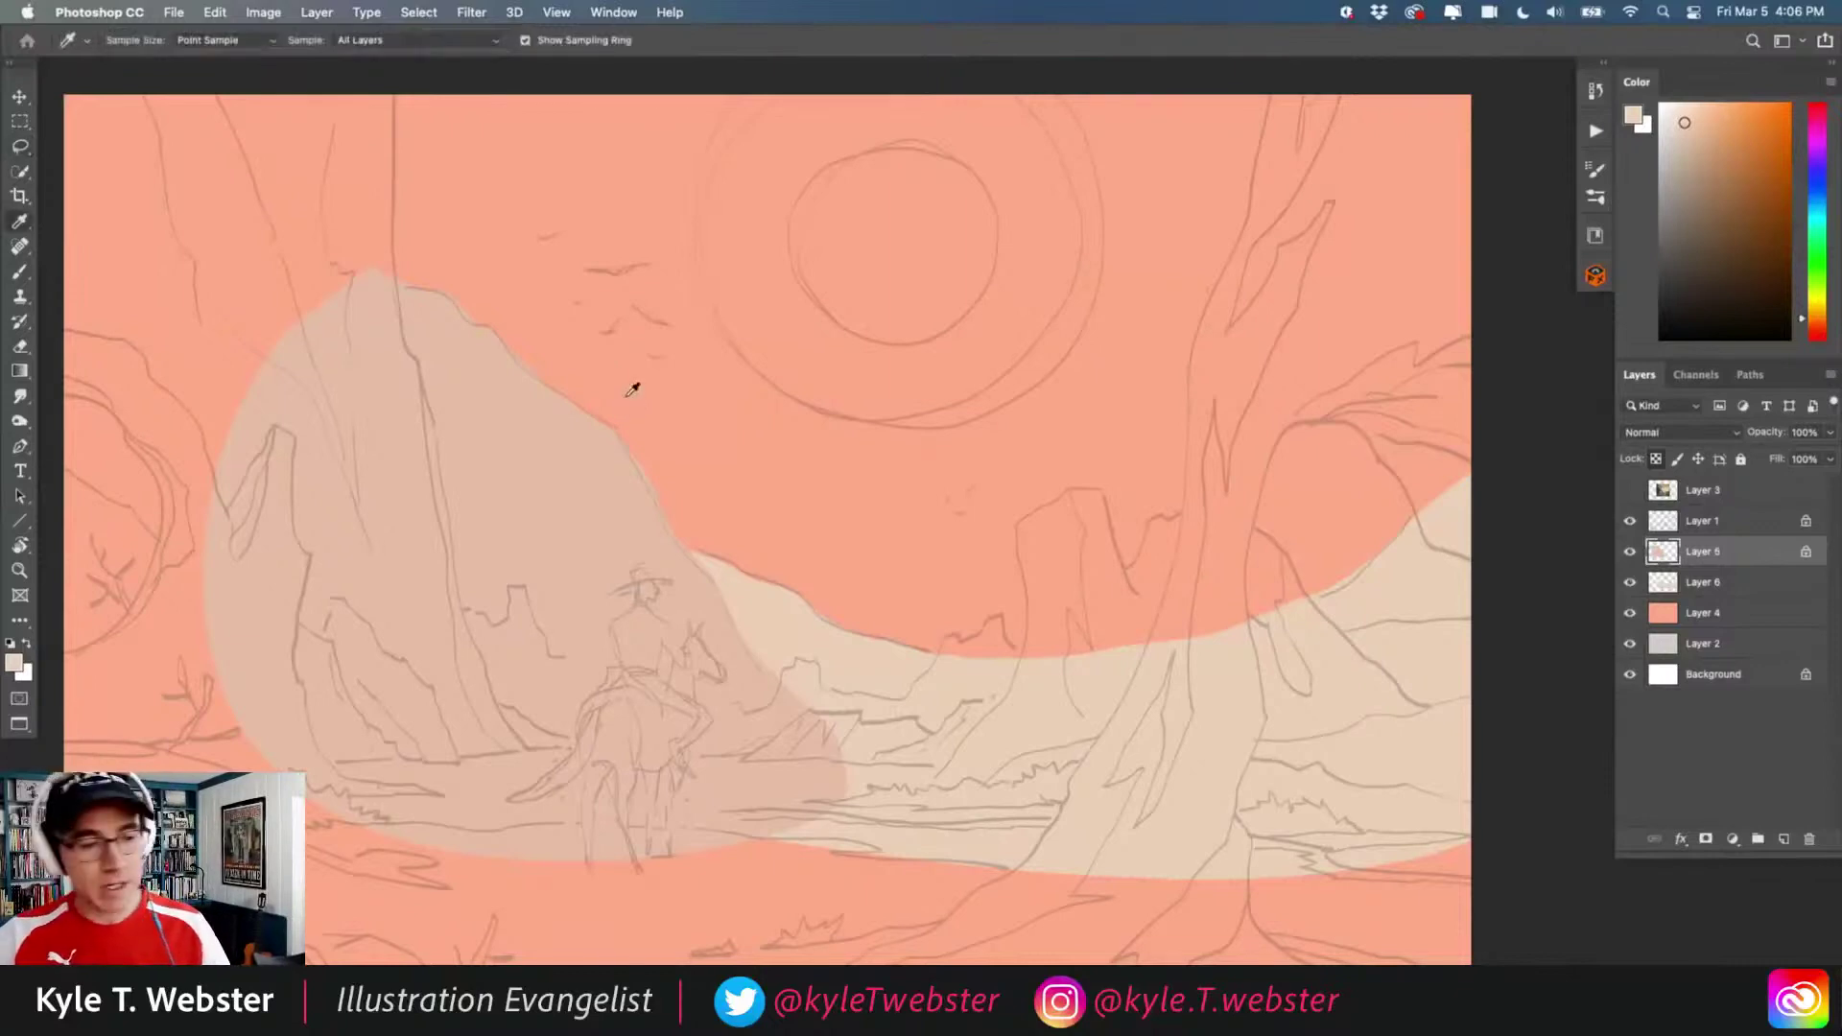
{"action": "left_click", "coordinate": [542, 485]}
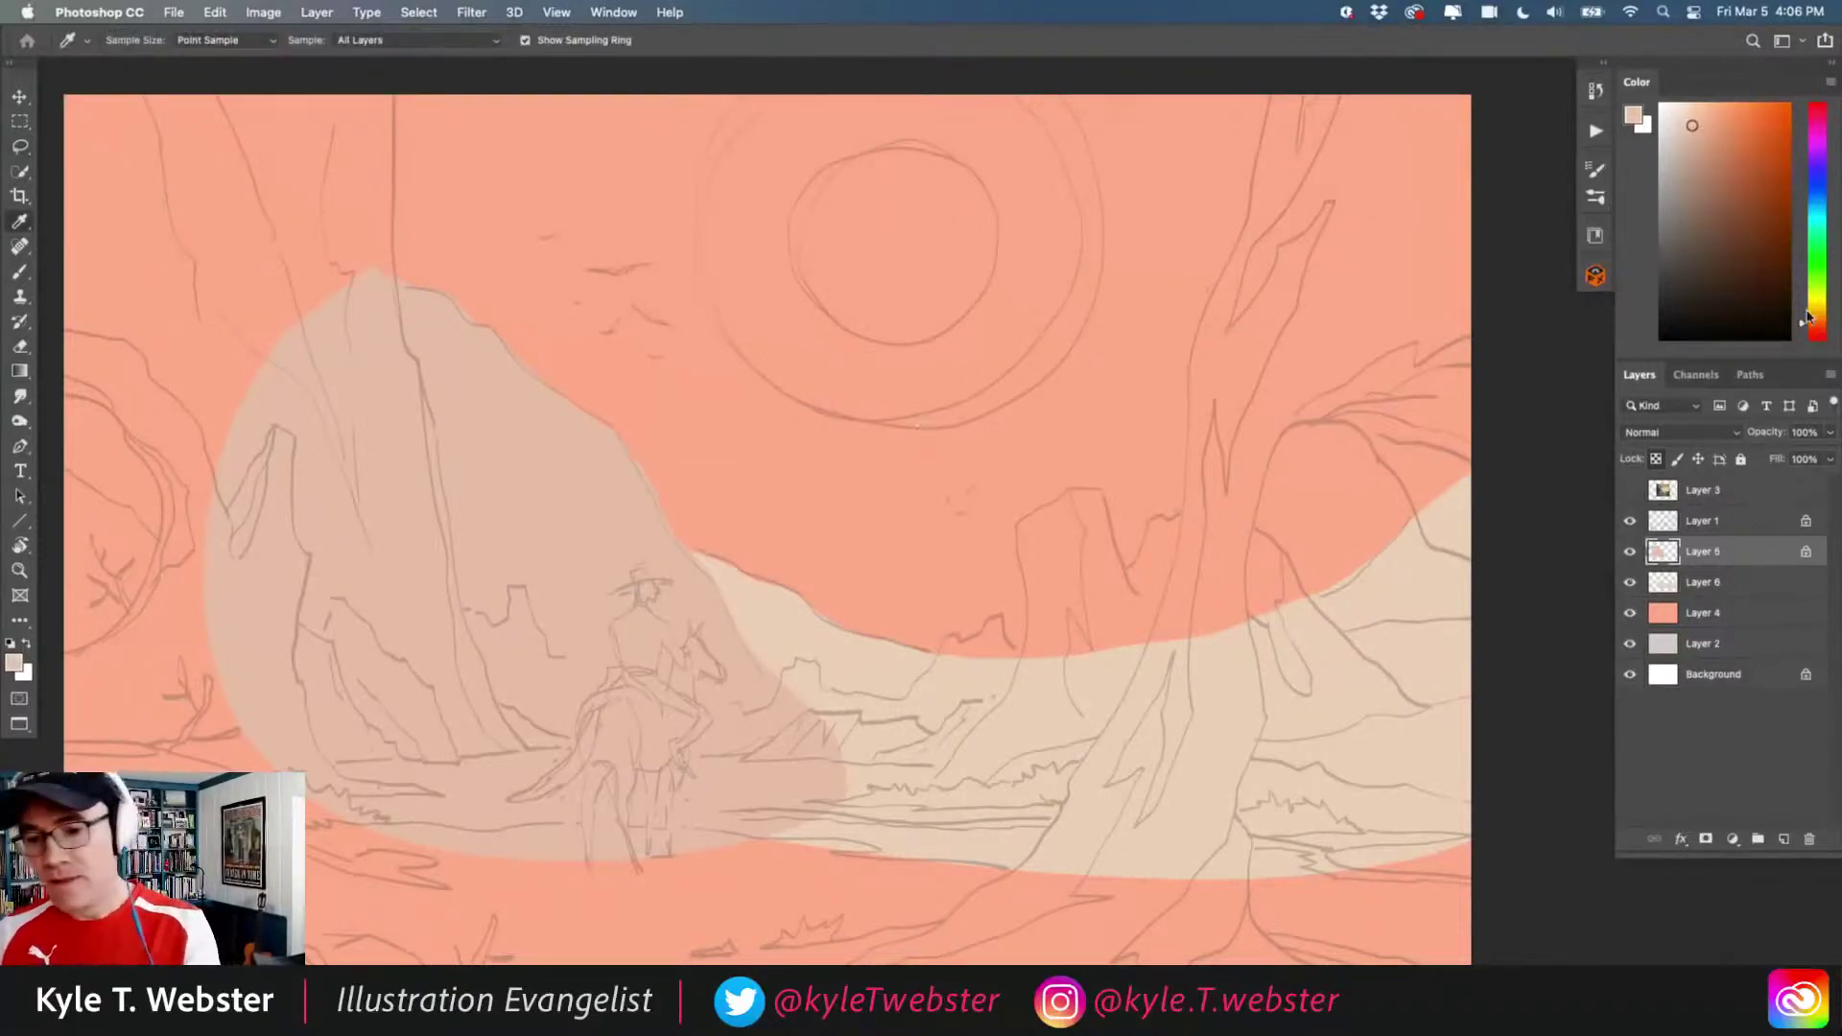
{"action": "left_click_drag", "start_coordinate": [1803, 326], "coordinate": [1801, 317]}
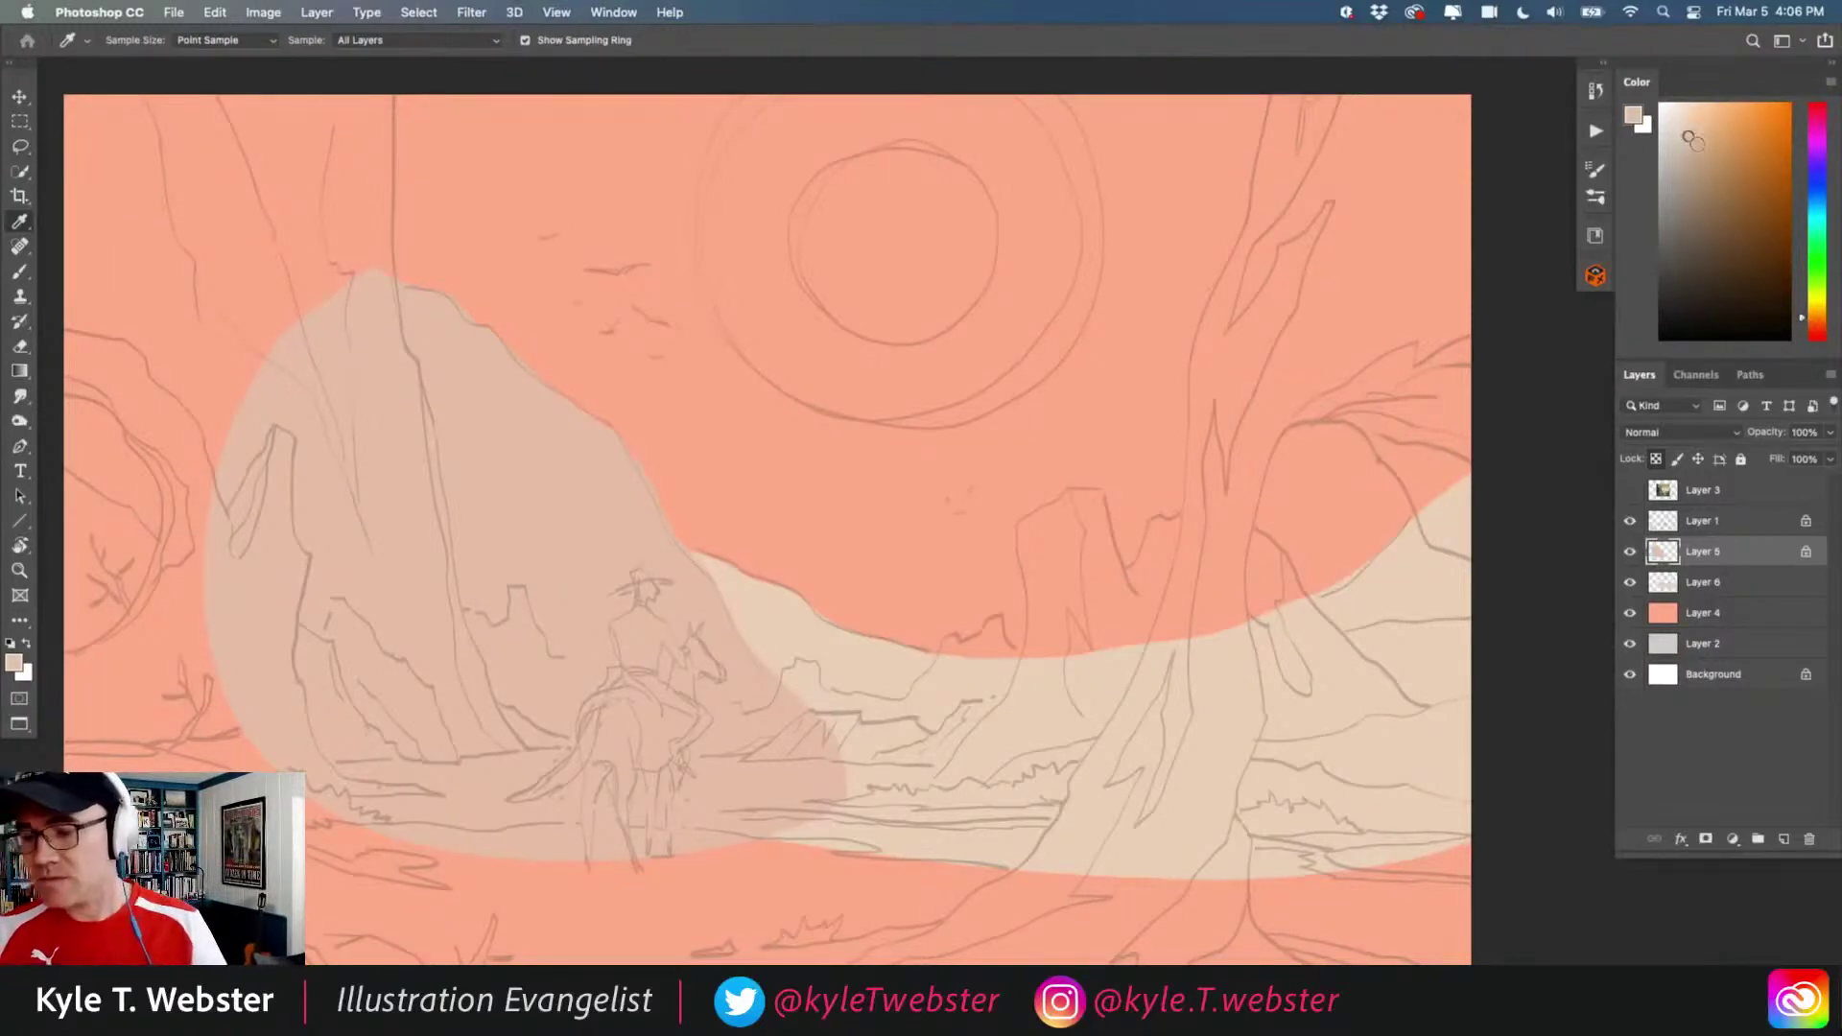
{"action": "key", "text": "l"}
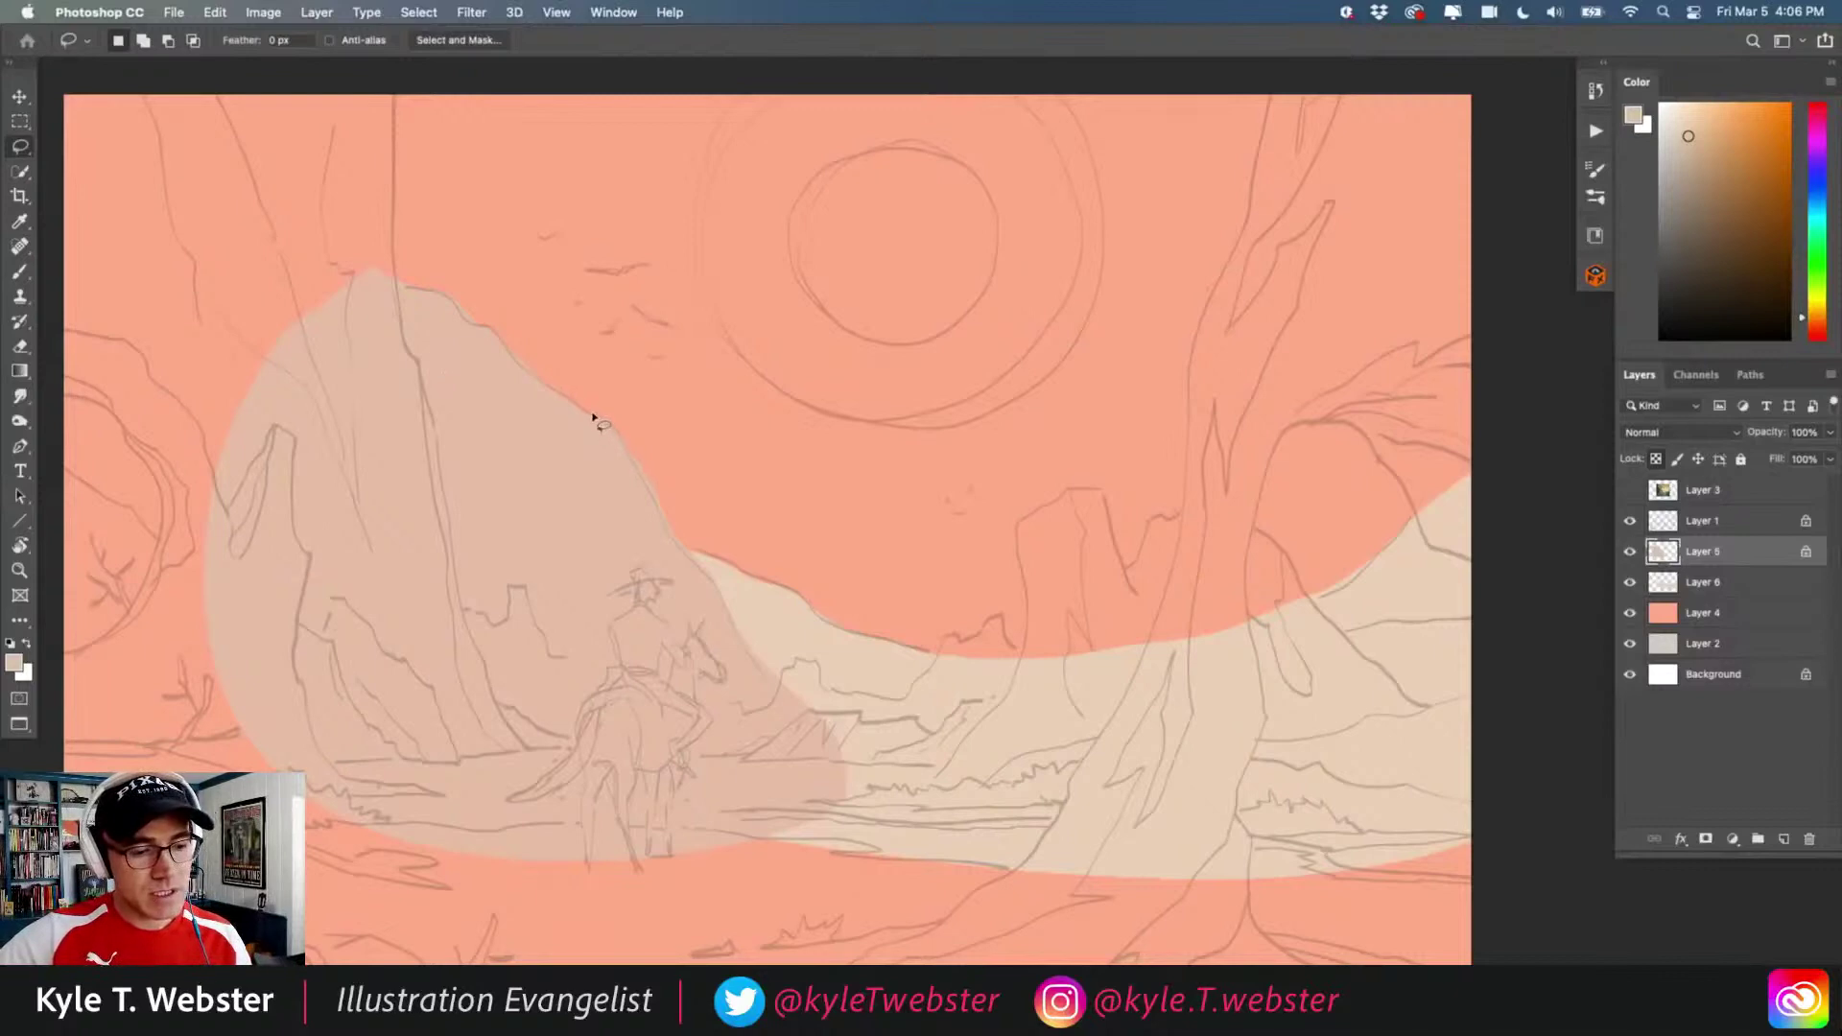
- Lasso a jagged shadow shape from the mountain's peak down to the rider, fill it with a darker grey-beige, and deselect
{"action": "mouse_move", "coordinate": [532, 386]}
{"action": "left_mouse_down"}
{"action": "mouse_move", "coordinate": [613, 482]}
{"action": "mouse_move", "coordinate": [562, 458]}
{"action": "mouse_move", "coordinate": [627, 538]}
{"action": "mouse_move", "coordinate": [602, 555]}
{"action": "mouse_move", "coordinate": [605, 590]}
{"action": "mouse_move", "coordinate": [749, 797]}
{"action": "mouse_move", "coordinate": [687, 825]}
{"action": "mouse_move", "coordinate": [548, 819]}
{"action": "mouse_move", "coordinate": [468, 715]}
{"action": "mouse_move", "coordinate": [488, 640]}
{"action": "mouse_move", "coordinate": [548, 626]}
{"action": "mouse_move", "coordinate": [512, 637]}
{"action": "mouse_move", "coordinate": [418, 593]}
{"action": "mouse_move", "coordinate": [430, 460]}
{"action": "mouse_move", "coordinate": [387, 285]}
{"action": "mouse_move", "coordinate": [467, 383]}
{"action": "left_mouse_up"}
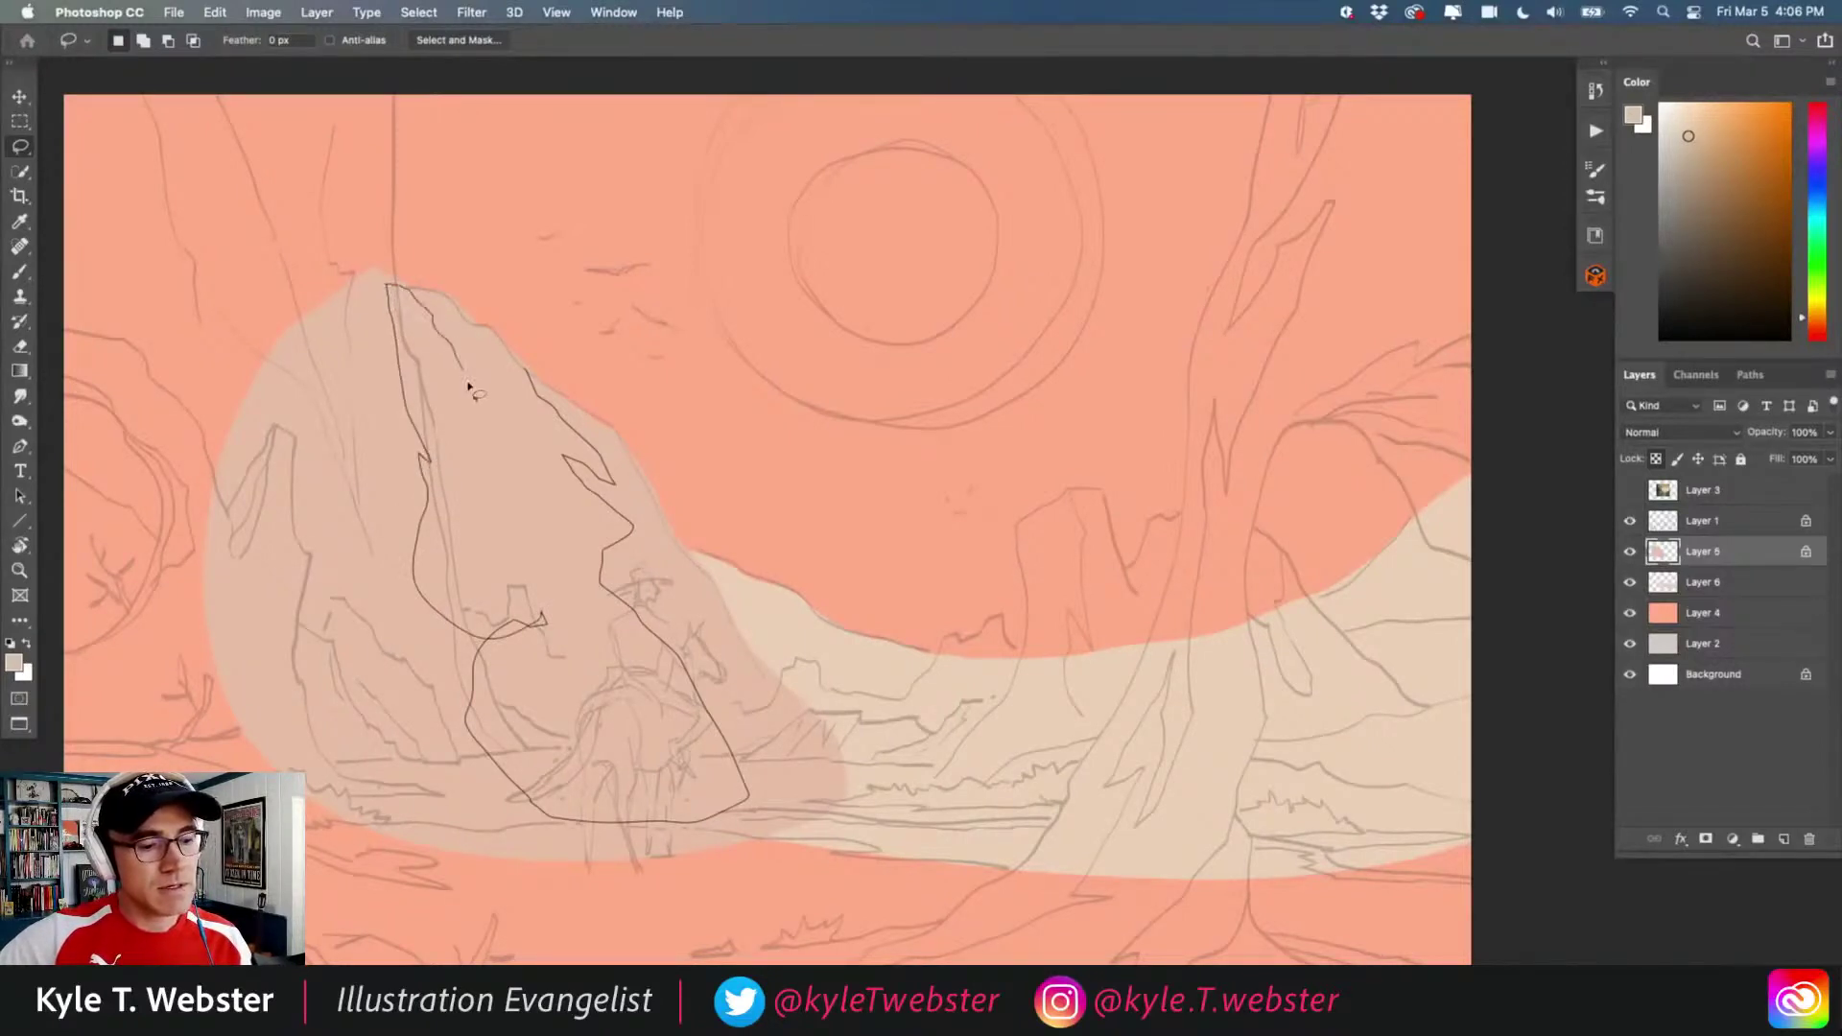
{"action": "mouse_move", "coordinate": [510, 447]}
{"action": "left_mouse_down"}
{"action": "mouse_move", "coordinate": [553, 531]}
{"action": "mouse_move", "coordinate": [503, 371]}
{"action": "mouse_move", "coordinate": [521, 371]}
{"action": "mouse_move", "coordinate": [476, 341]}
{"action": "left_mouse_up"}
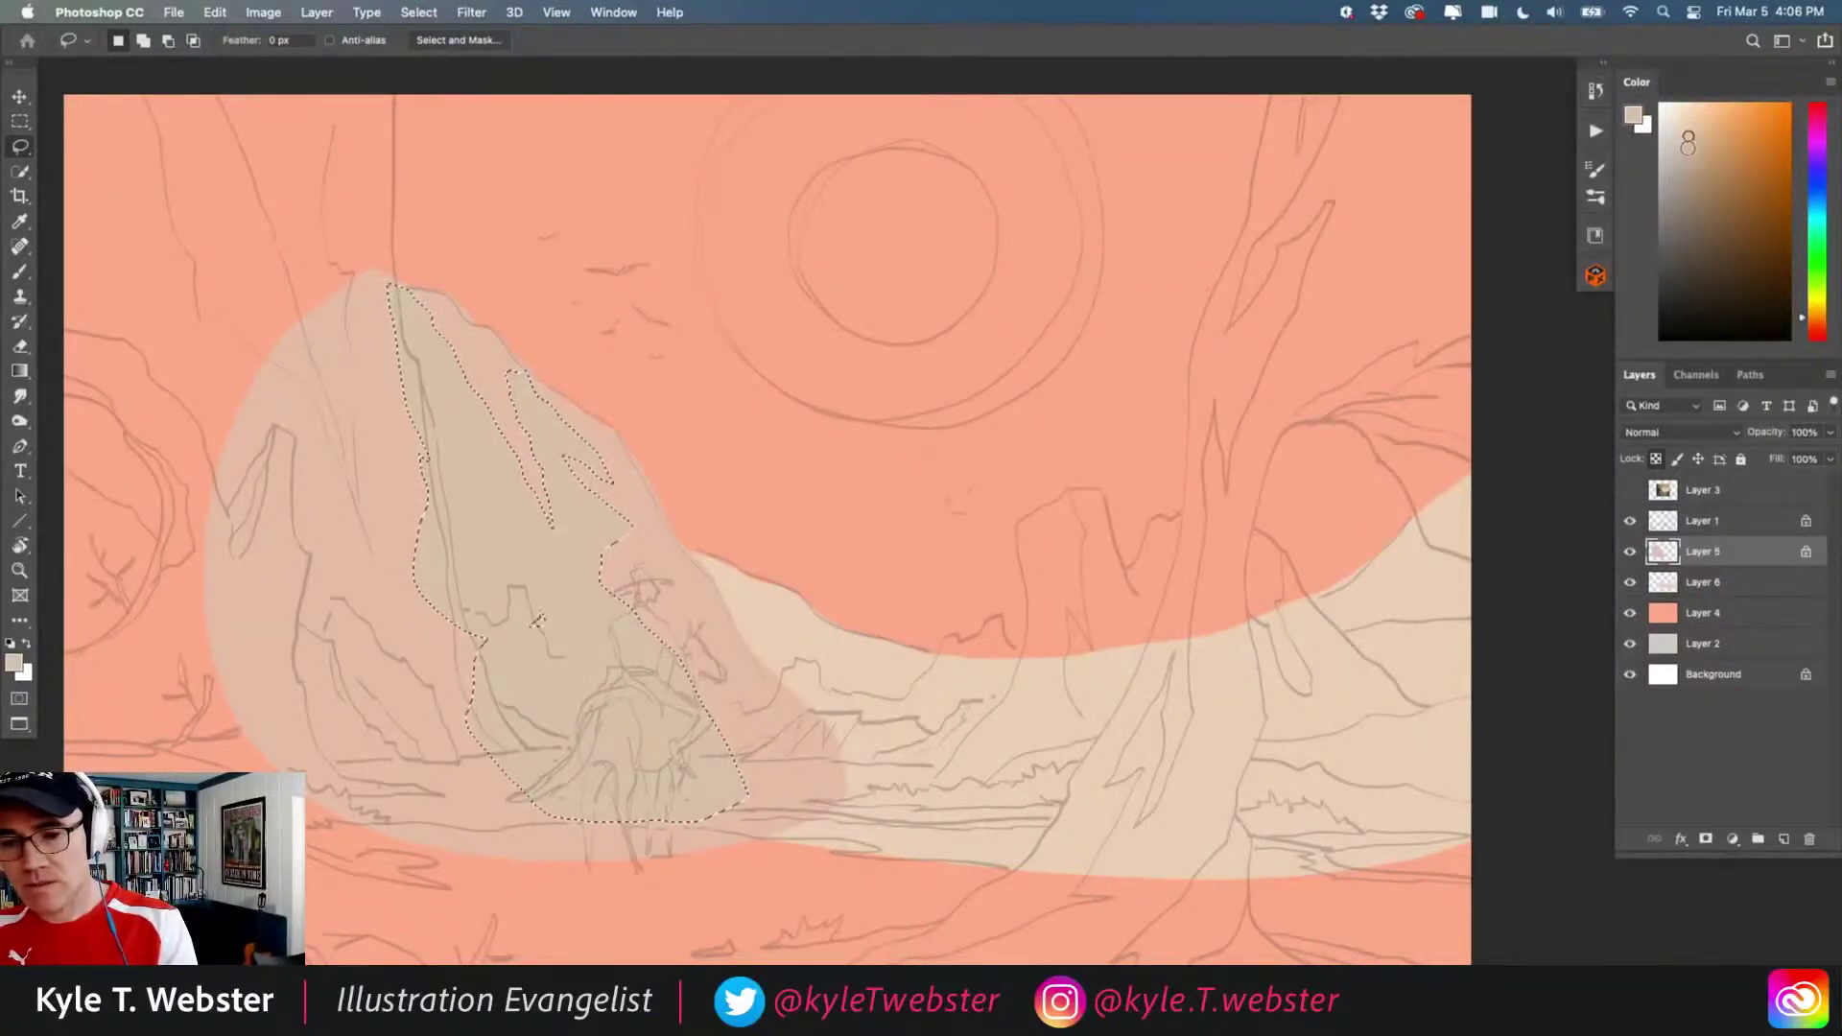
{"action": "left_click", "coordinate": [1690, 172]}
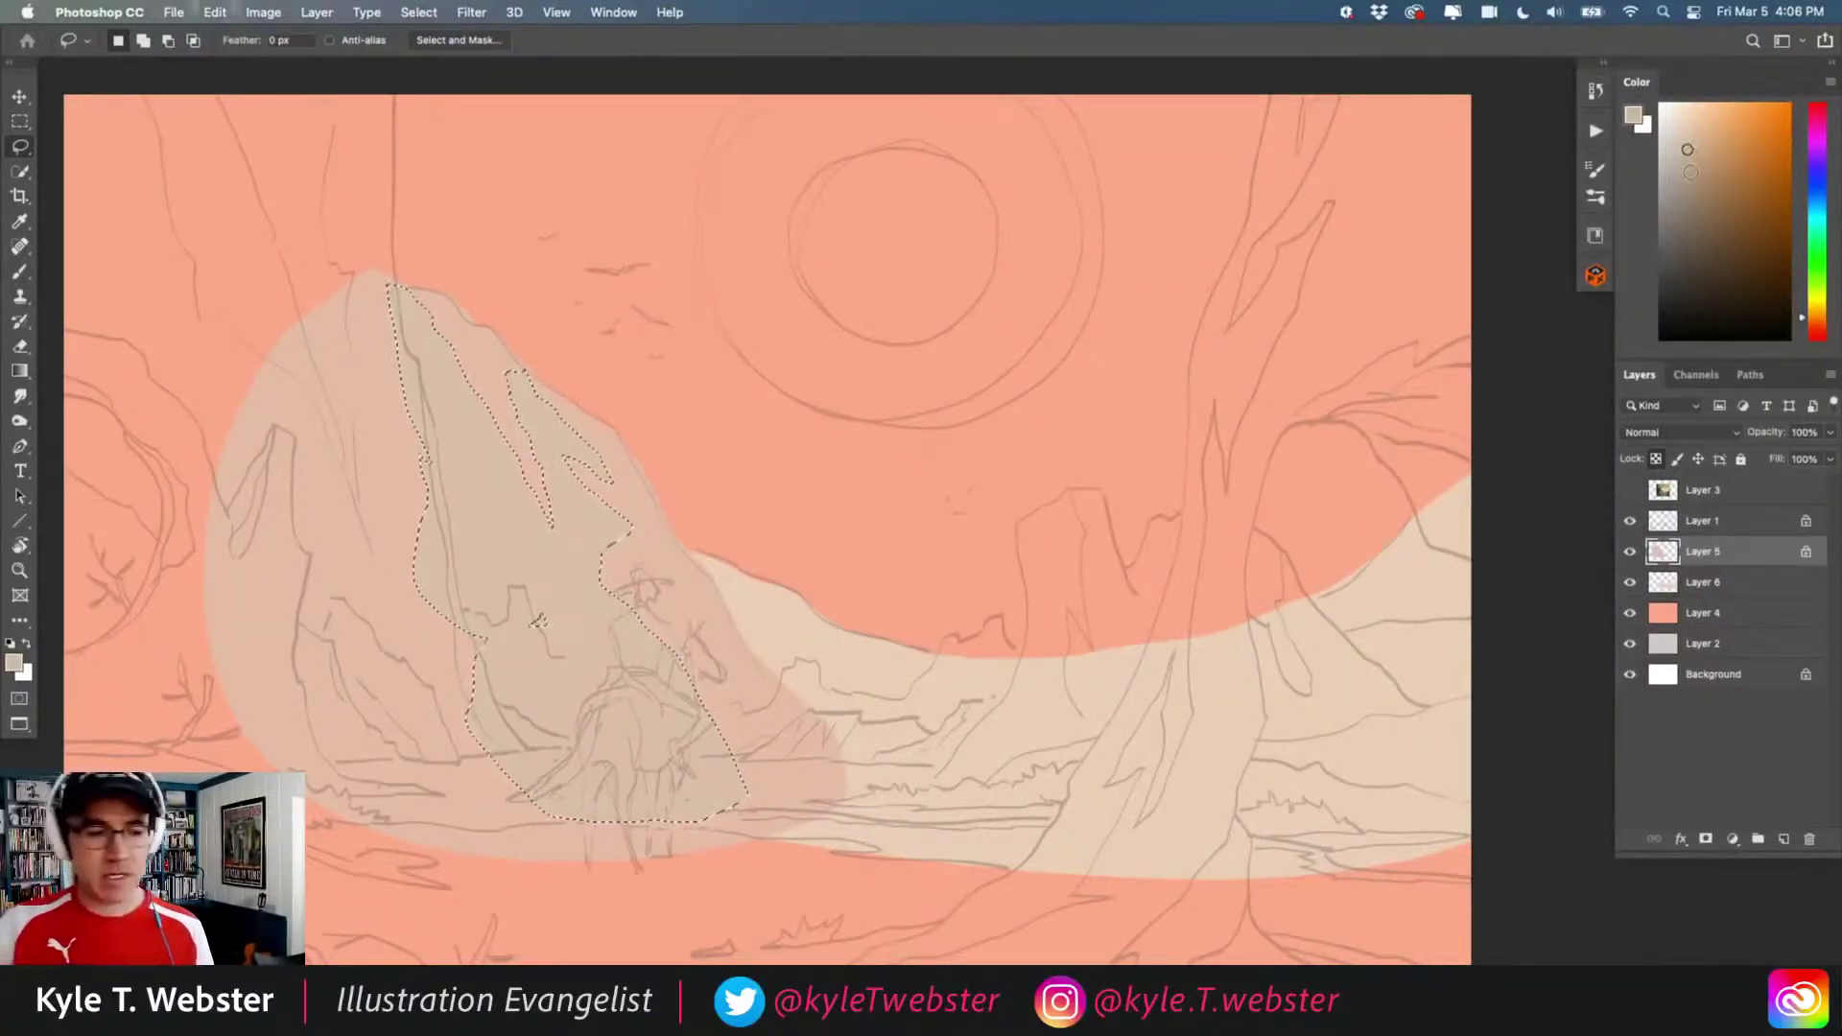
{"action": "key", "text": "alt+BackSpace"}
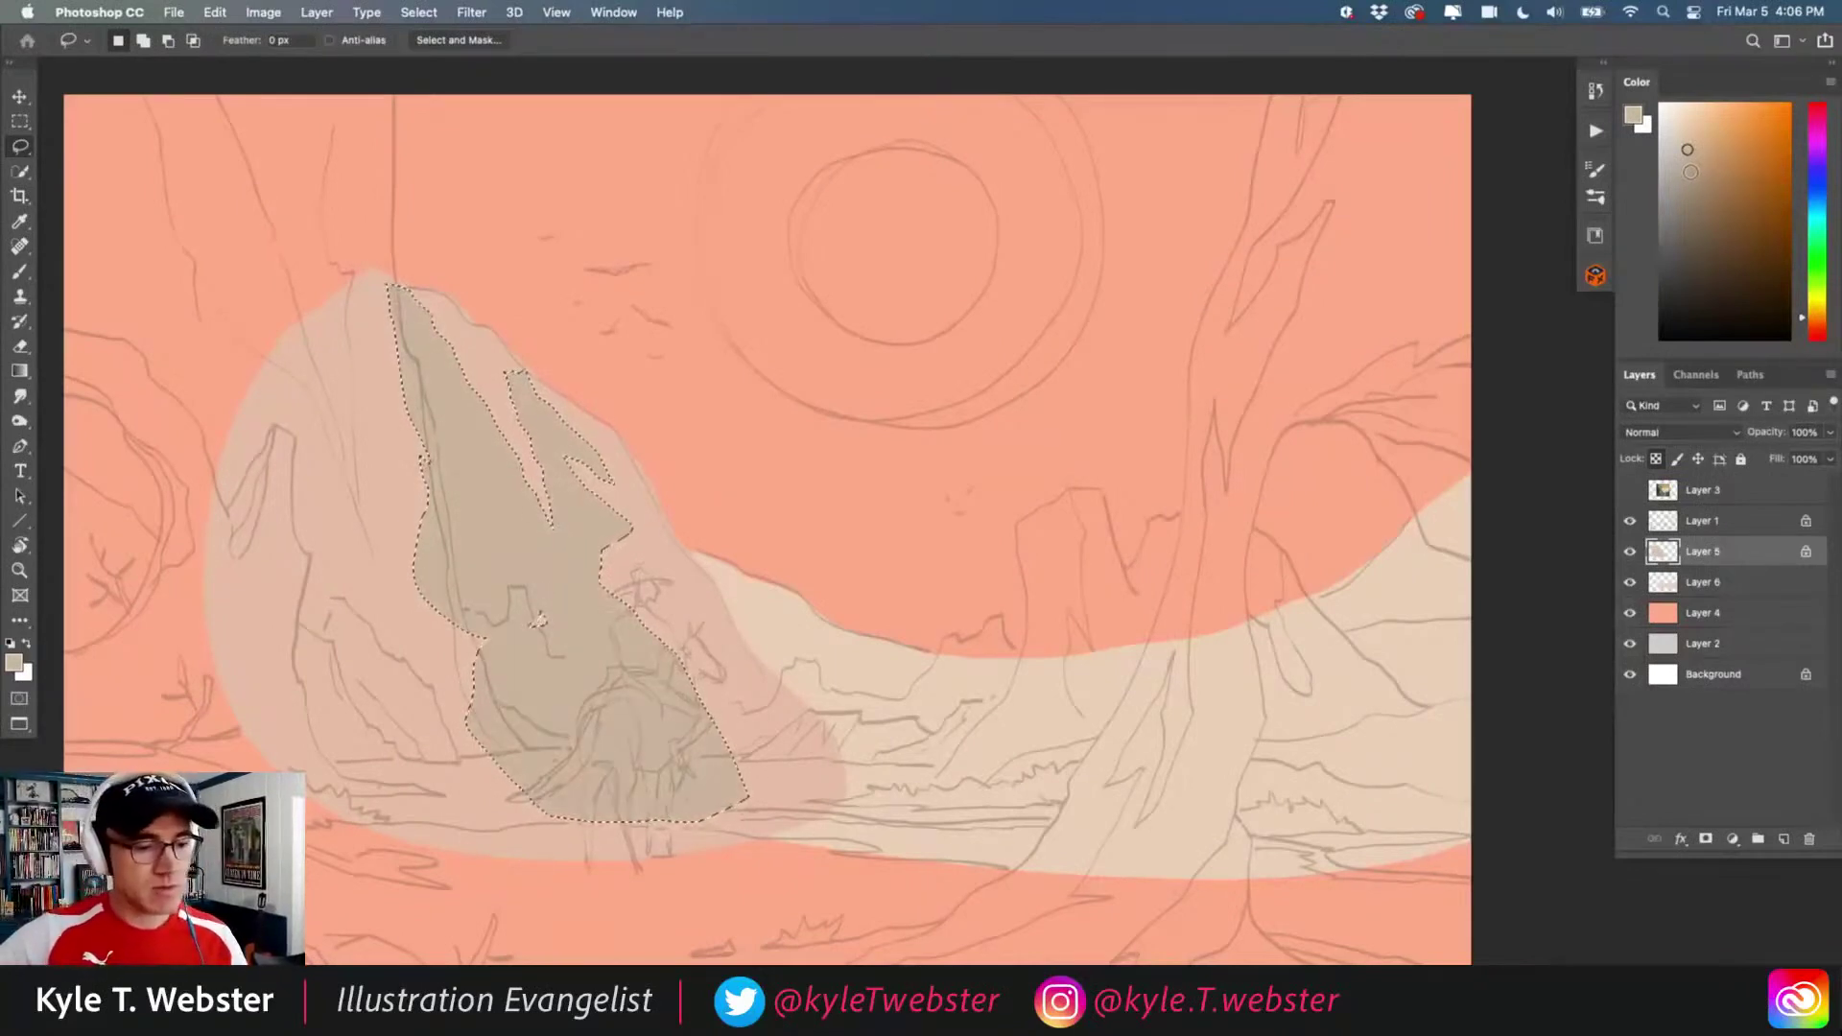
{"action": "key", "text": "super+d"}
- Extend the mountain's grey-beige shadow with lassoed fills at the peak, along the upper ridge, and down the slope behind the rider
{"action": "left_click", "coordinate": [446, 409]}
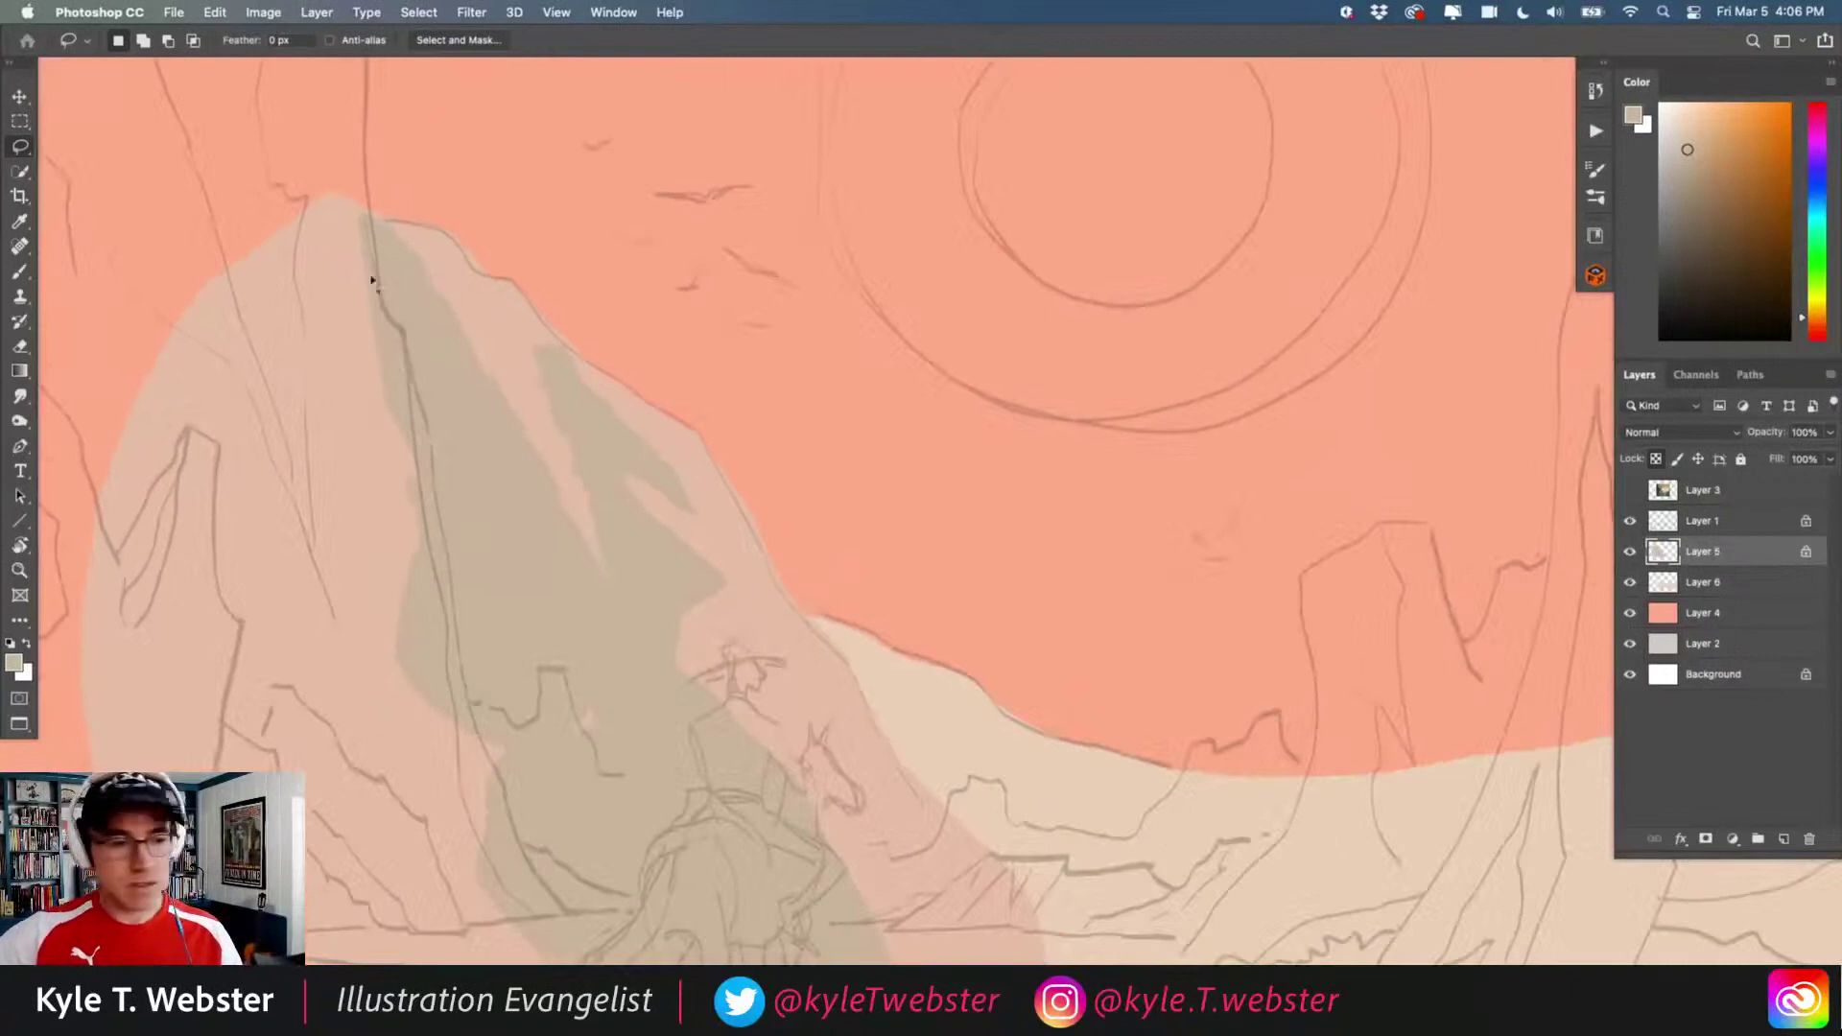
{"action": "mouse_move", "coordinate": [382, 224]}
{"action": "left_mouse_down"}
{"action": "mouse_move", "coordinate": [458, 297]}
{"action": "mouse_move", "coordinate": [518, 441]}
{"action": "mouse_move", "coordinate": [347, 243]}
{"action": "left_mouse_up"}
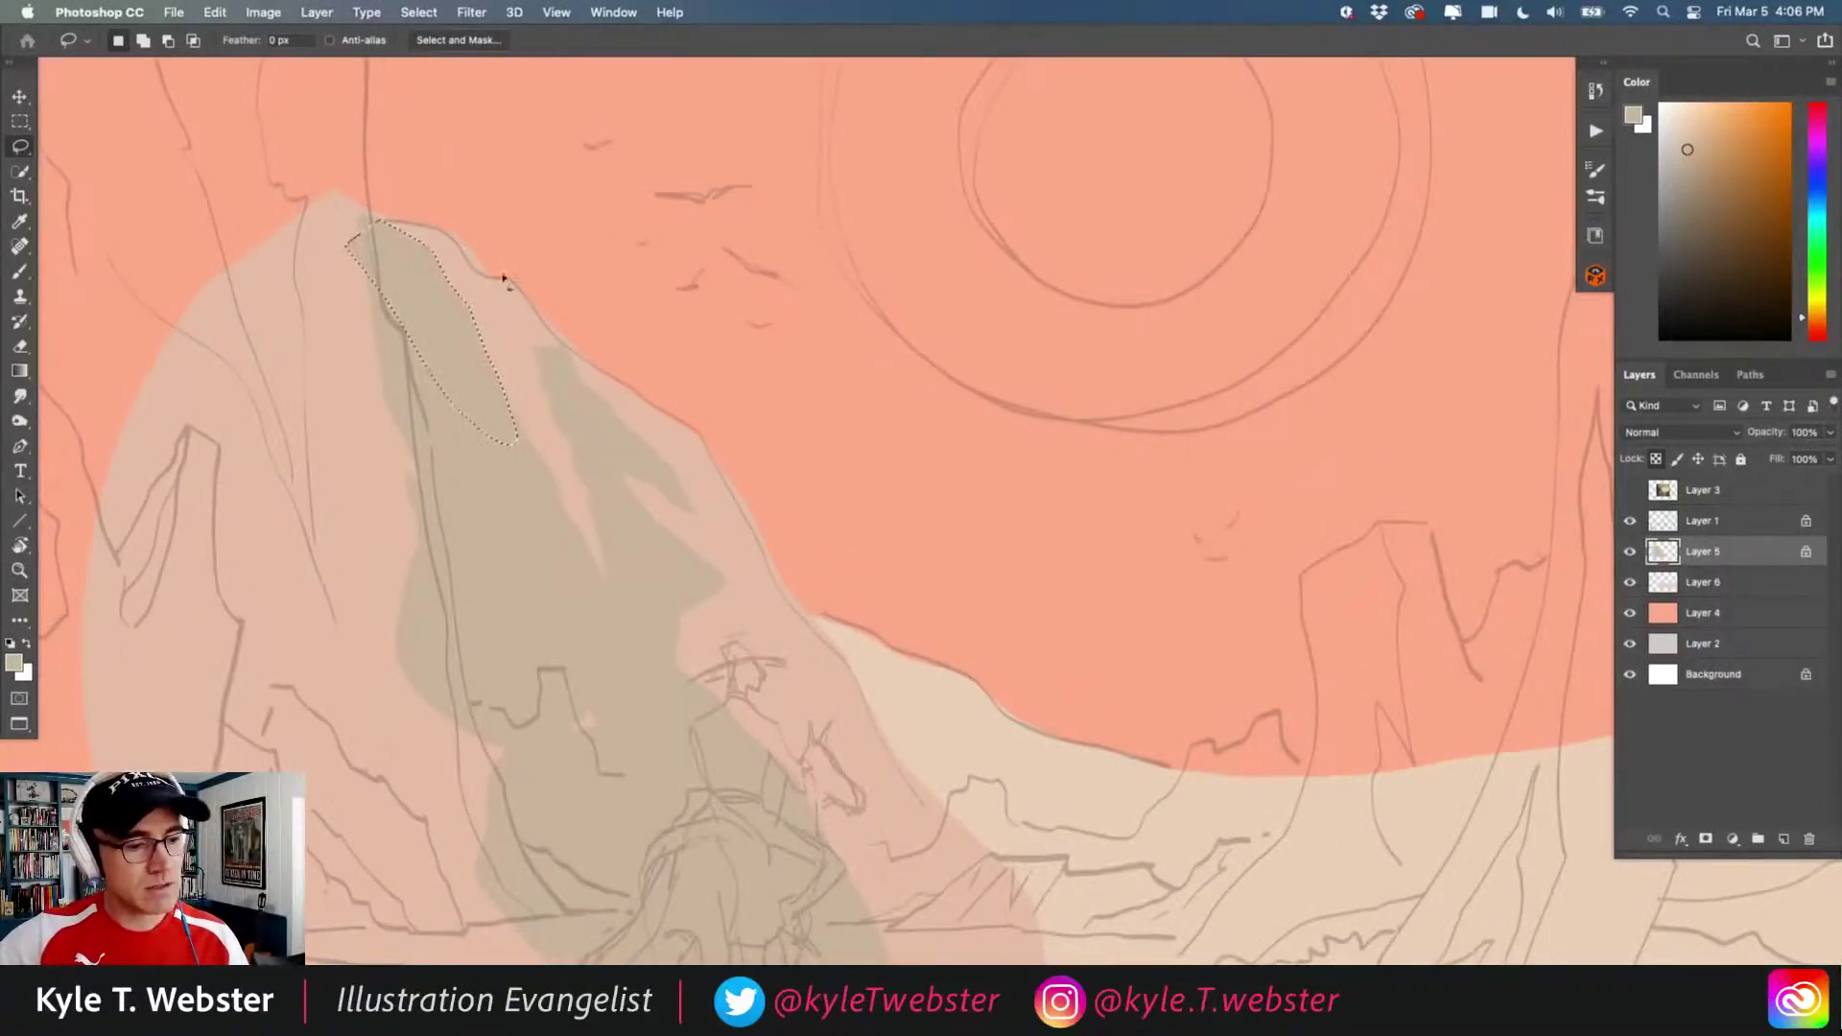
{"action": "mouse_move", "coordinate": [465, 259]}
{"action": "left_mouse_down"}
{"action": "mouse_move", "coordinate": [529, 375]}
{"action": "mouse_move", "coordinate": [523, 321]}
{"action": "mouse_move", "coordinate": [470, 267]}
{"action": "left_mouse_up"}
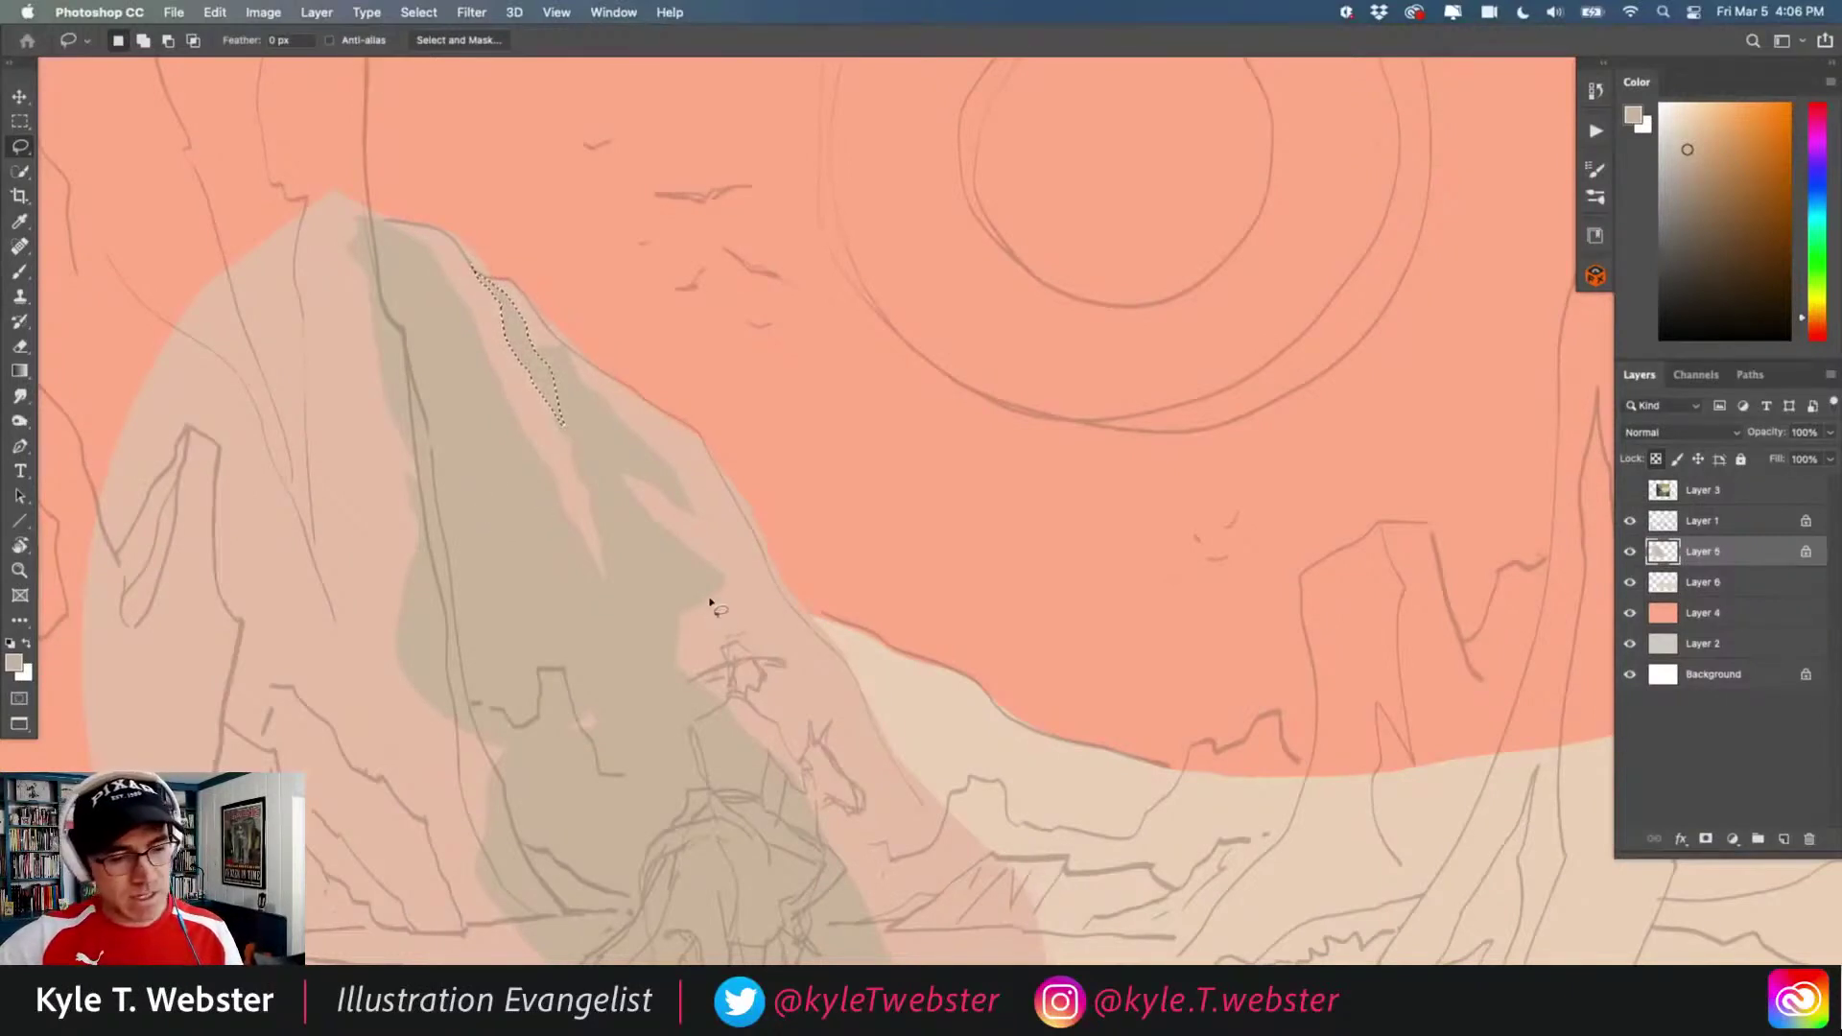
{"action": "key", "text": "alt+BackSpace"}
{"action": "key", "text": "super+d"}
{"action": "mouse_move", "coordinate": [656, 528]}
{"action": "left_mouse_down"}
{"action": "mouse_move", "coordinate": [747, 585]}
{"action": "mouse_move", "coordinate": [893, 775]}
{"action": "mouse_move", "coordinate": [1016, 877]}
{"action": "mouse_move", "coordinate": [1014, 929]}
{"action": "mouse_move", "coordinate": [934, 951]}
{"action": "mouse_move", "coordinate": [713, 855]}
{"action": "mouse_move", "coordinate": [616, 665]}
{"action": "mouse_move", "coordinate": [610, 551]}
{"action": "mouse_move", "coordinate": [631, 607]}
{"action": "left_mouse_up"}
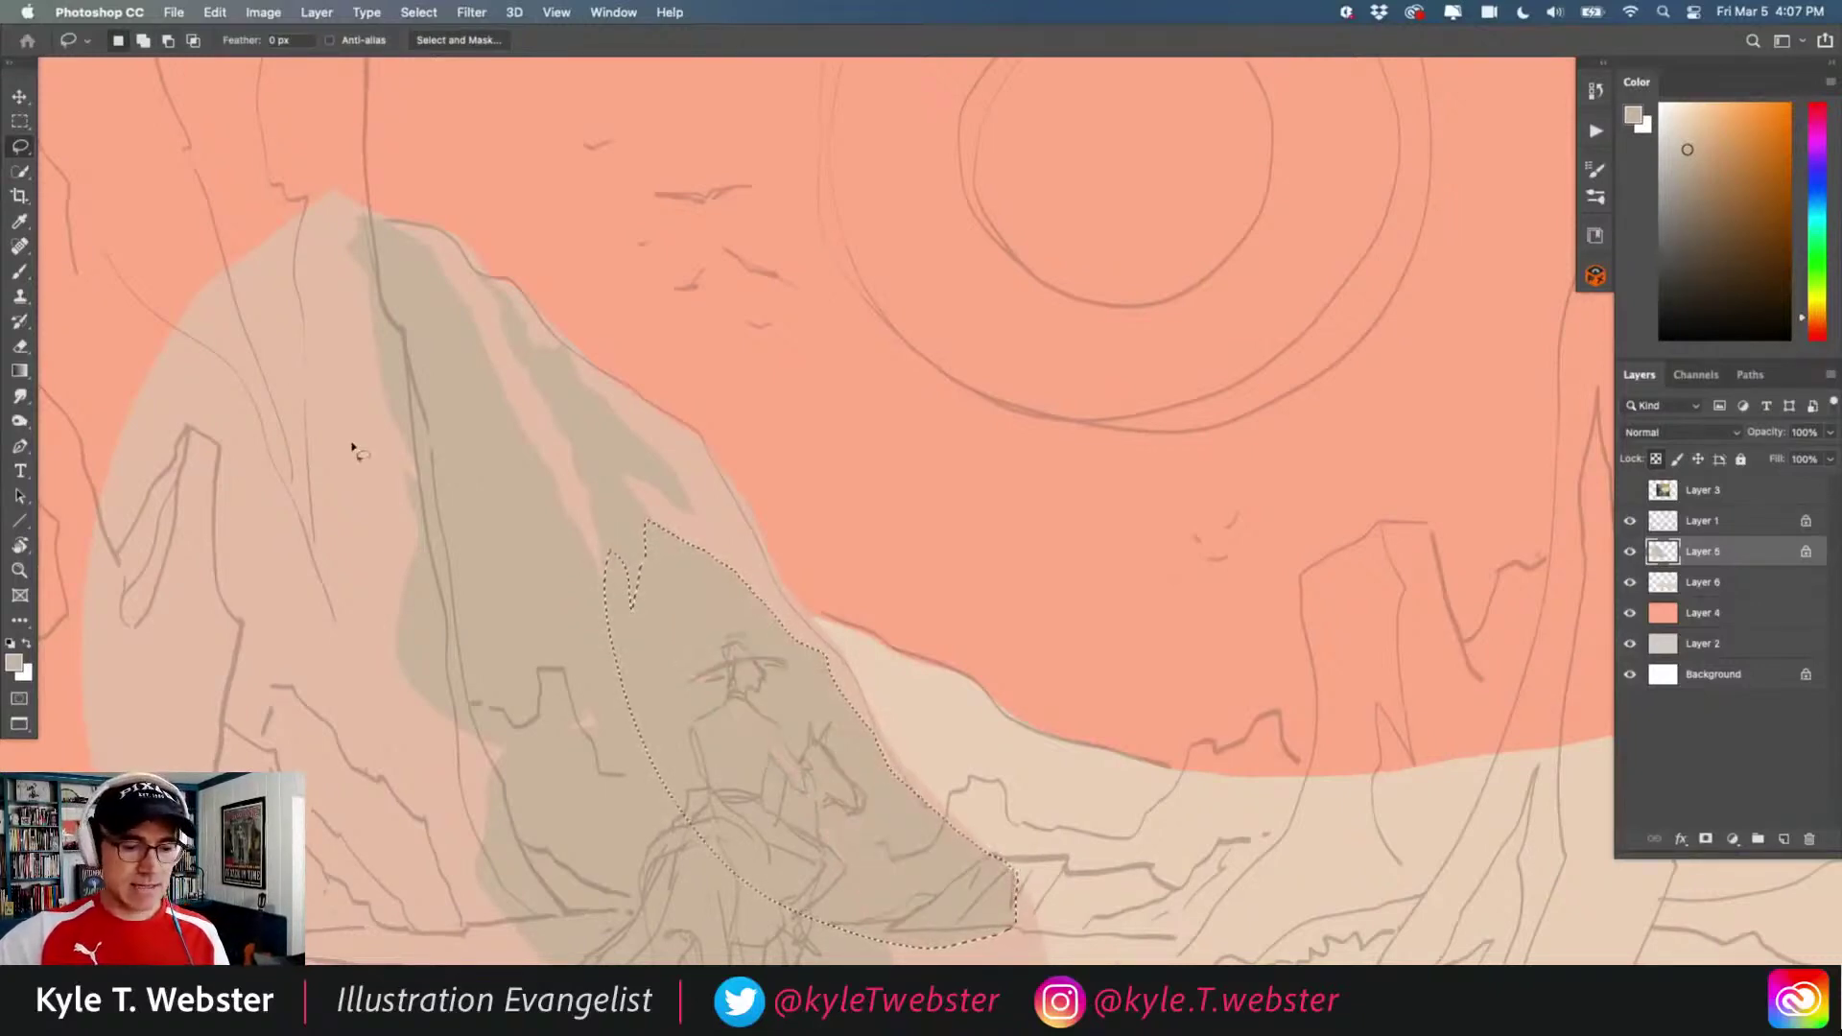
- Check the mountain shadow with the sketch on Layer 1 temporarily hidden, and fill the small gap left inside the shadow
{"action": "scroll", "coordinate": [473, 792], "scroll_direction": "down", "scroll_amount": 3}
{"action": "left_click_drag", "start_coordinate": [473, 791], "coordinate": [348, 554]}
{"action": "left_click", "coordinate": [1631, 521]}
{"action": "scroll", "coordinate": [432, 564], "scroll_direction": "up", "scroll_amount": 1}
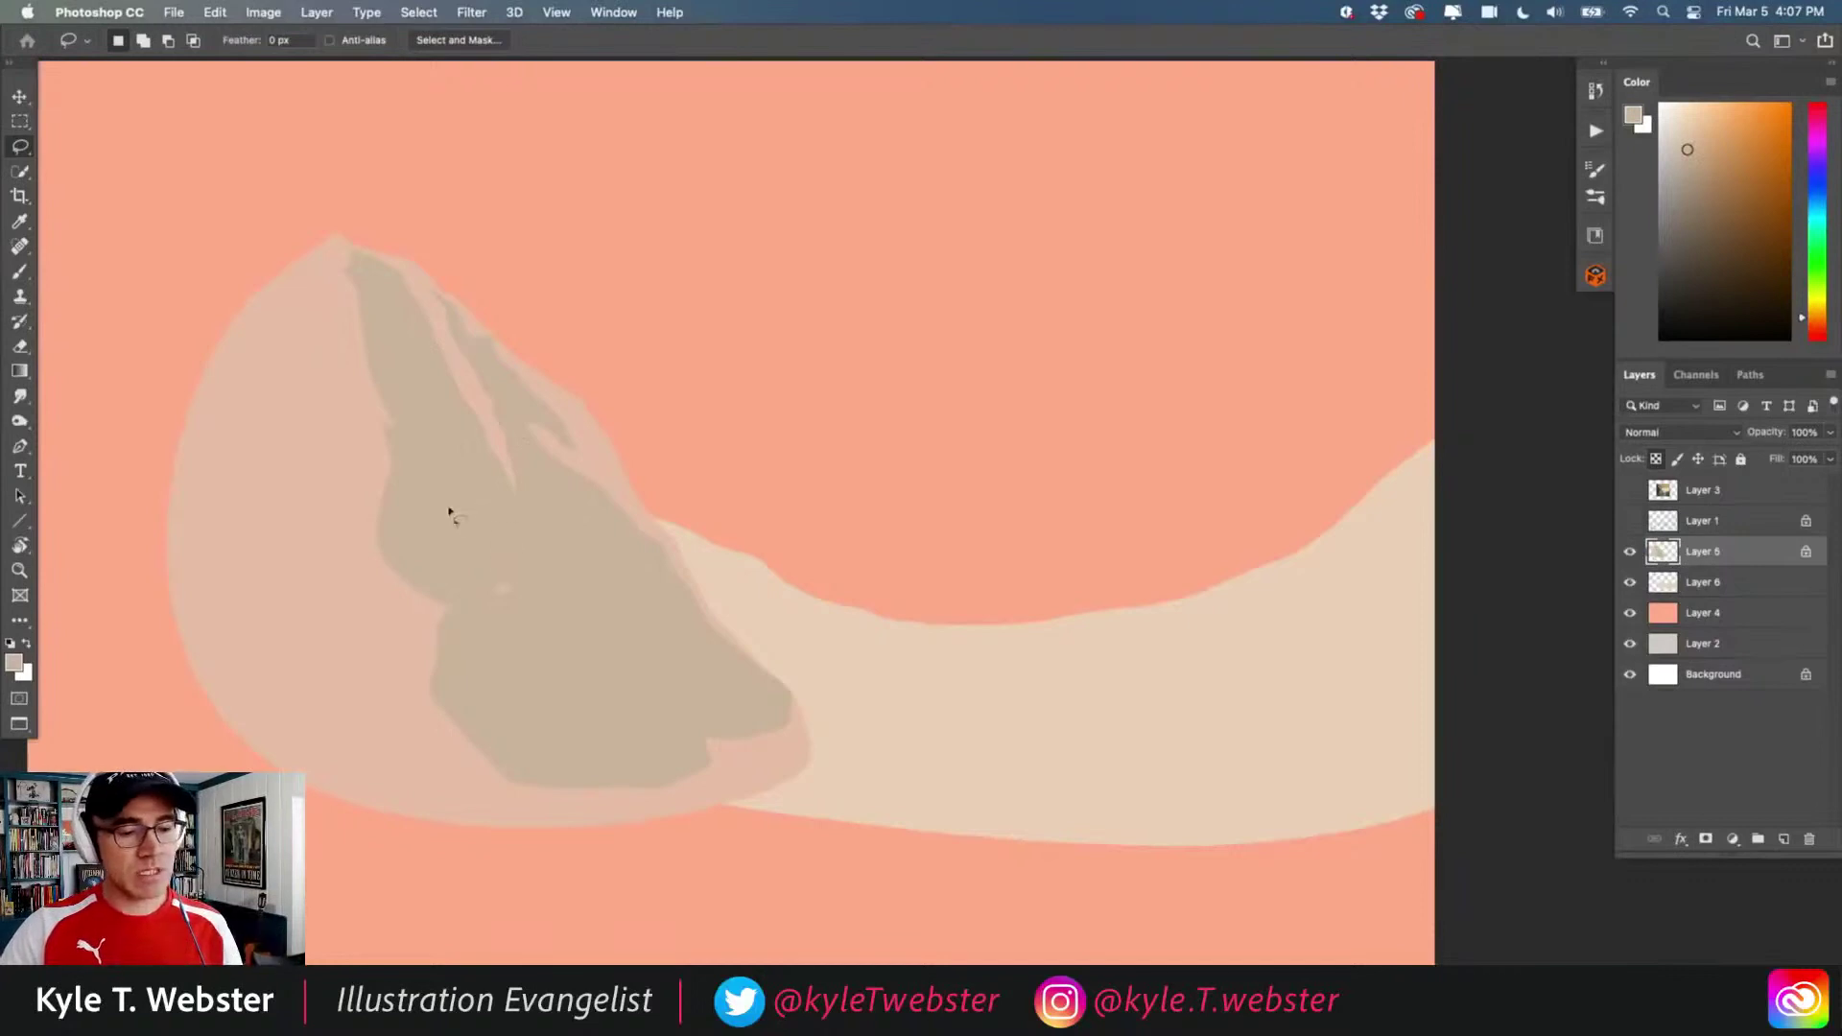
{"action": "left_click", "coordinate": [1630, 521]}
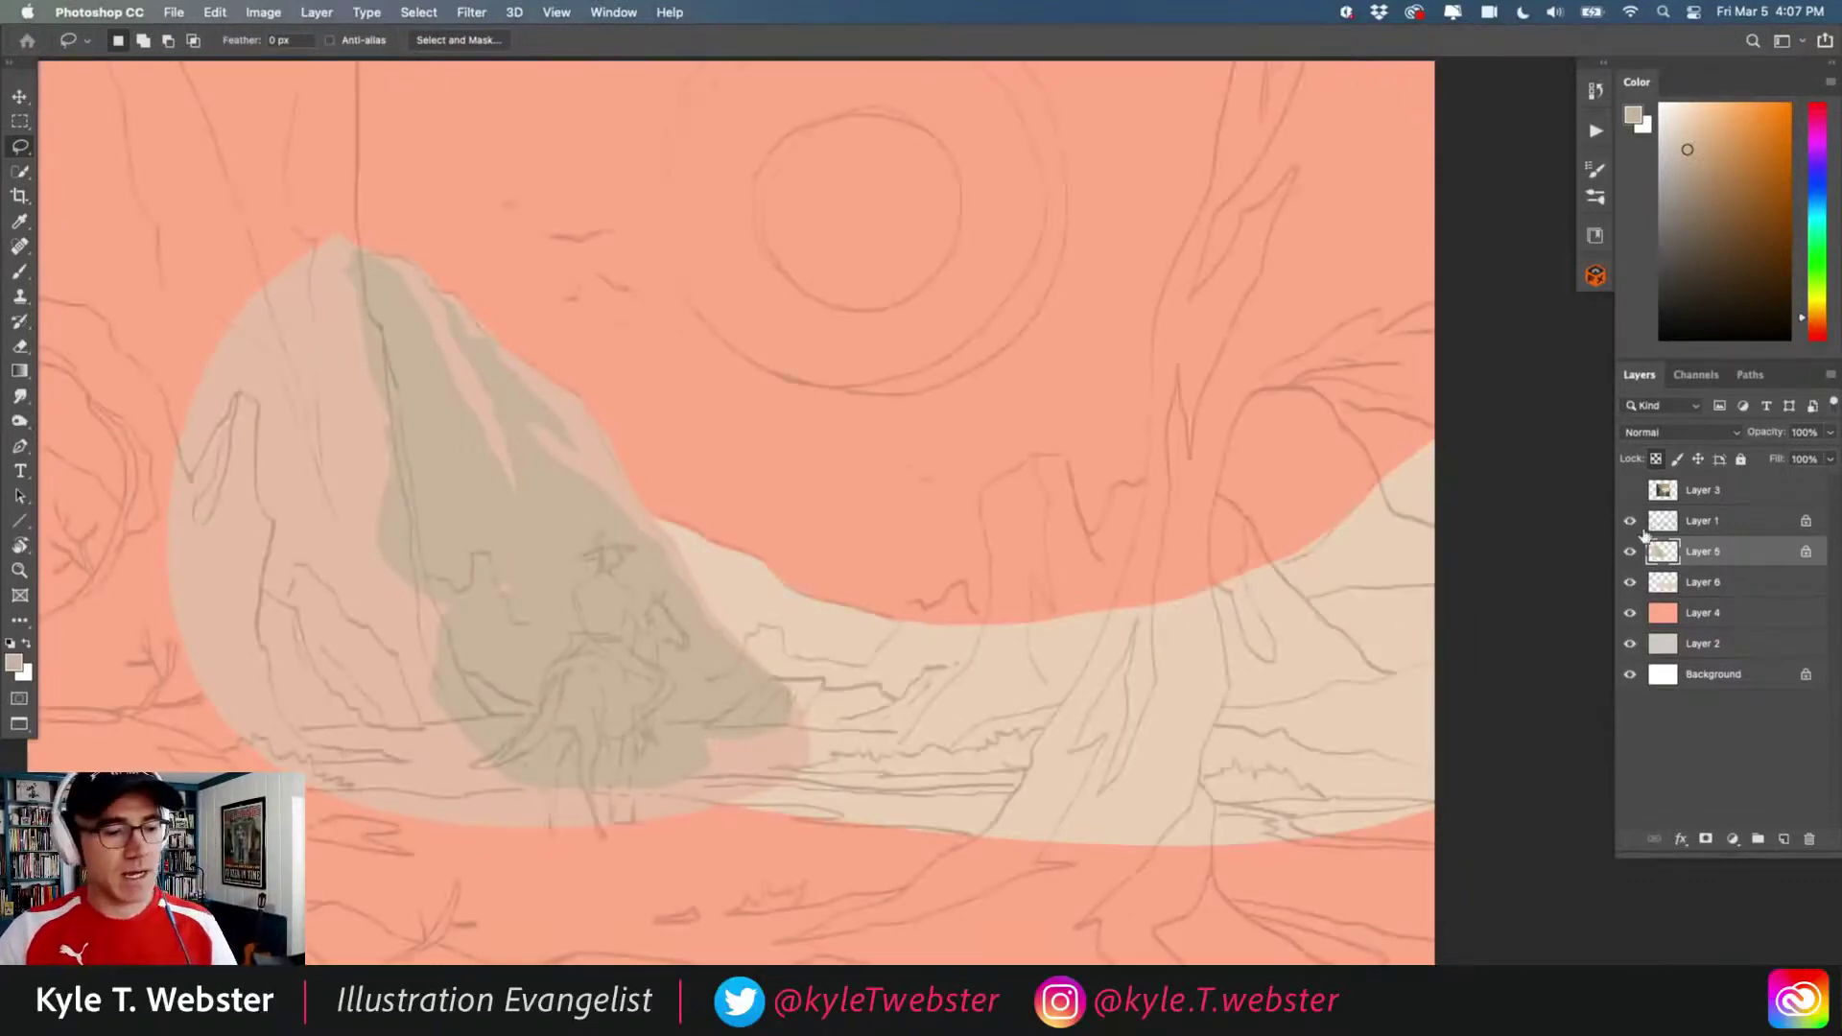
{"action": "scroll", "coordinate": [489, 566], "scroll_direction": "up", "scroll_amount": 1}
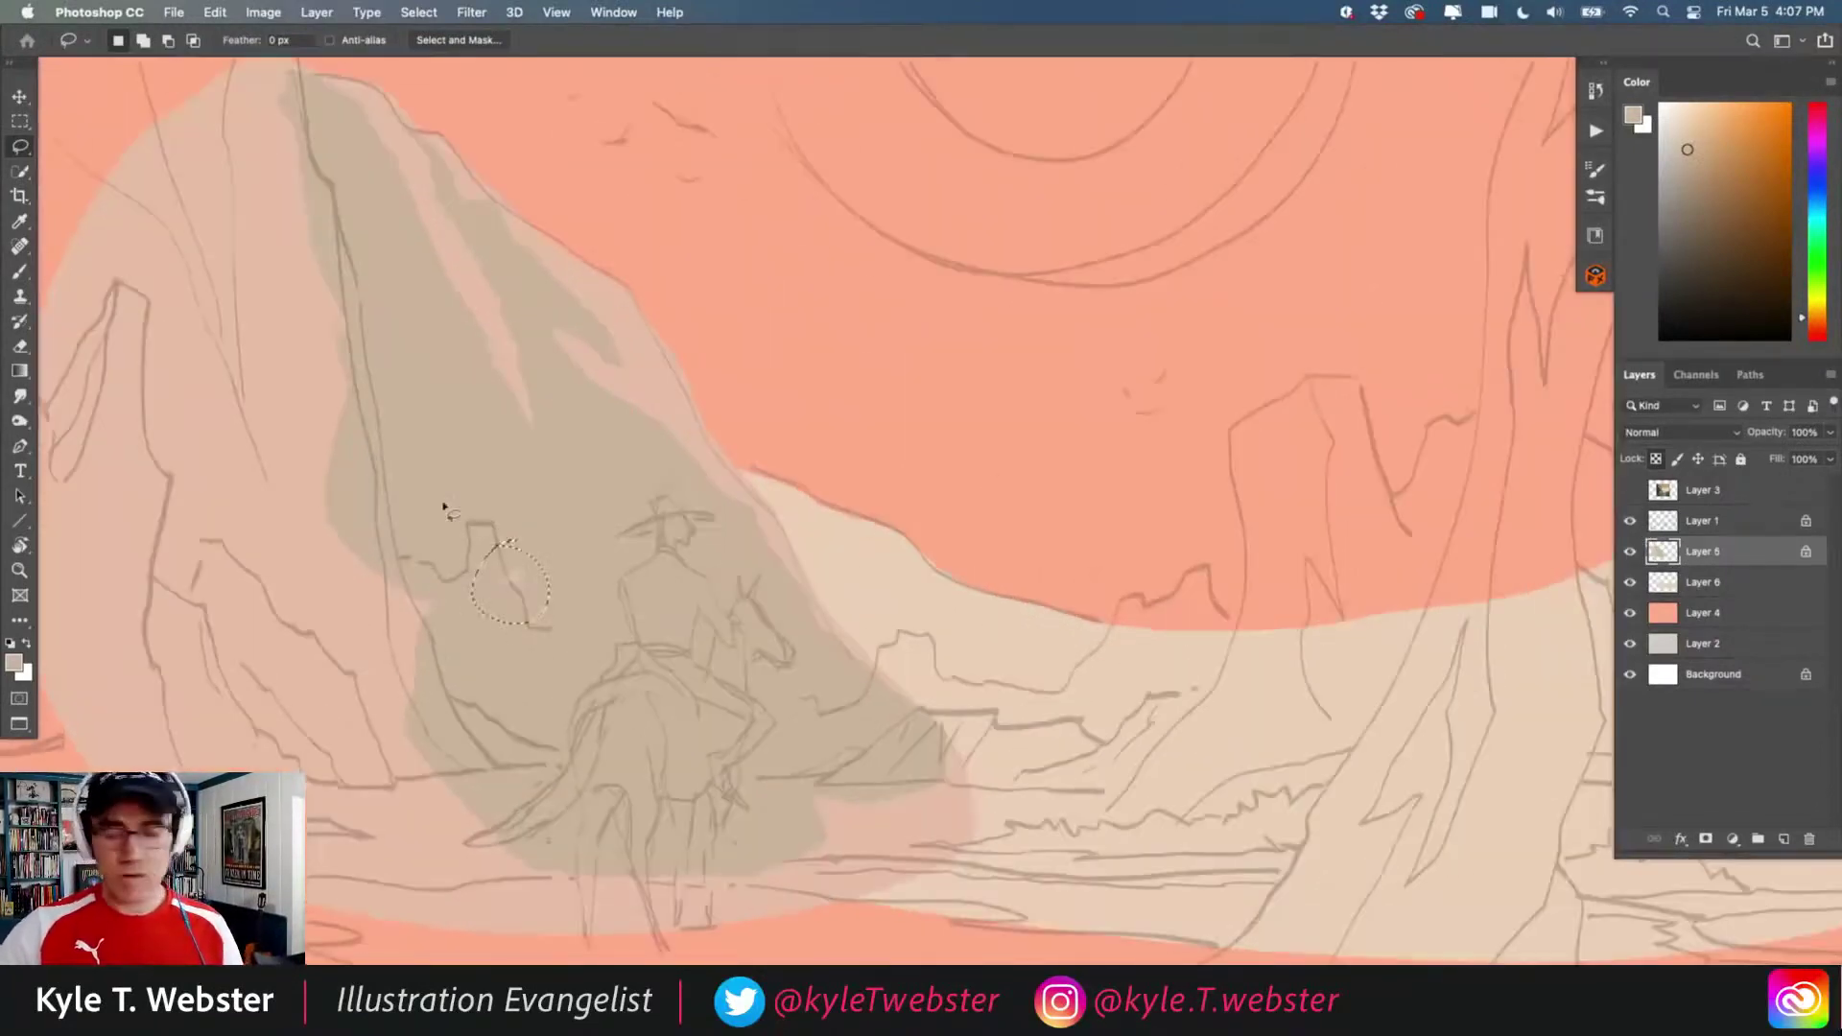
{"action": "key", "text": "super+d"}
{"action": "scroll", "coordinate": [468, 623], "scroll_direction": "down", "scroll_amount": 2}
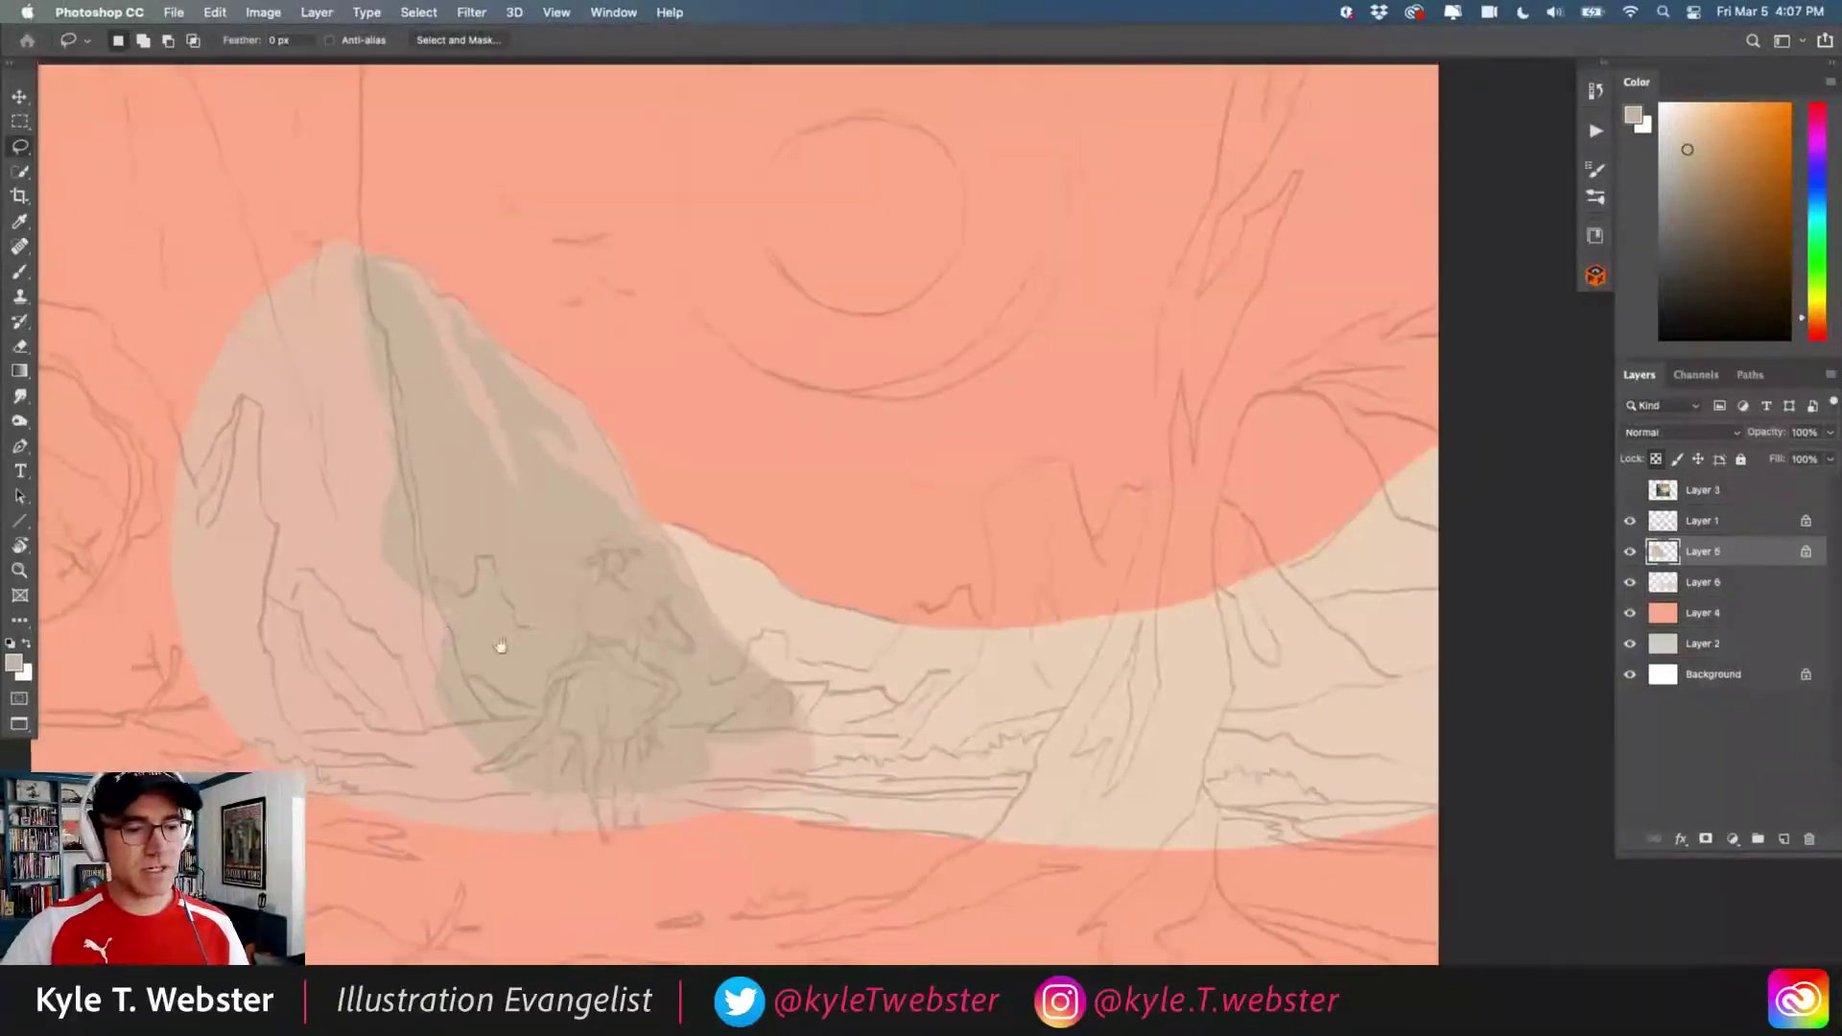
{"action": "left_click_drag", "start_coordinate": [482, 641], "coordinate": [543, 634]}
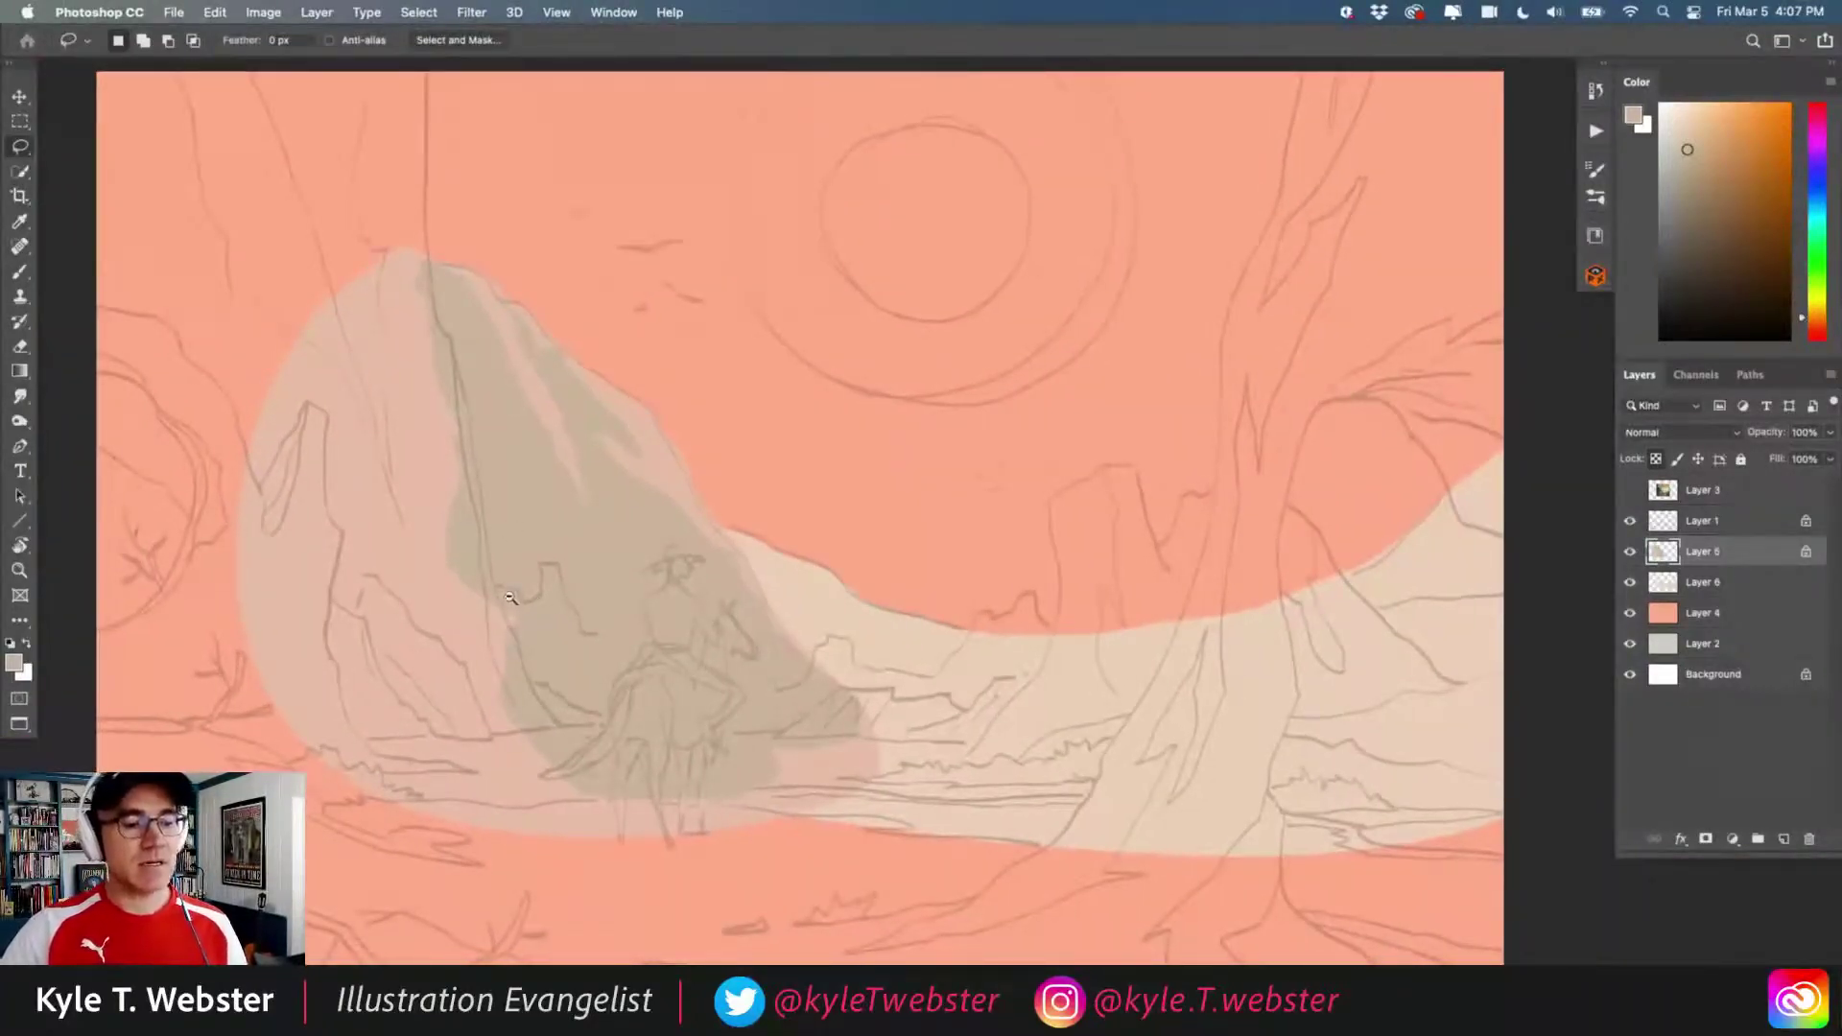
{"action": "scroll", "coordinate": [510, 598], "scroll_direction": "down", "scroll_amount": 2}
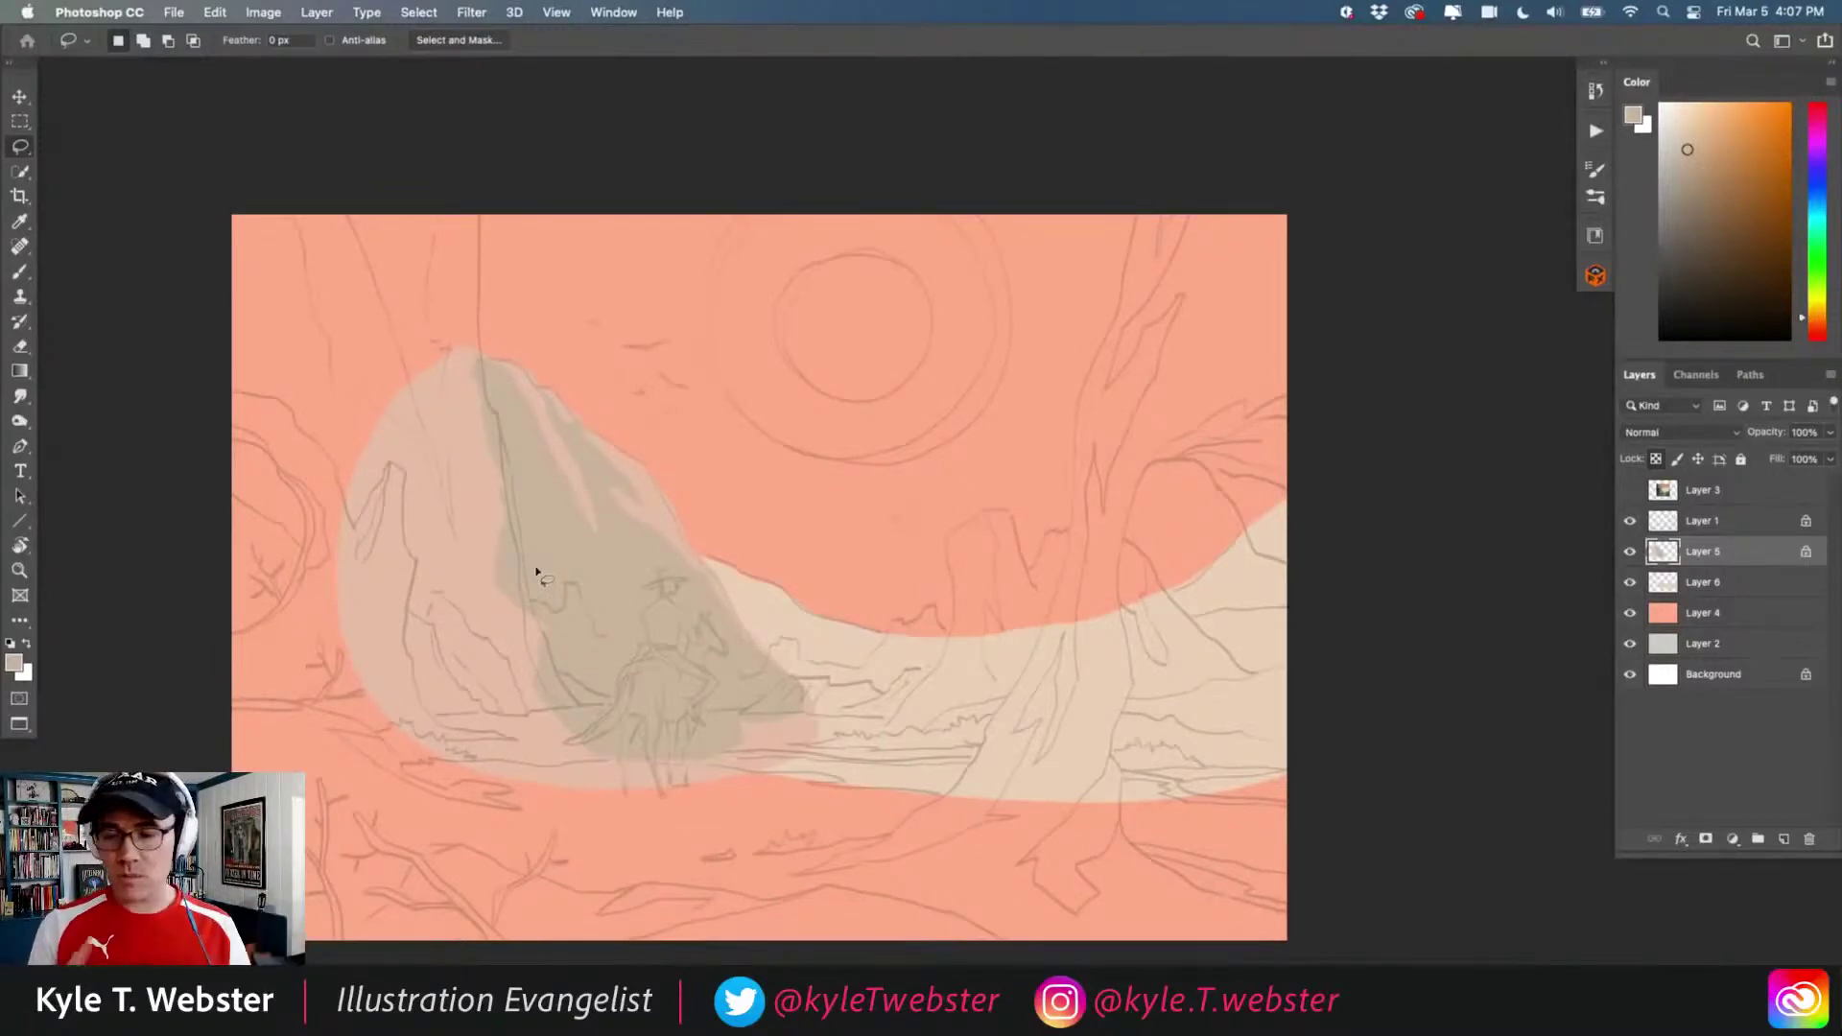
{"action": "key", "text": "b"}
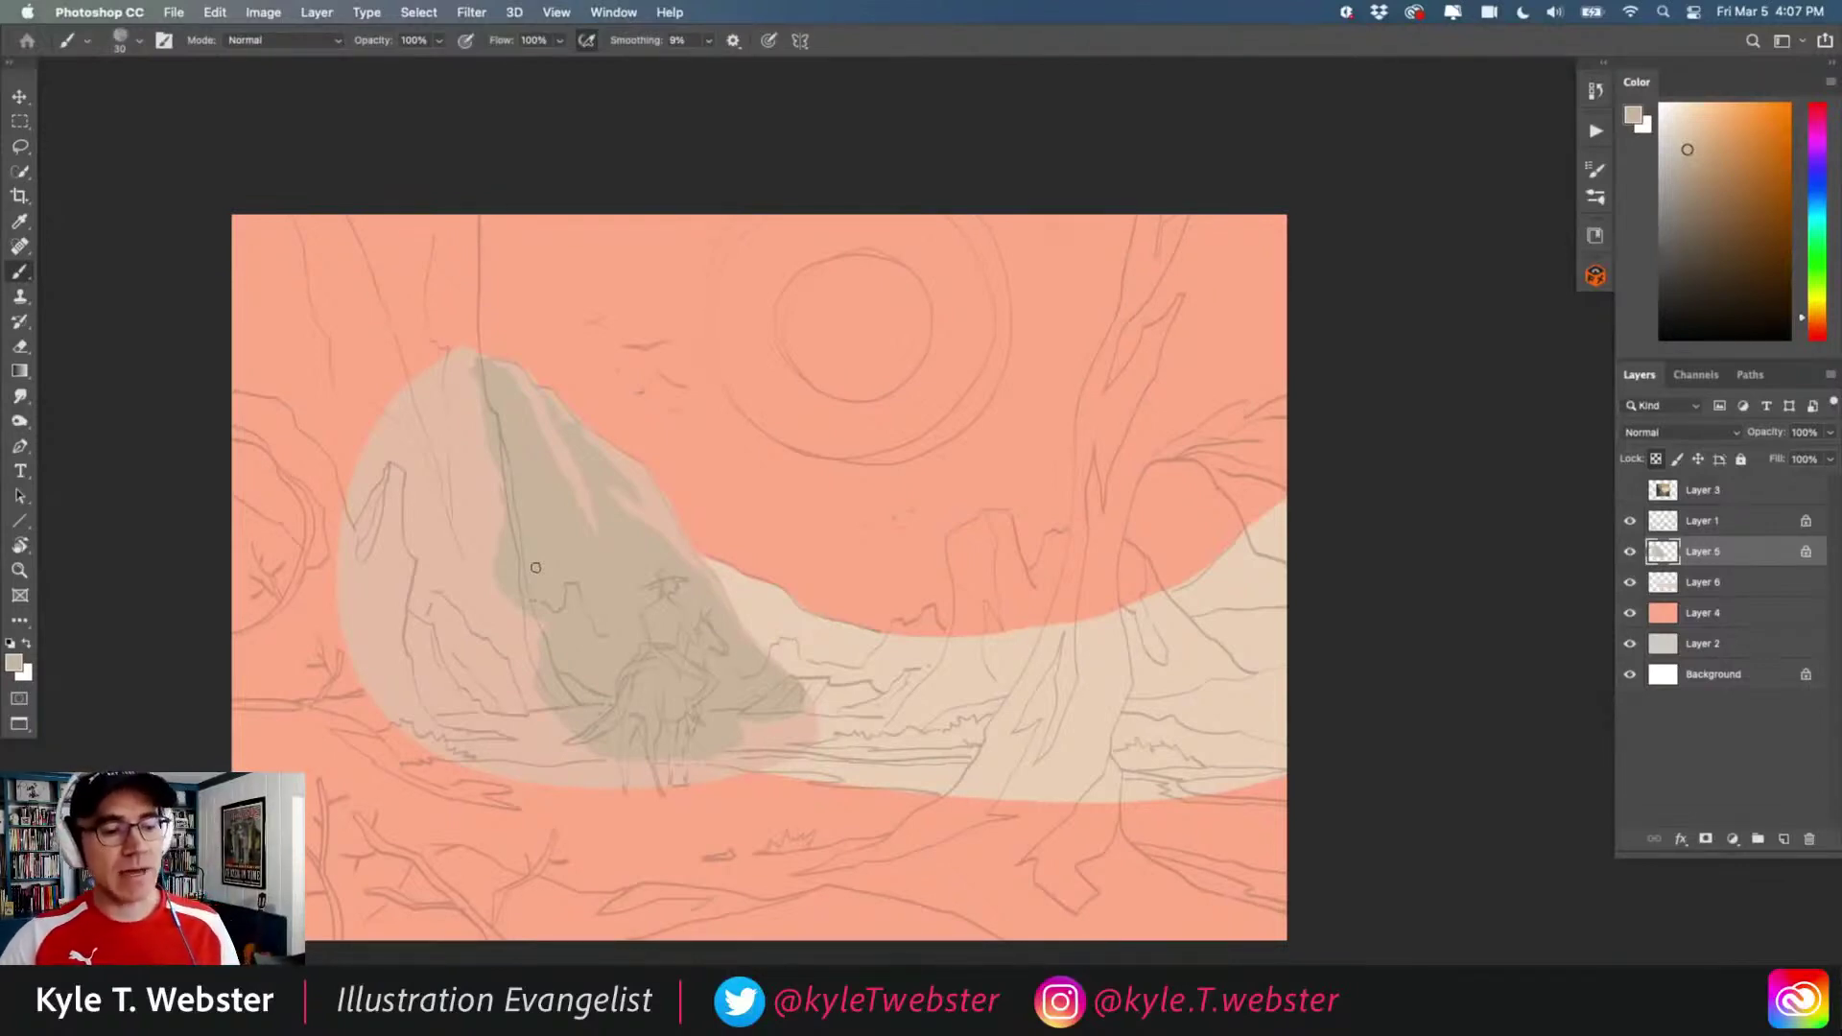
{"action": "scroll", "coordinate": [580, 609], "scroll_direction": "down", "scroll_amount": 1}
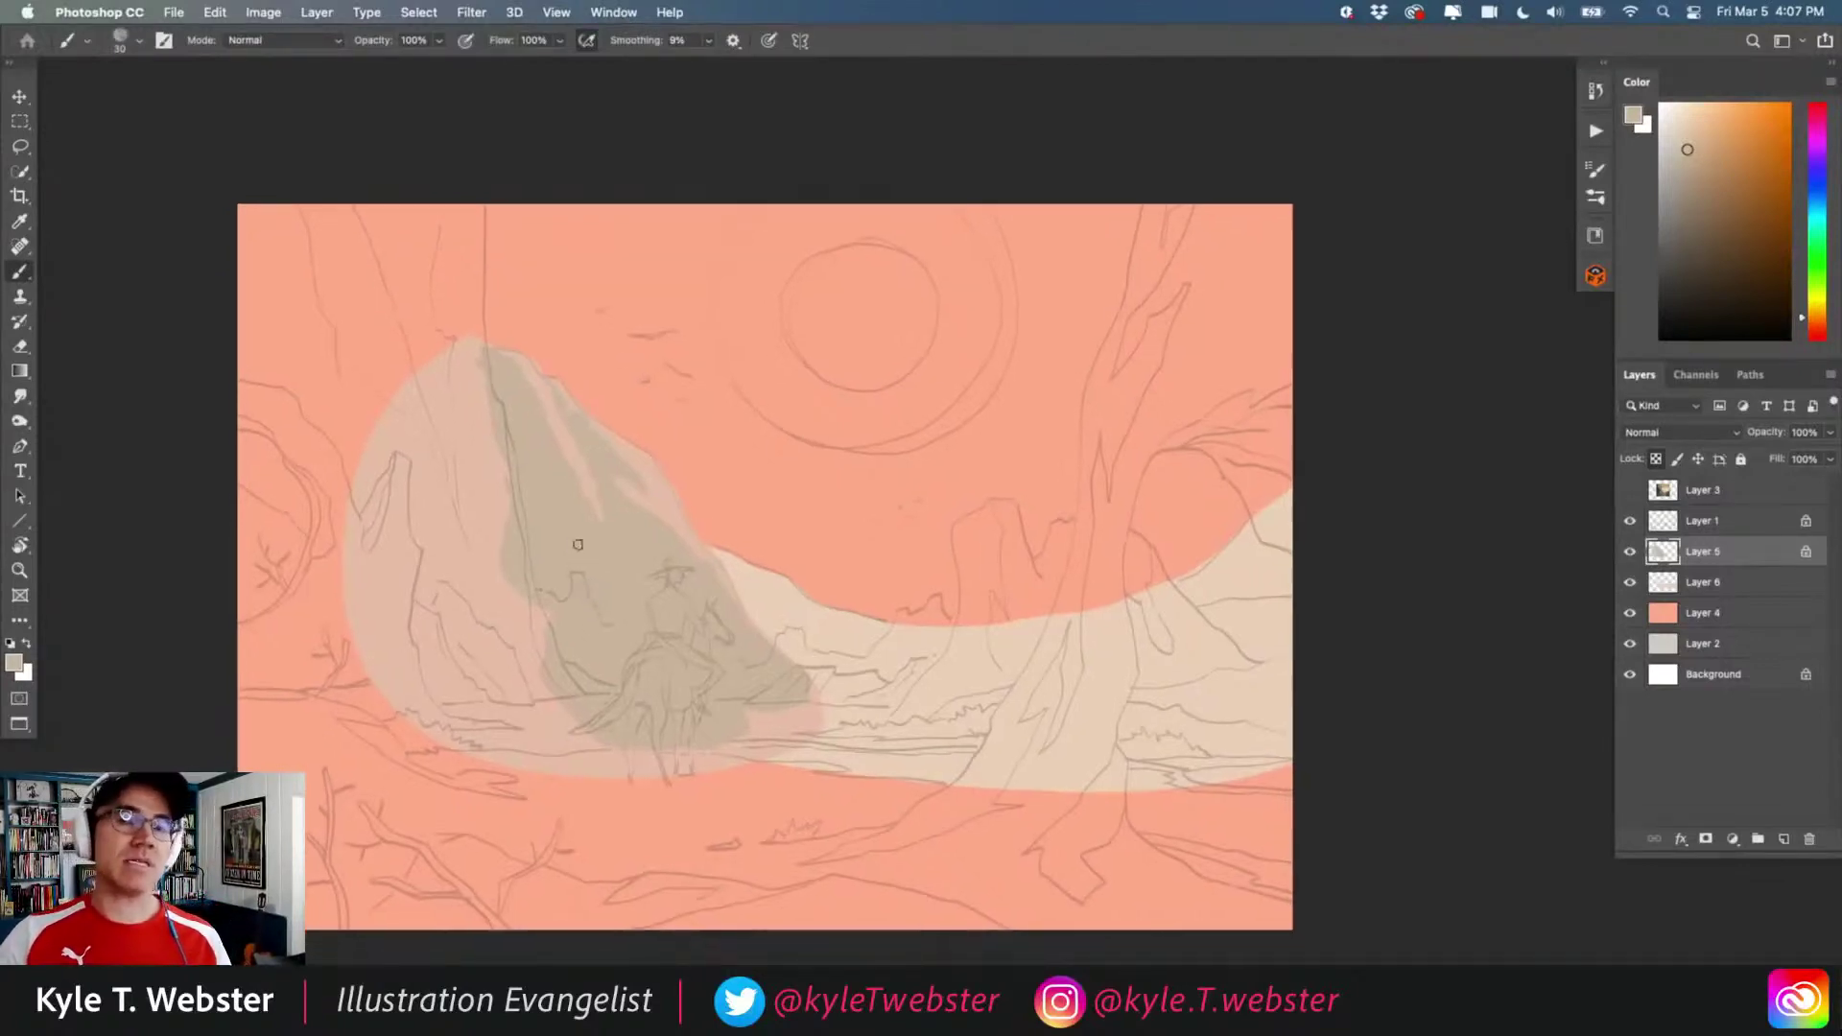
{"action": "left_click_drag", "start_coordinate": [588, 656], "coordinate": [623, 648]}
{"action": "left_click_drag", "start_coordinate": [448, 632], "coordinate": [519, 637]}
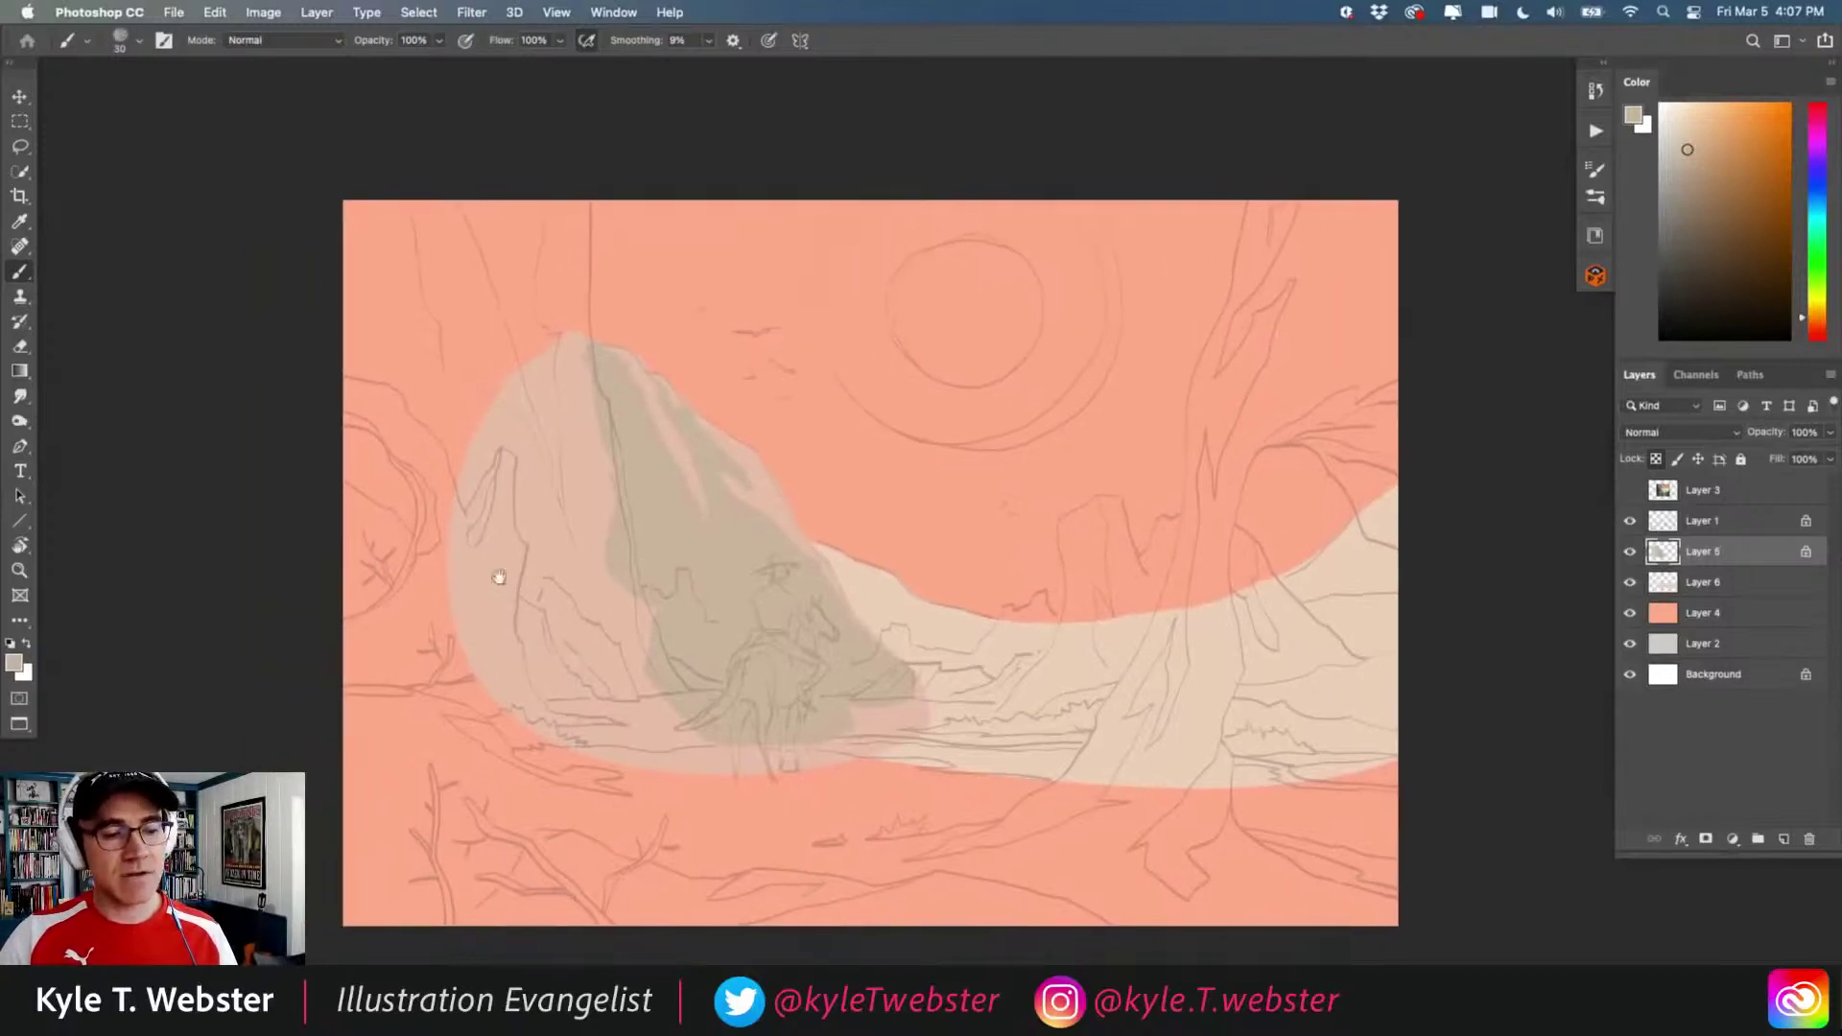
{"action": "key", "text": "l"}
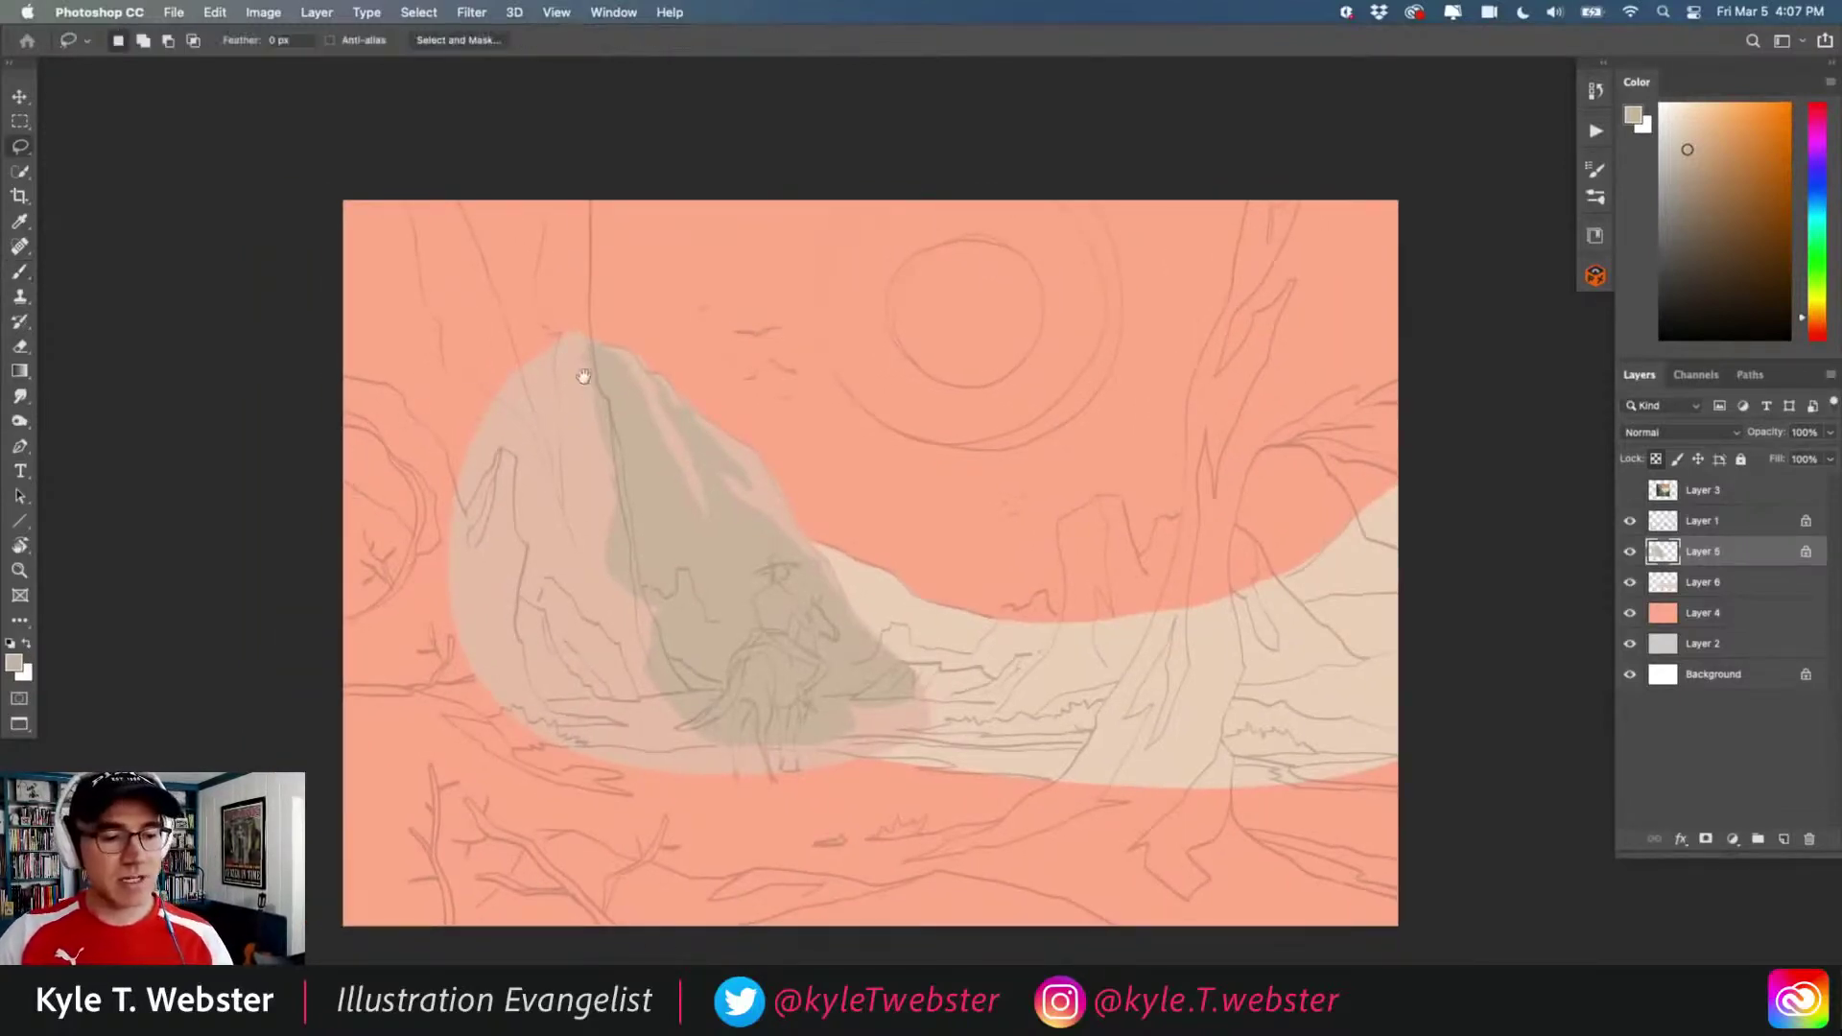
- Mix a darker, more saturated terracotta from the mountain's sampled light pink and add a new layer directly above Layer 5
{"action": "scroll", "coordinate": [583, 376], "scroll_direction": "up", "scroll_amount": 1}
{"action": "key", "text": "b"}
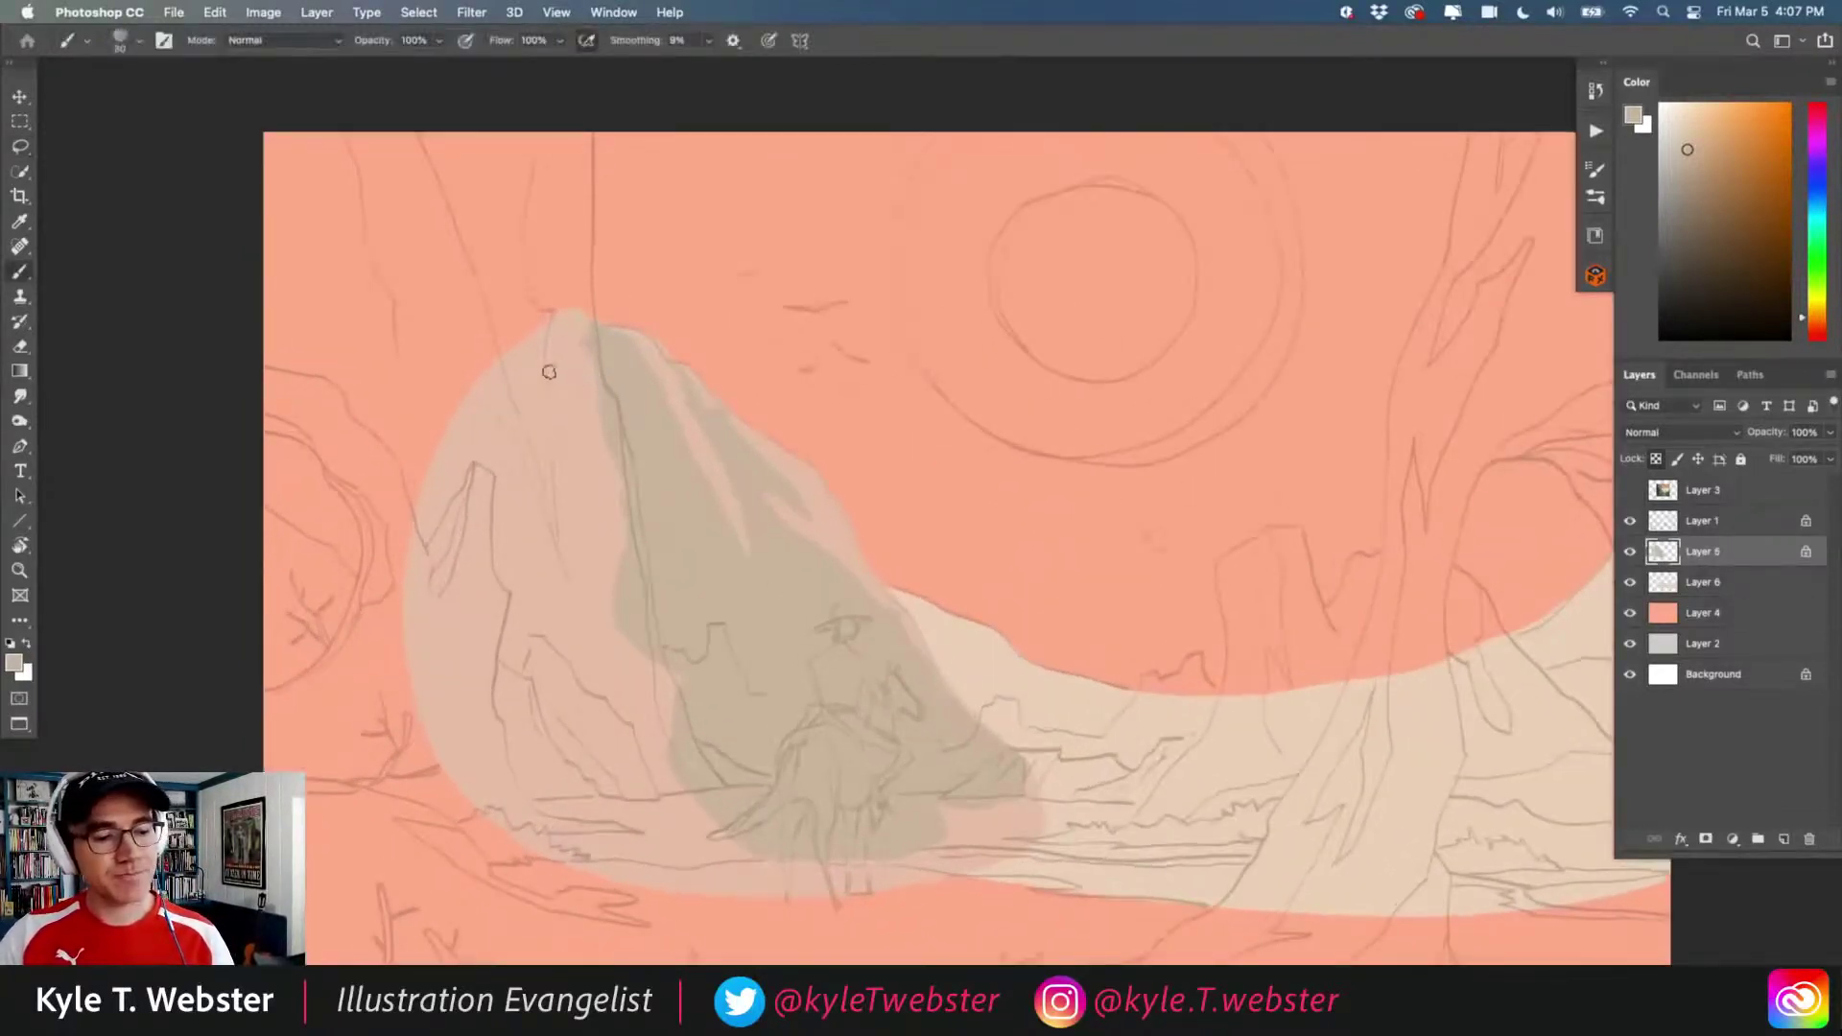
{"action": "left_click", "coordinate": [671, 369], "text": "alt"}
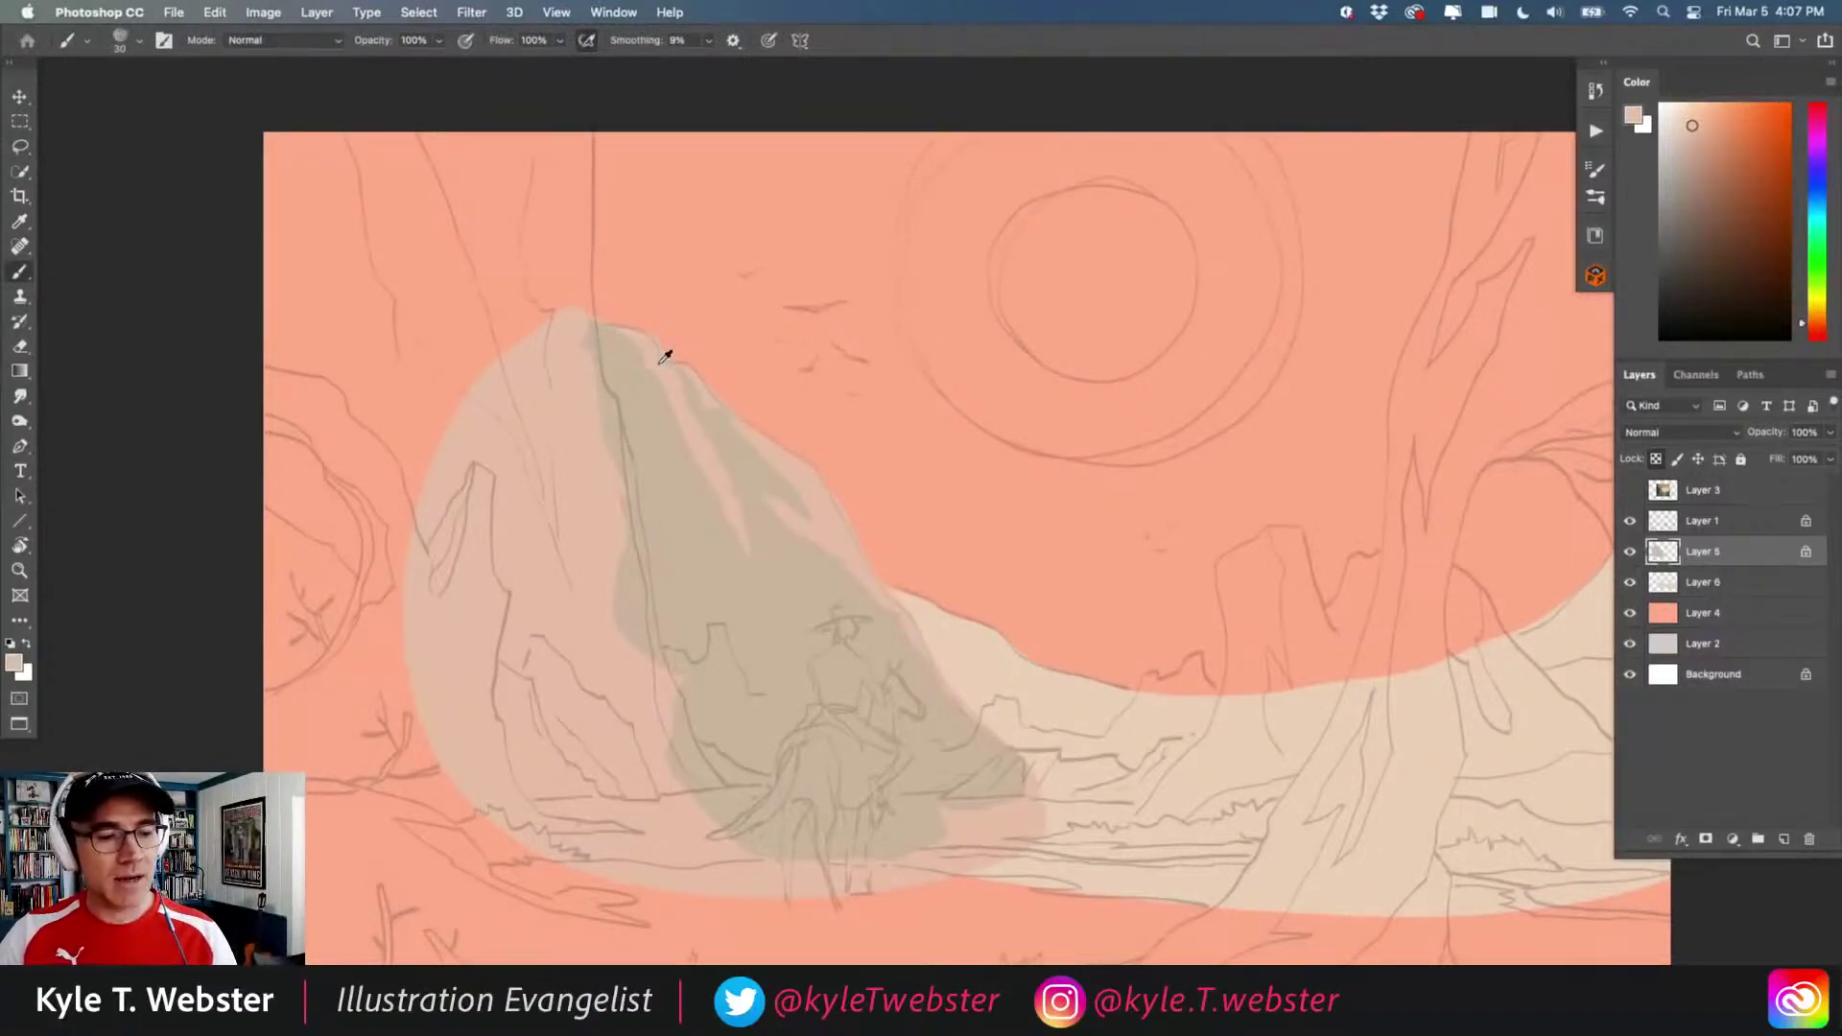
{"action": "left_click", "coordinate": [662, 357], "text": "alt"}
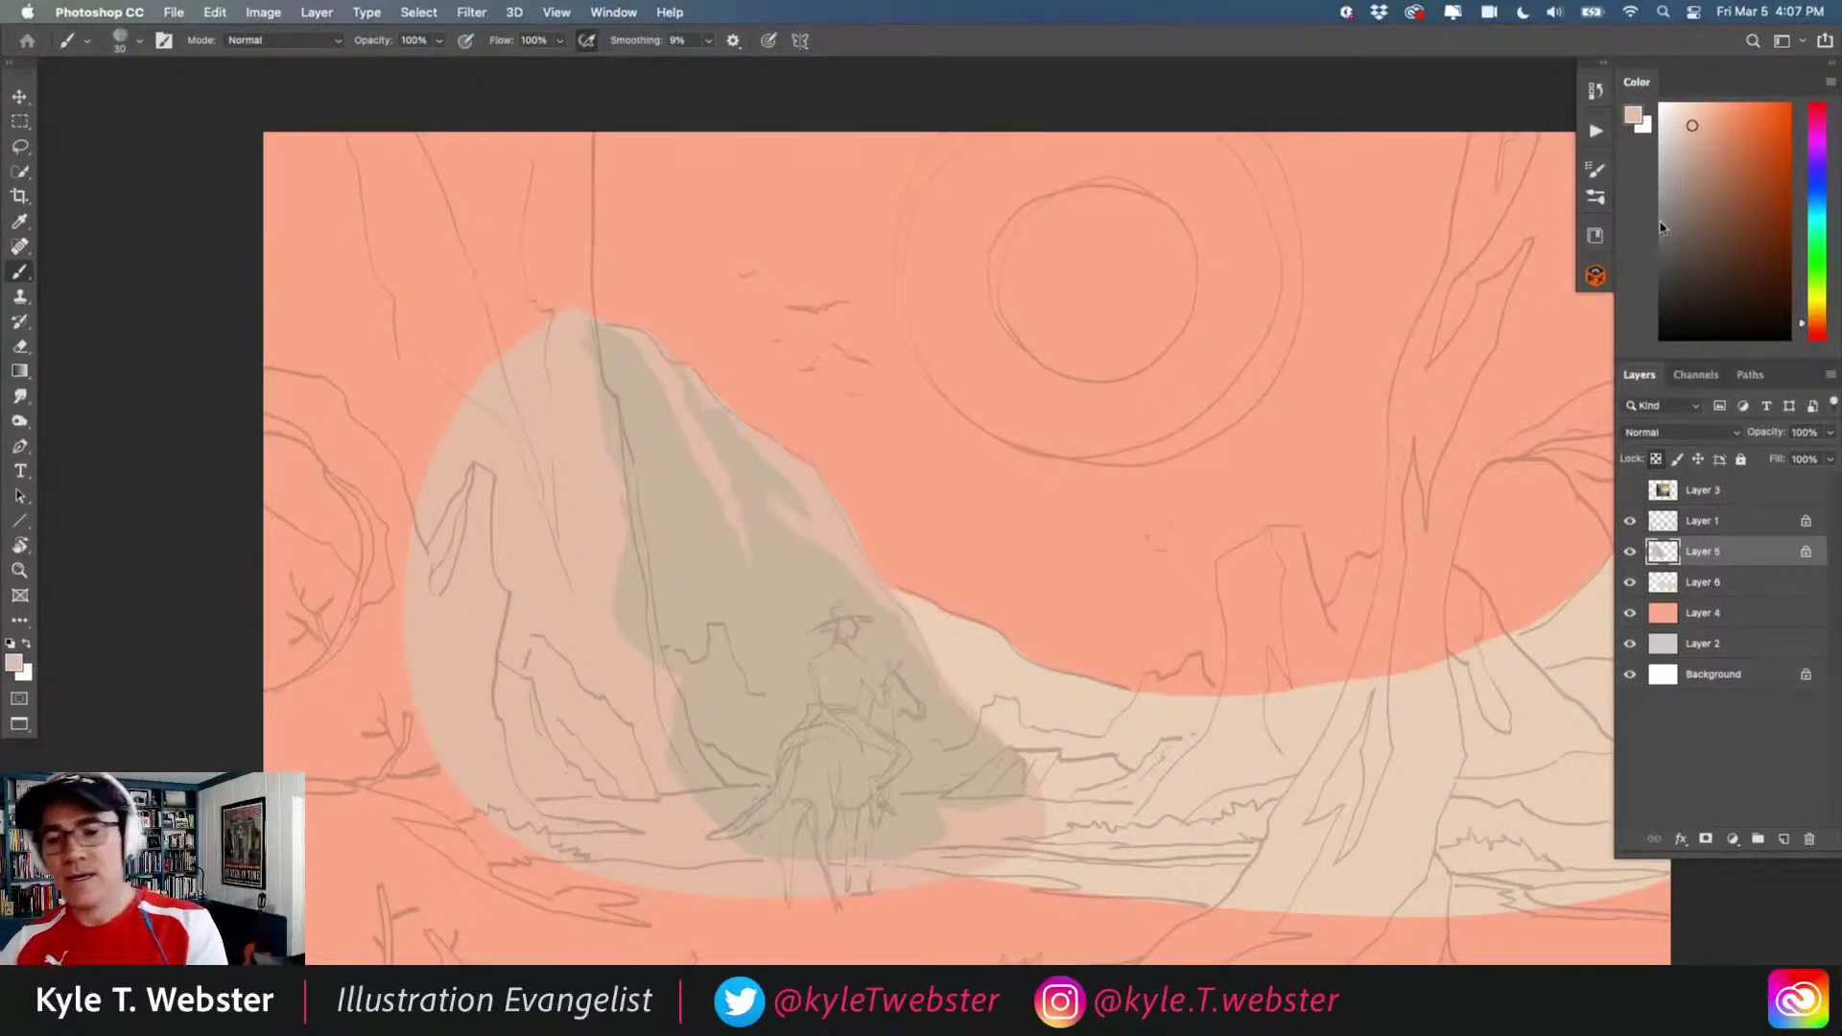
{"action": "left_click", "coordinate": [1713, 140]}
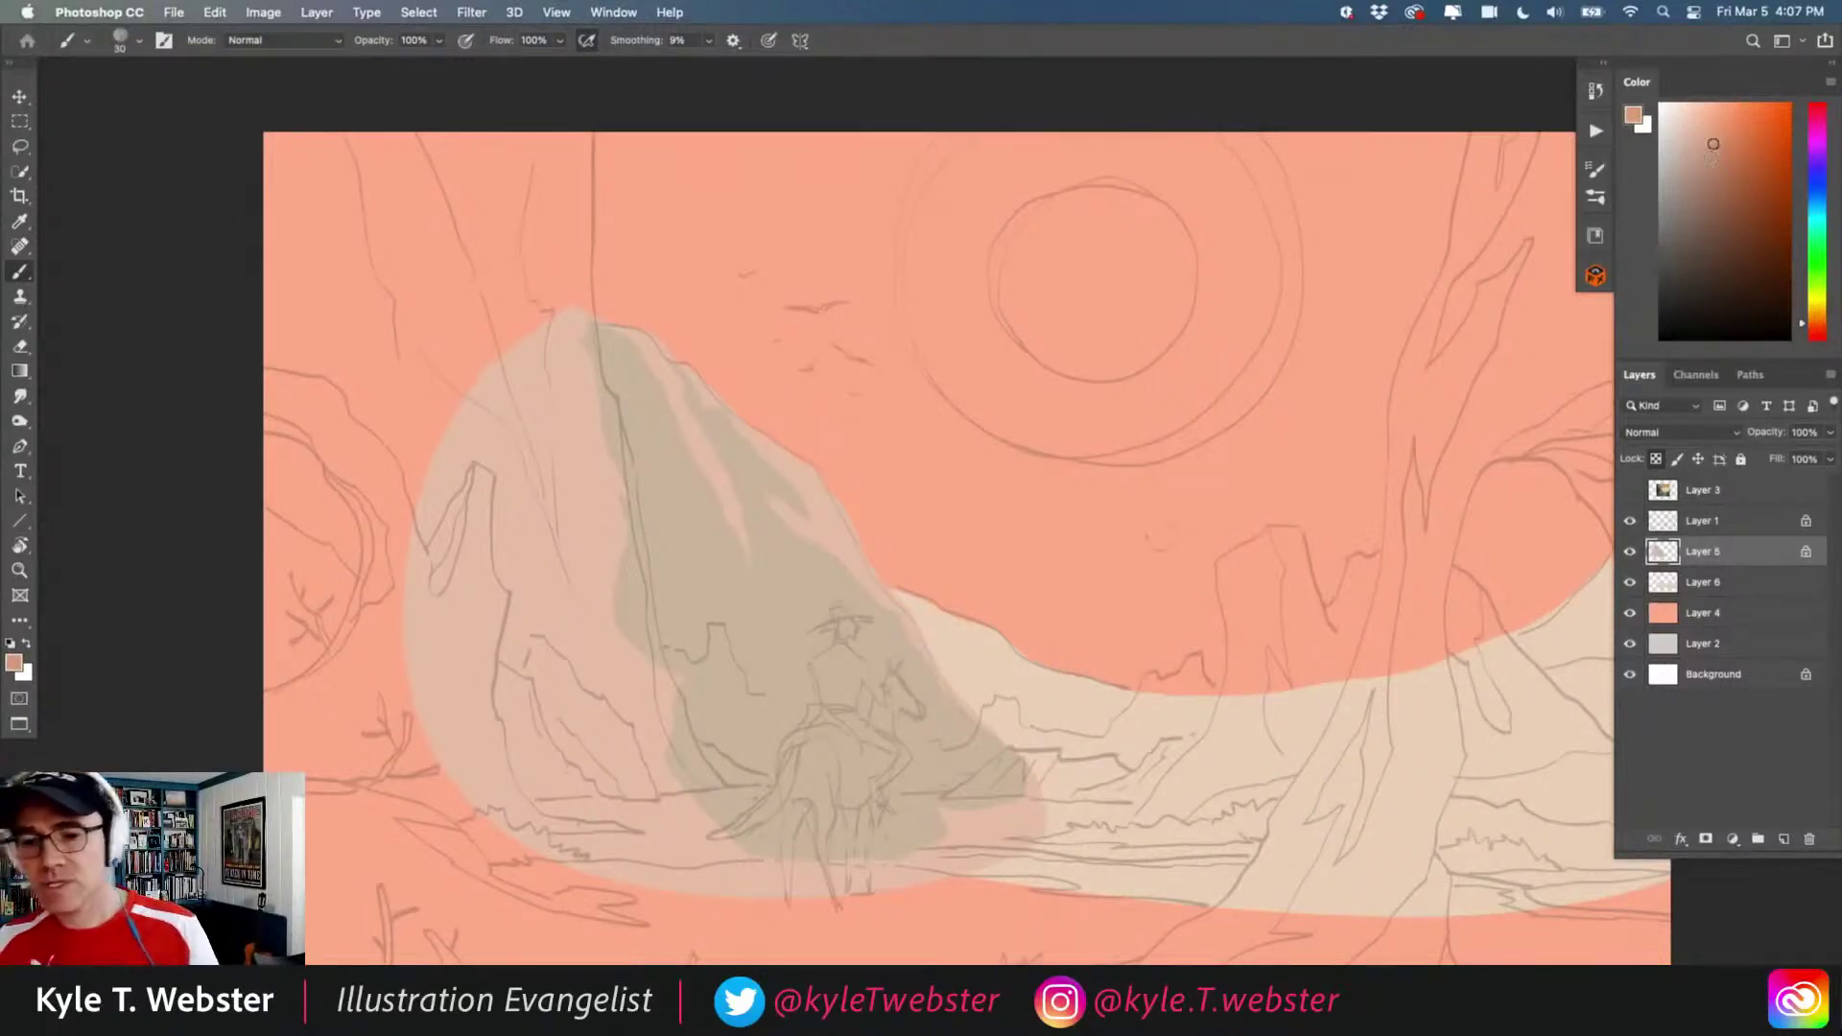
{"action": "key", "text": "l"}
{"action": "left_click_drag", "start_coordinate": [486, 317], "coordinate": [501, 355]}
{"action": "scroll", "coordinate": [595, 278], "scroll_direction": "down", "scroll_amount": 1}
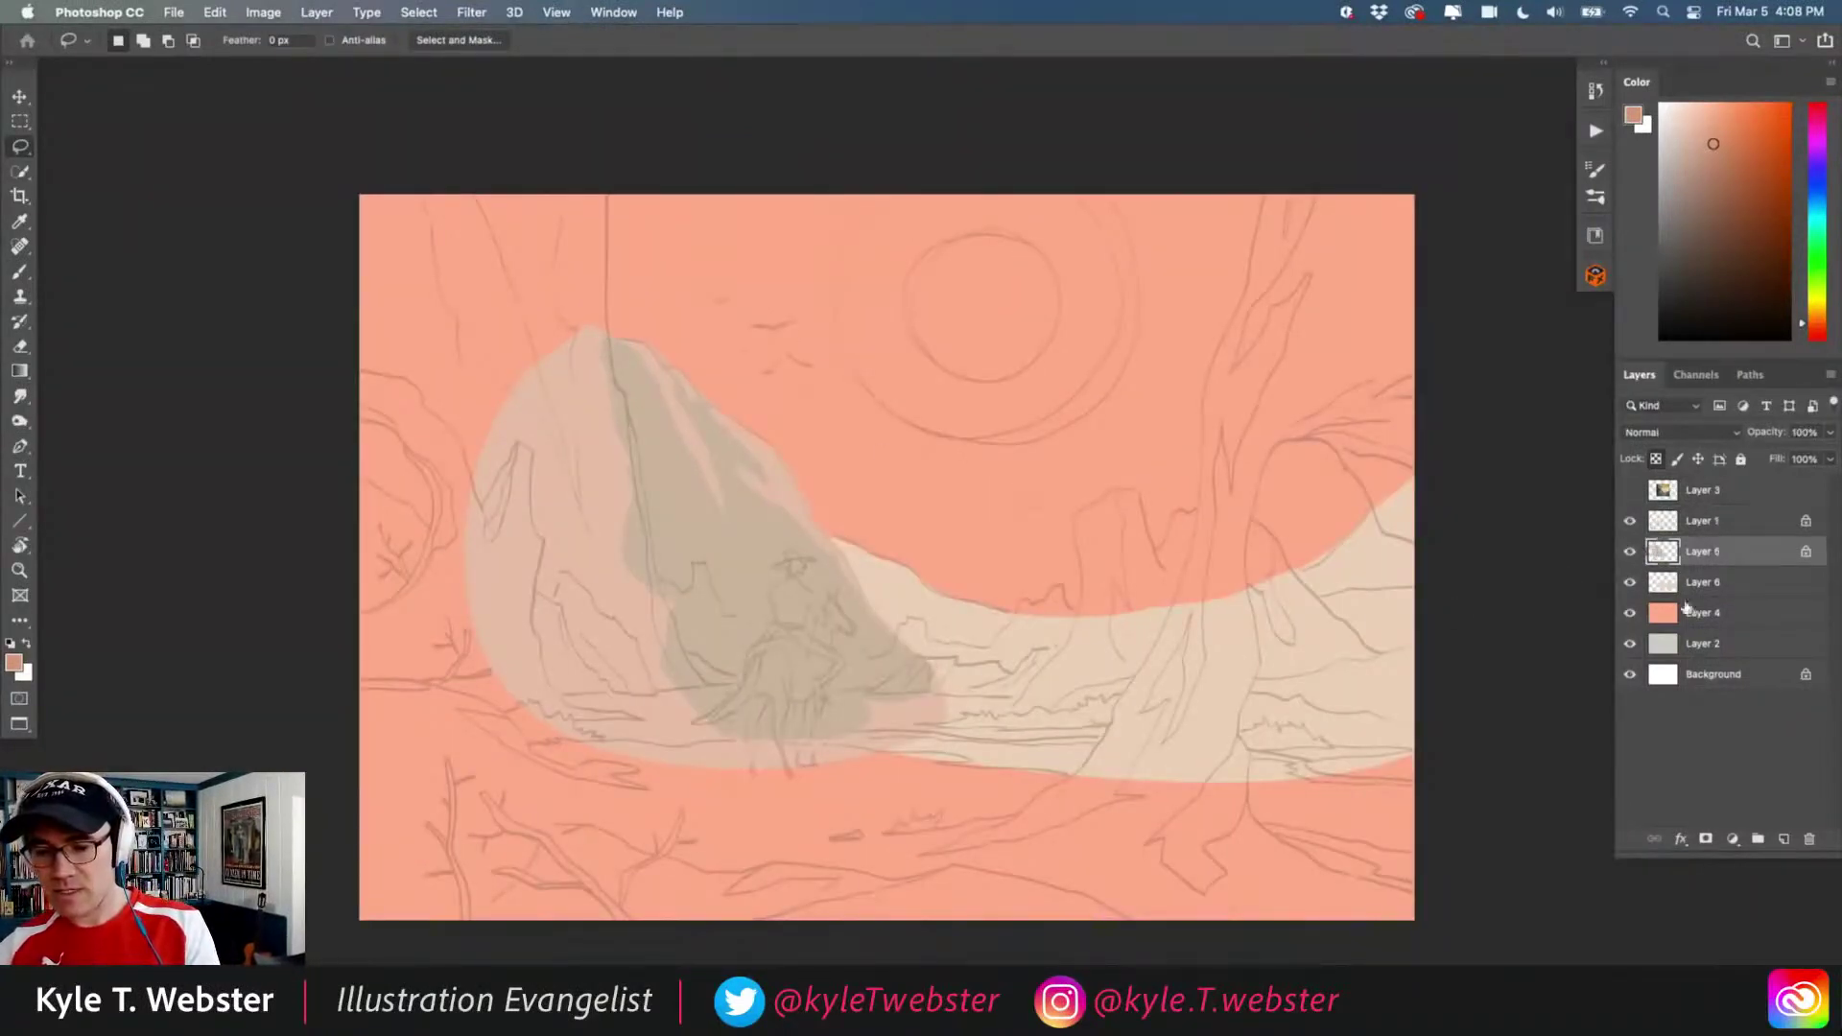
{"action": "left_click", "coordinate": [1783, 840]}
- Lasso the tall cliff along the canvas's left edge, fill it with the terracotta, deselect, and hide the sketch on Layer 1
{"action": "mouse_move", "coordinate": [599, 249]}
{"action": "left_mouse_down"}
{"action": "mouse_move", "coordinate": [606, 182]}
{"action": "mouse_move", "coordinate": [611, 368]}
{"action": "mouse_move", "coordinate": [676, 623]}
{"action": "left_mouse_up"}
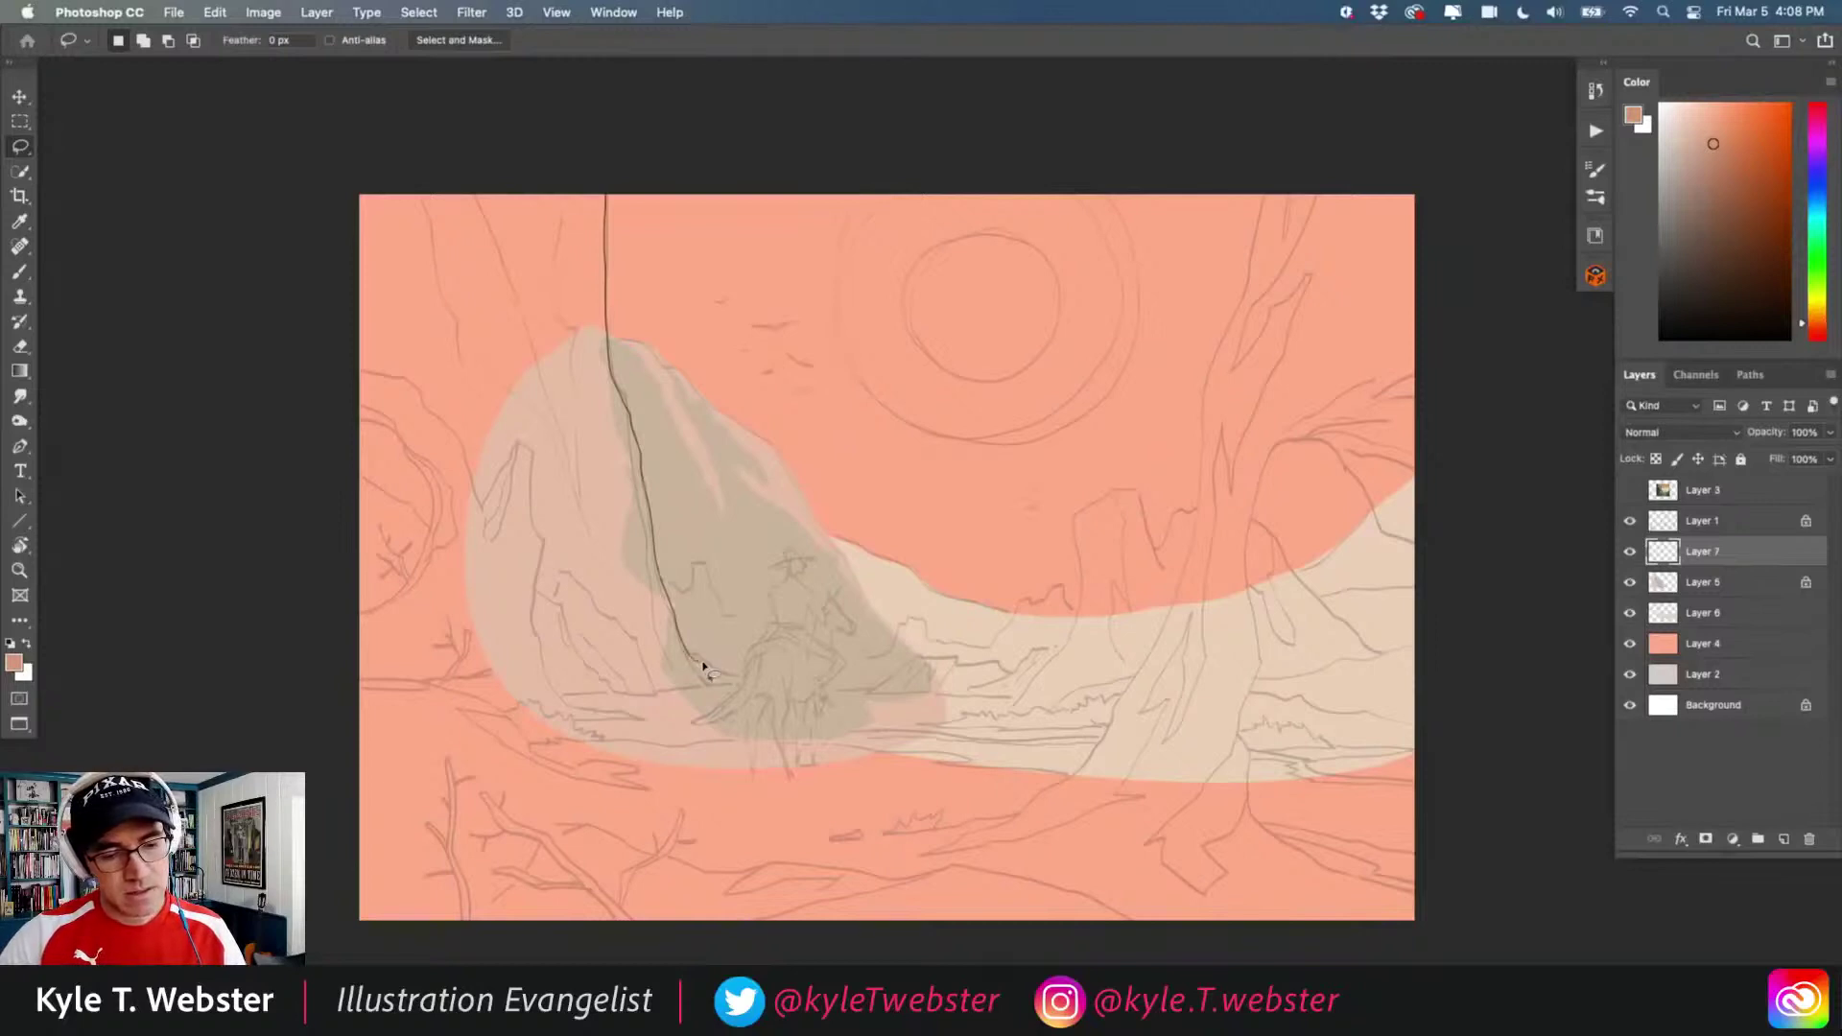
{"action": "mouse_move", "coordinate": [735, 681]}
{"action": "left_mouse_down"}
{"action": "mouse_move", "coordinate": [502, 744]}
{"action": "mouse_move", "coordinate": [417, 740]}
{"action": "mouse_move", "coordinate": [330, 674]}
{"action": "mouse_move", "coordinate": [342, 158]}
{"action": "left_mouse_up"}
{"action": "key", "text": "alt+BackSpace"}
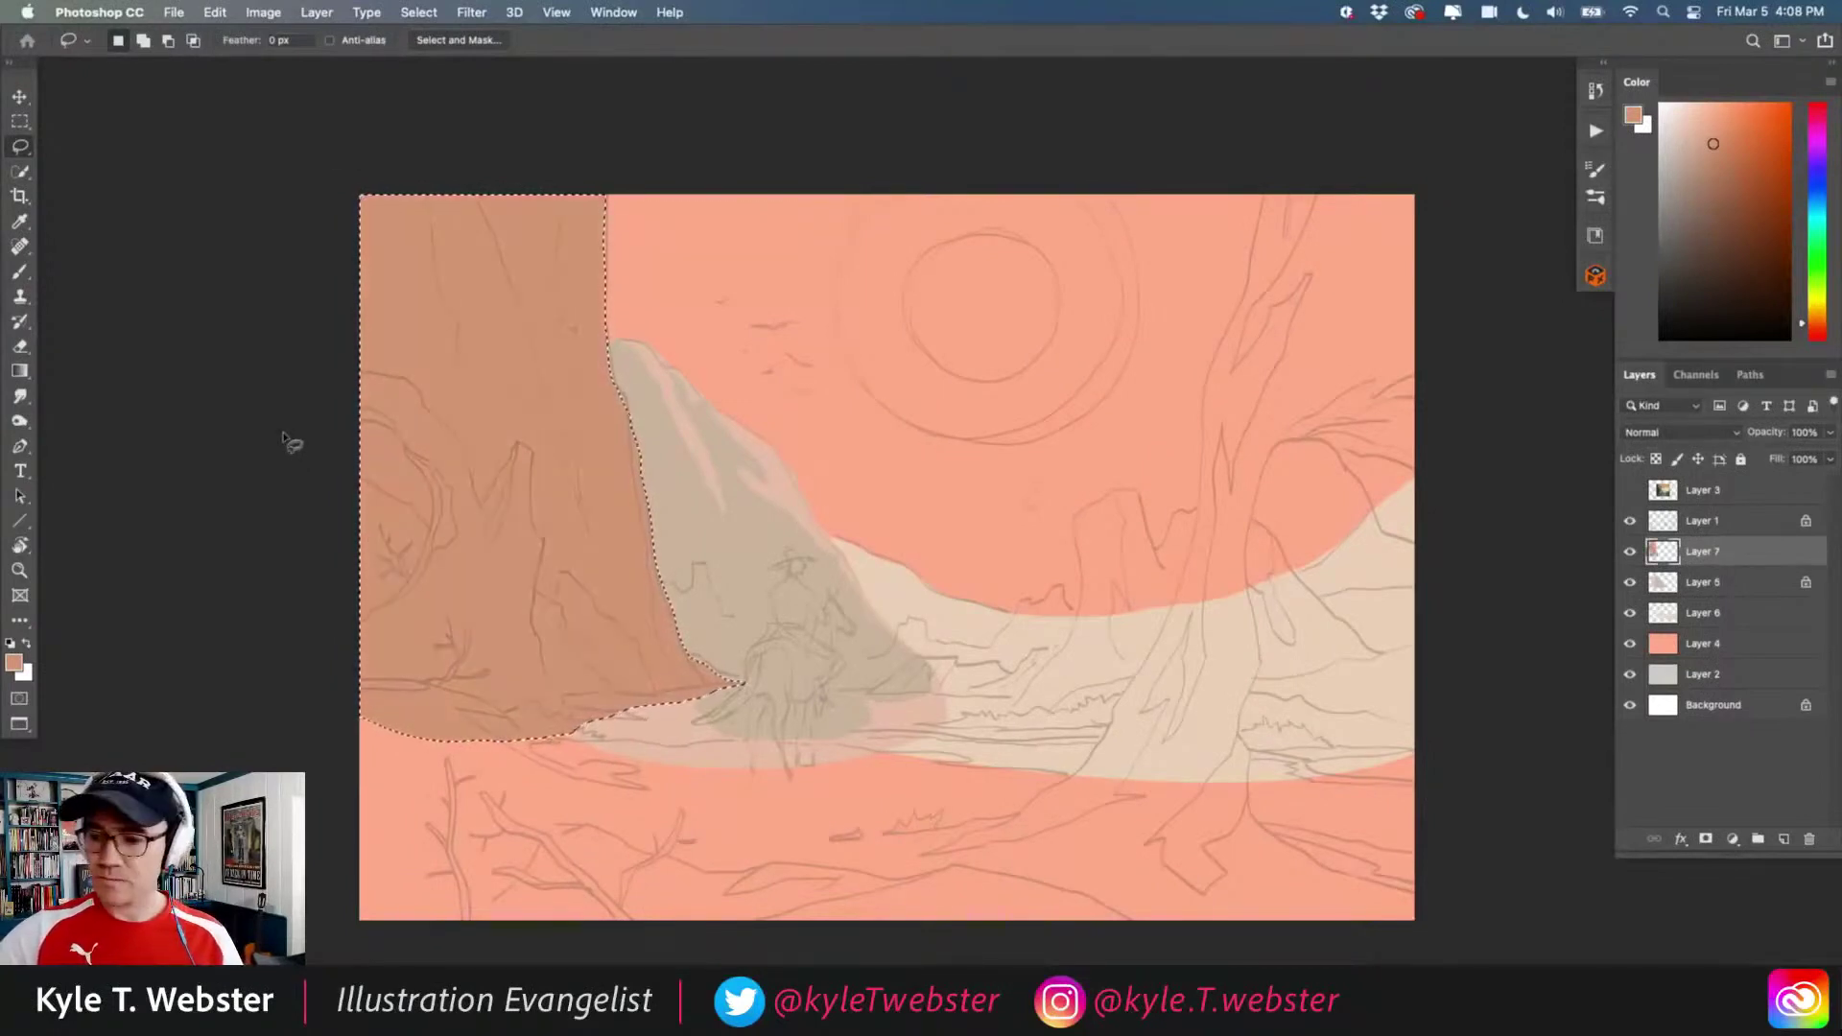
{"action": "key", "text": "super+d"}
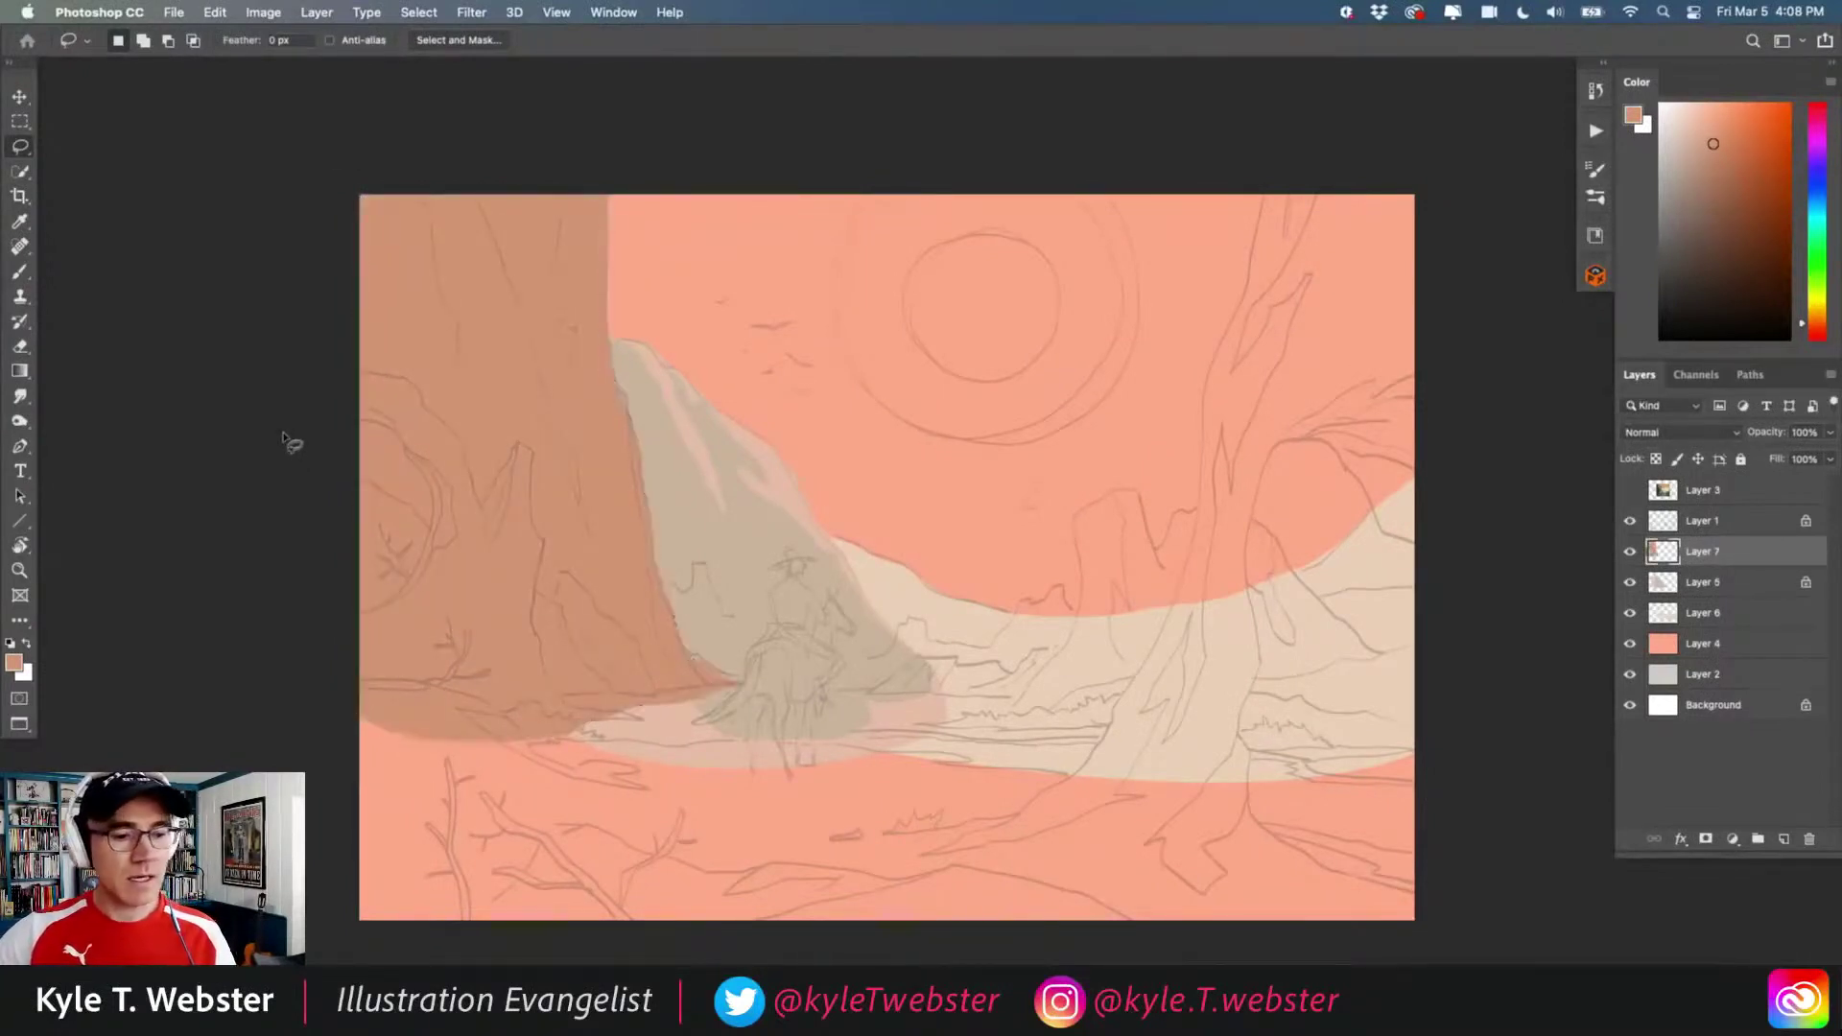
{"action": "left_click", "coordinate": [1629, 520]}
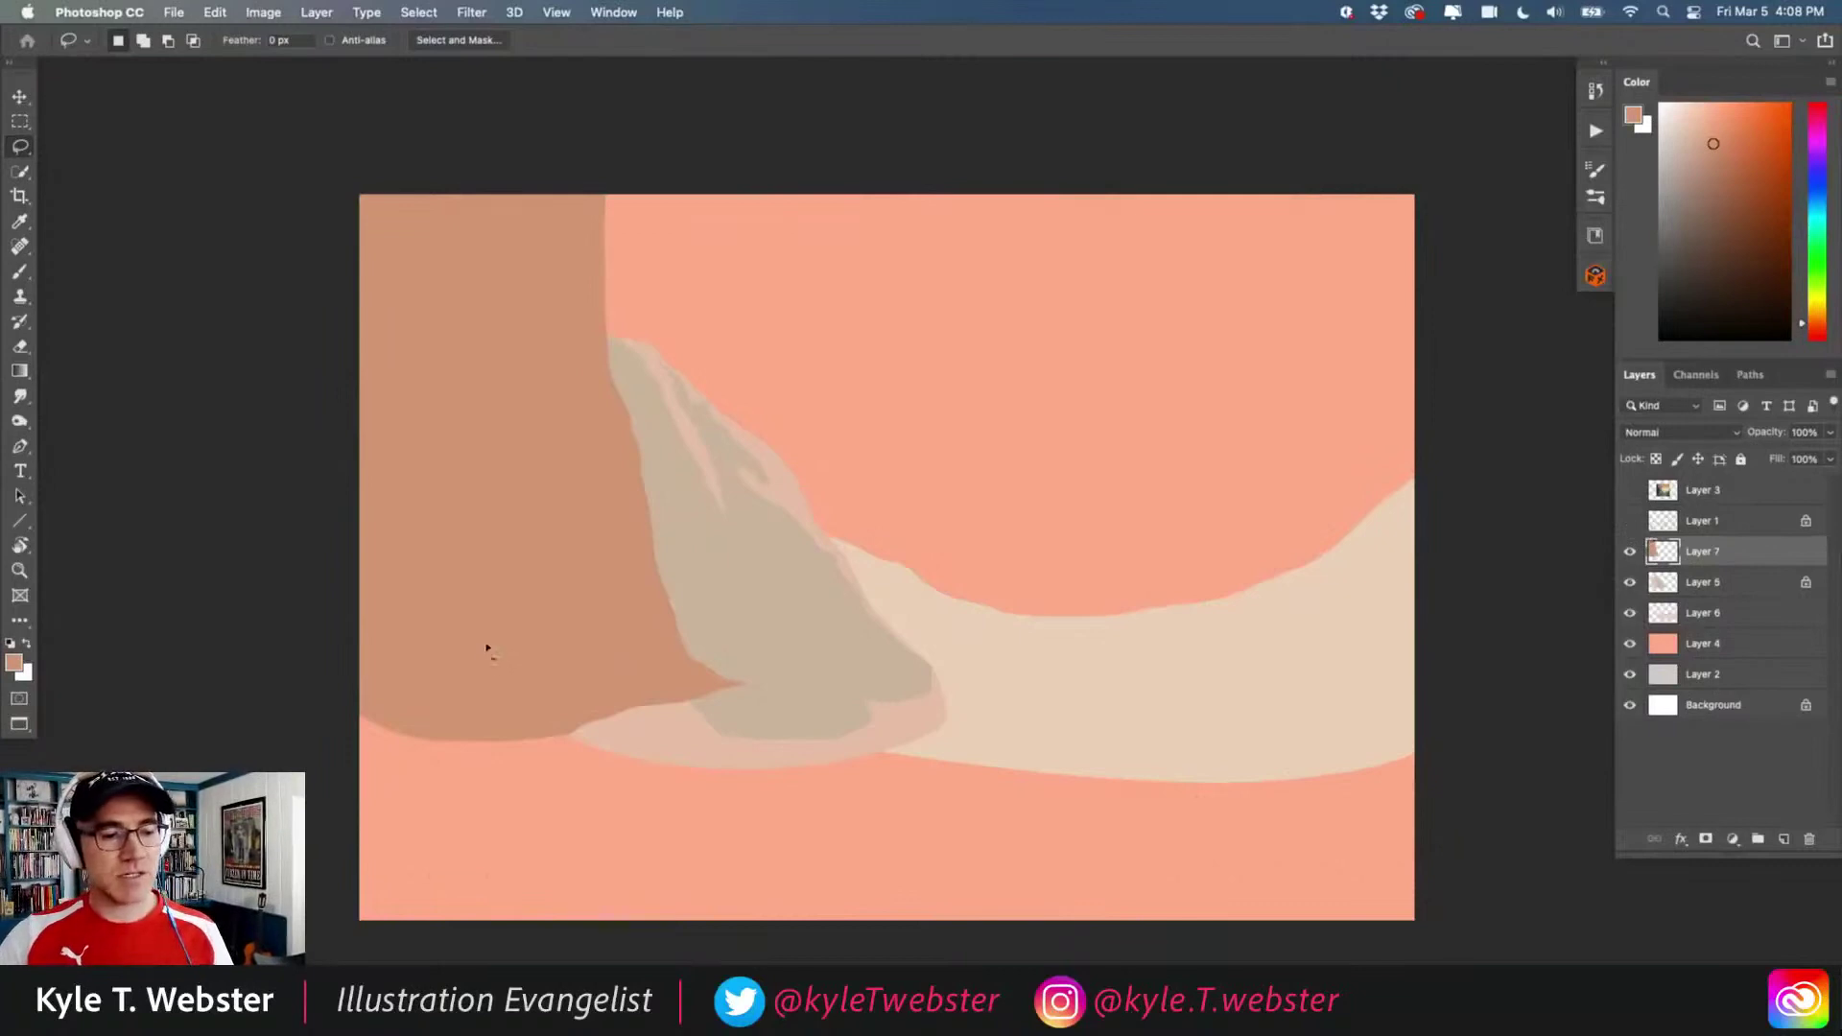
- Mix a darker, less saturated brown from the cliff's sampled terracotta, at hue 25°, saturation 37% and brightness 75%
{"action": "left_click", "coordinate": [504, 684], "text": "super"}
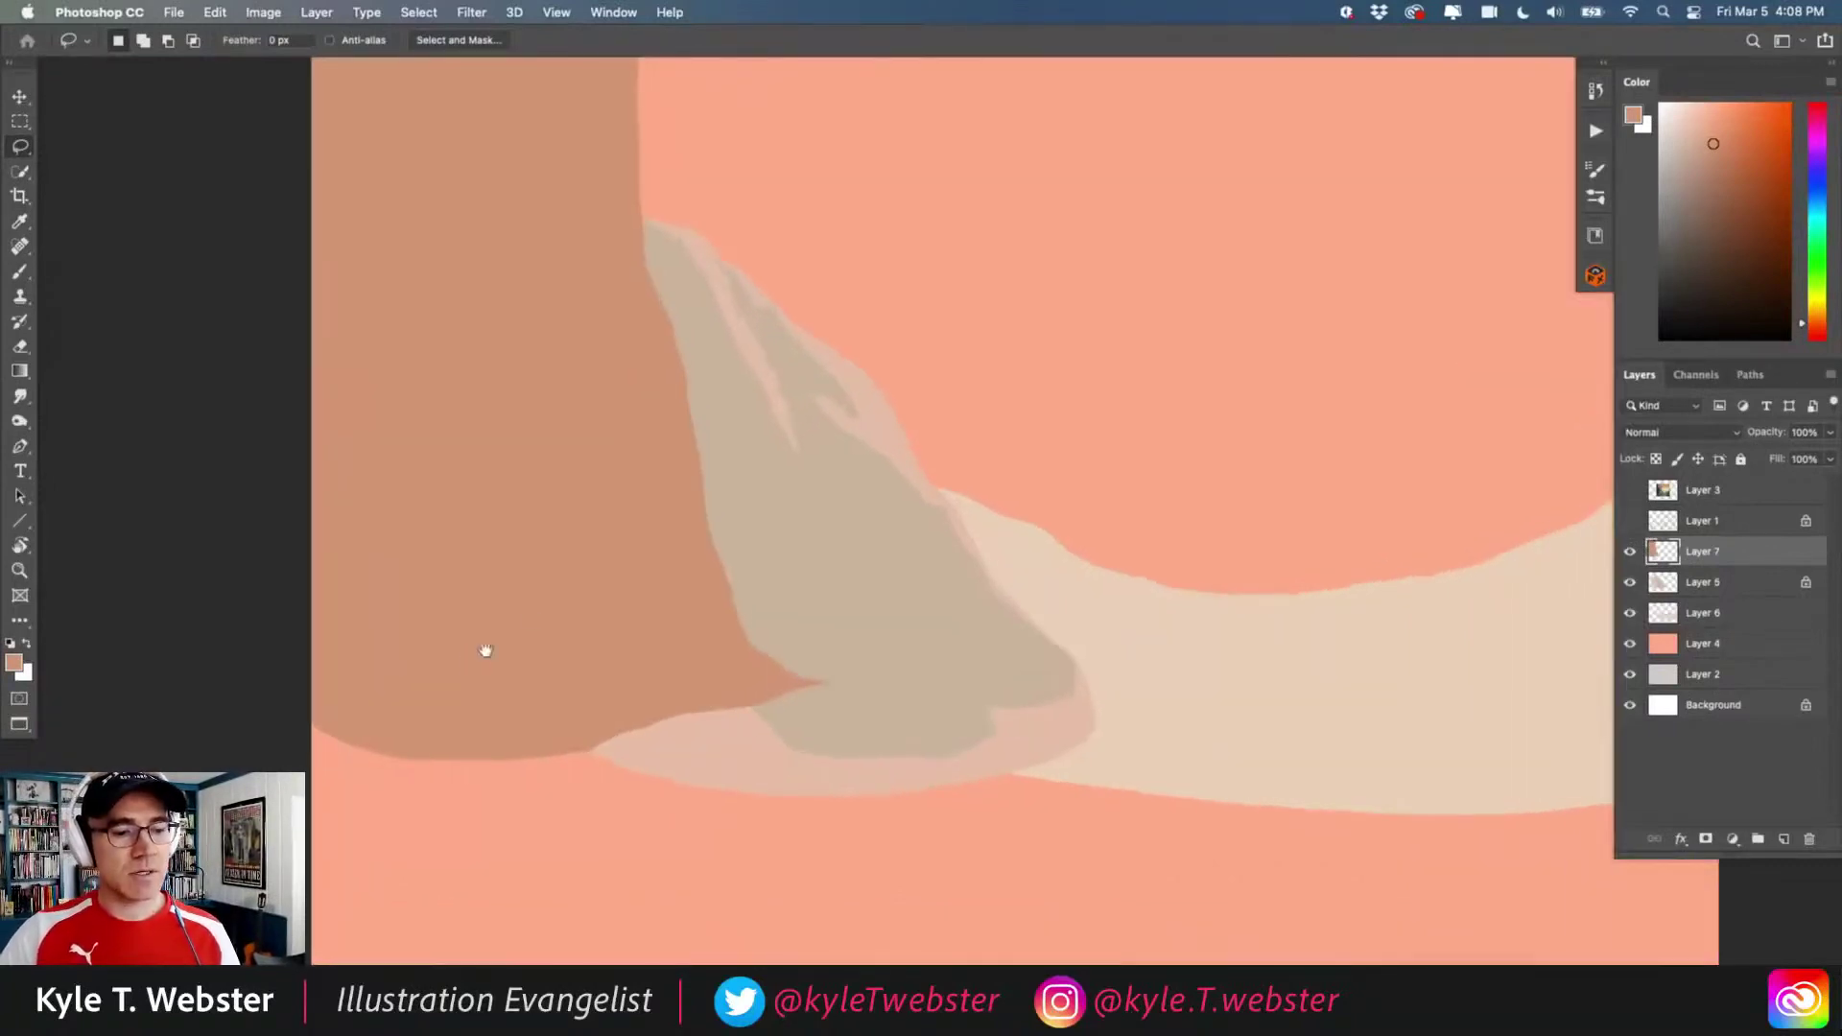
{"action": "left_click", "coordinate": [683, 439], "text": "super"}
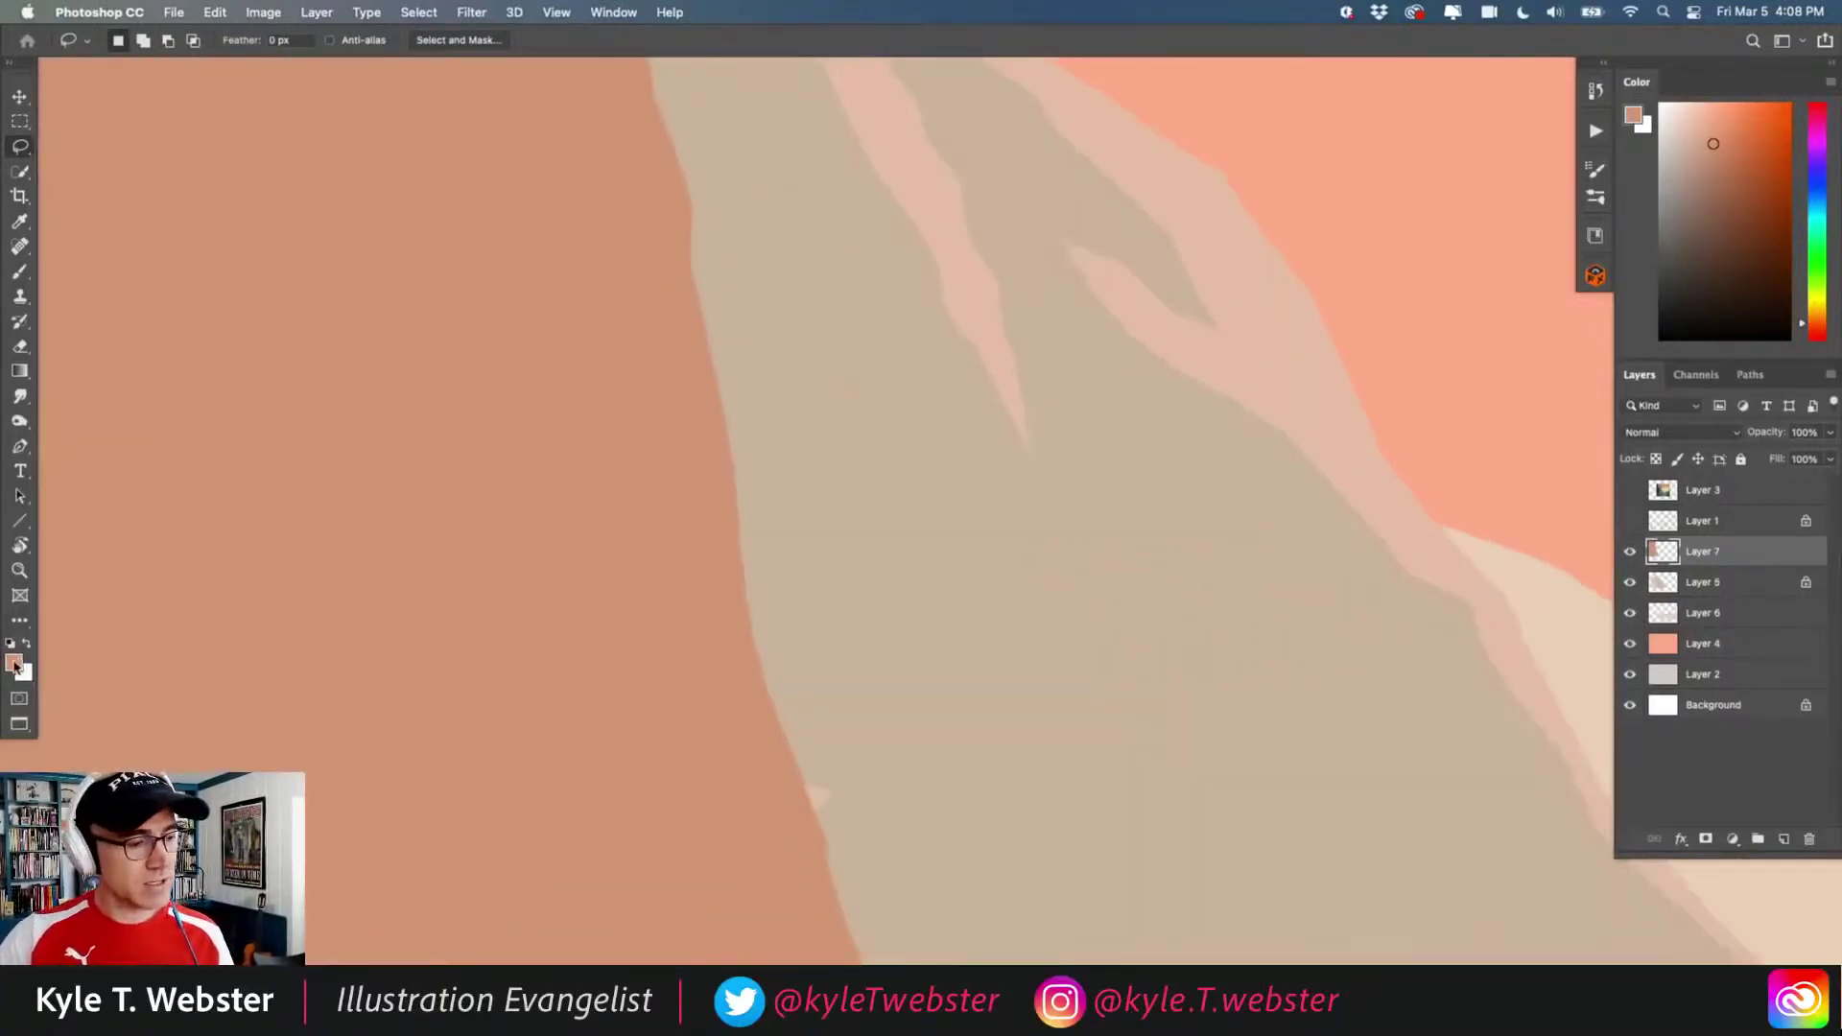
{"action": "left_click", "coordinate": [15, 662]}
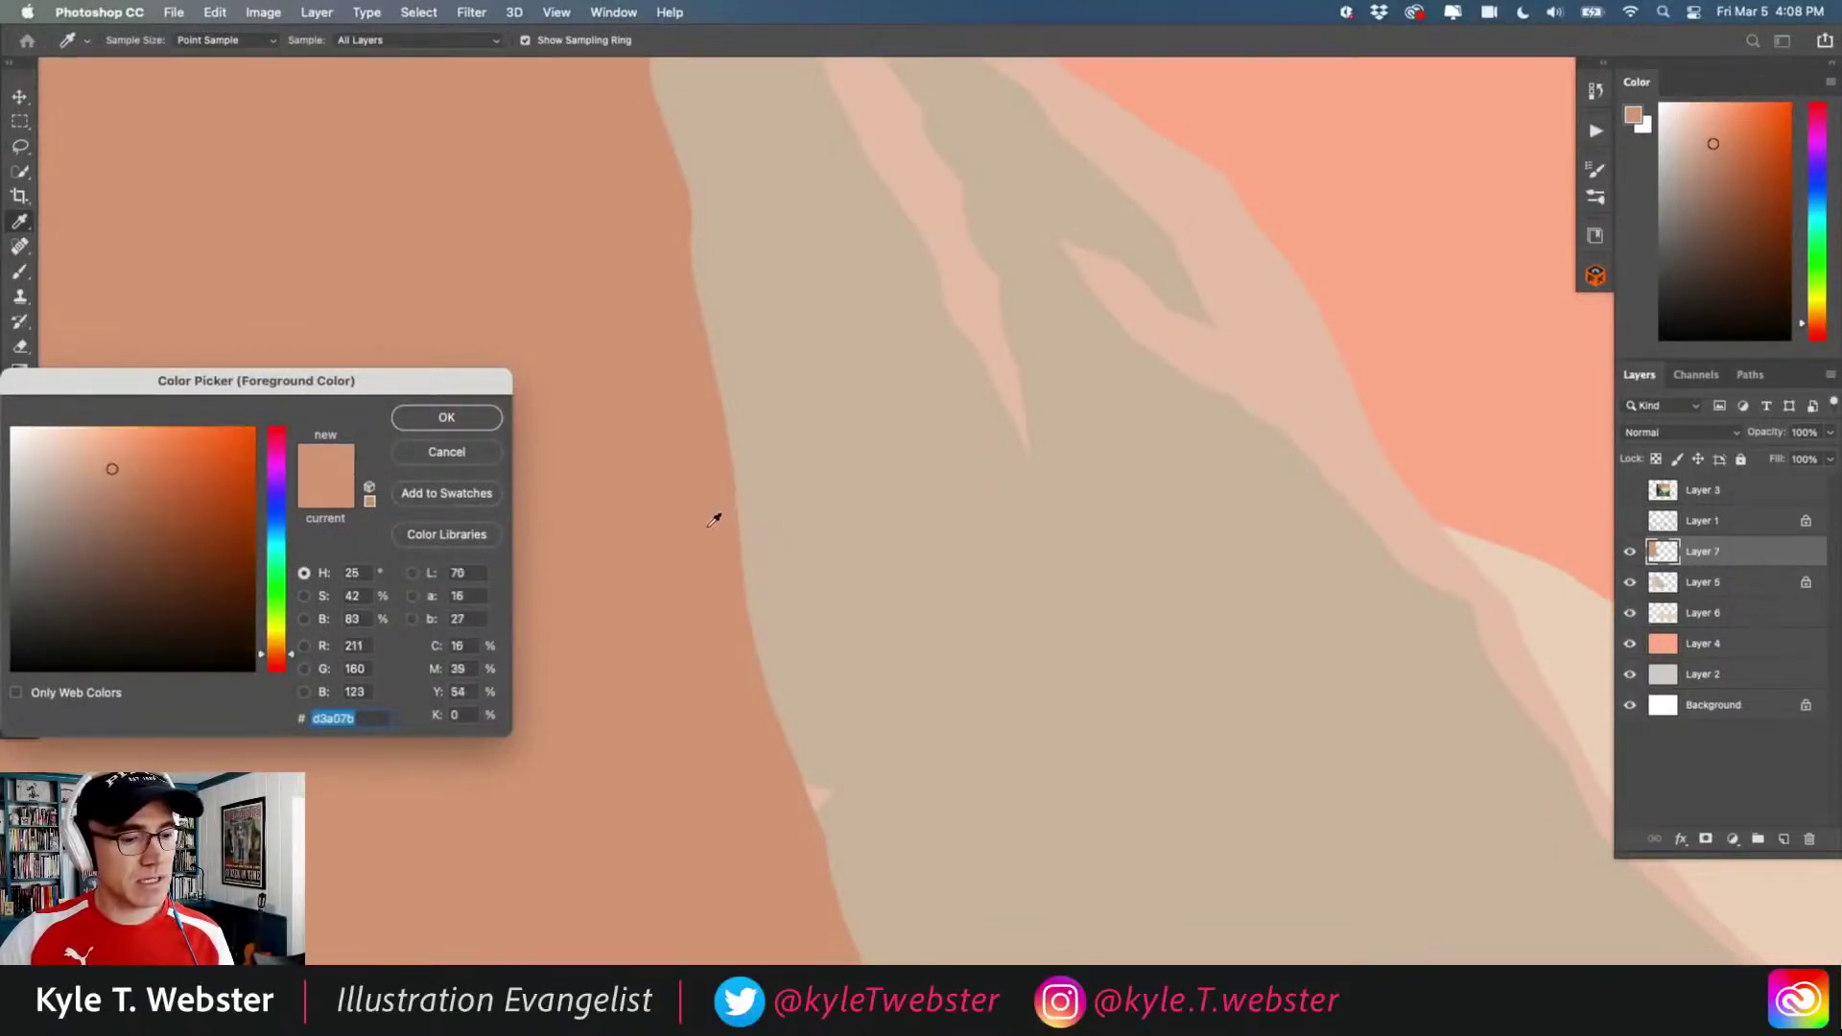
{"action": "left_click", "coordinate": [779, 533]}
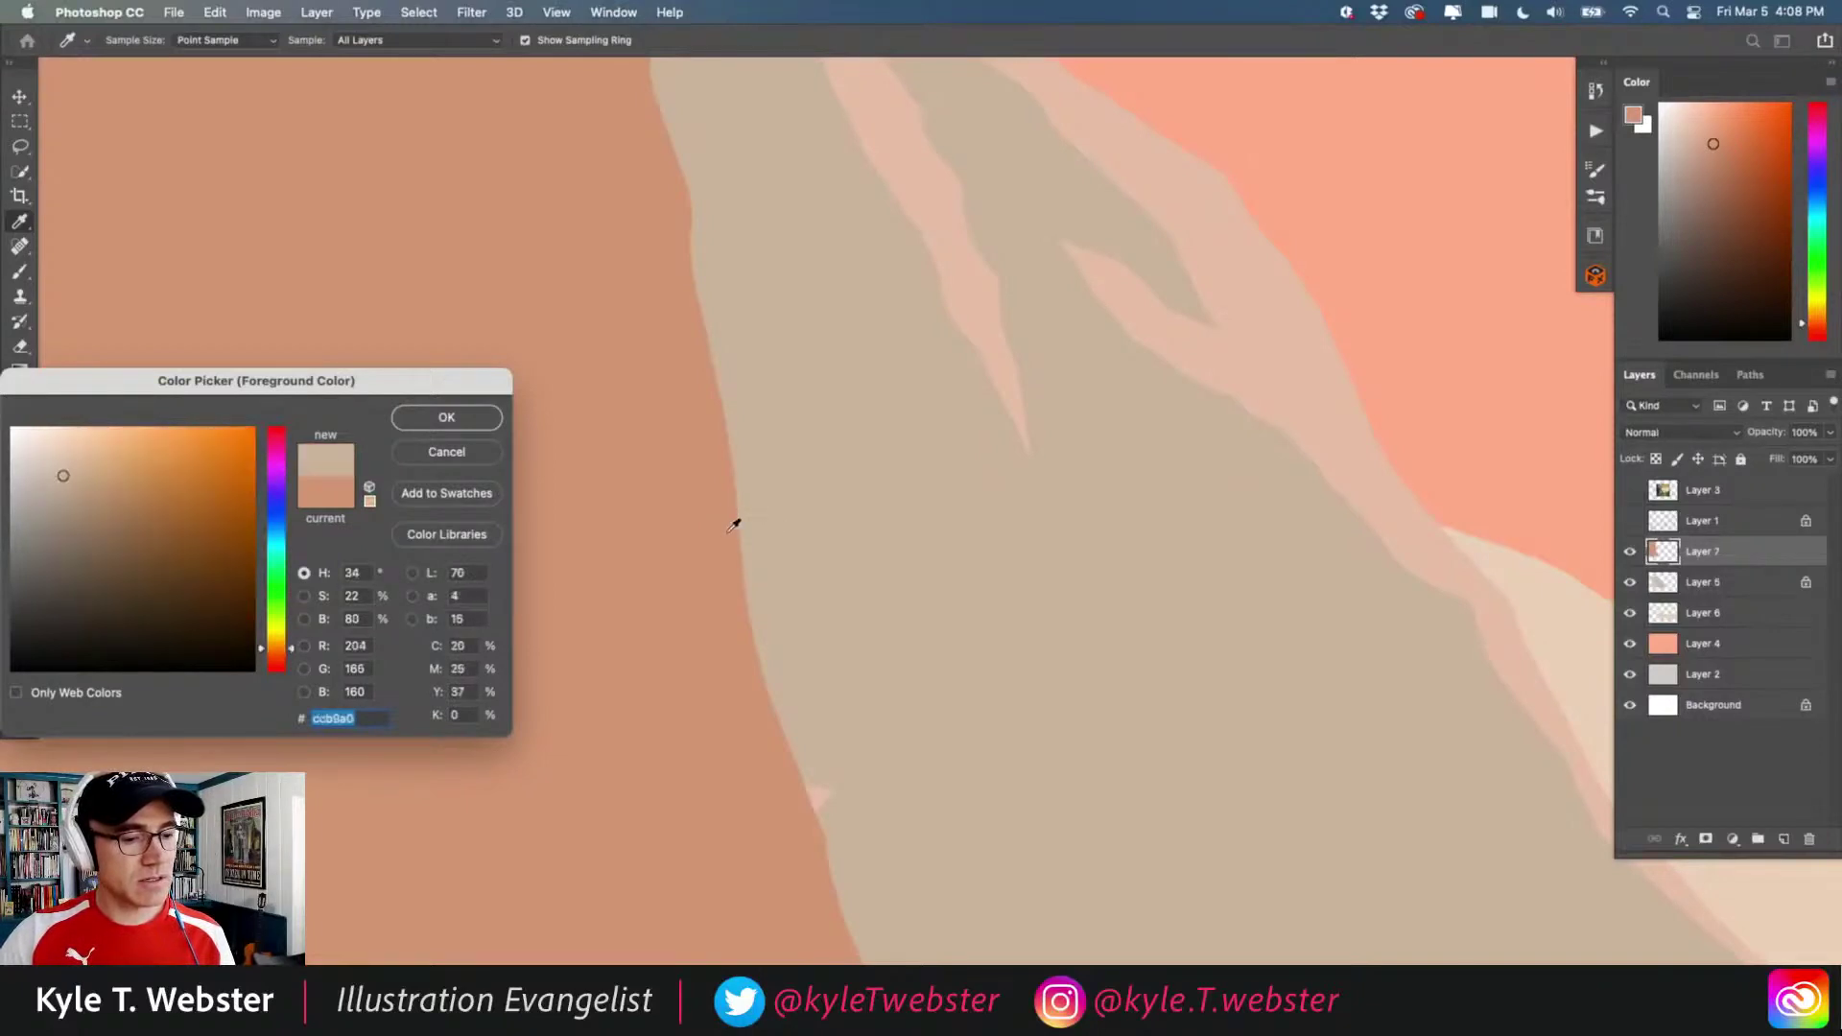
{"action": "left_click", "coordinate": [710, 506]}
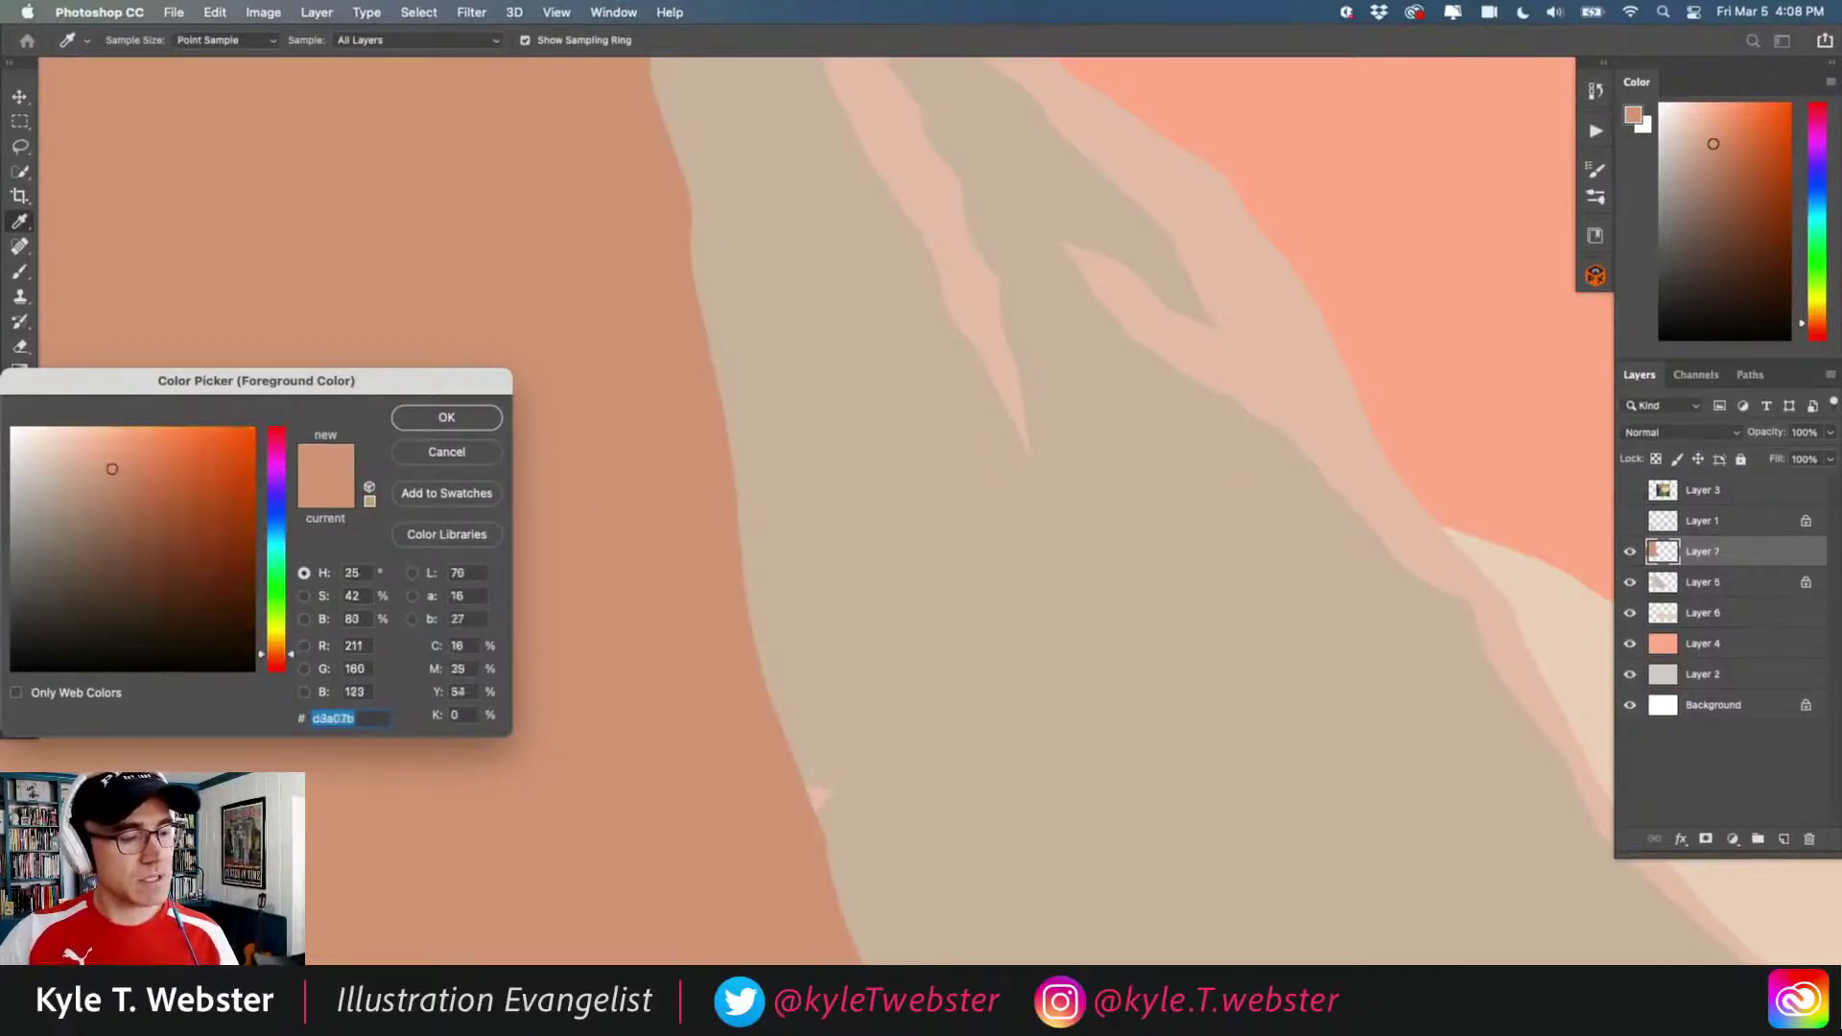
{"action": "left_click", "coordinate": [101, 485]}
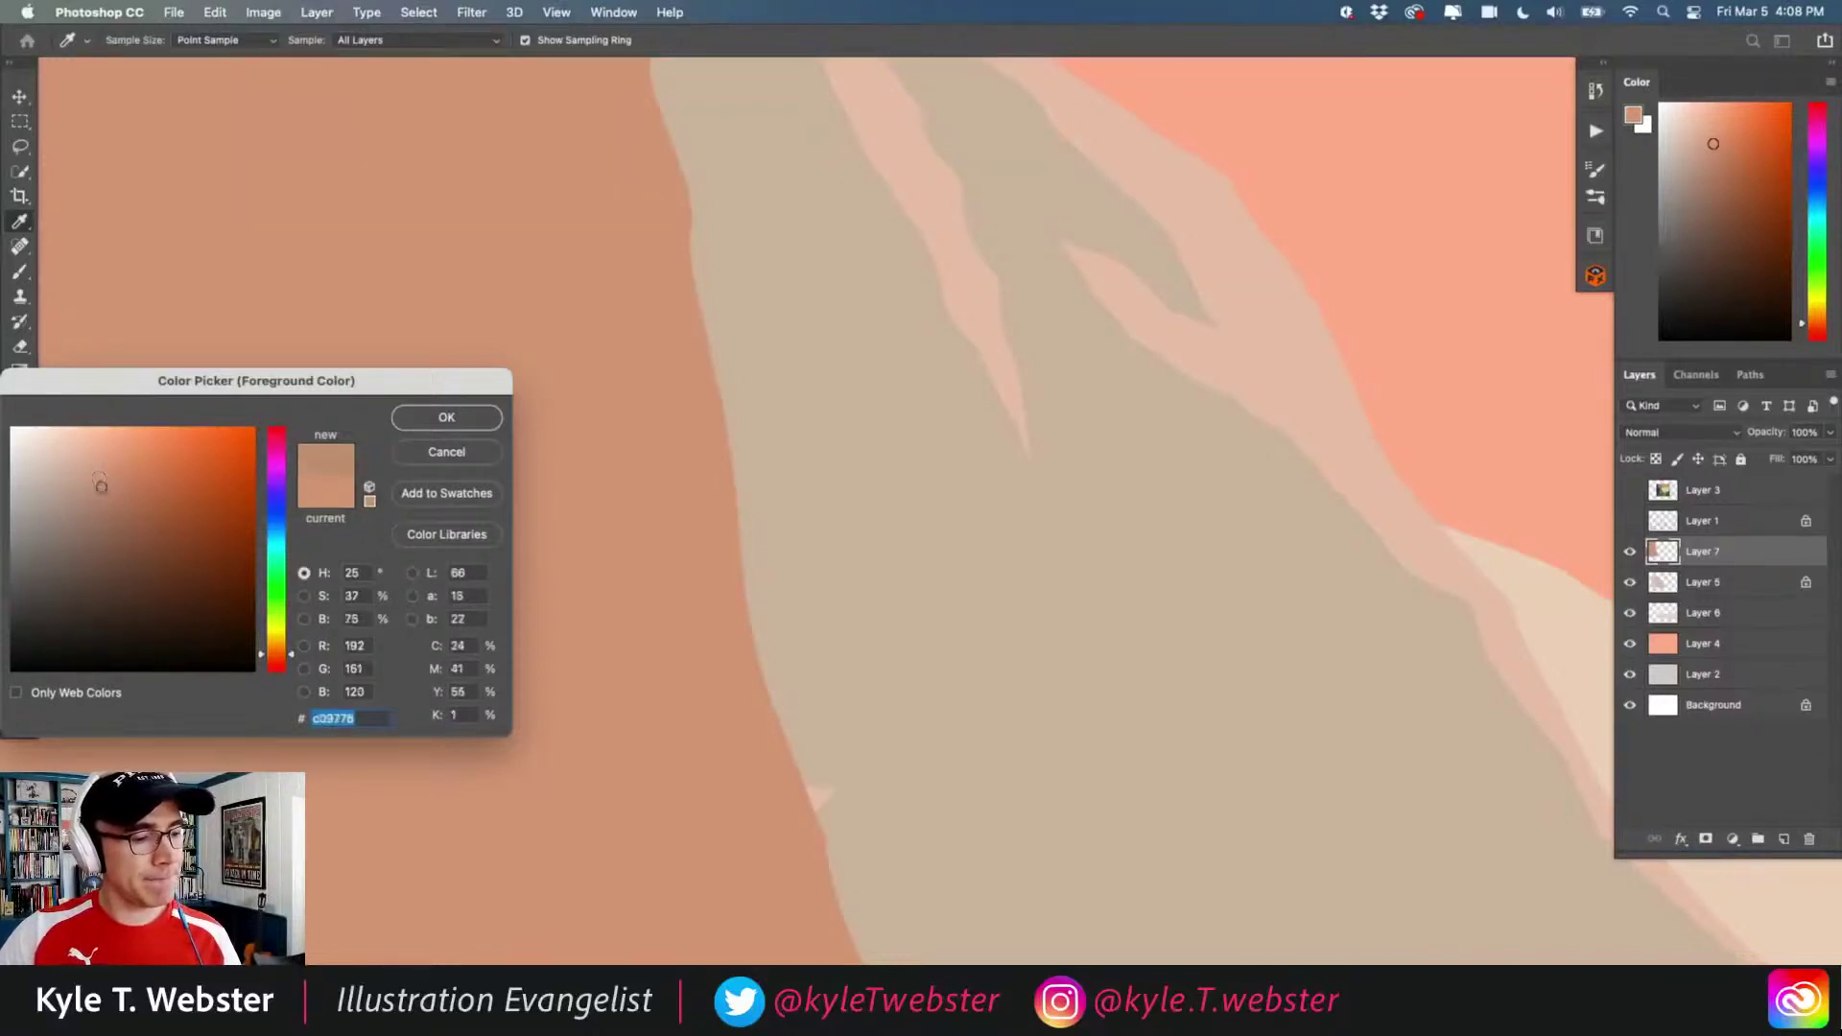
{"action": "left_click", "coordinate": [419, 421]}
- Lock the transparent pixels of Layer 7 and refill the tall cliff with the new brown
{"action": "key", "text": "/"}
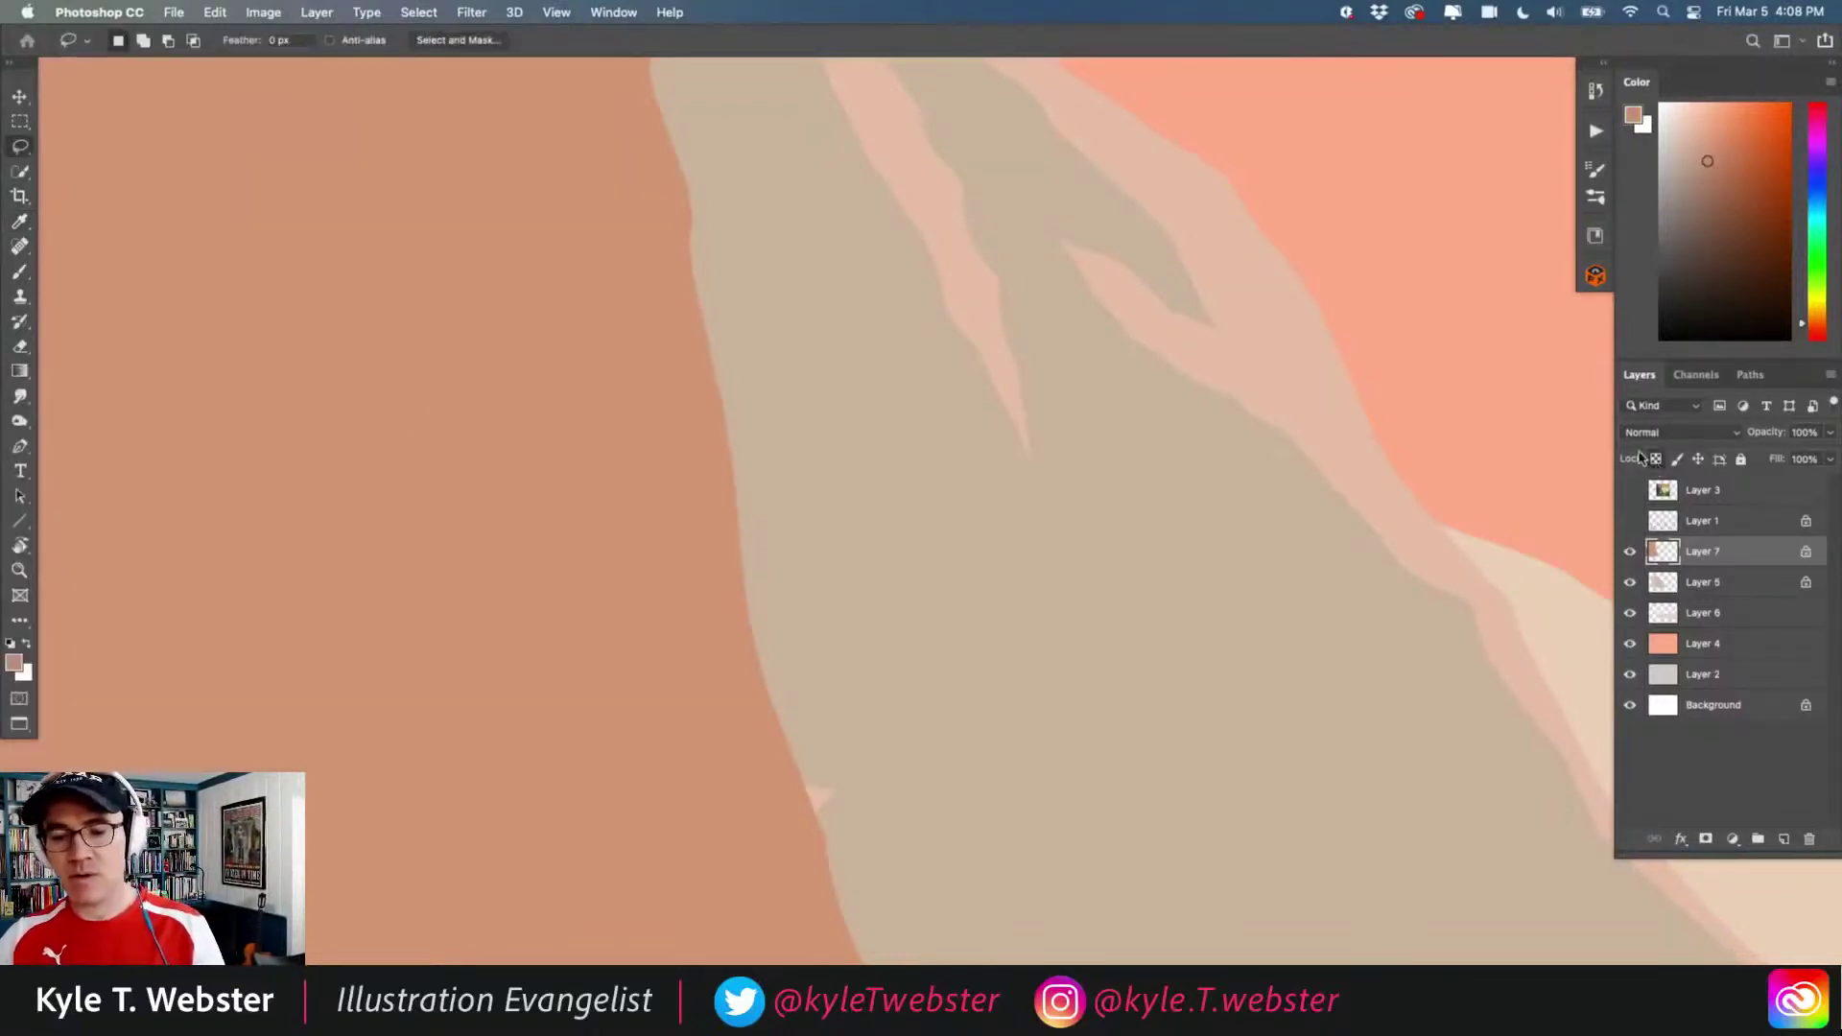
{"action": "left_click", "coordinate": [622, 685], "text": "alt"}
{"action": "left_click", "coordinate": [609, 698], "text": "alt"}
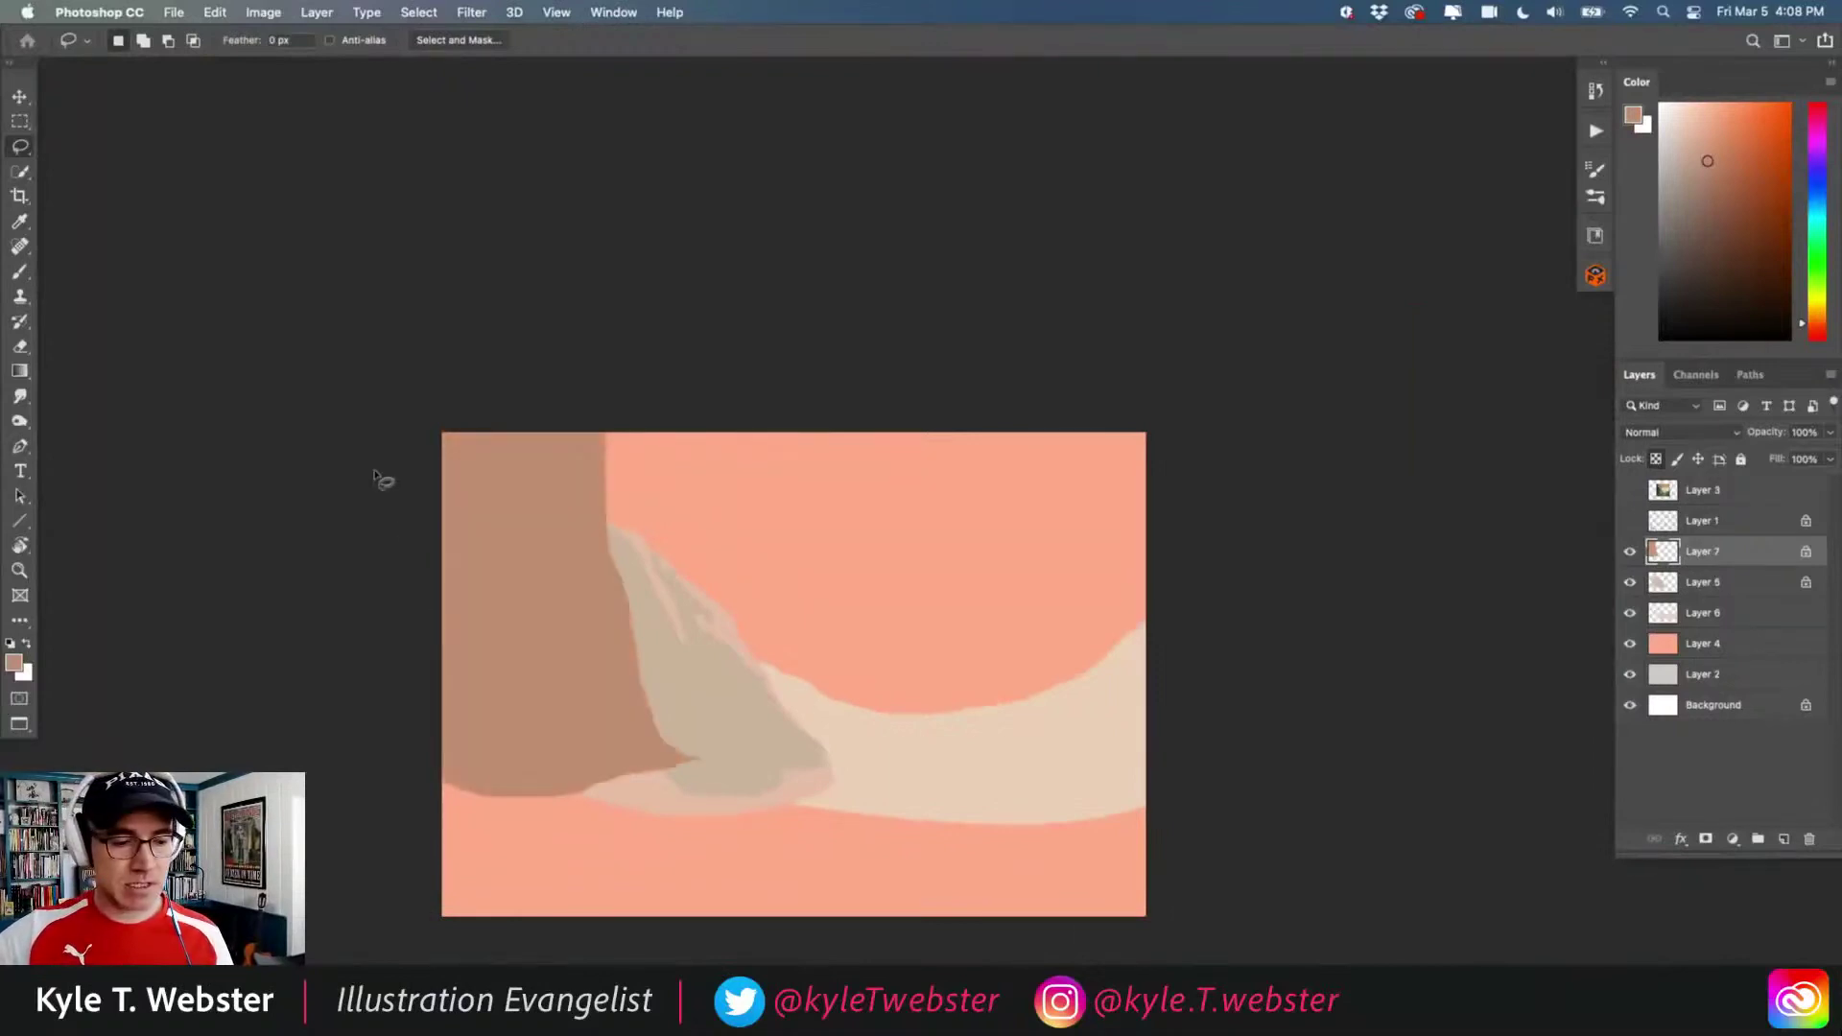
{"action": "left_click", "coordinate": [584, 700], "text": "ctrl"}
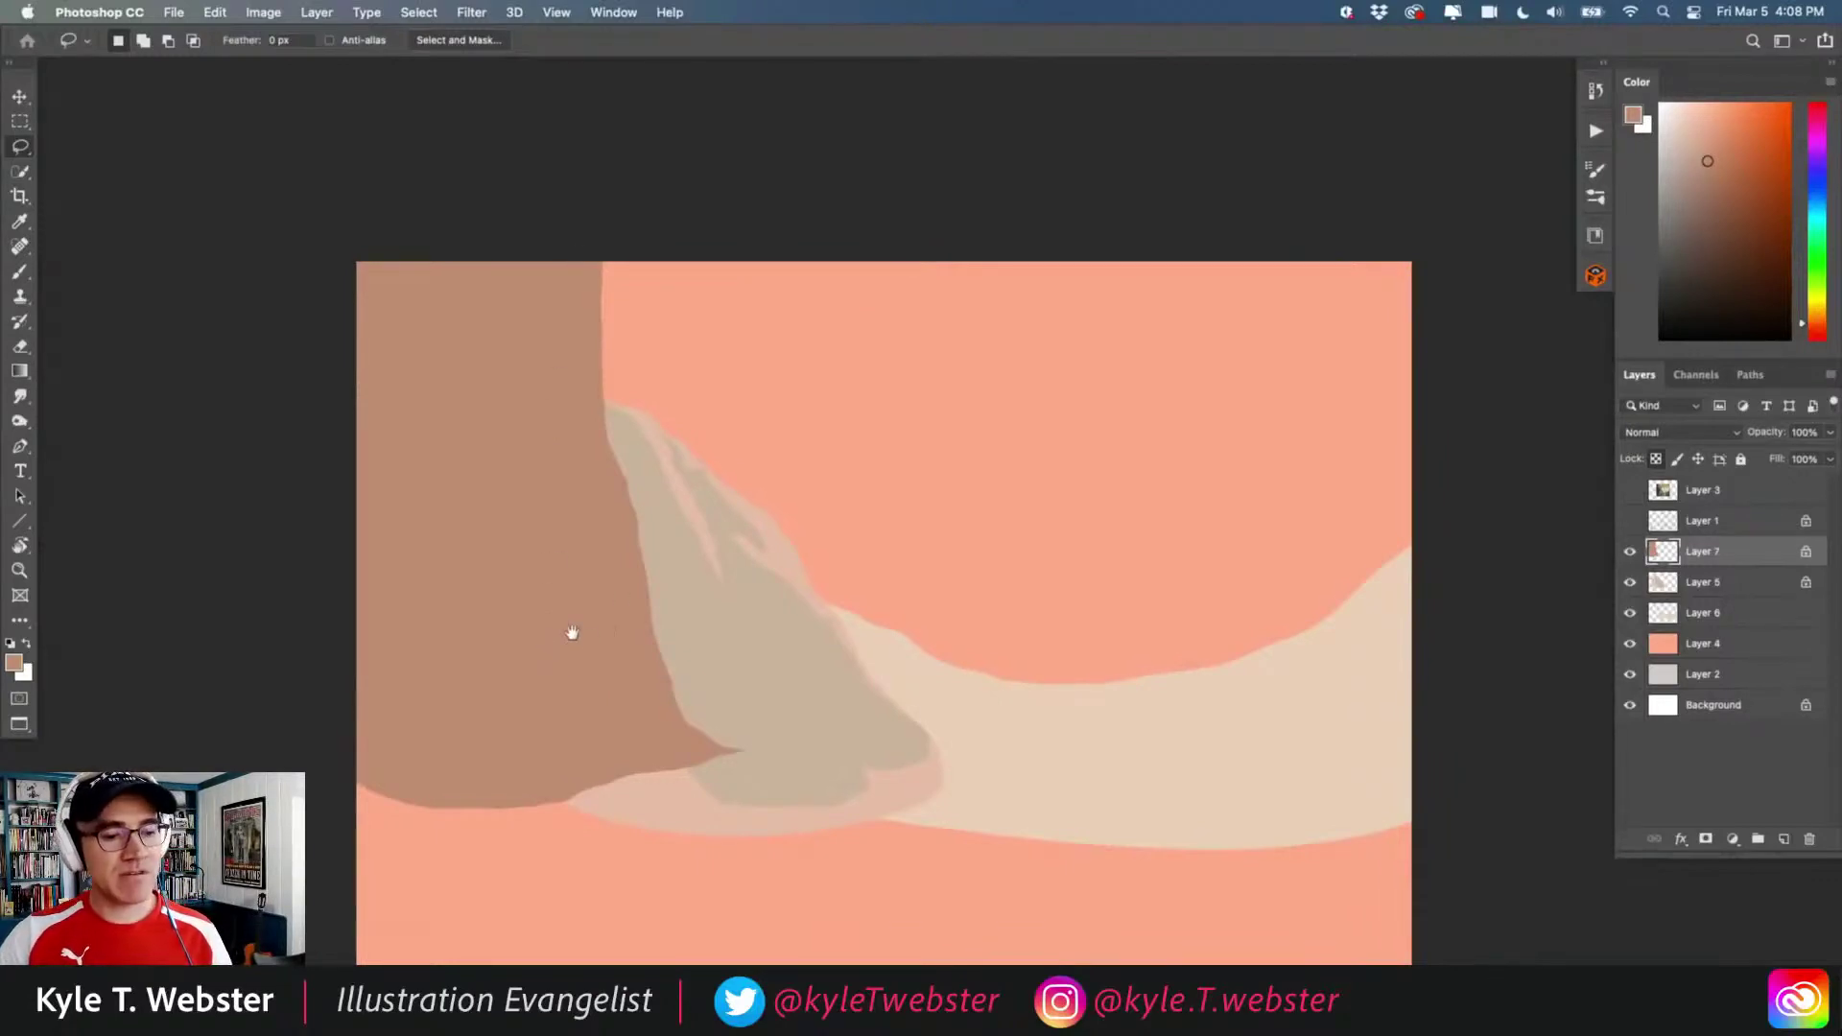
{"action": "scroll", "coordinate": [585, 639], "scroll_direction": "right", "scroll_amount": 2}
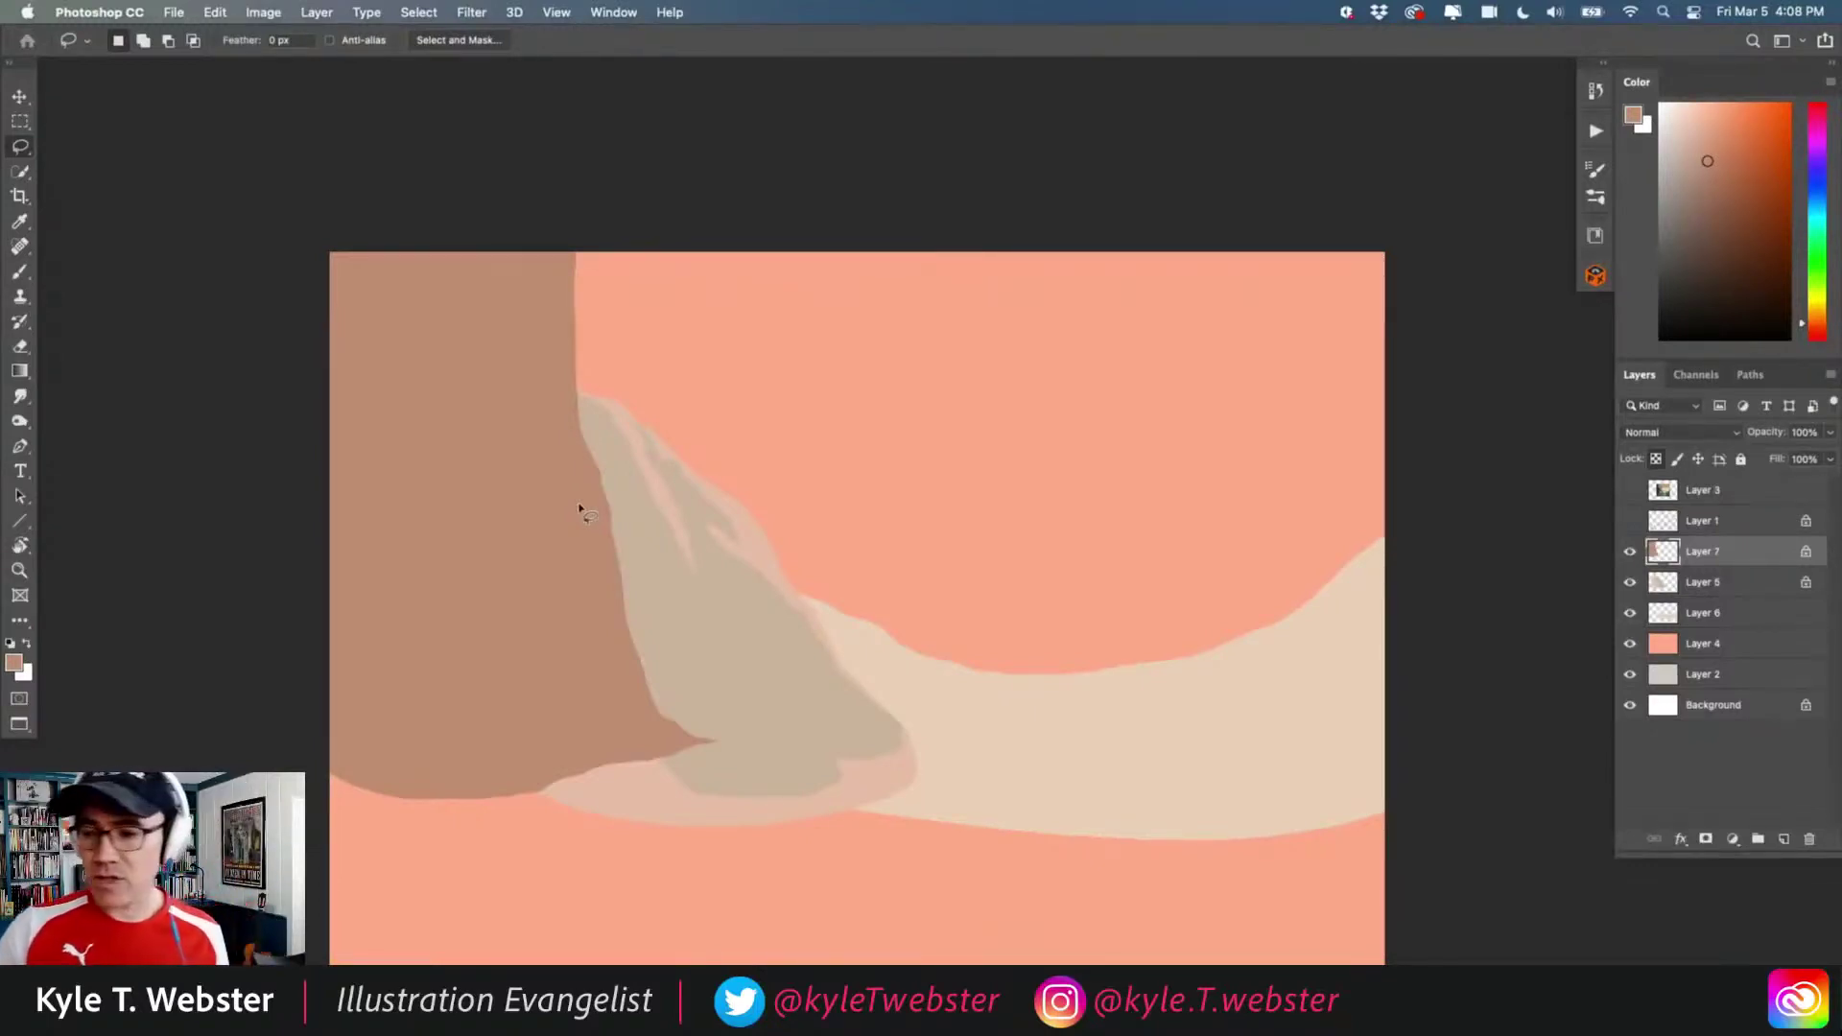
{"action": "key", "text": "b"}
{"action": "left_click_drag", "start_coordinate": [590, 612], "coordinate": [447, 681]}
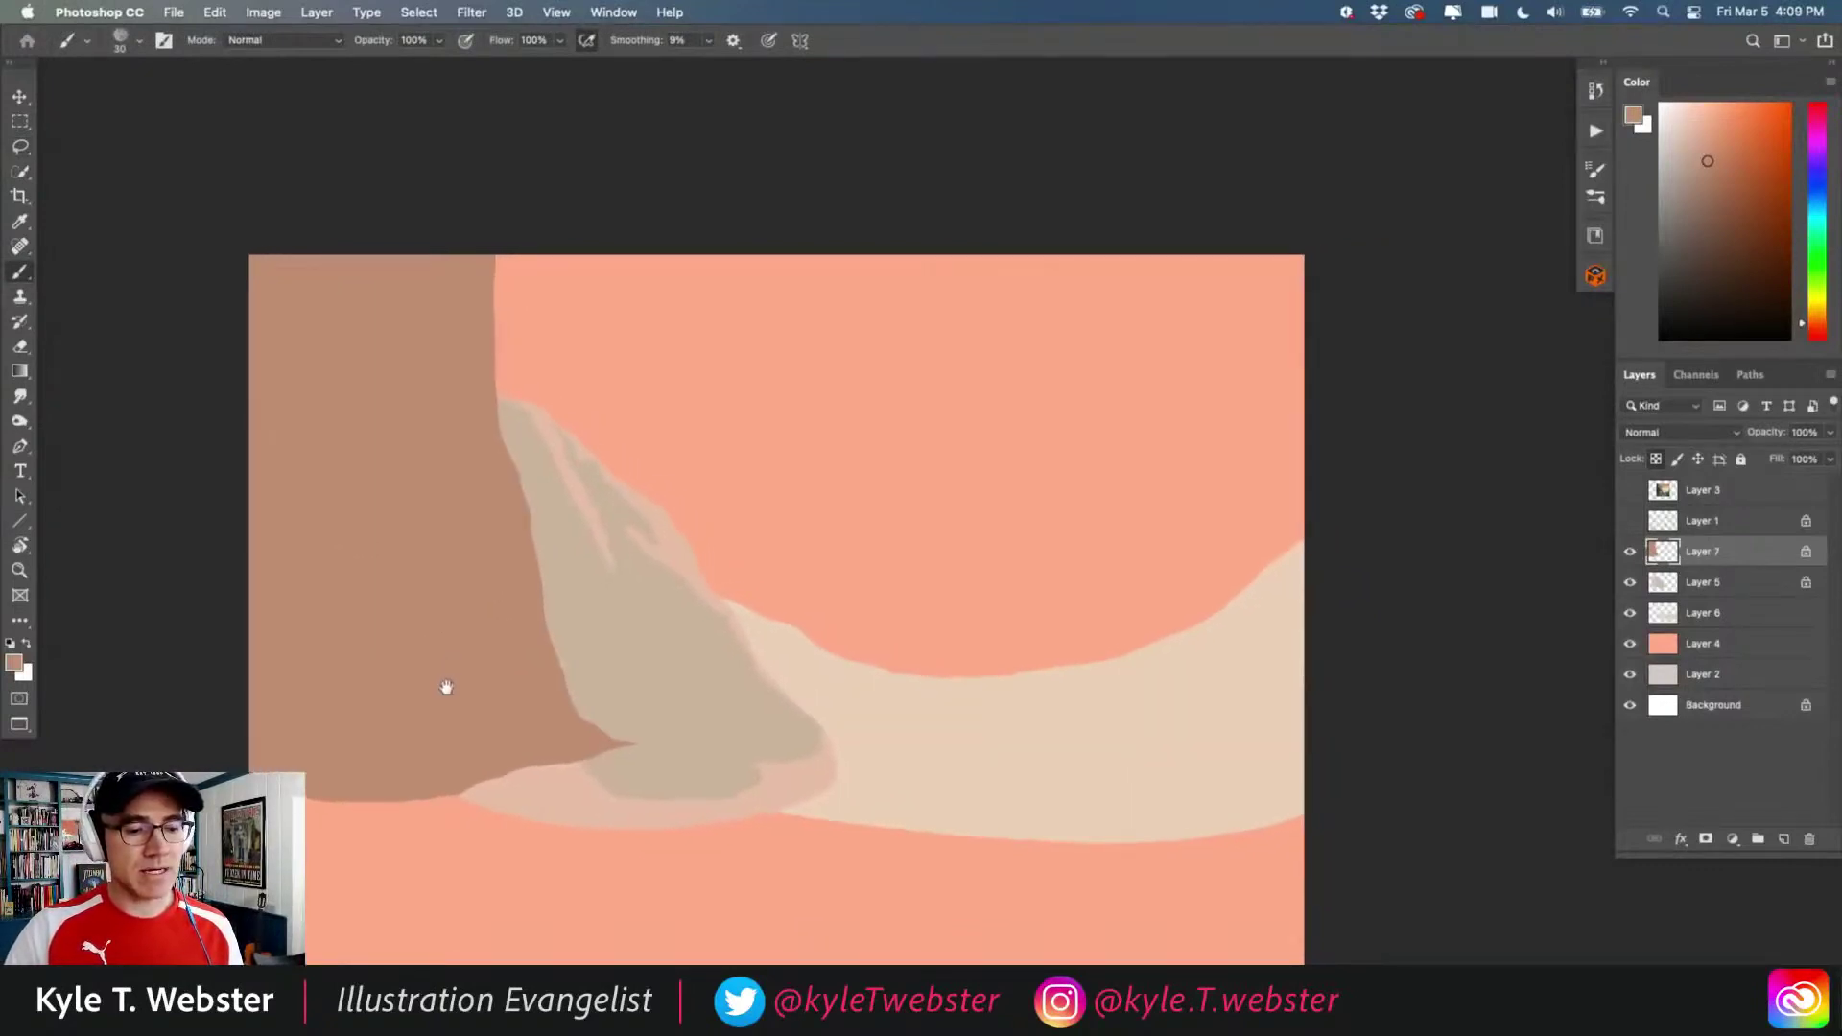
- Refill the sky on Layer 4 with a paler, less saturated pink mixed from the sampled sky colour
{"action": "left_click", "coordinate": [1660, 642]}
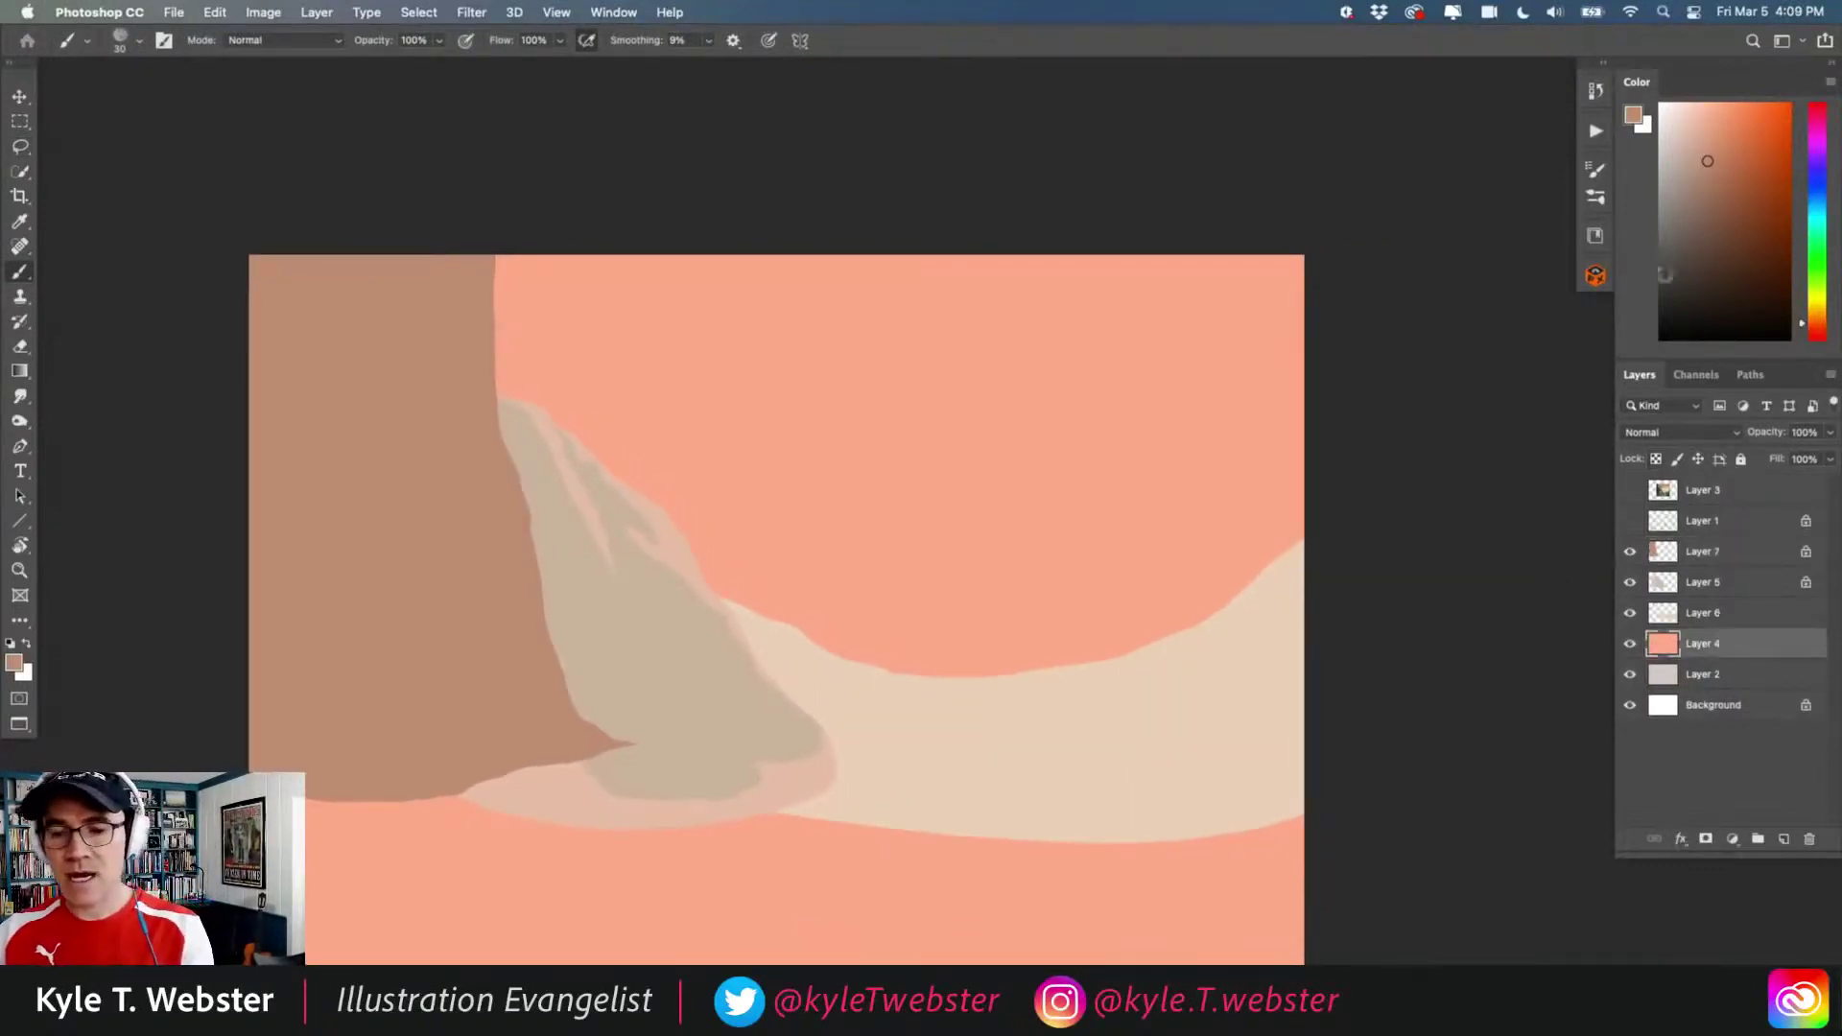
{"action": "key", "text": "i"}
{"action": "left_click", "coordinate": [1013, 439]}
{"action": "left_click_drag", "start_coordinate": [1704, 115], "coordinate": [1702, 103]}
{"action": "key", "text": "alt+BackSpace"}
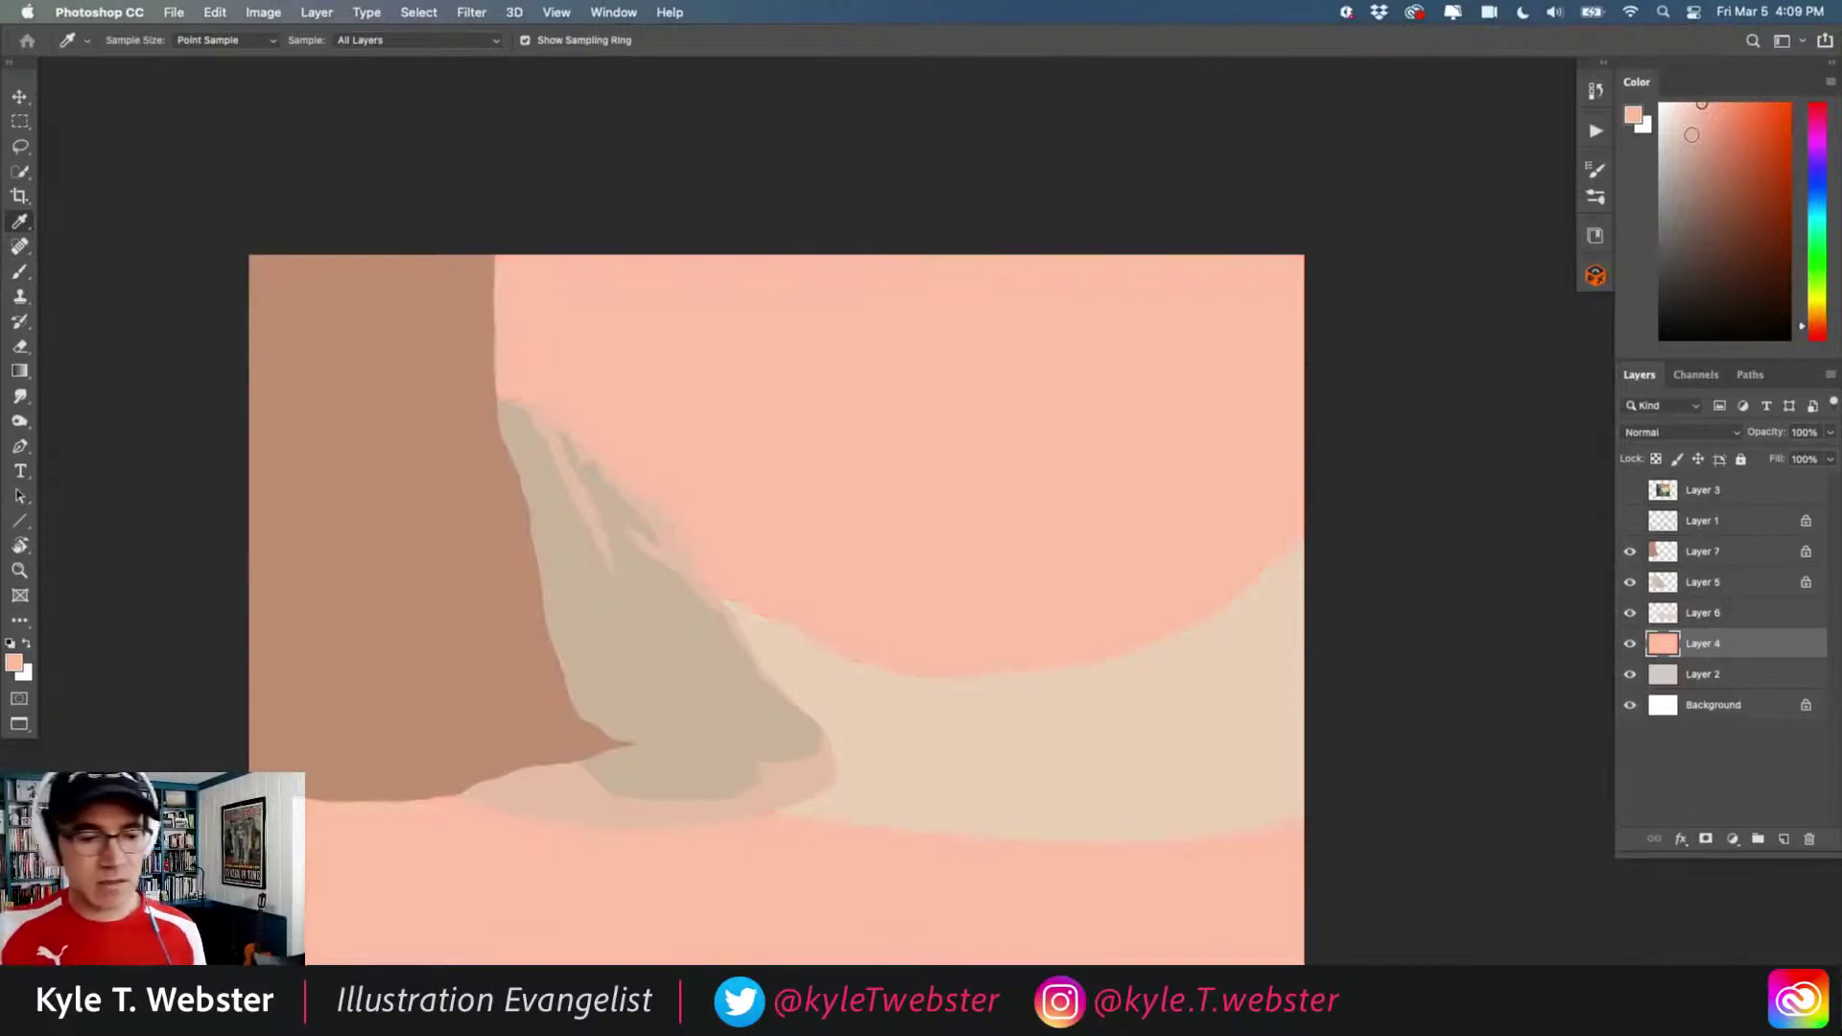
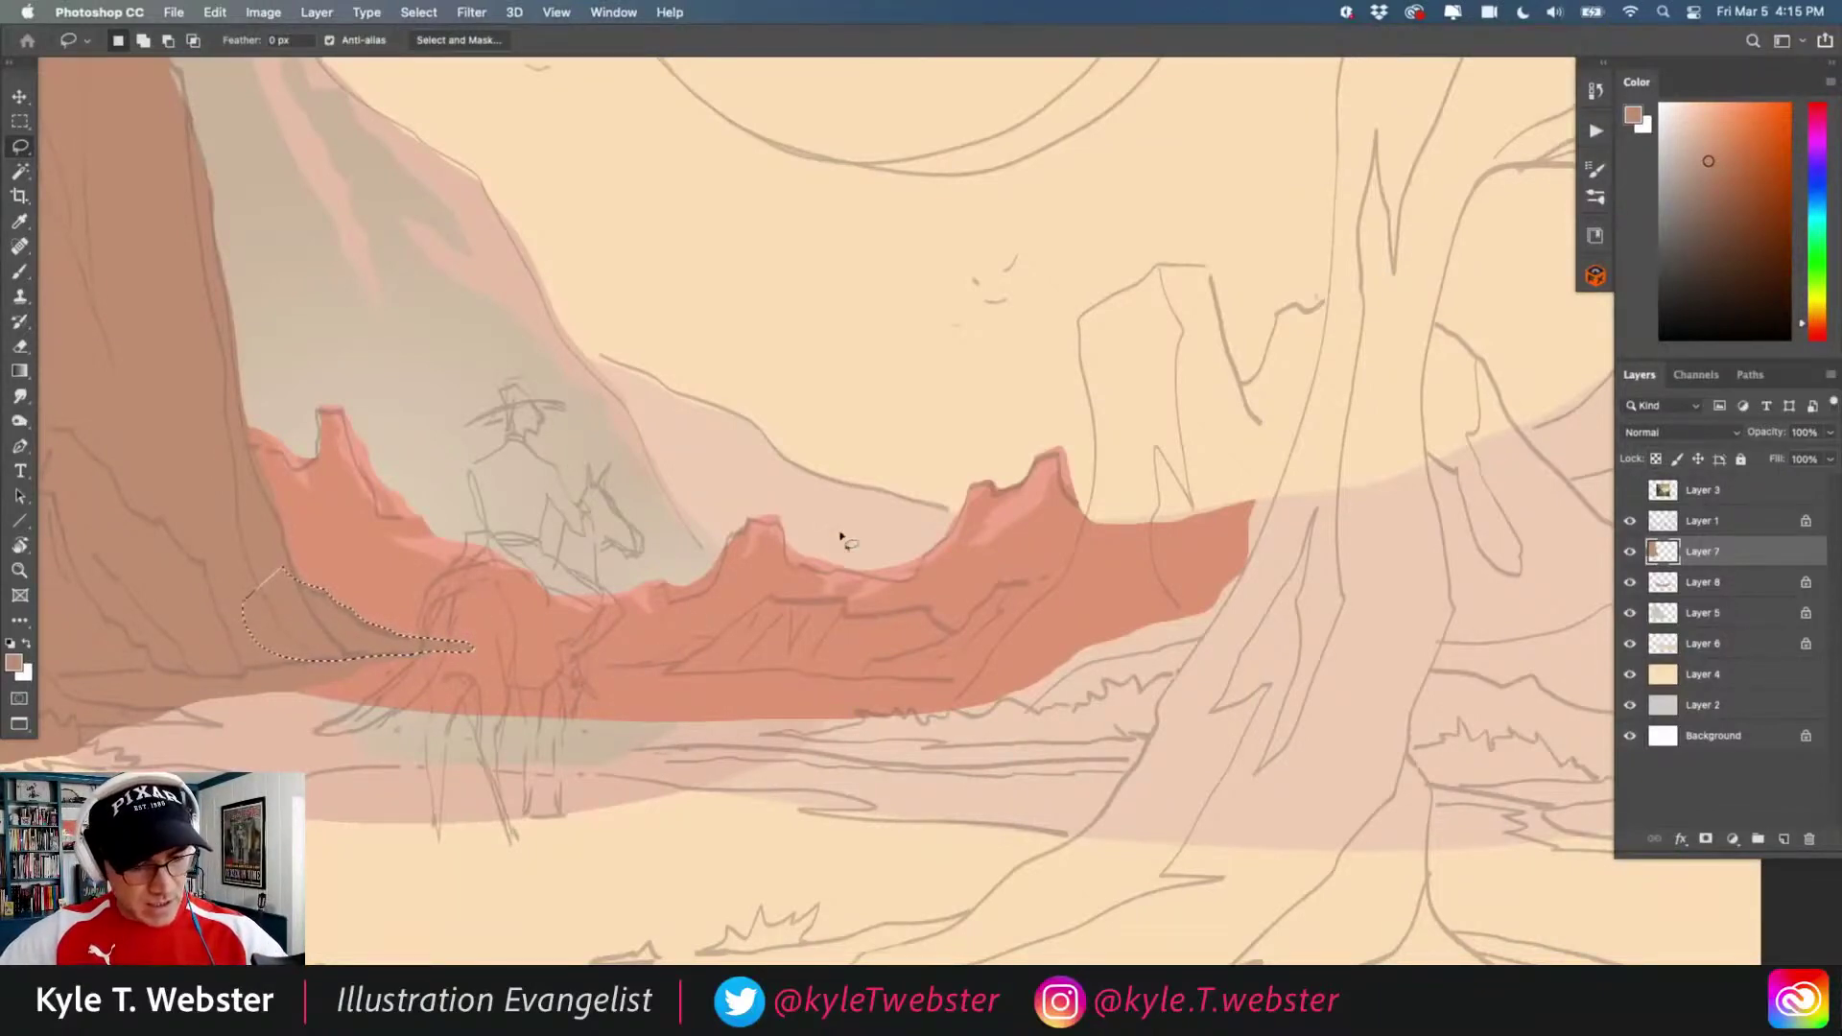
- Lasso the low rock outcrop in front of the red ridge, fill it with the cliff brown on Layer 7, and deselect
{"action": "left_click_drag", "start_coordinate": [770, 599], "coordinate": [624, 663]}
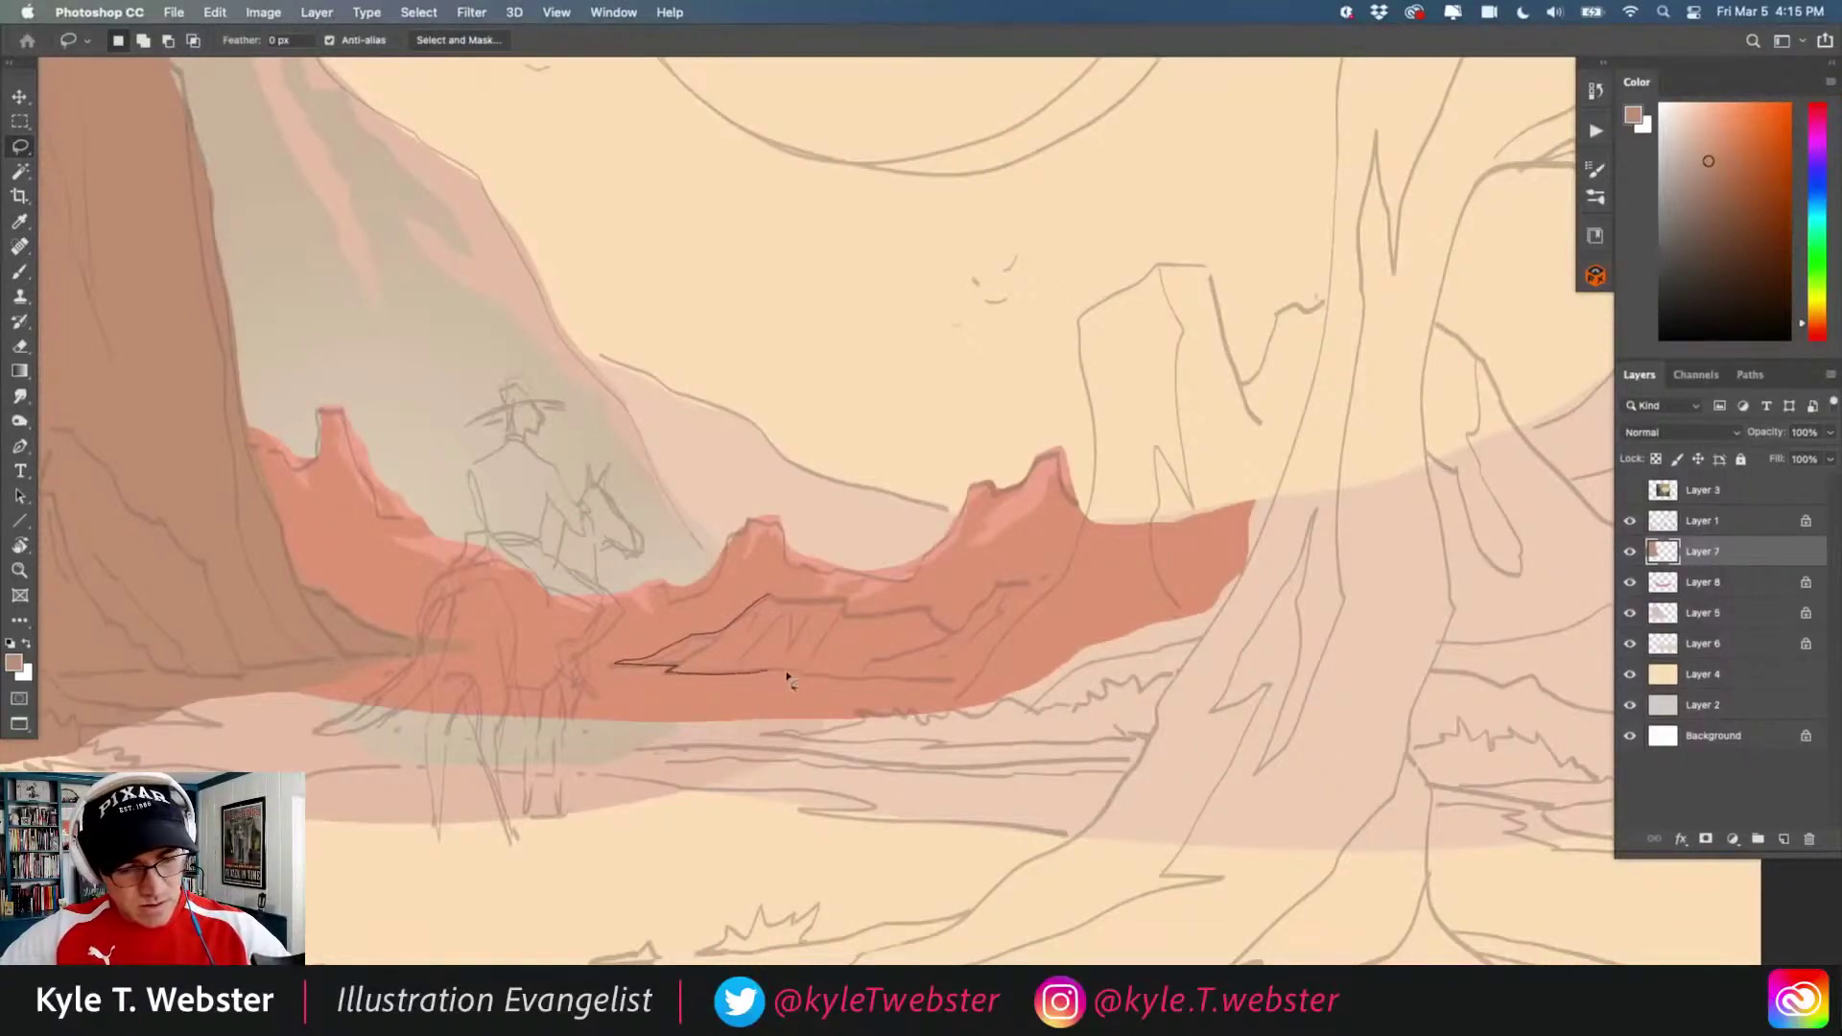
{"action": "mouse_move", "coordinate": [789, 678]}
{"action": "left_mouse_down"}
{"action": "mouse_move", "coordinate": [987, 687]}
{"action": "mouse_move", "coordinate": [1043, 671]}
{"action": "mouse_move", "coordinate": [1076, 610]}
{"action": "mouse_move", "coordinate": [1066, 586]}
{"action": "mouse_move", "coordinate": [1024, 578]}
{"action": "mouse_move", "coordinate": [997, 581]}
{"action": "mouse_move", "coordinate": [955, 631]}
{"action": "mouse_move", "coordinate": [790, 601]}
{"action": "left_mouse_up"}
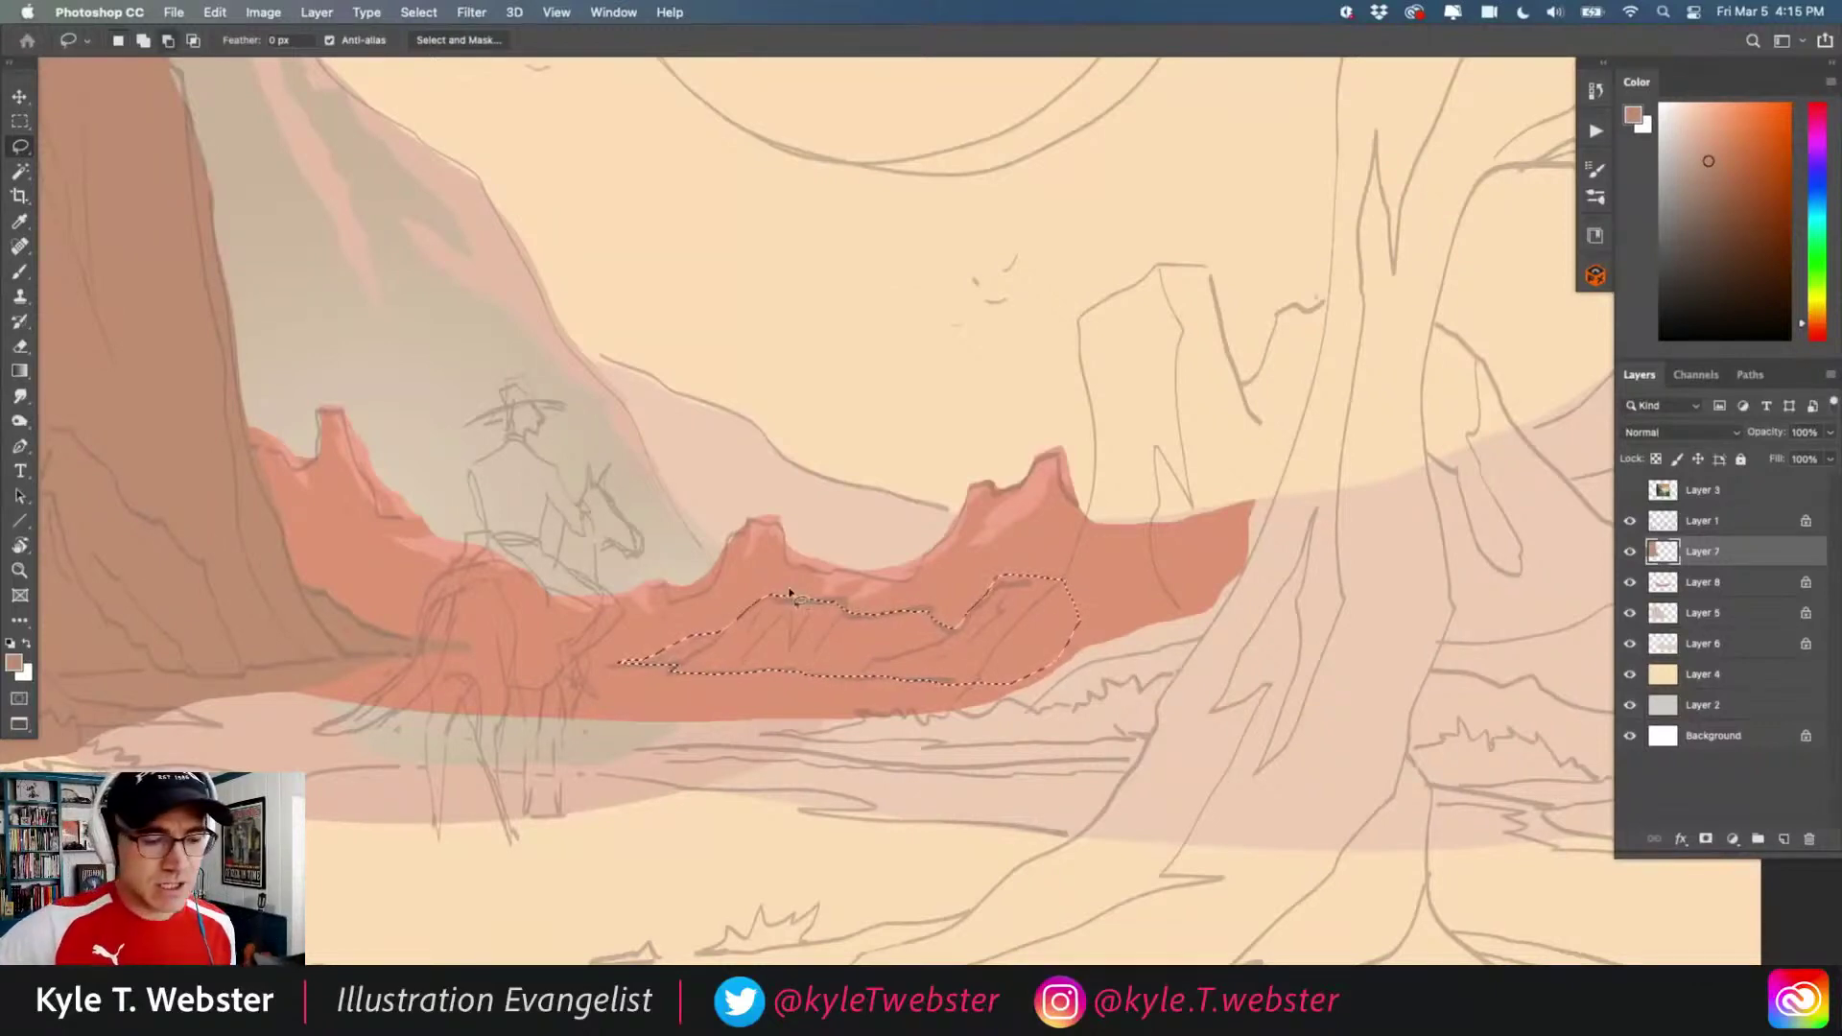
{"action": "key", "text": "super+d"}
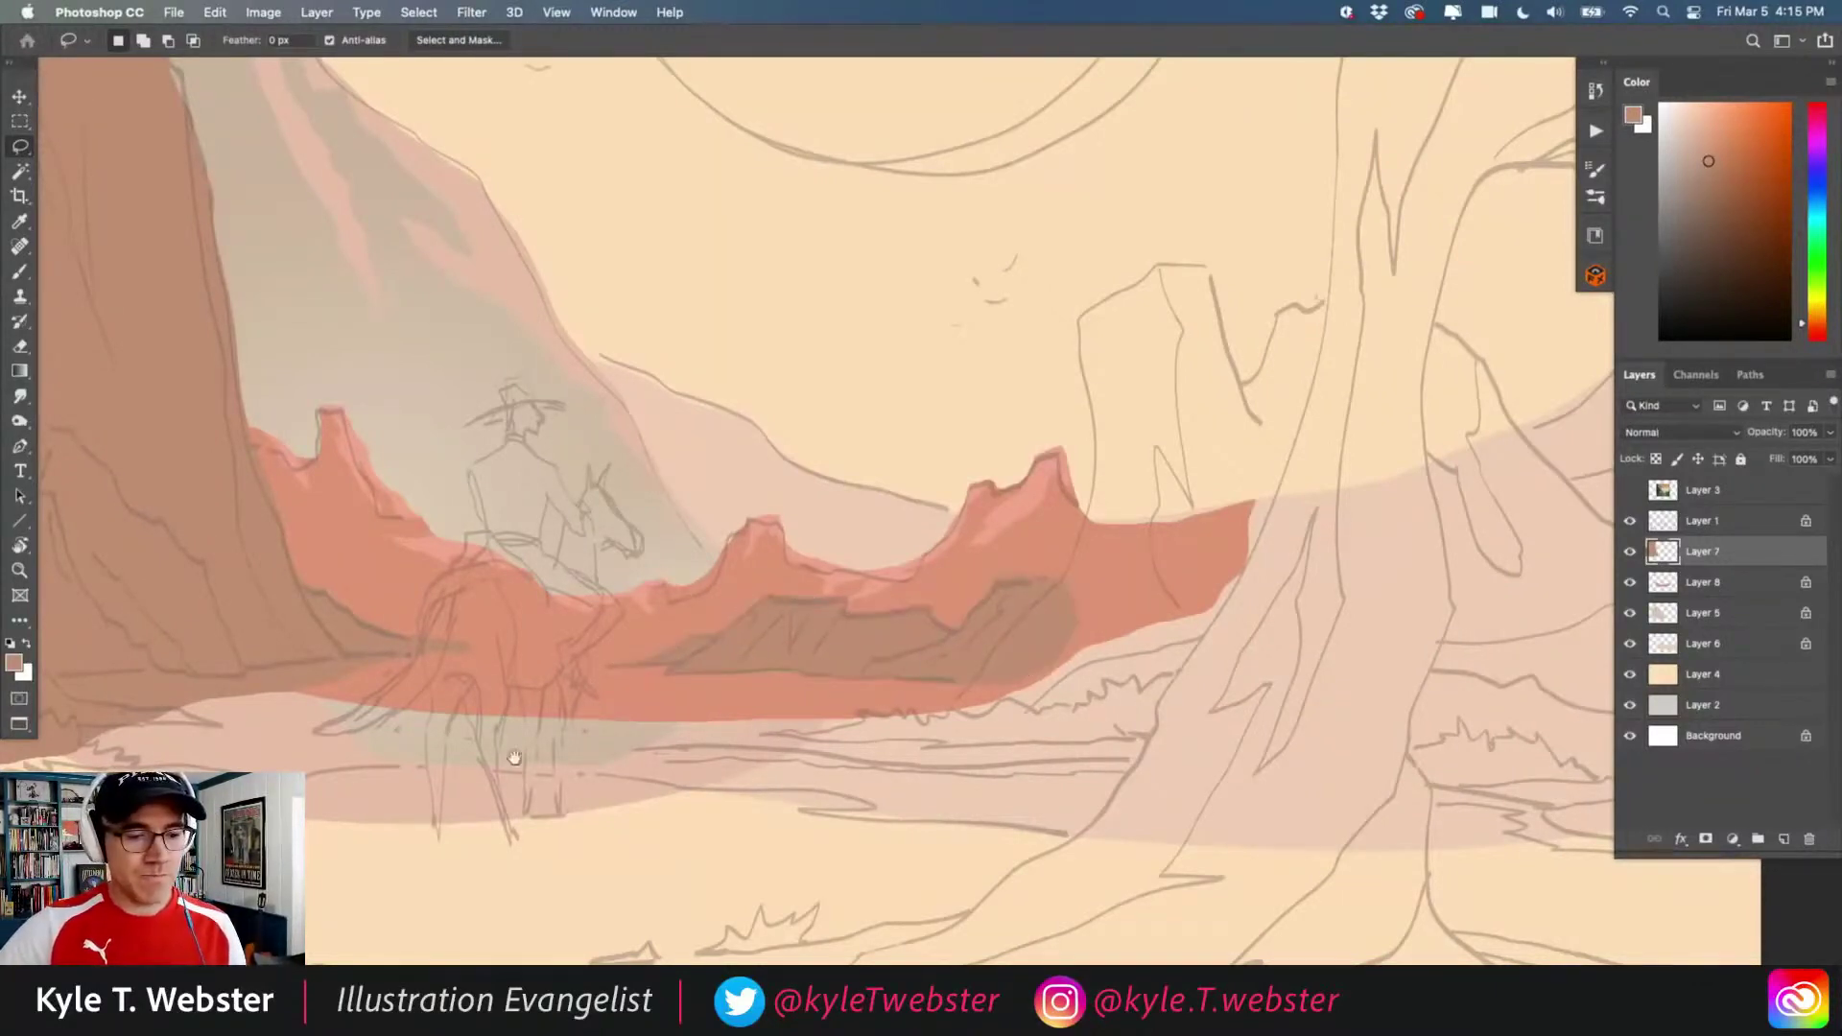
- Examine how the brown cliff foot and low outcrop sit against the red ridge and the sketch
{"action": "scroll", "coordinate": [502, 771], "scroll_direction": "down", "scroll_amount": 3}
{"action": "left_click_drag", "start_coordinate": [404, 781], "coordinate": [441, 749]}
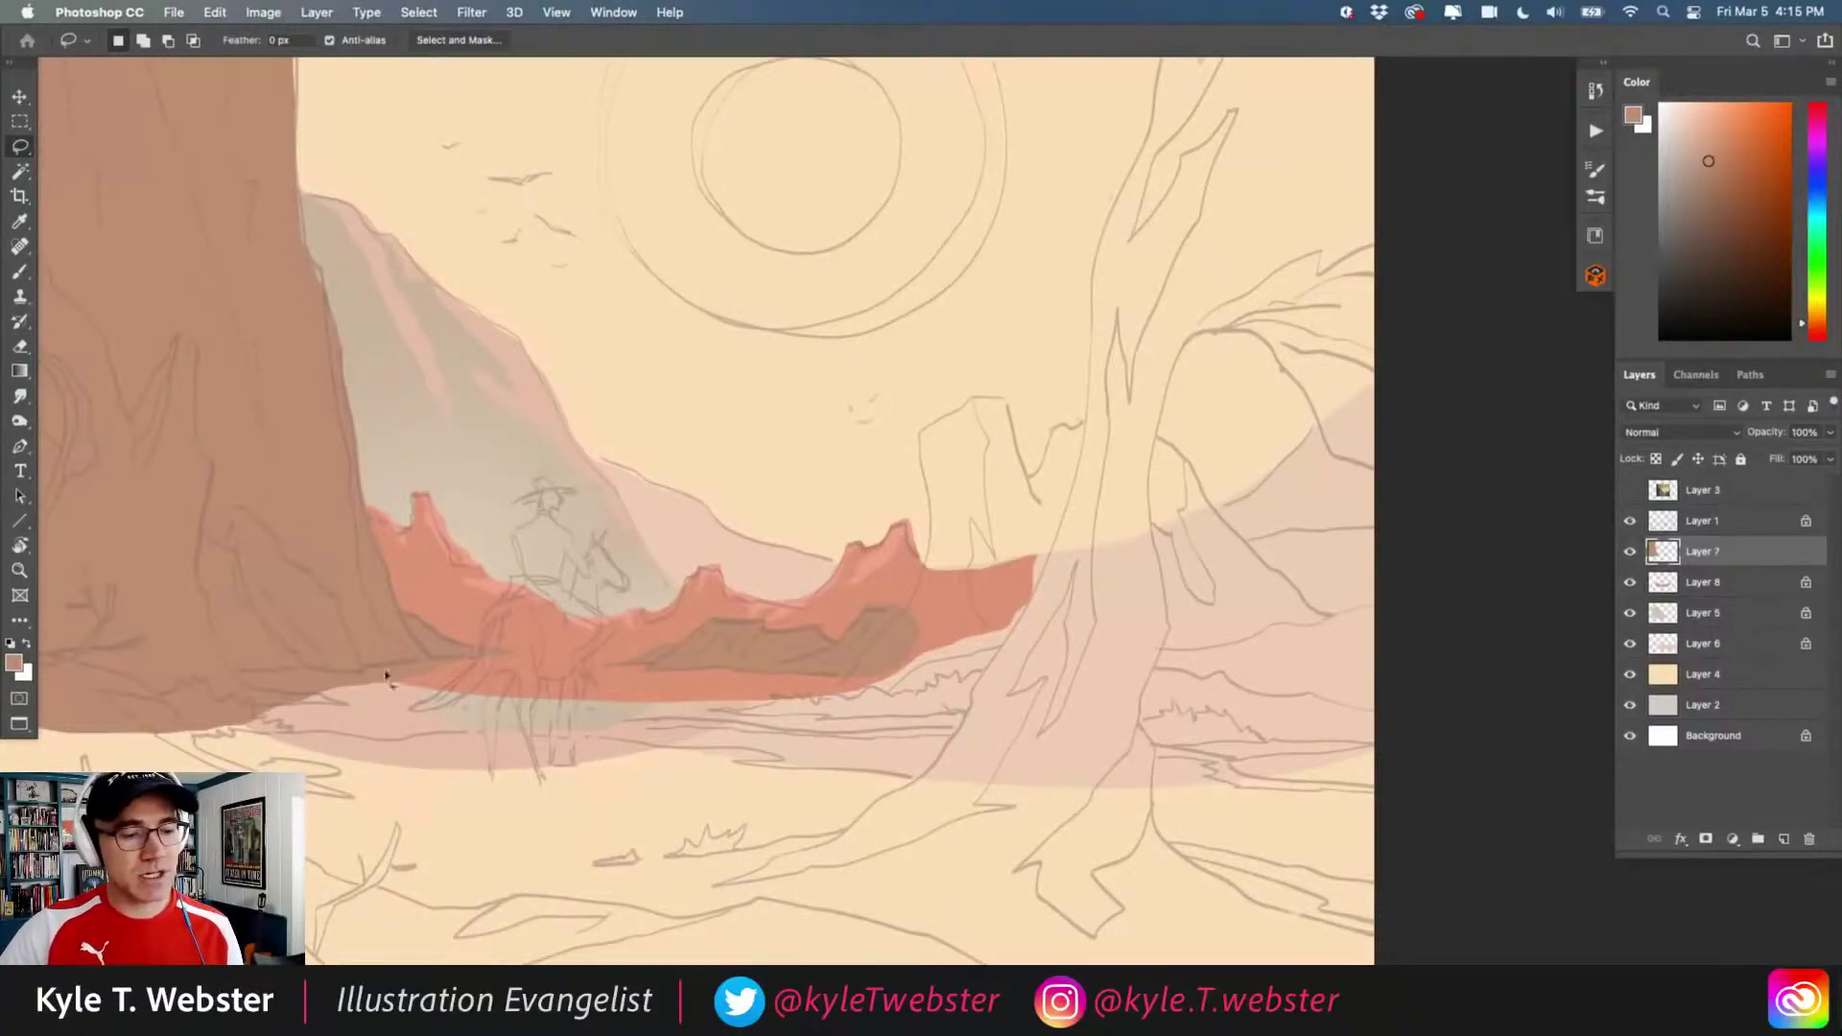
{"action": "left_click_drag", "start_coordinate": [380, 683], "coordinate": [415, 686]}
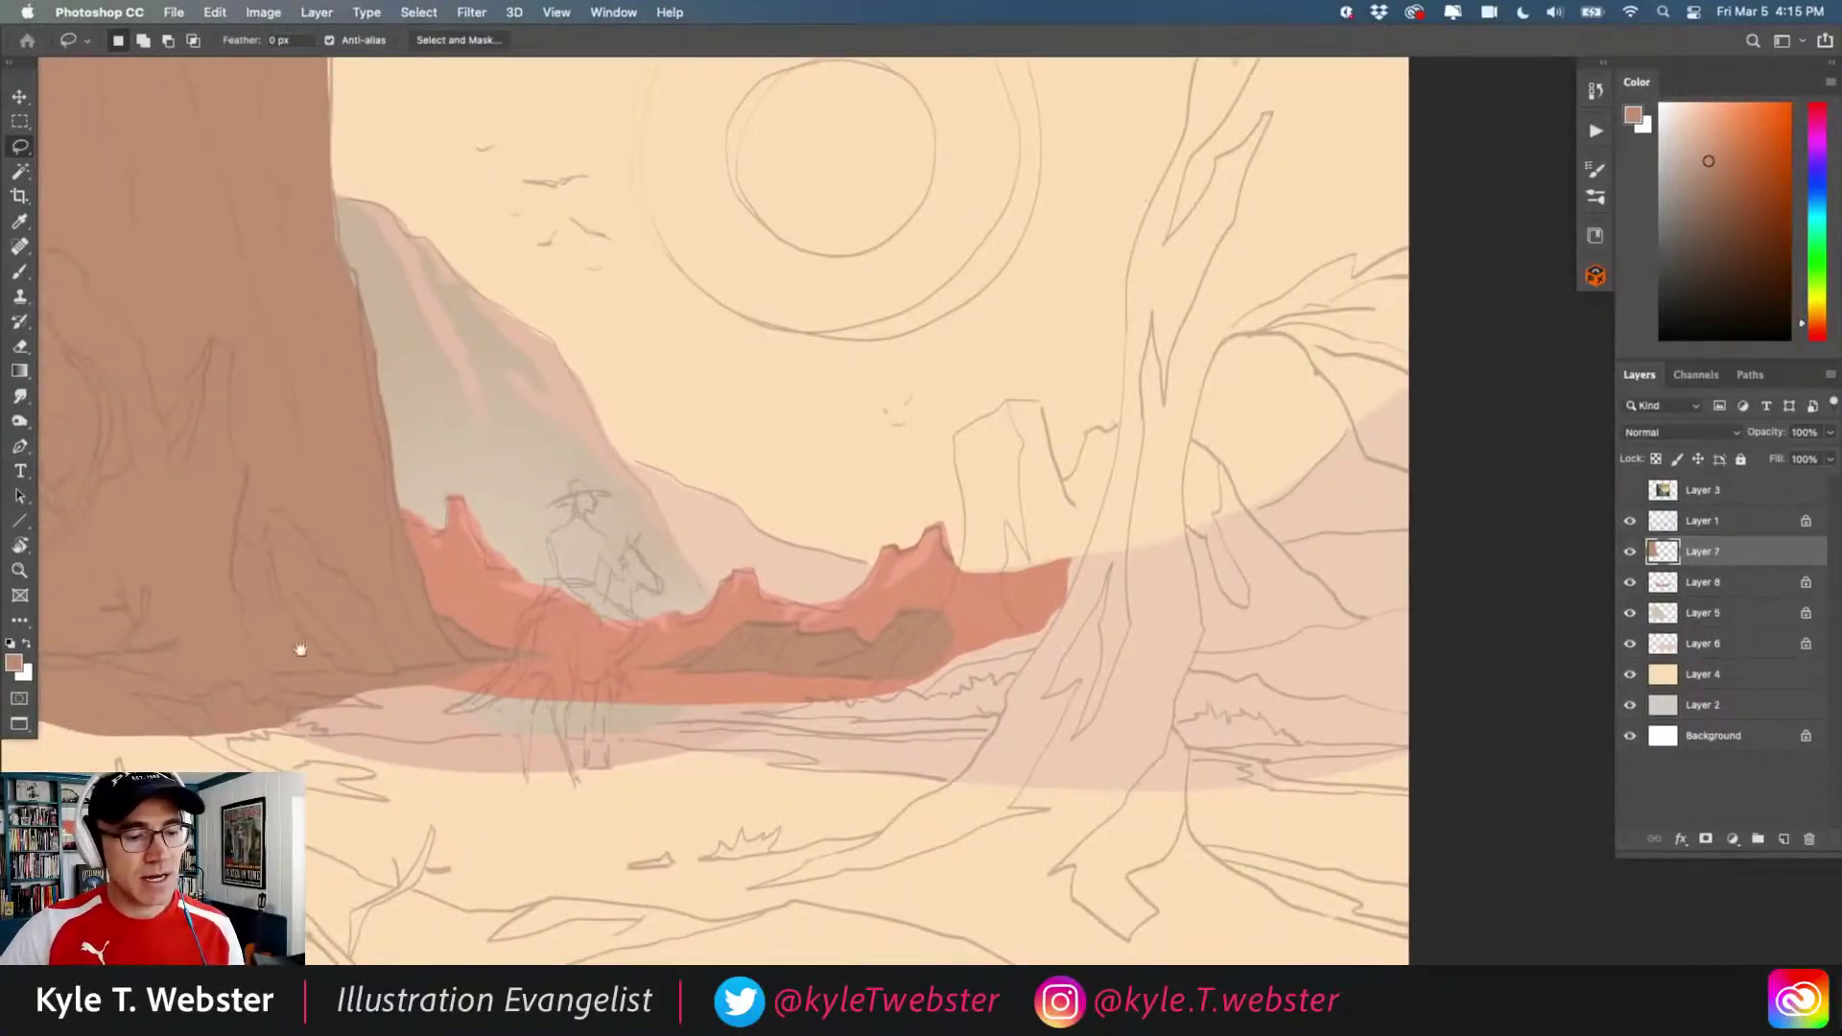
{"action": "left_click_drag", "start_coordinate": [292, 740], "coordinate": [318, 743]}
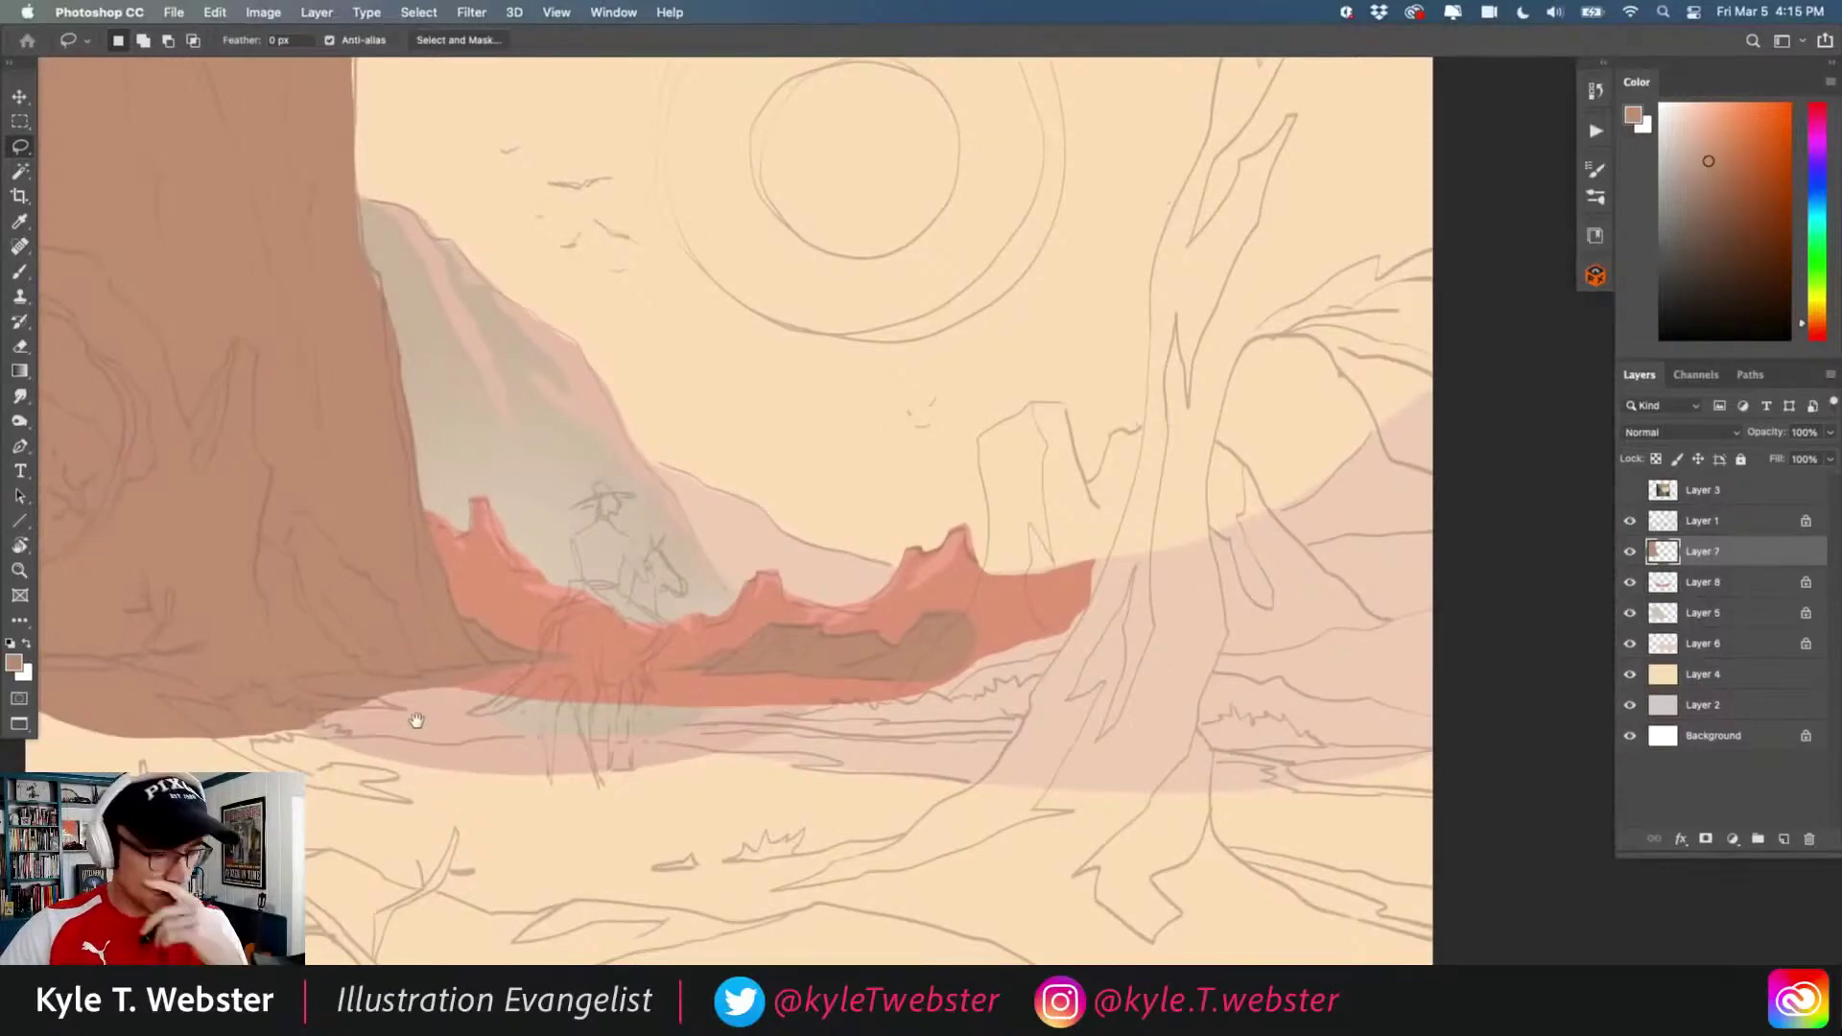
{"action": "left_click_drag", "start_coordinate": [834, 624], "coordinate": [658, 642]}
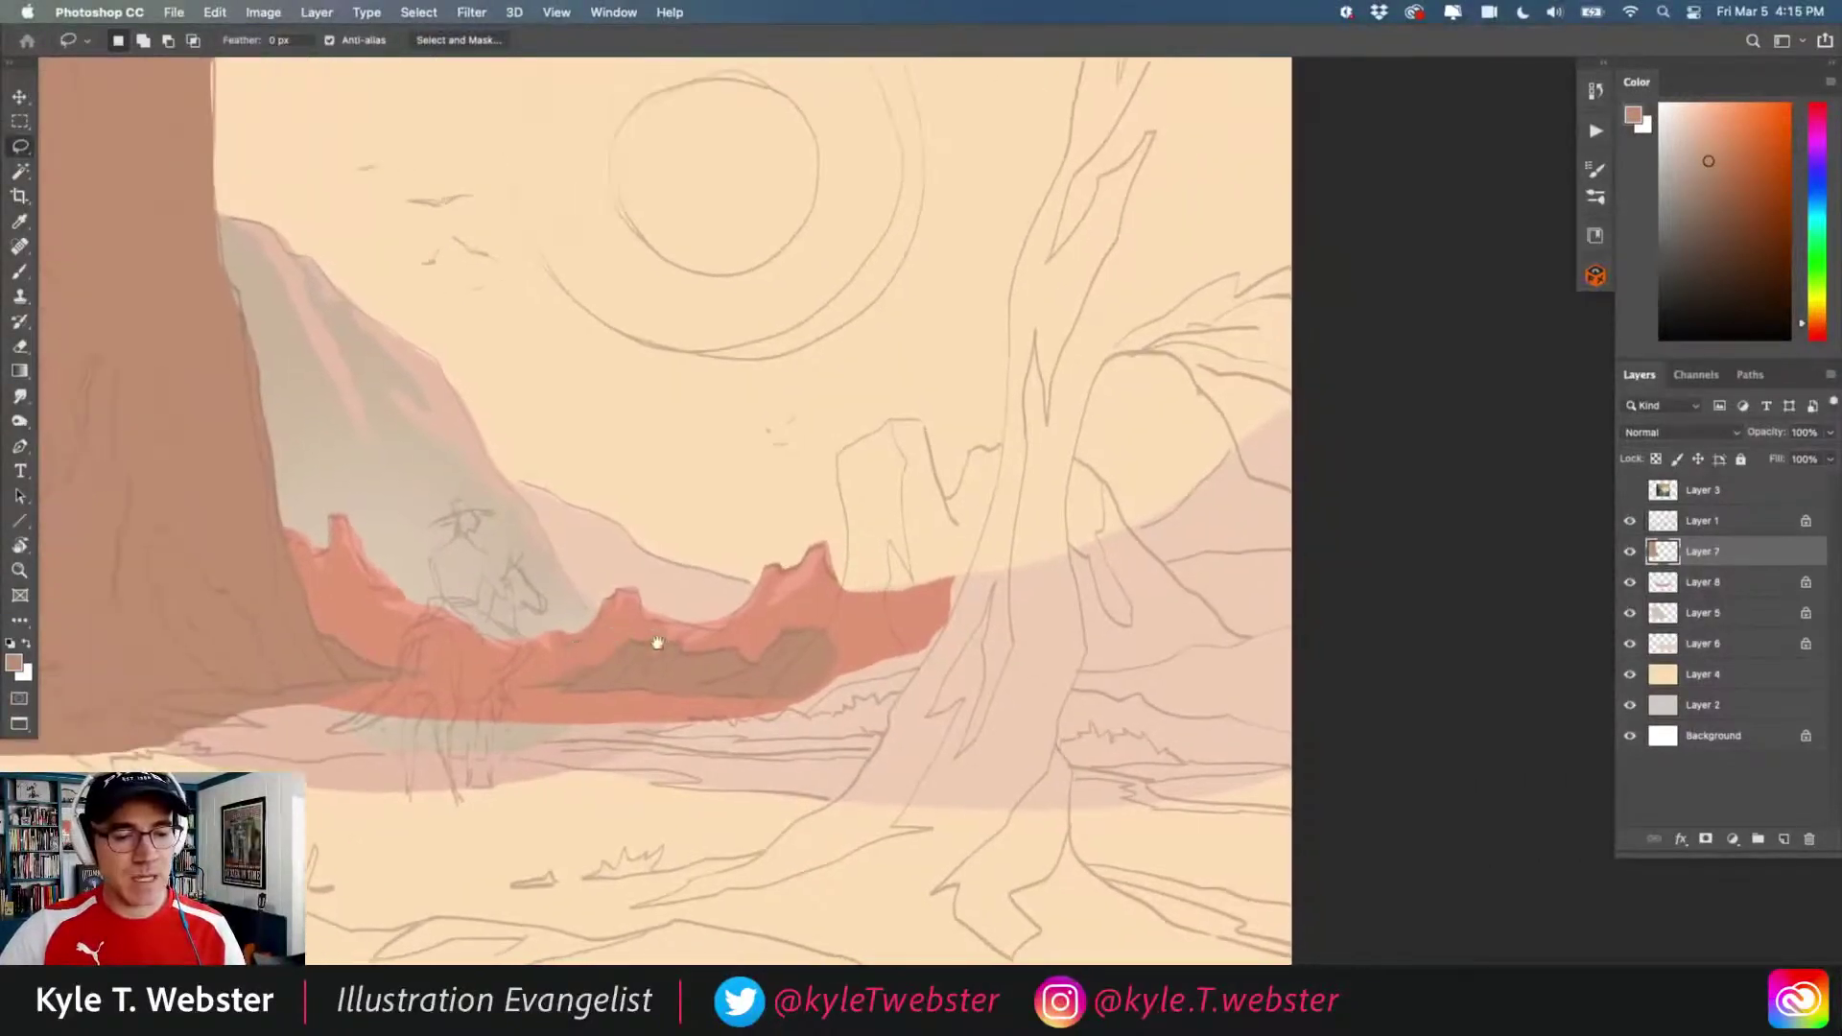
{"action": "scroll", "coordinate": [732, 664], "scroll_direction": "up", "scroll_amount": 2}
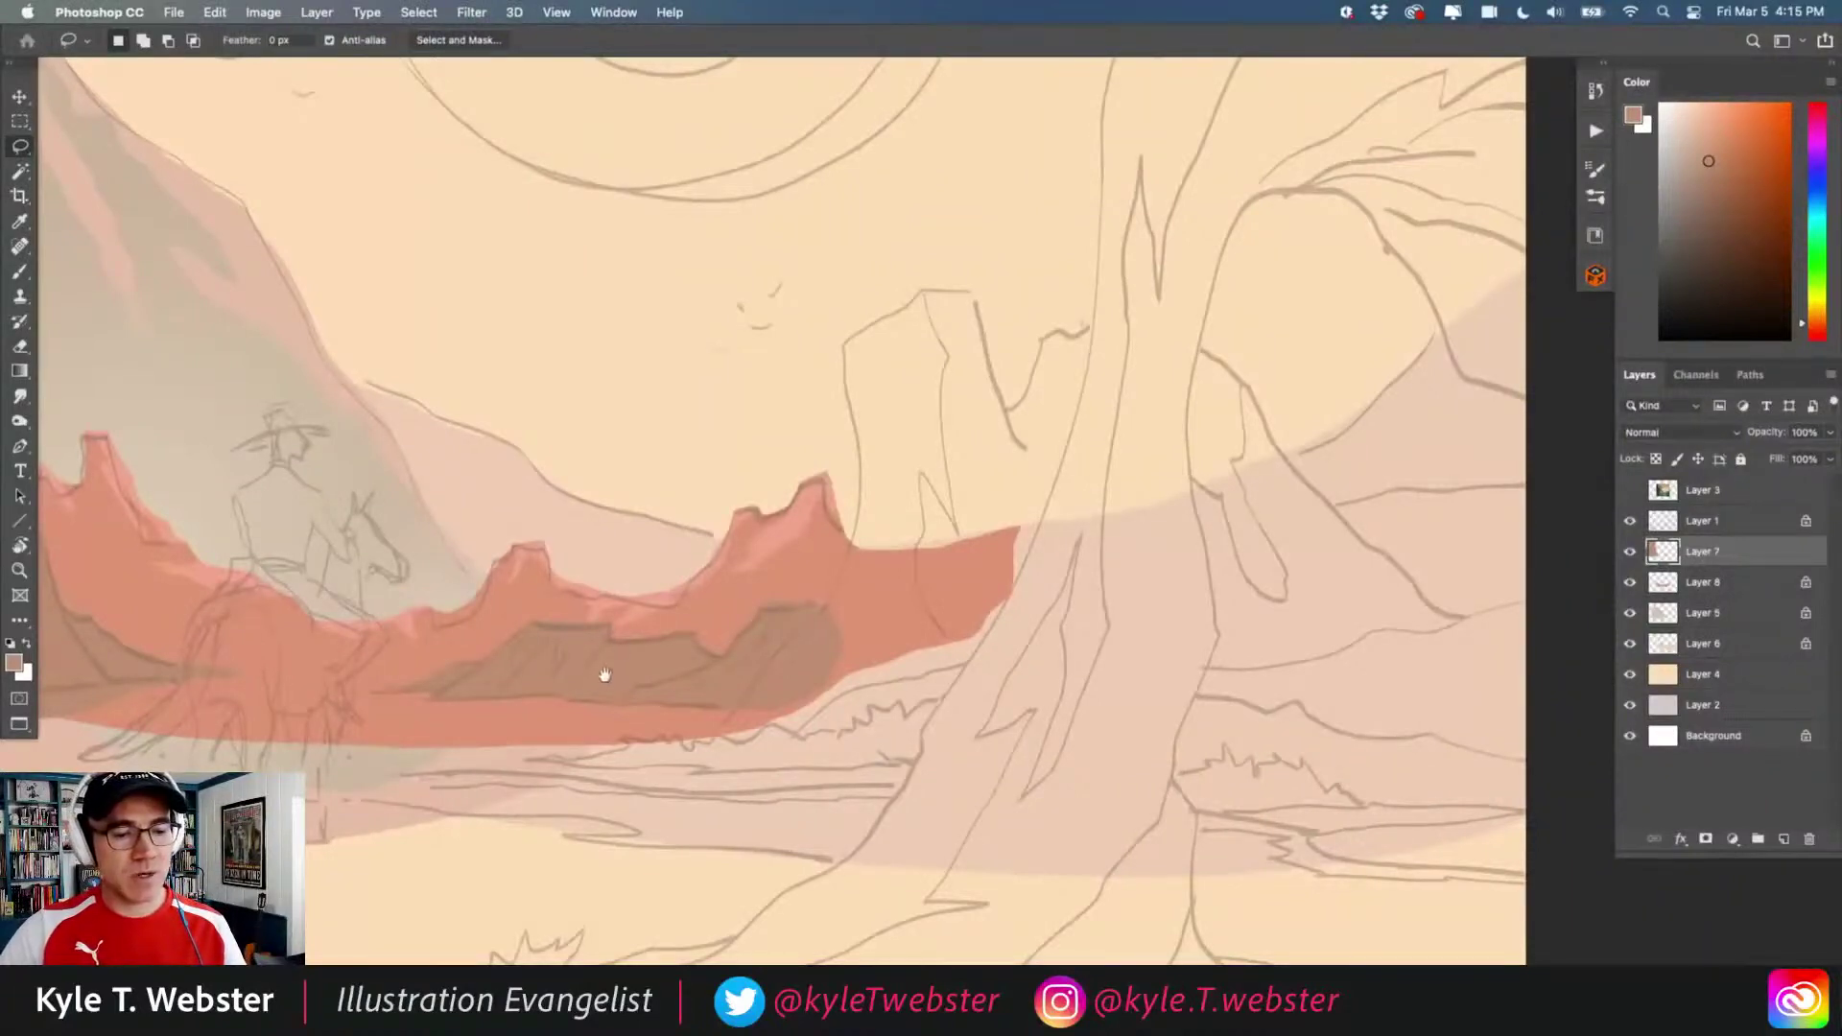
{"action": "scroll", "coordinate": [604, 675], "scroll_direction": "down", "scroll_amount": 2}
{"action": "left_click_drag", "start_coordinate": [600, 670], "coordinate": [695, 669]}
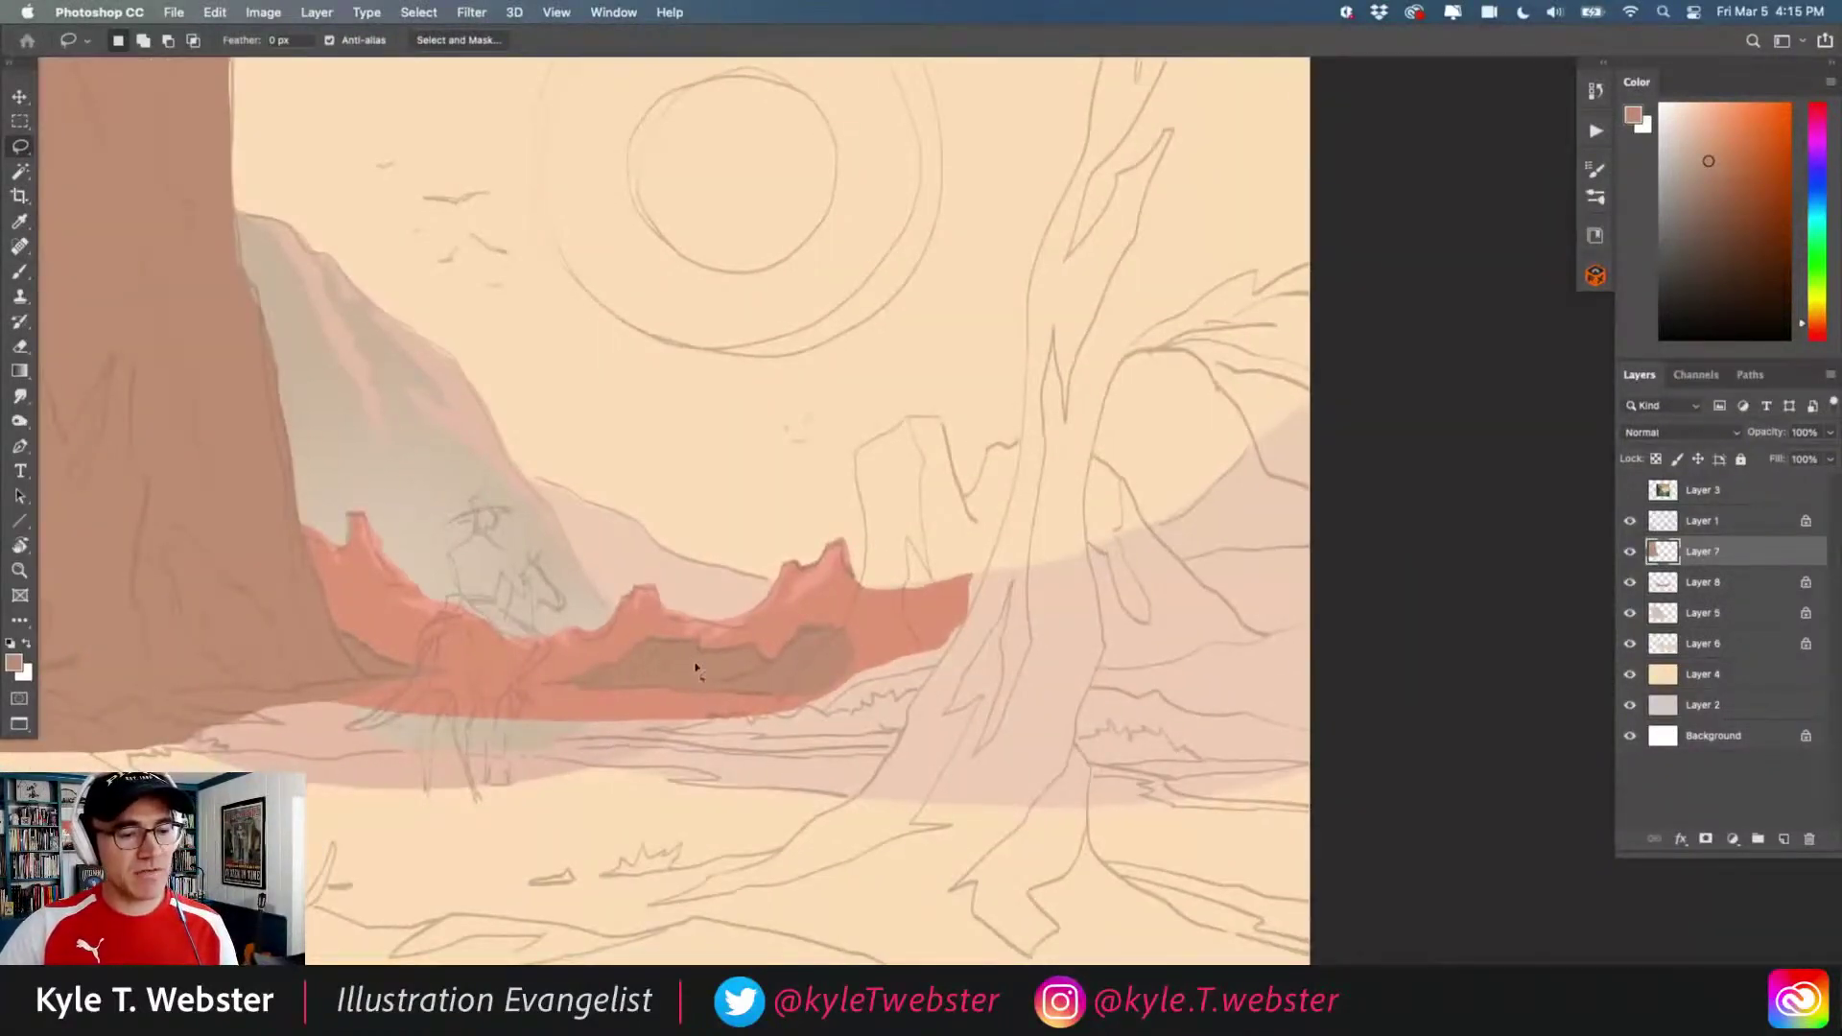
{"action": "left_click_drag", "start_coordinate": [345, 677], "coordinate": [444, 680]}
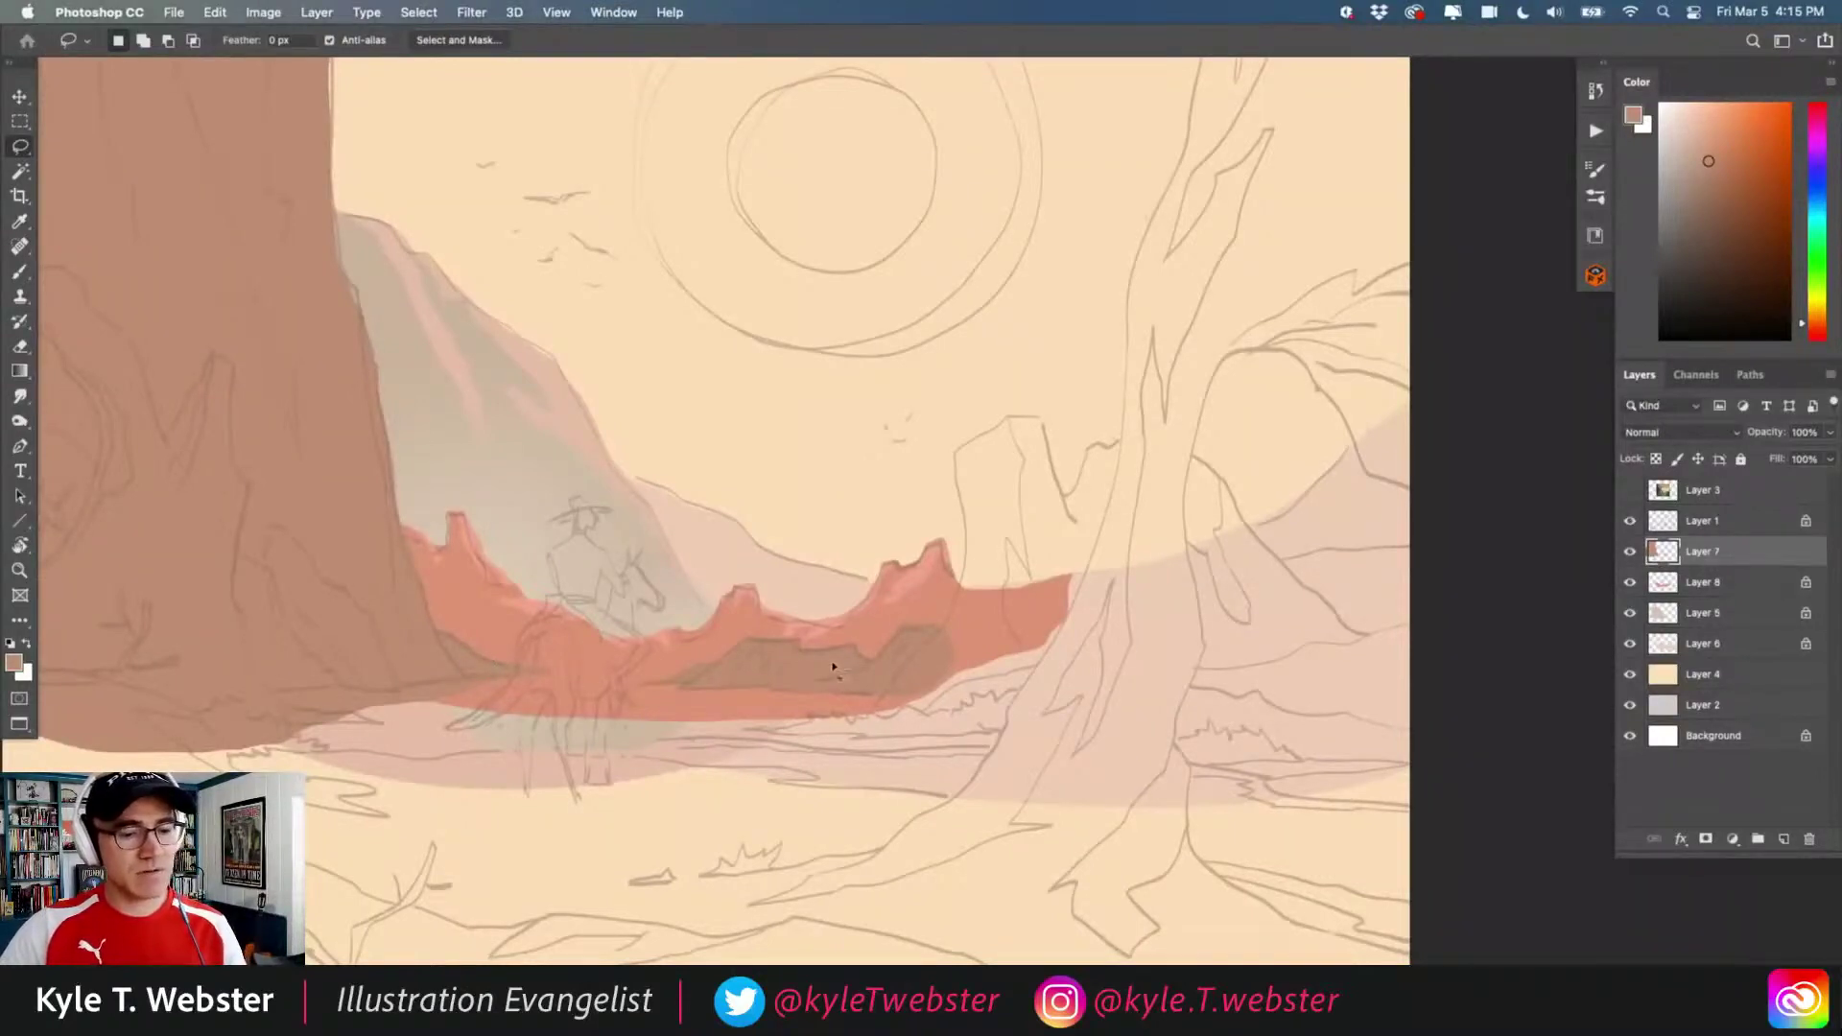
- Lasso the large butte behind the tree, fill it with a darker reddish brown on a new layer above Layer 7, and deselect
{"action": "scroll", "coordinate": [832, 665], "scroll_direction": "right", "scroll_amount": 4}
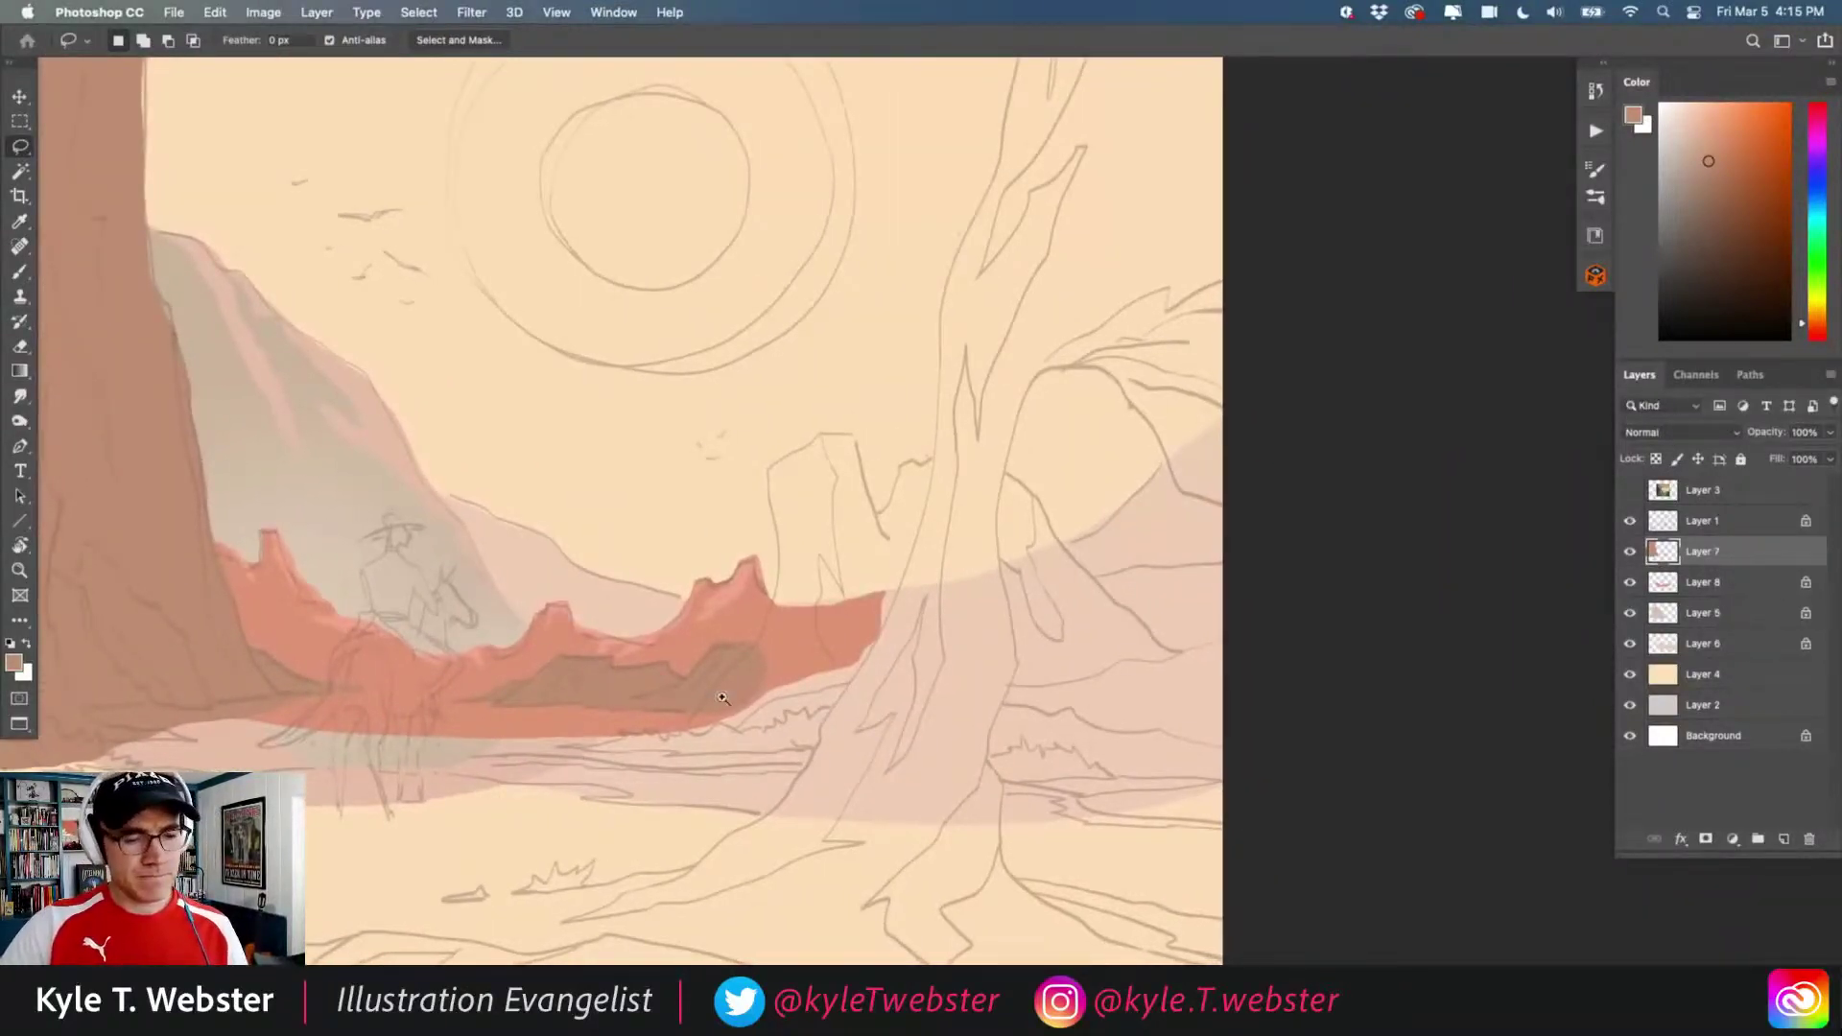
{"action": "left_click", "coordinate": [722, 697], "text": "ctrl"}
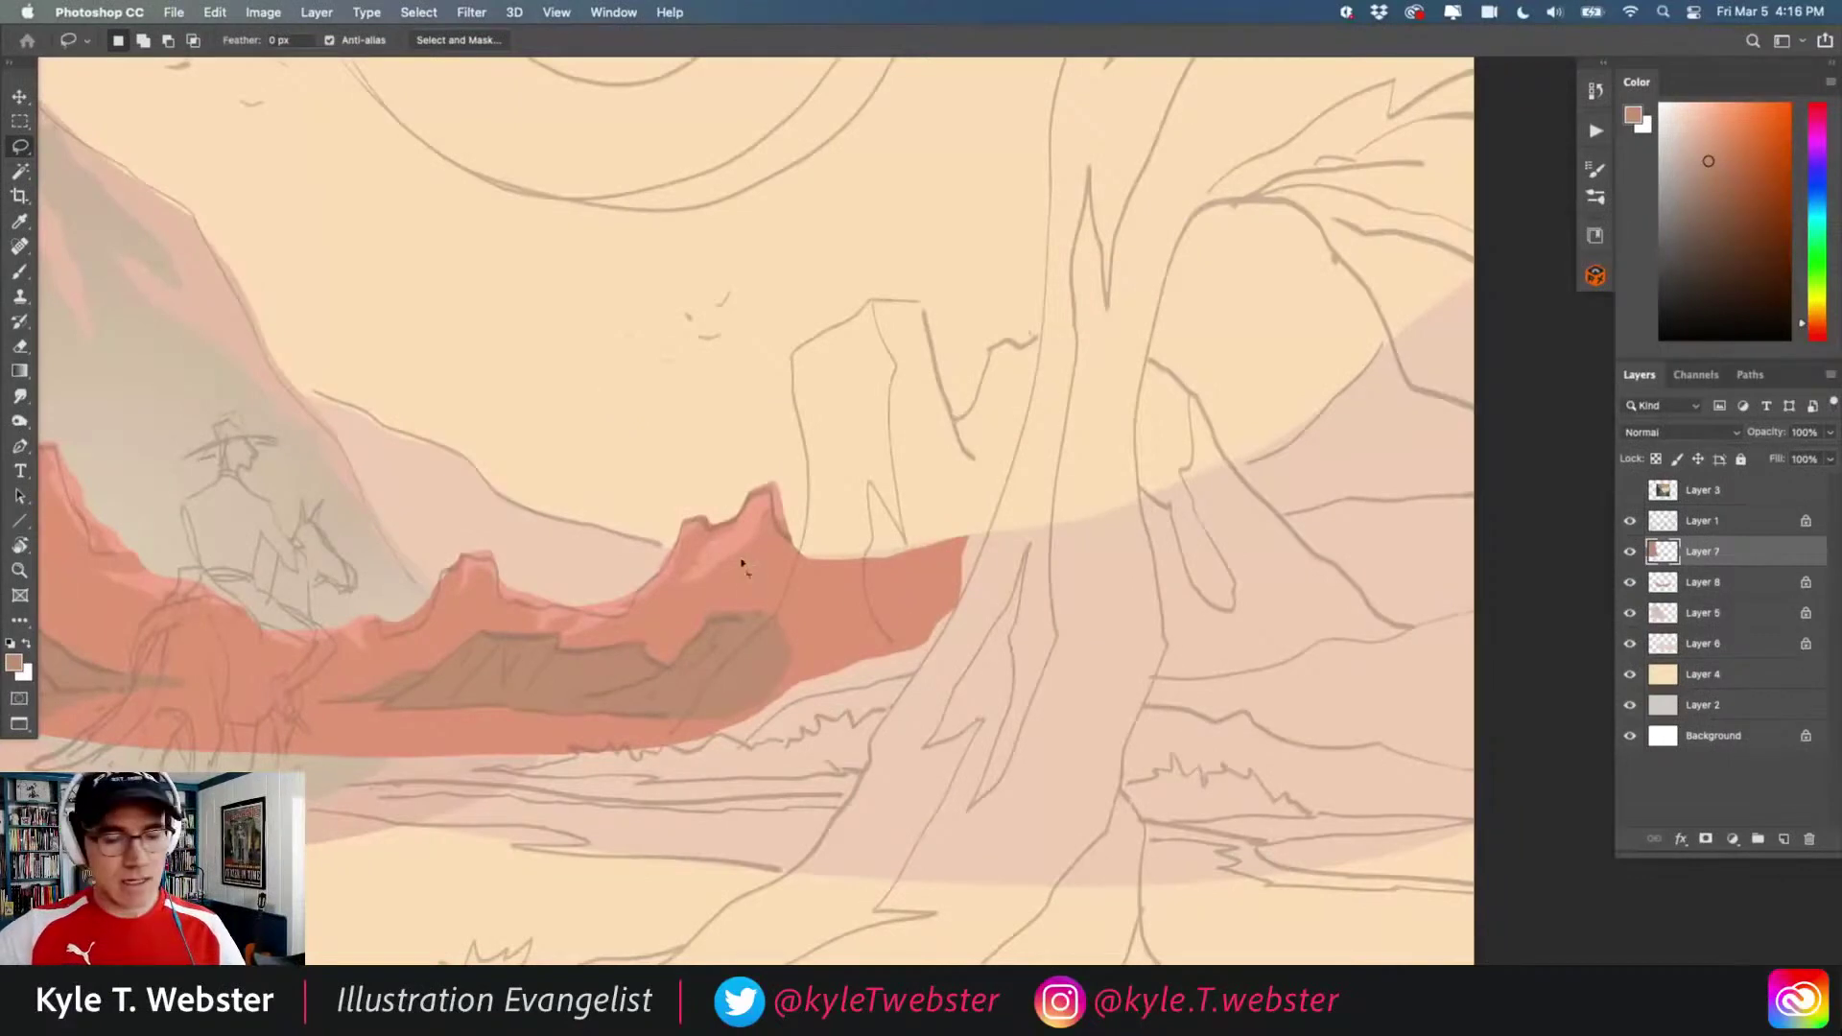
{"action": "mouse_move", "coordinate": [613, 758]}
{"action": "left_mouse_down"}
{"action": "mouse_move", "coordinate": [682, 715]}
{"action": "mouse_move", "coordinate": [783, 582]}
{"action": "mouse_move", "coordinate": [806, 478]}
{"action": "mouse_move", "coordinate": [794, 359]}
{"action": "mouse_move", "coordinate": [878, 285]}
{"action": "mouse_move", "coordinate": [922, 316]}
{"action": "mouse_move", "coordinate": [961, 440]}
{"action": "mouse_move", "coordinate": [1012, 353]}
{"action": "mouse_move", "coordinate": [1146, 361]}
{"action": "mouse_move", "coordinate": [1443, 679]}
{"action": "mouse_move", "coordinate": [1306, 730]}
{"action": "mouse_move", "coordinate": [1013, 775]}
{"action": "mouse_move", "coordinate": [575, 767]}
{"action": "left_mouse_up"}
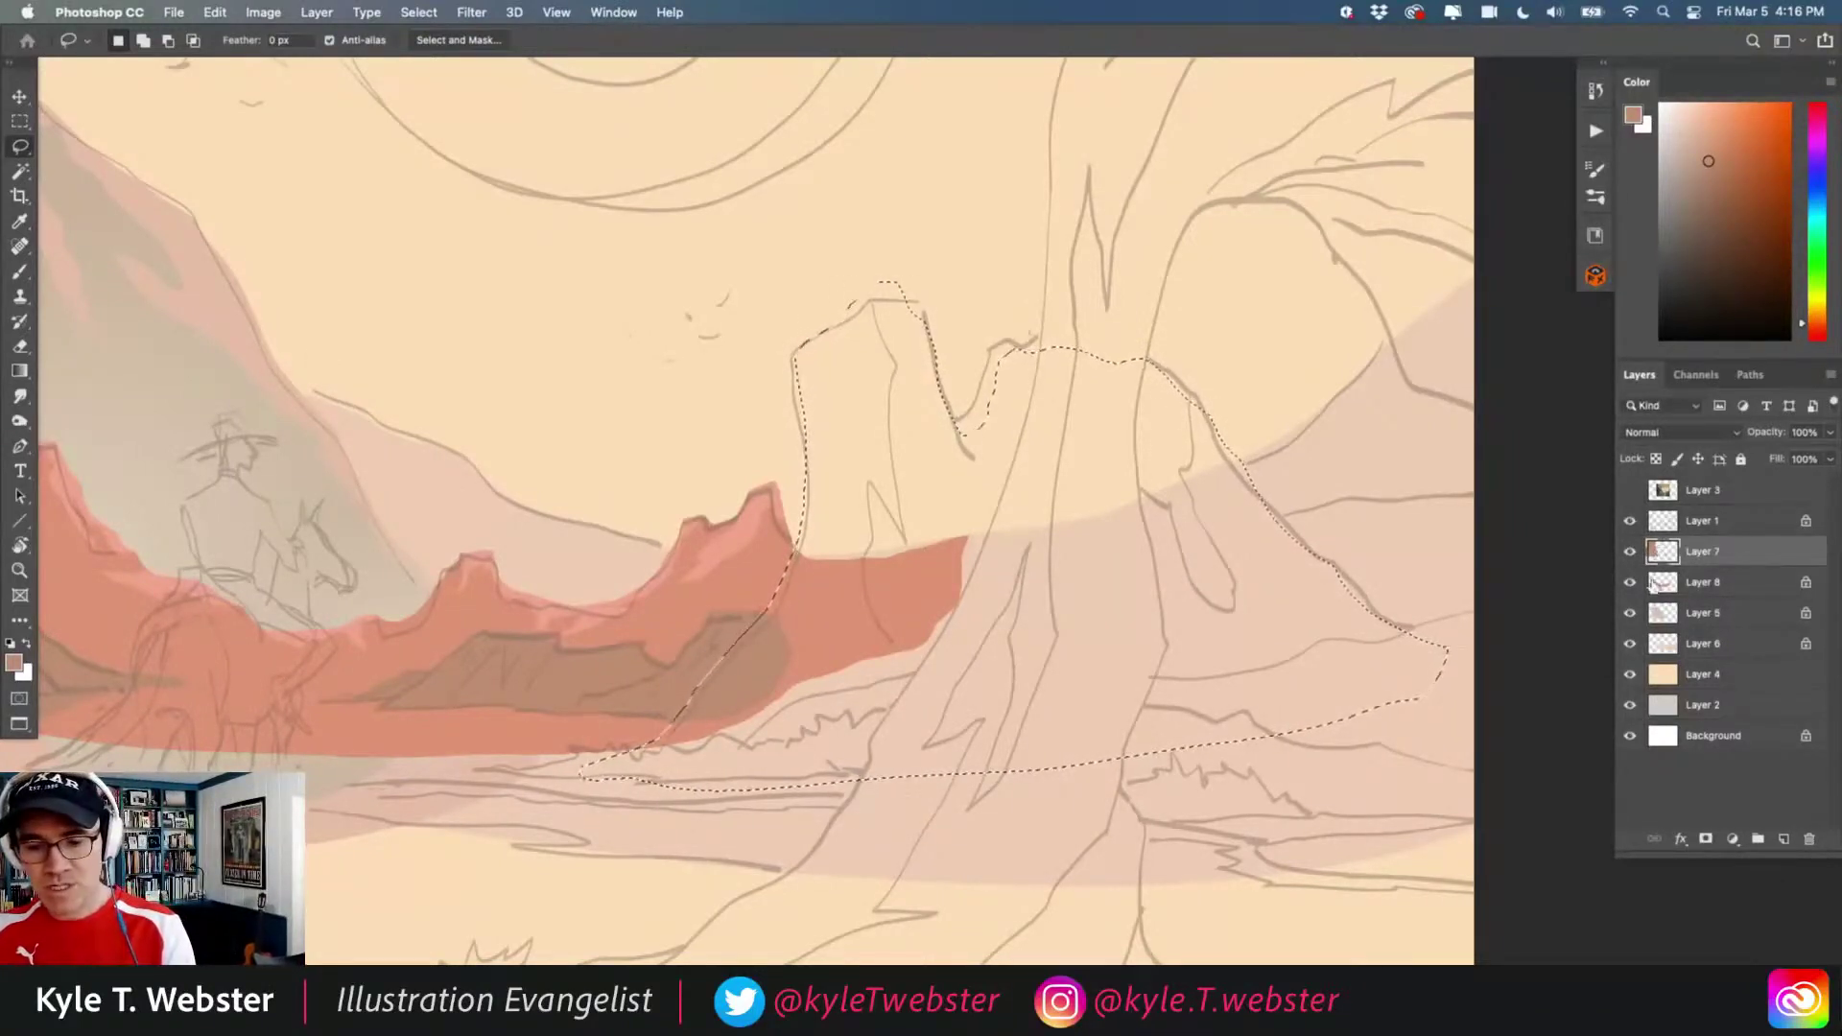
{"action": "left_click", "coordinate": [1783, 839]}
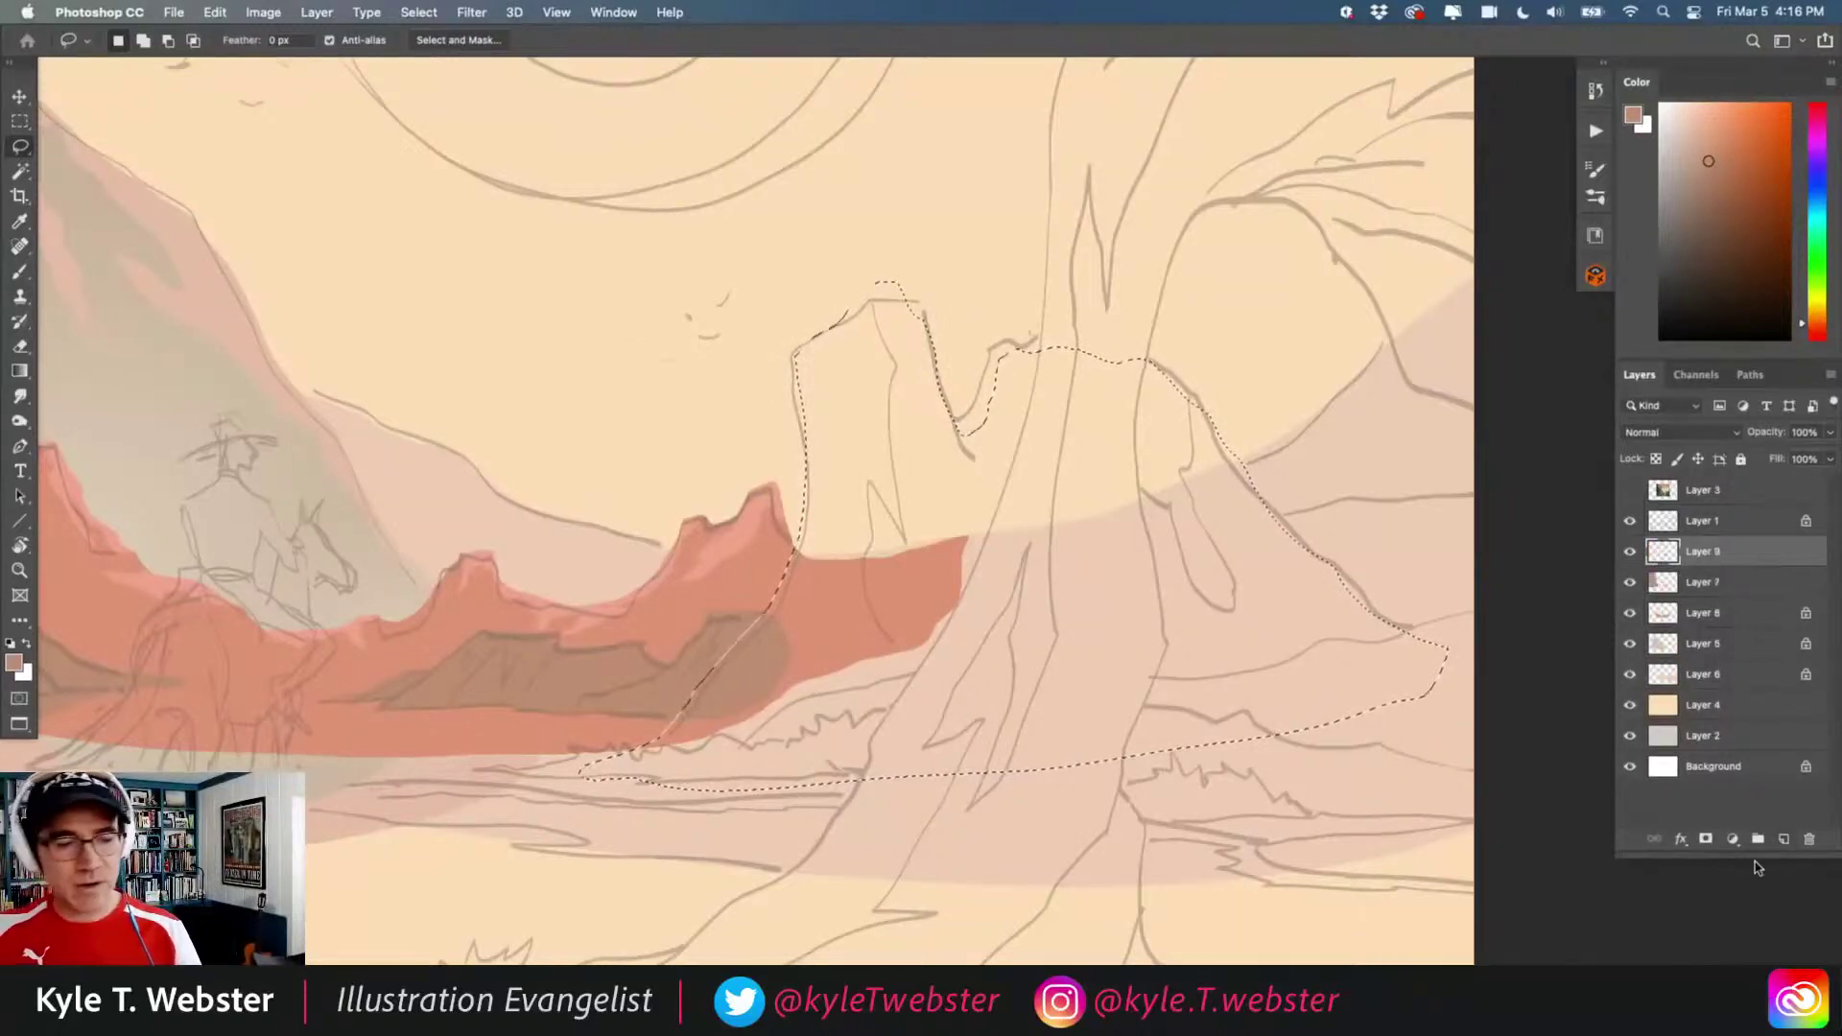
{"action": "left_click", "coordinate": [1718, 171]}
{"action": "left_click", "coordinate": [1714, 175]}
{"action": "key", "text": "alt+BackSpace"}
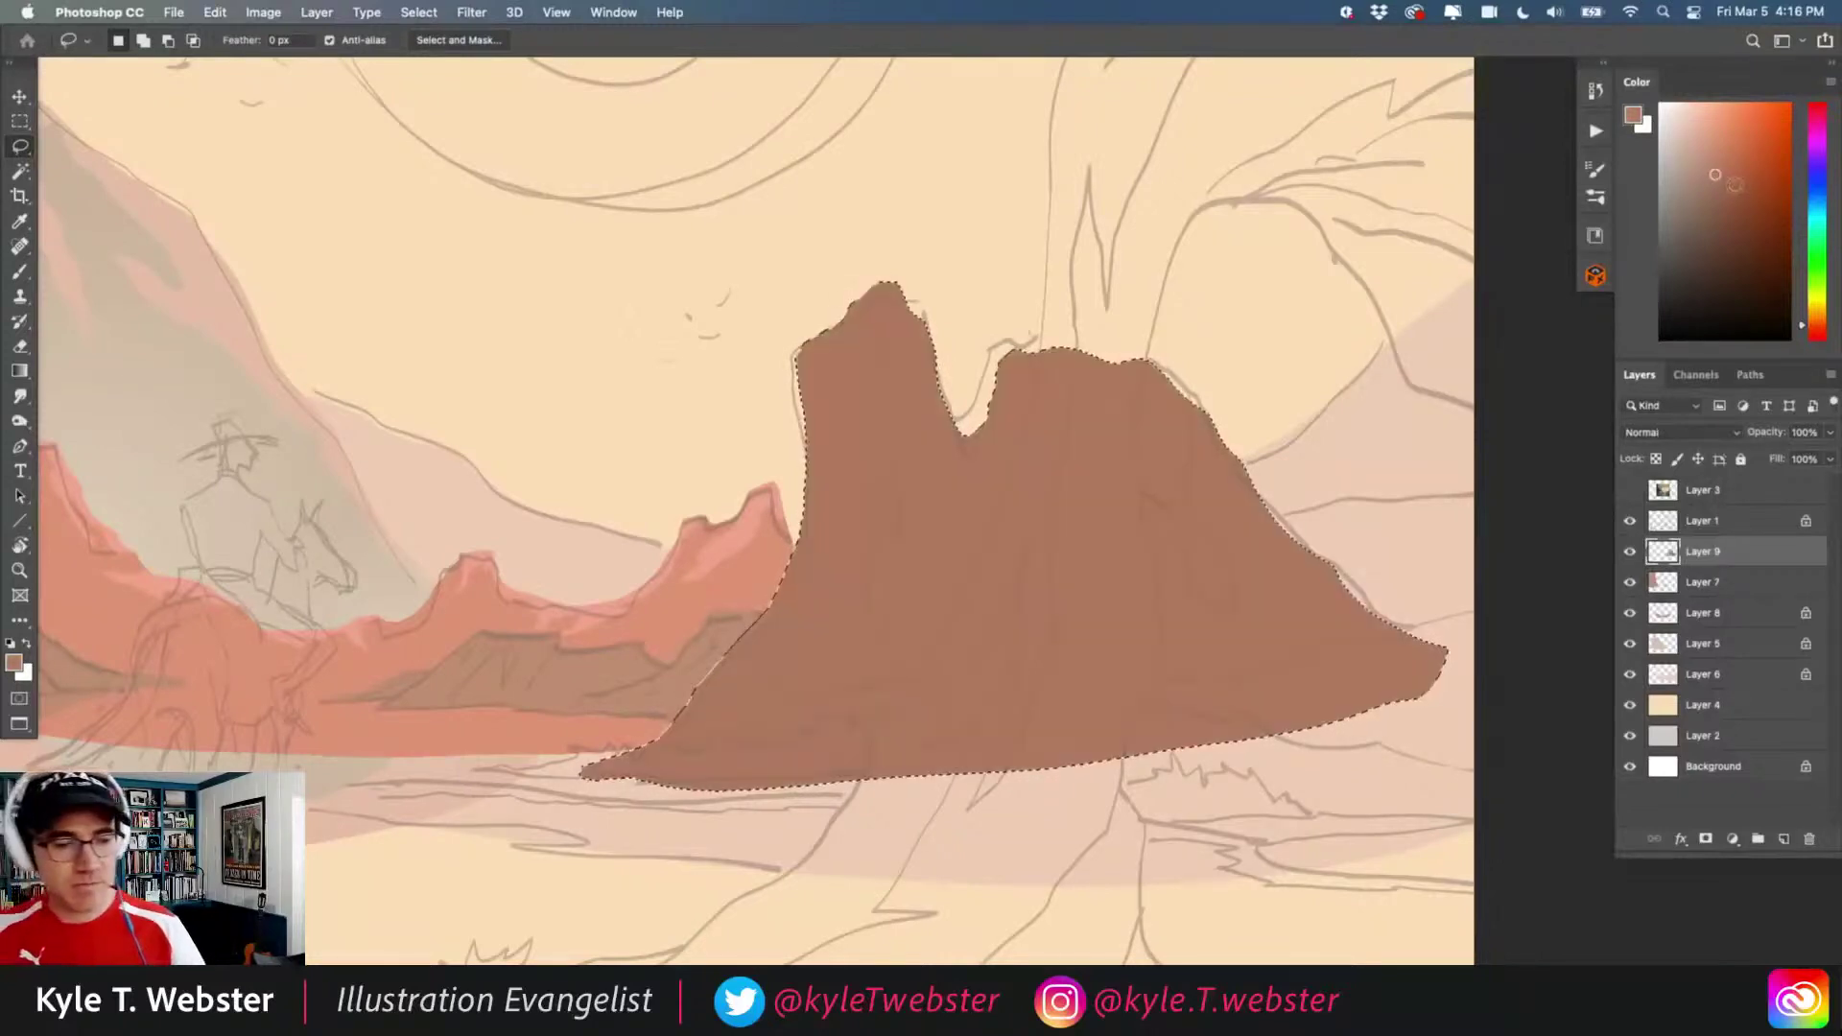
{"action": "scroll", "coordinate": [345, 835], "scroll_direction": "down", "scroll_amount": 5}
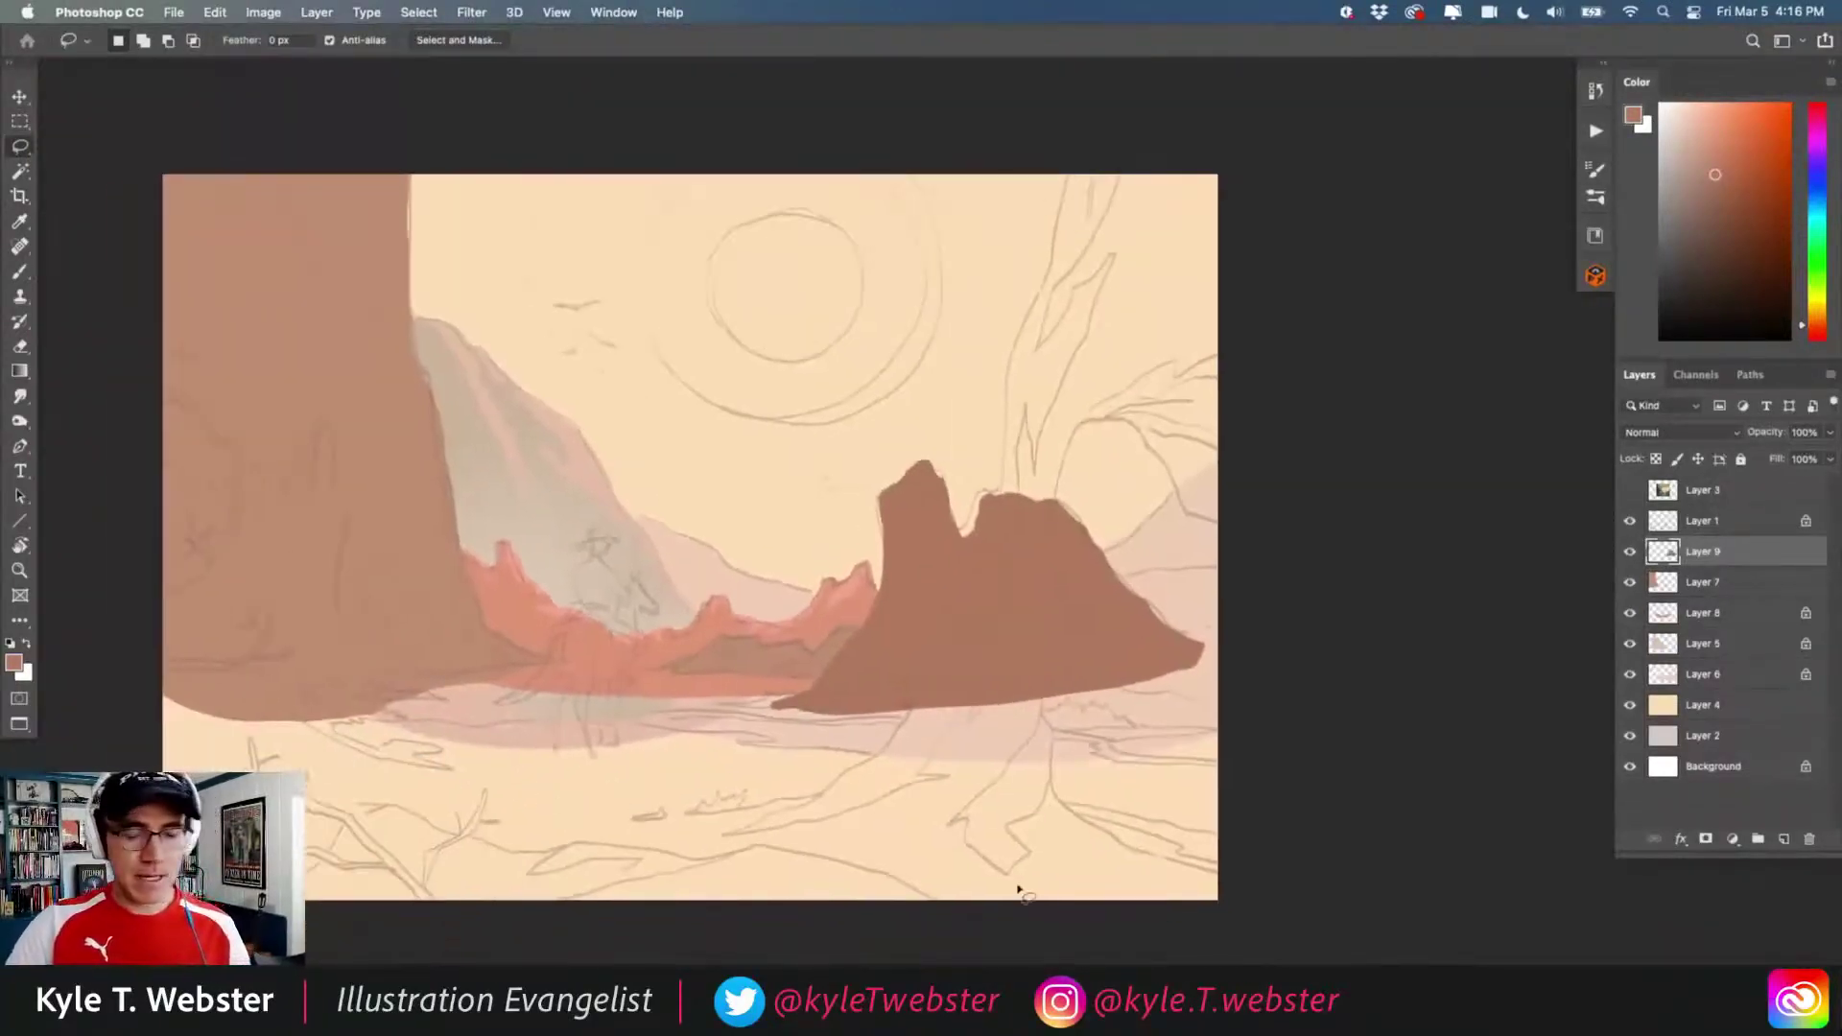
- Check the flat colour shapes with the sketch on Layer 1 temporarily hidden
{"action": "left_click", "coordinate": [1630, 520]}
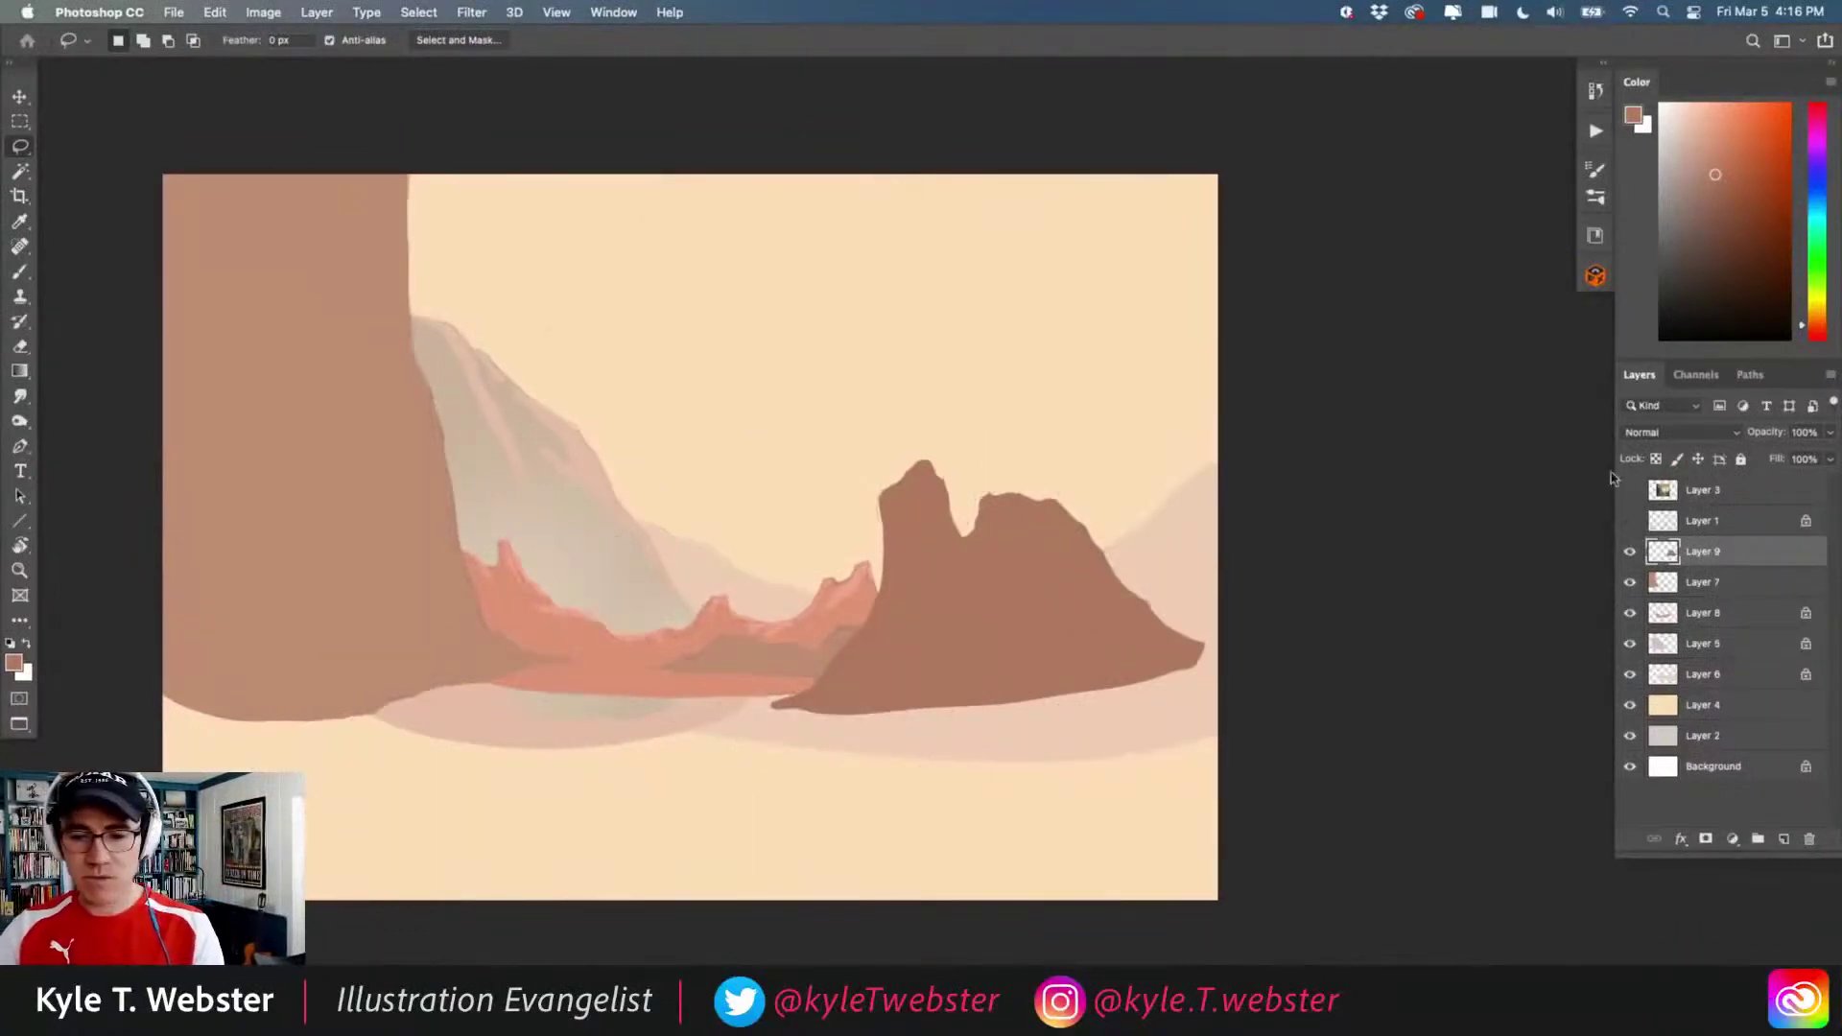
{"action": "left_click", "coordinate": [1630, 521]}
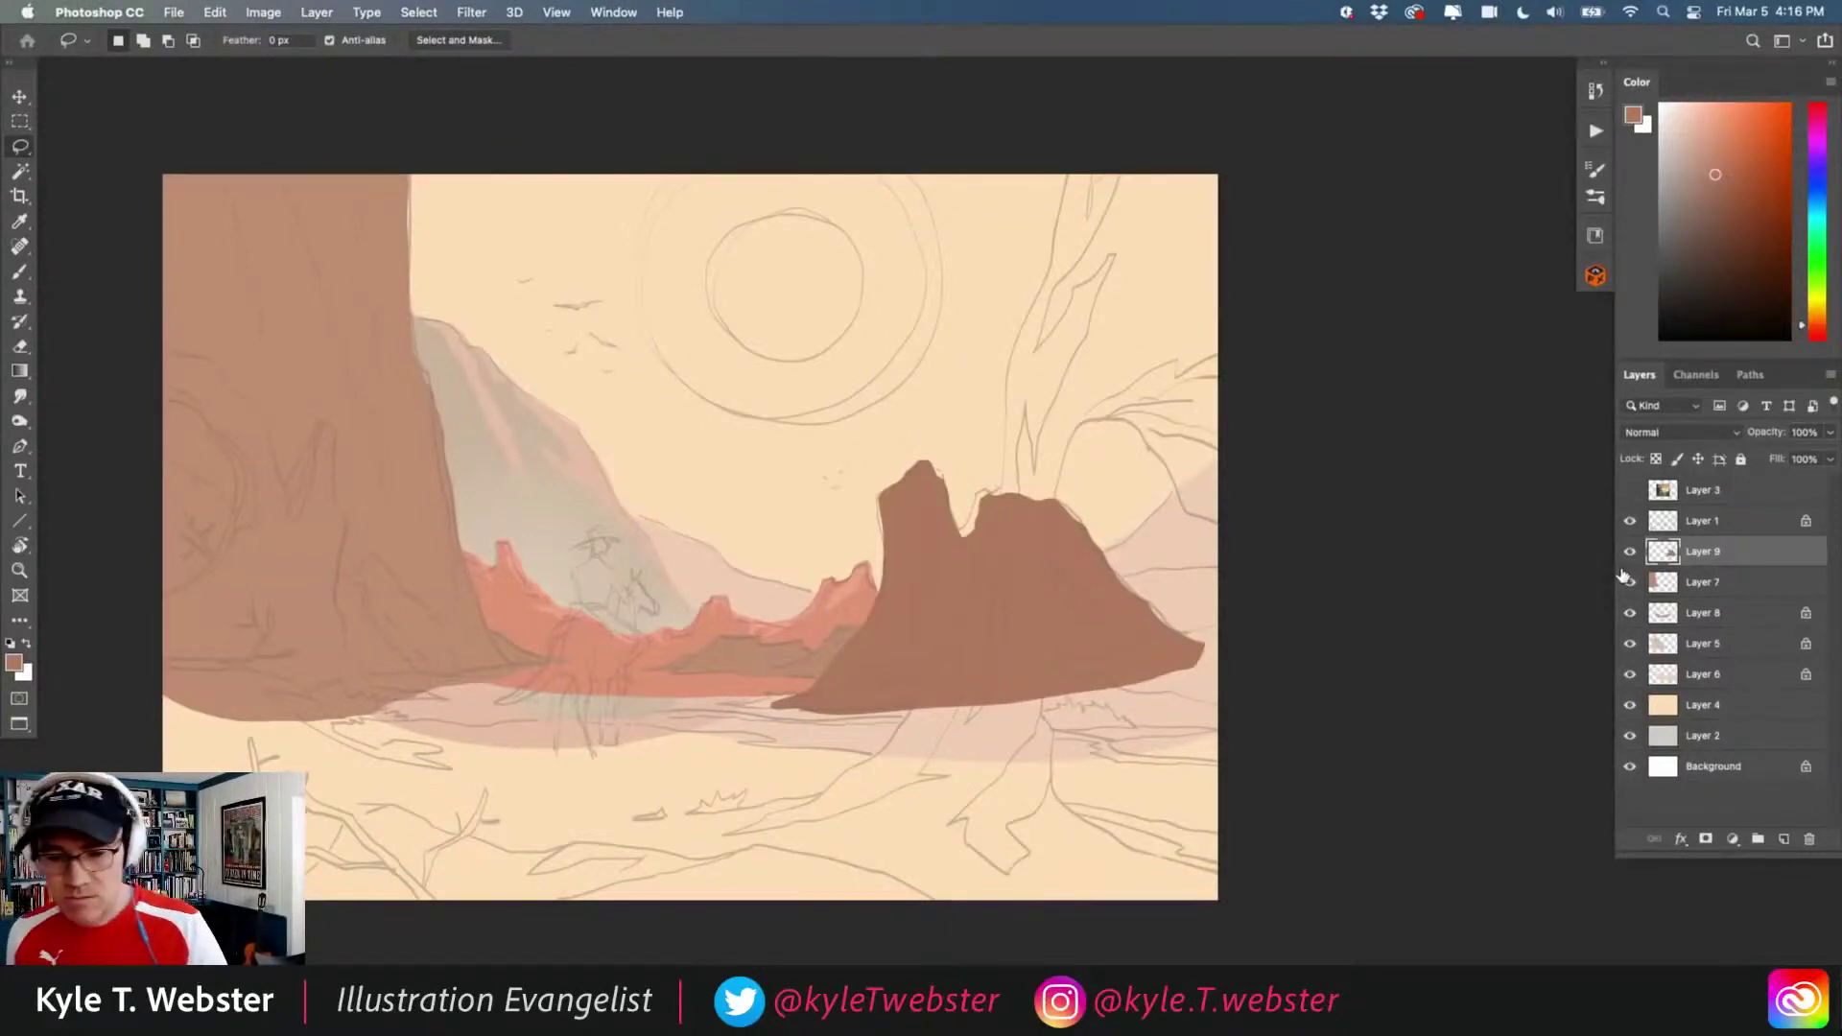
- Add a layer above Layer 3, fill it with black, and set its blend mode to Color for a greyscale view
{"action": "left_click", "coordinate": [1659, 491]}
{"action": "left_click", "coordinate": [1783, 840]}
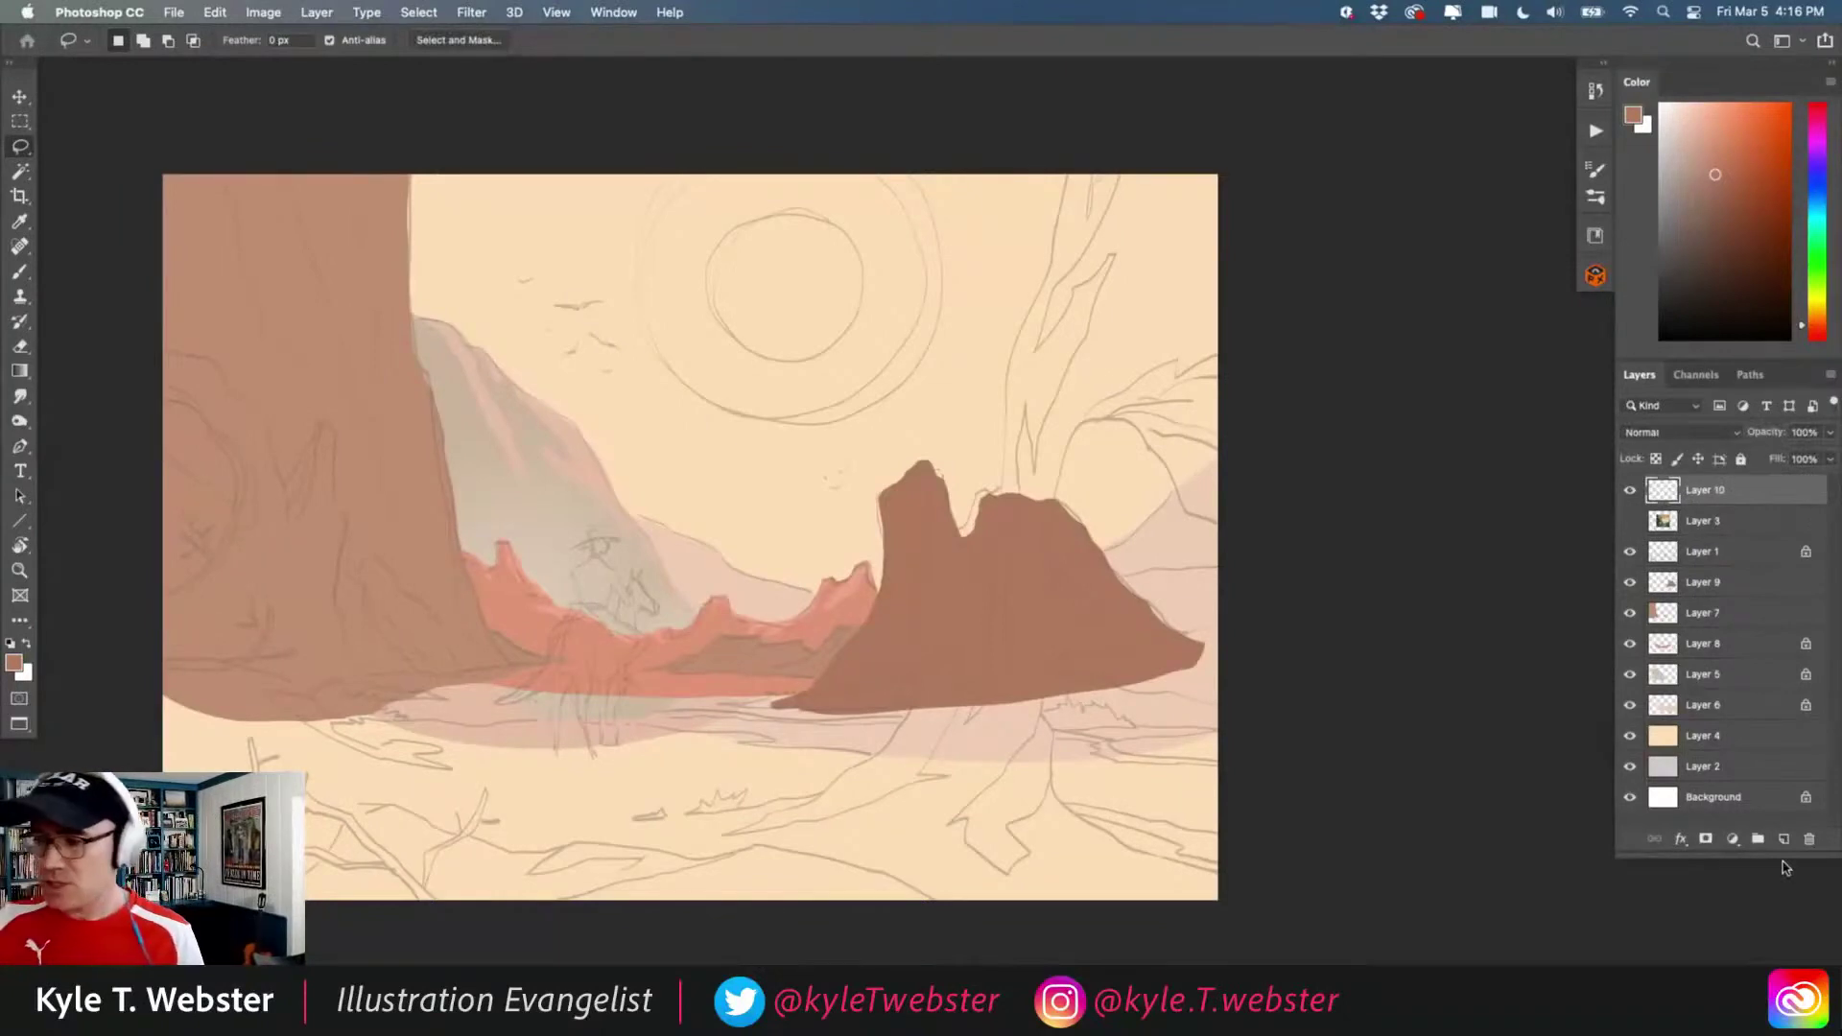
{"action": "left_click", "coordinate": [10, 645]}
{"action": "key", "text": "alt+BackSpace"}
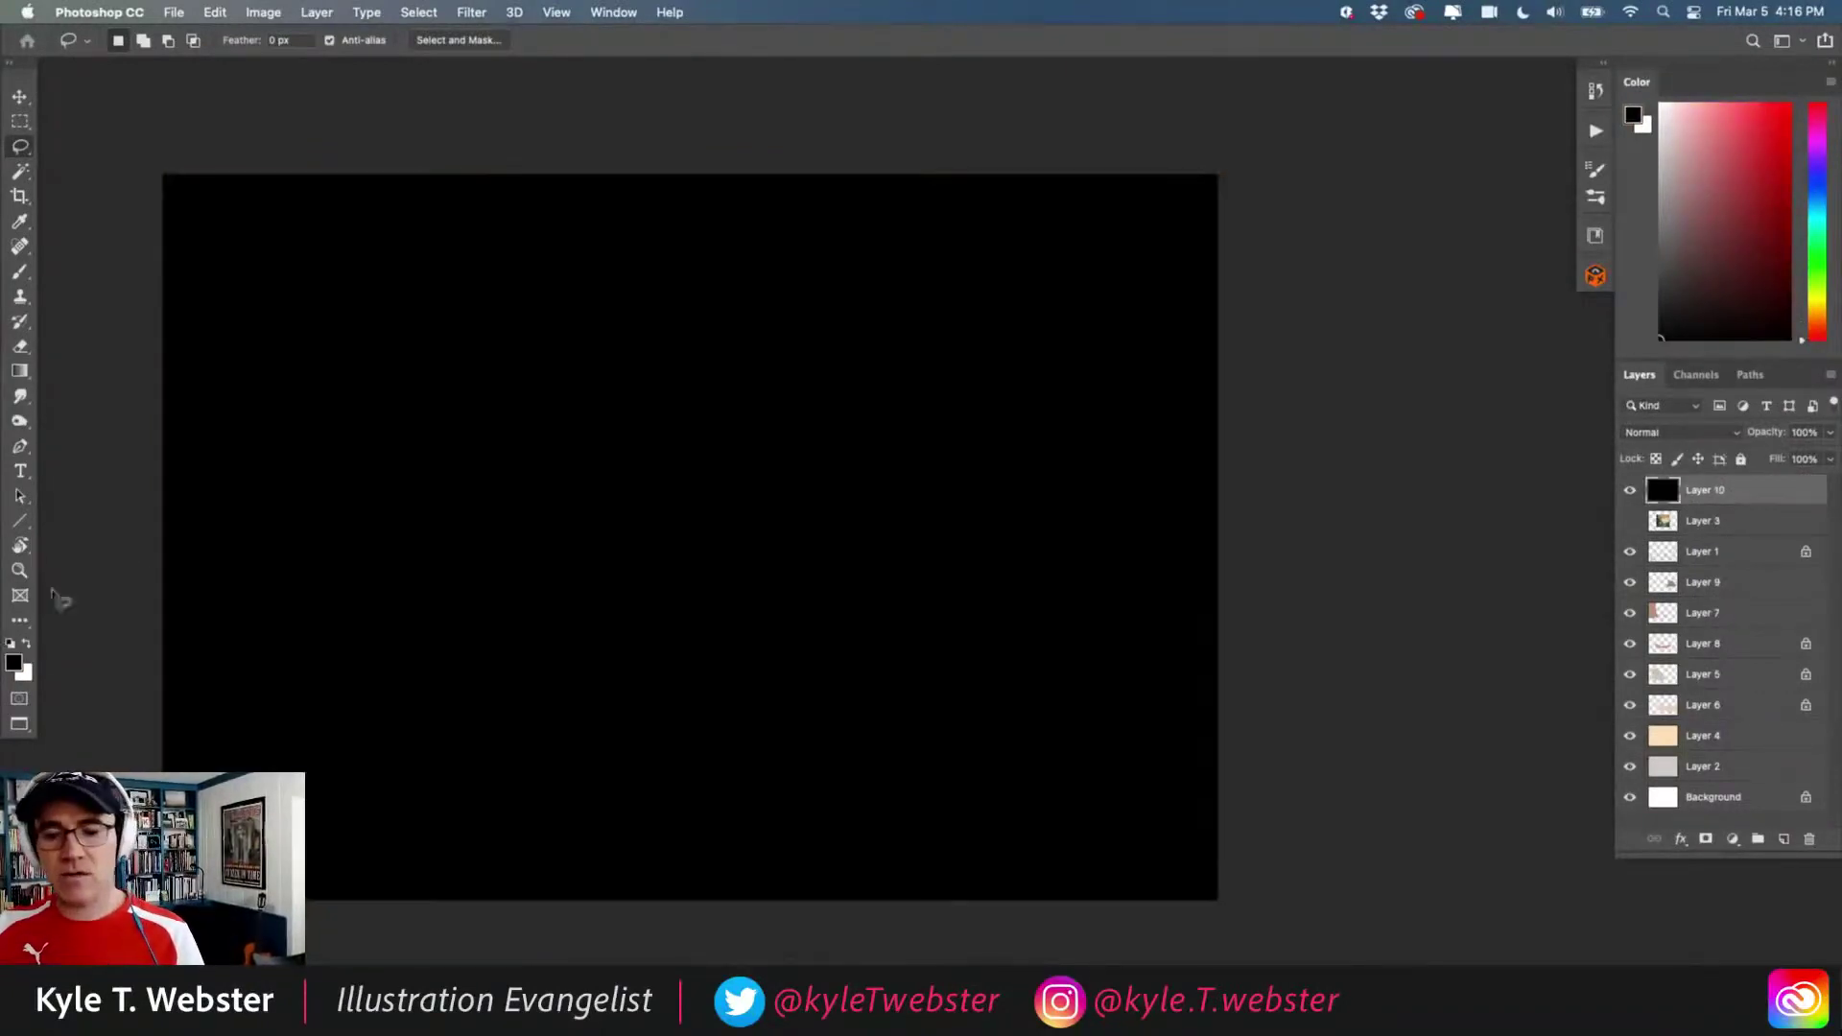
{"action": "left_click", "coordinate": [1650, 434]}
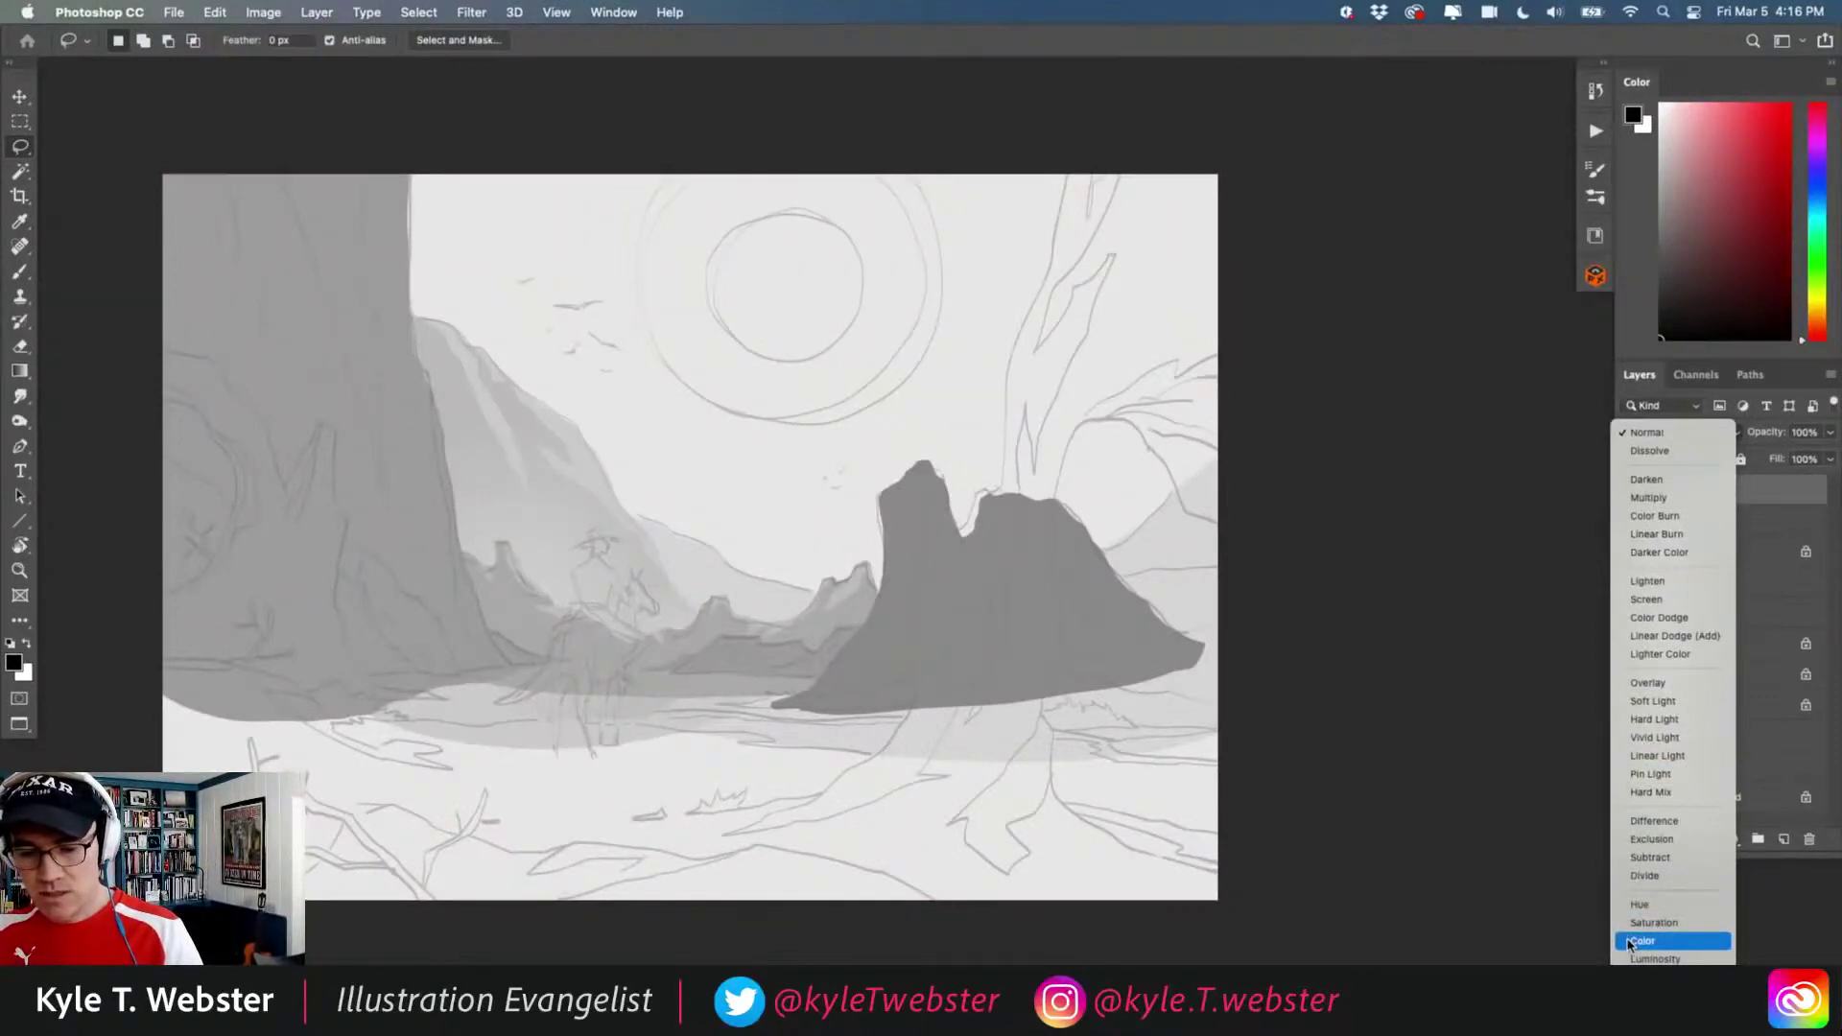
{"action": "left_click", "coordinate": [1630, 942]}
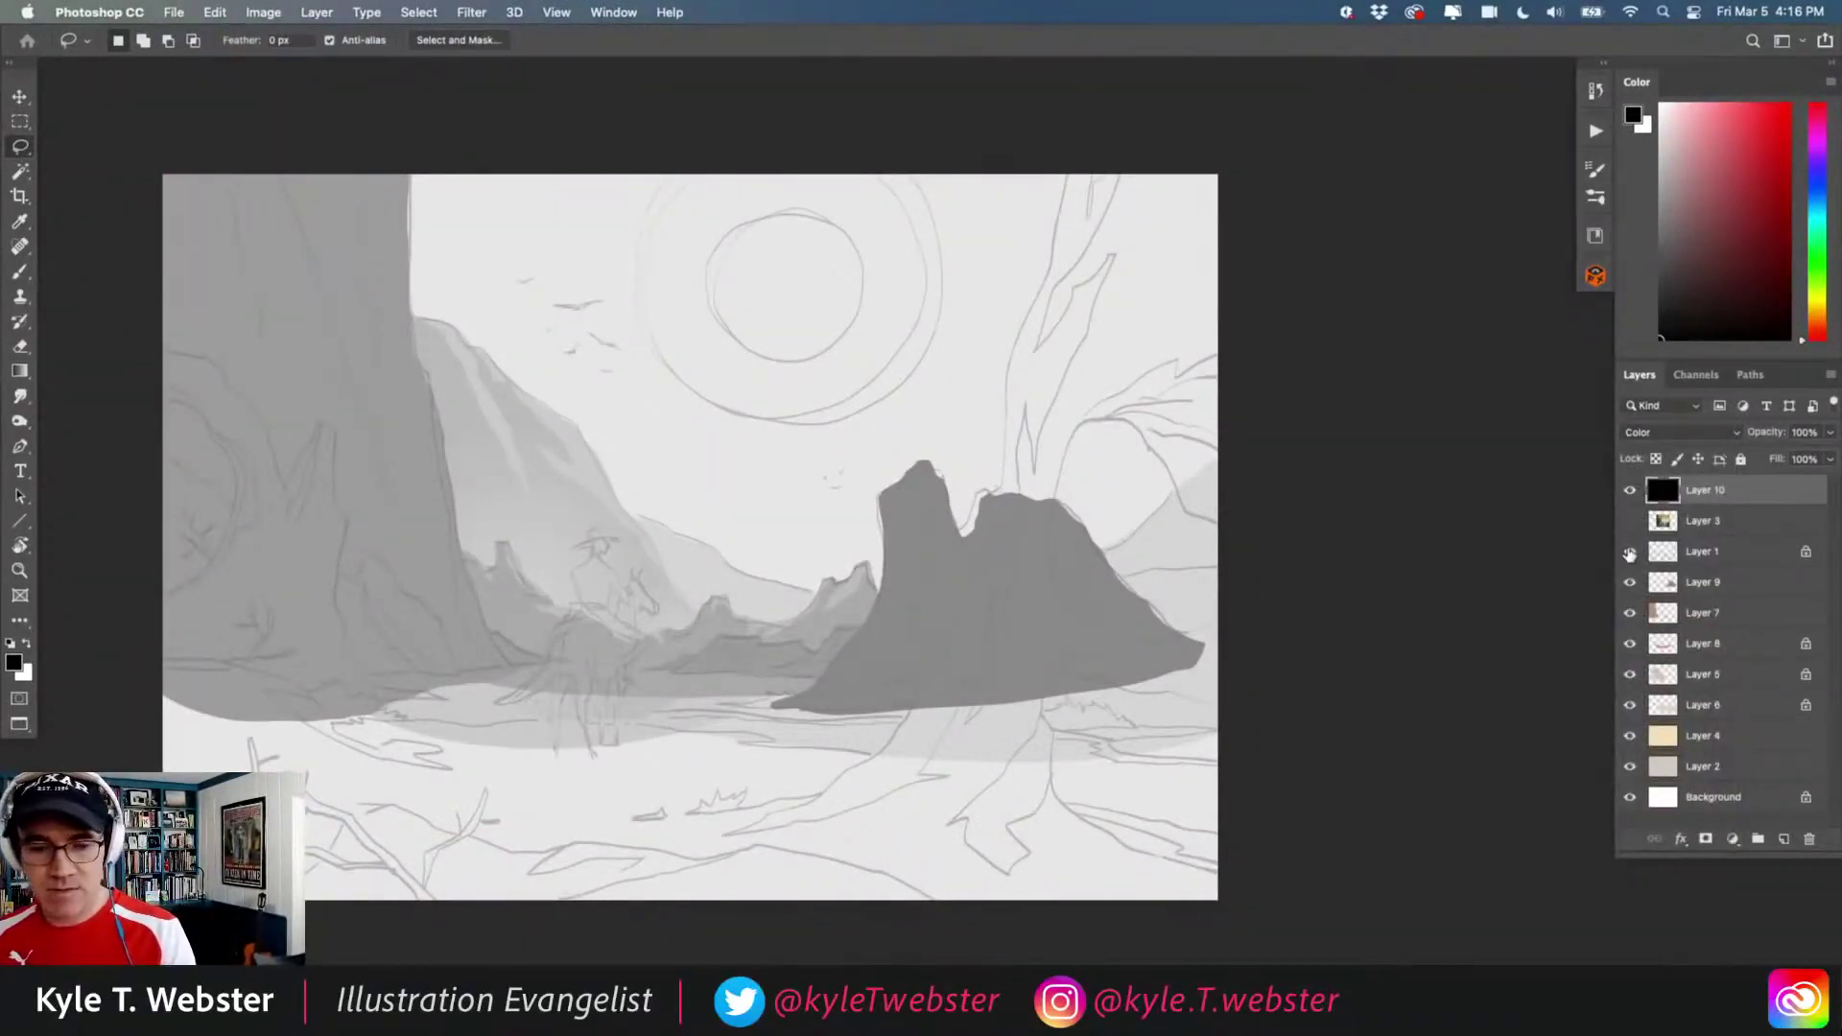
- Compare the flat shapes in greyscale and in colour with the sketch on Layer 1 temporarily hidden
{"action": "left_click", "coordinate": [1629, 551]}
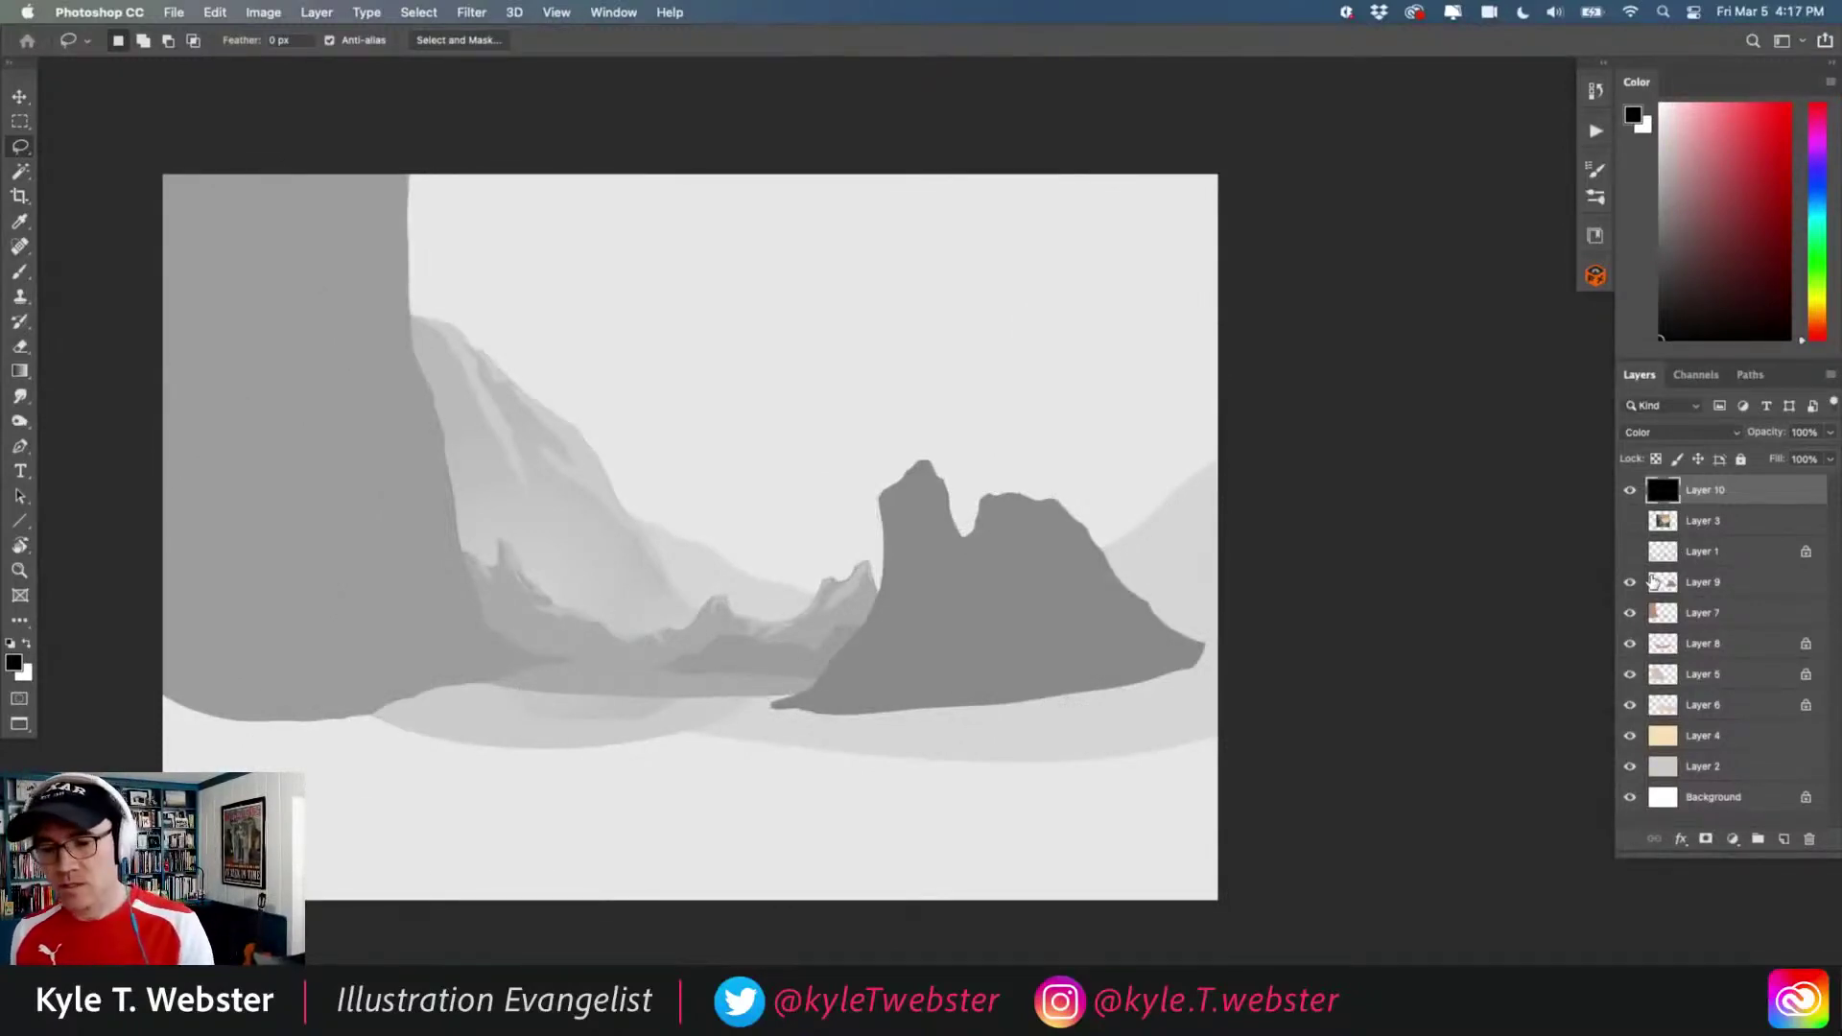
{"action": "left_click", "coordinate": [1629, 490]}
{"action": "left_click", "coordinate": [1628, 490]}
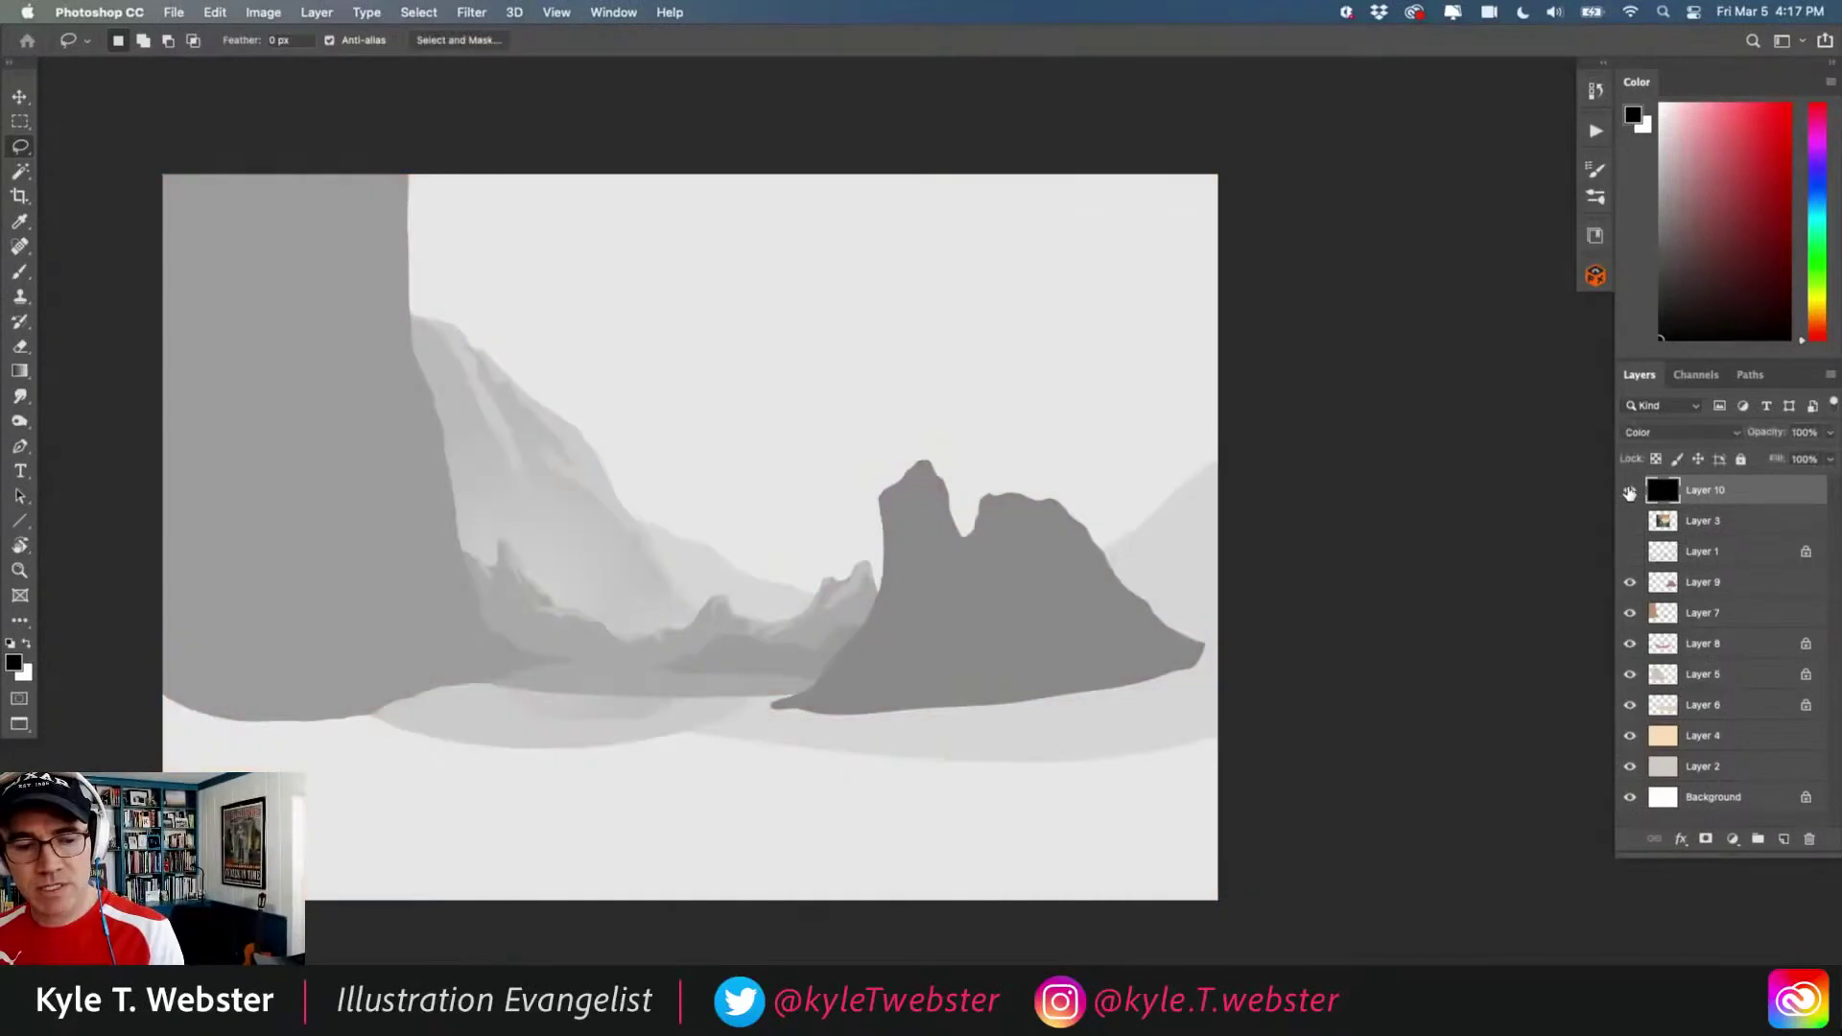
{"action": "left_click", "coordinate": [1628, 491]}
{"action": "left_click", "coordinate": [1628, 491]}
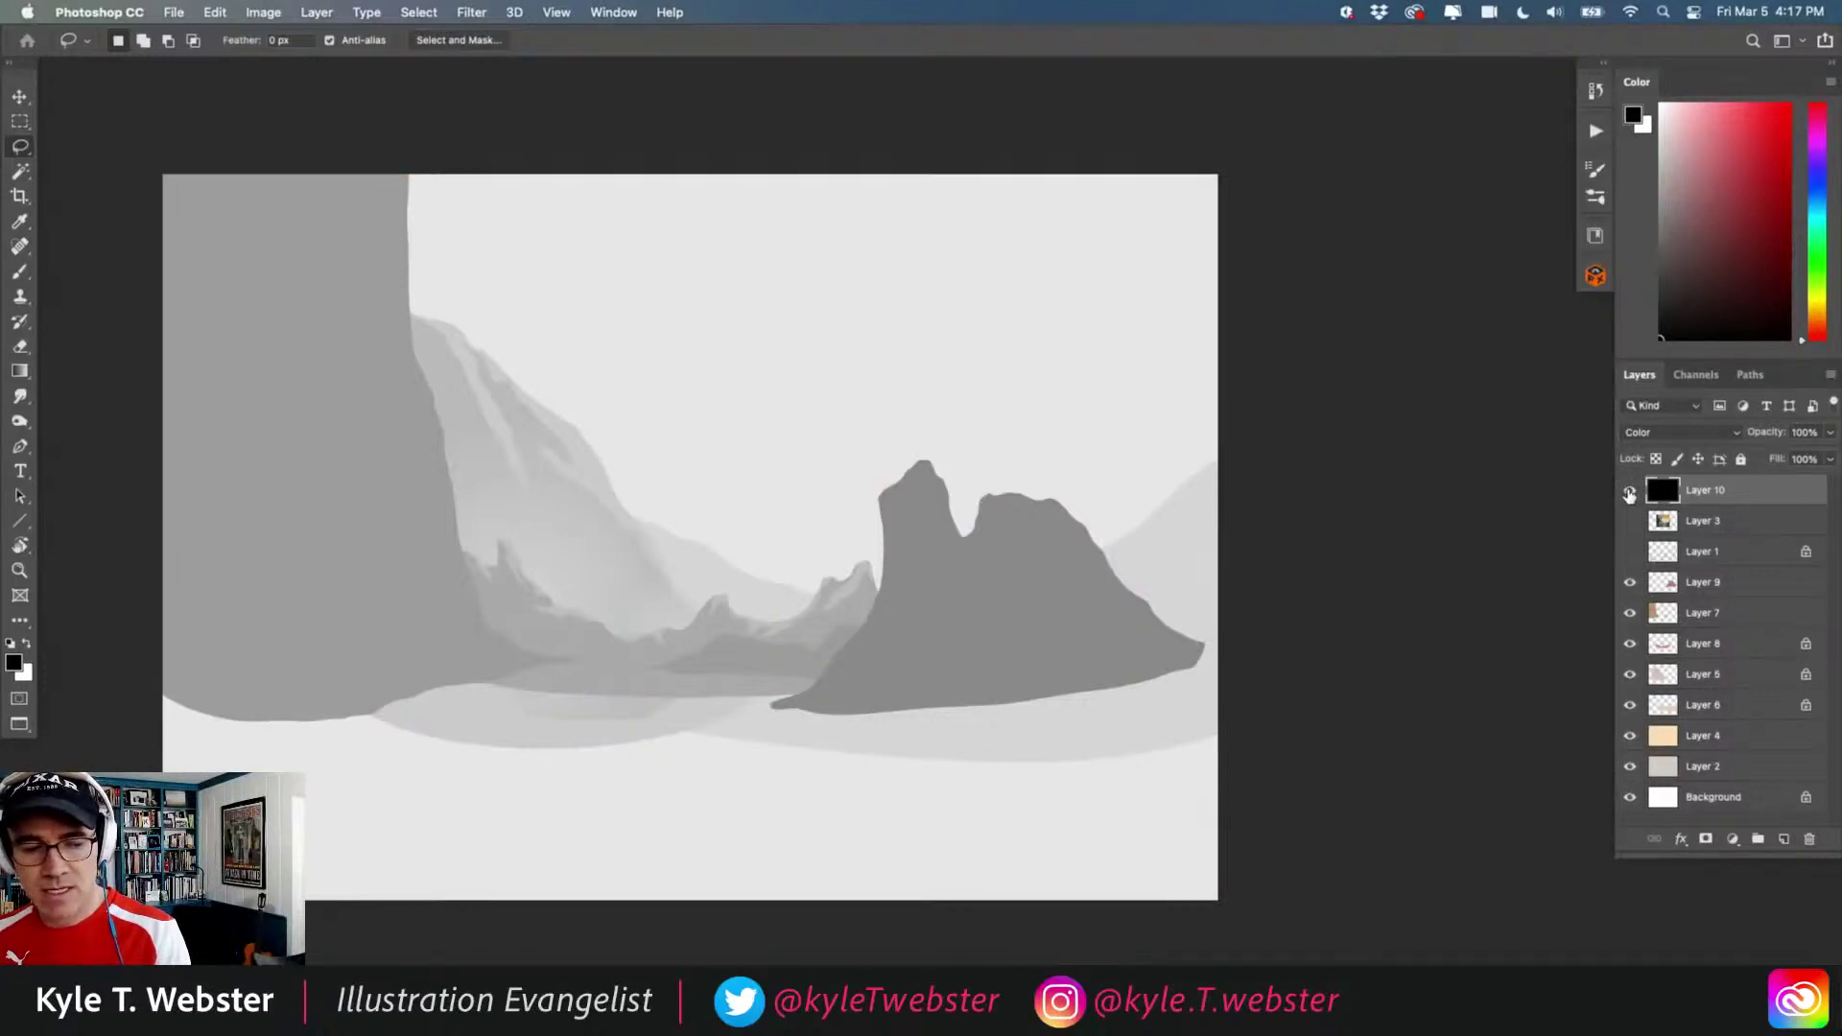
{"action": "left_click", "coordinate": [1630, 492]}
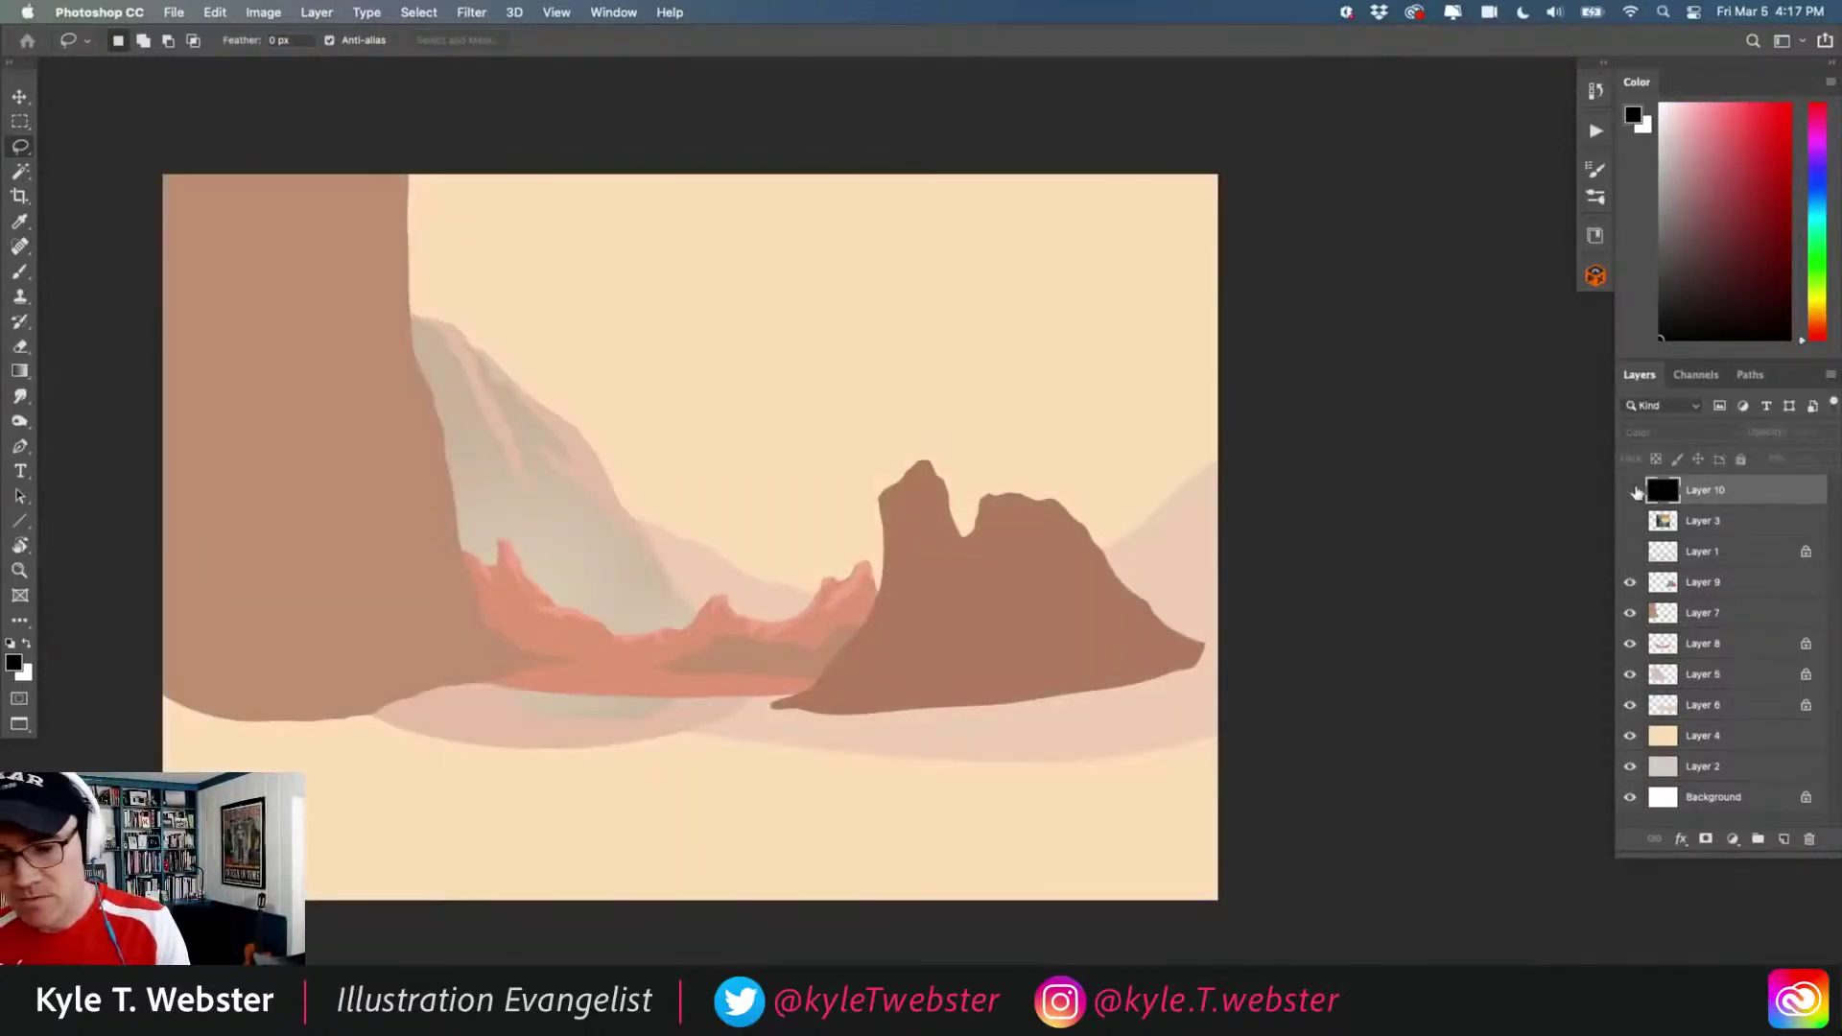
{"action": "left_click", "coordinate": [1630, 490]}
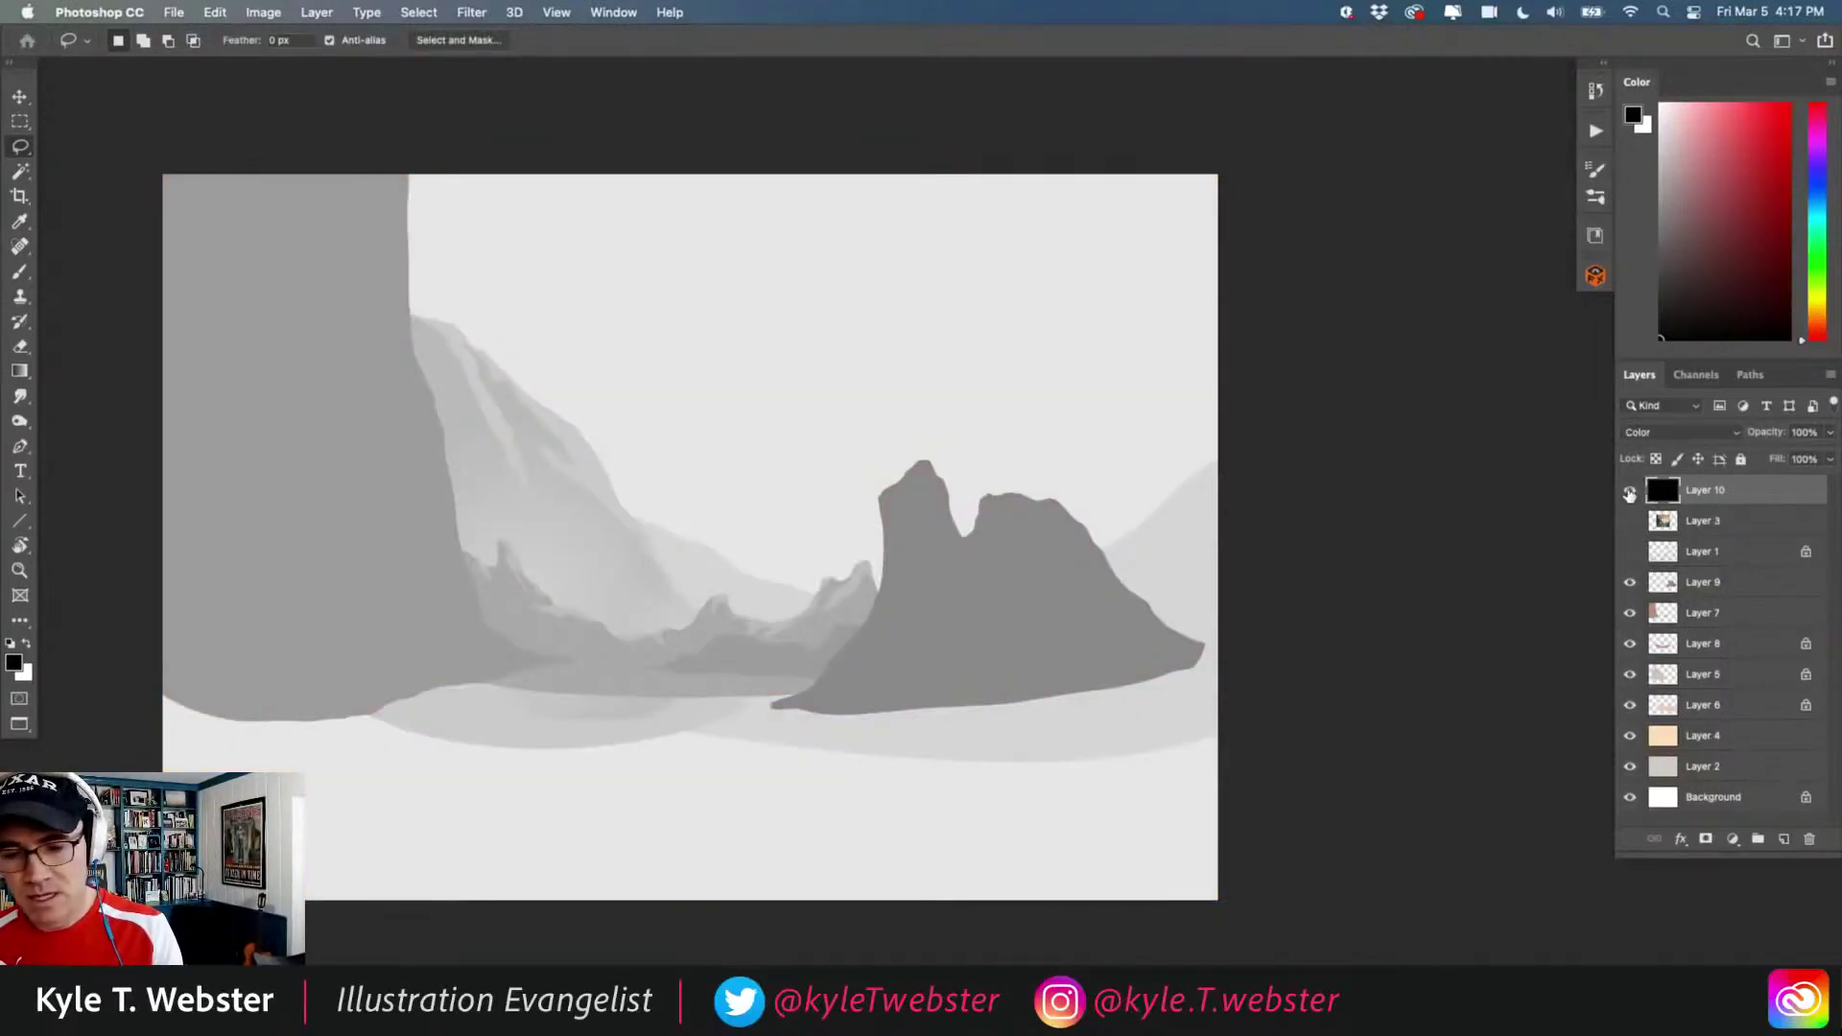
{"action": "left_click", "coordinate": [1629, 491]}
{"action": "left_click", "coordinate": [1630, 552]}
- Make Layer 9 active and mix a slightly darker, more saturated version of the large butte's reddish brown
{"action": "left_click", "coordinate": [1688, 553]}
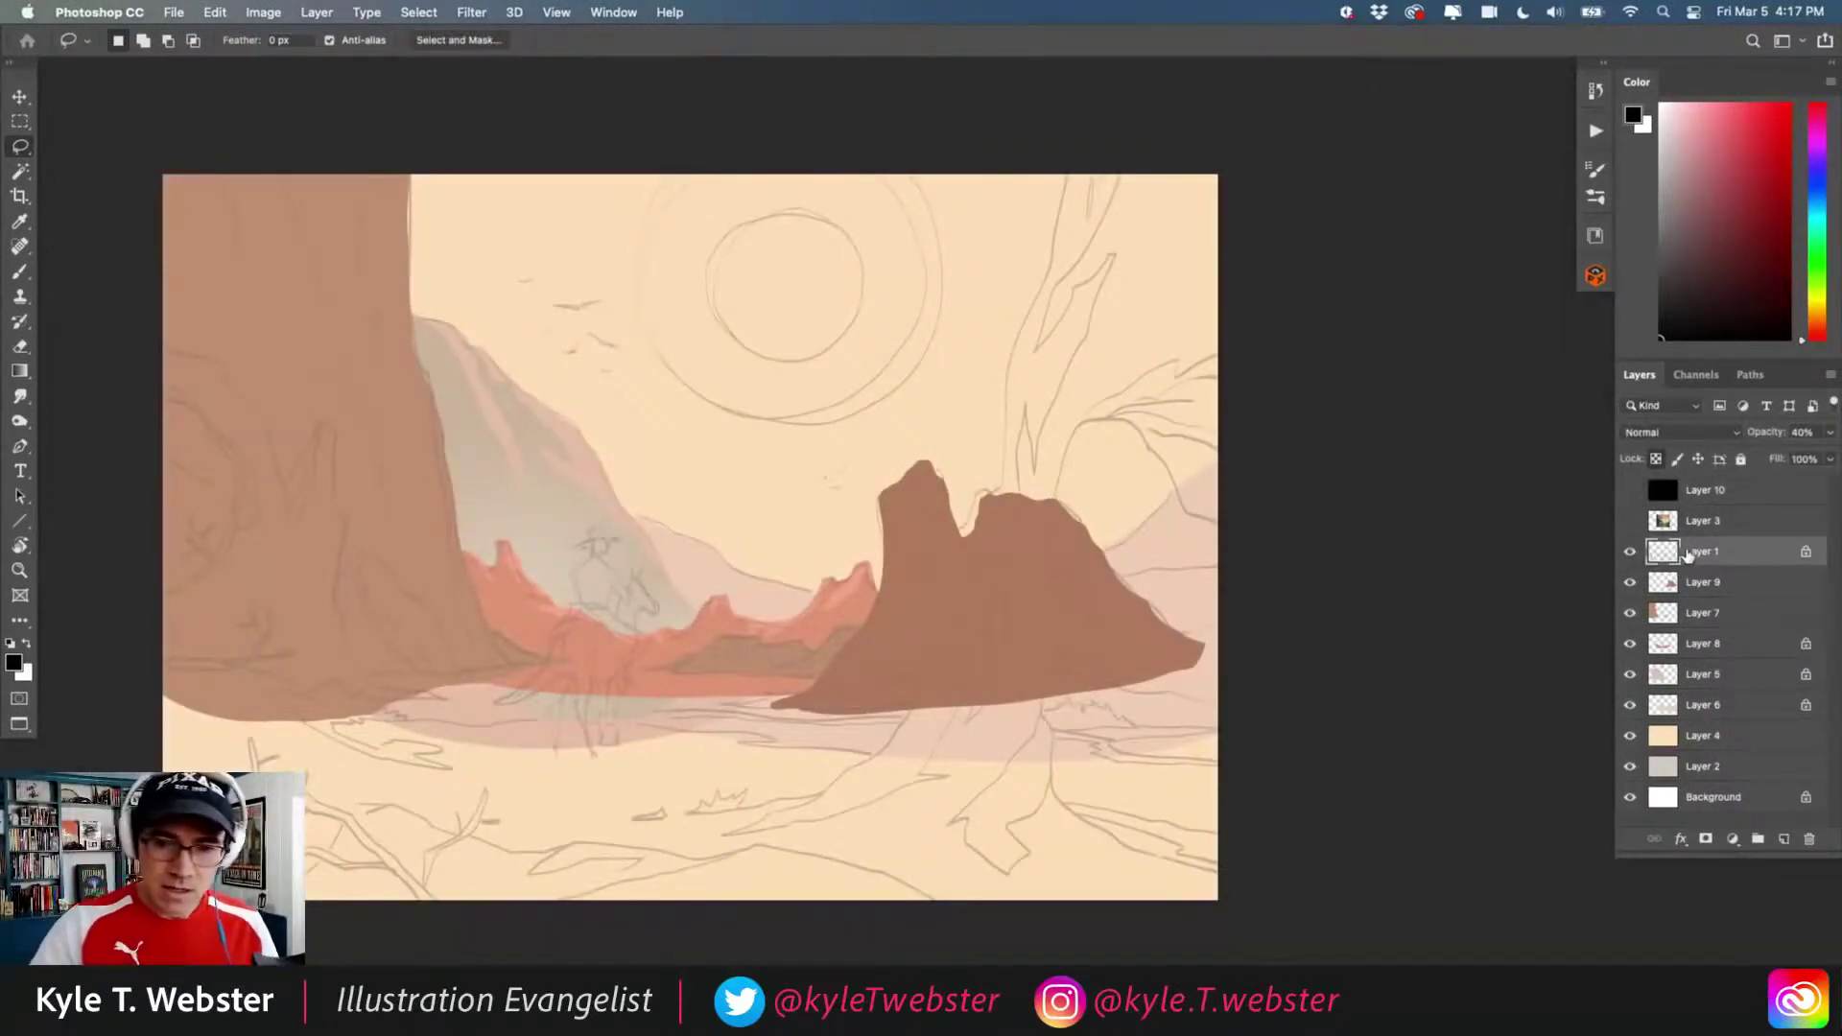
{"action": "left_click_drag", "start_coordinate": [637, 759], "coordinate": [426, 715]}
{"action": "left_click_drag", "start_coordinate": [269, 623], "coordinate": [403, 690]}
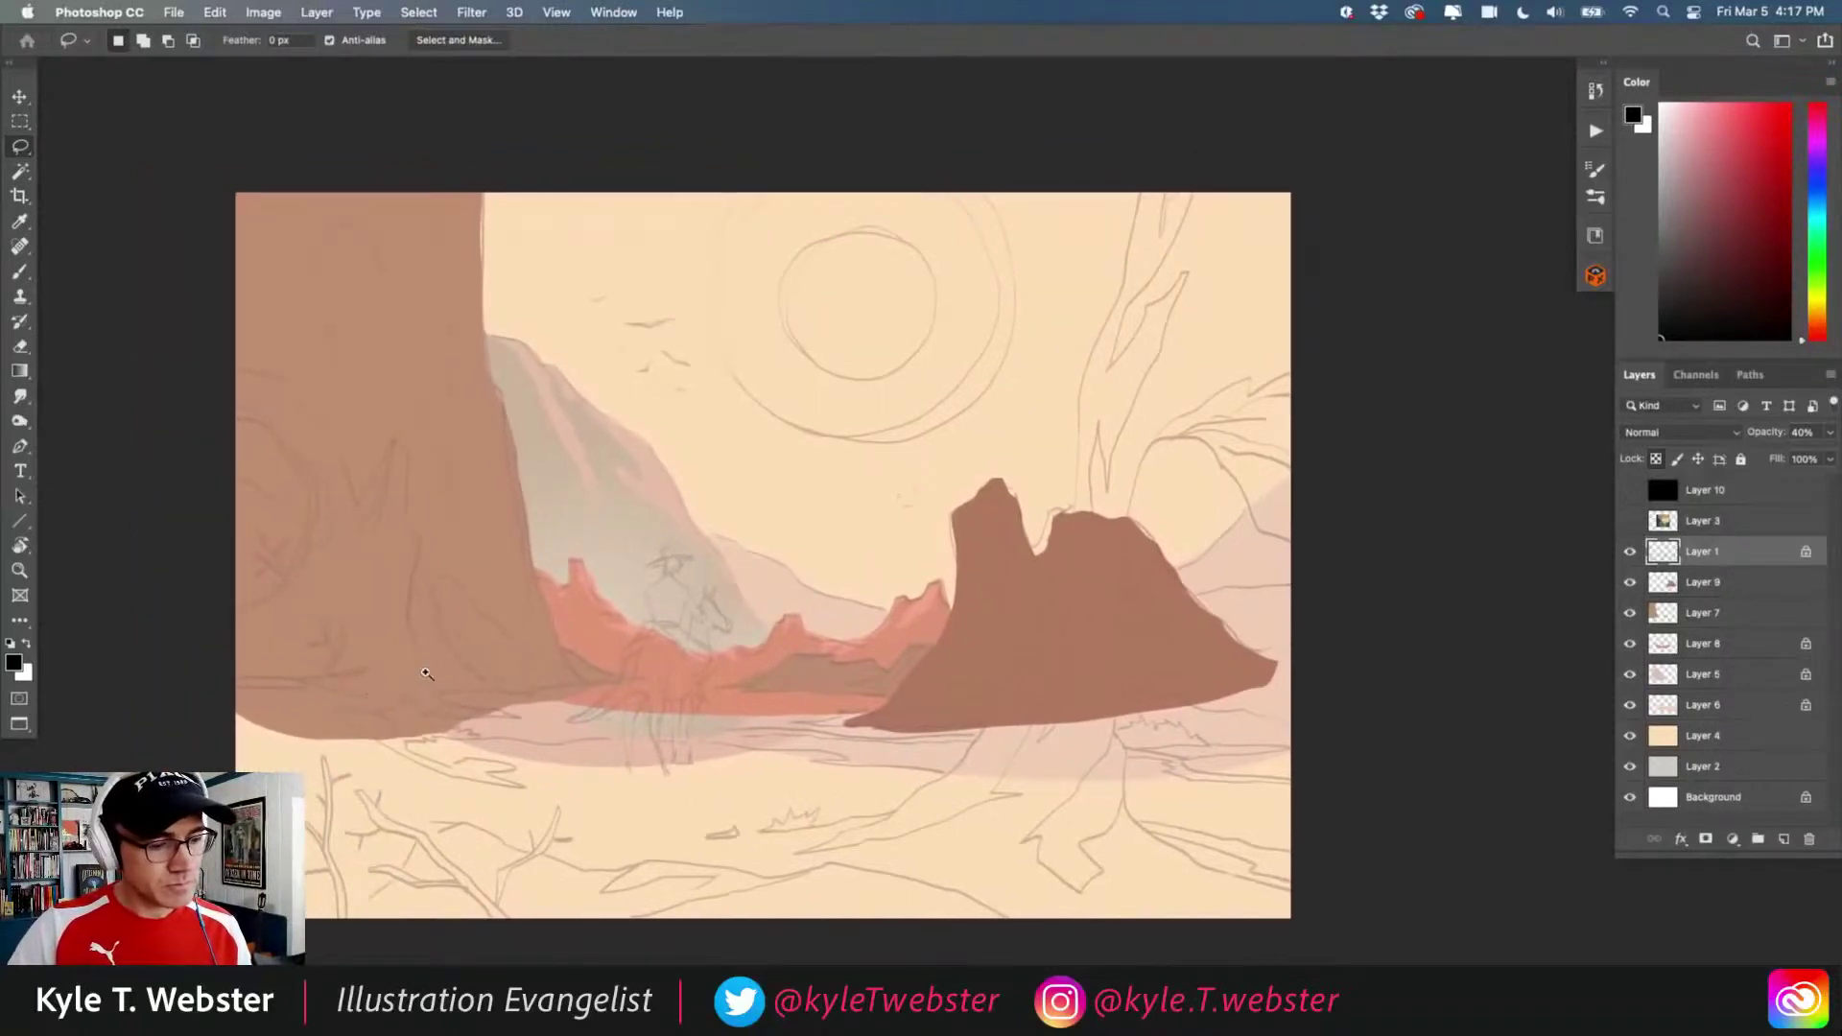
{"action": "key", "text": "super+equal"}
{"action": "key", "text": "b"}
{"action": "left_click", "coordinate": [1185, 508], "text": "alt"}
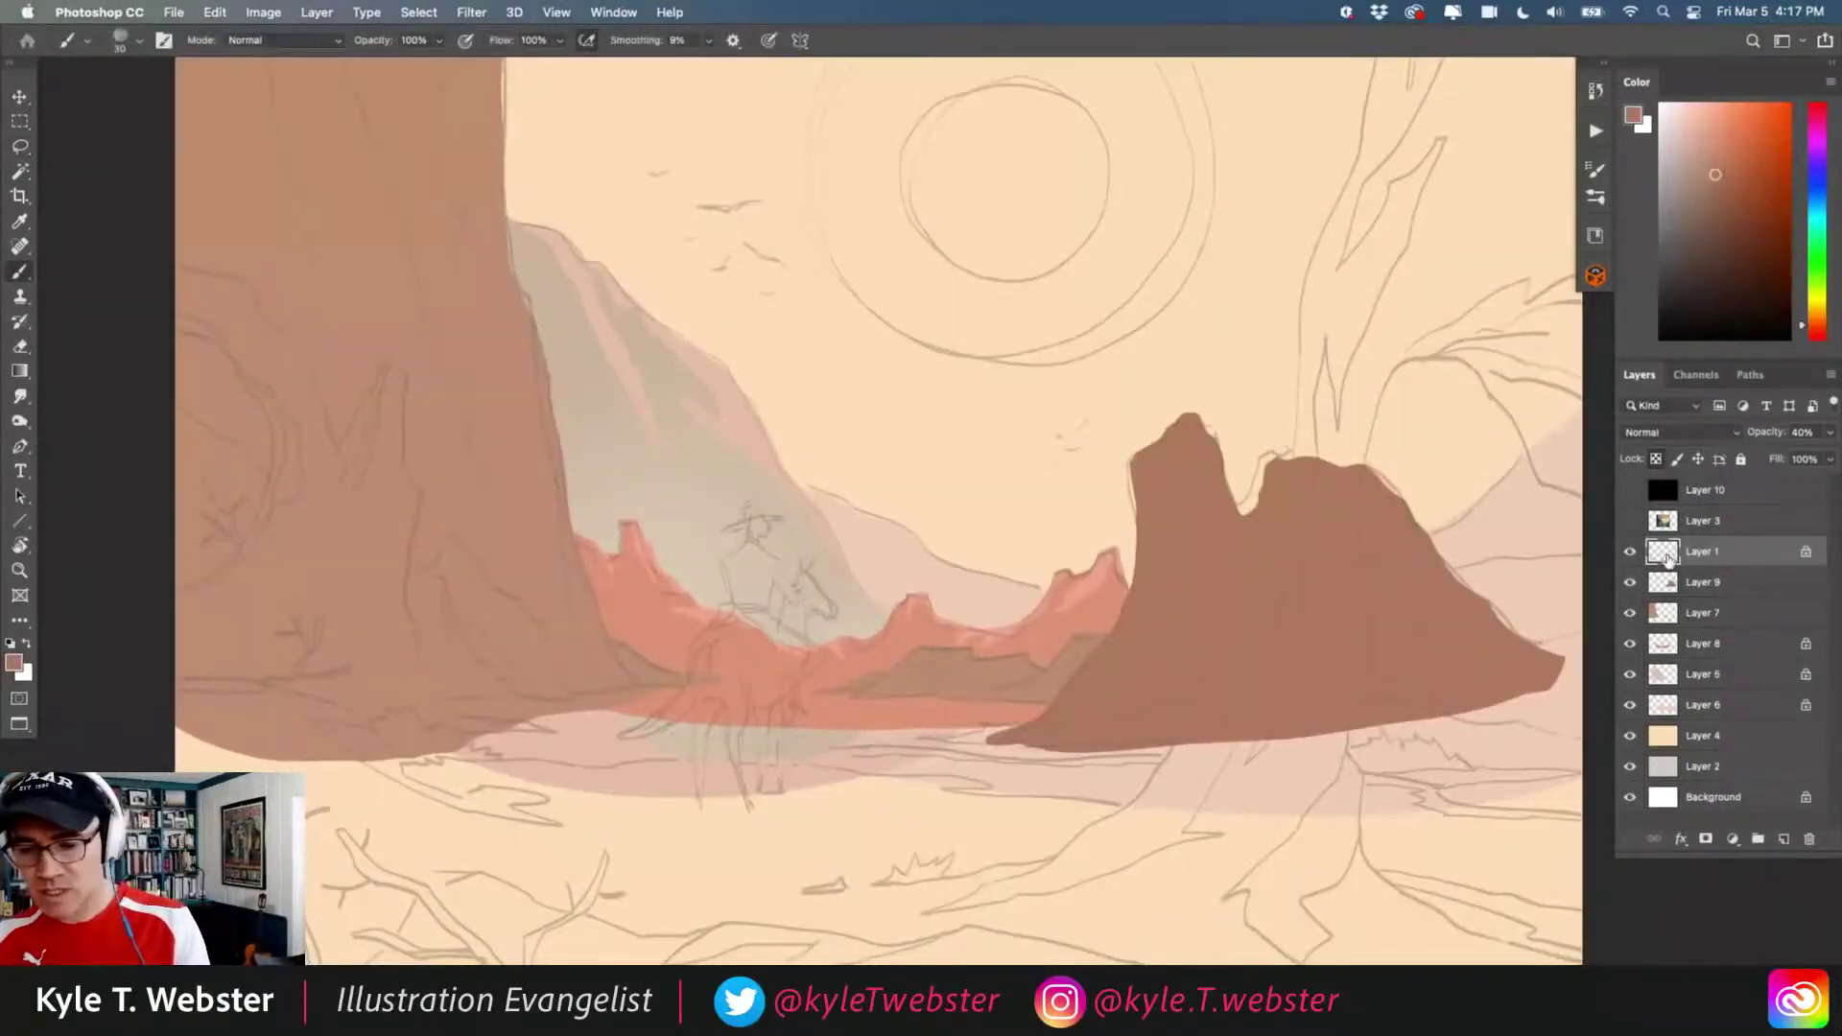
{"action": "left_click", "coordinate": [1657, 581]}
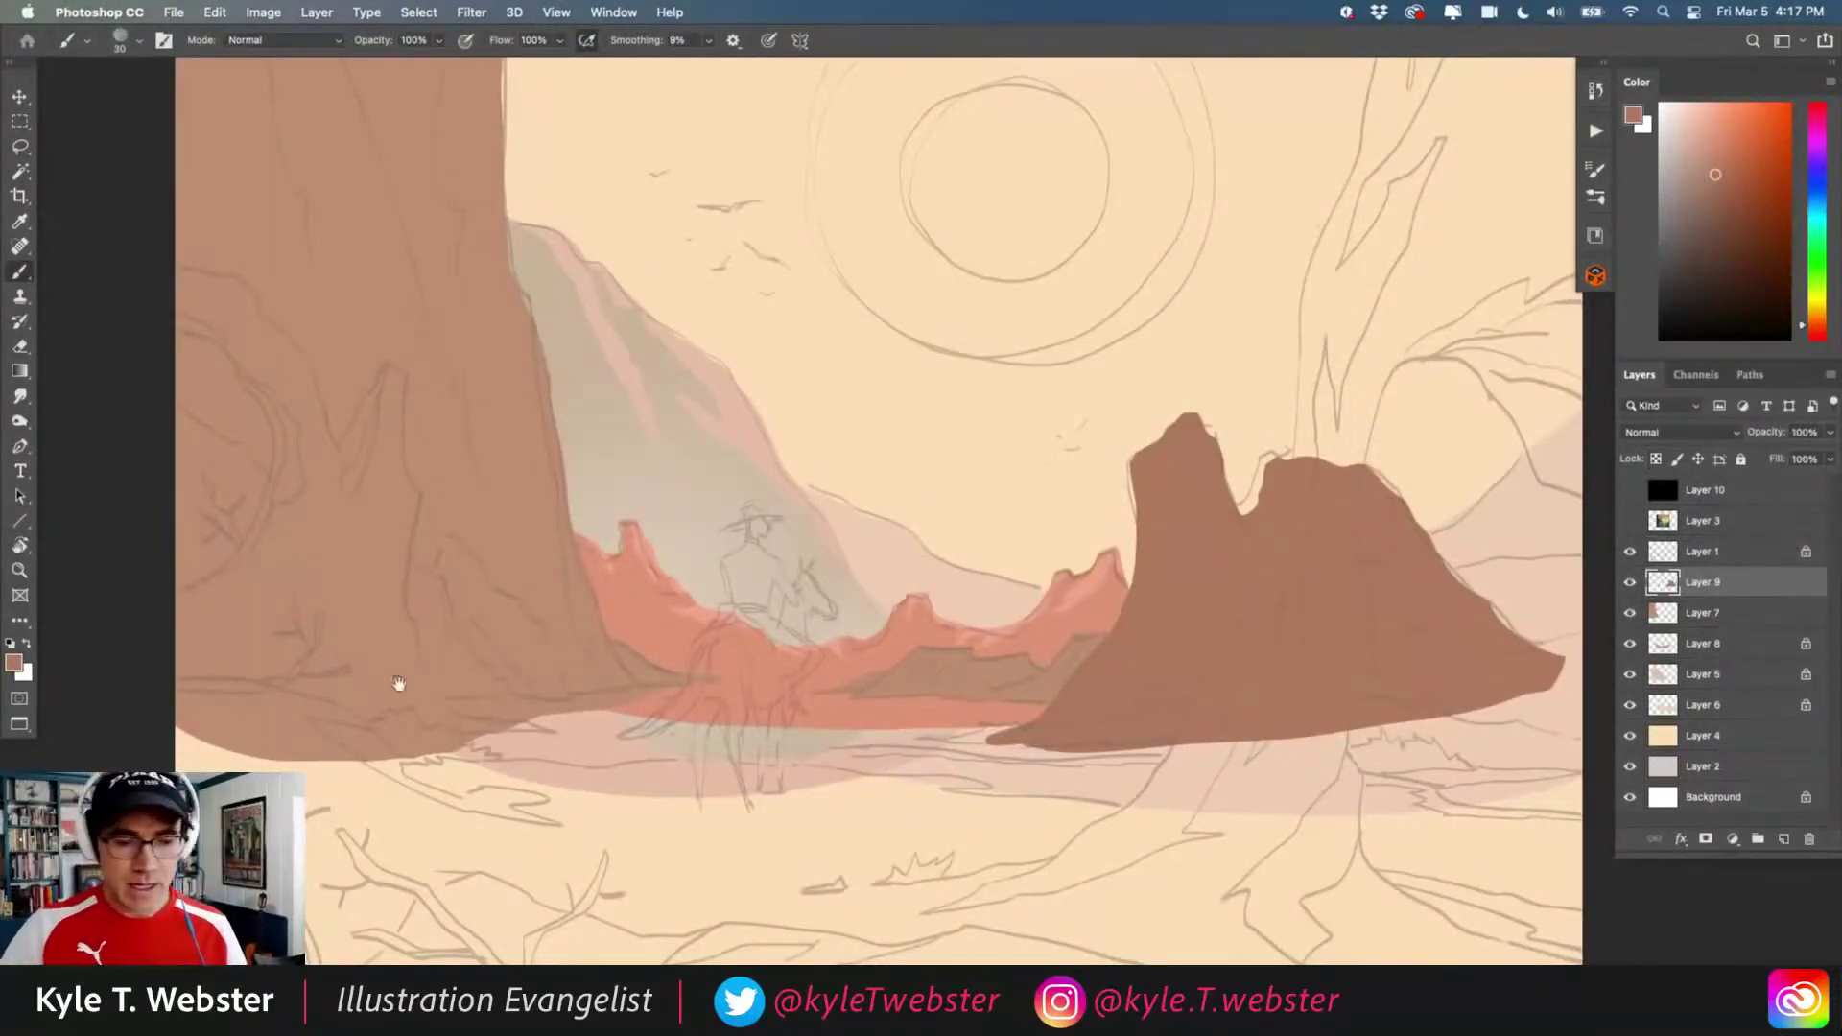
{"action": "left_click_drag", "start_coordinate": [399, 682], "coordinate": [439, 707]}
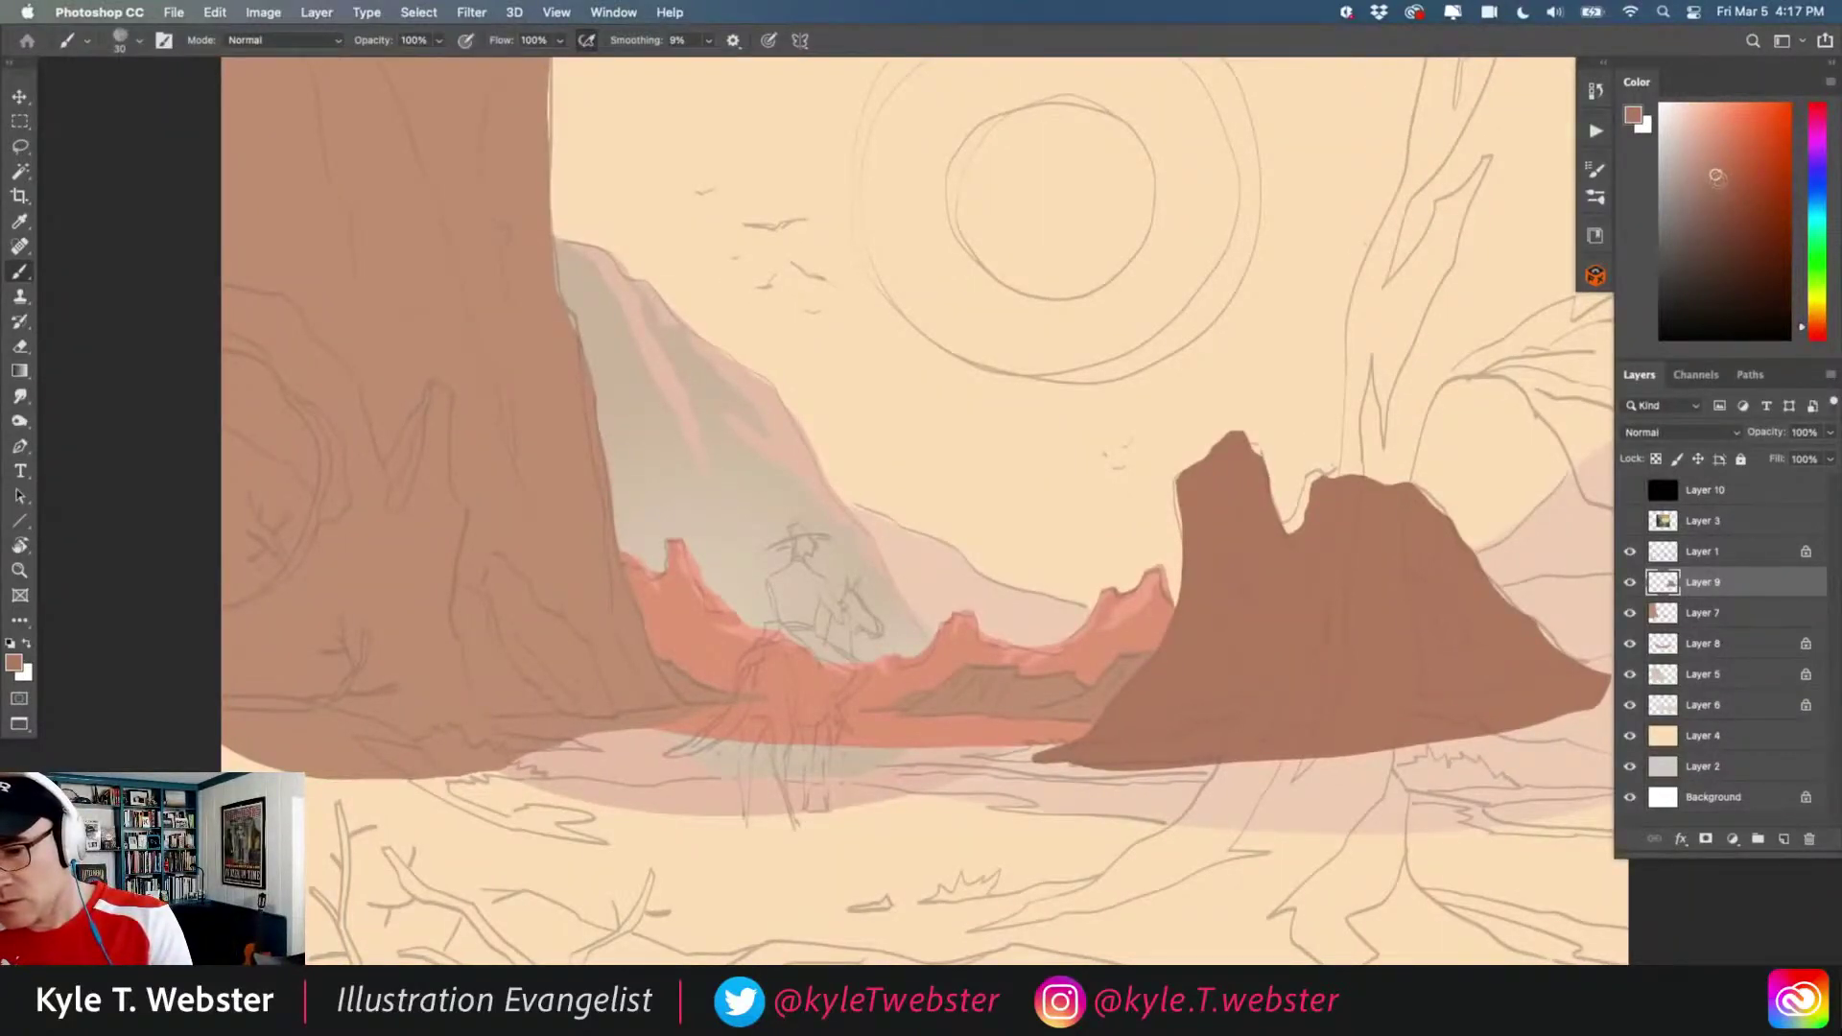
{"action": "left_click_drag", "start_coordinate": [1717, 176], "coordinate": [1727, 188]}
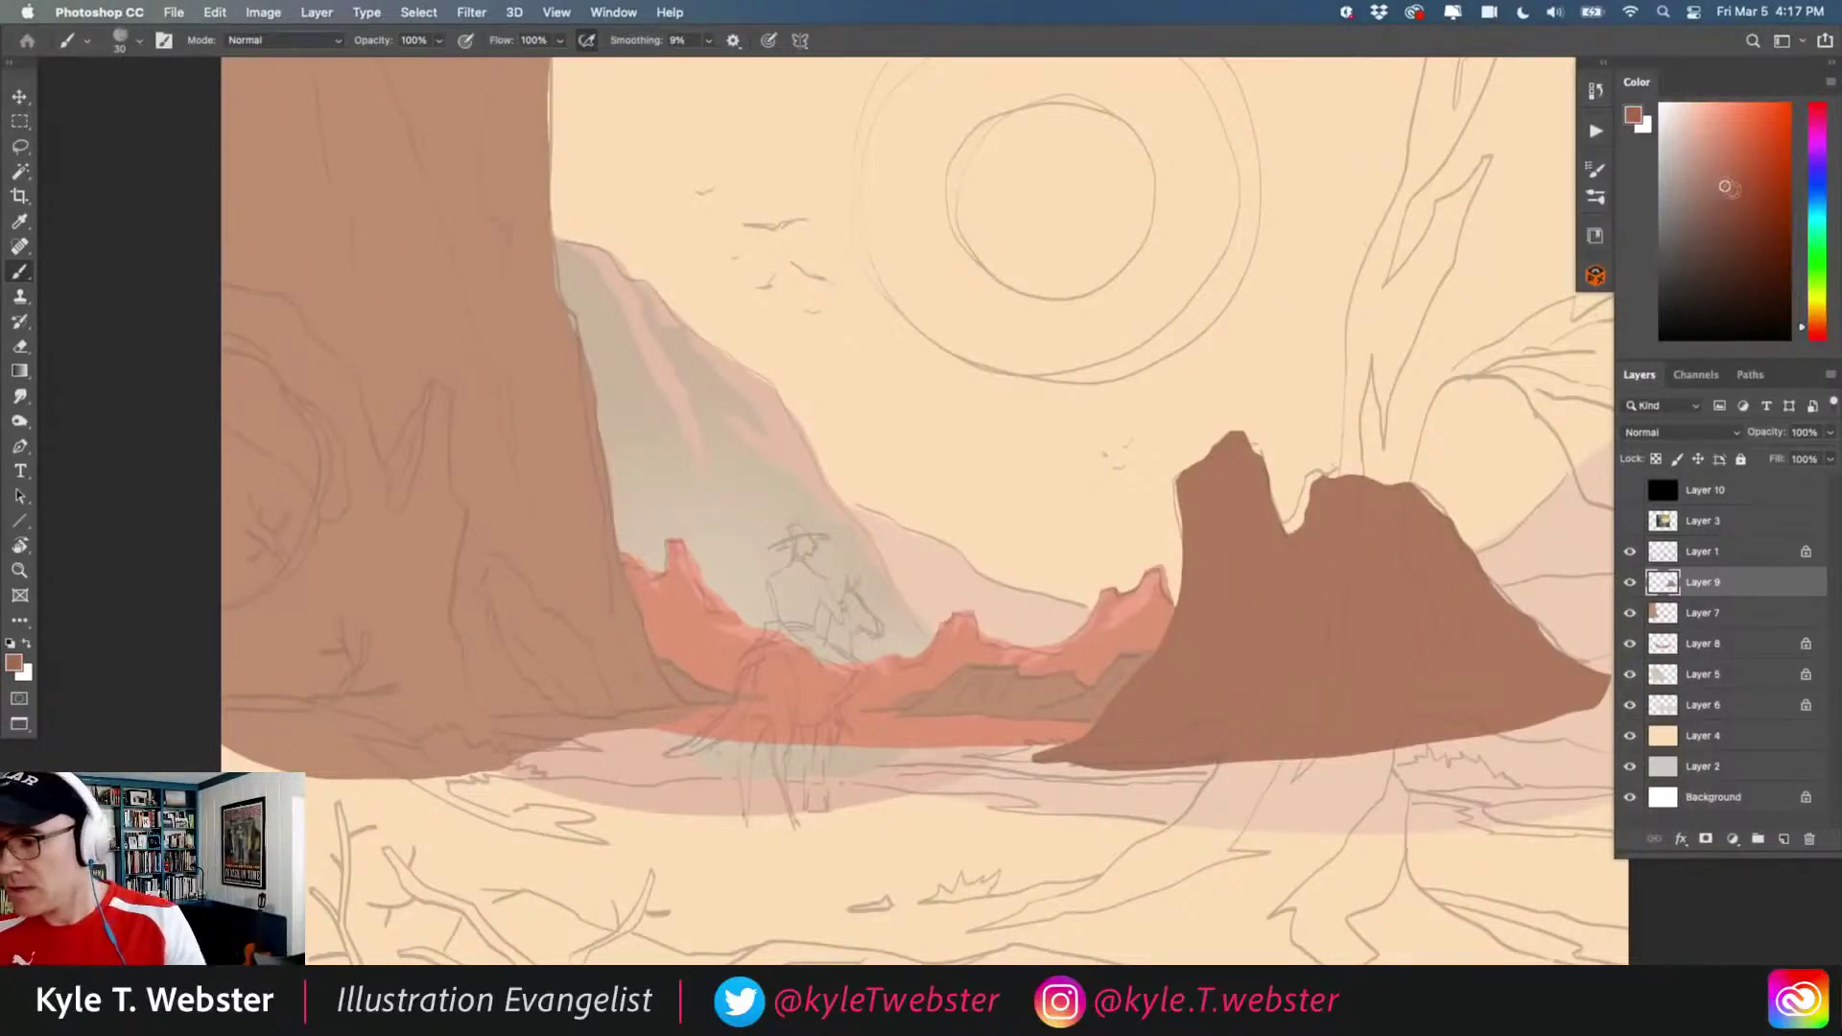
- Lasso the arched rock formation in front of the tall cliff, fill it with the darker reddish brown on Layer 9, and deselect
{"action": "key", "text": "l"}
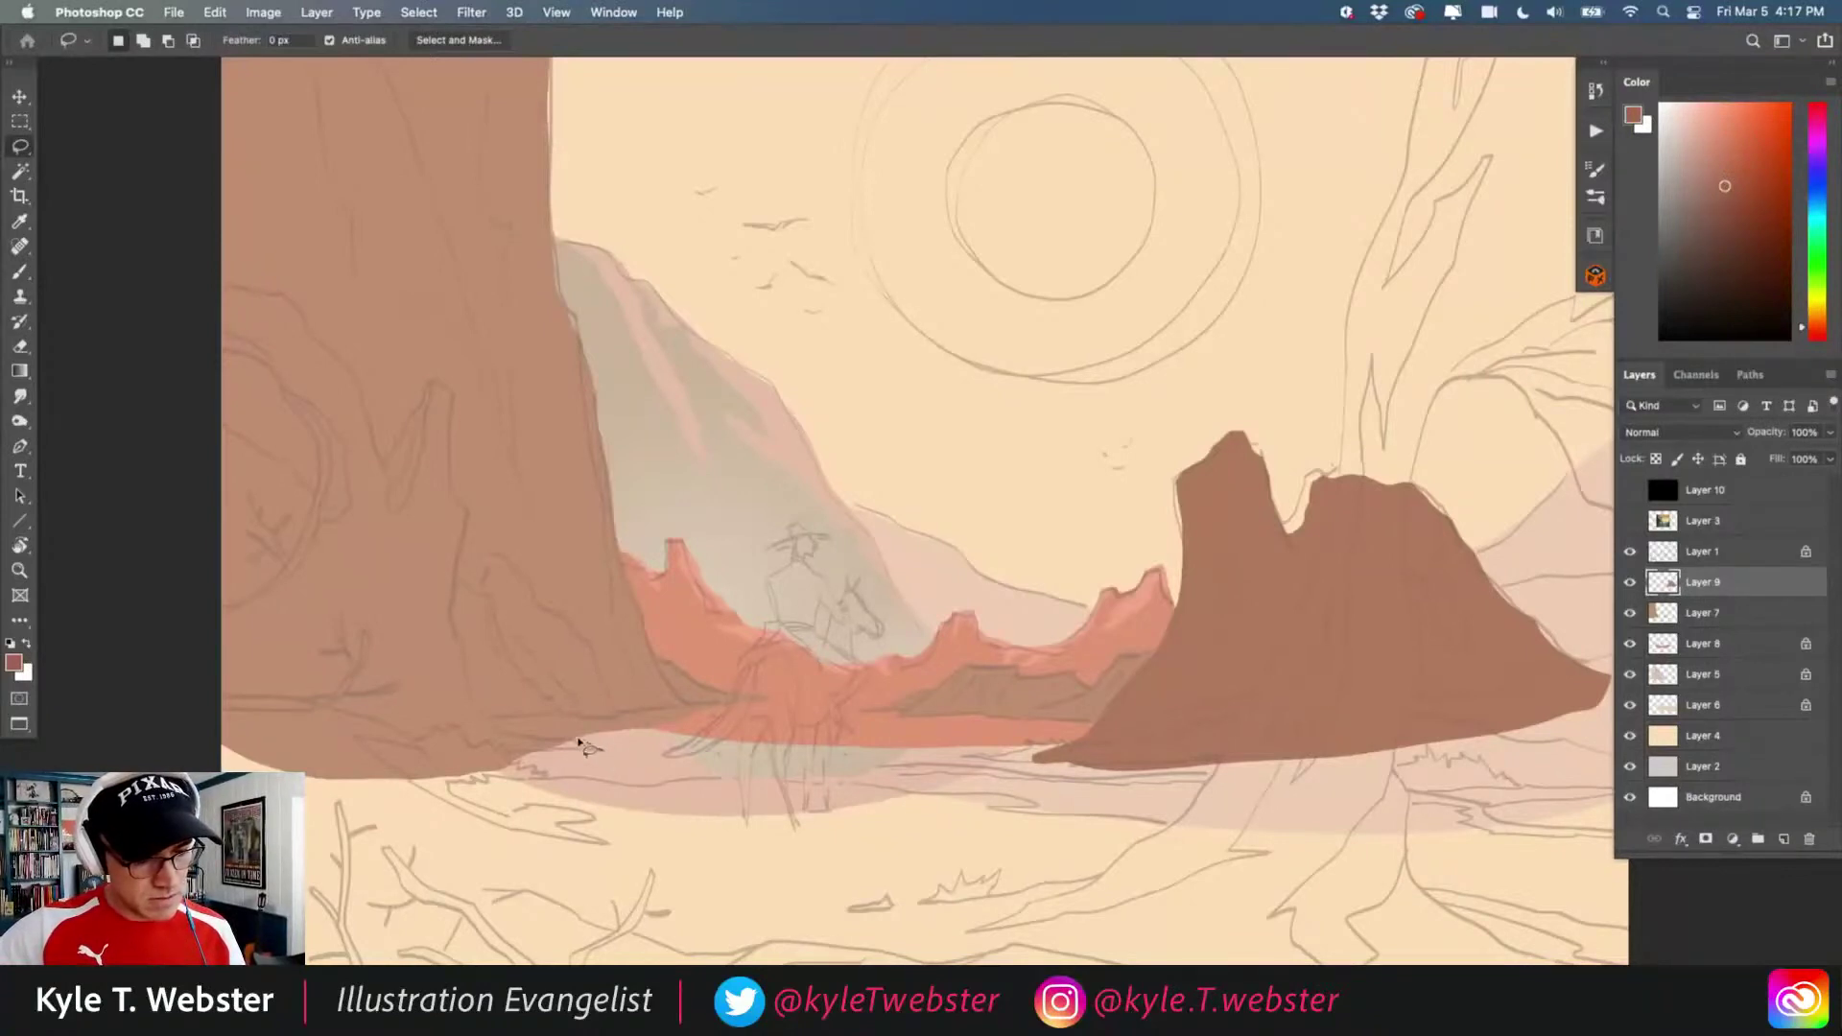
{"action": "left_click_drag", "start_coordinate": [579, 743], "coordinate": [517, 733]}
{"action": "mouse_move", "coordinate": [451, 625]}
{"action": "left_mouse_down"}
{"action": "mouse_move", "coordinate": [444, 382]}
{"action": "mouse_move", "coordinate": [415, 392]}
{"action": "mouse_move", "coordinate": [390, 474]}
{"action": "mouse_move", "coordinate": [353, 387]}
{"action": "mouse_move", "coordinate": [279, 305]}
{"action": "mouse_move", "coordinate": [209, 282]}
{"action": "mouse_move", "coordinate": [215, 357]}
{"action": "mouse_move", "coordinate": [268, 380]}
{"action": "mouse_move", "coordinate": [311, 459]}
{"action": "left_mouse_up"}
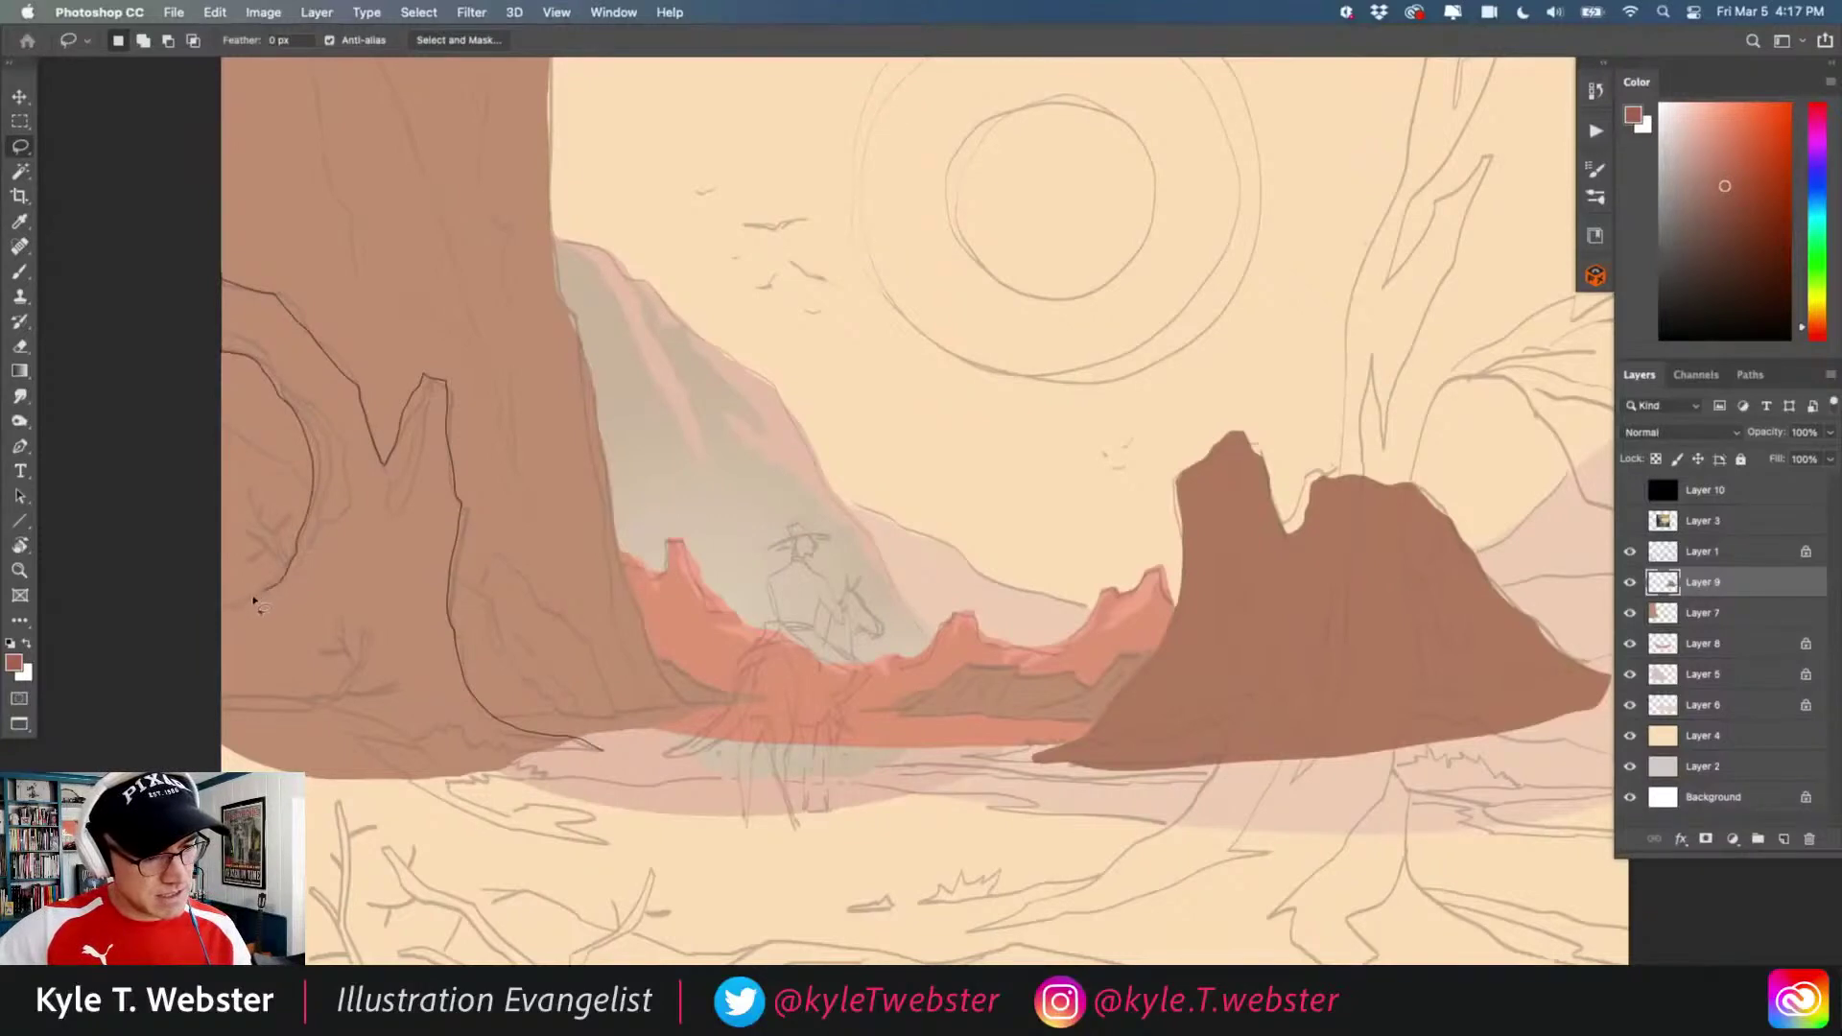
{"action": "mouse_move", "coordinate": [254, 601]}
{"action": "left_mouse_down"}
{"action": "mouse_move", "coordinate": [213, 612]}
{"action": "mouse_move", "coordinate": [209, 697]}
{"action": "left_mouse_up"}
{"action": "mouse_move", "coordinate": [309, 744]}
{"action": "left_mouse_down"}
{"action": "mouse_move", "coordinate": [403, 793]}
{"action": "mouse_move", "coordinate": [485, 784]}
{"action": "mouse_move", "coordinate": [475, 765]}
{"action": "left_mouse_up"}
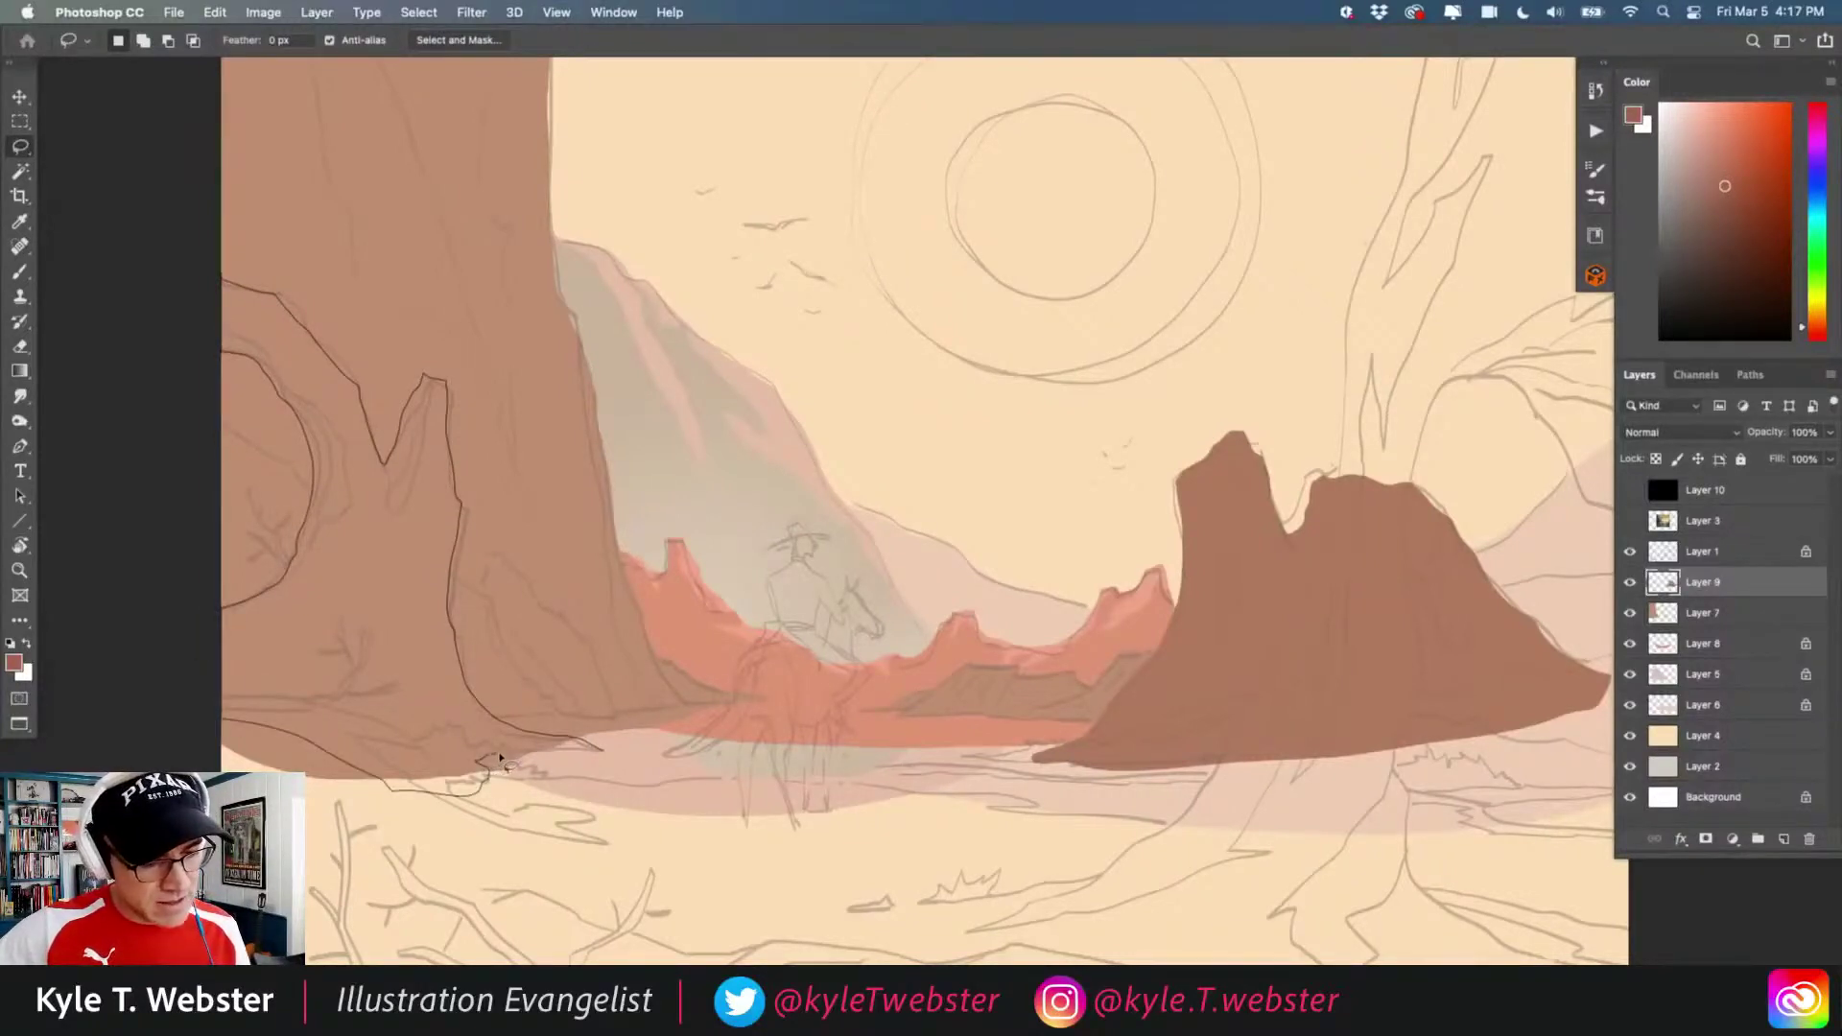
{"action": "left_click_drag", "start_coordinate": [498, 754], "coordinate": [614, 756]}
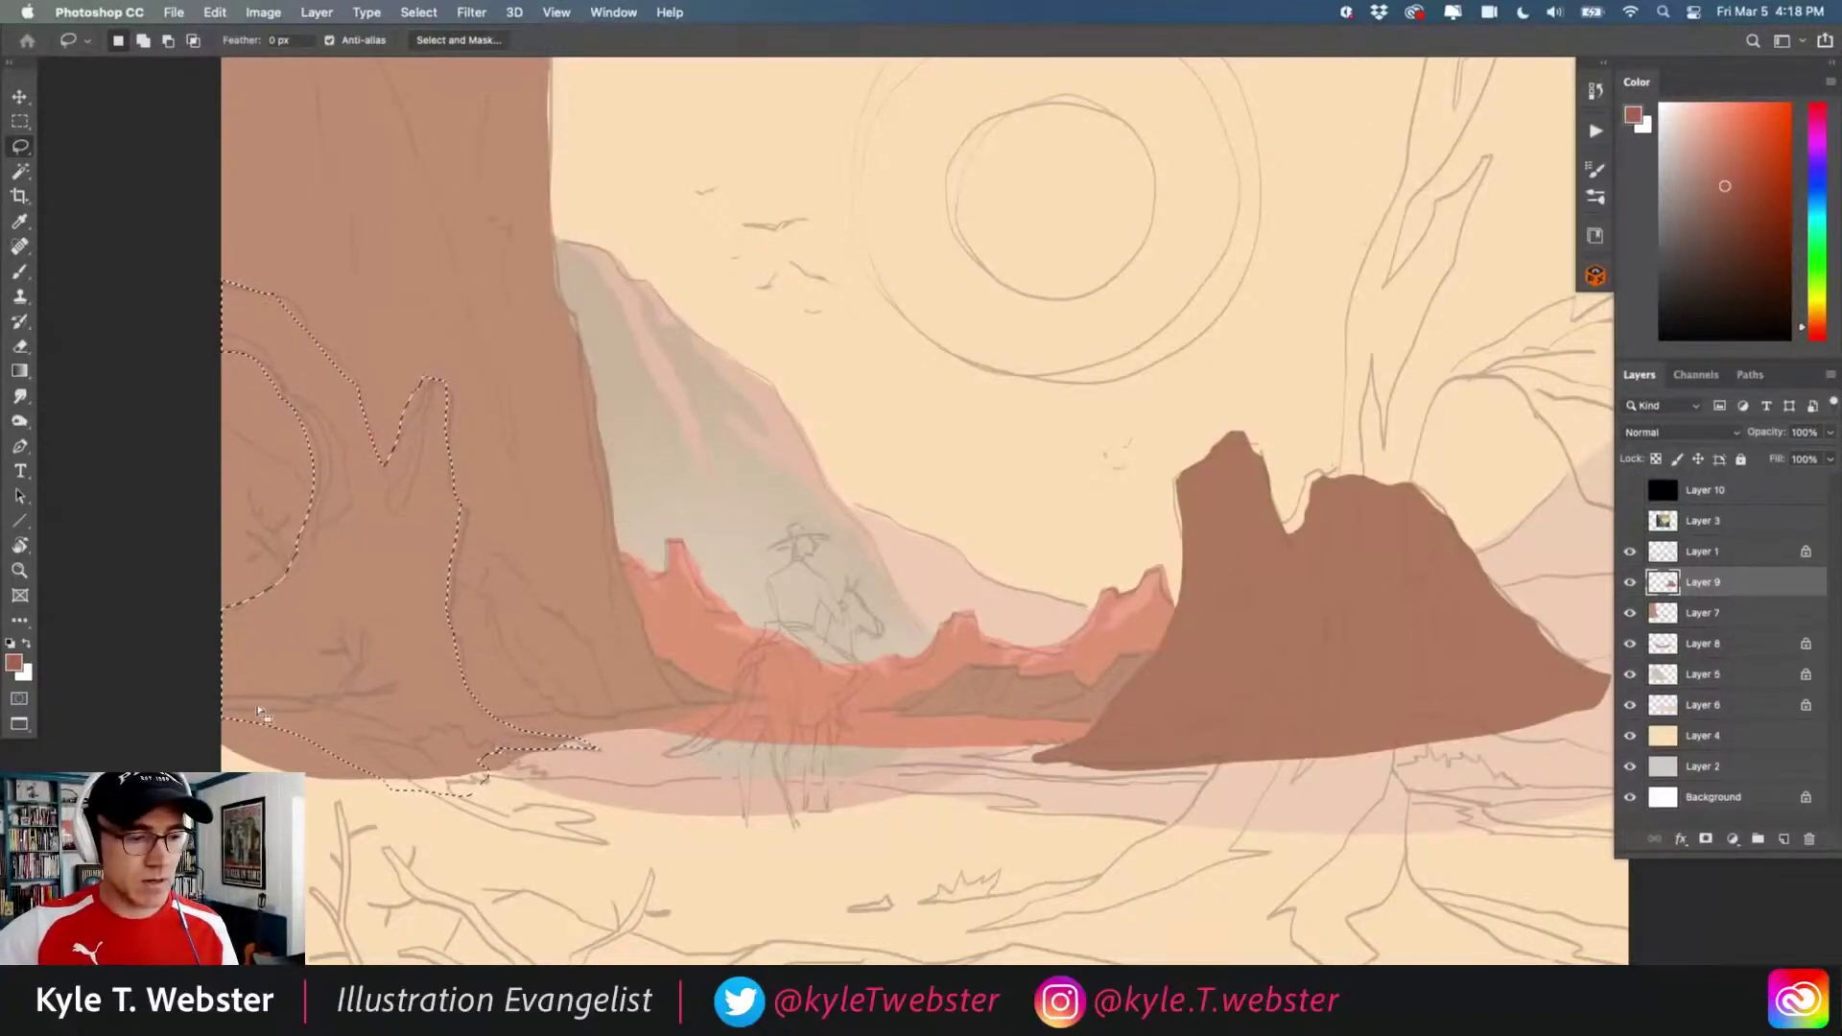
{"action": "key", "text": "alt+BackSpace"}
{"action": "key", "text": "super+d"}
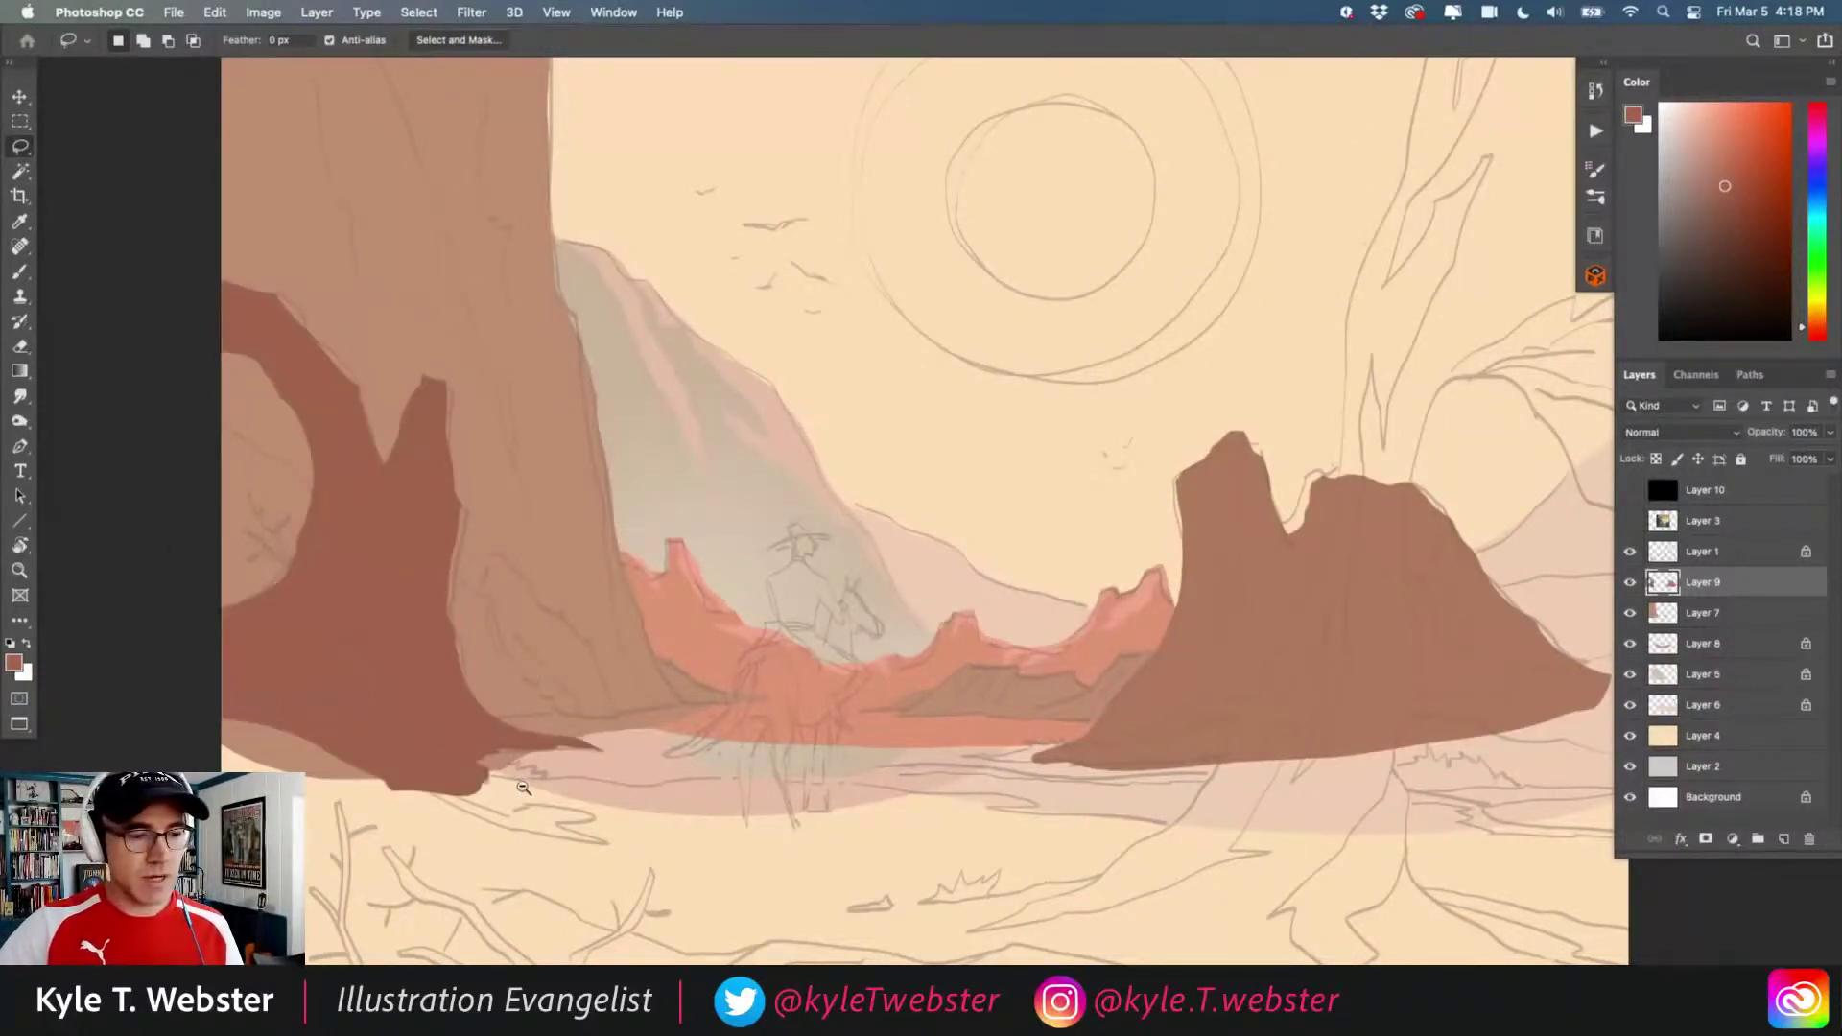
- Resample the large butte's brown and mix a still deeper reddish brown for the foreground
{"action": "scroll", "coordinate": [384, 653], "scroll_direction": "down", "scroll_amount": 5}
{"action": "scroll", "coordinate": [643, 791], "scroll_direction": "up", "scroll_amount": 2}
{"action": "mouse_move", "coordinate": [643, 791]}
{"action": "left_mouse_down"}
{"action": "mouse_move", "coordinate": [555, 768]}
{"action": "mouse_move", "coordinate": [645, 765]}
{"action": "left_mouse_up"}
{"action": "key", "text": "b"}
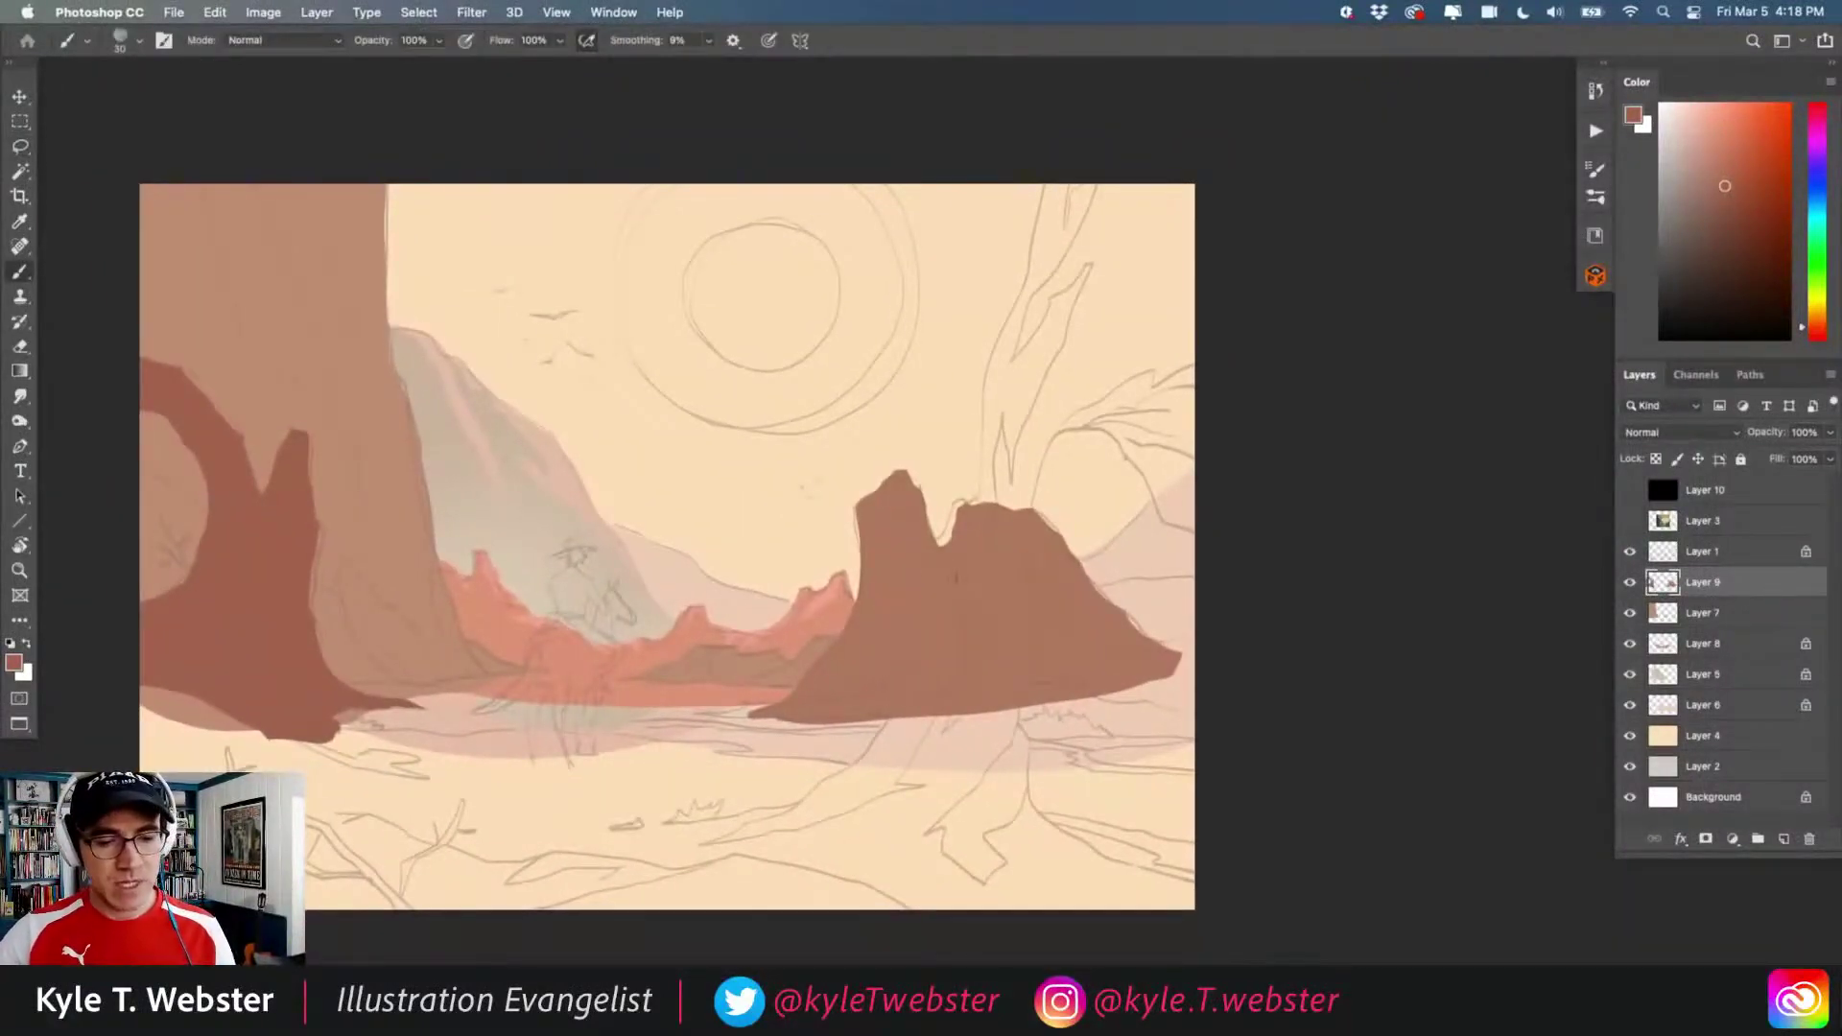
{"action": "left_click", "coordinate": [928, 584], "text": "alt"}
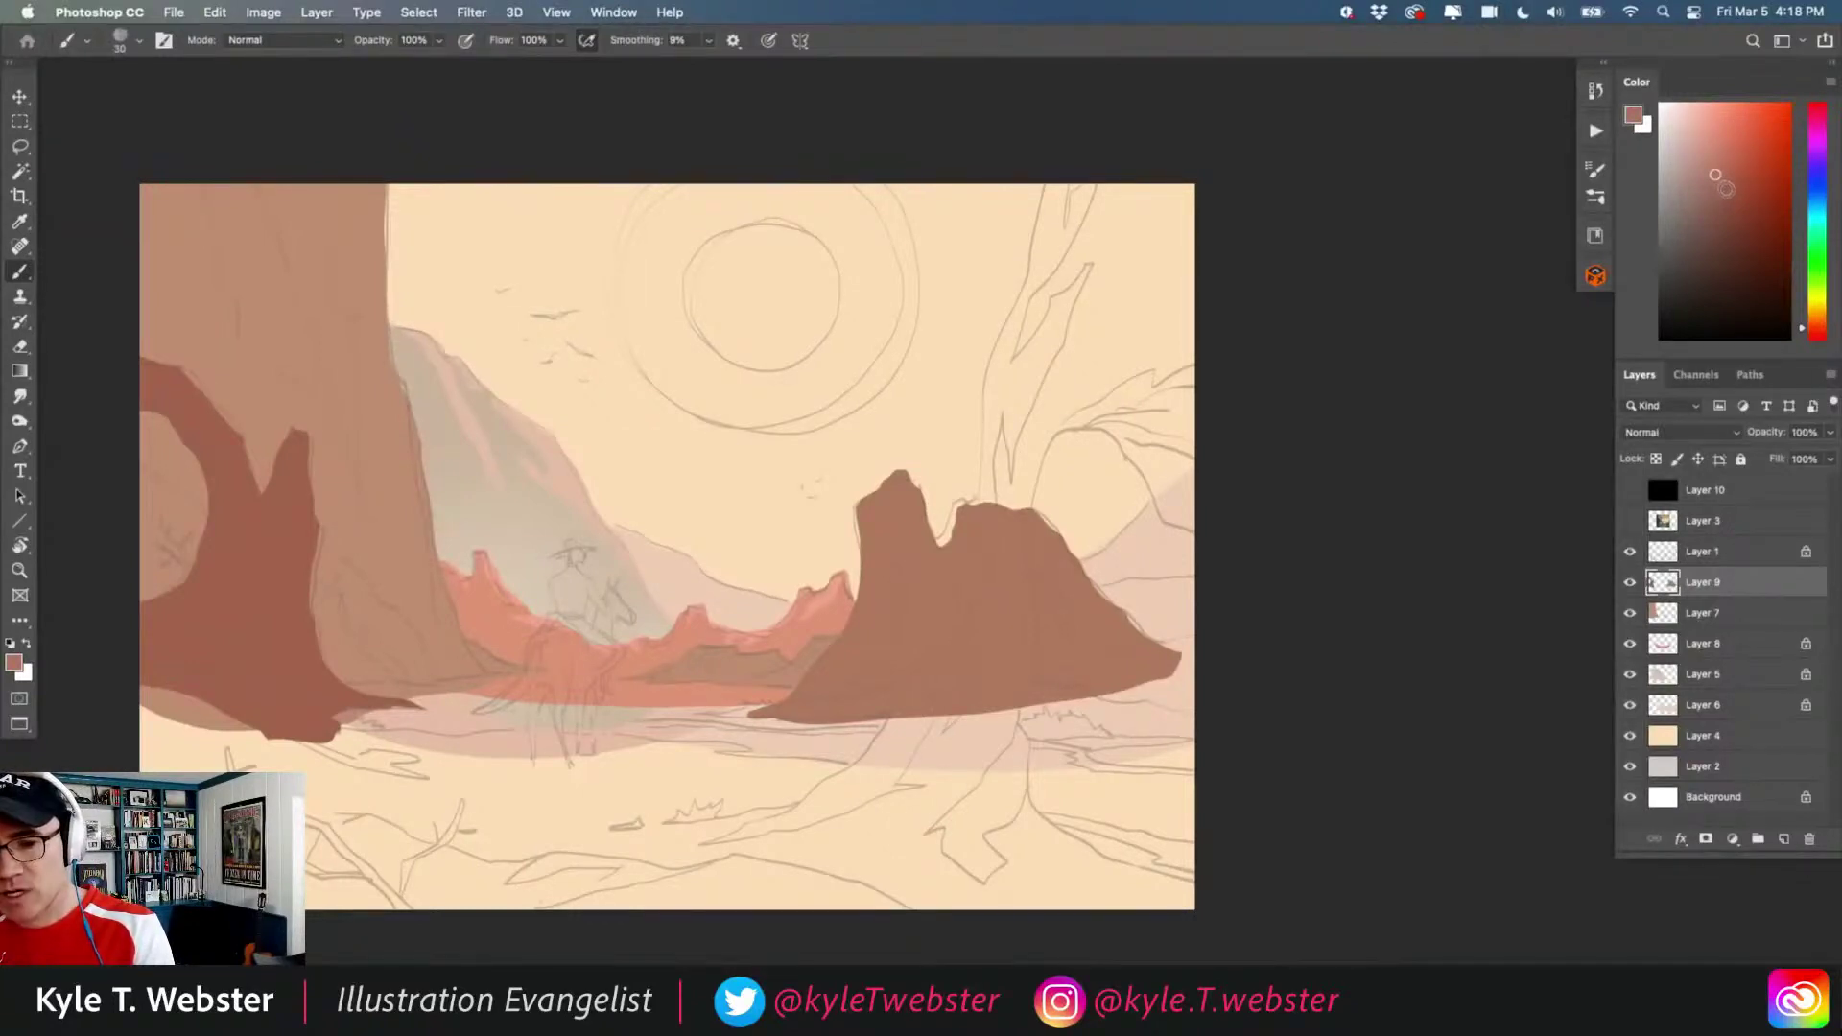
{"action": "left_click", "coordinate": [1728, 193]}
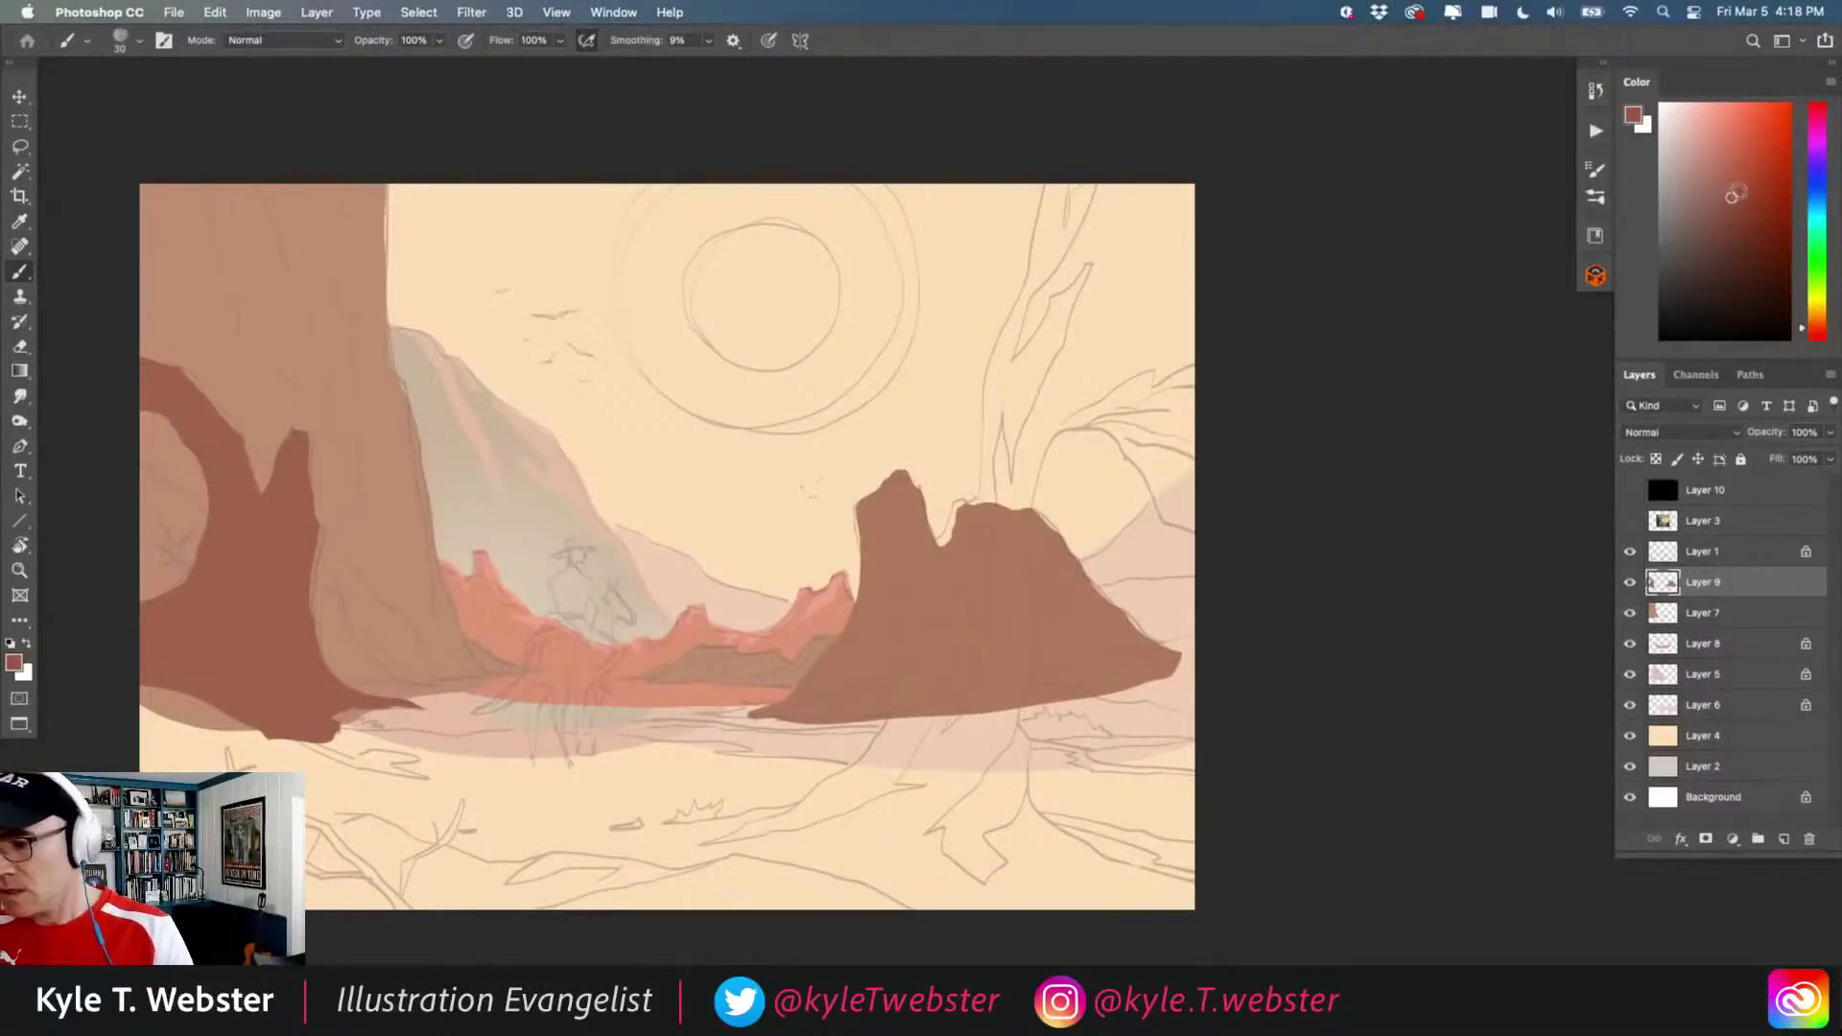
- Lasso the large foreground tree shape with its spreading base, fill it with the deep reddish brown on Layer 9, and deselect
{"action": "key", "text": "l"}
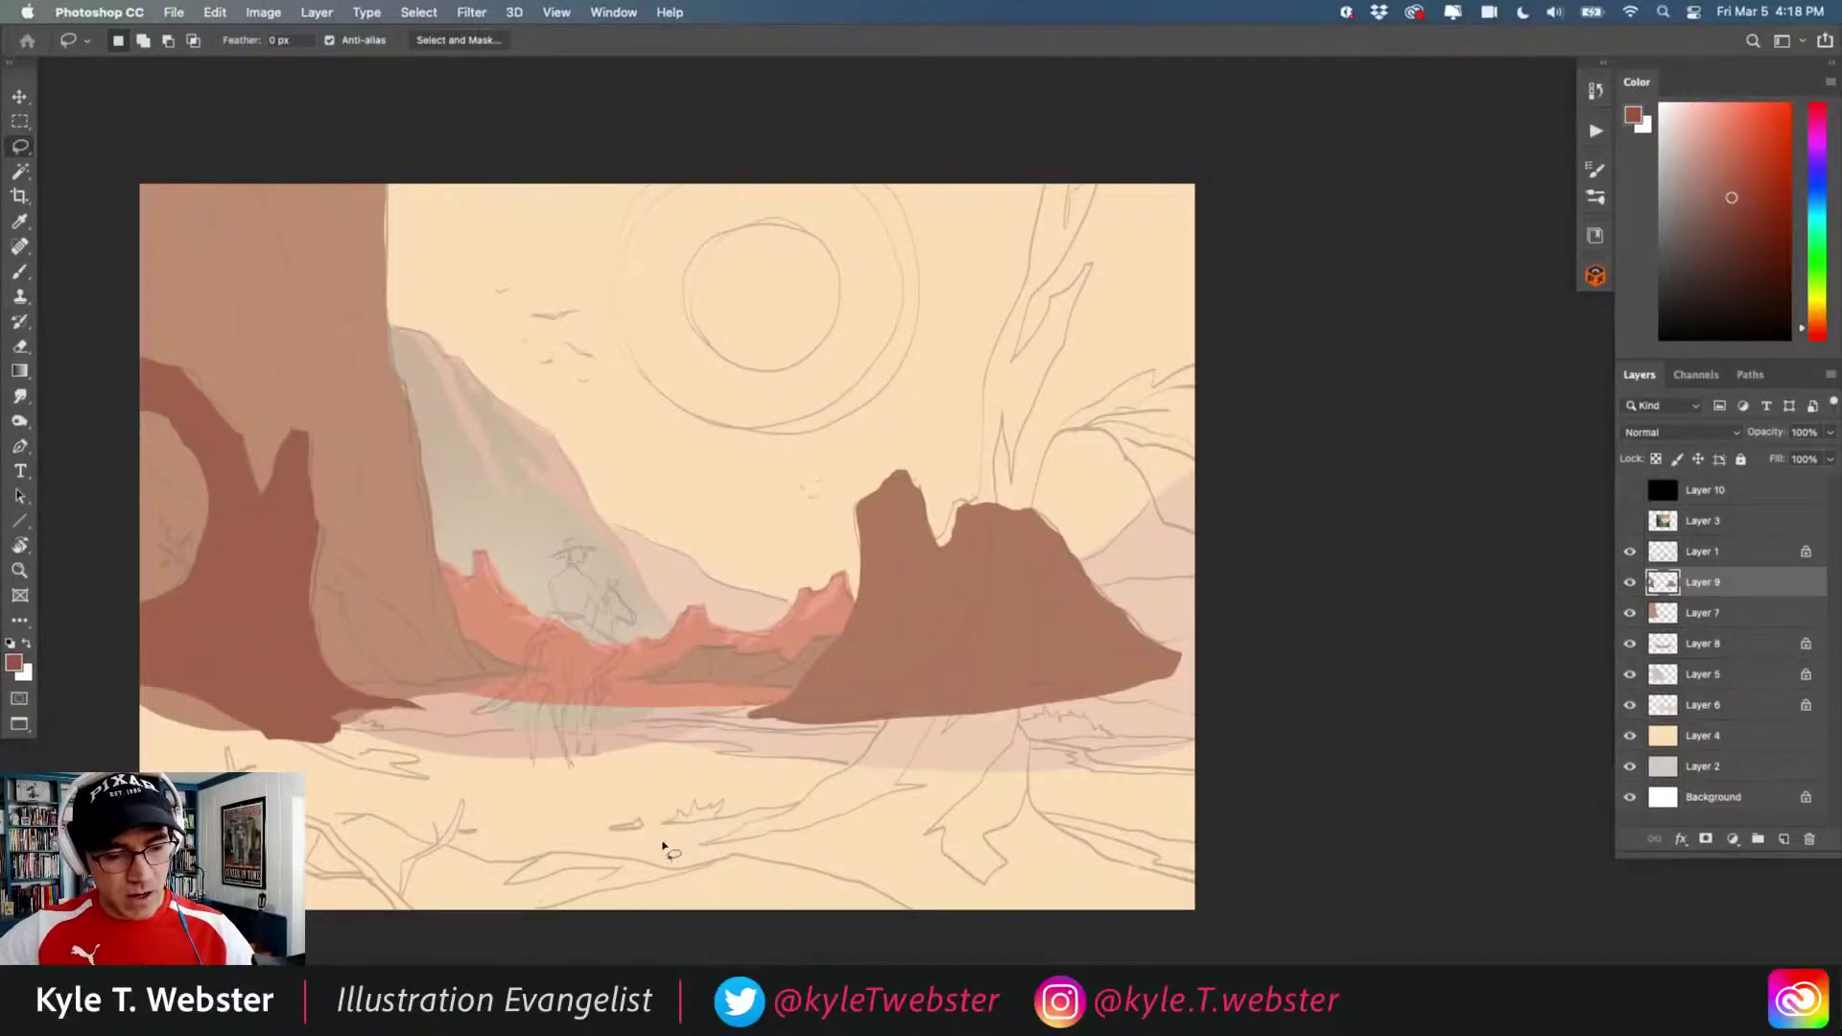
{"action": "mouse_move", "coordinate": [788, 808]}
{"action": "left_mouse_down"}
{"action": "mouse_move", "coordinate": [852, 762]}
{"action": "mouse_move", "coordinate": [897, 696]}
{"action": "left_mouse_up"}
{"action": "mouse_move", "coordinate": [944, 611]}
{"action": "left_mouse_down"}
{"action": "mouse_move", "coordinate": [988, 487]}
{"action": "mouse_move", "coordinate": [999, 353]}
{"action": "mouse_move", "coordinate": [1042, 257]}
{"action": "mouse_move", "coordinate": [1134, 184]}
{"action": "mouse_move", "coordinate": [1221, 246]}
{"action": "mouse_move", "coordinate": [1234, 537]}
{"action": "mouse_move", "coordinate": [1172, 525]}
{"action": "mouse_move", "coordinate": [1105, 442]}
{"action": "mouse_move", "coordinate": [1065, 425]}
{"action": "mouse_move", "coordinate": [1031, 594]}
{"action": "left_mouse_up"}
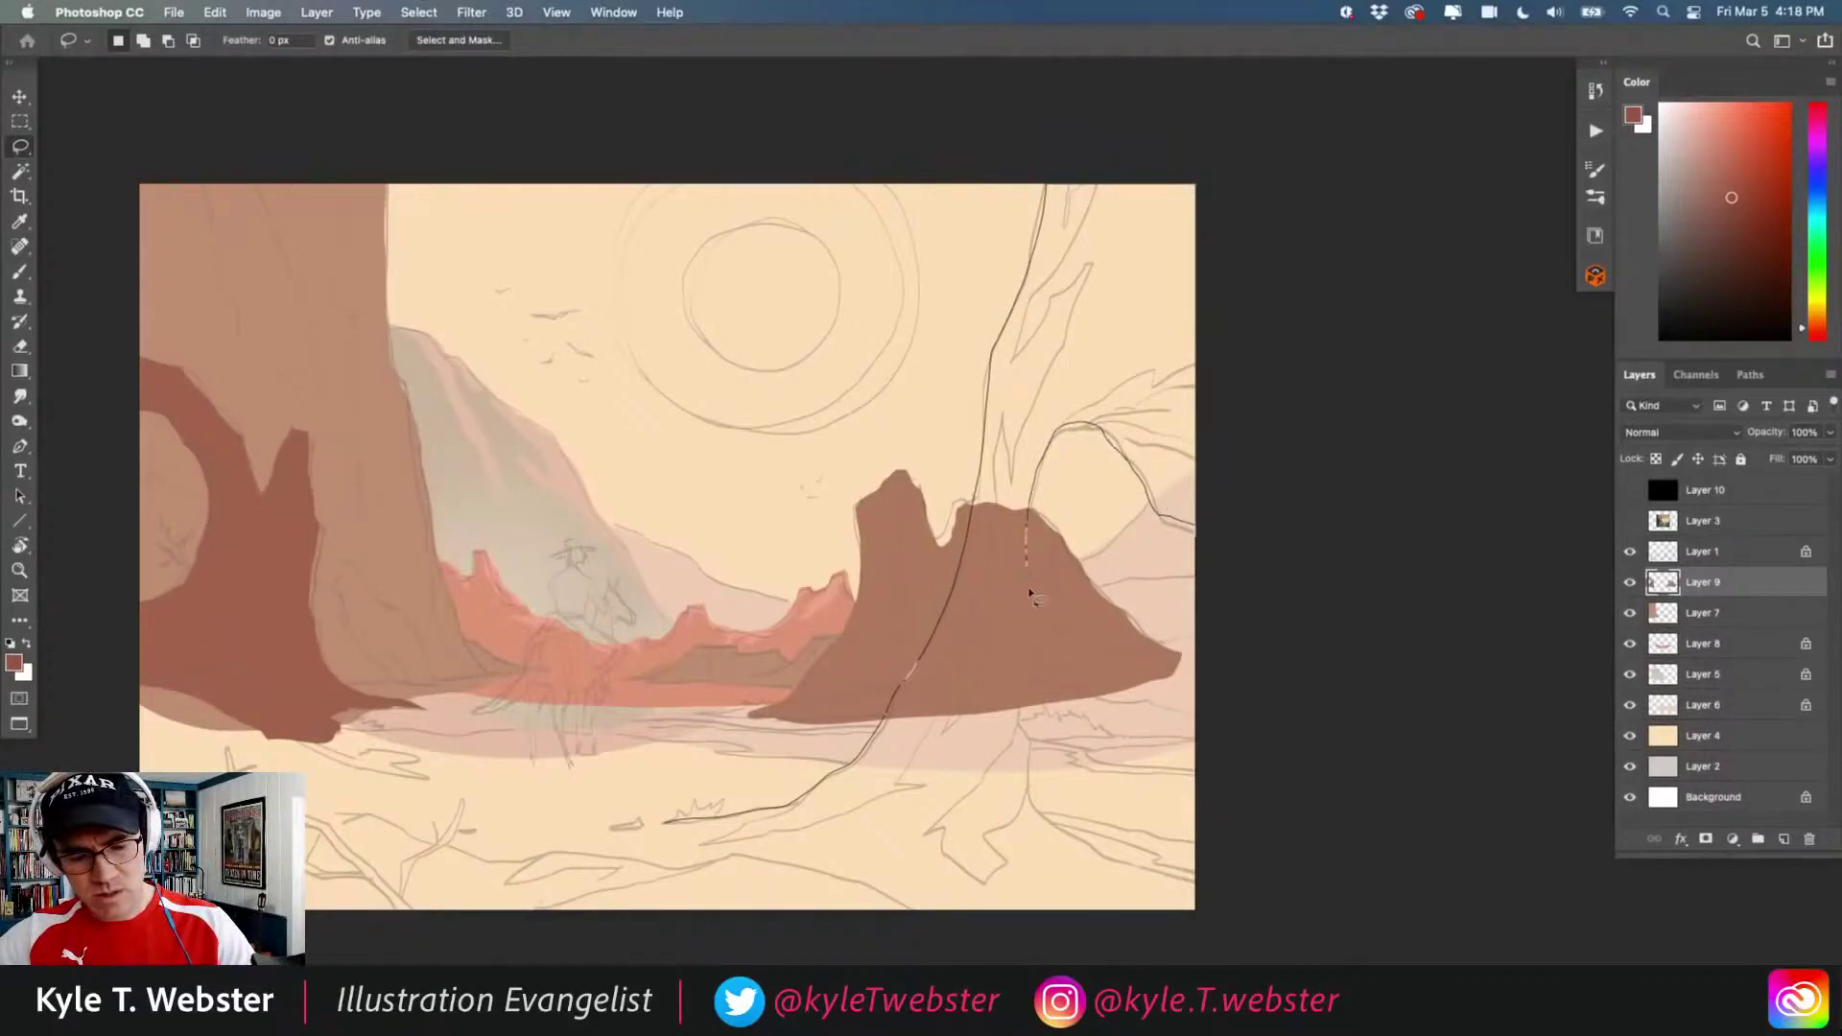
{"action": "mouse_move", "coordinate": [1030, 693]}
{"action": "left_mouse_down"}
{"action": "mouse_move", "coordinate": [1041, 806]}
{"action": "mouse_move", "coordinate": [1241, 892]}
{"action": "mouse_move", "coordinate": [1190, 950]}
{"action": "mouse_move", "coordinate": [826, 921]}
{"action": "left_mouse_up"}
{"action": "mouse_move", "coordinate": [671, 916]}
{"action": "left_mouse_down"}
{"action": "mouse_move", "coordinate": [484, 957]}
{"action": "mouse_move", "coordinate": [498, 892]}
{"action": "mouse_move", "coordinate": [645, 804]}
{"action": "left_mouse_up"}
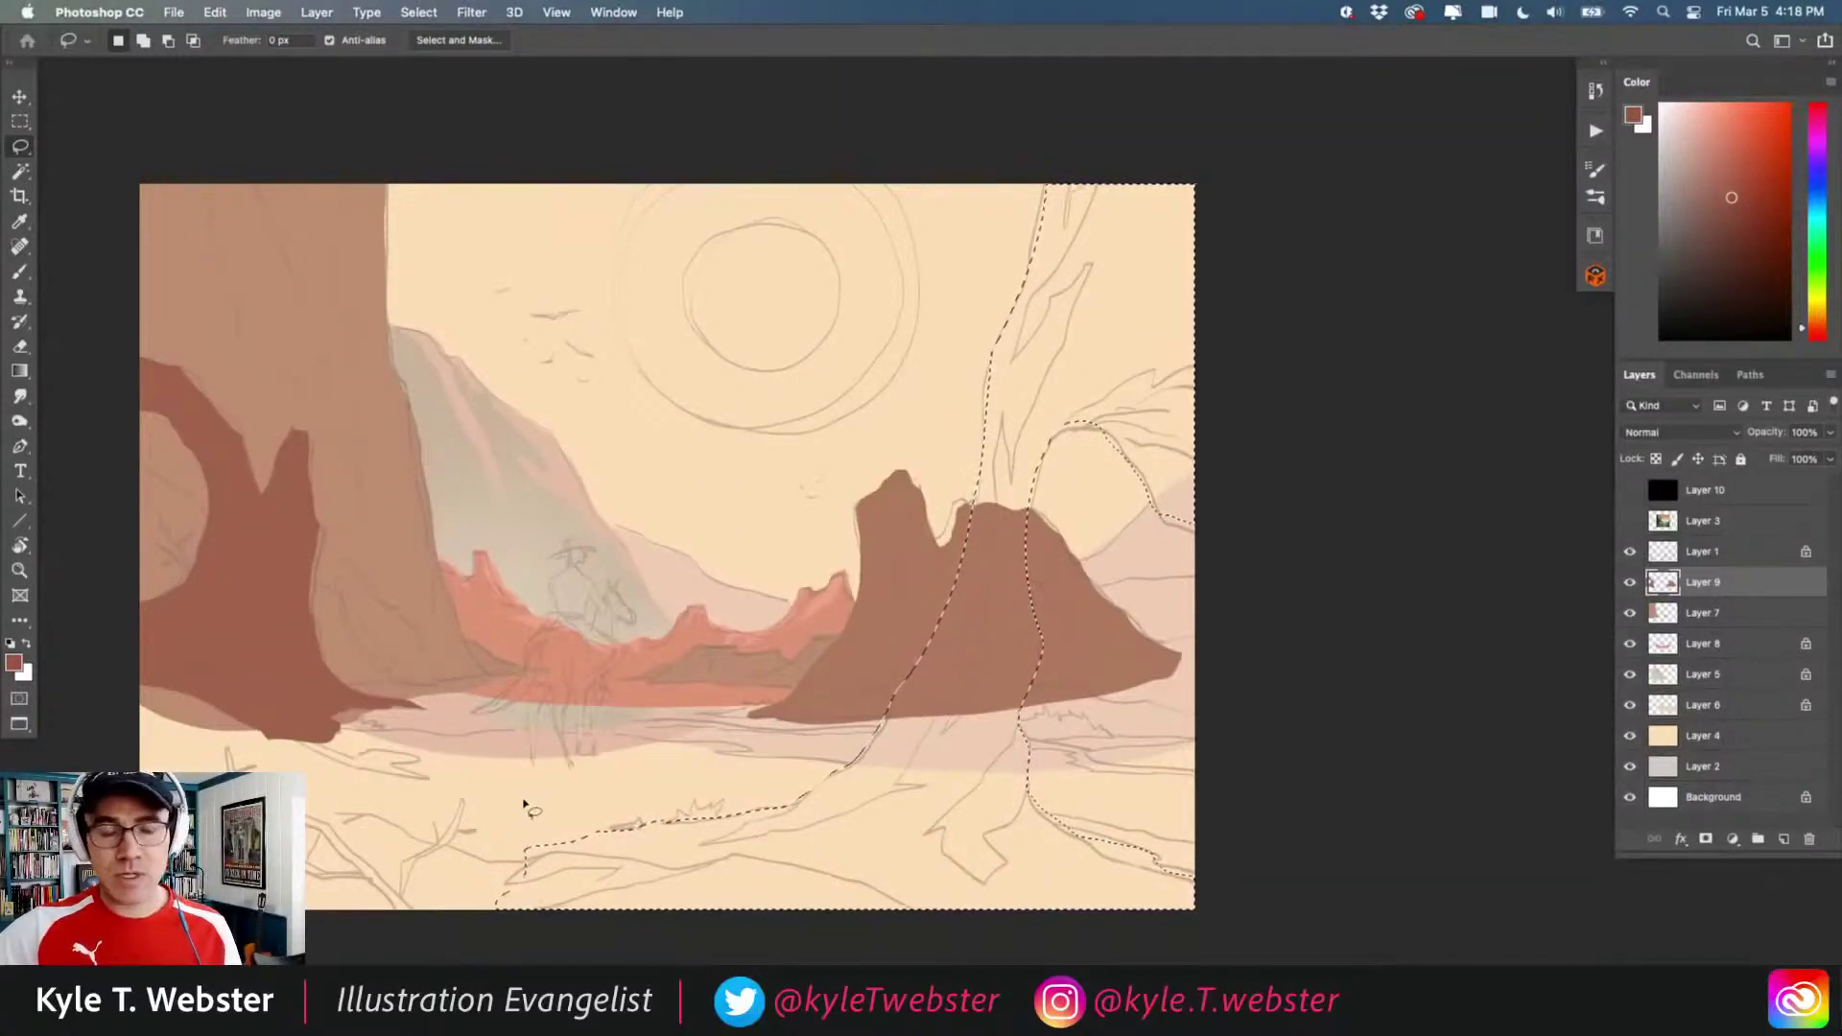
{"action": "key", "text": "alt+BackSpace"}
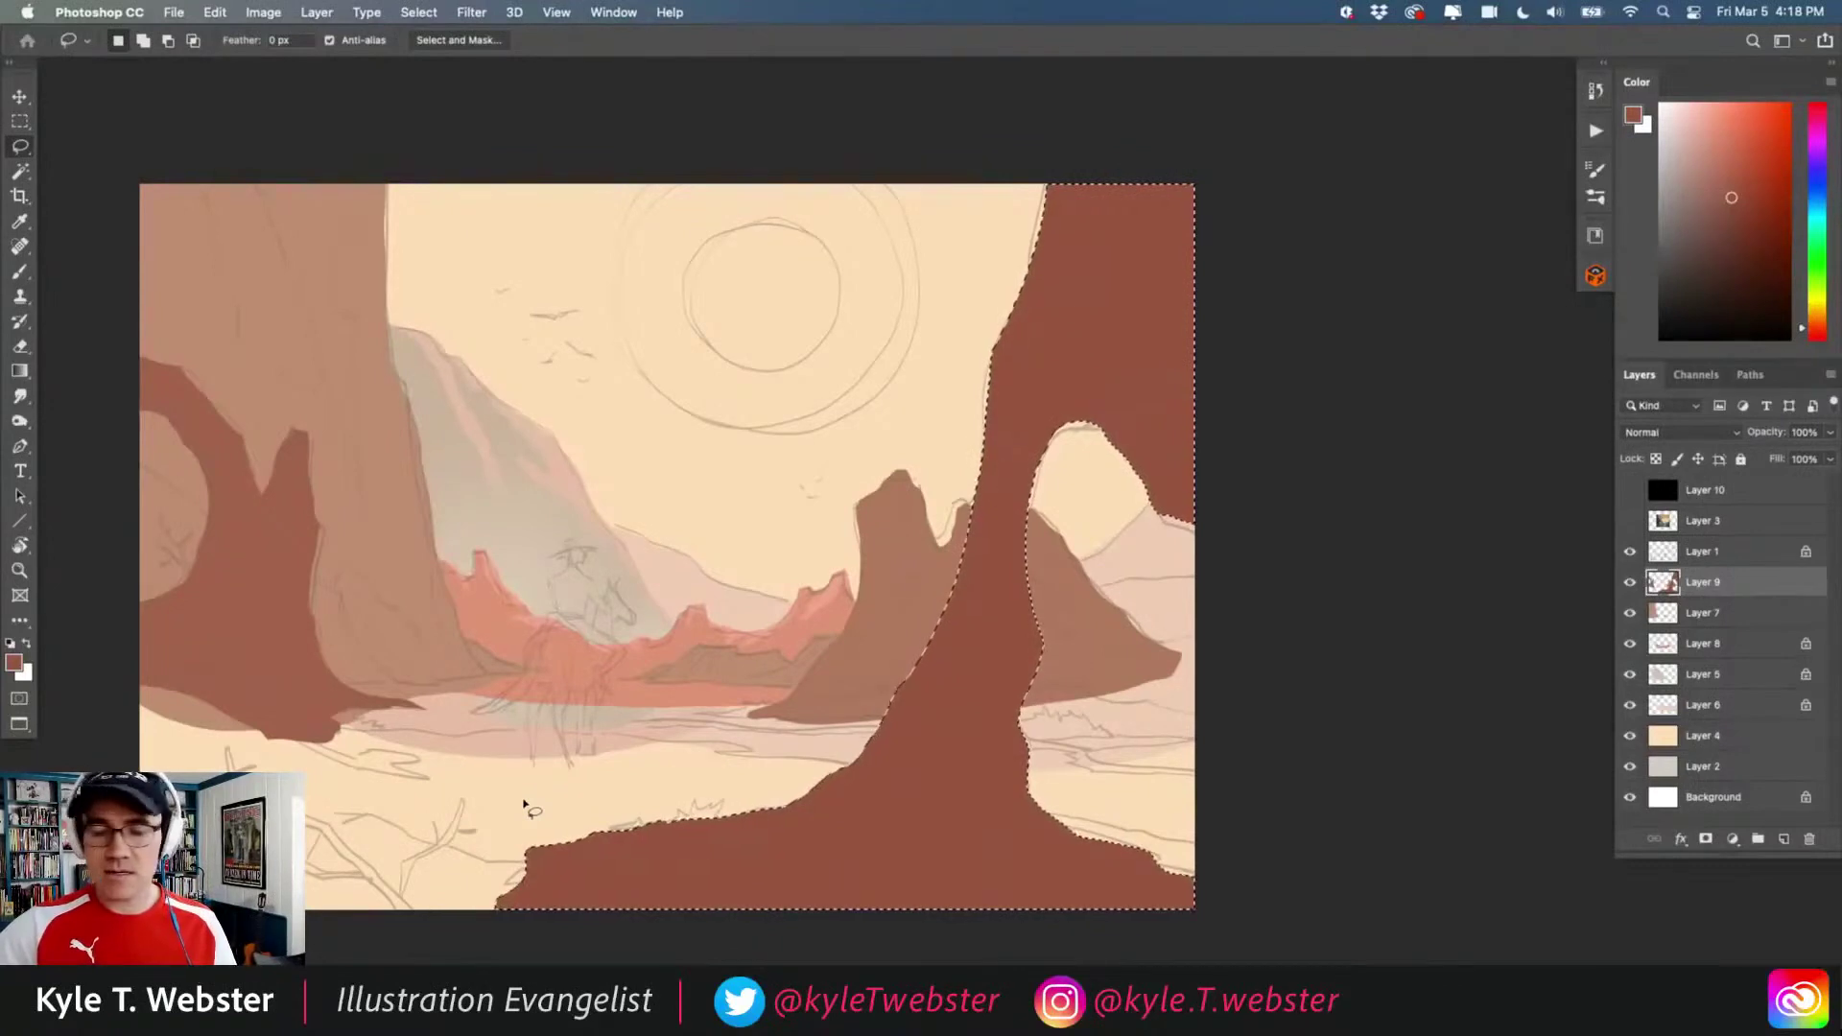
{"action": "key", "text": "ctrl+d"}
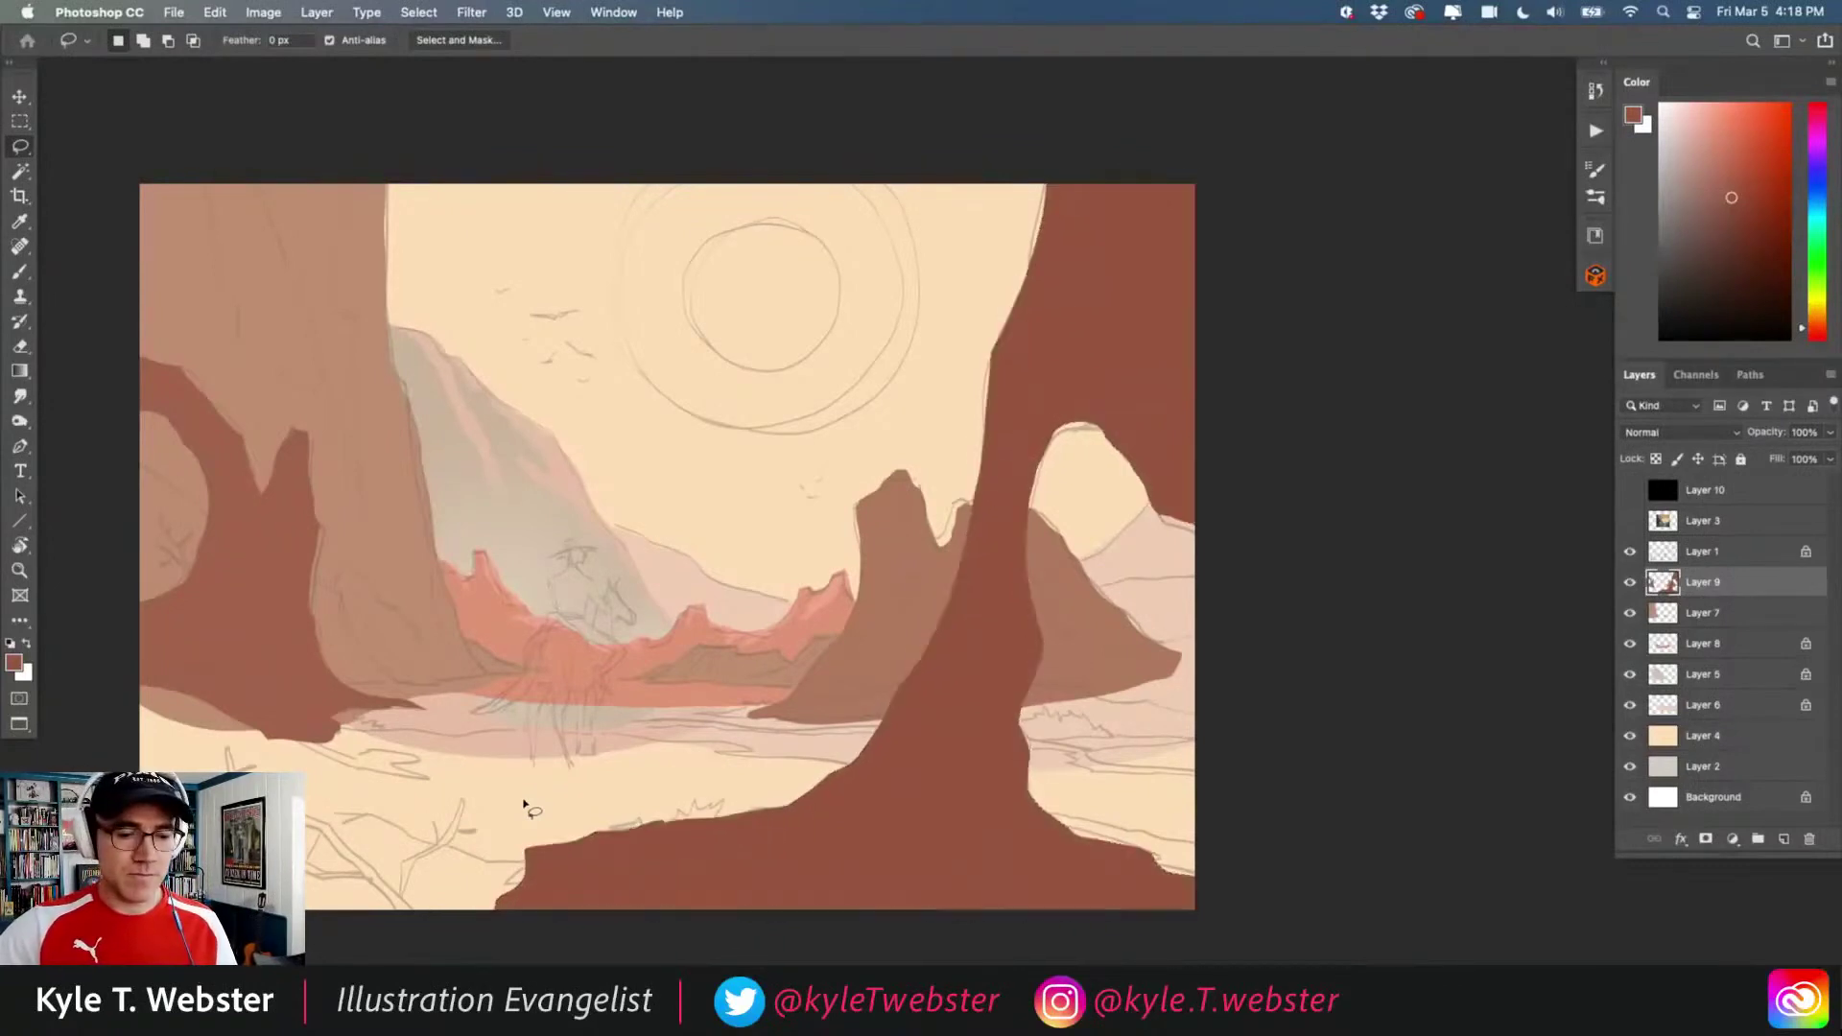
- Check the new foreground shapes in greyscale and in colour without the sketch, and show Layer 1 again
{"action": "left_click", "coordinate": [1630, 552]}
{"action": "left_click", "coordinate": [1629, 490]}
{"action": "mouse_move", "coordinate": [457, 790]}
{"action": "left_mouse_down"}
{"action": "mouse_move", "coordinate": [571, 757]}
{"action": "mouse_move", "coordinate": [360, 743]}
{"action": "left_mouse_up"}
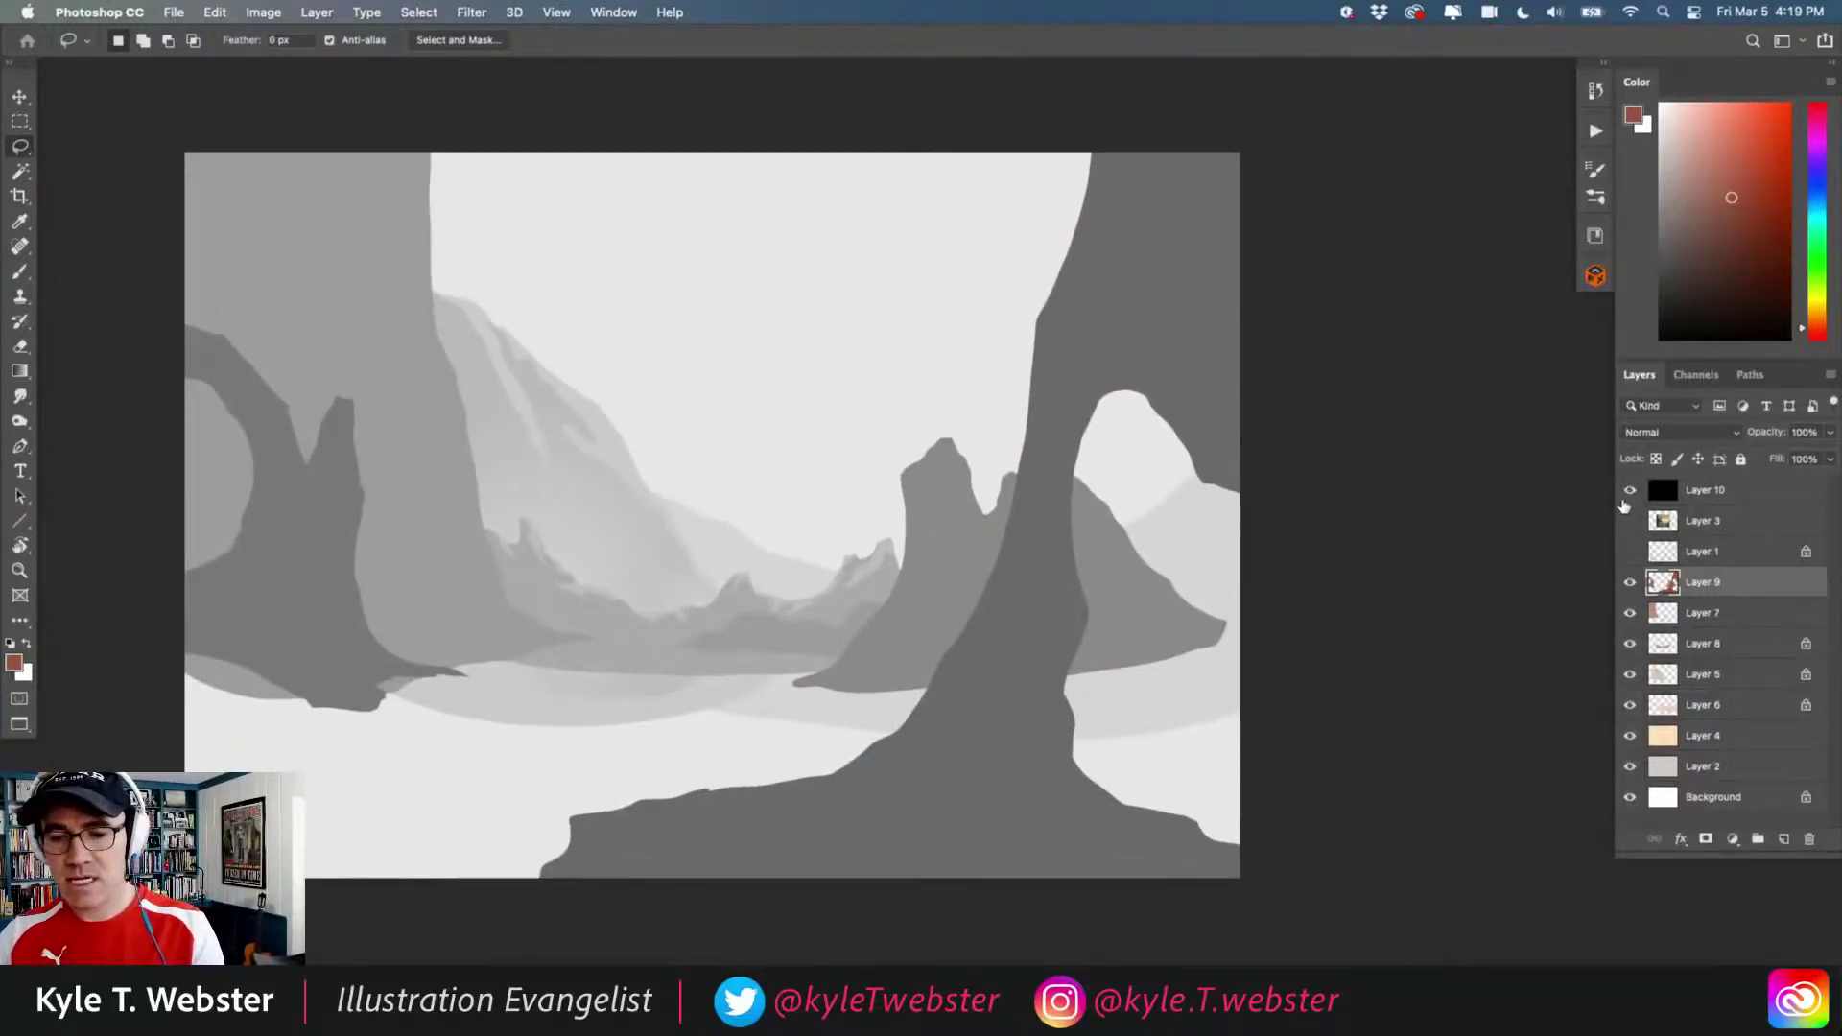
{"action": "left_click", "coordinate": [1629, 490]}
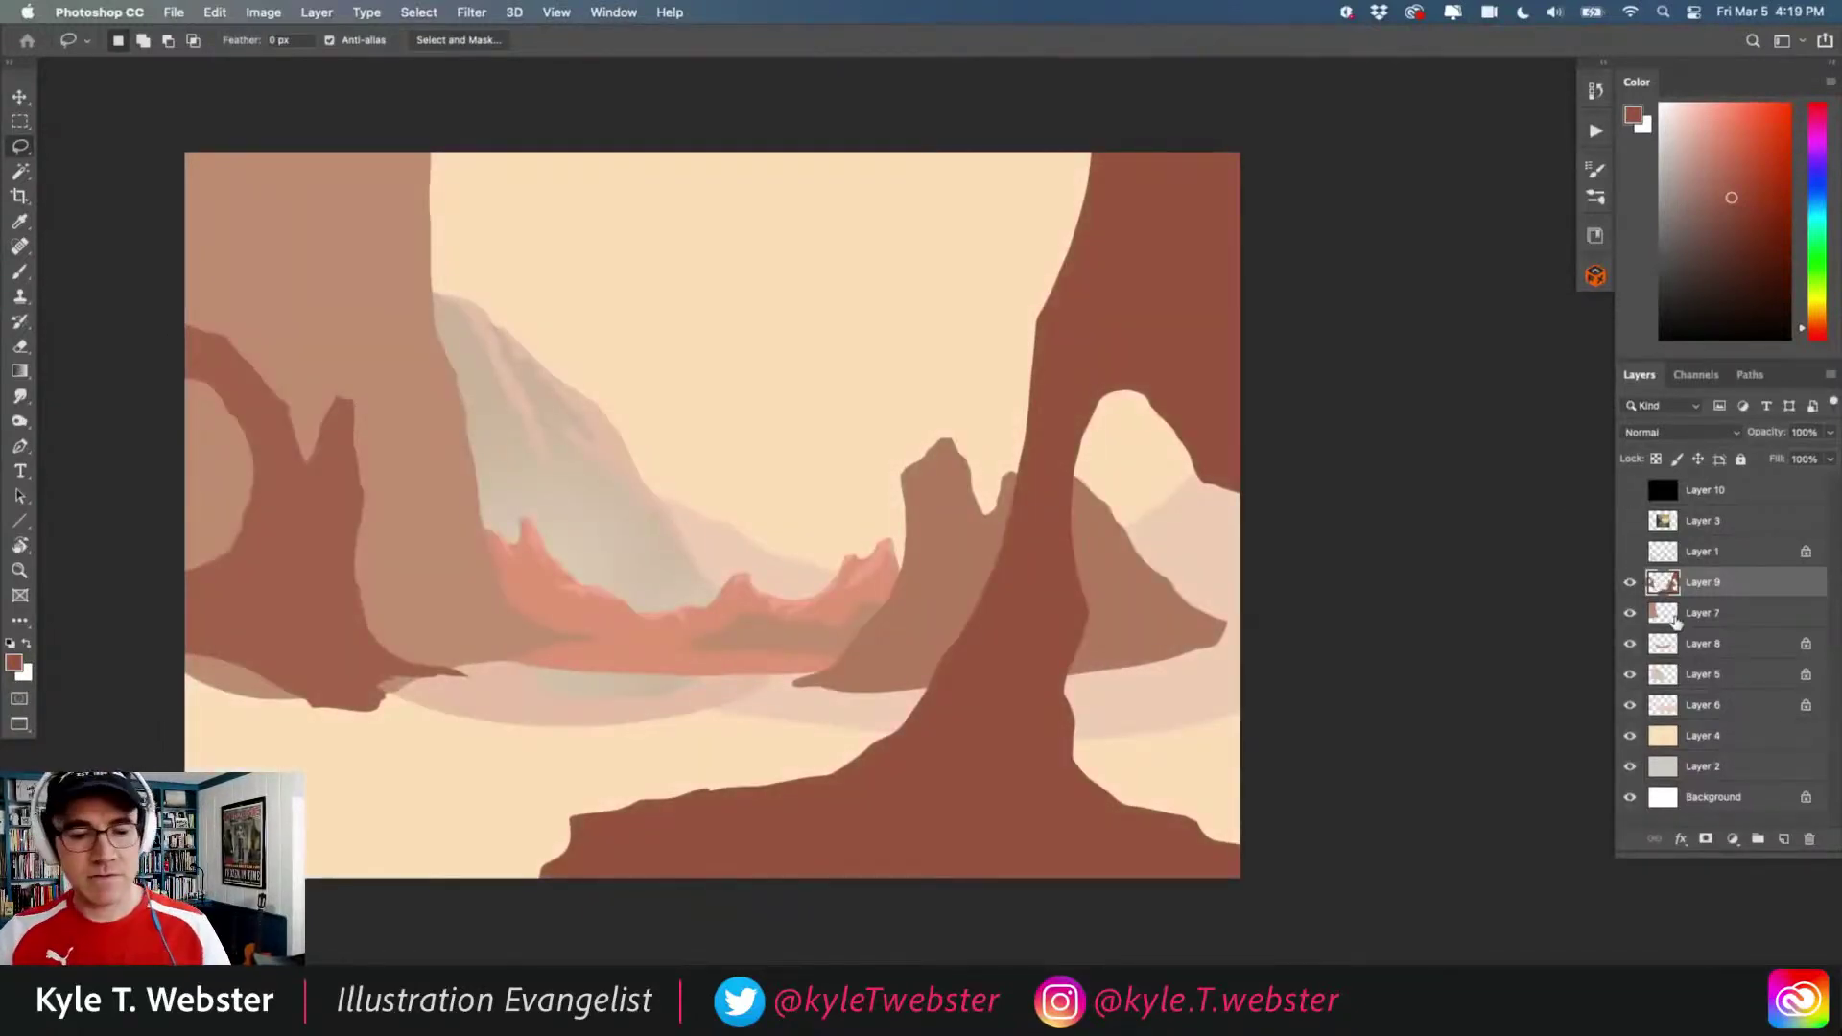
{"action": "left_click_drag", "start_coordinate": [437, 756], "coordinate": [442, 729]}
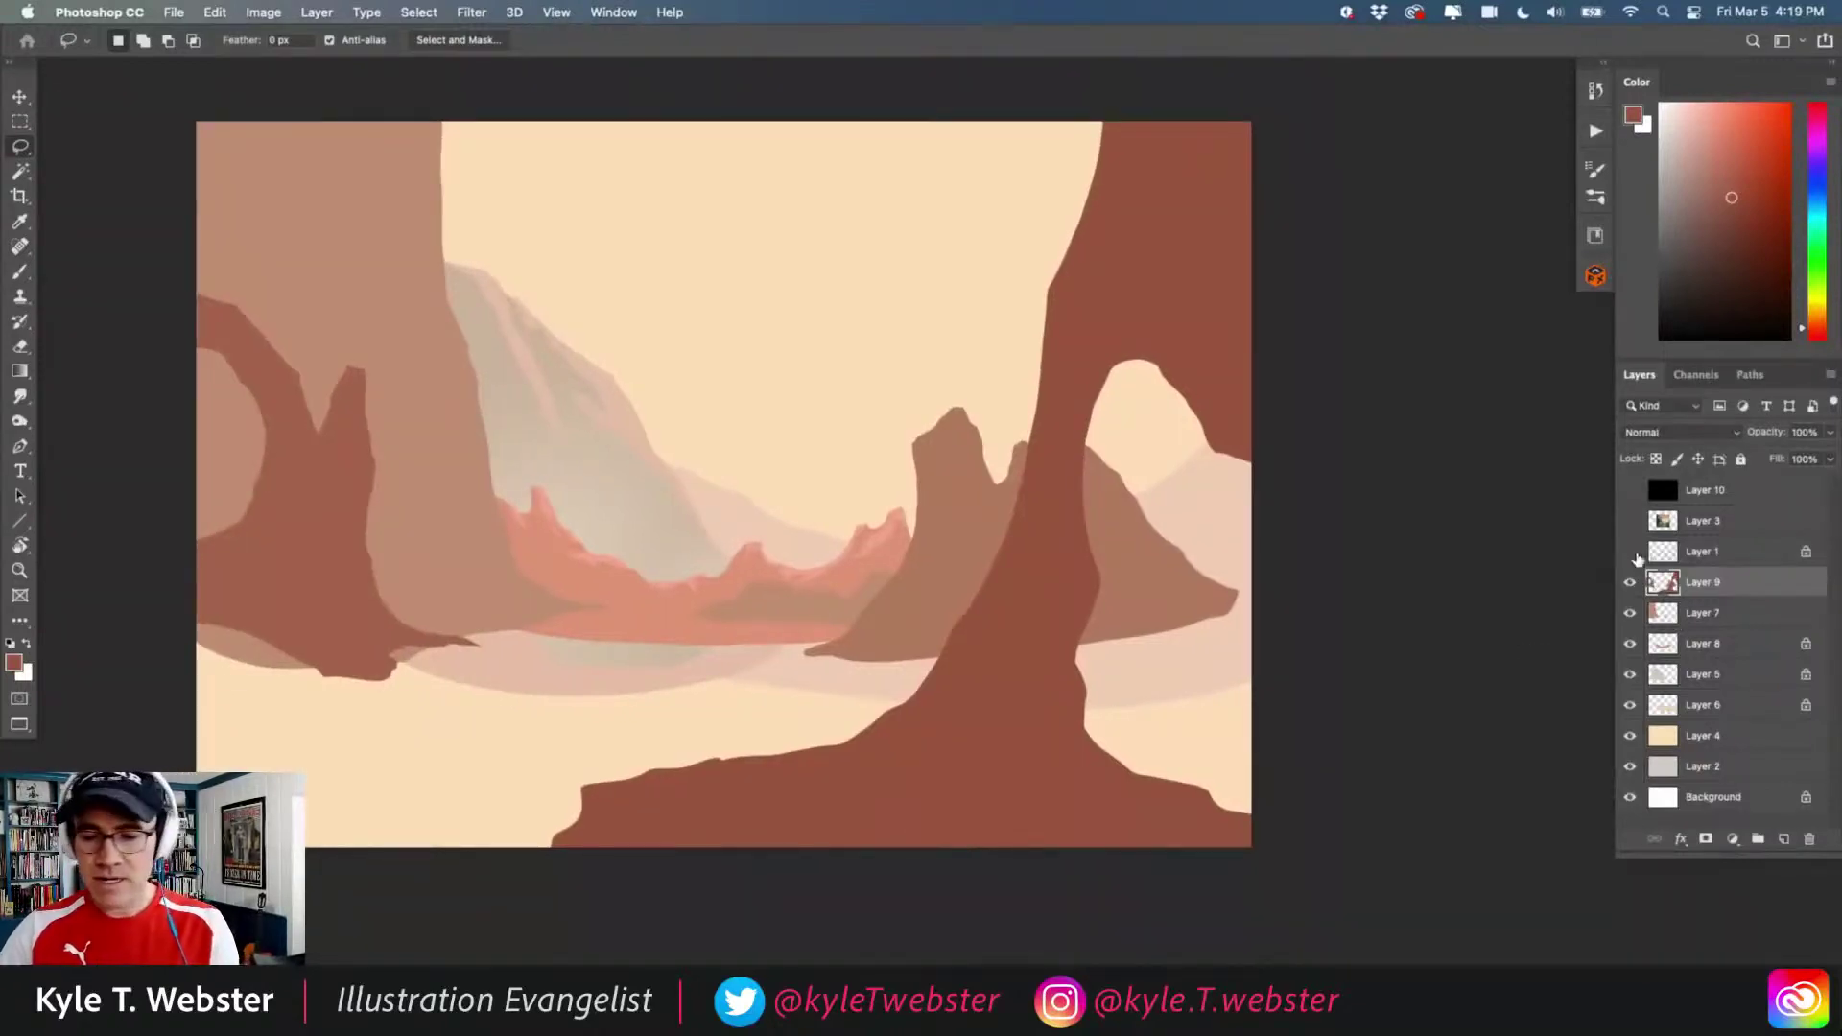
{"action": "left_click", "coordinate": [1630, 552]}
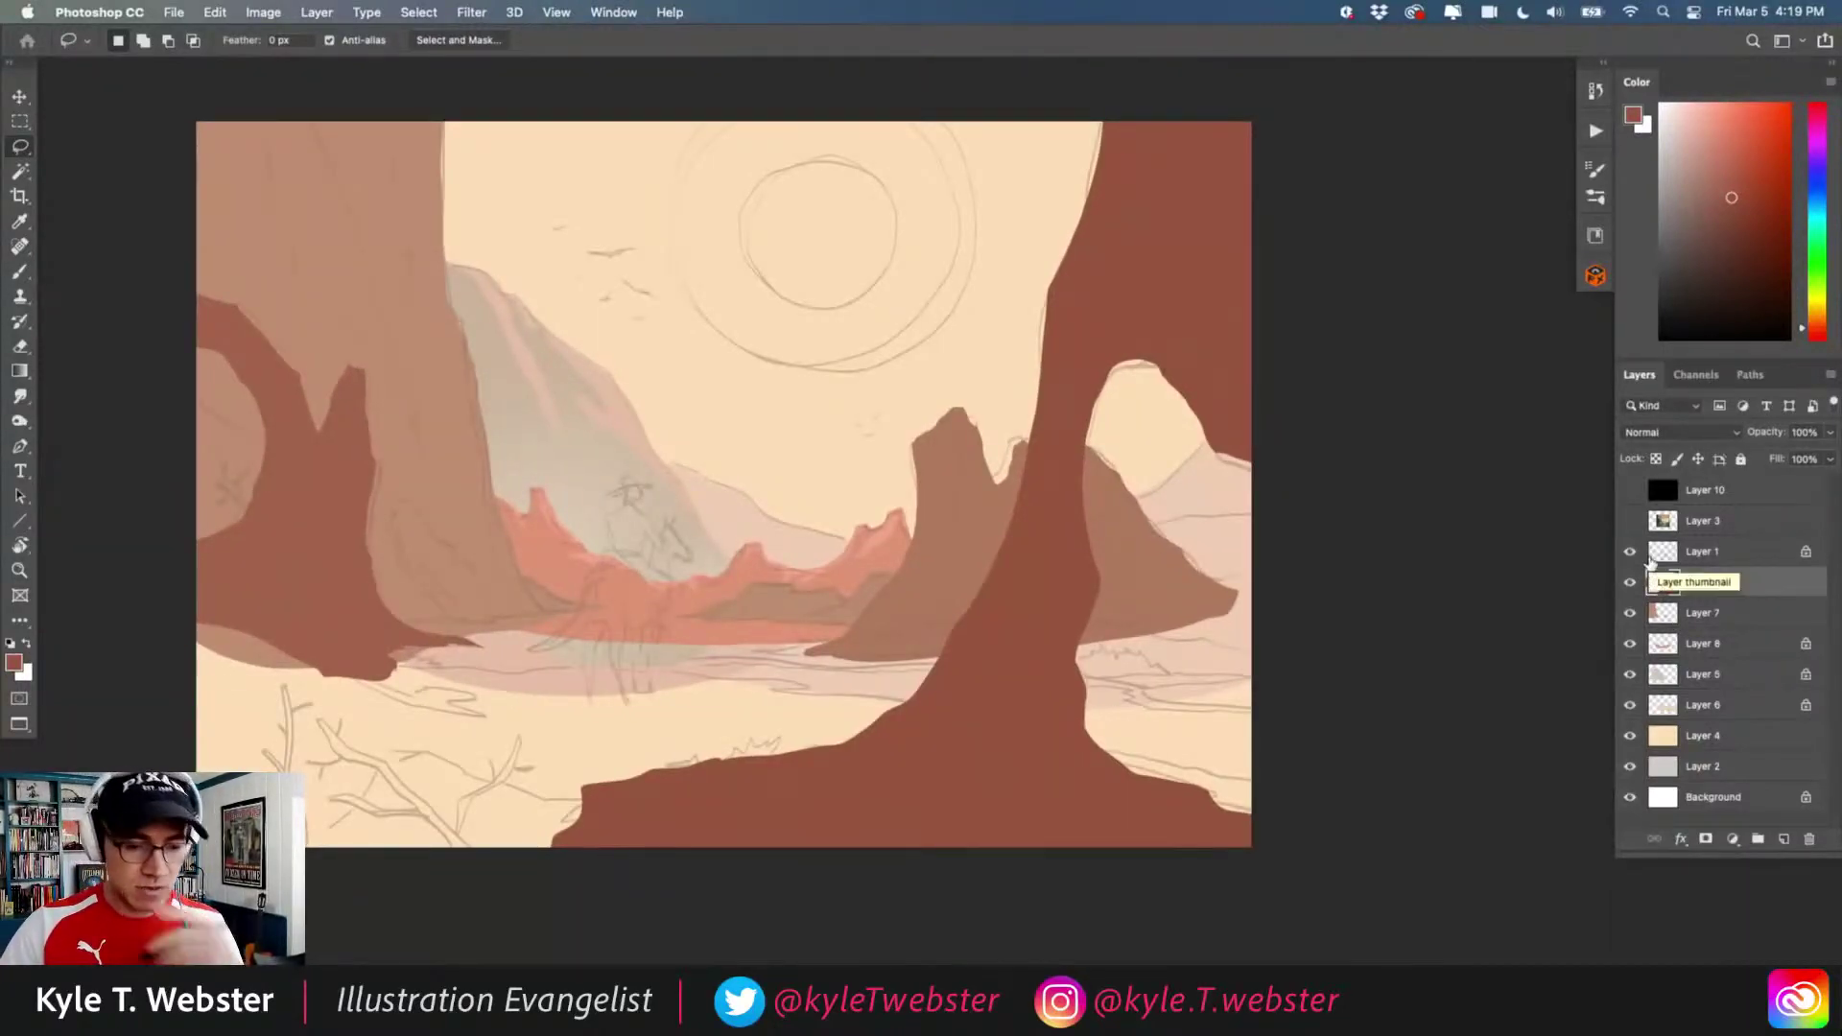
- Sample the salmon colour of the distant ridge and activate Layer 8, toggling its visibility to verify it holds that ridge
{"action": "scroll", "coordinate": [671, 479], "scroll_direction": "up", "scroll_amount": 3}
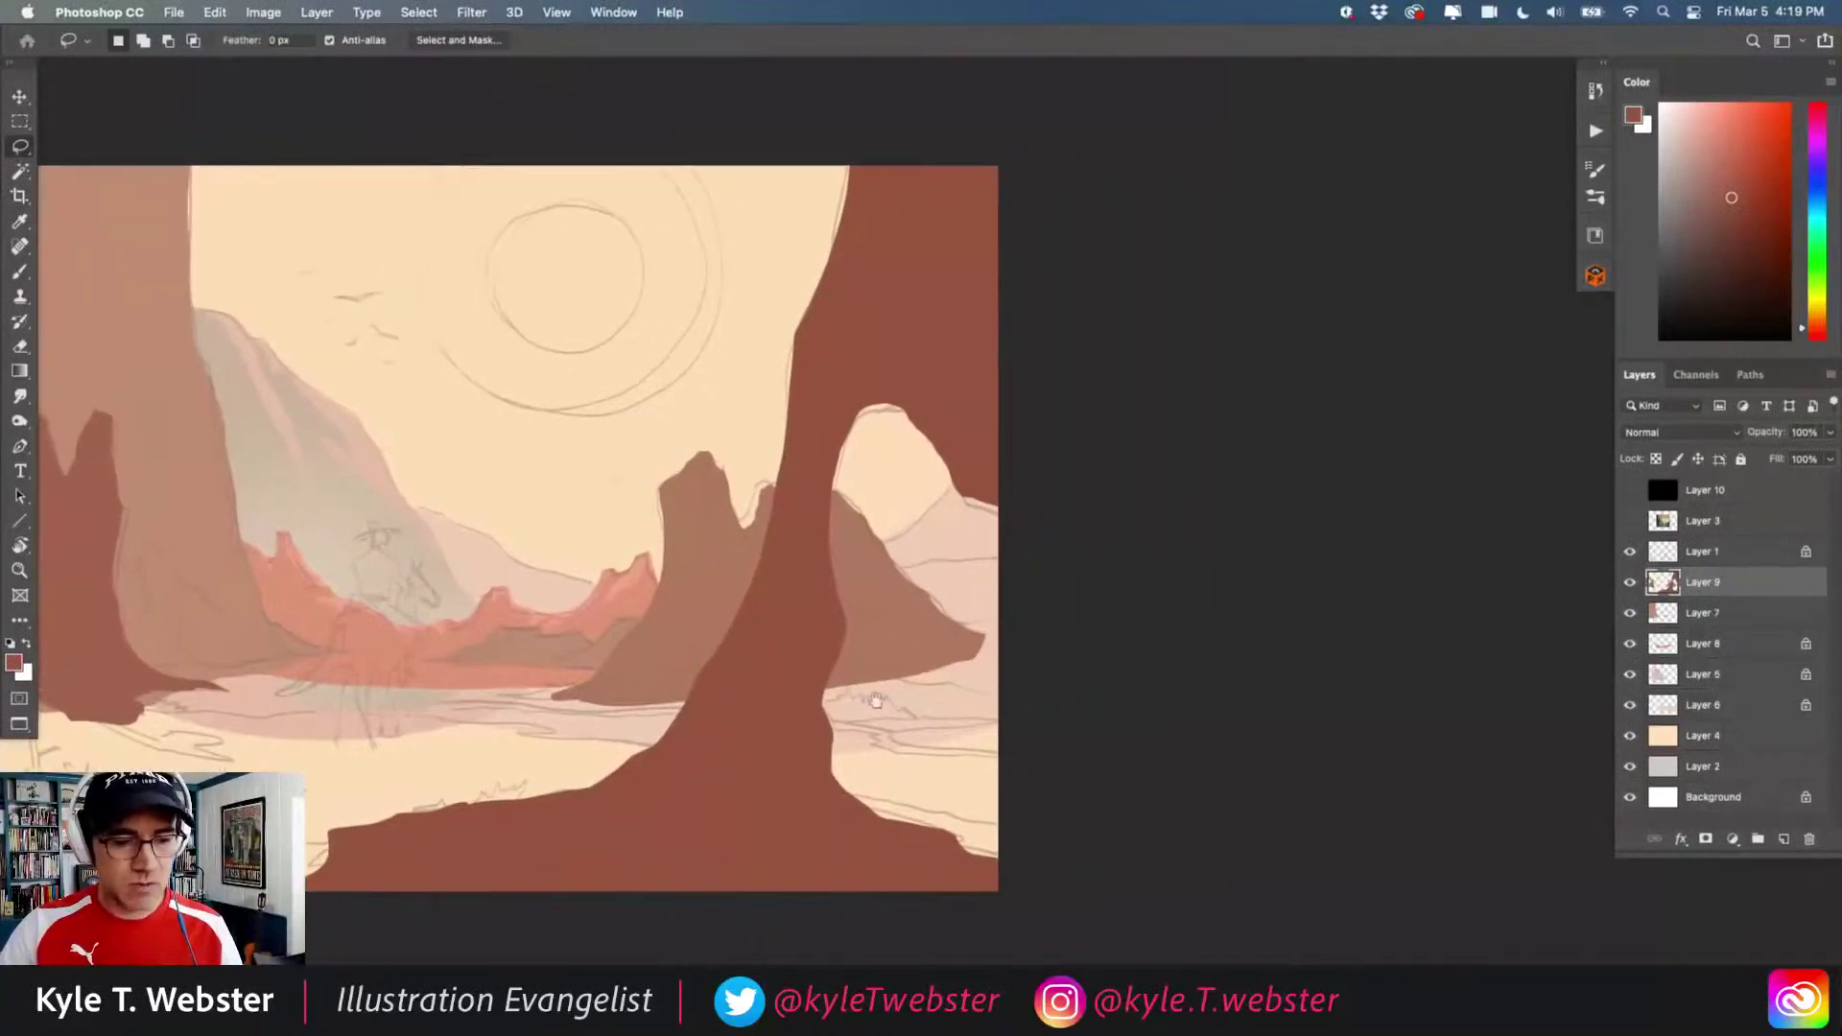
{"action": "scroll", "coordinate": [379, 500], "scroll_direction": "down", "scroll_amount": 2}
{"action": "key", "text": "b"}
{"action": "left_click", "coordinate": [439, 638], "text": "alt"}
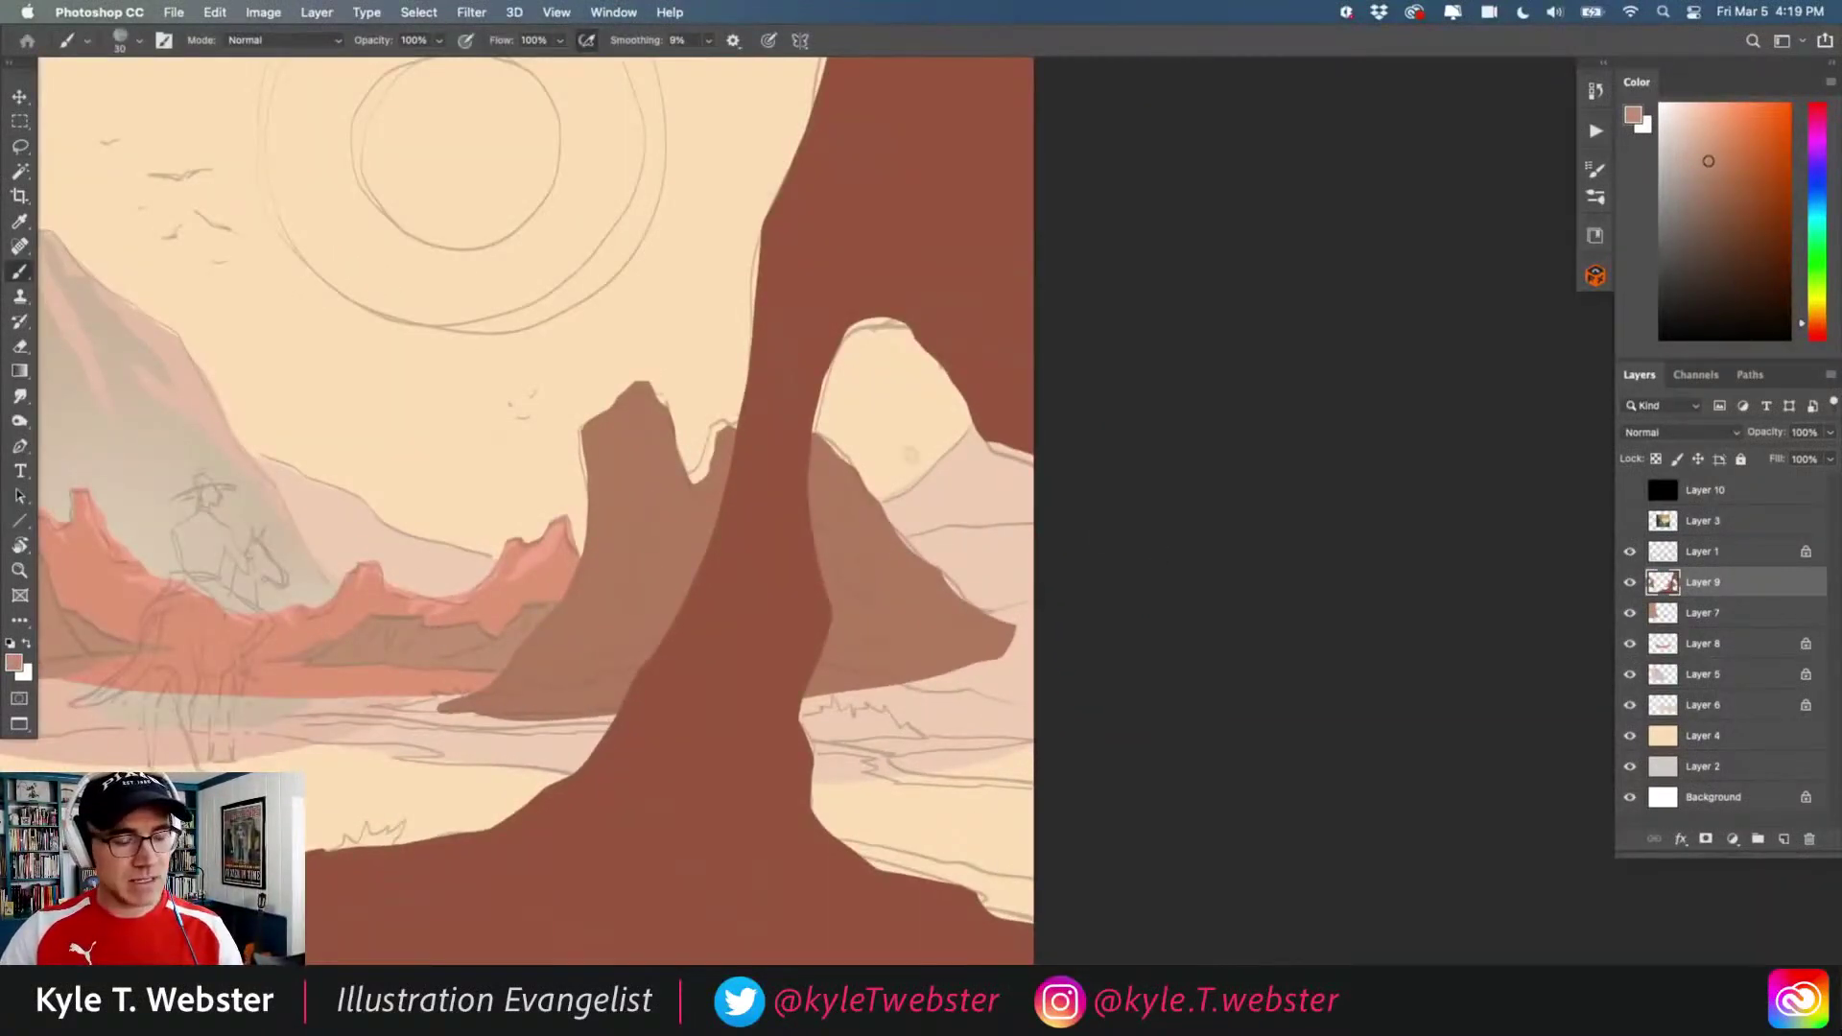
{"action": "scroll", "coordinate": [583, 642], "scroll_direction": "left", "scroll_amount": 5}
{"action": "left_click", "coordinate": [630, 563], "text": "alt"}
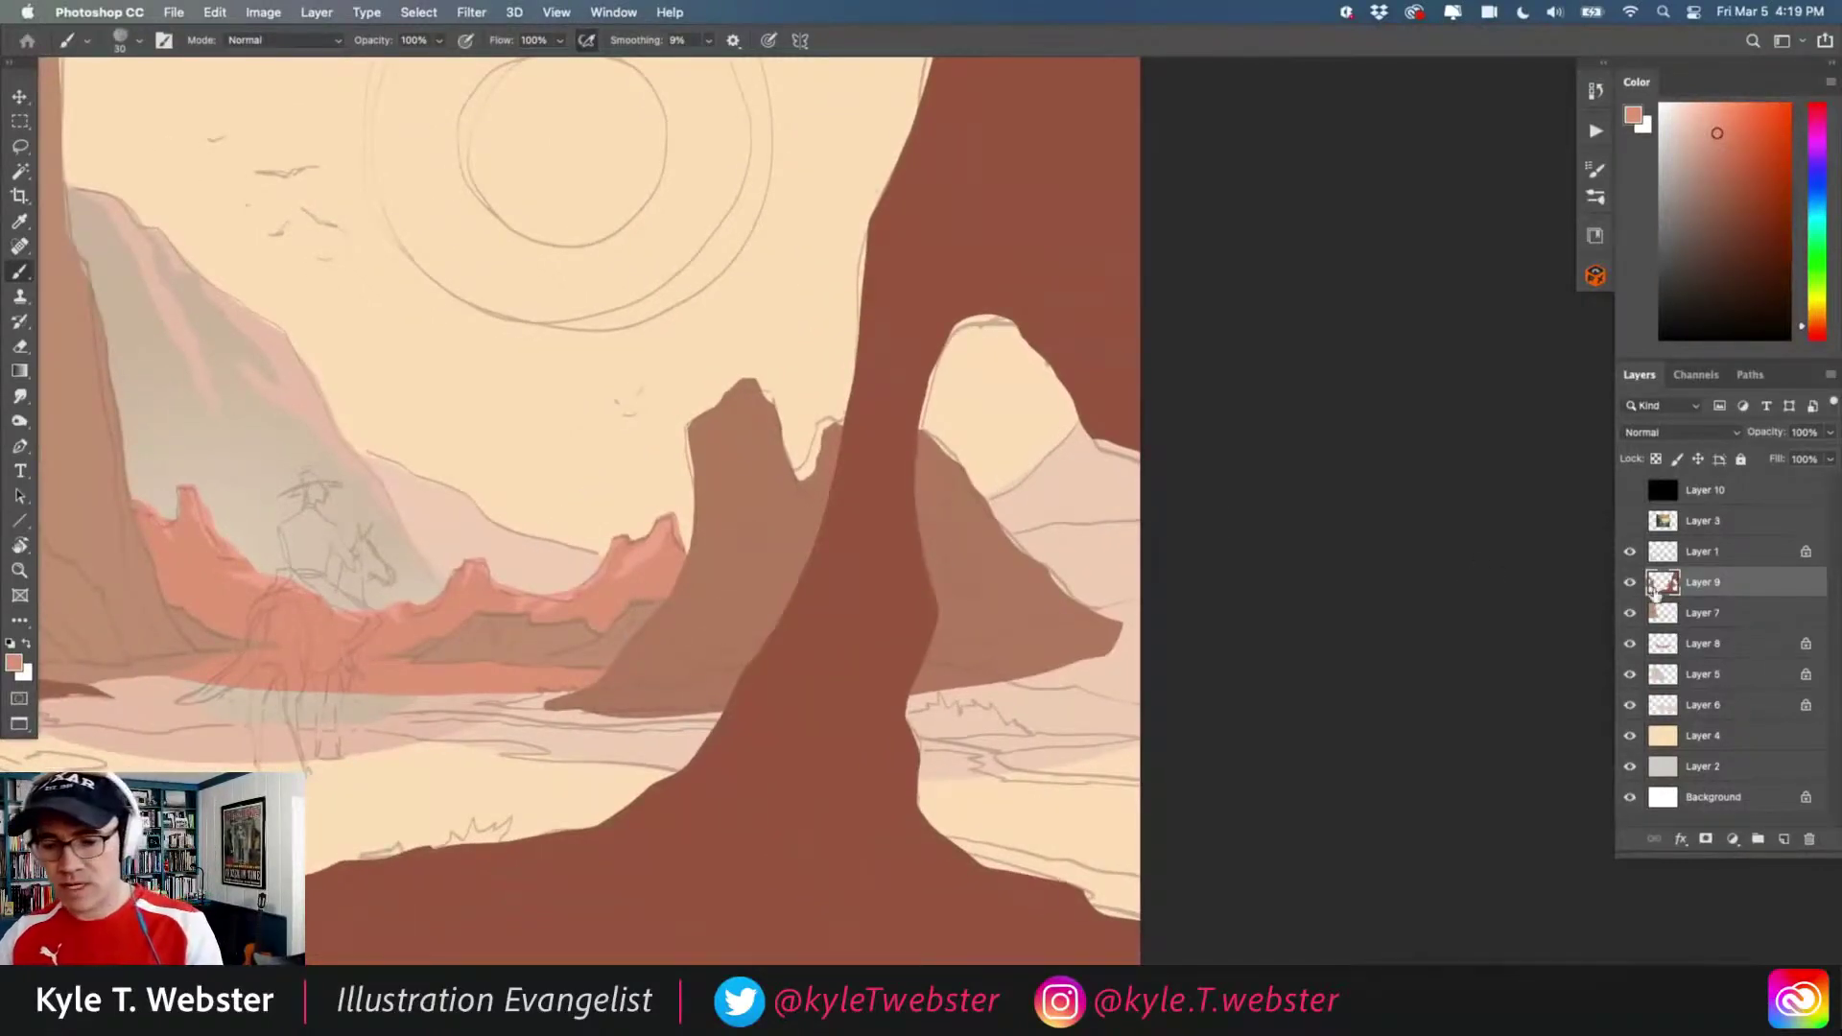
{"action": "left_click", "coordinate": [1666, 645]}
{"action": "left_click", "coordinate": [1628, 642]}
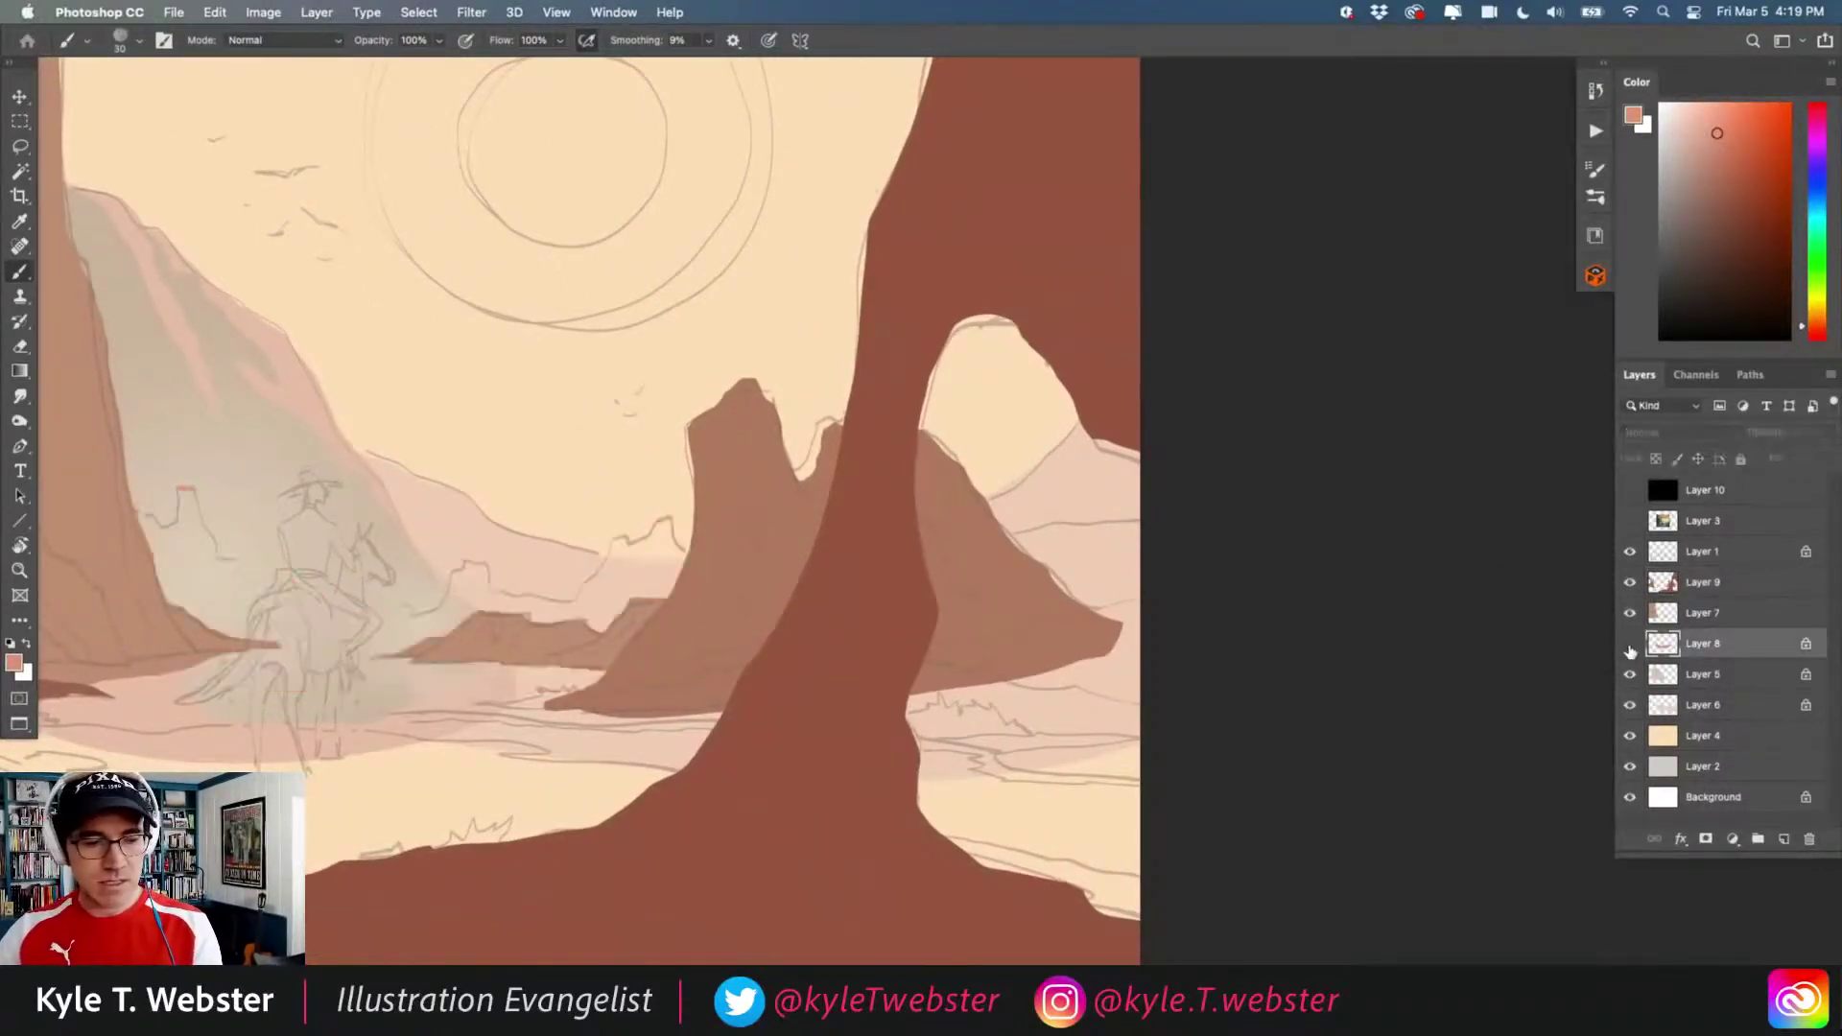
{"action": "left_click", "coordinate": [1628, 643]}
- Lasso a continuation of the distant ridge behind the large butte's outer slope, fill it with salmon on Layer 8 with transparency unlocked, and deselect
{"action": "key", "text": "l"}
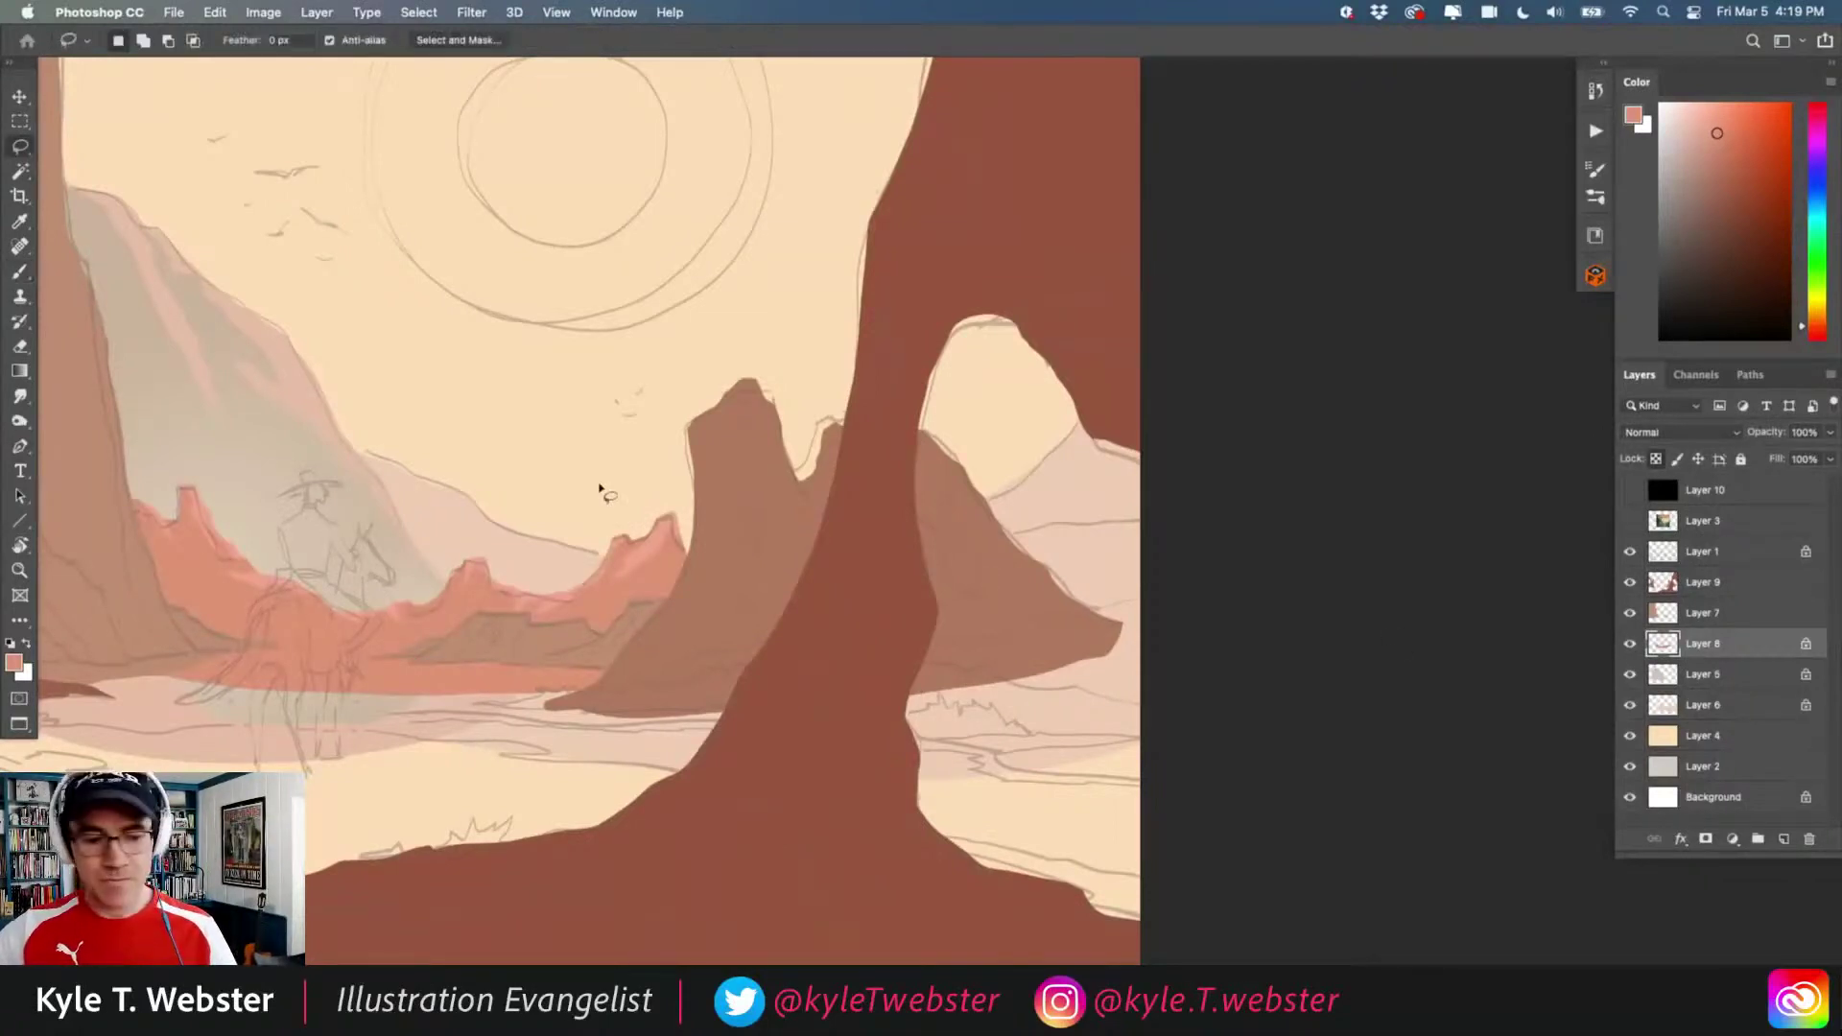
{"action": "mouse_move", "coordinate": [1021, 529]}
{"action": "left_mouse_down"}
{"action": "mouse_move", "coordinate": [1074, 508]}
{"action": "mouse_move", "coordinate": [1189, 524]}
{"action": "mouse_move", "coordinate": [1186, 592]}
{"action": "mouse_move", "coordinate": [1155, 623]}
{"action": "mouse_move", "coordinate": [921, 619]}
{"action": "mouse_move", "coordinate": [941, 567]}
{"action": "mouse_move", "coordinate": [921, 614]}
{"action": "left_mouse_up"}
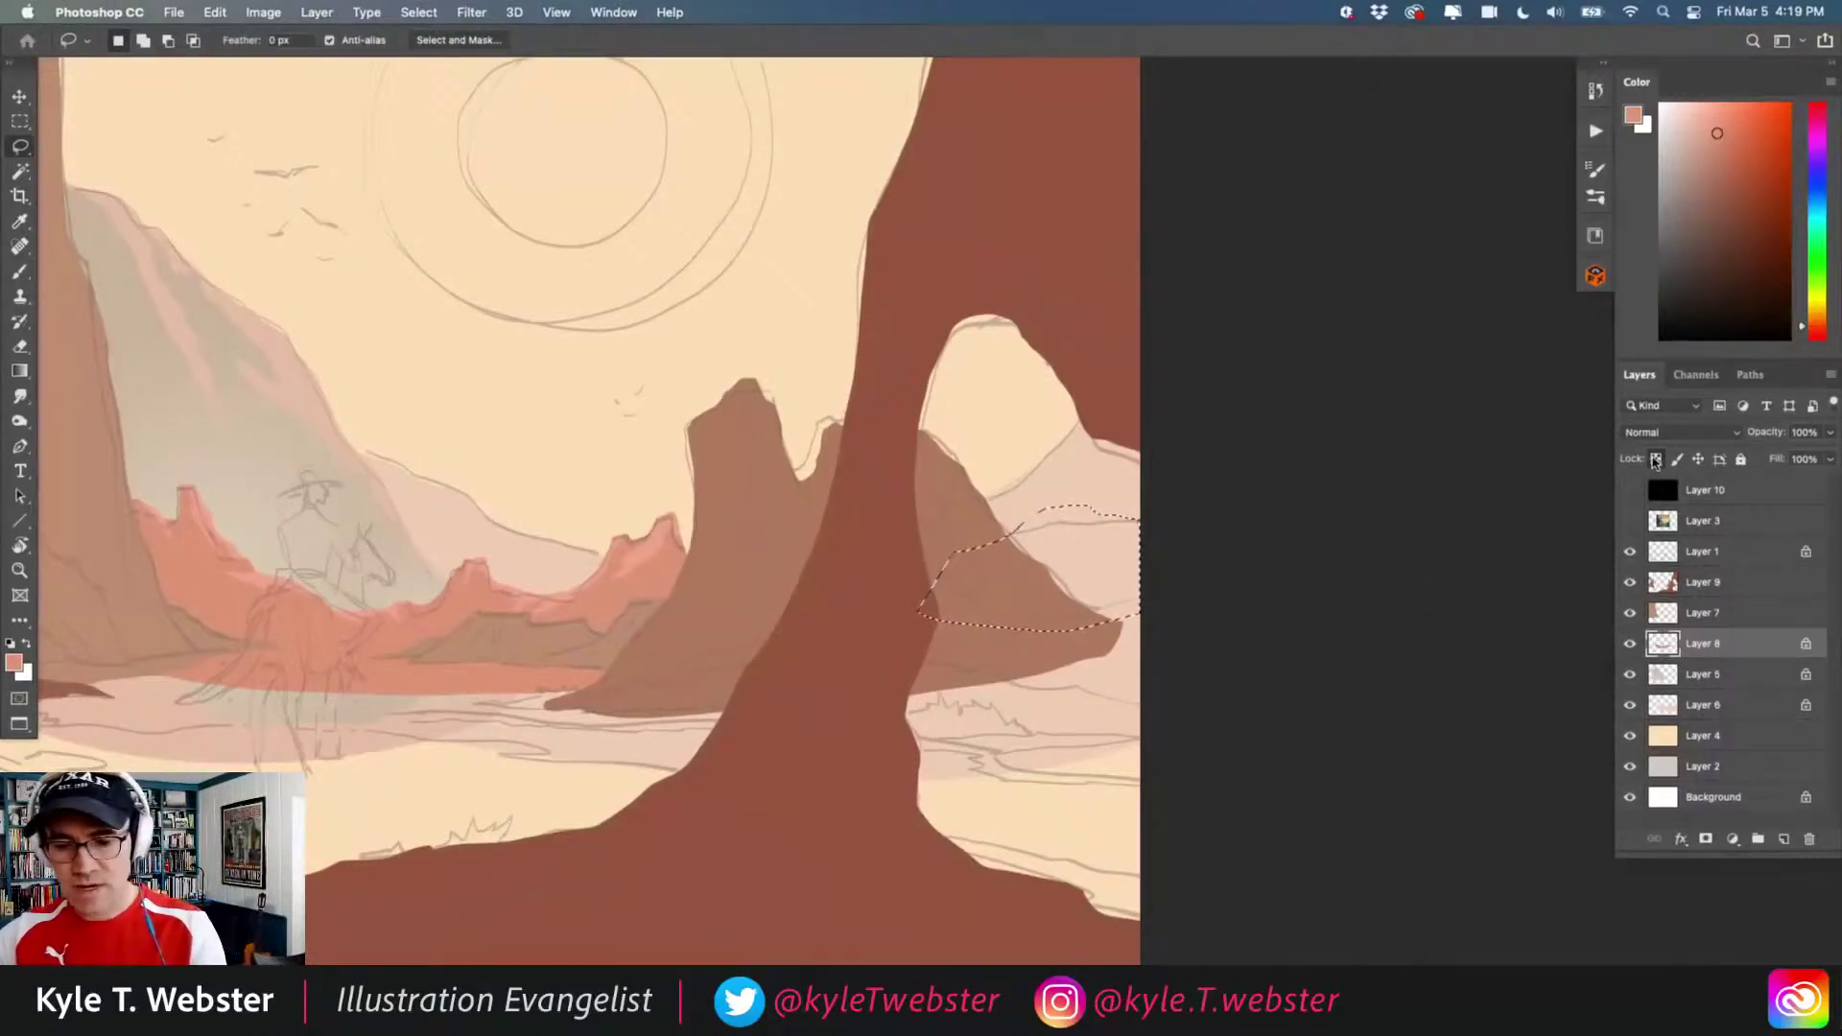
{"action": "key", "text": "super+d"}
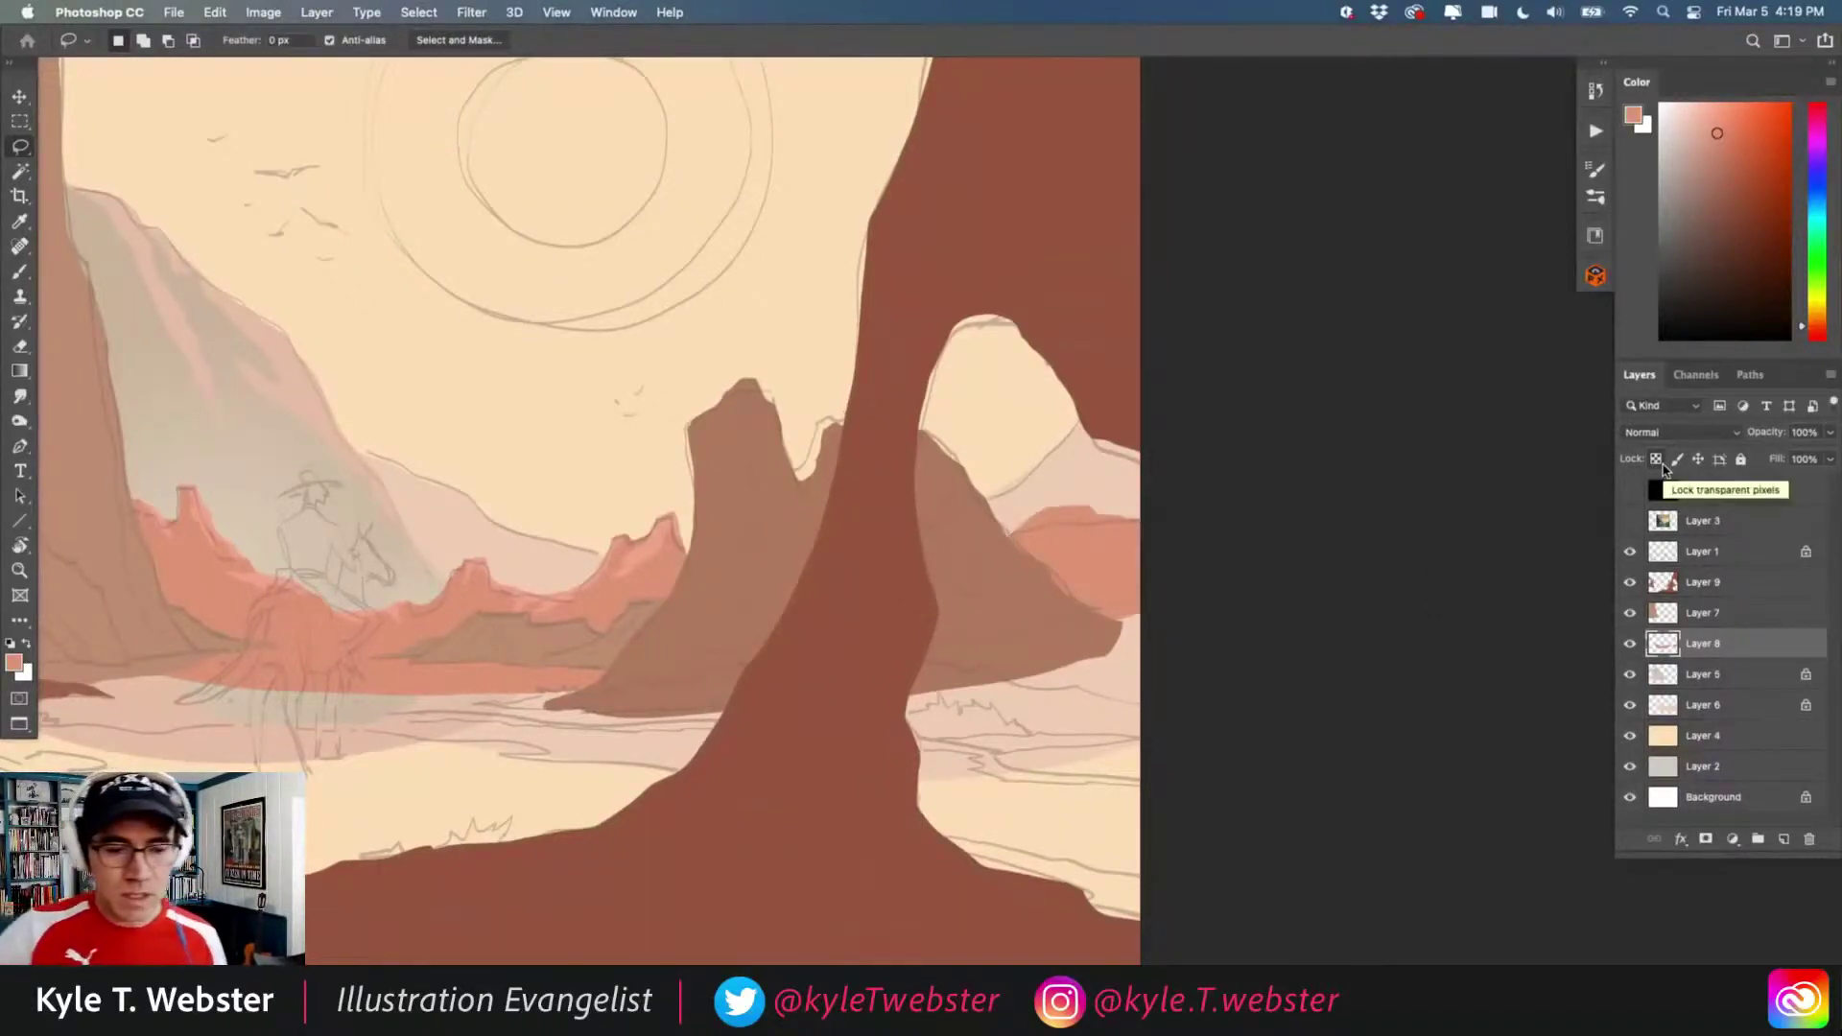
- Sample the ridge's lighter pink, lock Layer 8's transparent pixels, and fill lassoed highlight shapes on the new hill with it
{"action": "key", "text": "super+equal"}
{"action": "key", "text": "b"}
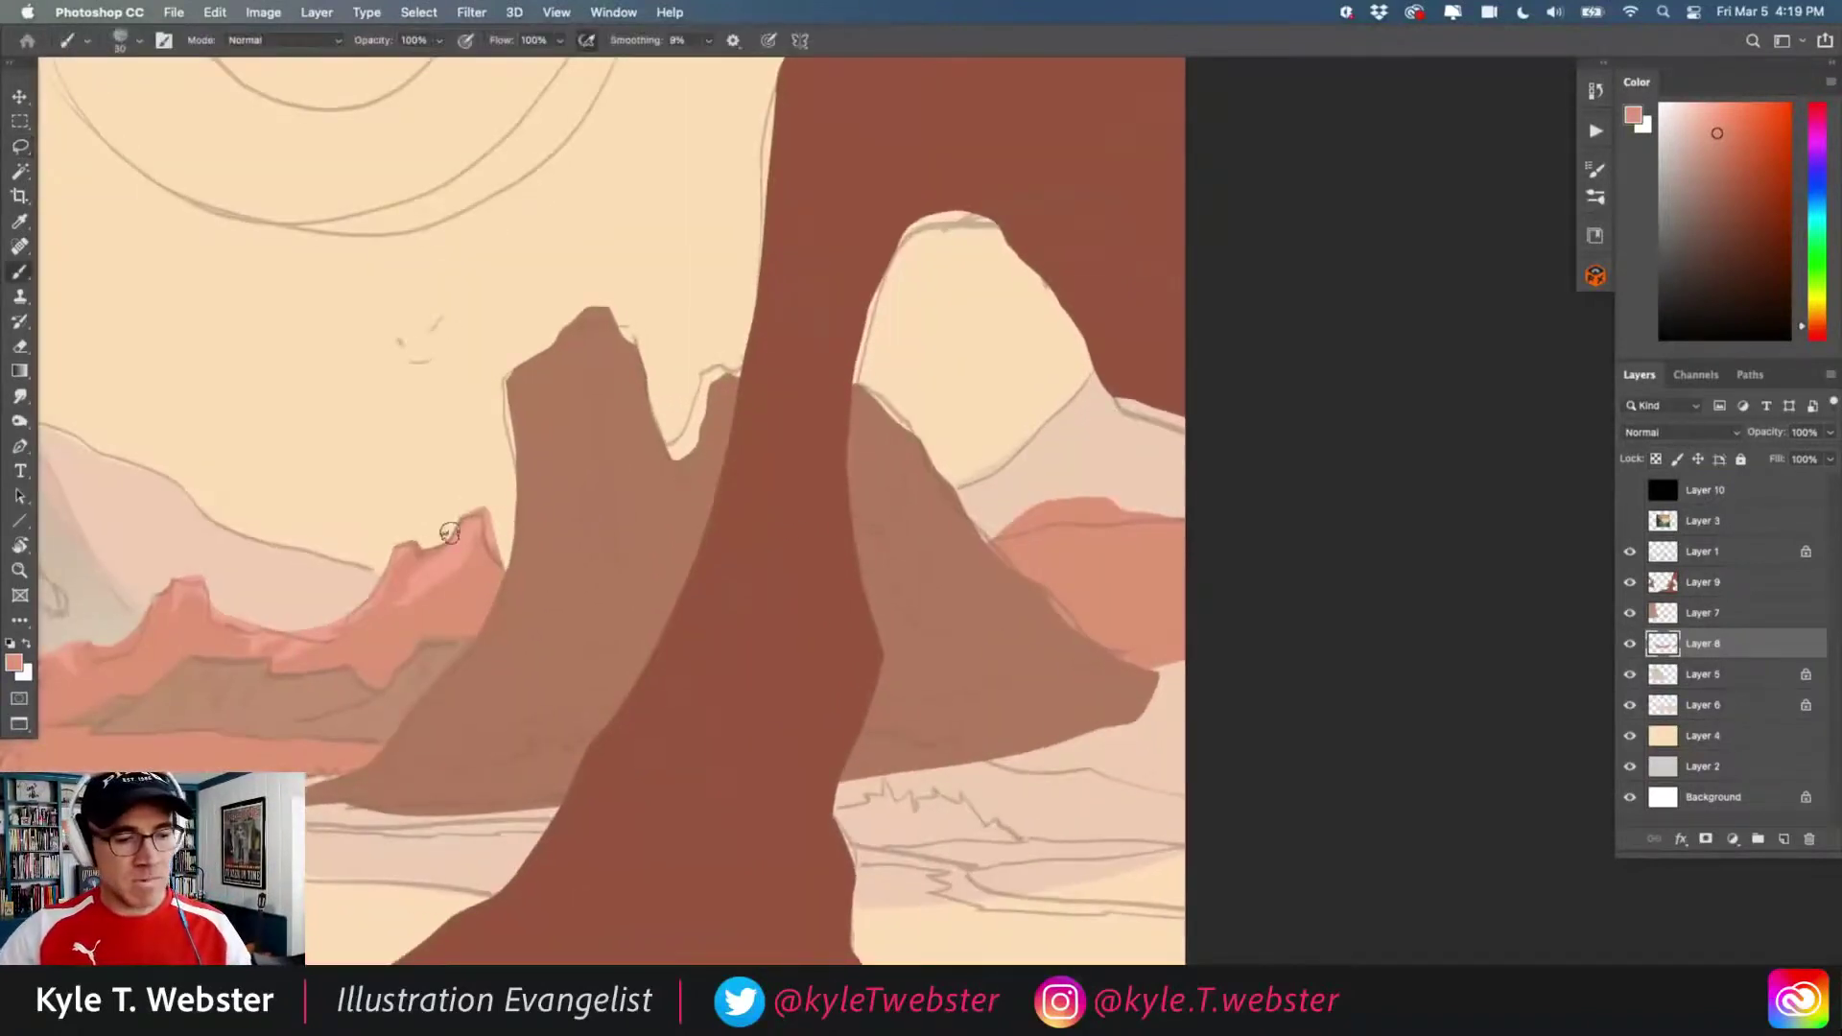
{"action": "left_click", "coordinate": [442, 564], "text": "alt"}
{"action": "key", "text": "l"}
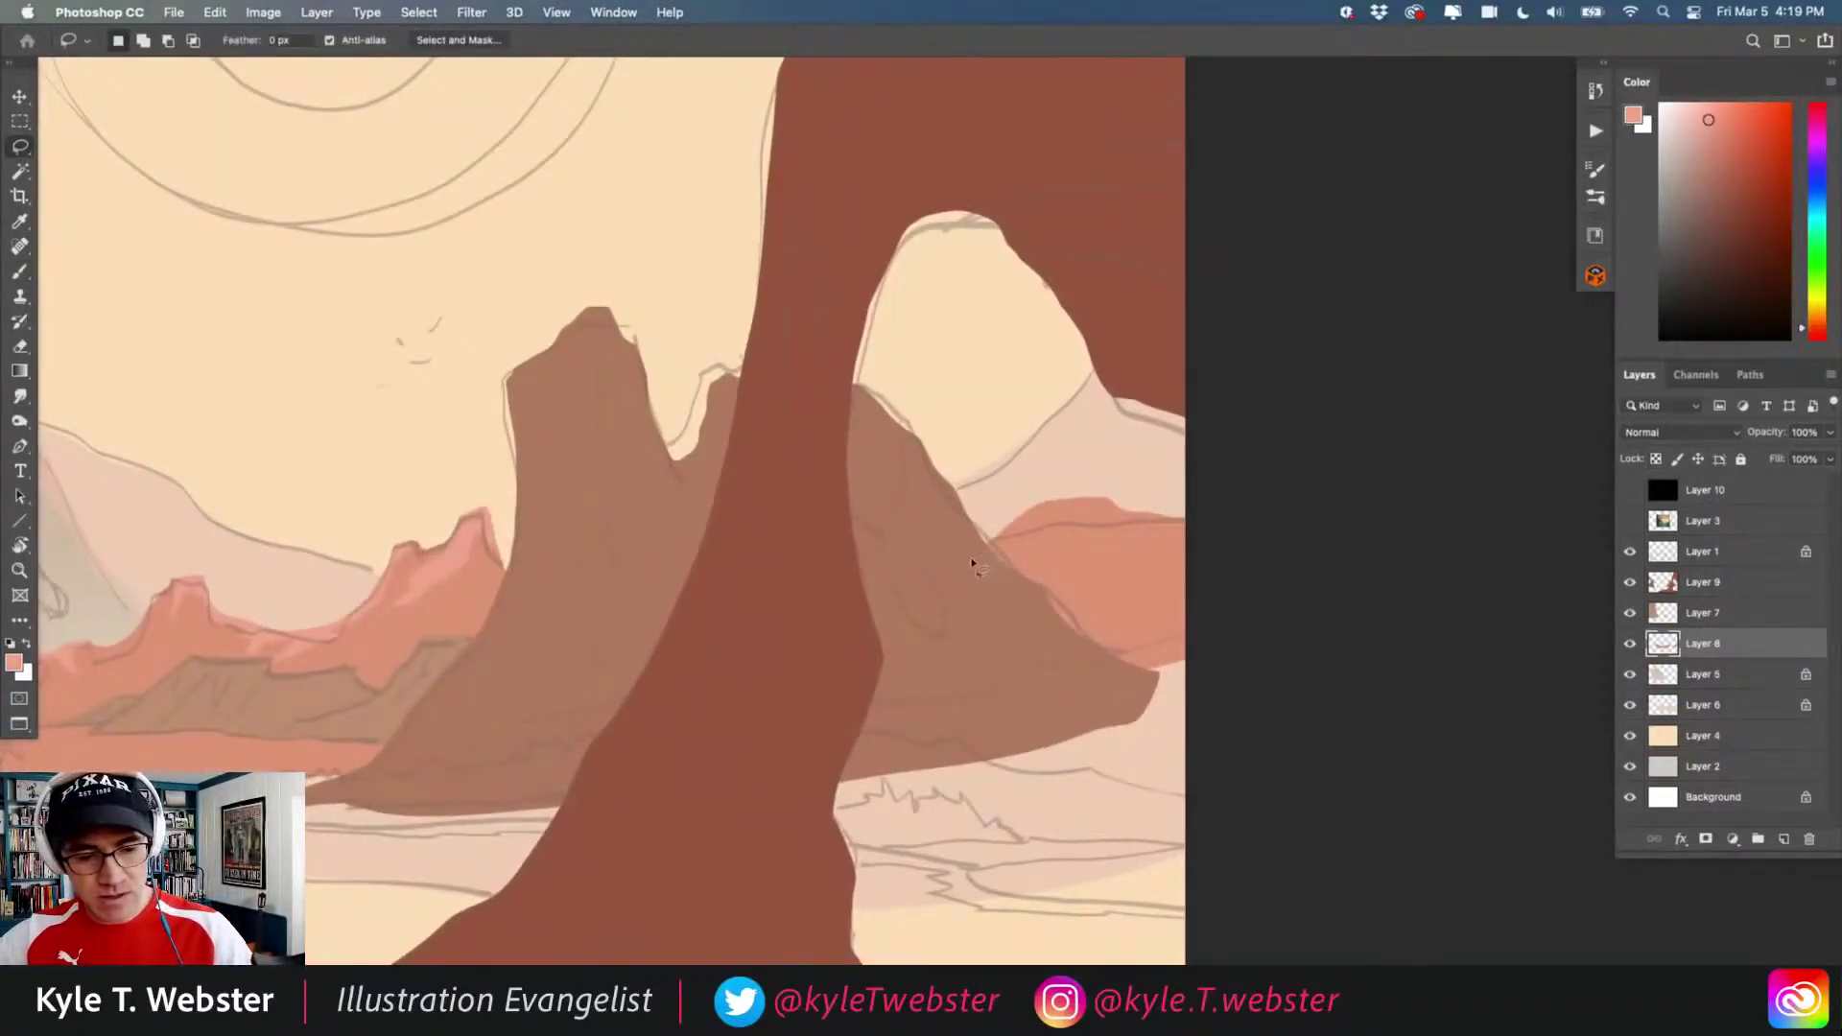
{"action": "mouse_move", "coordinate": [1081, 509]}
{"action": "left_mouse_down"}
{"action": "mouse_move", "coordinate": [1117, 487]}
{"action": "mouse_move", "coordinate": [1003, 491]}
{"action": "left_mouse_up"}
{"action": "left_click", "coordinate": [1656, 459]}
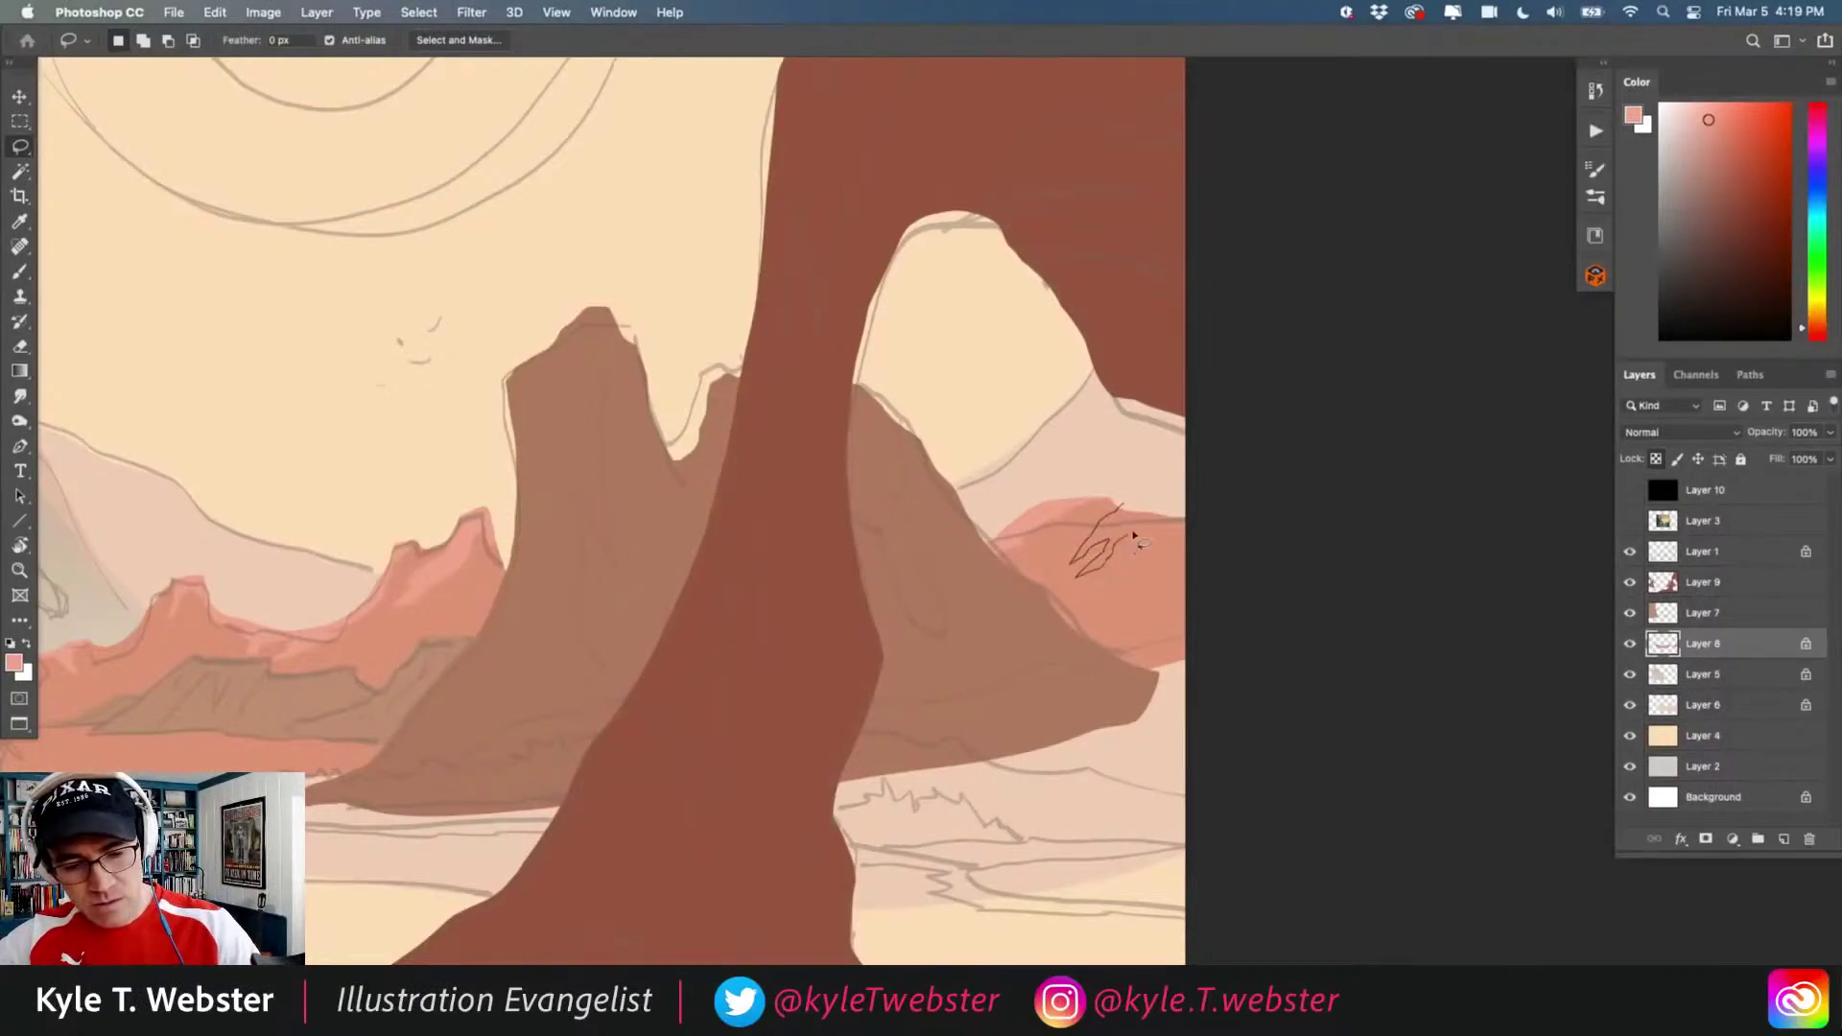
{"action": "left_click_drag", "start_coordinate": [1172, 518], "coordinate": [1178, 523]}
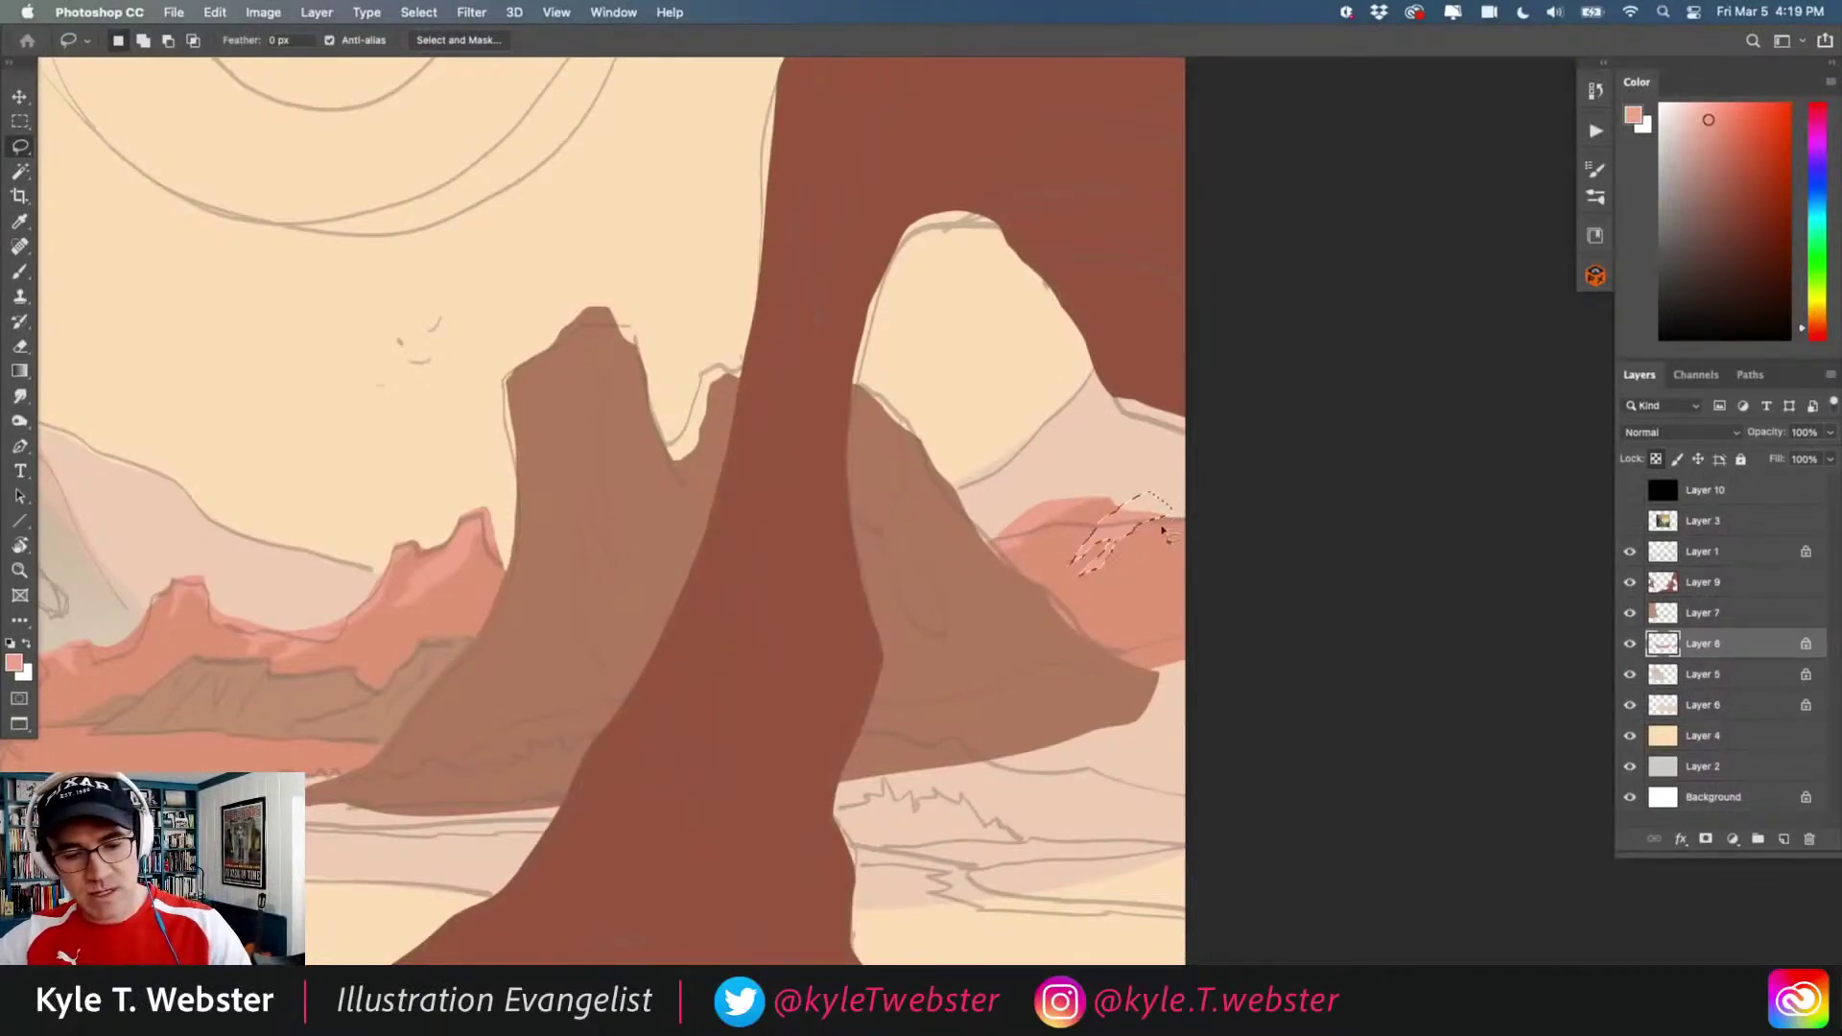
{"action": "key", "text": "ctrl+d"}
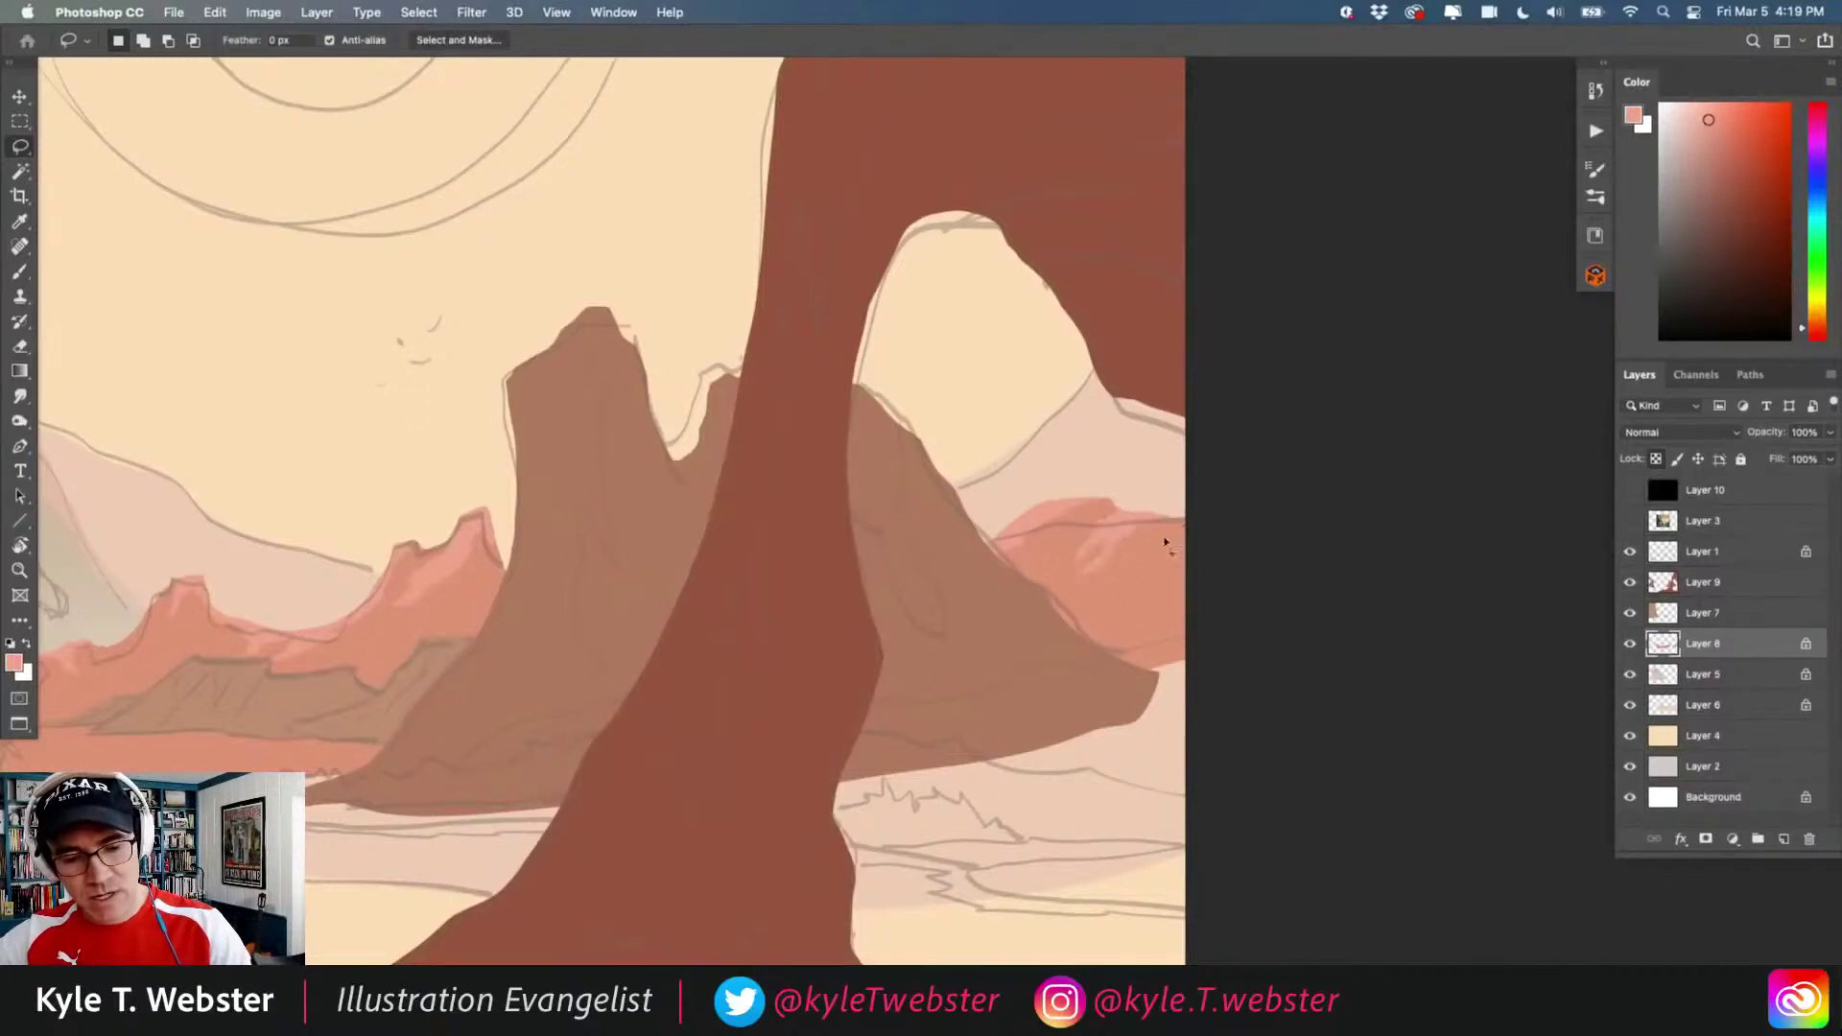
{"action": "mouse_move", "coordinate": [1130, 587]}
{"action": "left_mouse_down"}
{"action": "mouse_move", "coordinate": [1213, 555]}
{"action": "mouse_move", "coordinate": [1189, 555]}
{"action": "left_mouse_up"}
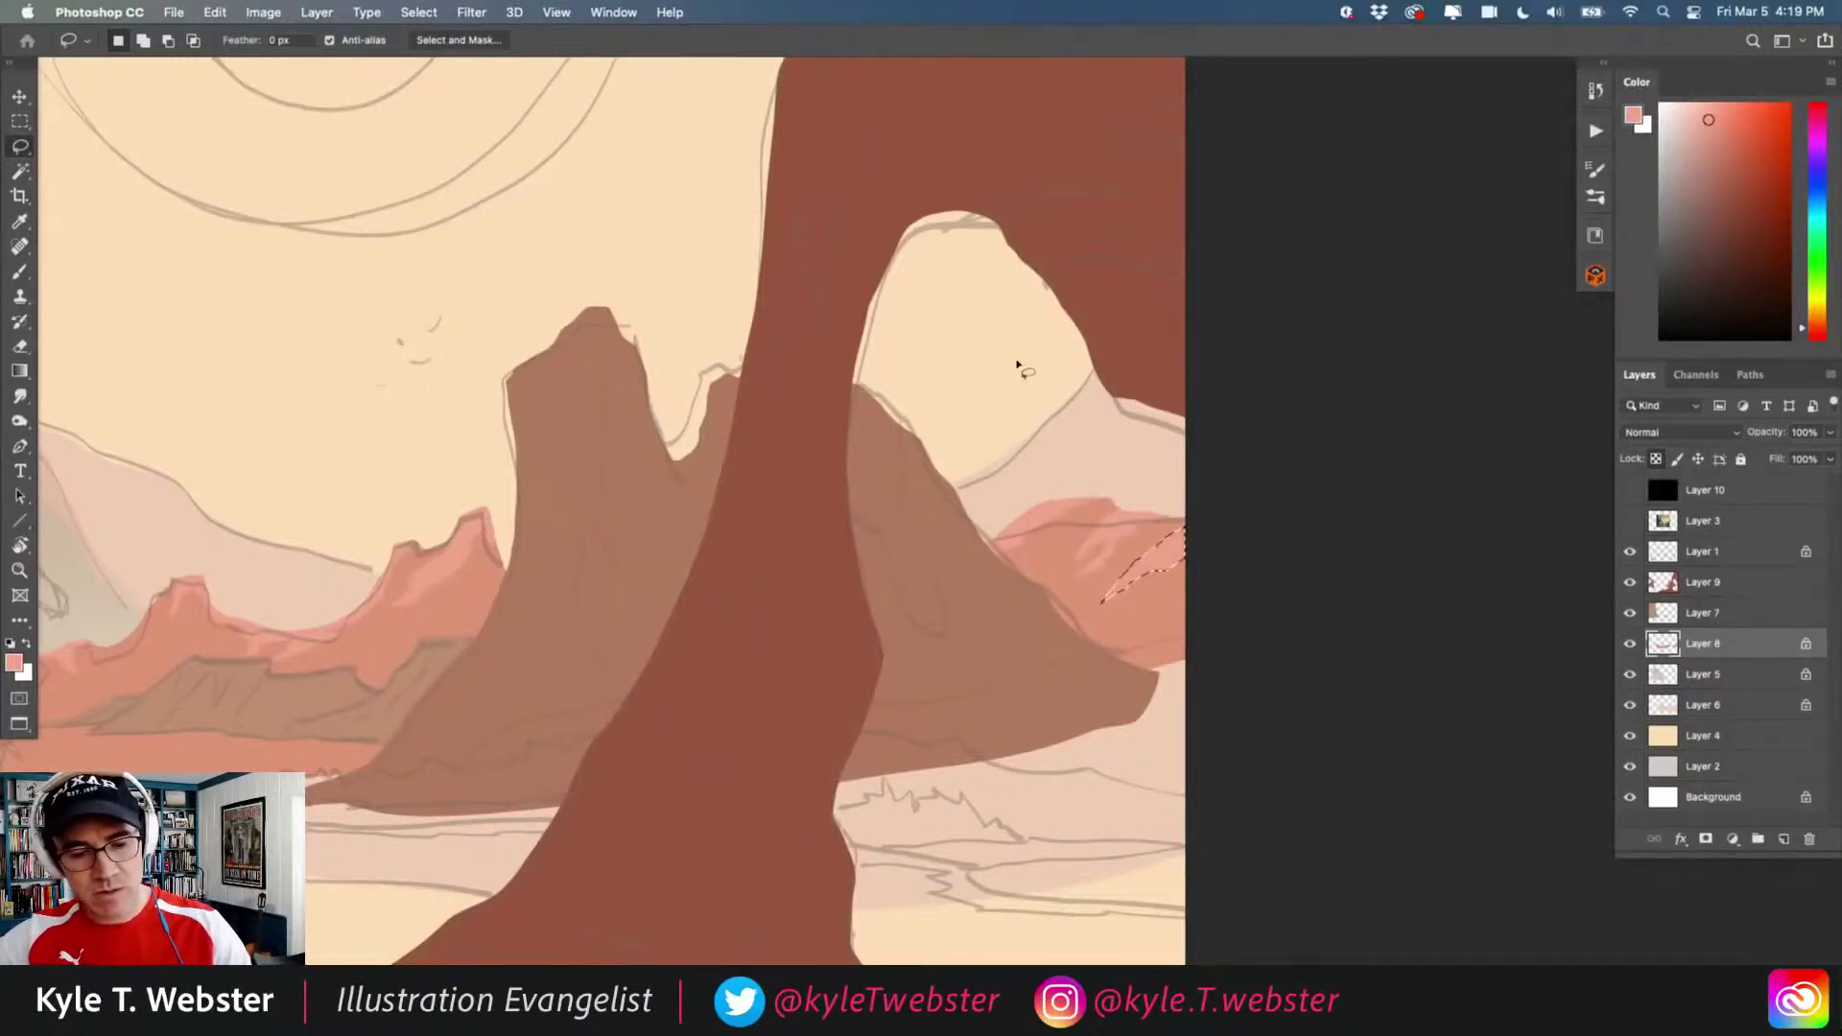
{"action": "key", "text": "ctrl+d"}
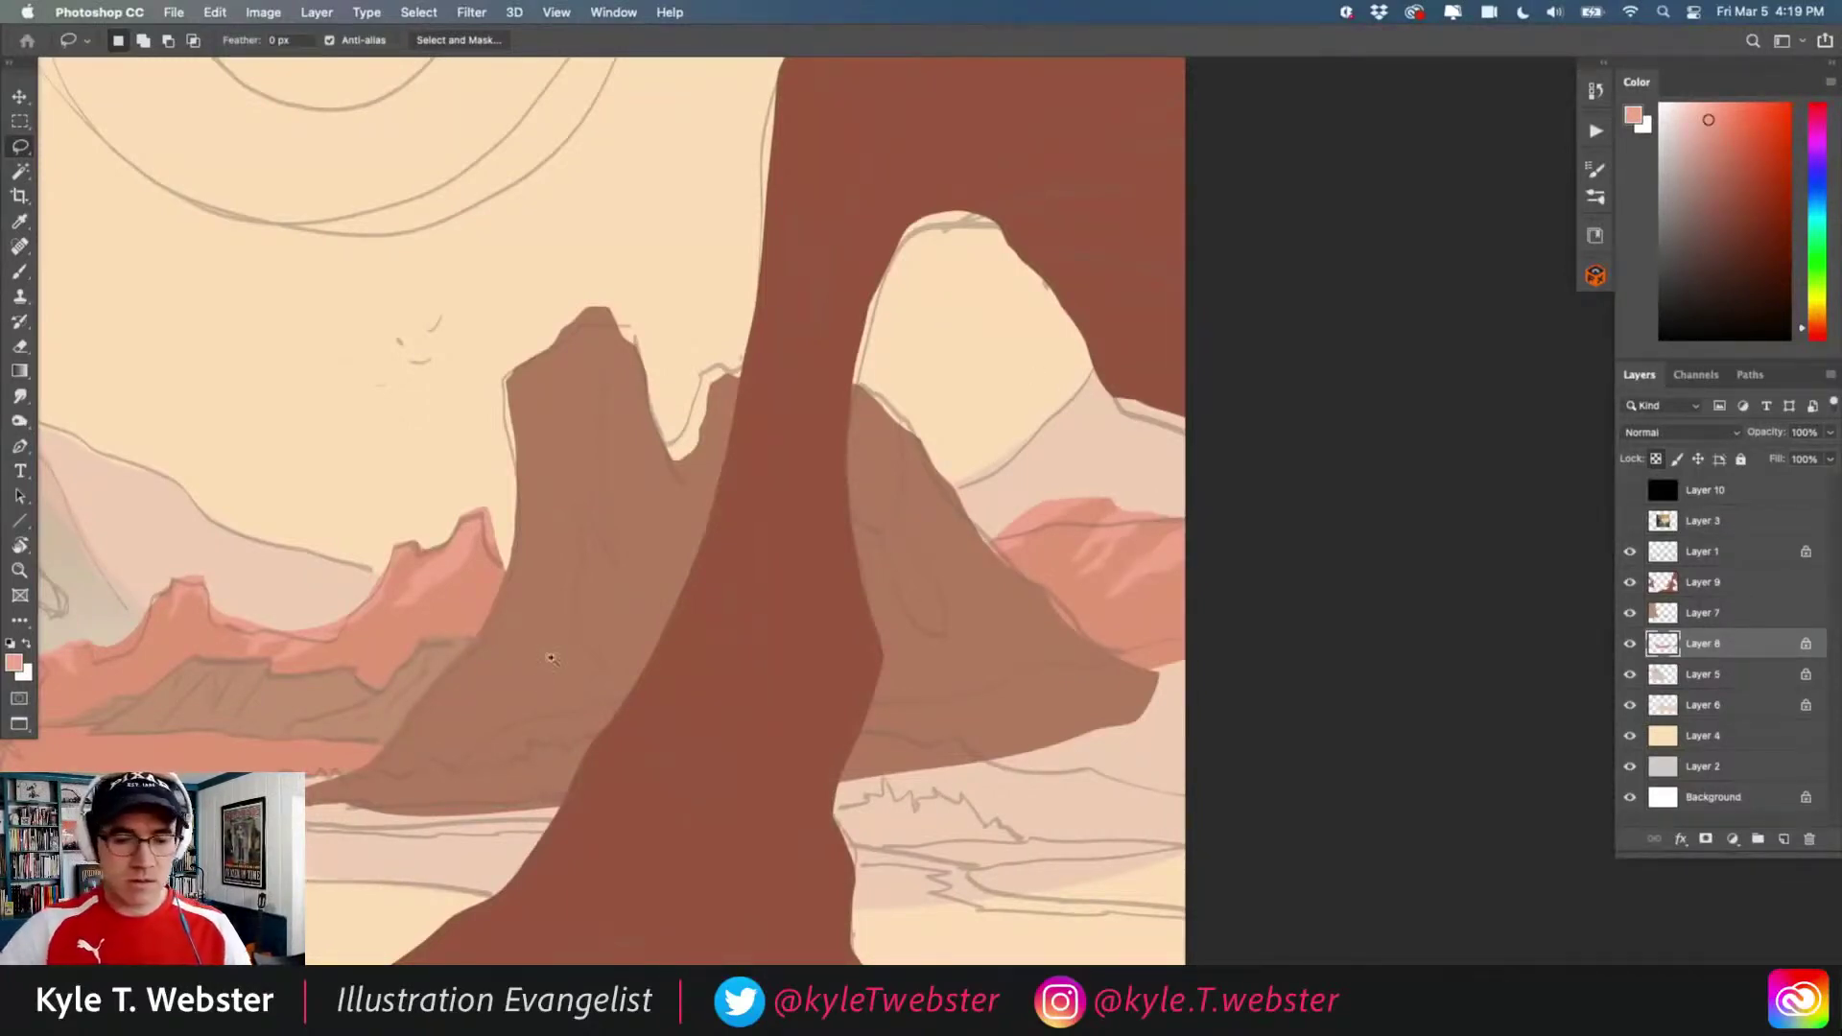
- Lasso another jagged highlight on the ridge peak beside the butte, fill it with the lighter pink, and deselect
{"action": "key", "text": "ctrl+minus"}
{"action": "left_click_drag", "start_coordinate": [453, 703], "coordinate": [641, 624]}
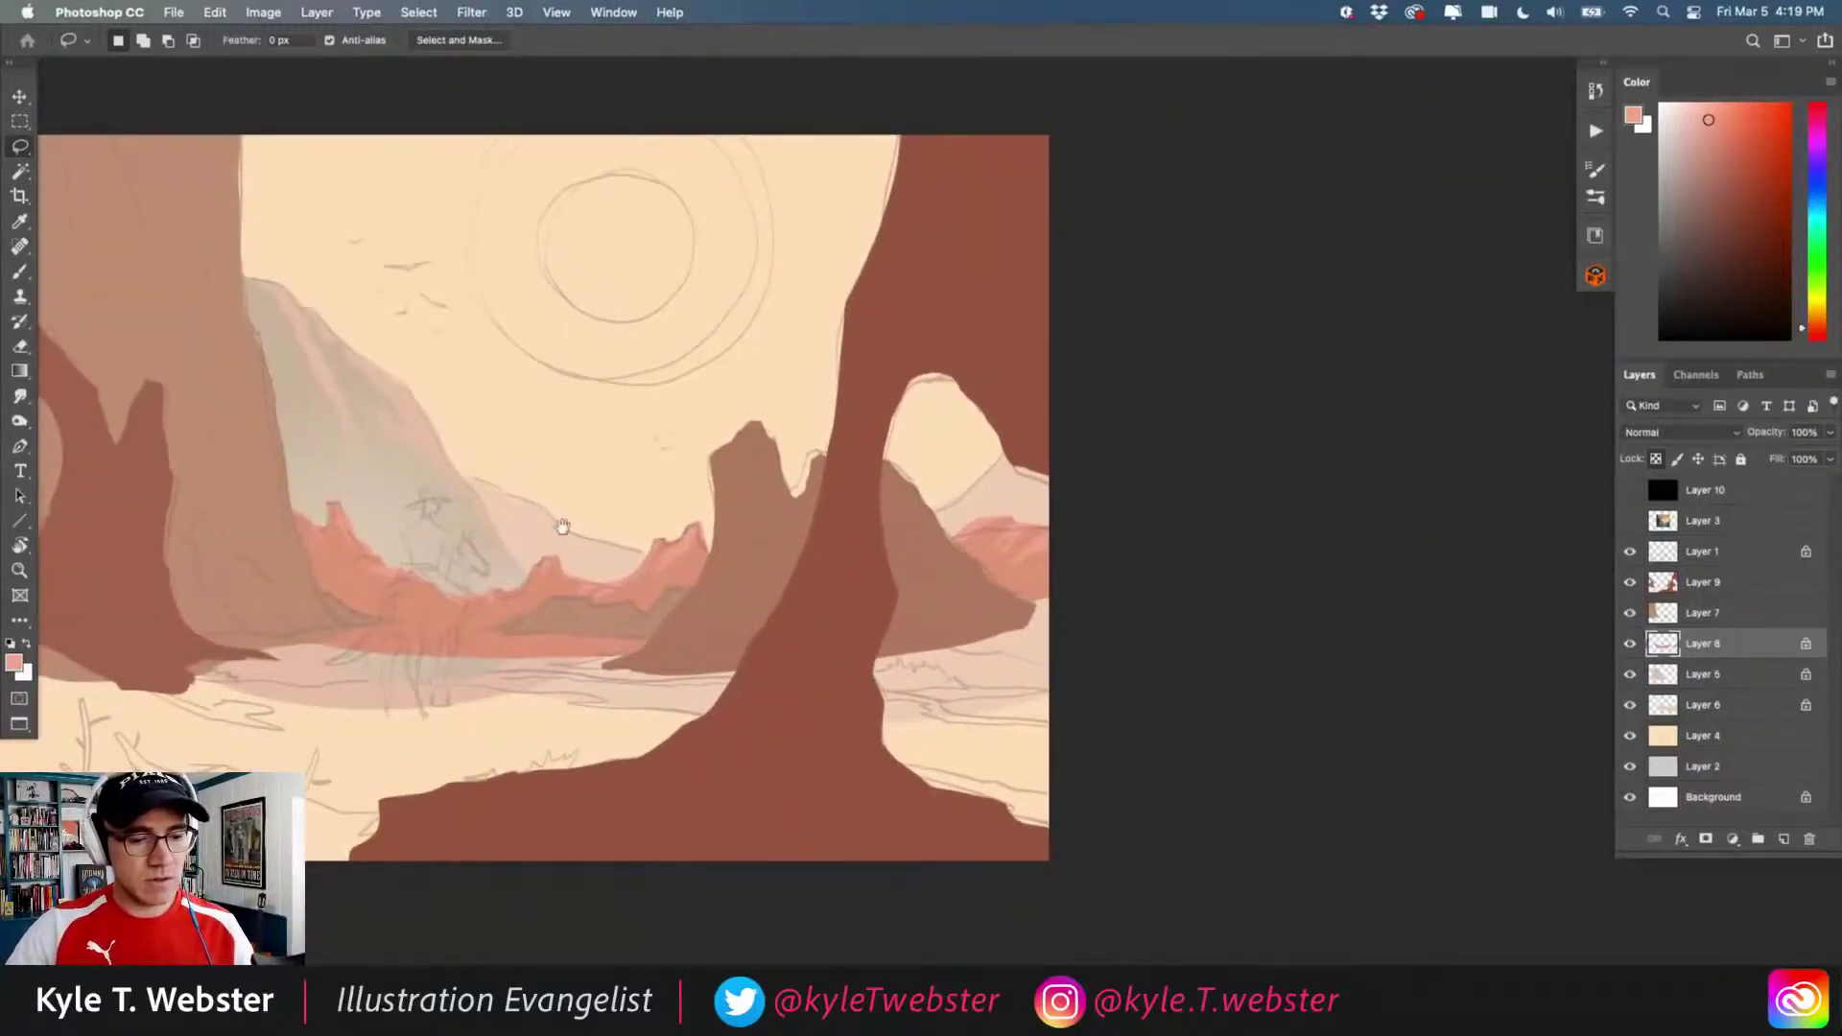
{"action": "scroll", "coordinate": [652, 489], "scroll_direction": "up", "scroll_amount": 5}
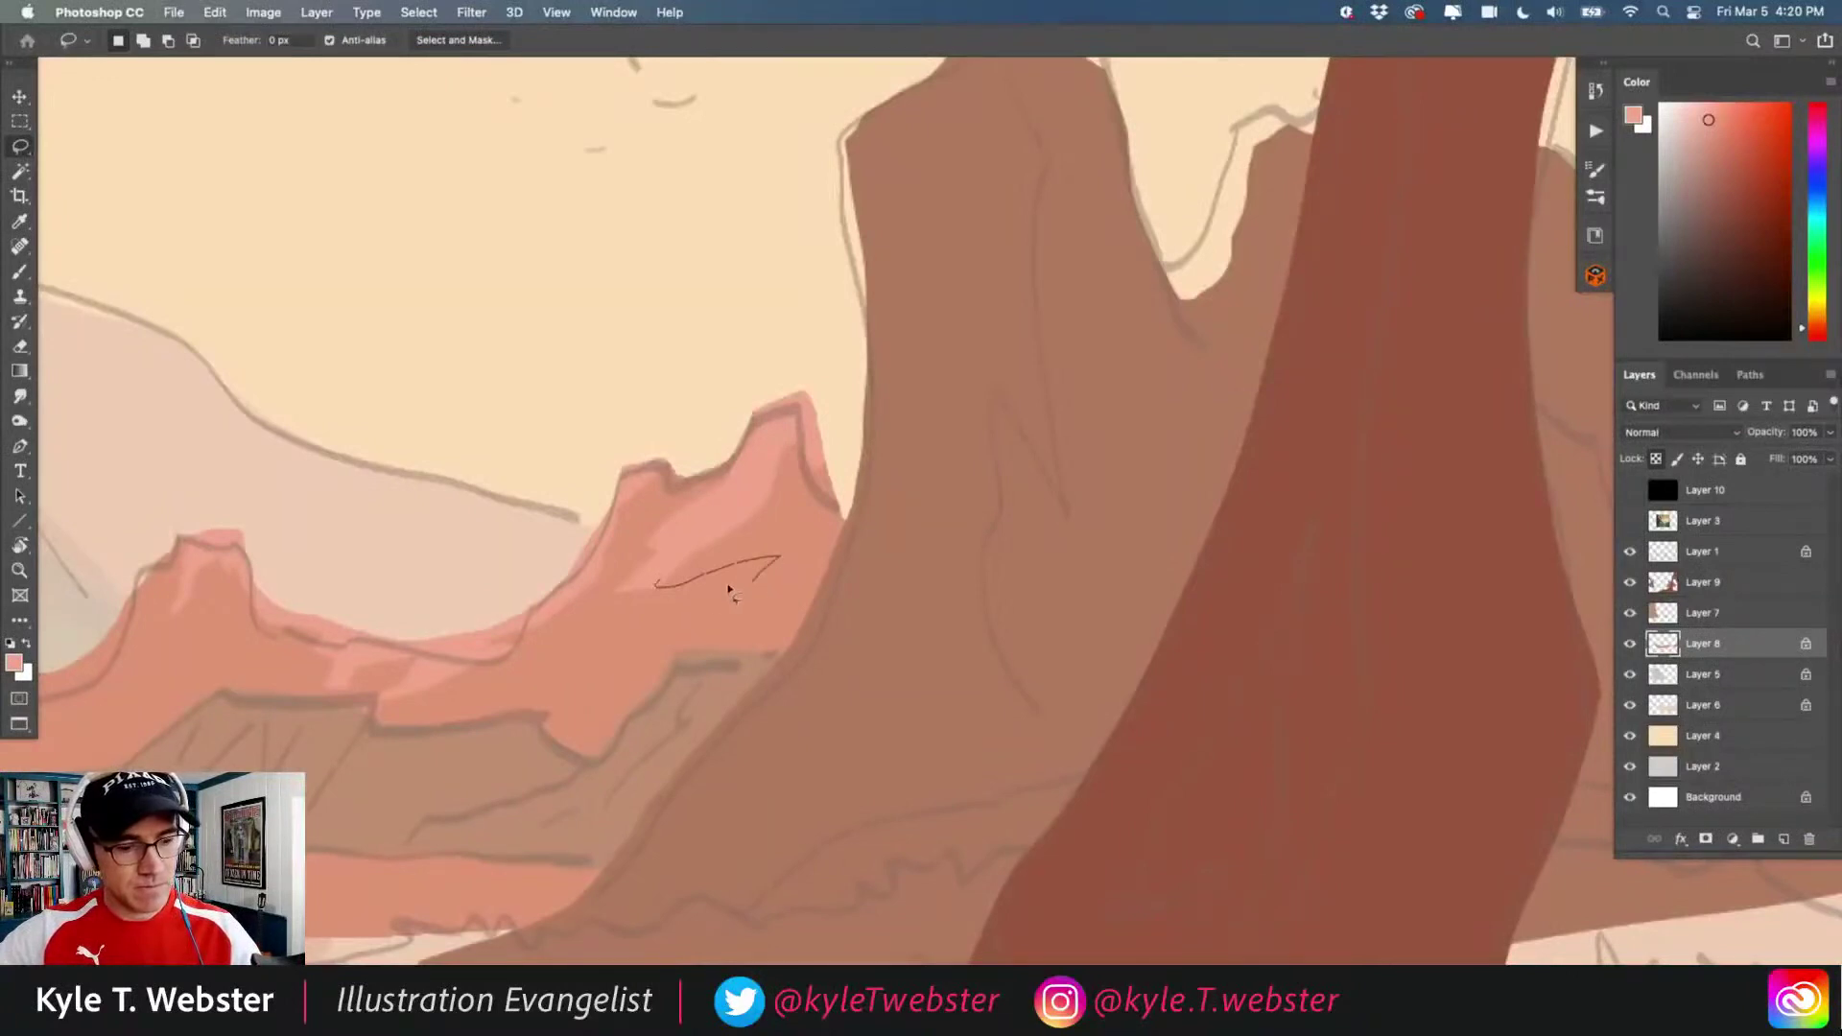
{"action": "left_click_drag", "start_coordinate": [610, 589], "coordinate": [616, 588]}
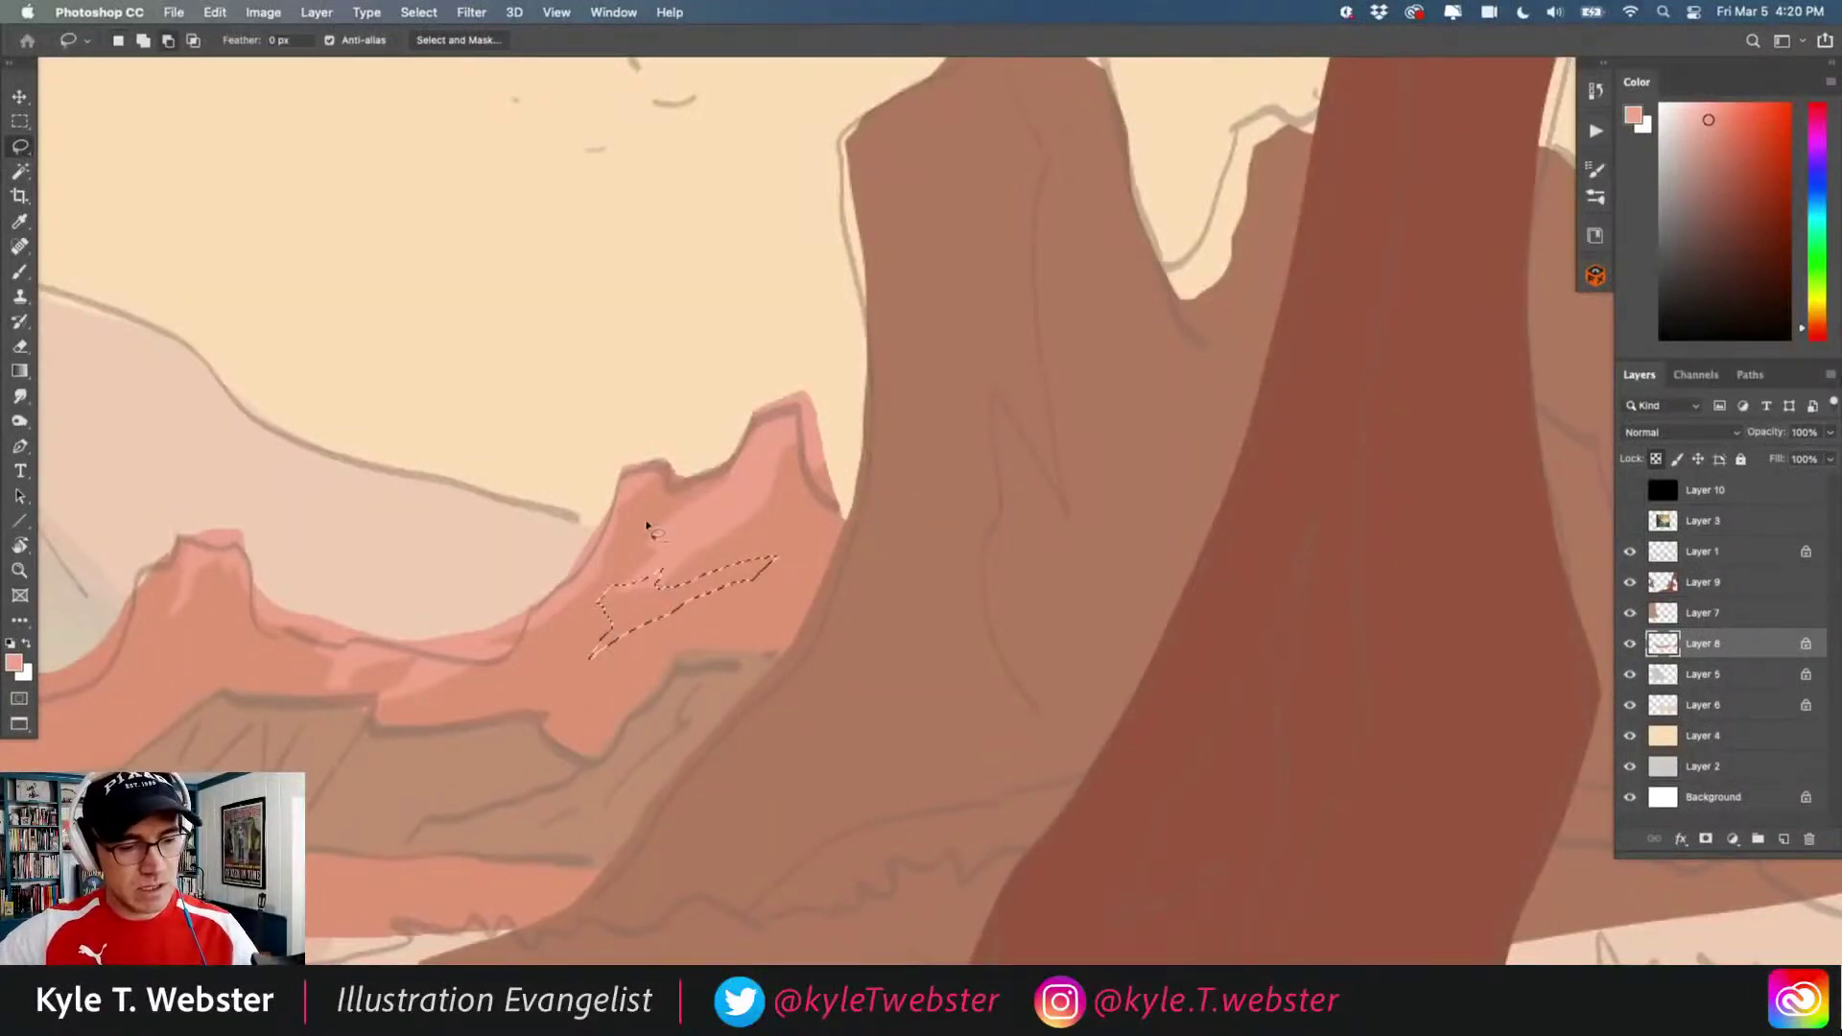
{"action": "key", "text": "alt+BackSpace"}
{"action": "key", "text": "ctrl+d"}
{"action": "scroll", "coordinate": [472, 777], "scroll_direction": "down", "scroll_amount": 5}
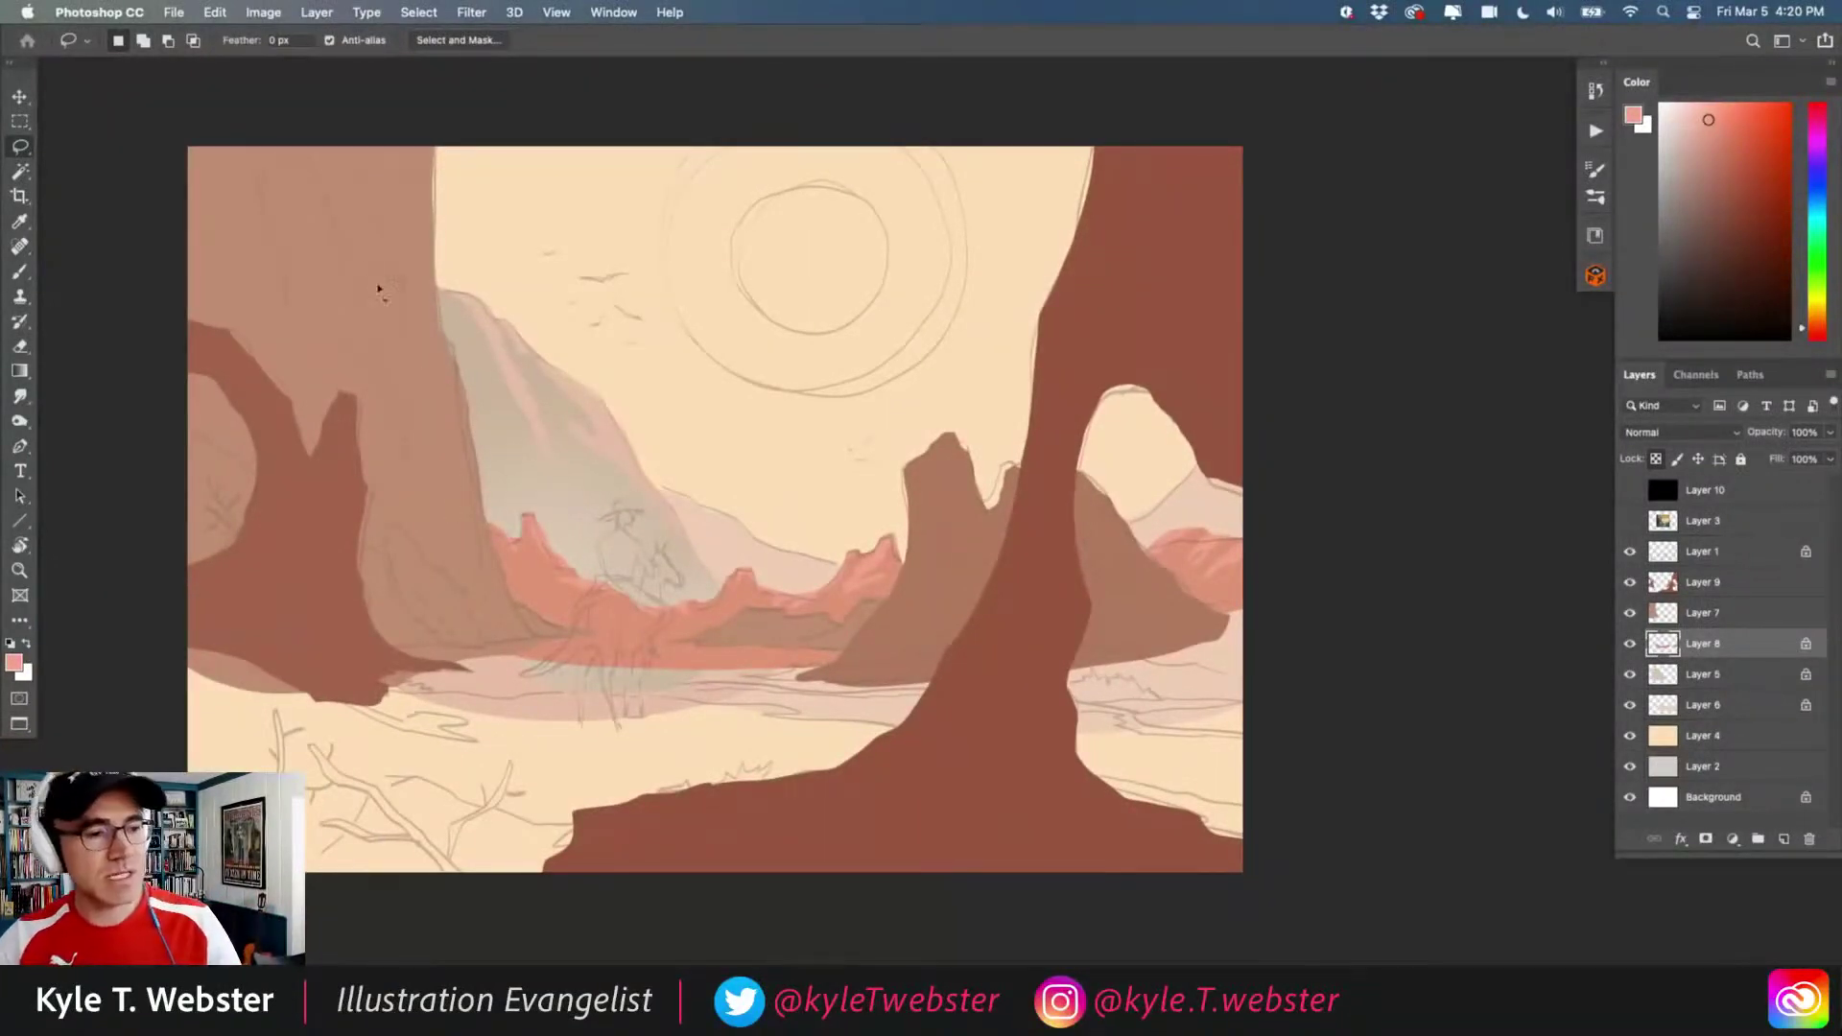
- Hide the sketch on Layer 1 and examine the colour shapes and the distant mountain's edges up close
{"action": "left_click_drag", "start_coordinate": [421, 517], "coordinate": [512, 529]}
{"action": "left_click", "coordinate": [1664, 607]}
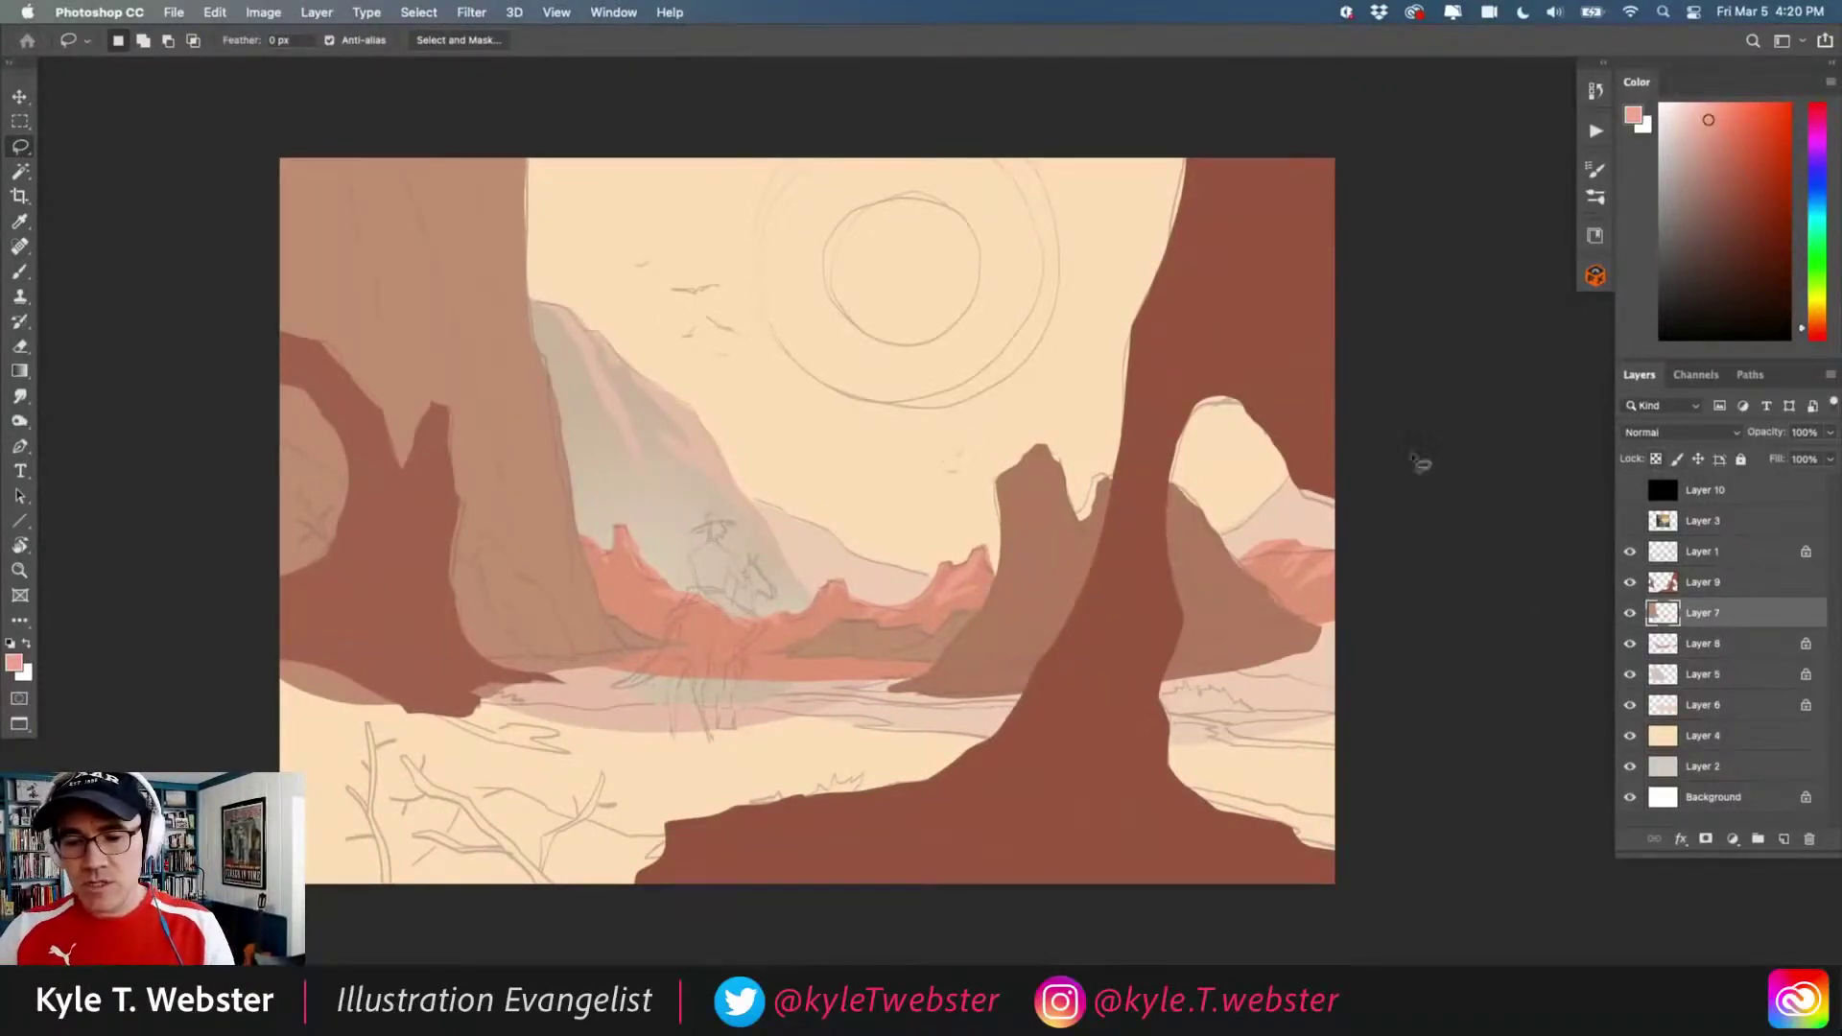
{"action": "left_click", "coordinate": [1654, 461]}
{"action": "left_click", "coordinate": [1653, 459]}
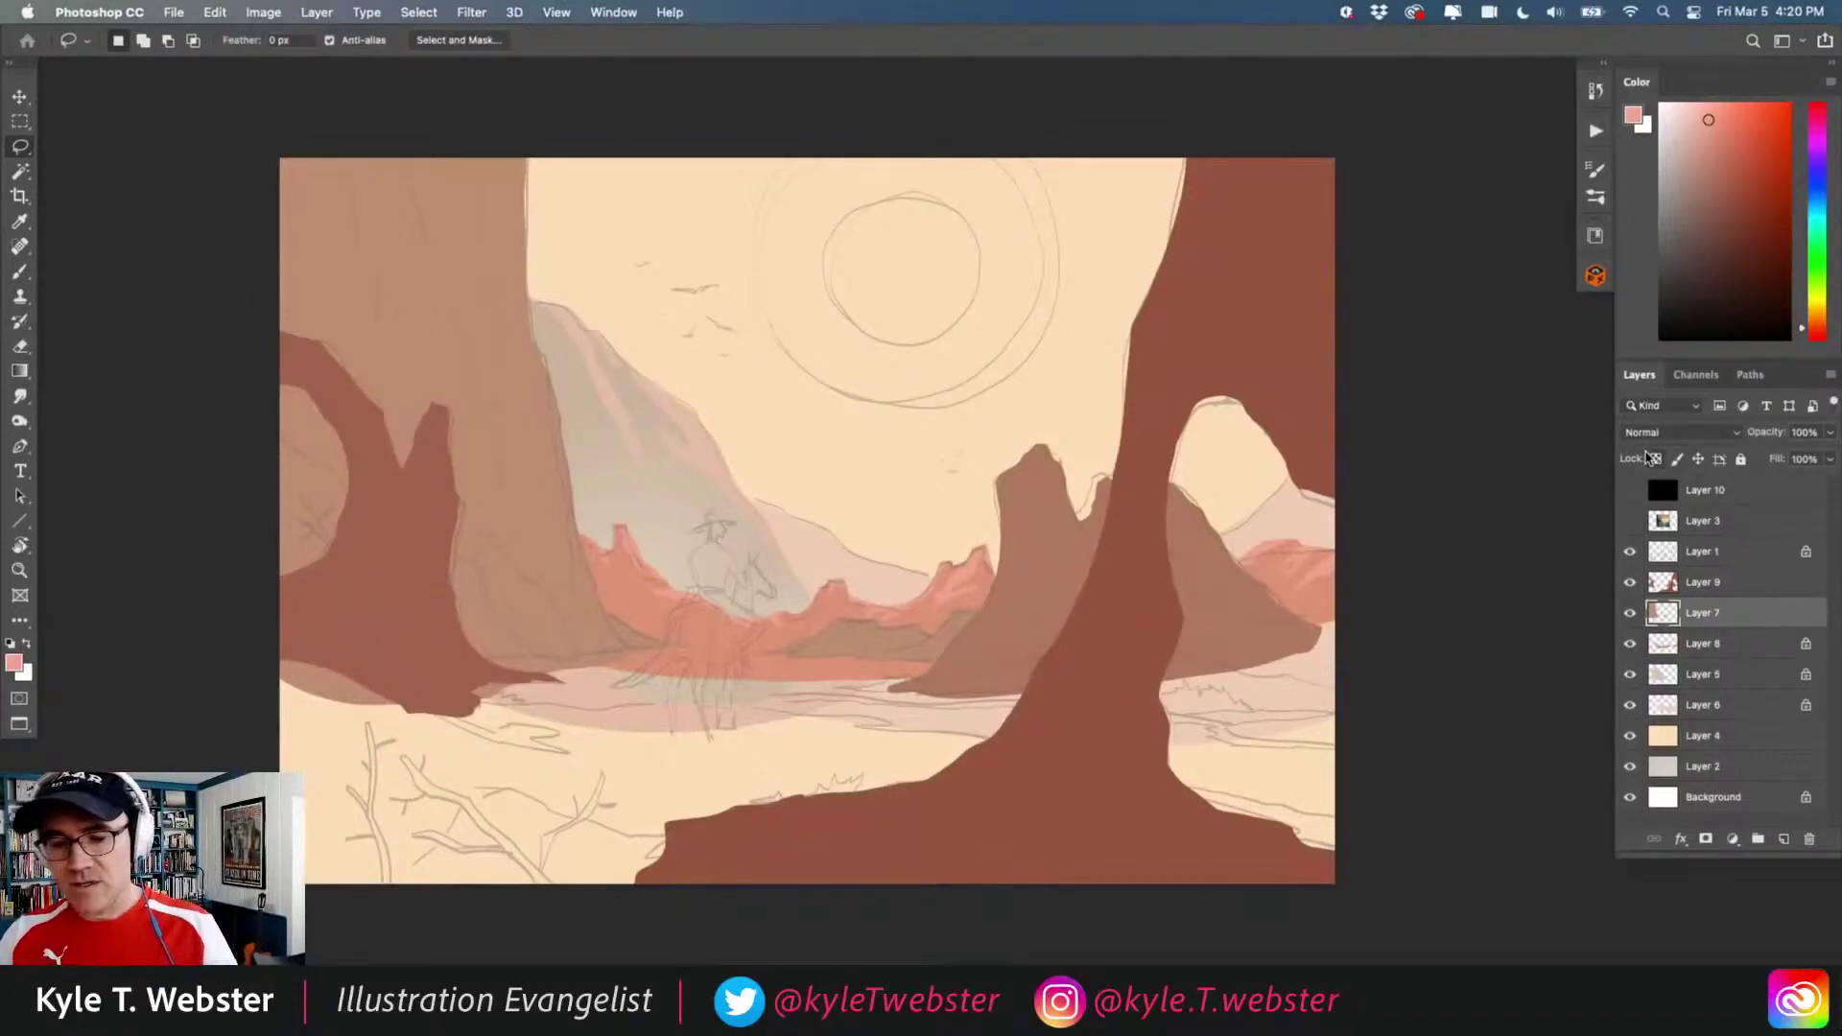
{"action": "left_click", "coordinate": [20, 570]}
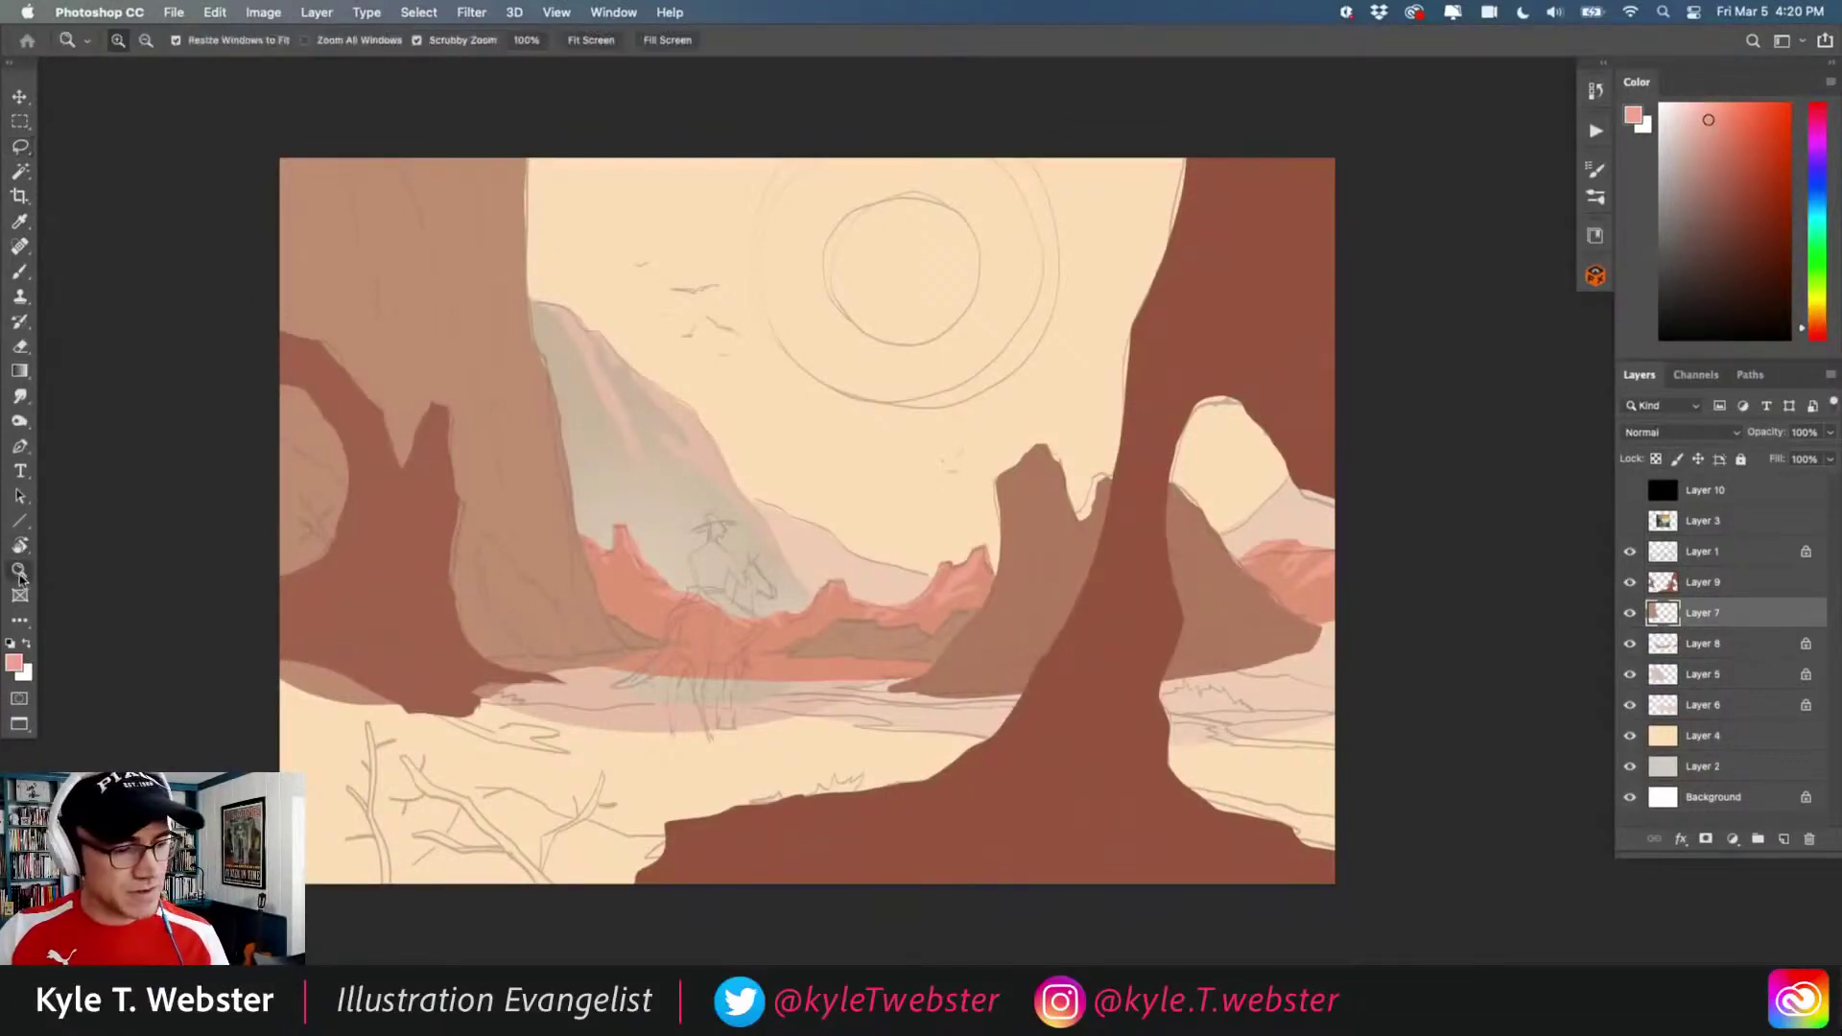
{"action": "left_click", "coordinate": [102, 545]}
{"action": "left_click", "coordinate": [1629, 552]}
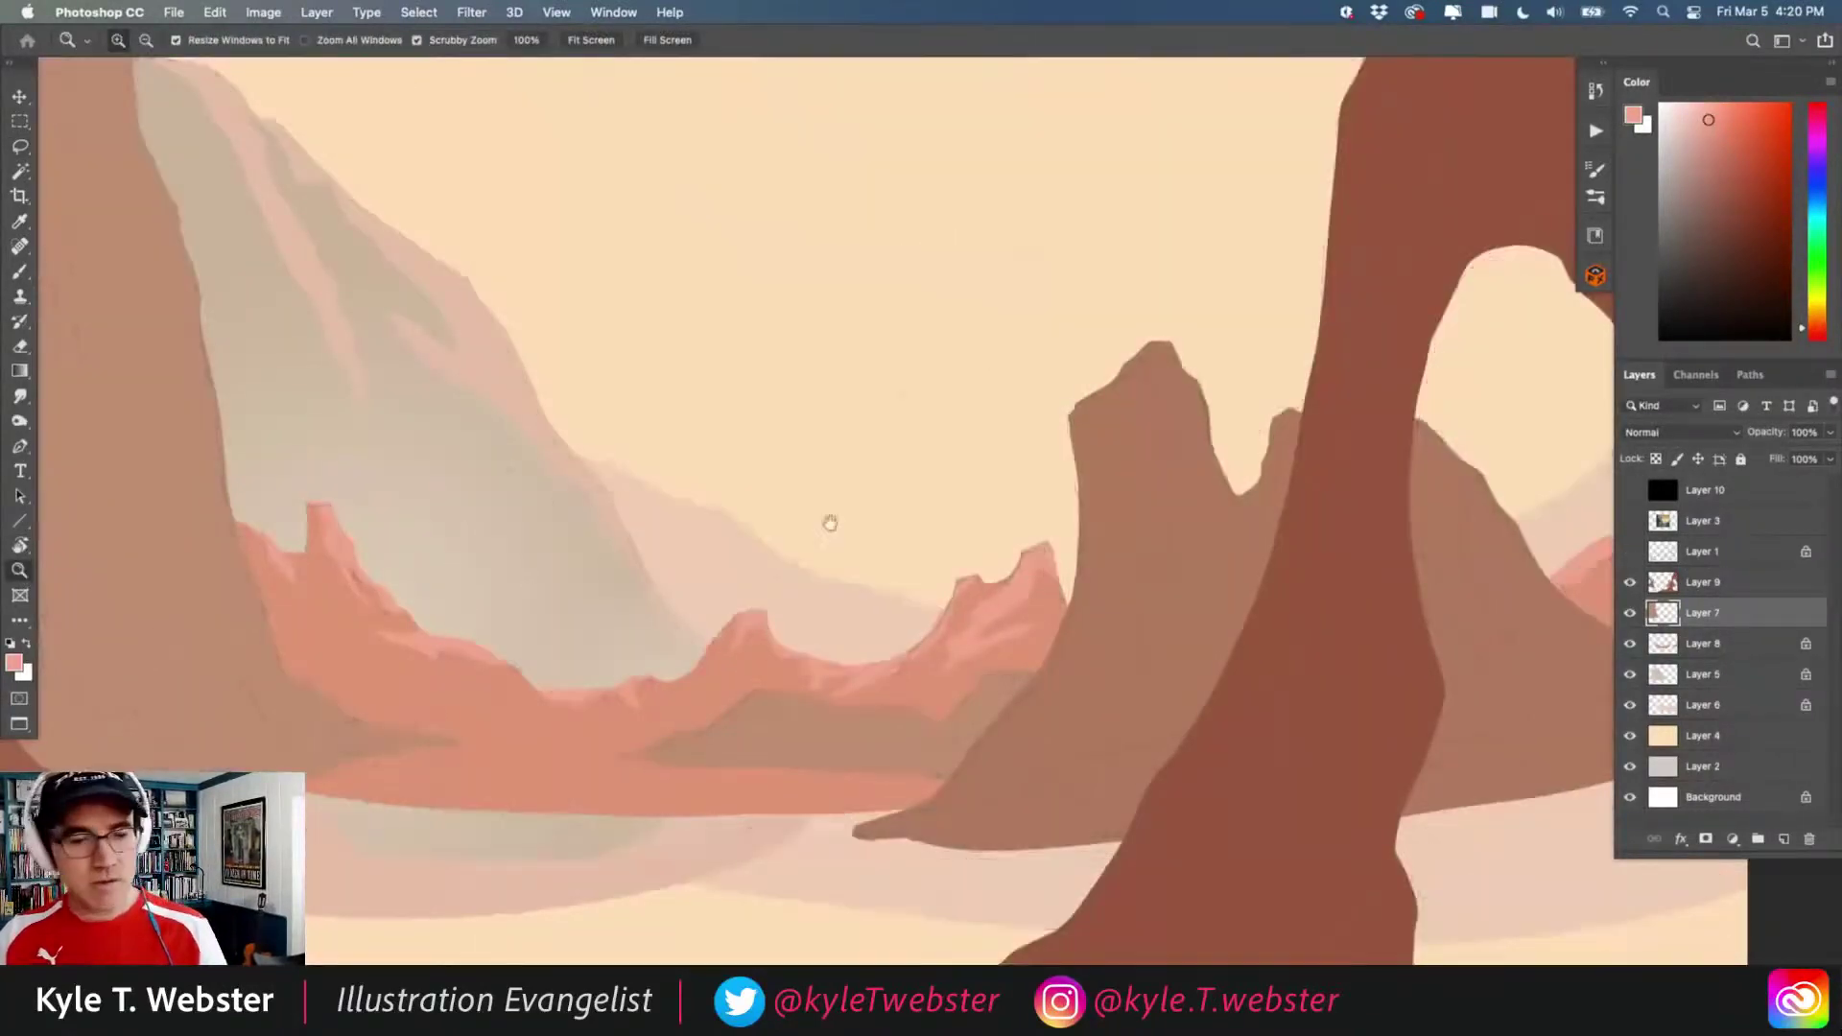
{"action": "mouse_move", "coordinate": [826, 521]}
{"action": "left_mouse_down"}
{"action": "mouse_move", "coordinate": [752, 700]}
{"action": "mouse_move", "coordinate": [621, 522]}
{"action": "mouse_move", "coordinate": [793, 566]}
{"action": "mouse_move", "coordinate": [732, 652]}
{"action": "mouse_move", "coordinate": [658, 708]}
{"action": "left_mouse_up"}
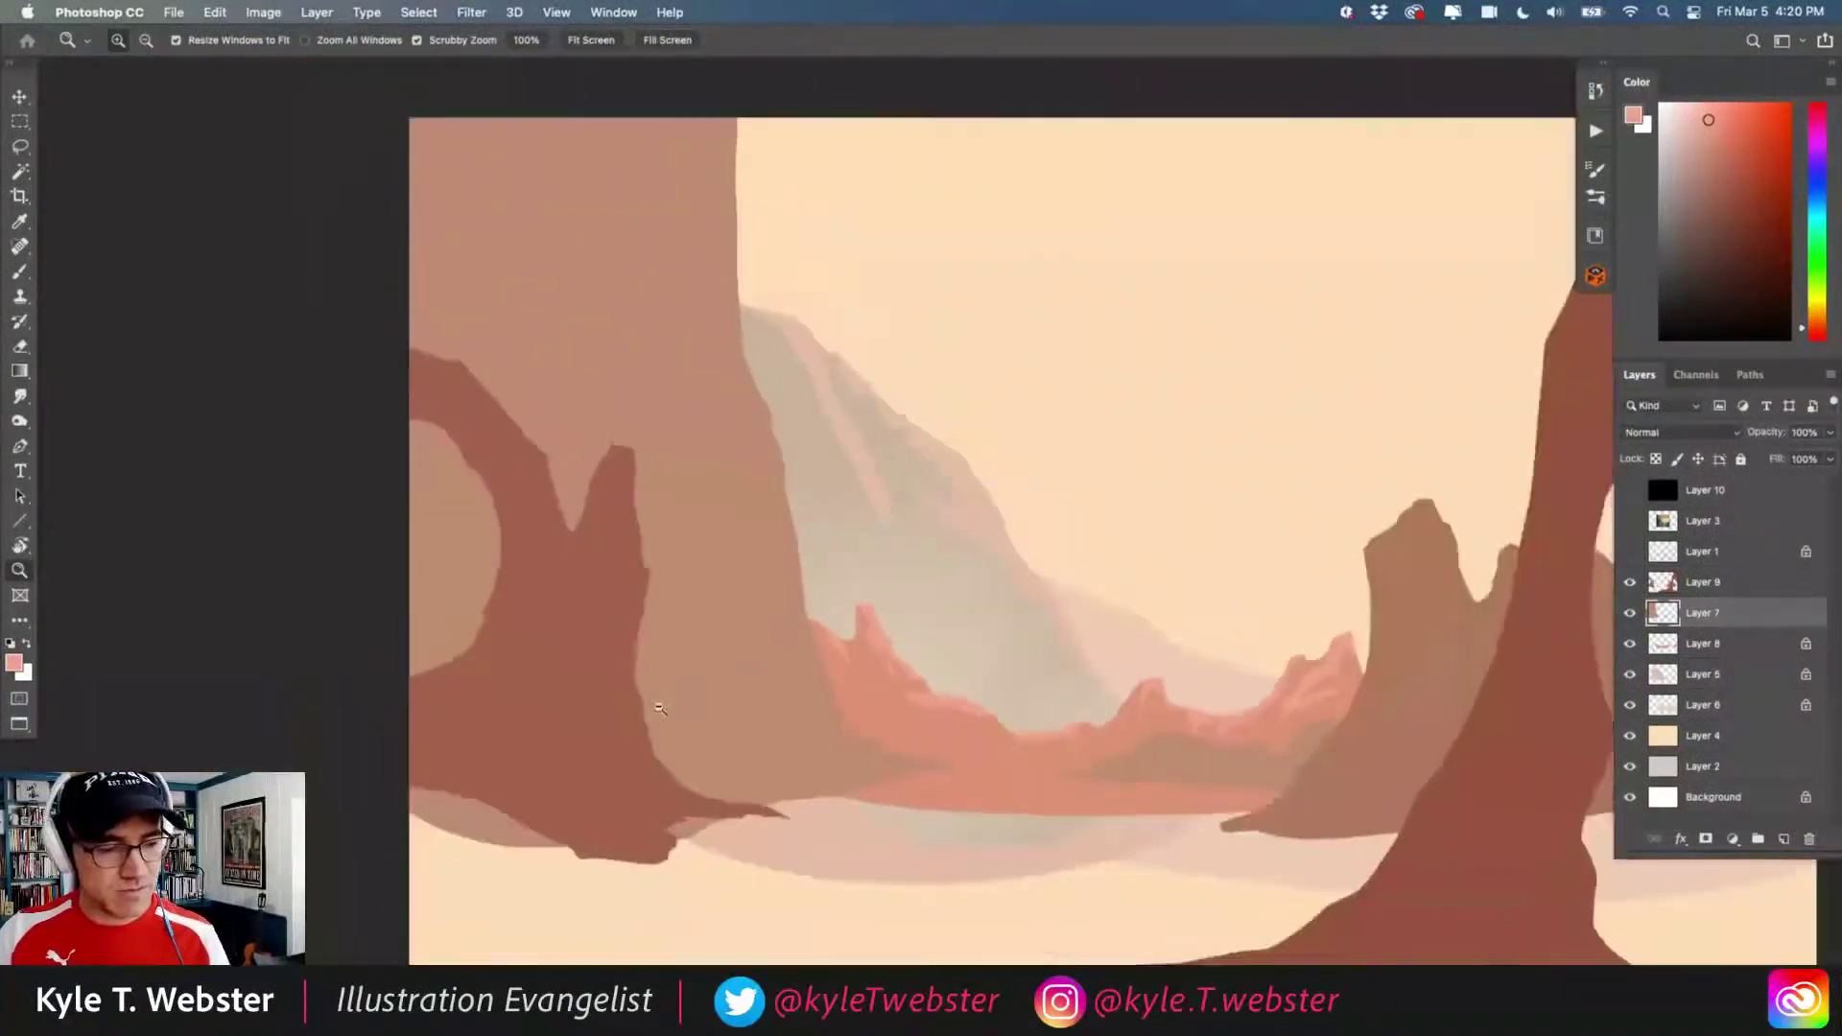
{"action": "left_click_drag", "start_coordinate": [582, 635], "coordinate": [452, 646]}
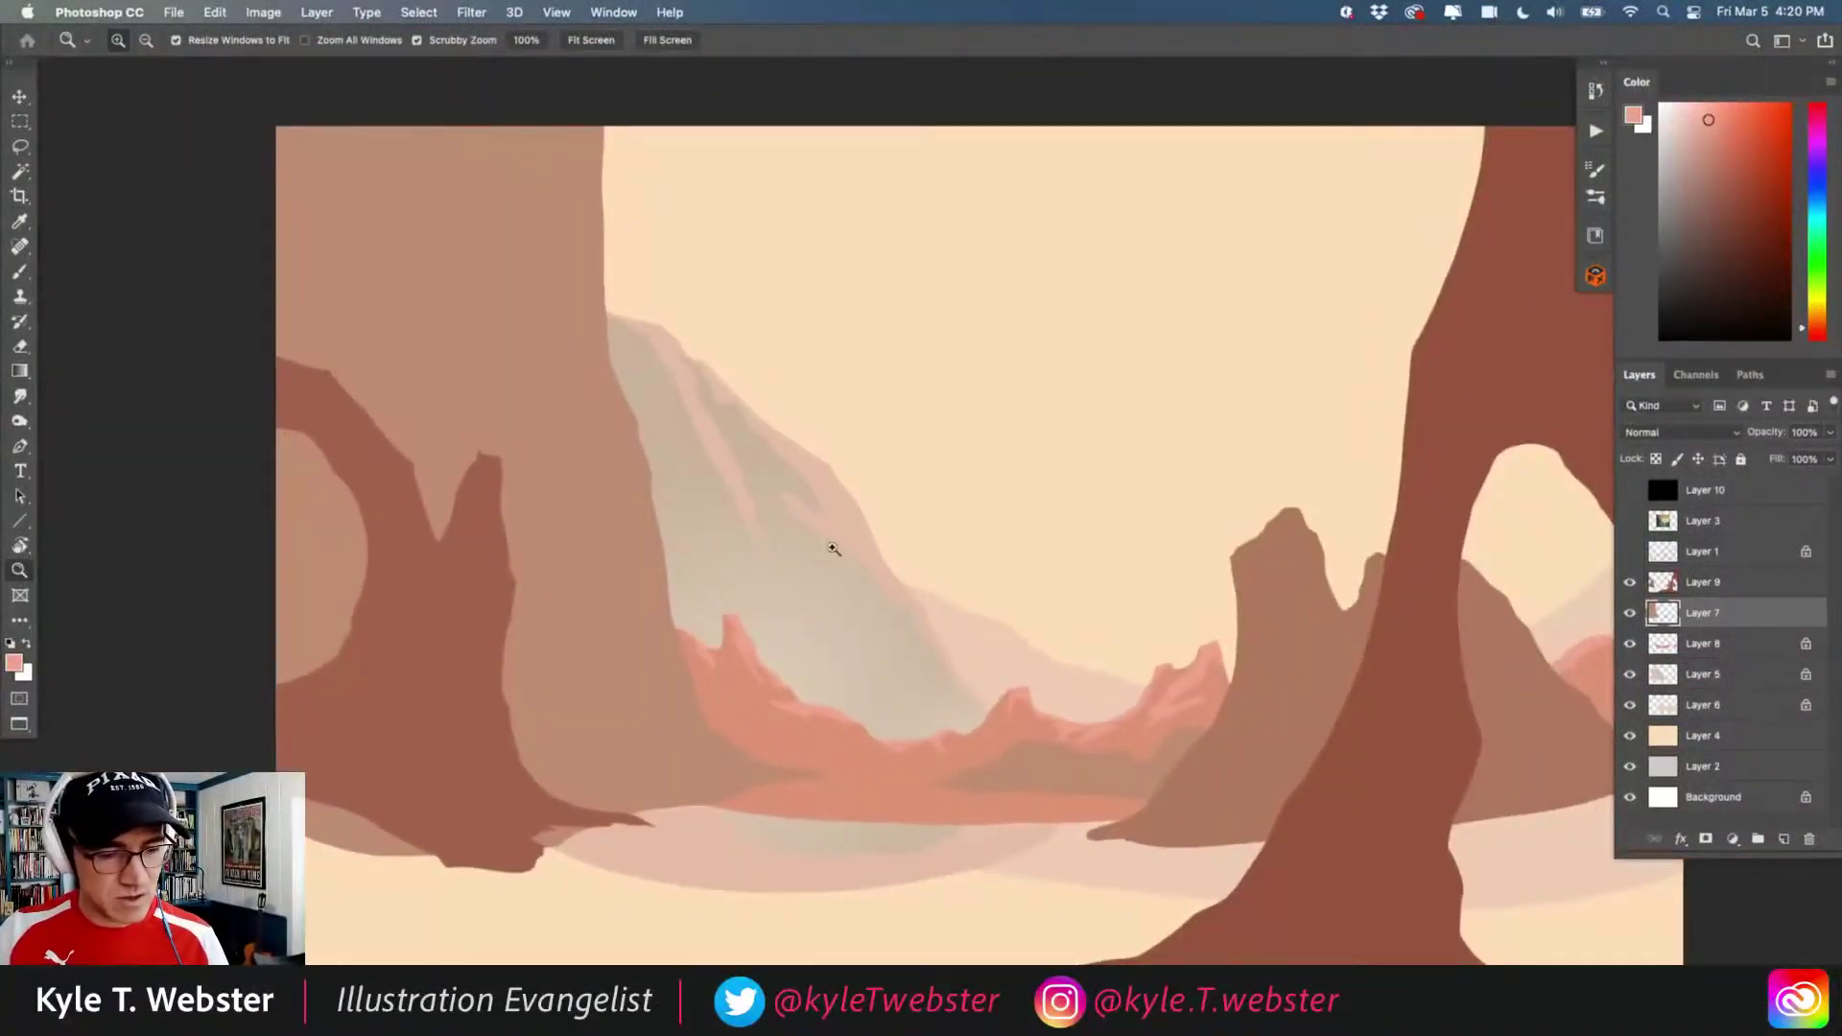
{"action": "left_click_drag", "start_coordinate": [833, 548], "coordinate": [701, 599]}
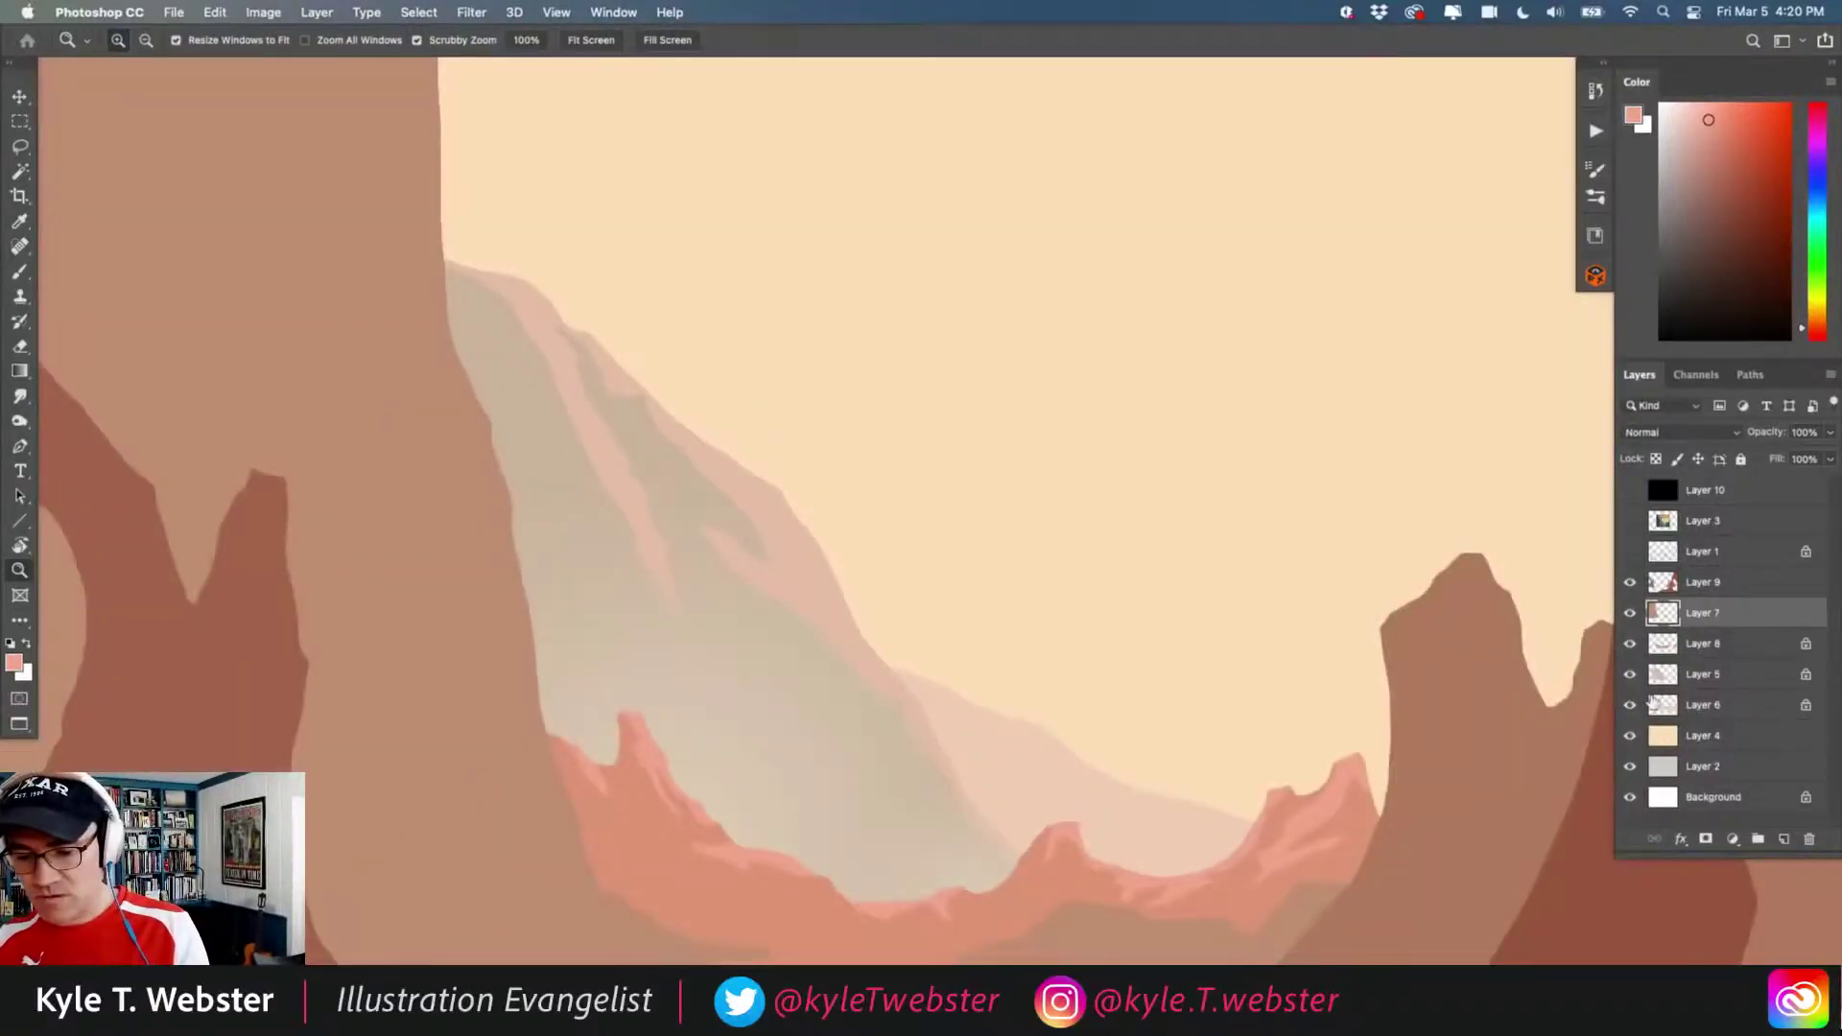
{"action": "left_click", "coordinate": [617, 483]}
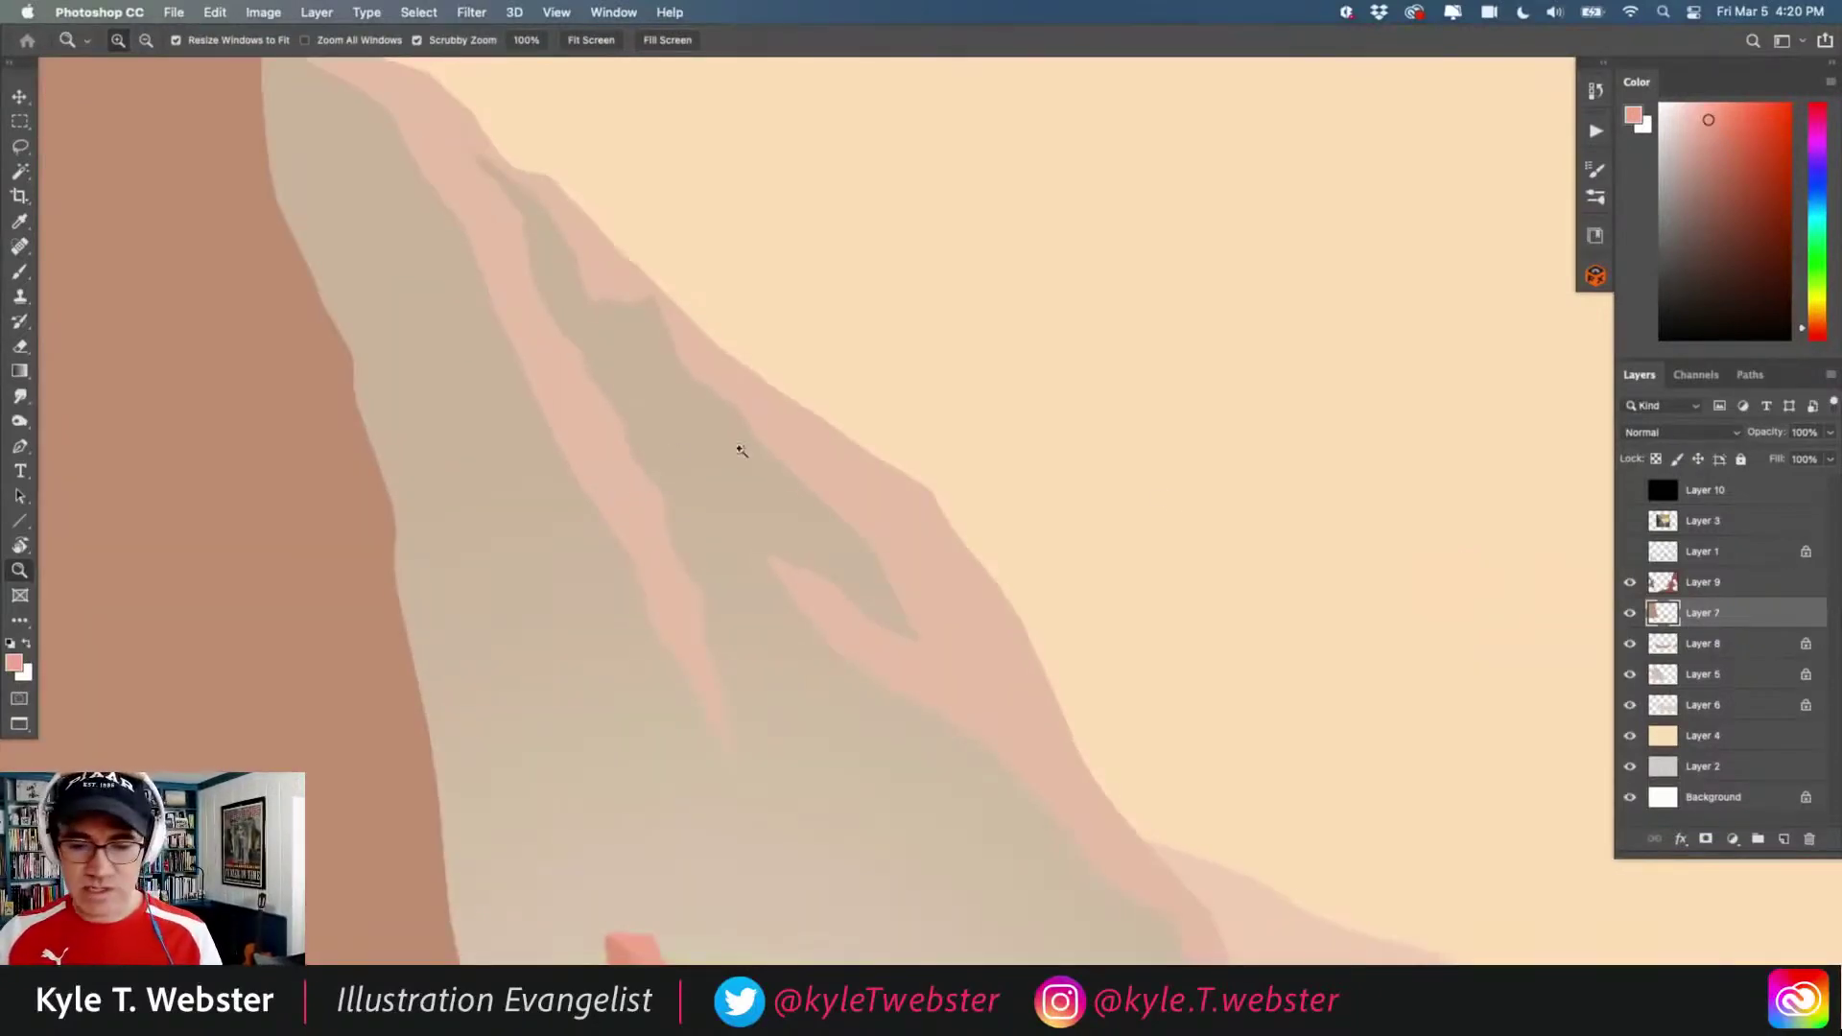
- Toggle the shape layers to identify which one holds the mountain, and add a new layer directly above Layer 6
{"action": "left_click", "coordinate": [1629, 643]}
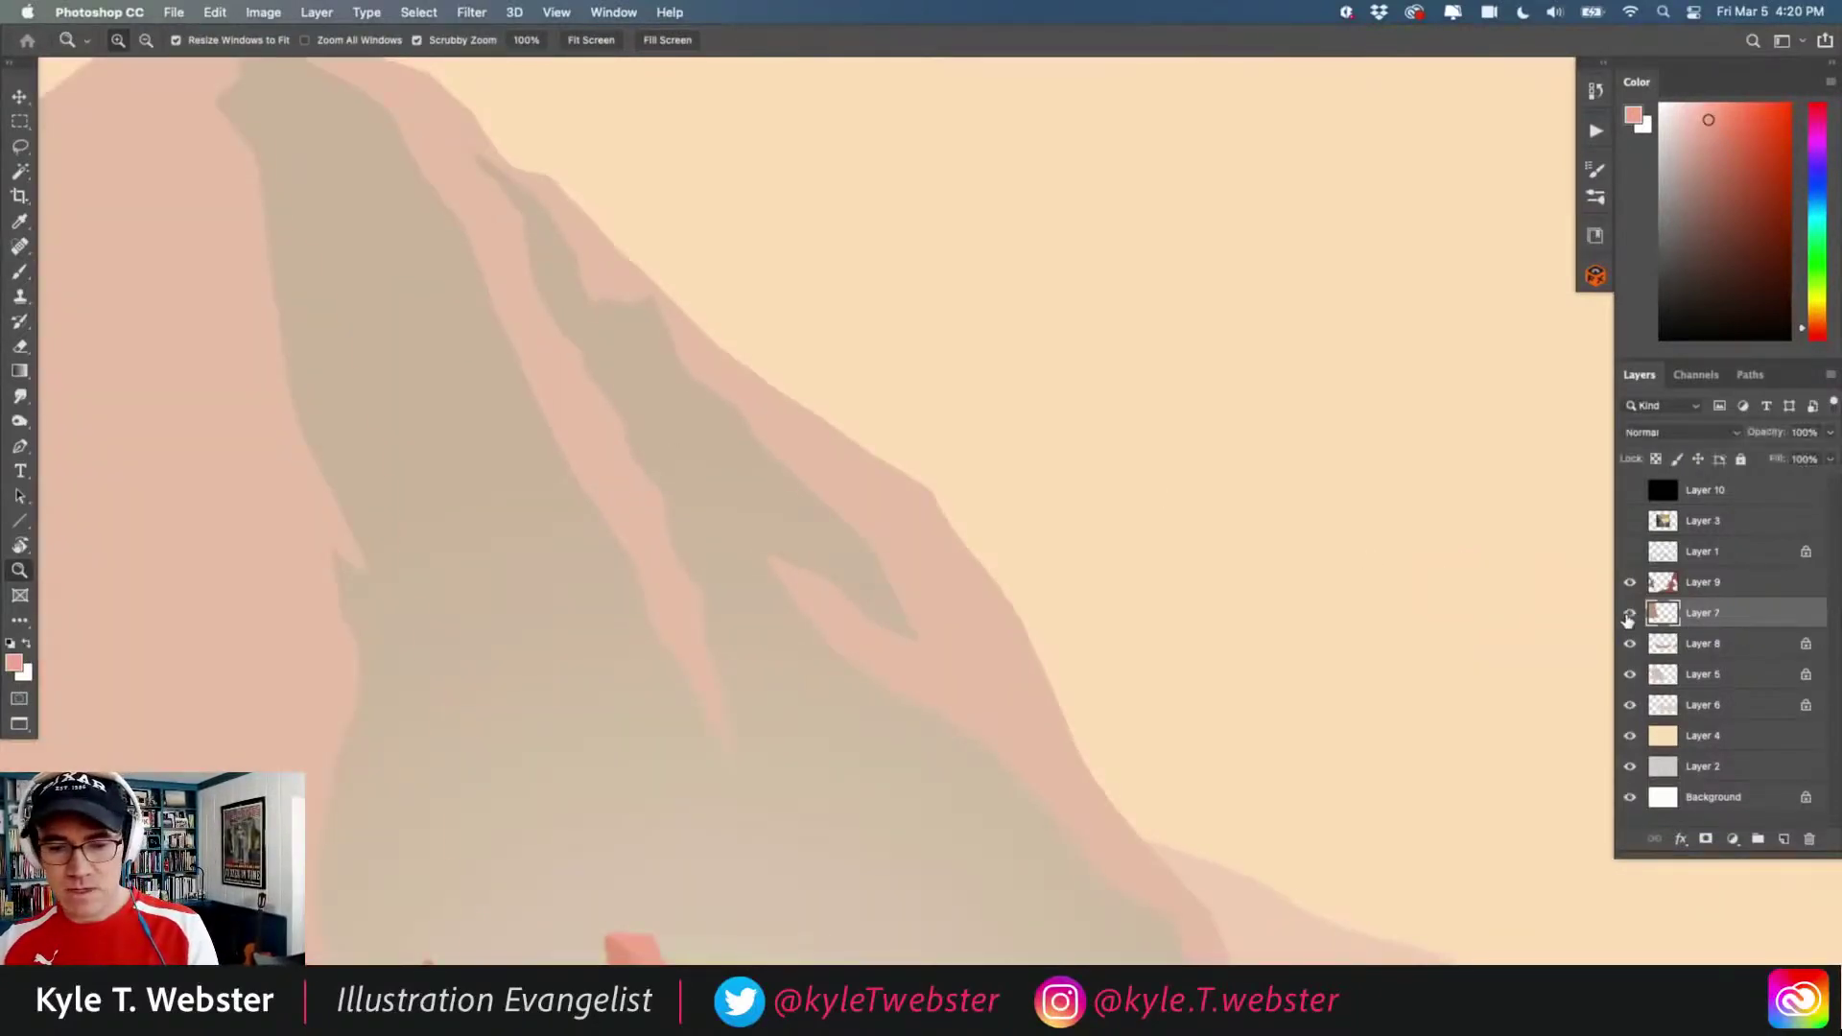
{"action": "left_click", "coordinate": [1629, 642]}
{"action": "left_click", "coordinate": [1628, 675]}
{"action": "left_click", "coordinate": [1628, 675]}
{"action": "left_click", "coordinate": [1651, 698]}
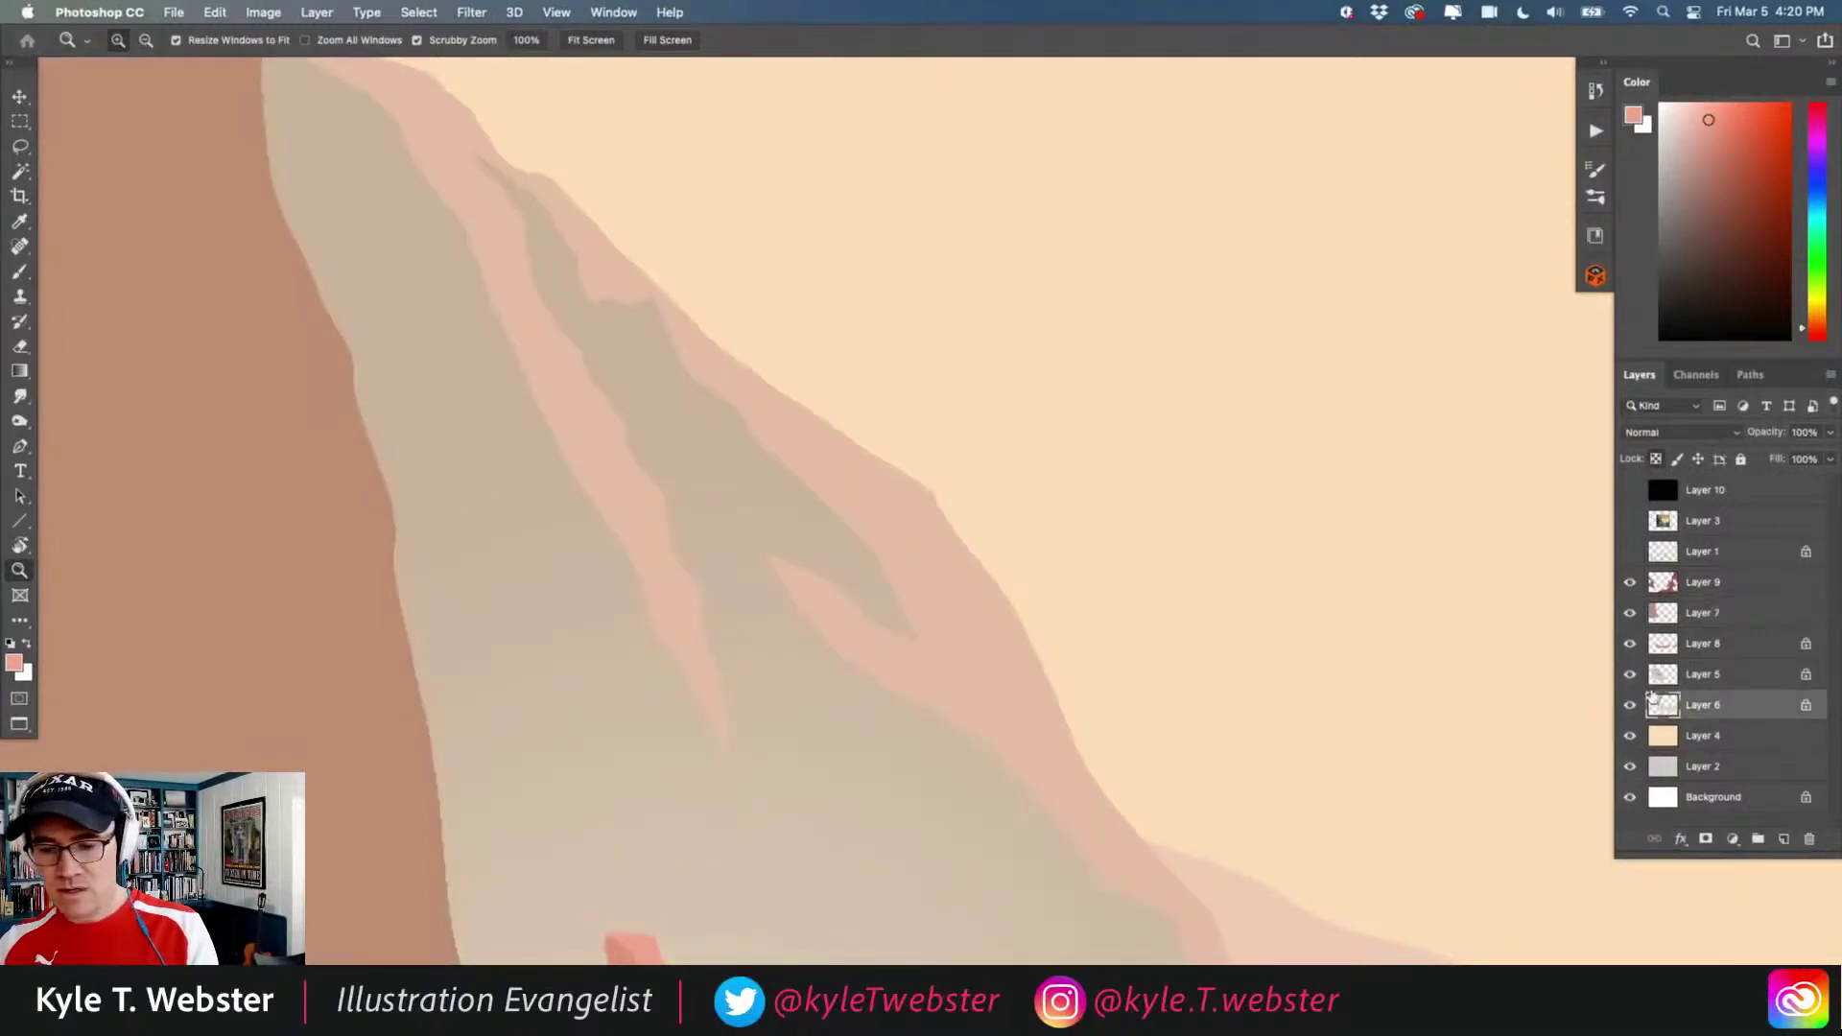
{"action": "left_click", "coordinate": [1784, 840]}
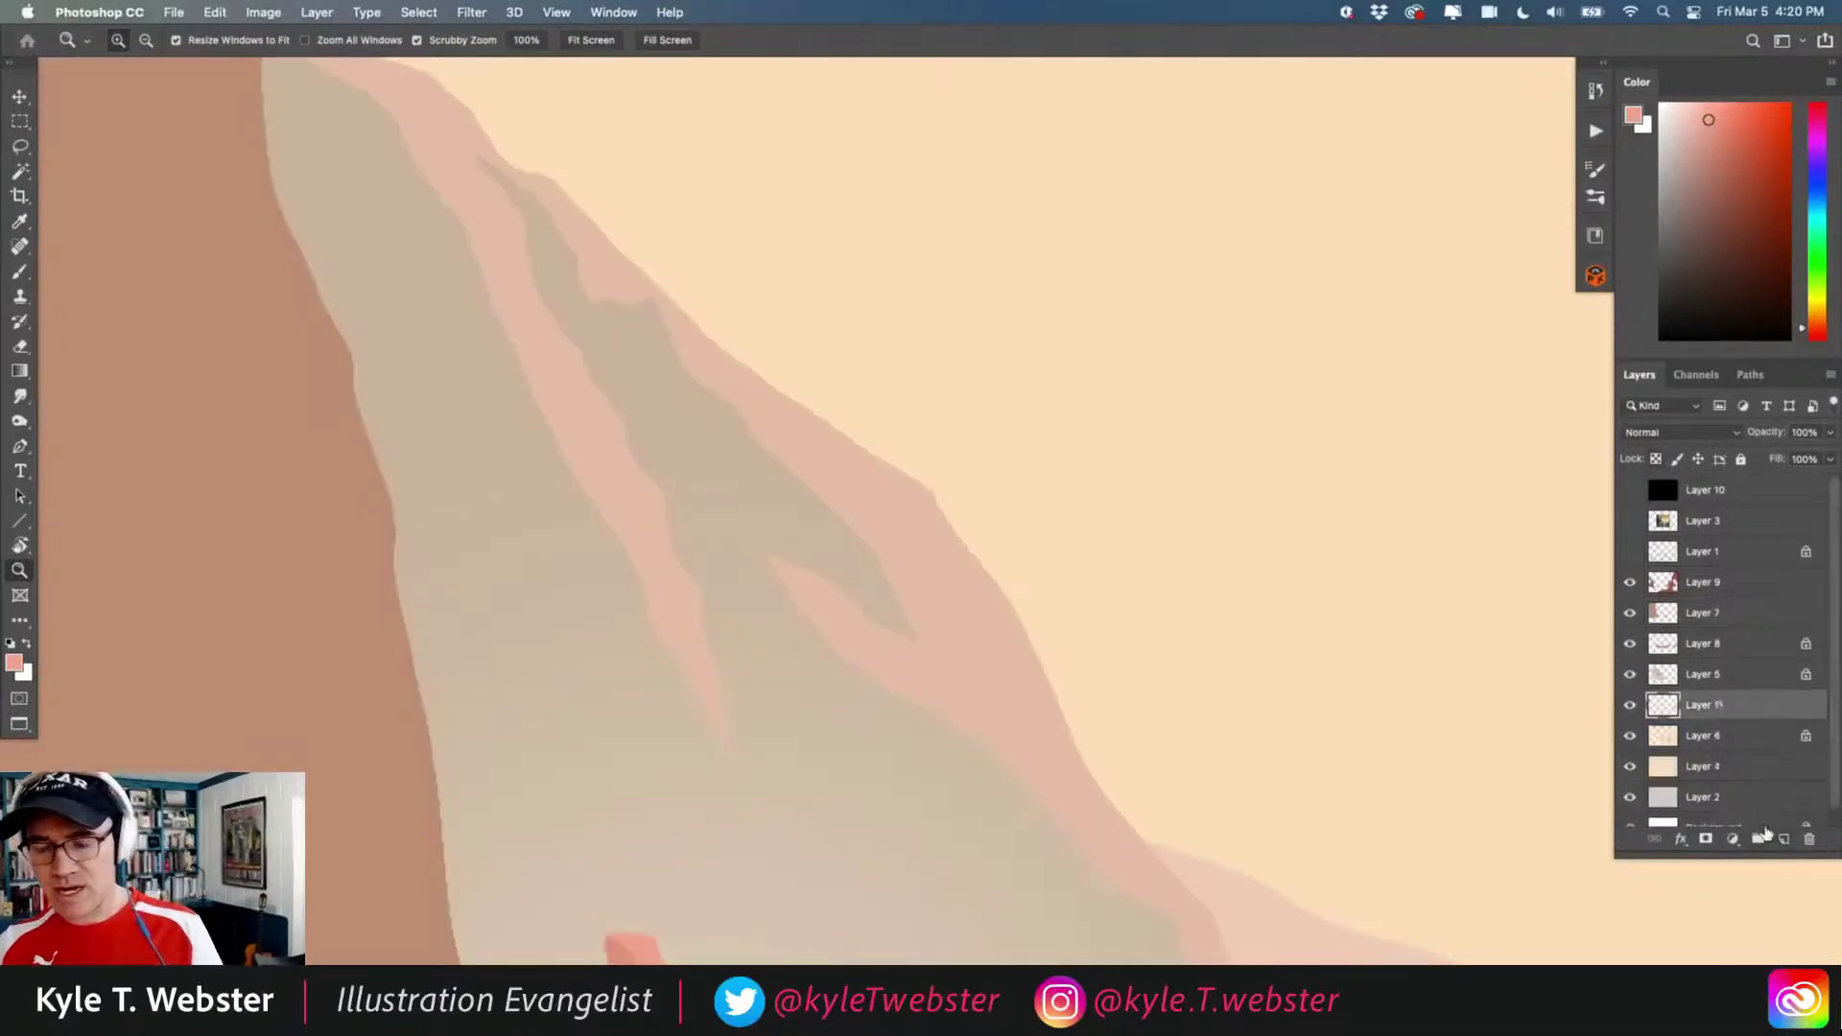
- Sample the mountain's pink edge, lasso its upper face and a strip down its outer slope, fill them on the new layer, and deselect
{"action": "key", "text": "b"}
{"action": "left_click", "coordinate": [786, 437], "text": "alt"}
{"action": "left_click_drag", "start_coordinate": [761, 439], "coordinate": [757, 564]}
{"action": "key", "text": "l"}
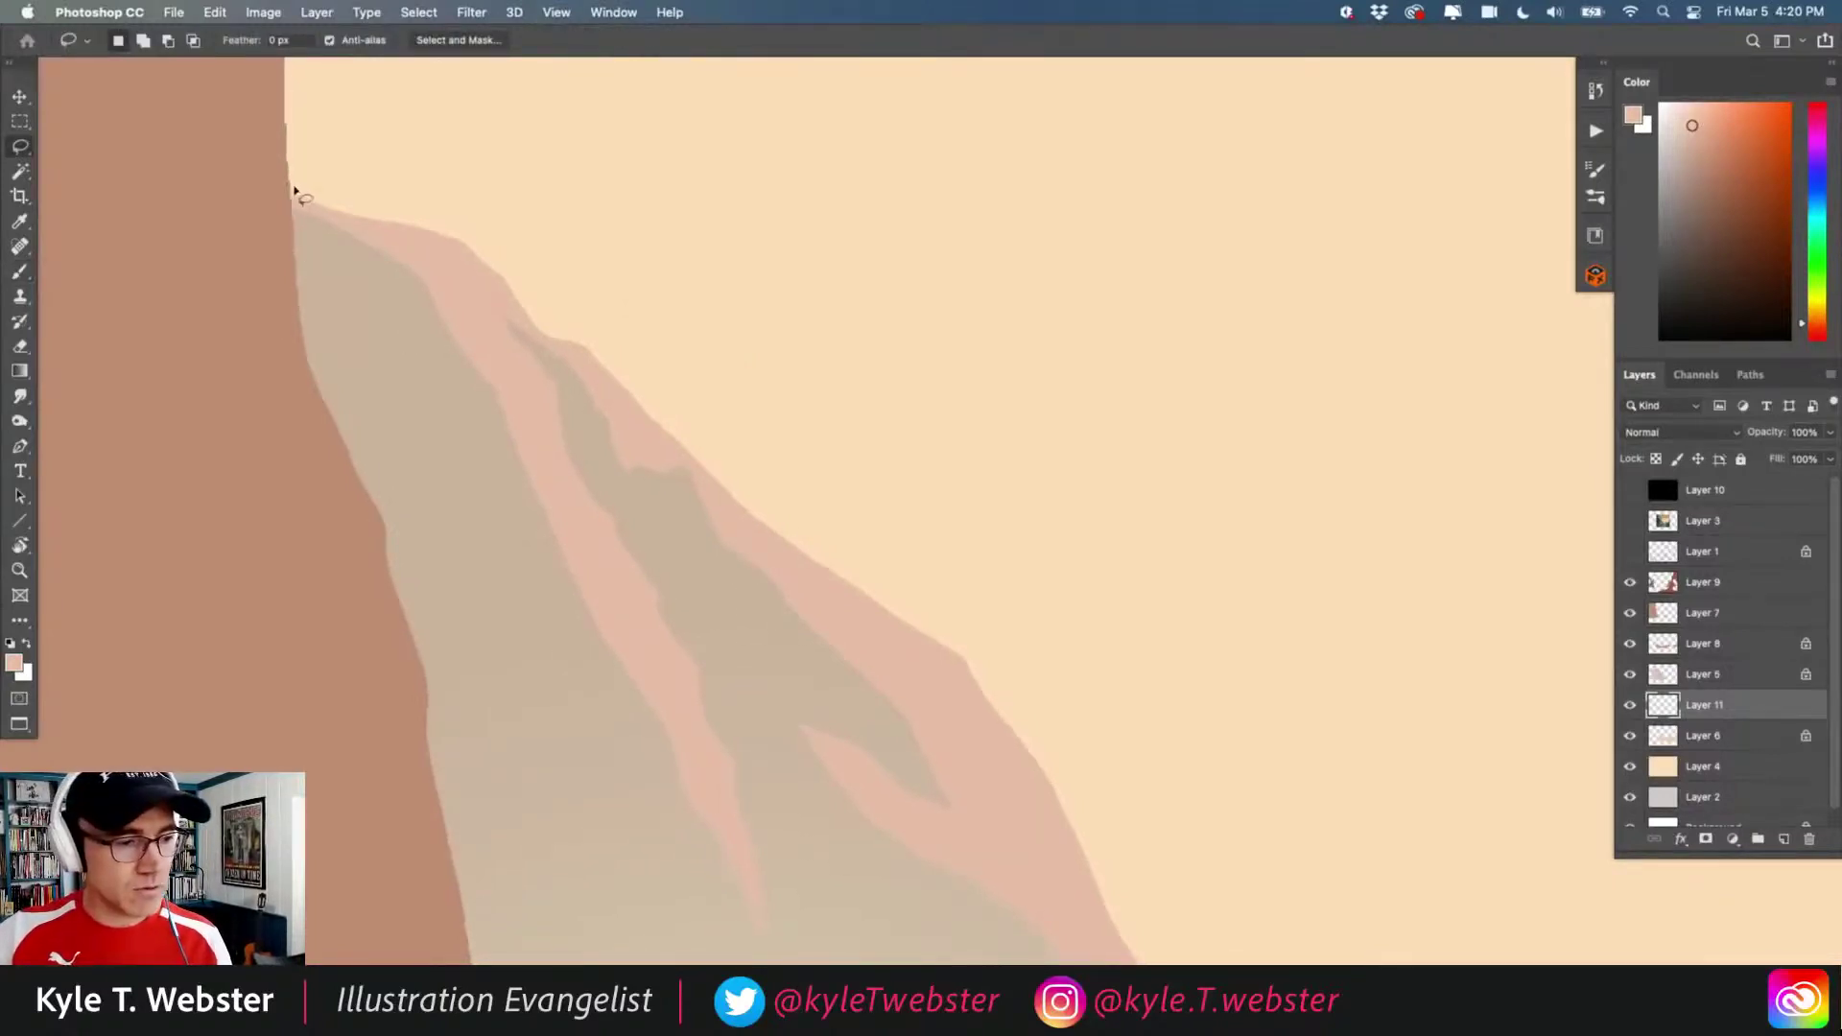
{"action": "mouse_move", "coordinate": [292, 185]}
{"action": "left_mouse_down"}
{"action": "mouse_move", "coordinate": [466, 237]}
{"action": "mouse_move", "coordinate": [547, 323]}
{"action": "mouse_move", "coordinate": [969, 651]}
{"action": "mouse_move", "coordinate": [936, 768]}
{"action": "mouse_move", "coordinate": [519, 686]}
{"action": "mouse_move", "coordinate": [277, 311]}
{"action": "mouse_move", "coordinate": [296, 276]}
{"action": "left_mouse_up"}
{"action": "scroll", "coordinate": [295, 276], "scroll_direction": "down", "scroll_amount": 5}
{"action": "scroll", "coordinate": [295, 276], "scroll_direction": "right", "scroll_amount": 5}
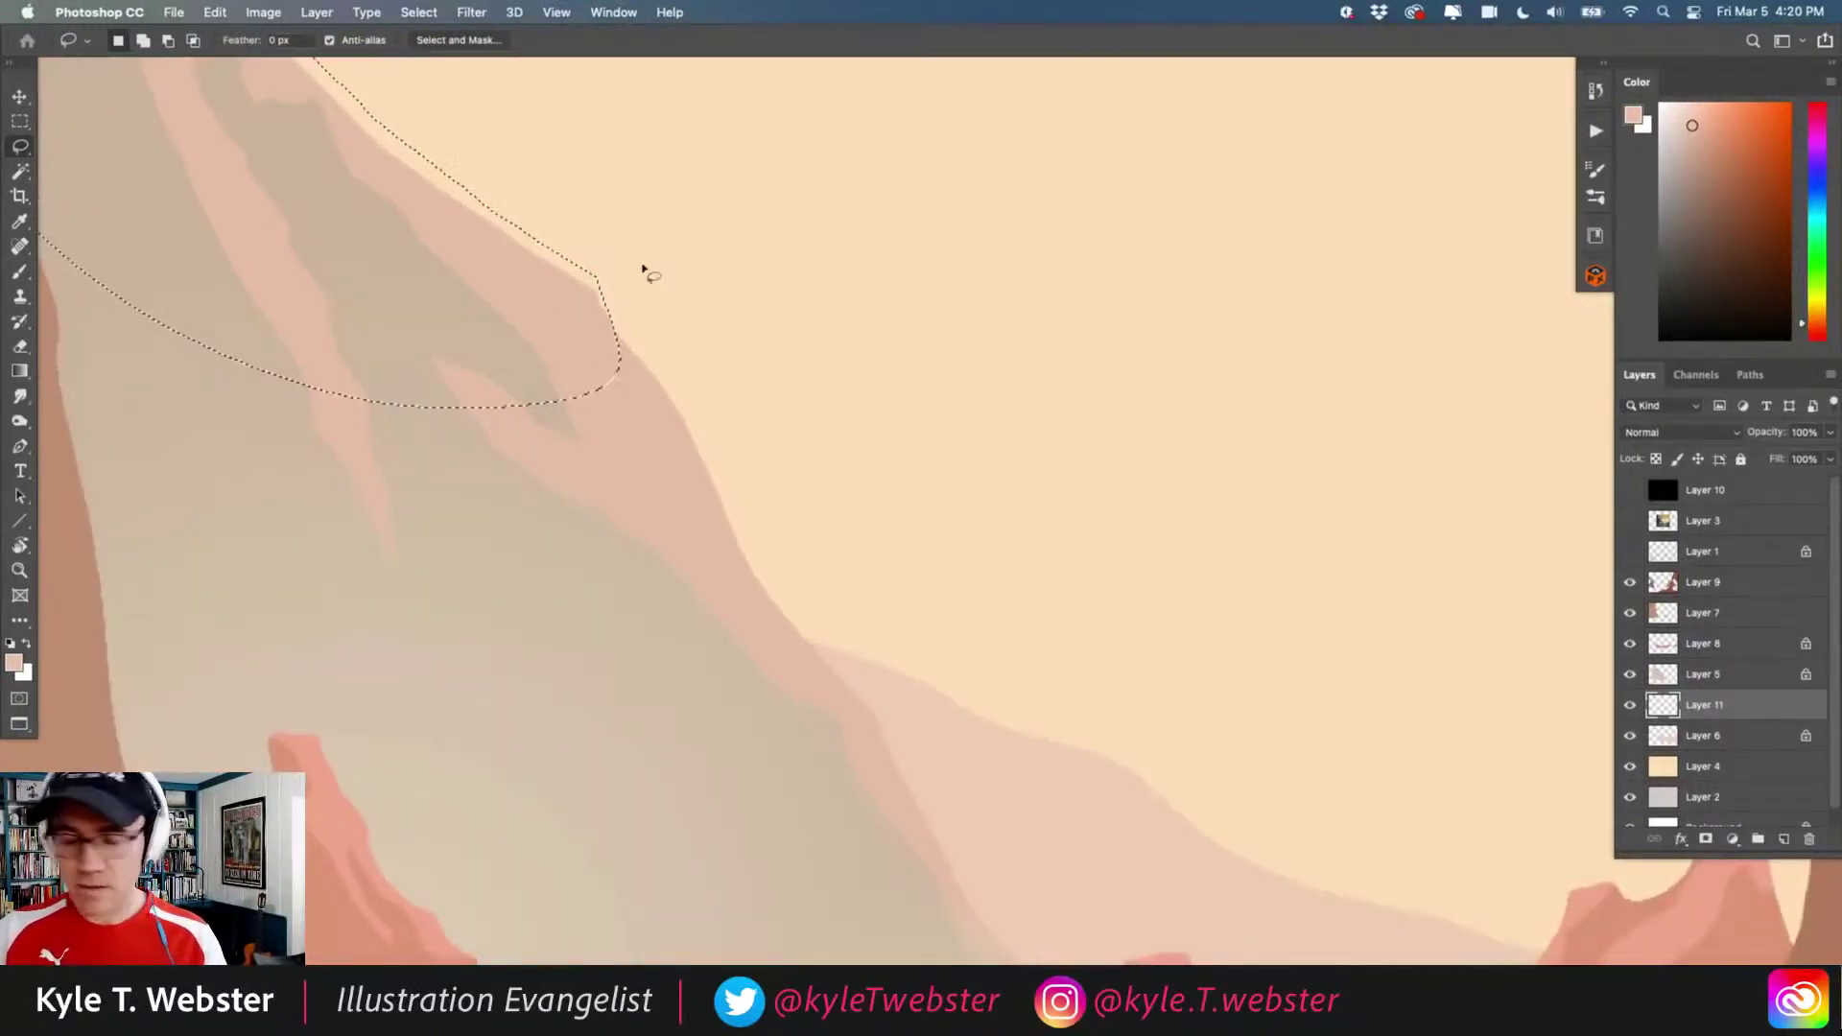
{"action": "mouse_move", "coordinate": [582, 305]}
{"action": "left_mouse_down"}
{"action": "mouse_move", "coordinate": [994, 957]}
{"action": "mouse_move", "coordinate": [883, 728]}
{"action": "mouse_move", "coordinate": [614, 299]}
{"action": "mouse_move", "coordinate": [574, 276]}
{"action": "mouse_move", "coordinate": [447, 298]}
{"action": "left_mouse_up"}
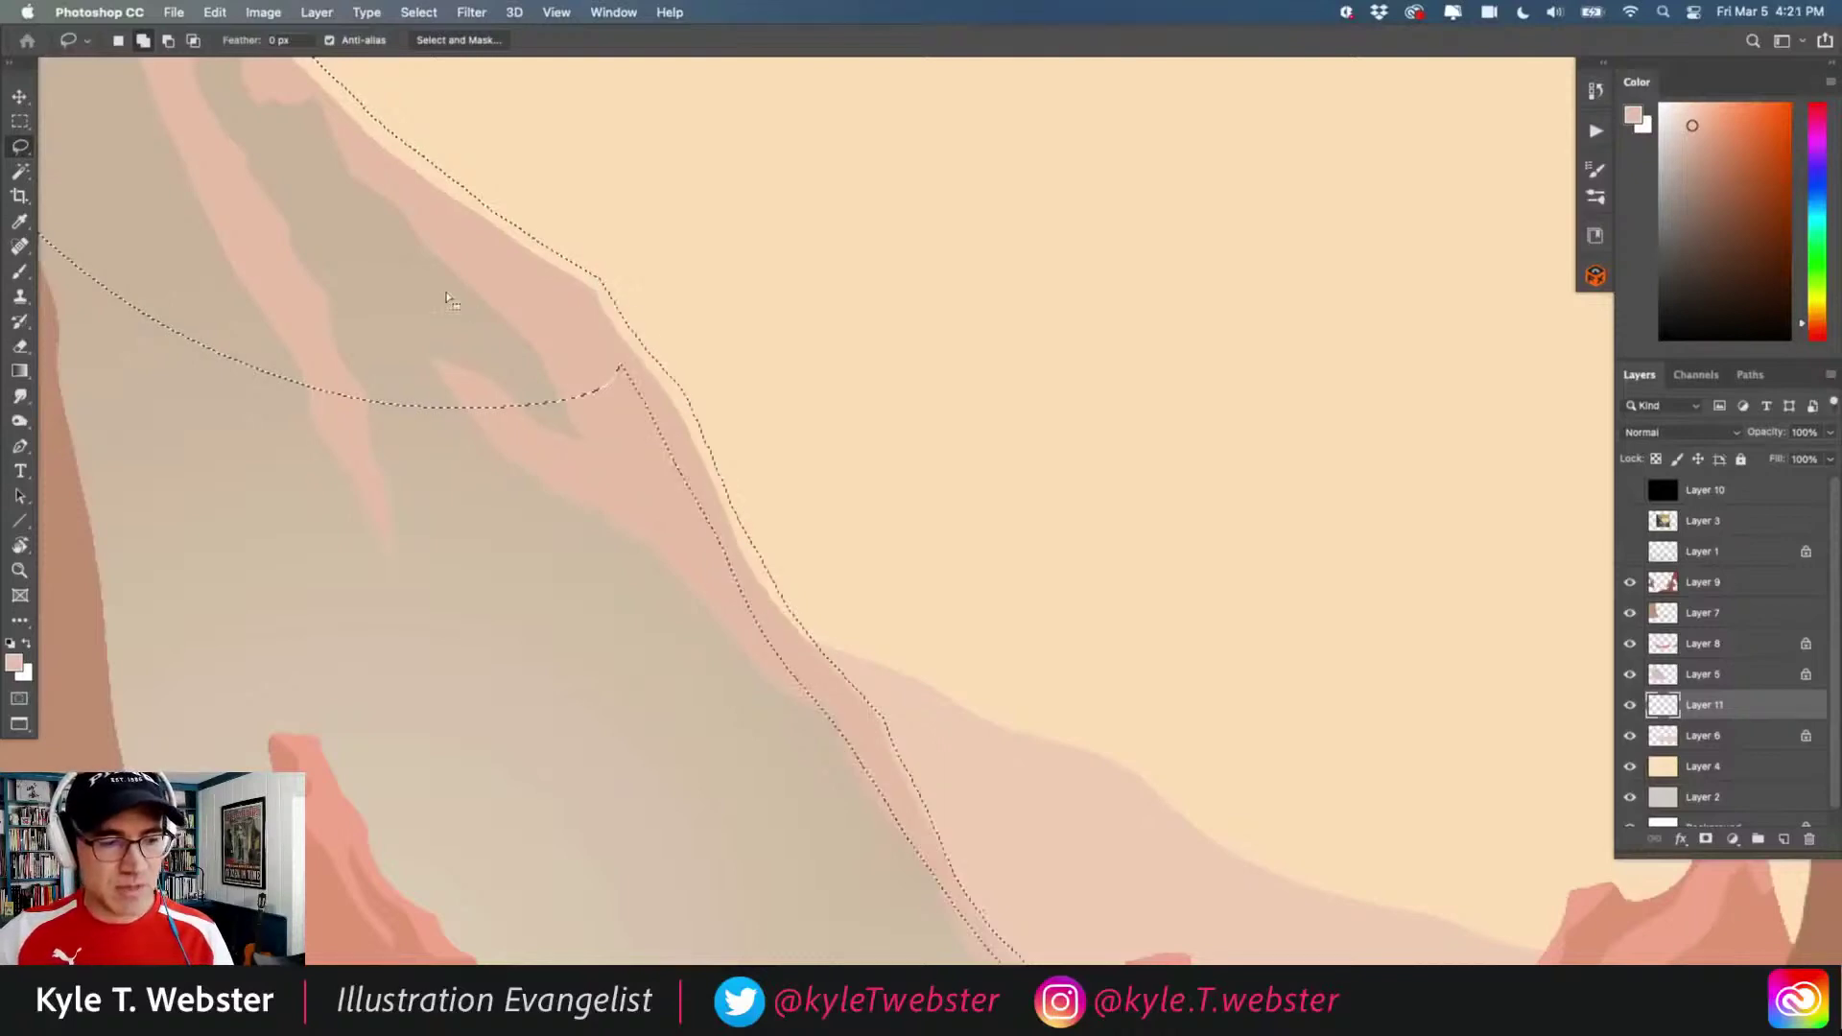
{"action": "key", "text": "super+d"}
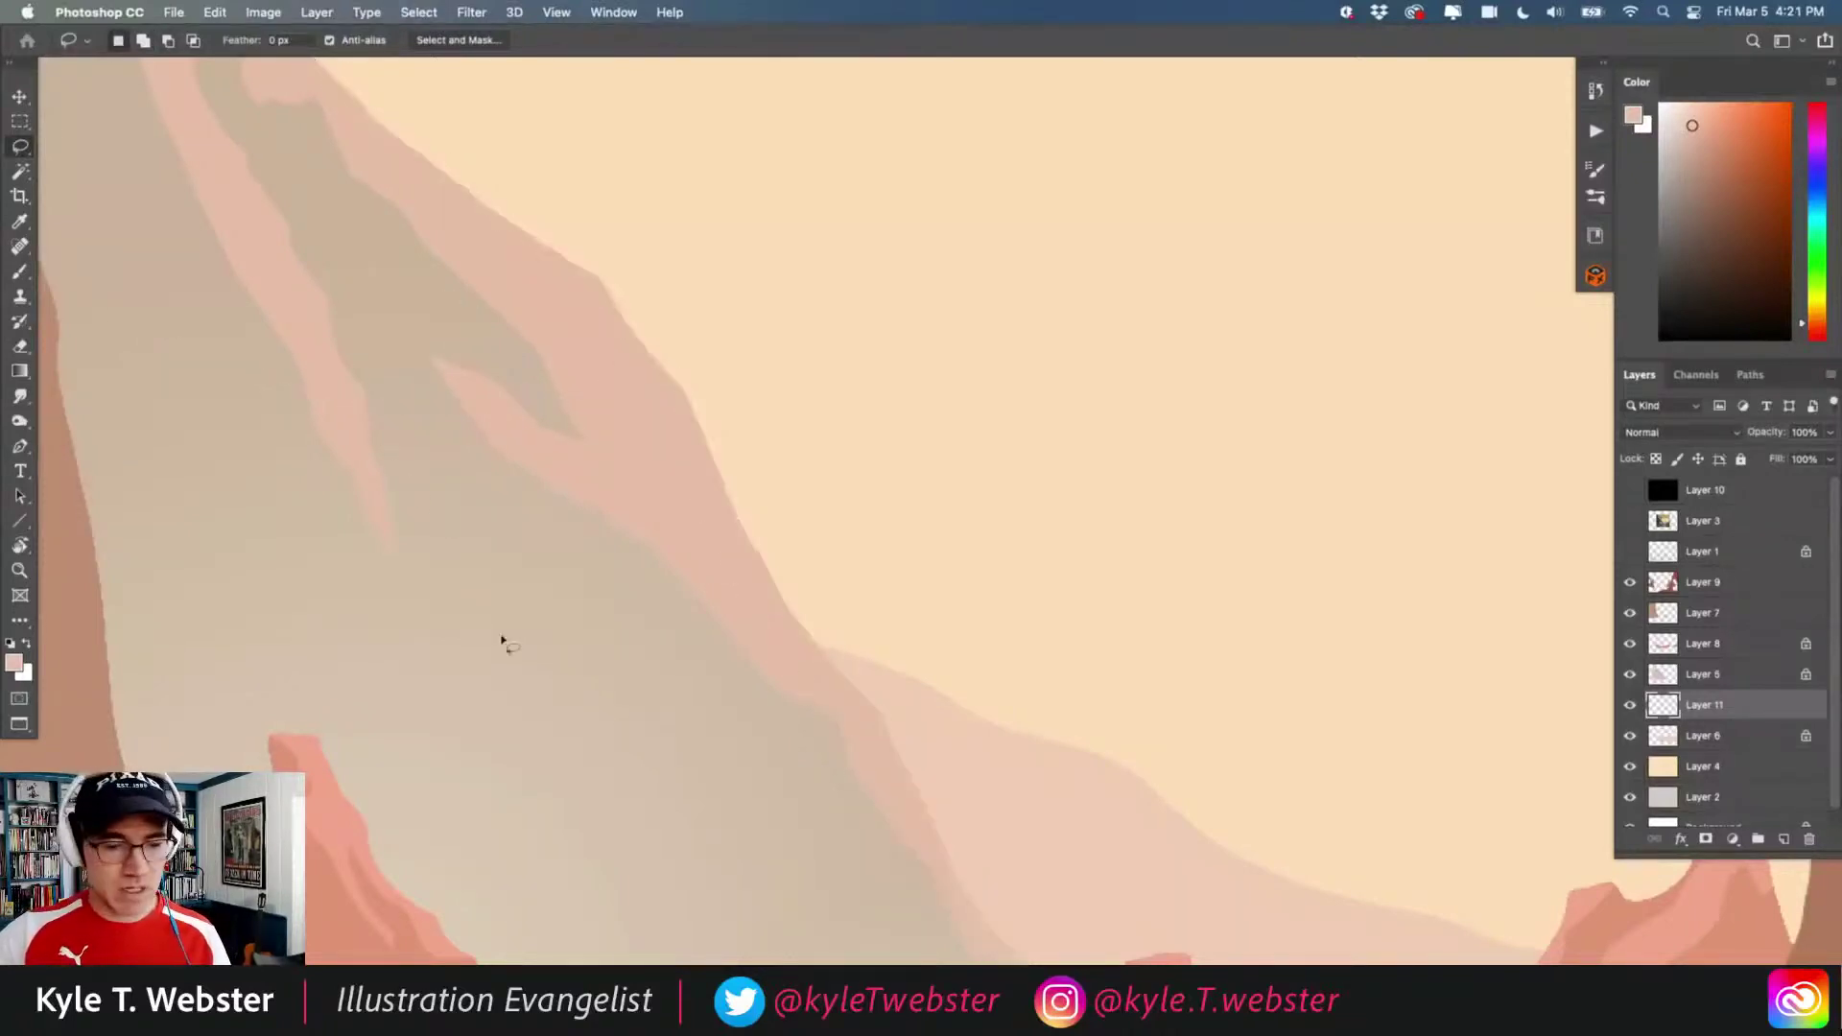
- Sample the mountain's beige face colour for the brush and lock the transparent pixels of Layer 11
{"action": "left_click_drag", "start_coordinate": [501, 642], "coordinate": [677, 644]}
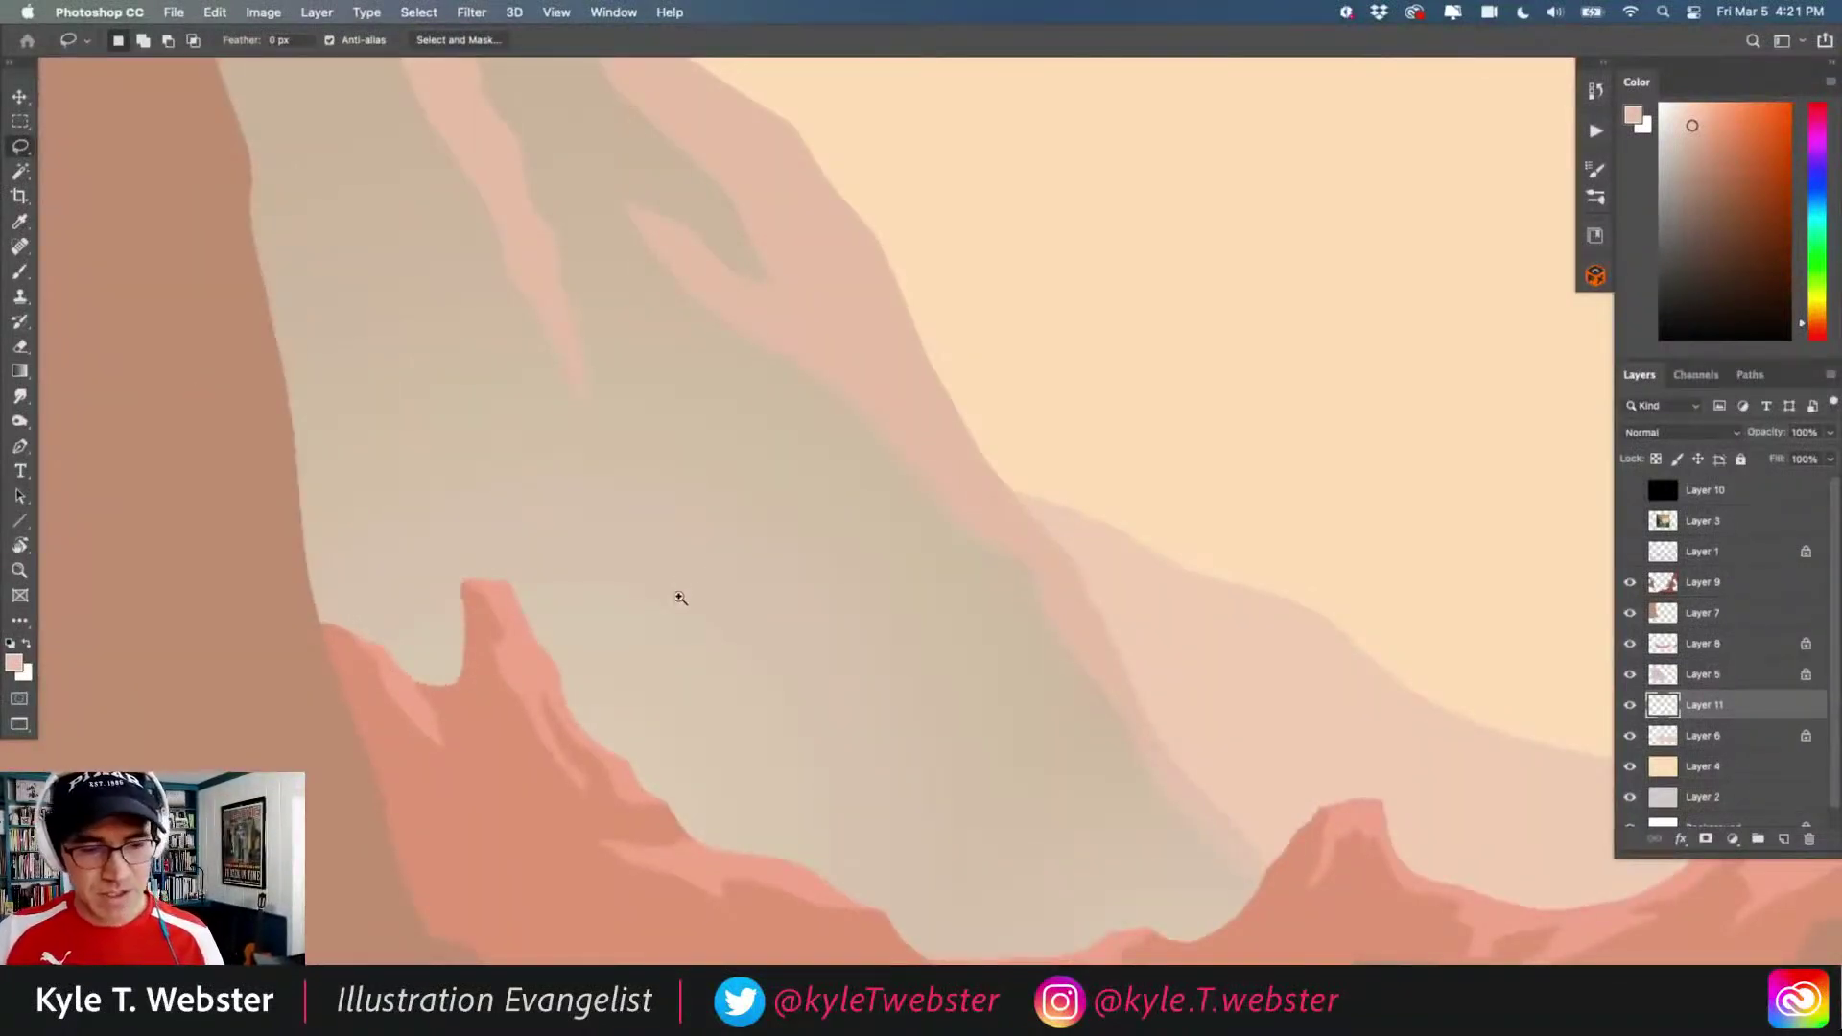
{"action": "left_click_drag", "start_coordinate": [637, 514], "coordinate": [670, 720]}
{"action": "key", "text": "b"}
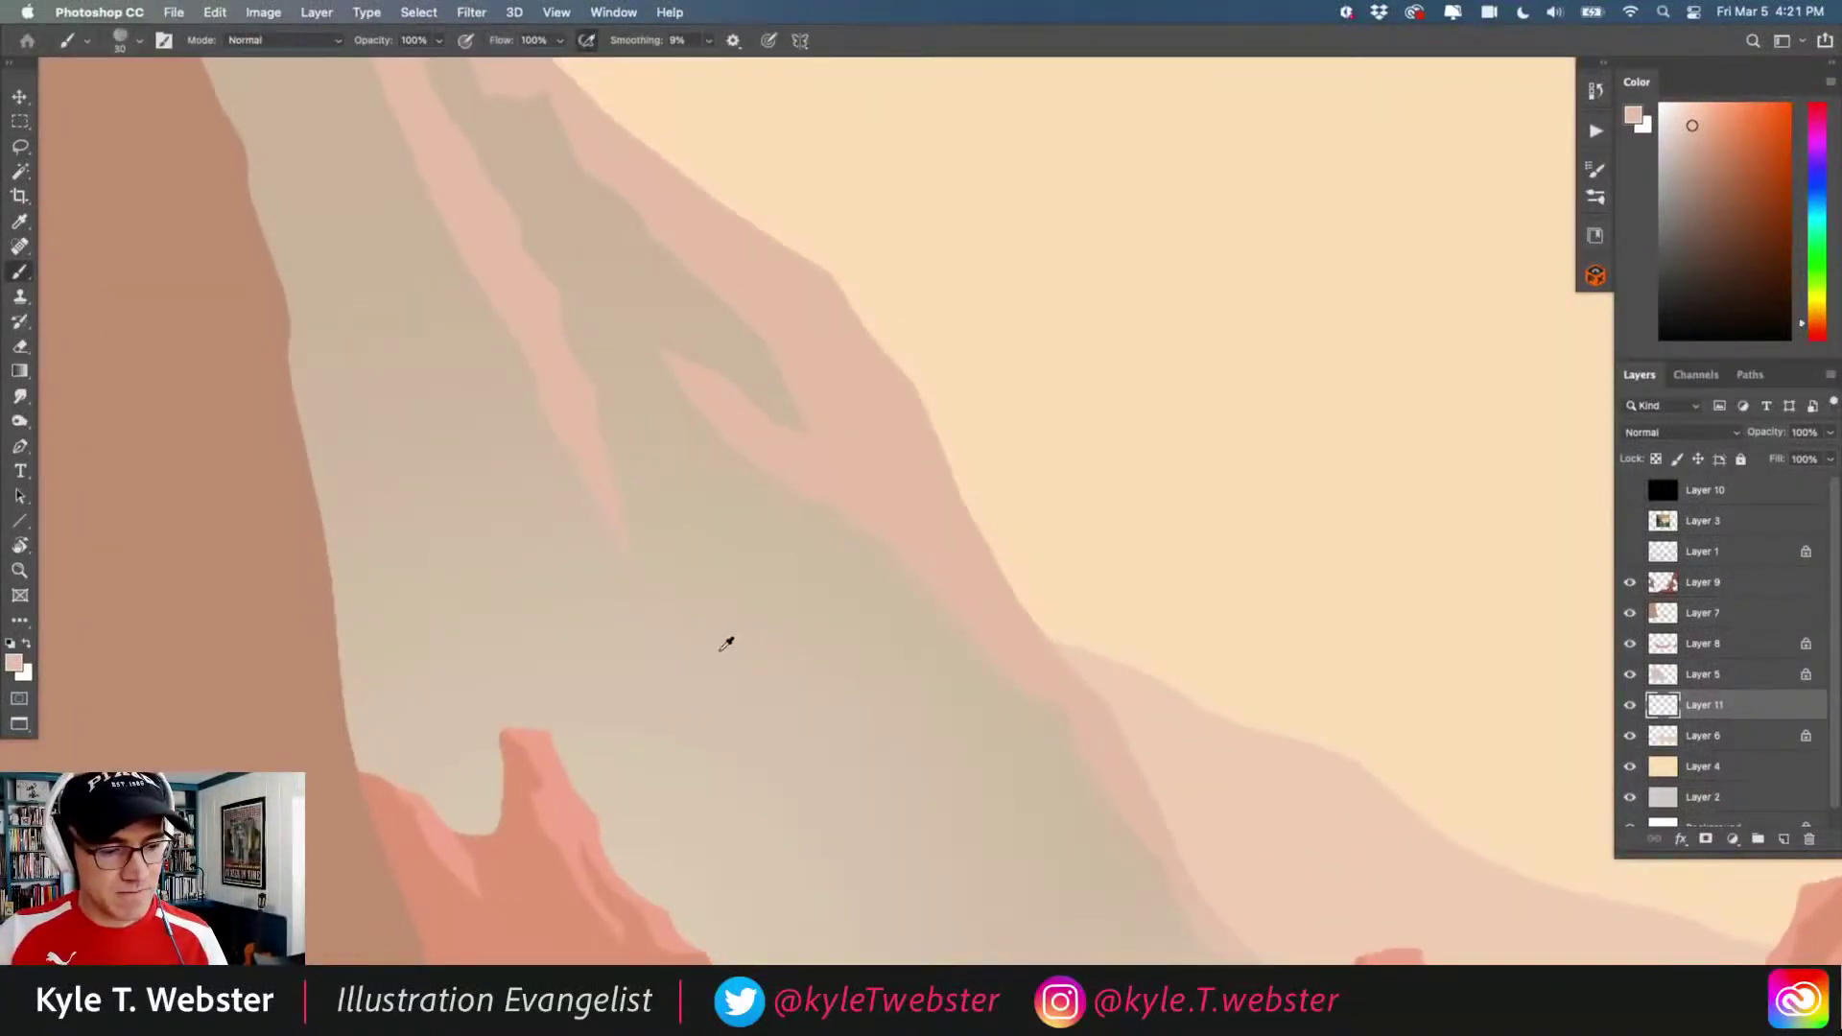
{"action": "left_click", "coordinate": [728, 637], "text": "alt"}
{"action": "left_click", "coordinate": [1656, 459]}
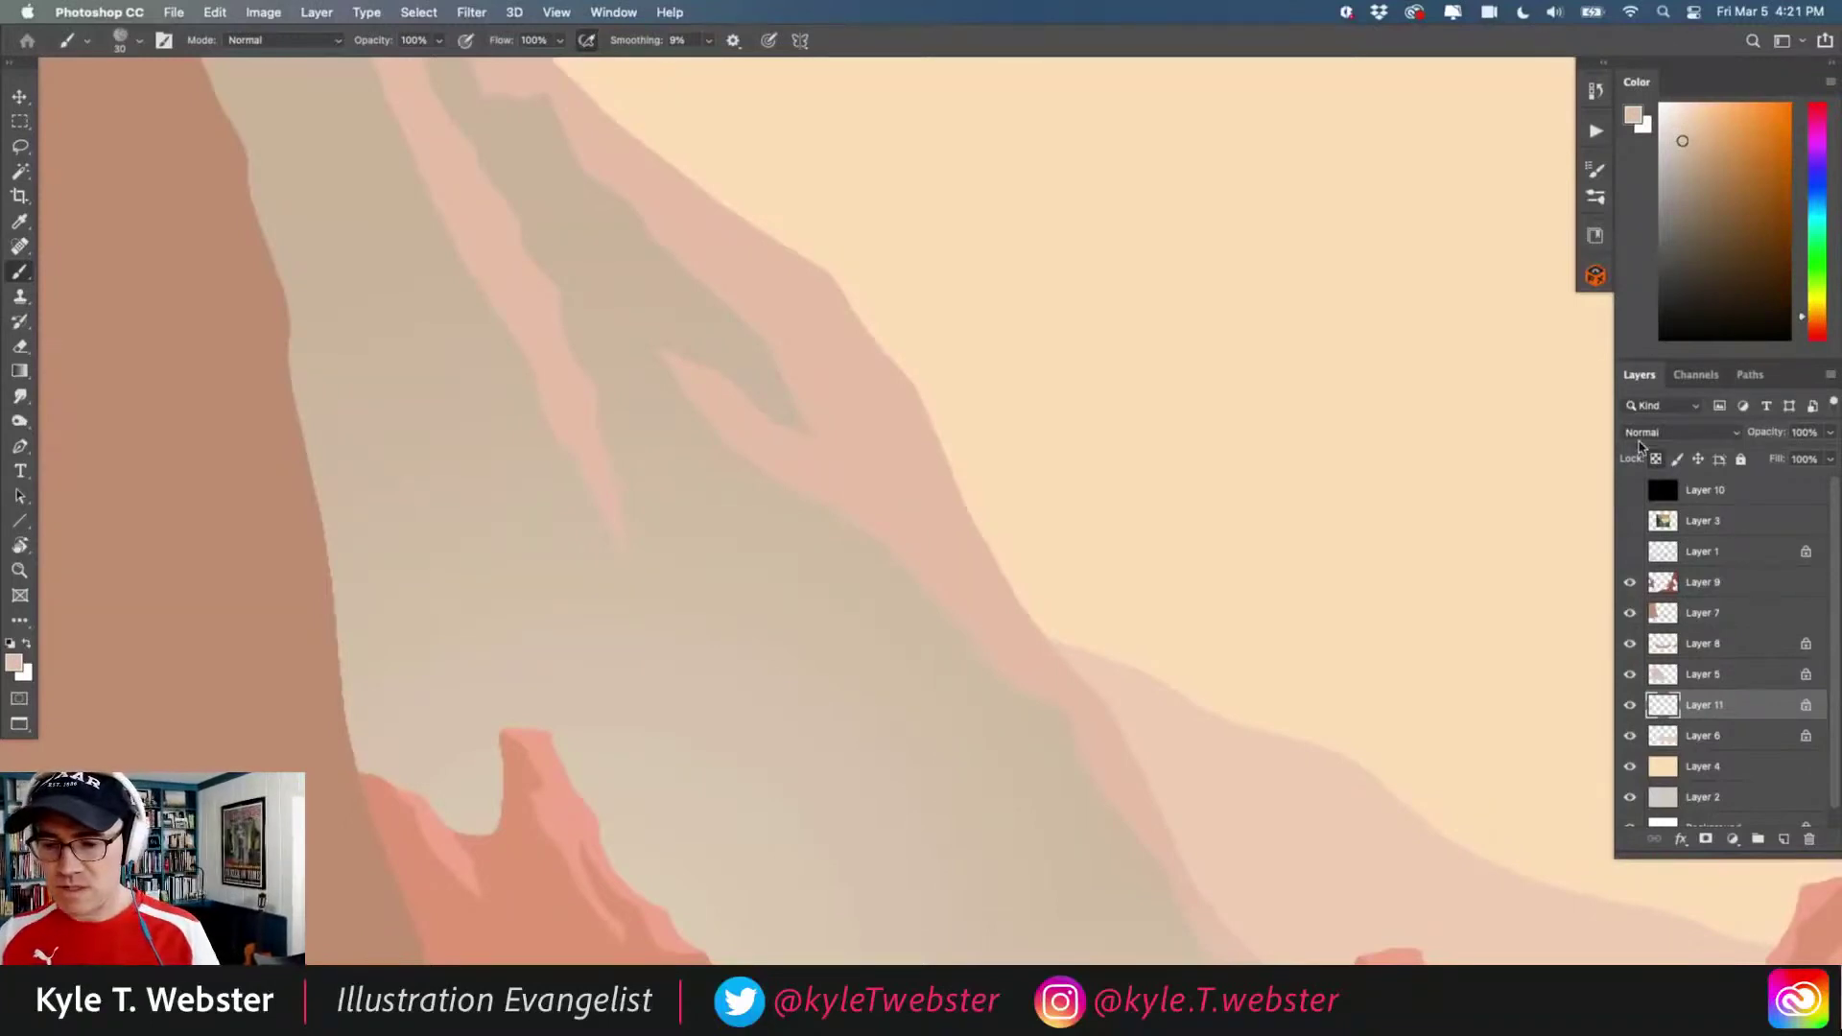
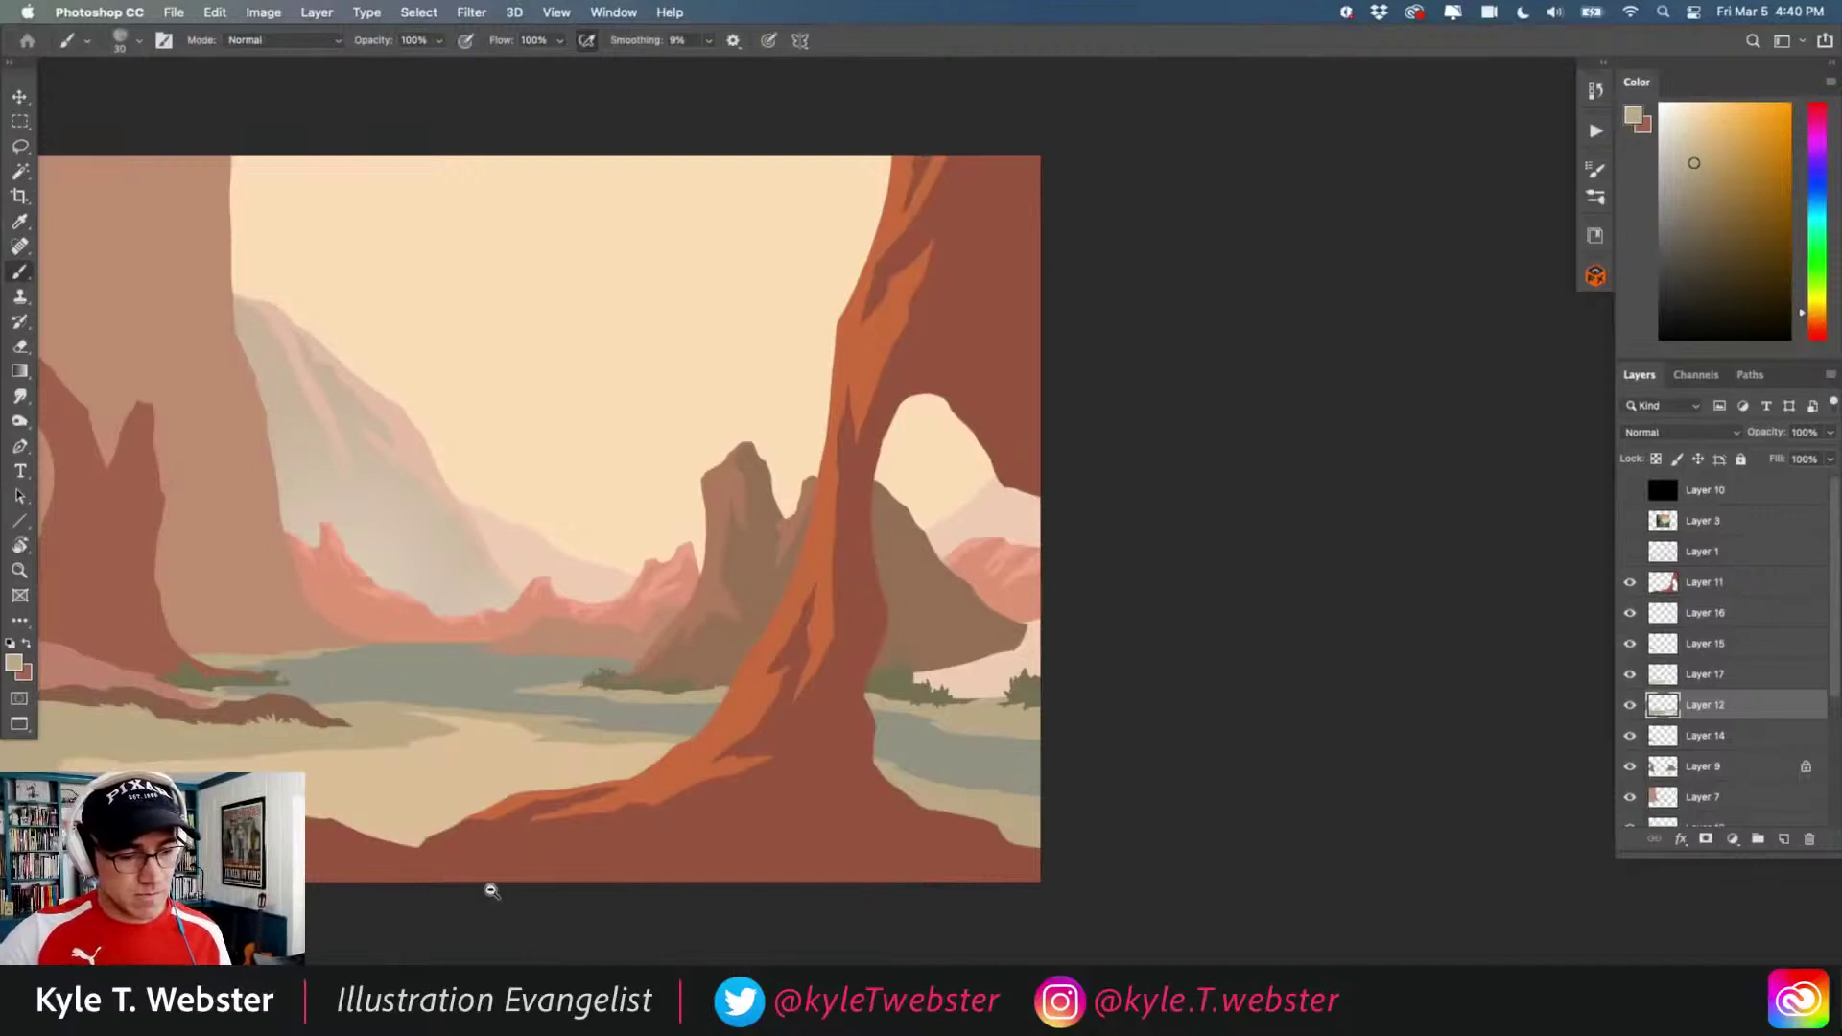
{"action": "left_click", "coordinate": [491, 891], "text": "alt+super"}
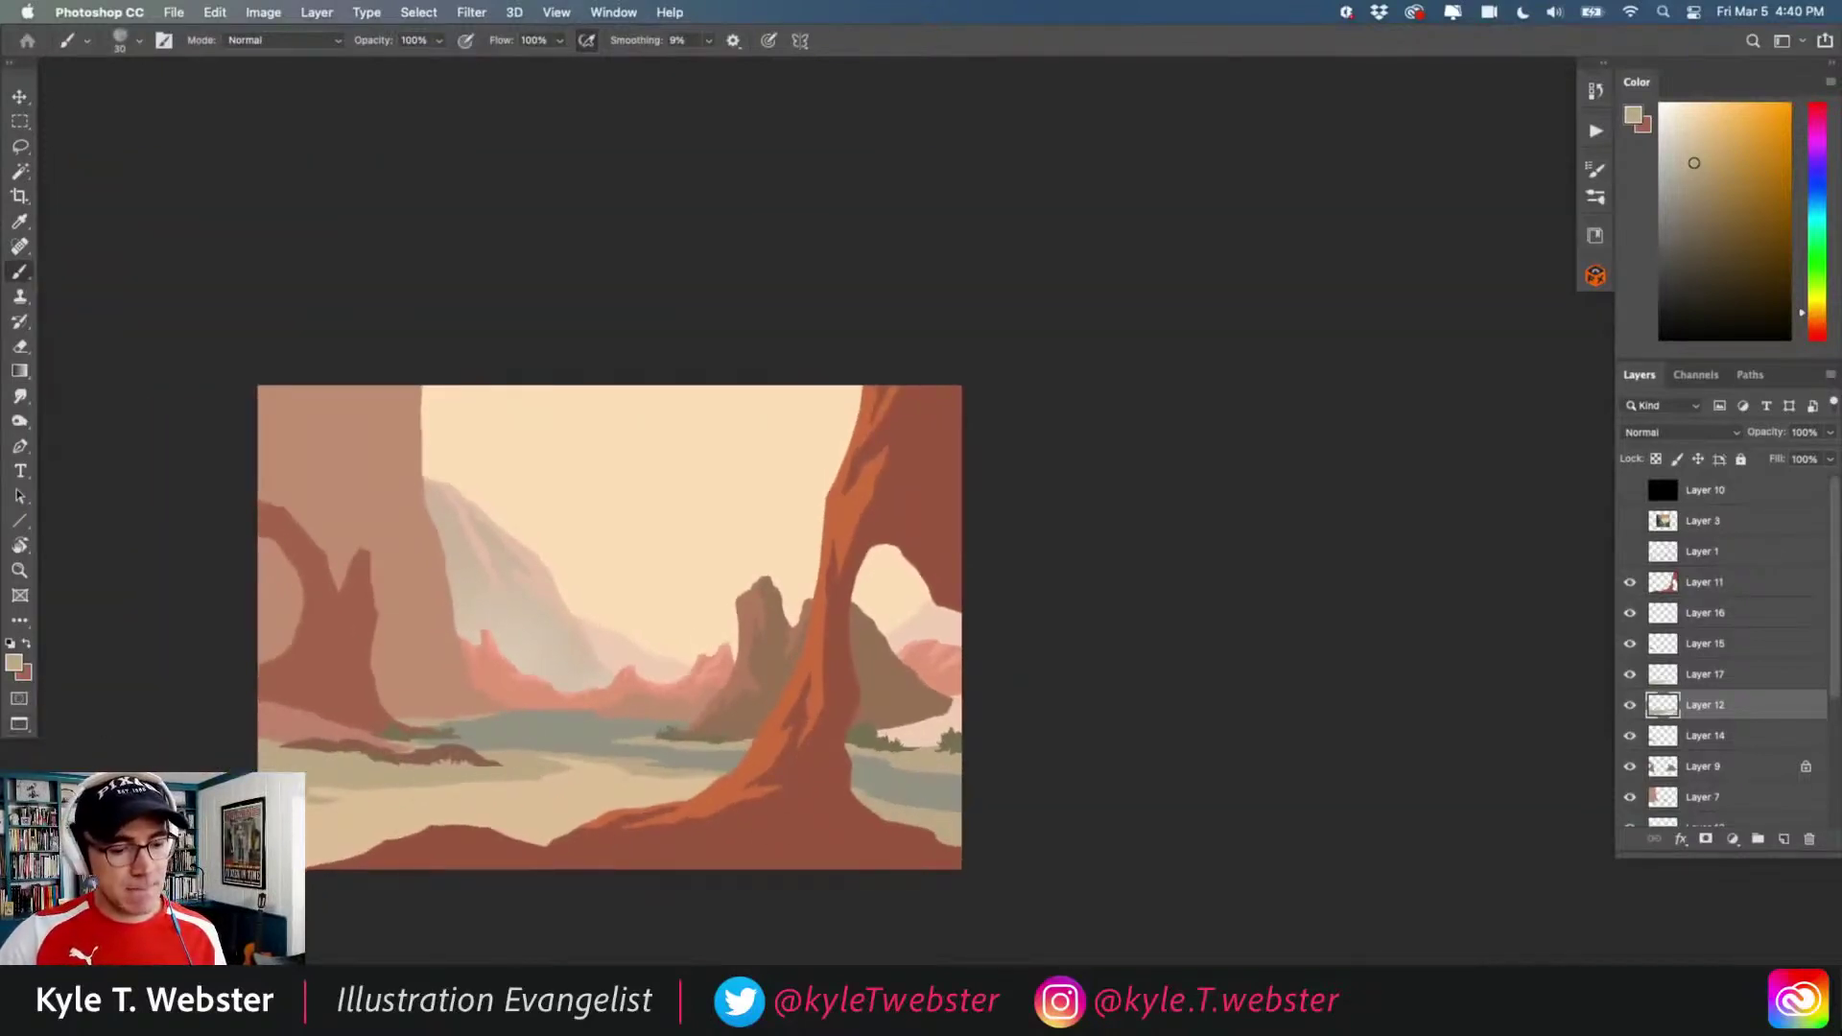
{"action": "left_click", "coordinate": [871, 832], "text": "super"}
{"action": "left_click_drag", "start_coordinate": [617, 843], "coordinate": [870, 870]}
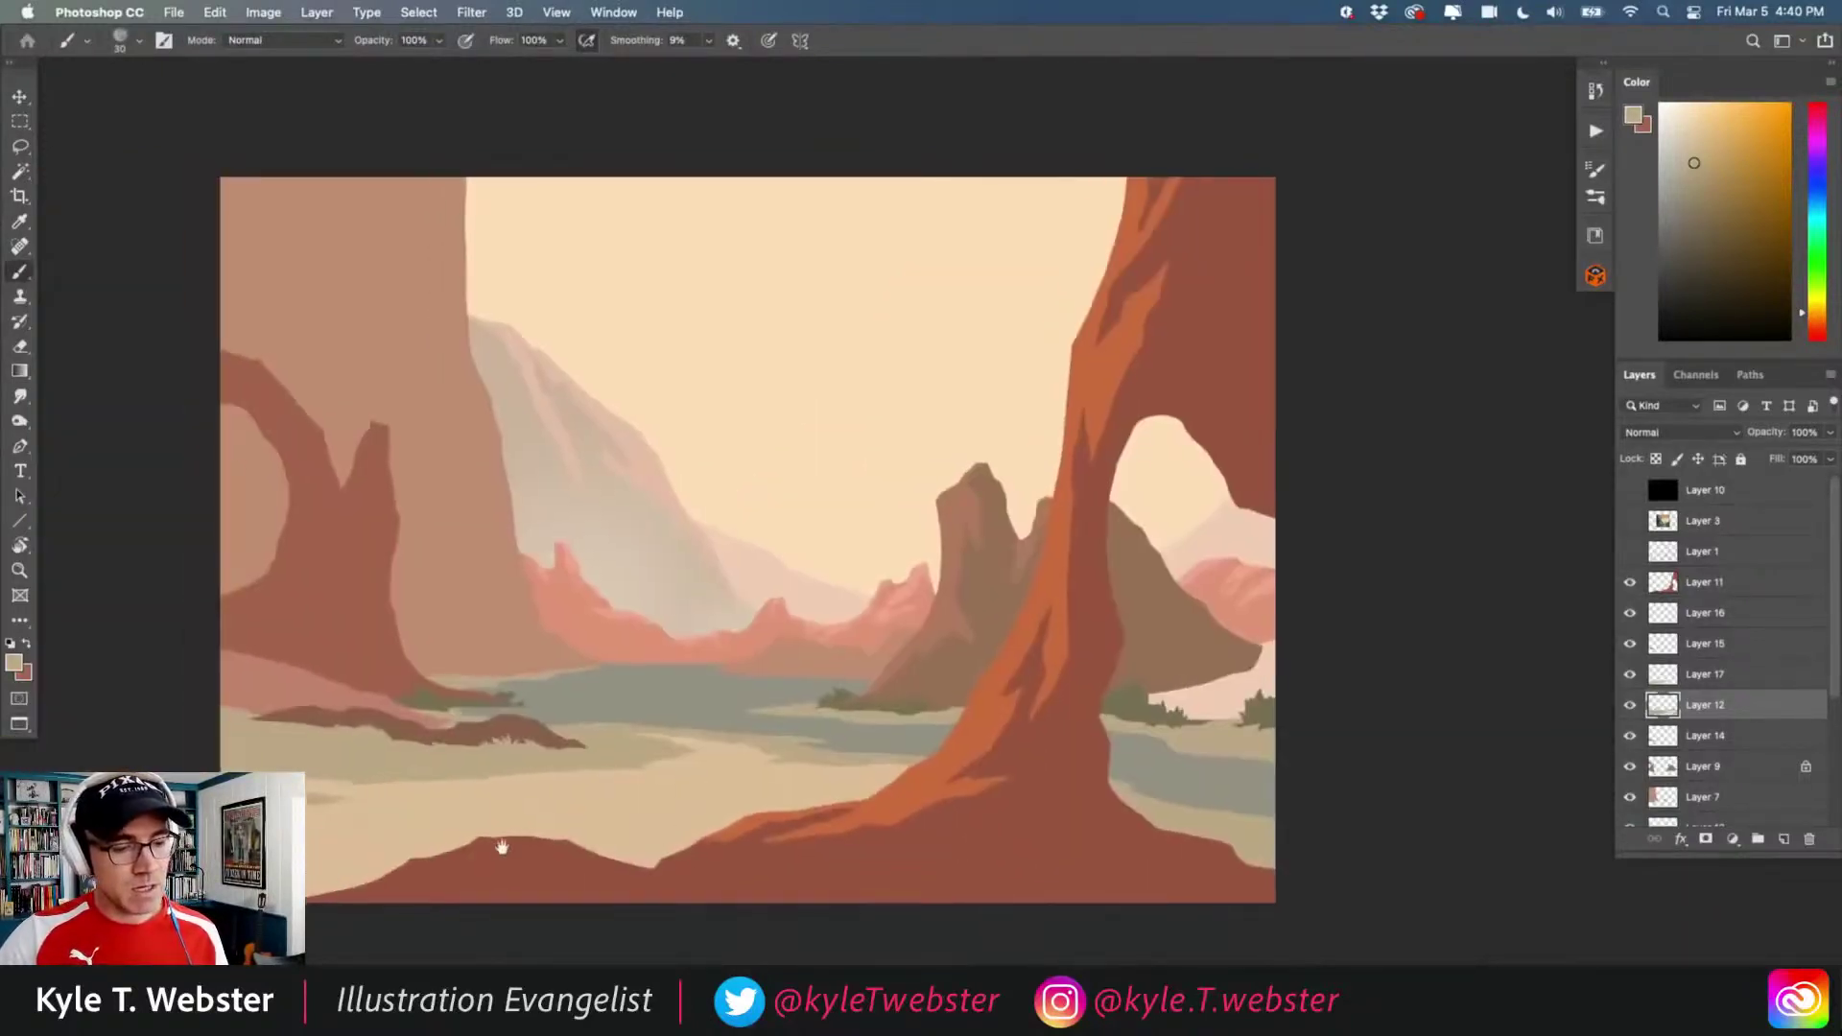
{"action": "left_click_drag", "start_coordinate": [496, 659], "coordinate": [618, 712]}
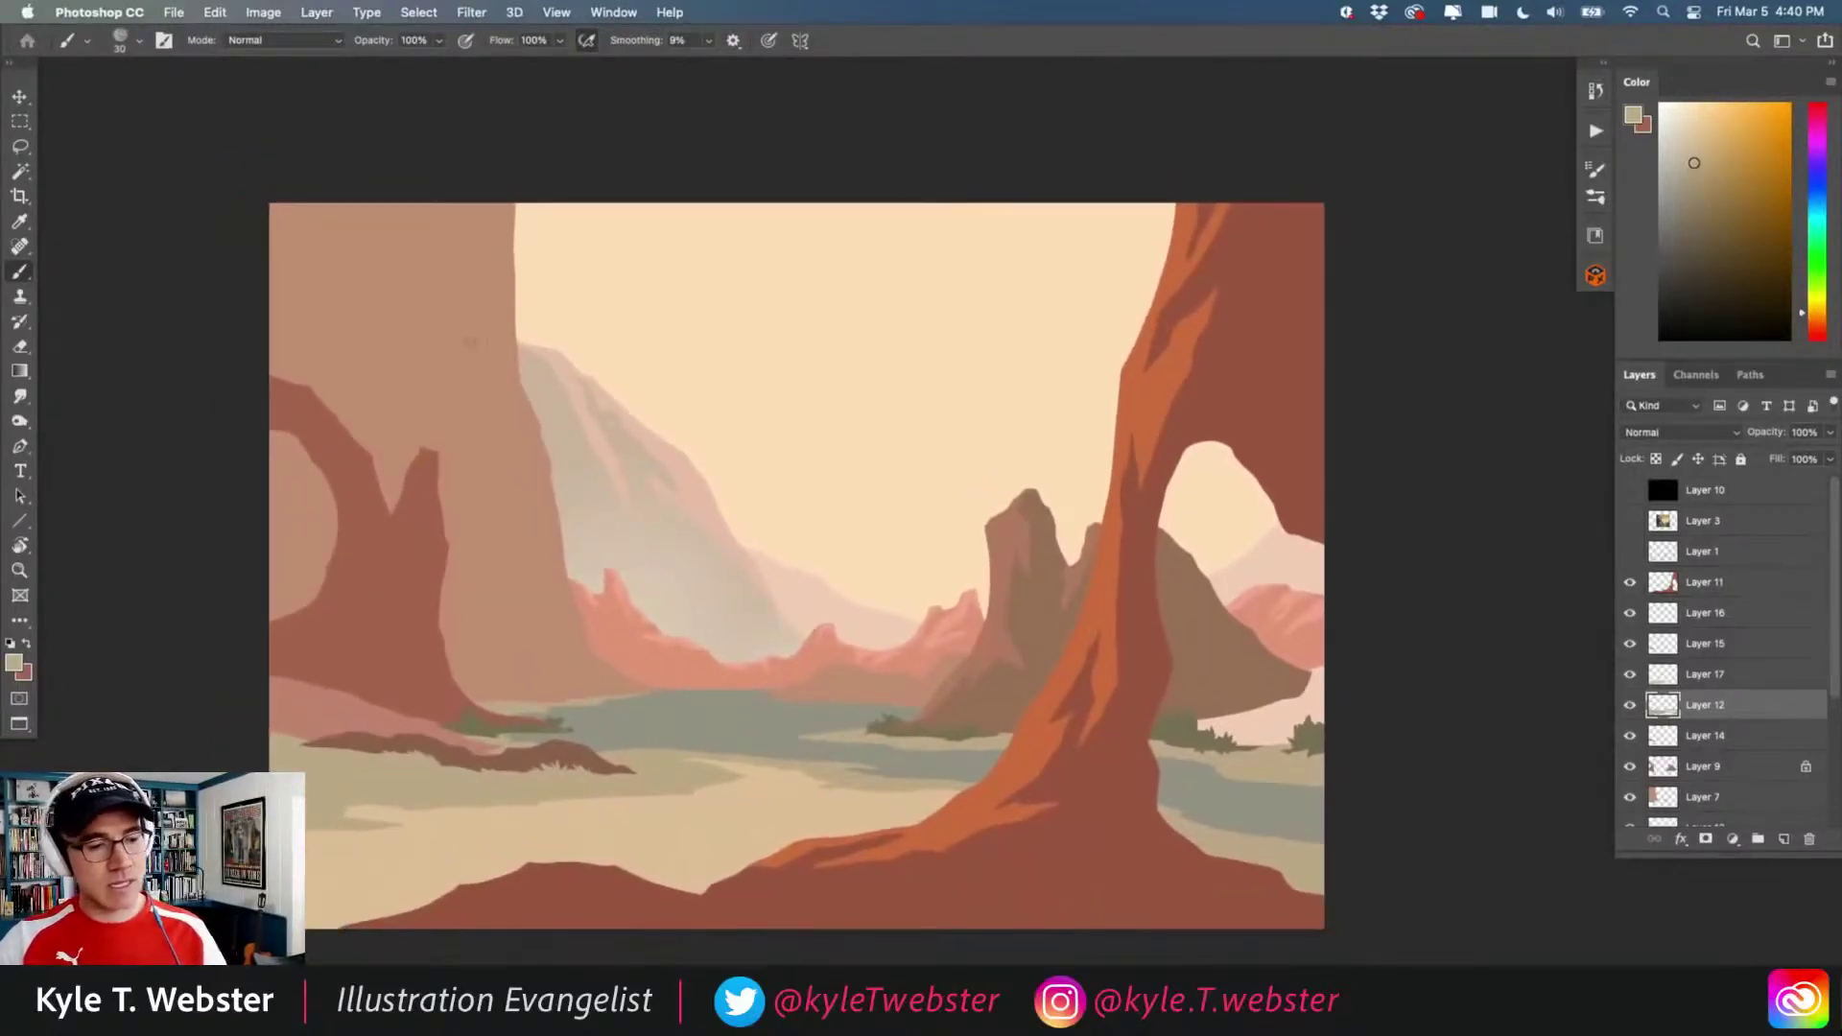
{"action": "scroll", "coordinate": [630, 604], "scroll_direction": "right", "scroll_amount": 5}
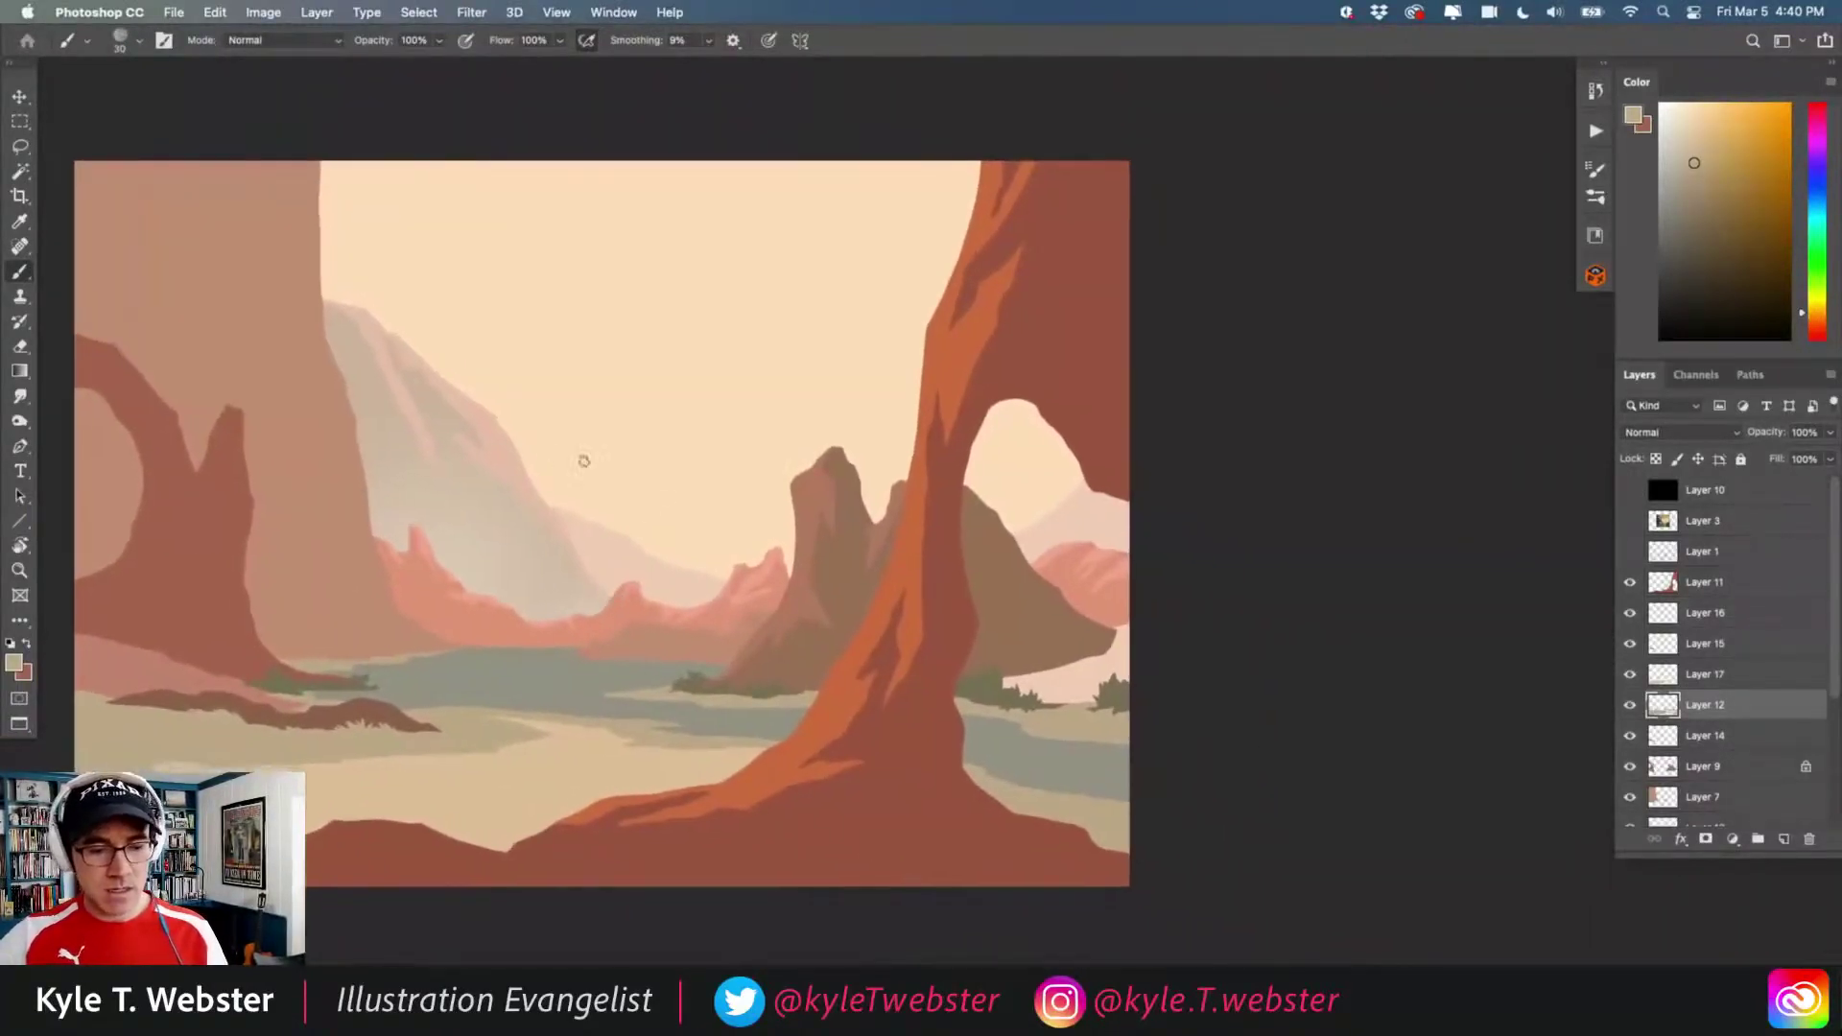
{"action": "scroll", "coordinate": [1010, 676], "scroll_direction": "up", "scroll_amount": 3}
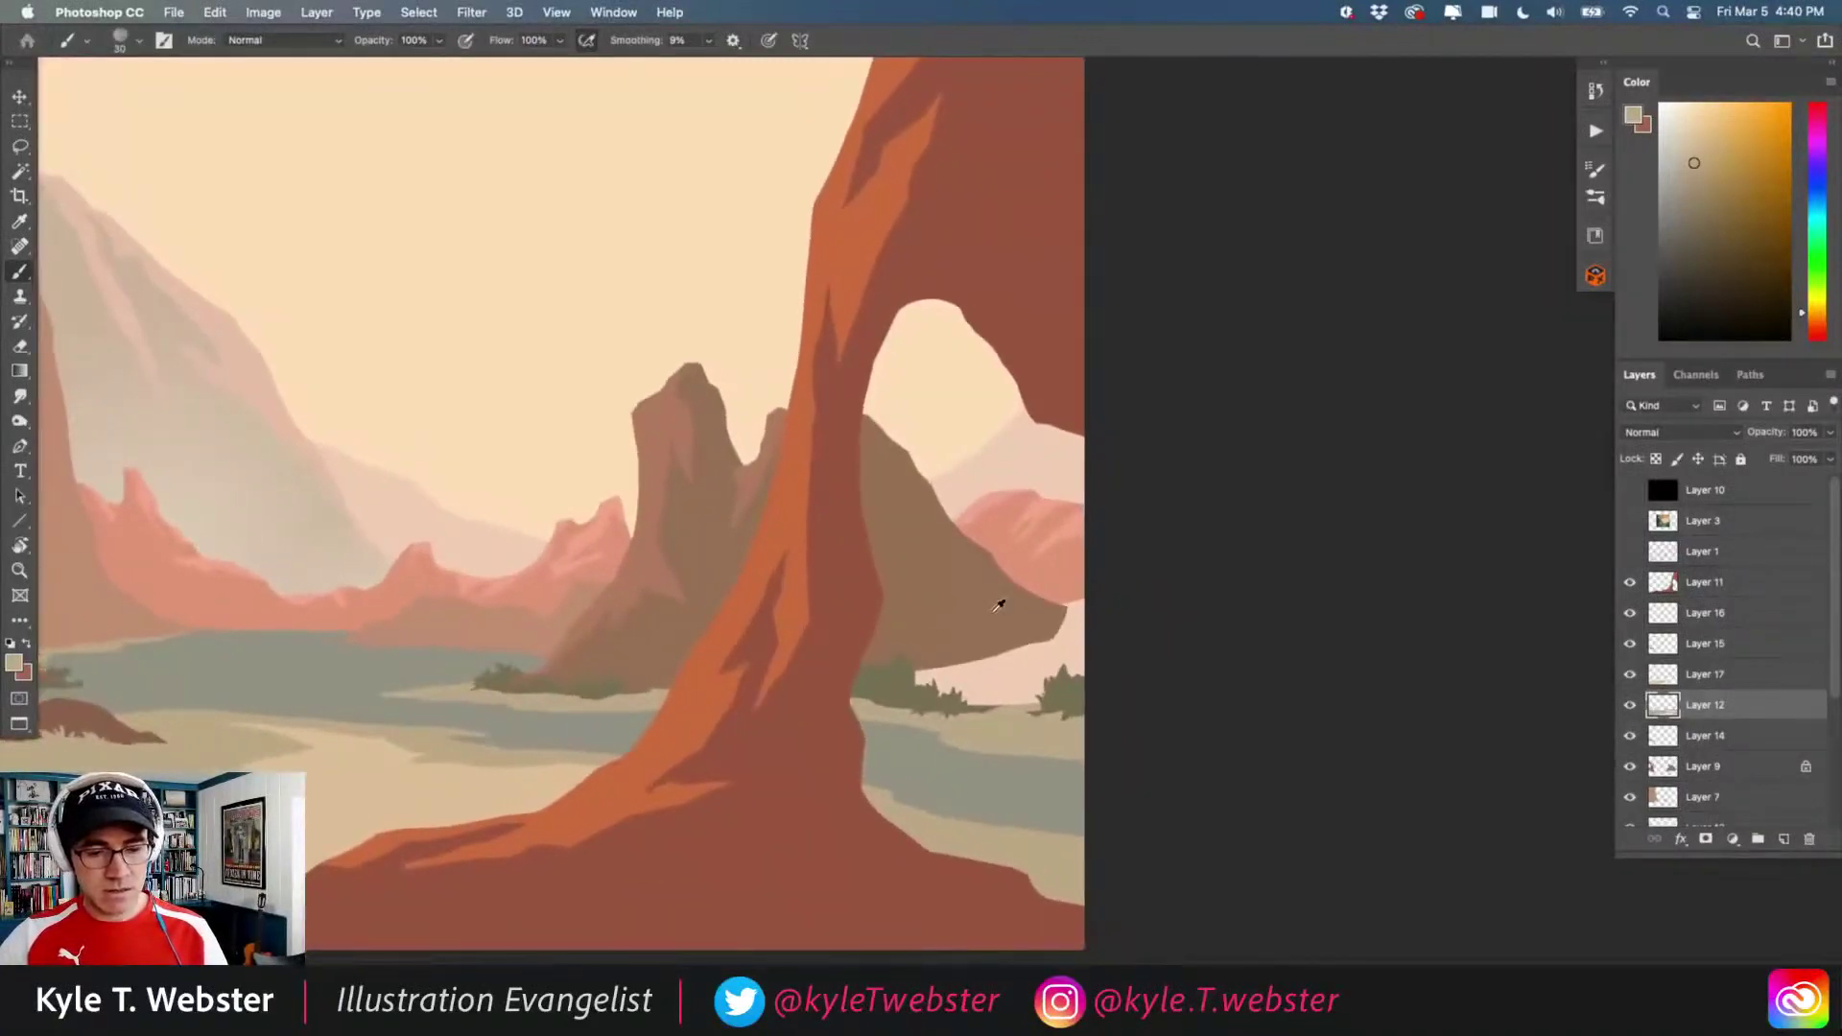
- Sample the muted pink at the distant ridge's base and check which layer holds the shapes around it
{"action": "left_click", "coordinate": [512, 630], "text": "alt"}
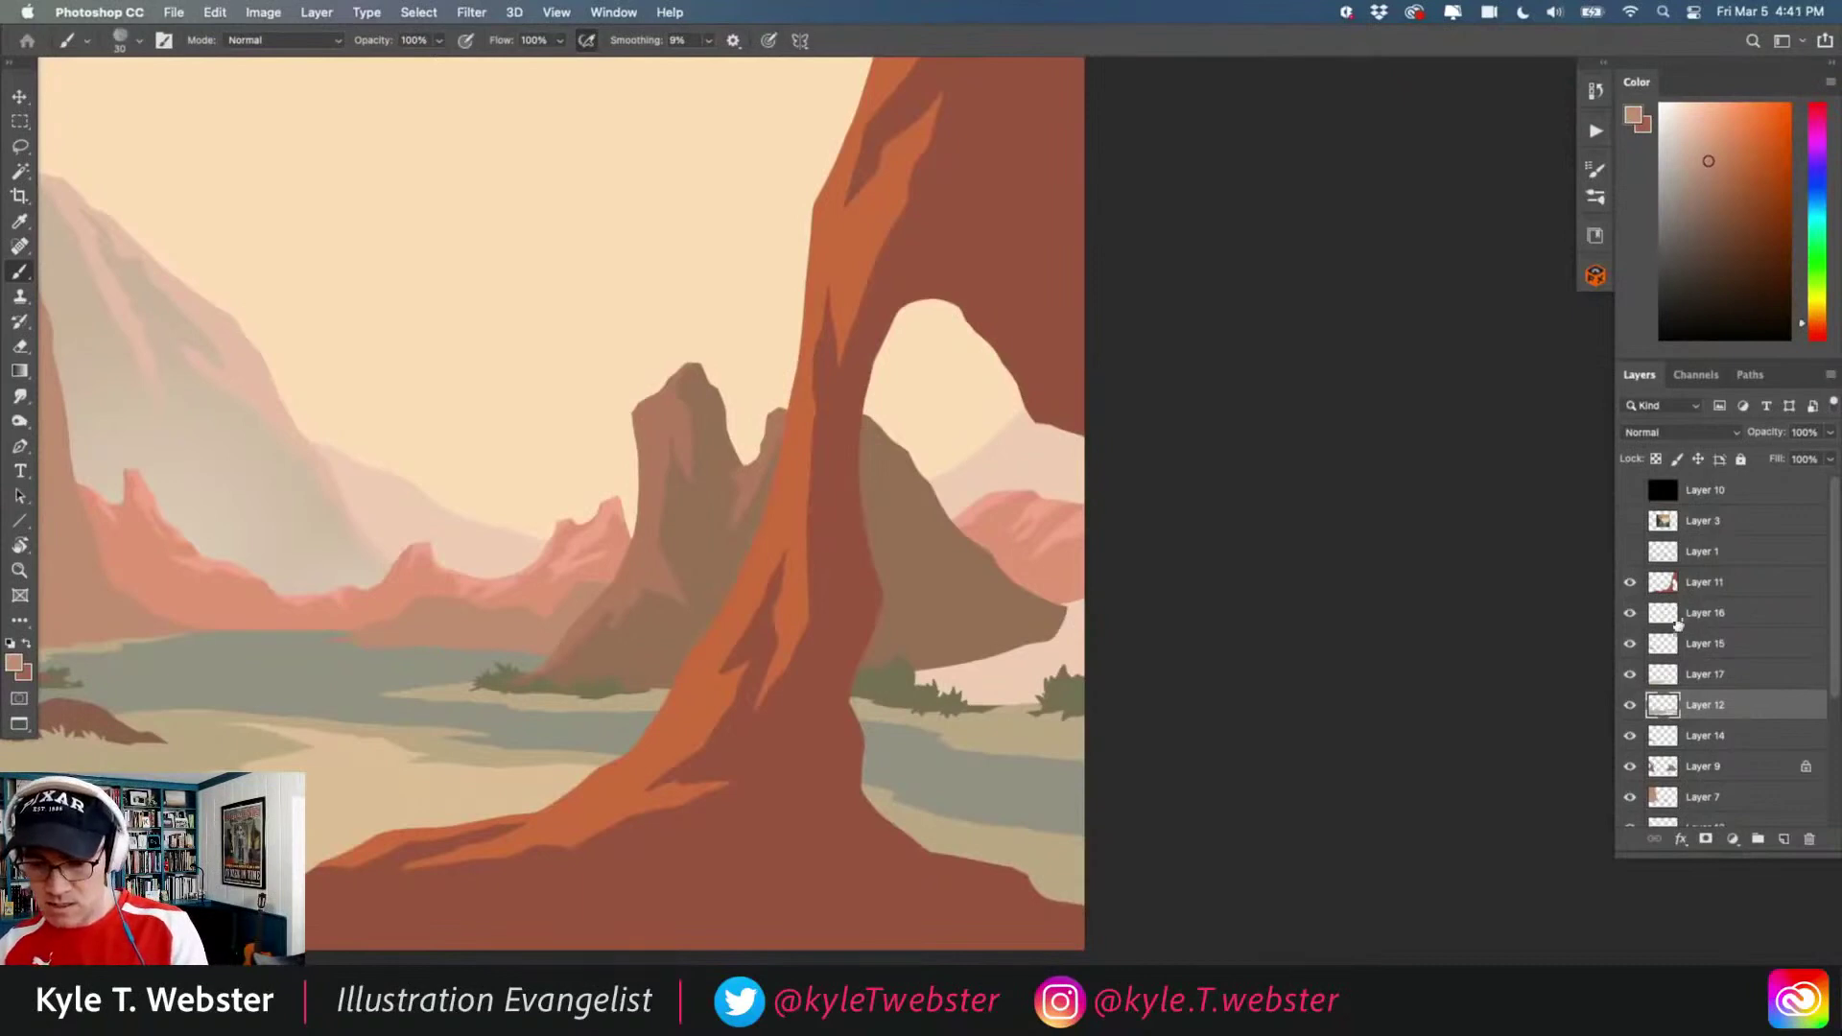
{"action": "left_click", "coordinate": [1662, 769]}
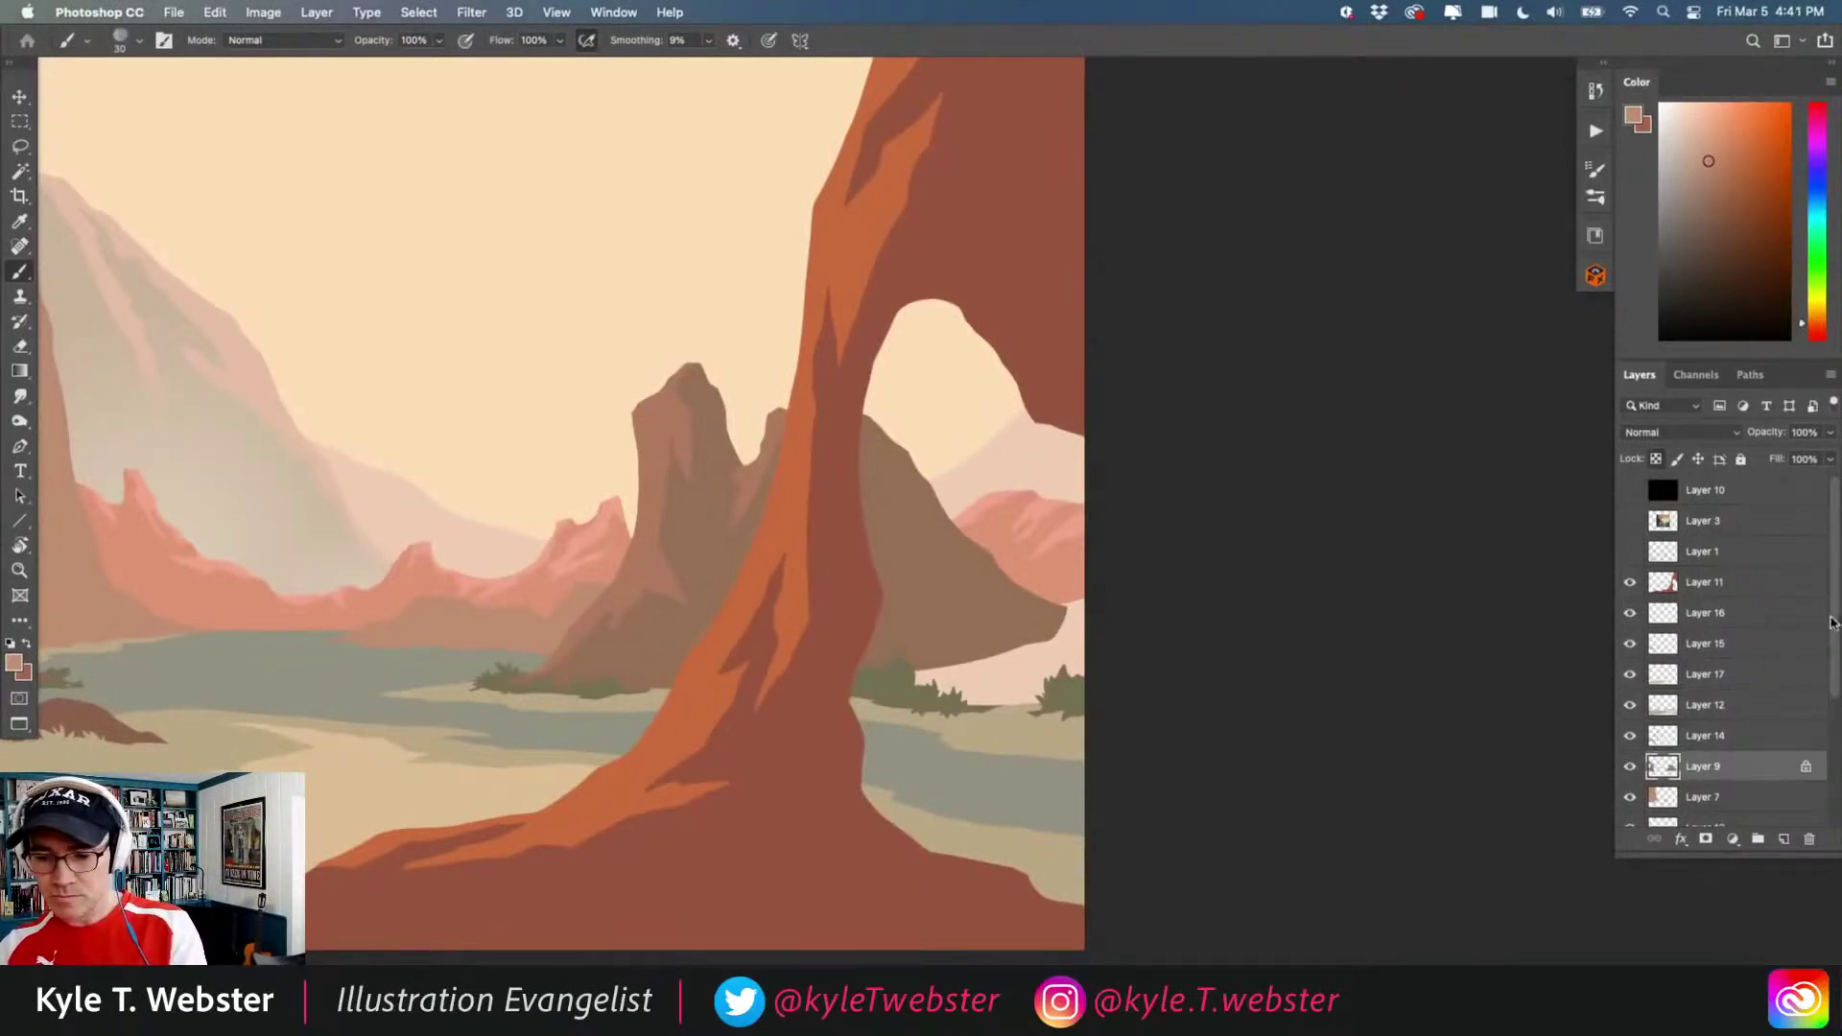
{"action": "left_click_drag", "start_coordinate": [1834, 623], "coordinate": [1836, 698]}
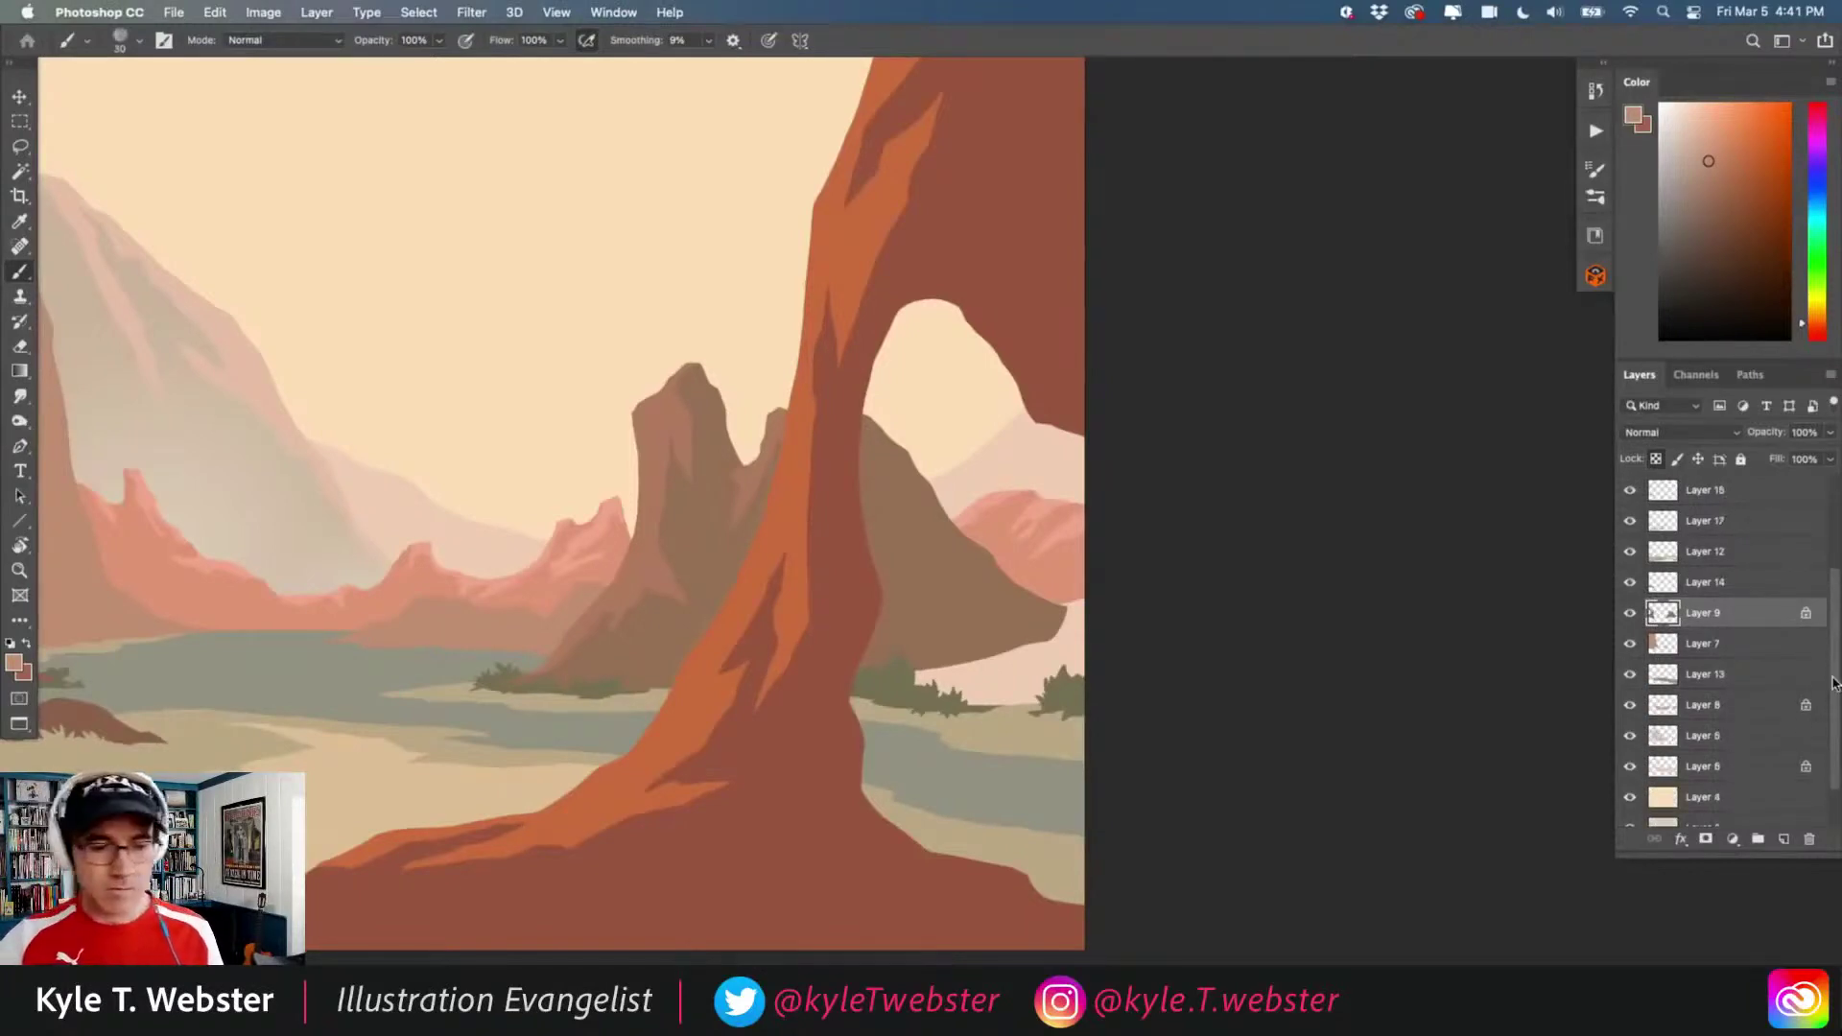
{"action": "scroll", "coordinate": [550, 646], "scroll_direction": "left", "scroll_amount": 5}
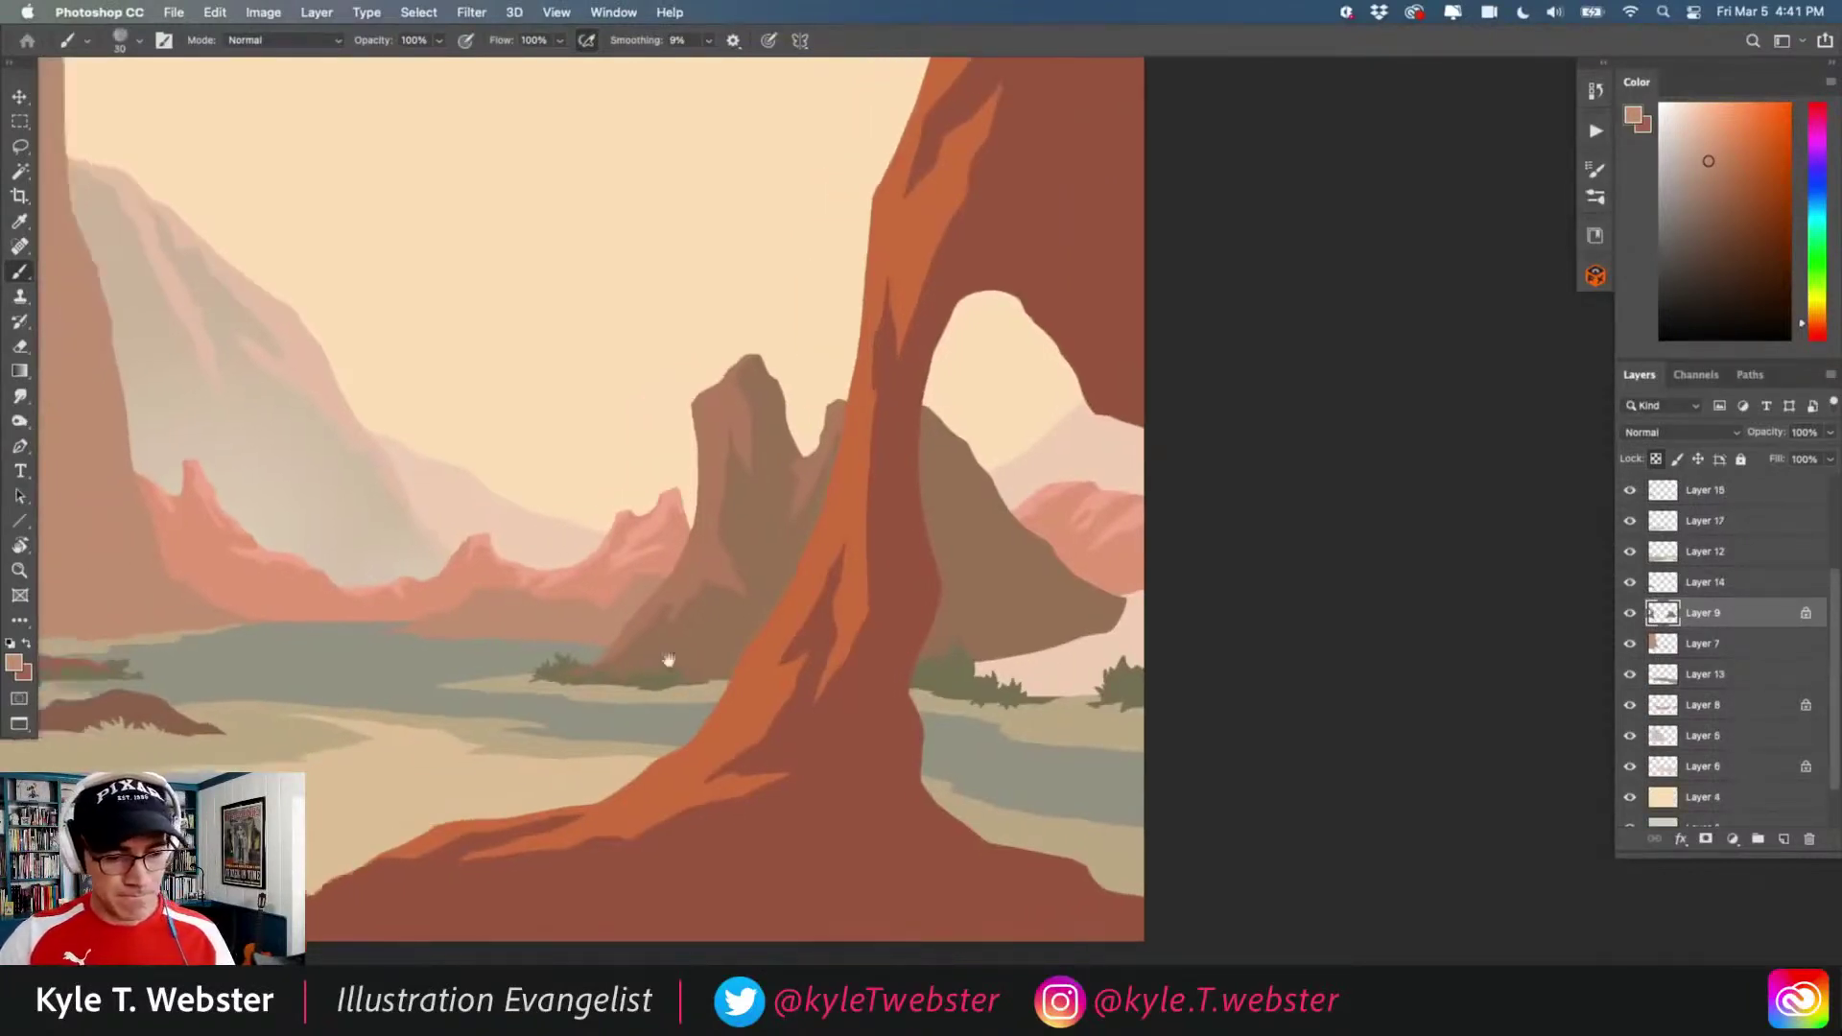
{"action": "key", "text": "v"}
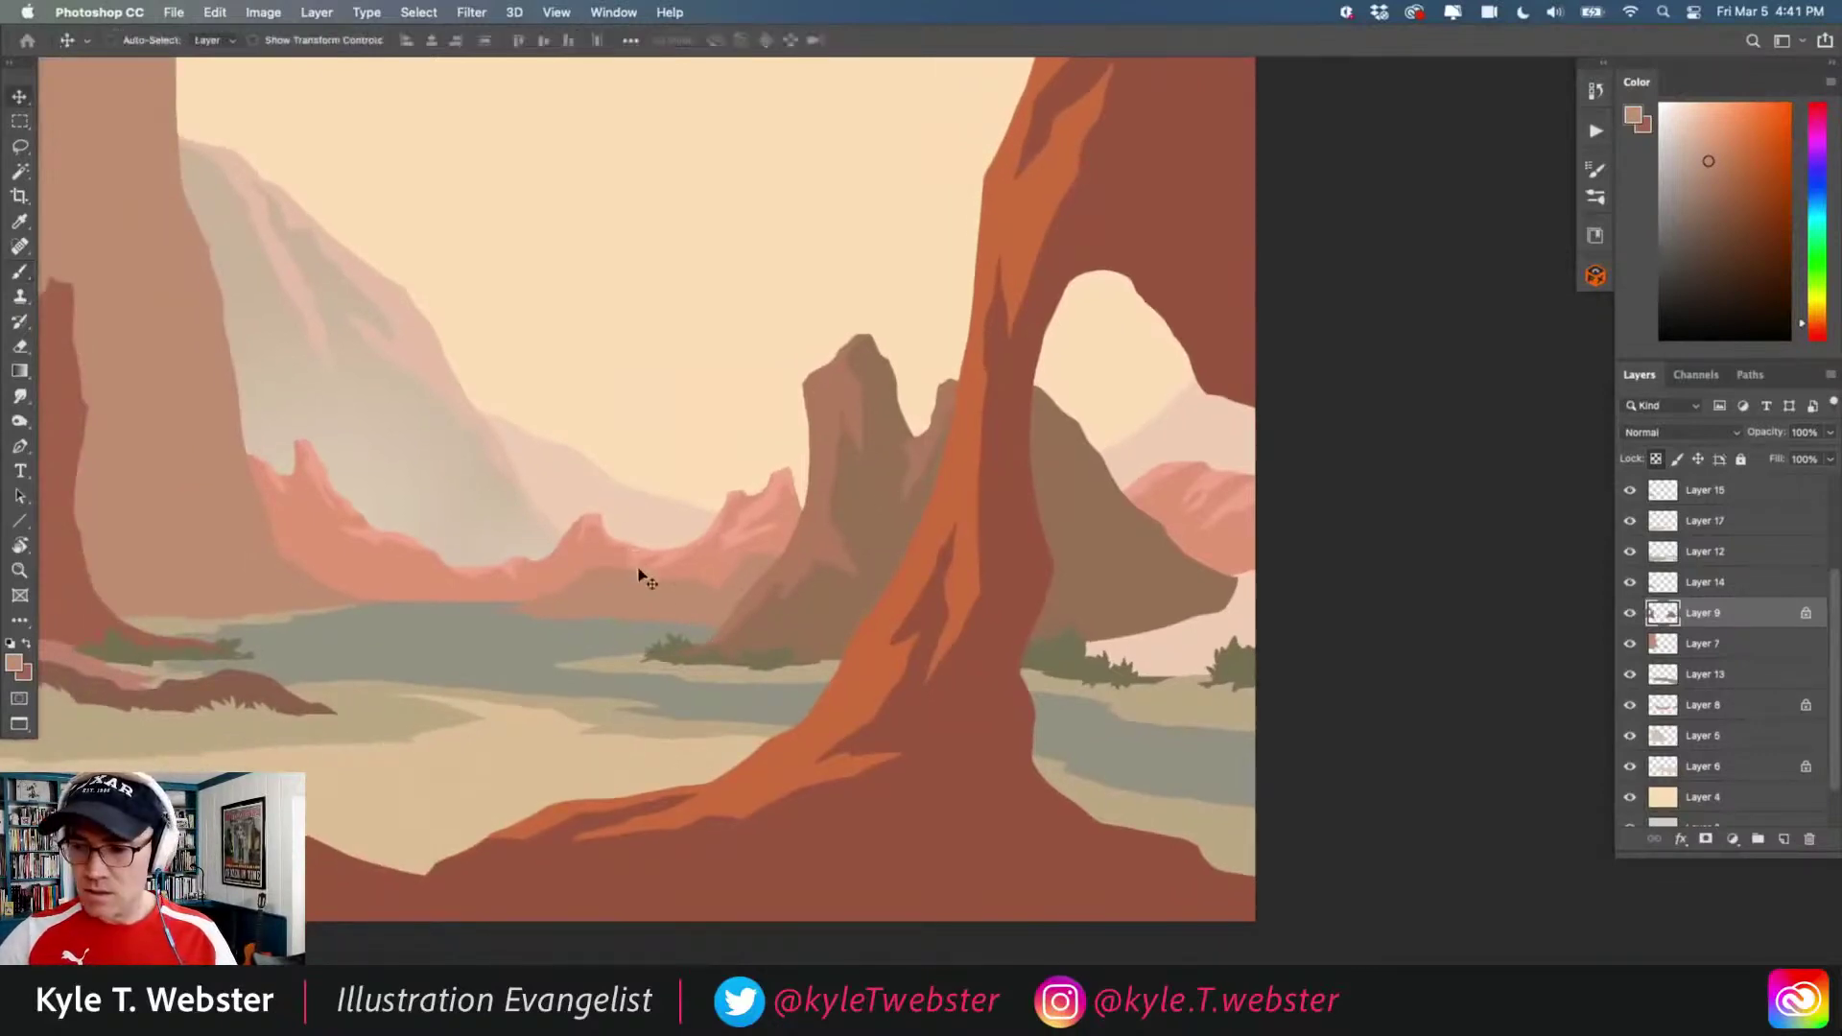
{"action": "left_click", "coordinate": [682, 608], "text": "super"}
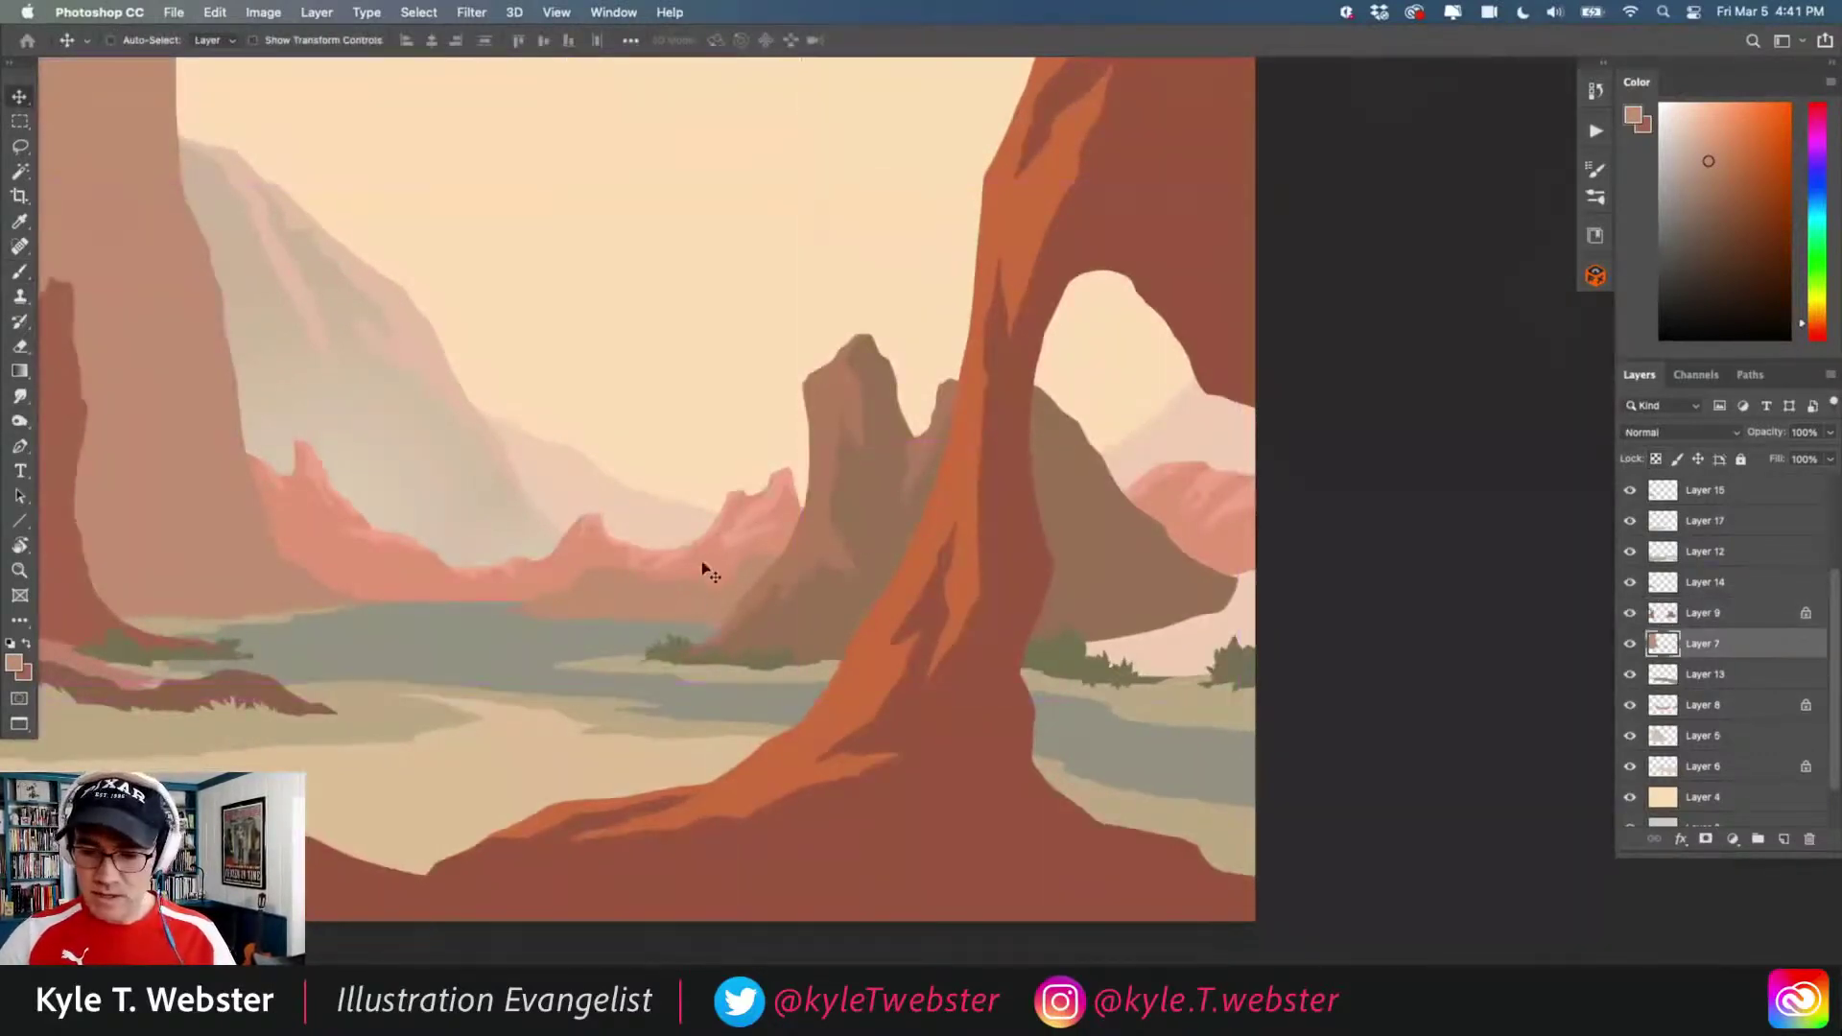
{"action": "left_click", "coordinate": [1630, 643]}
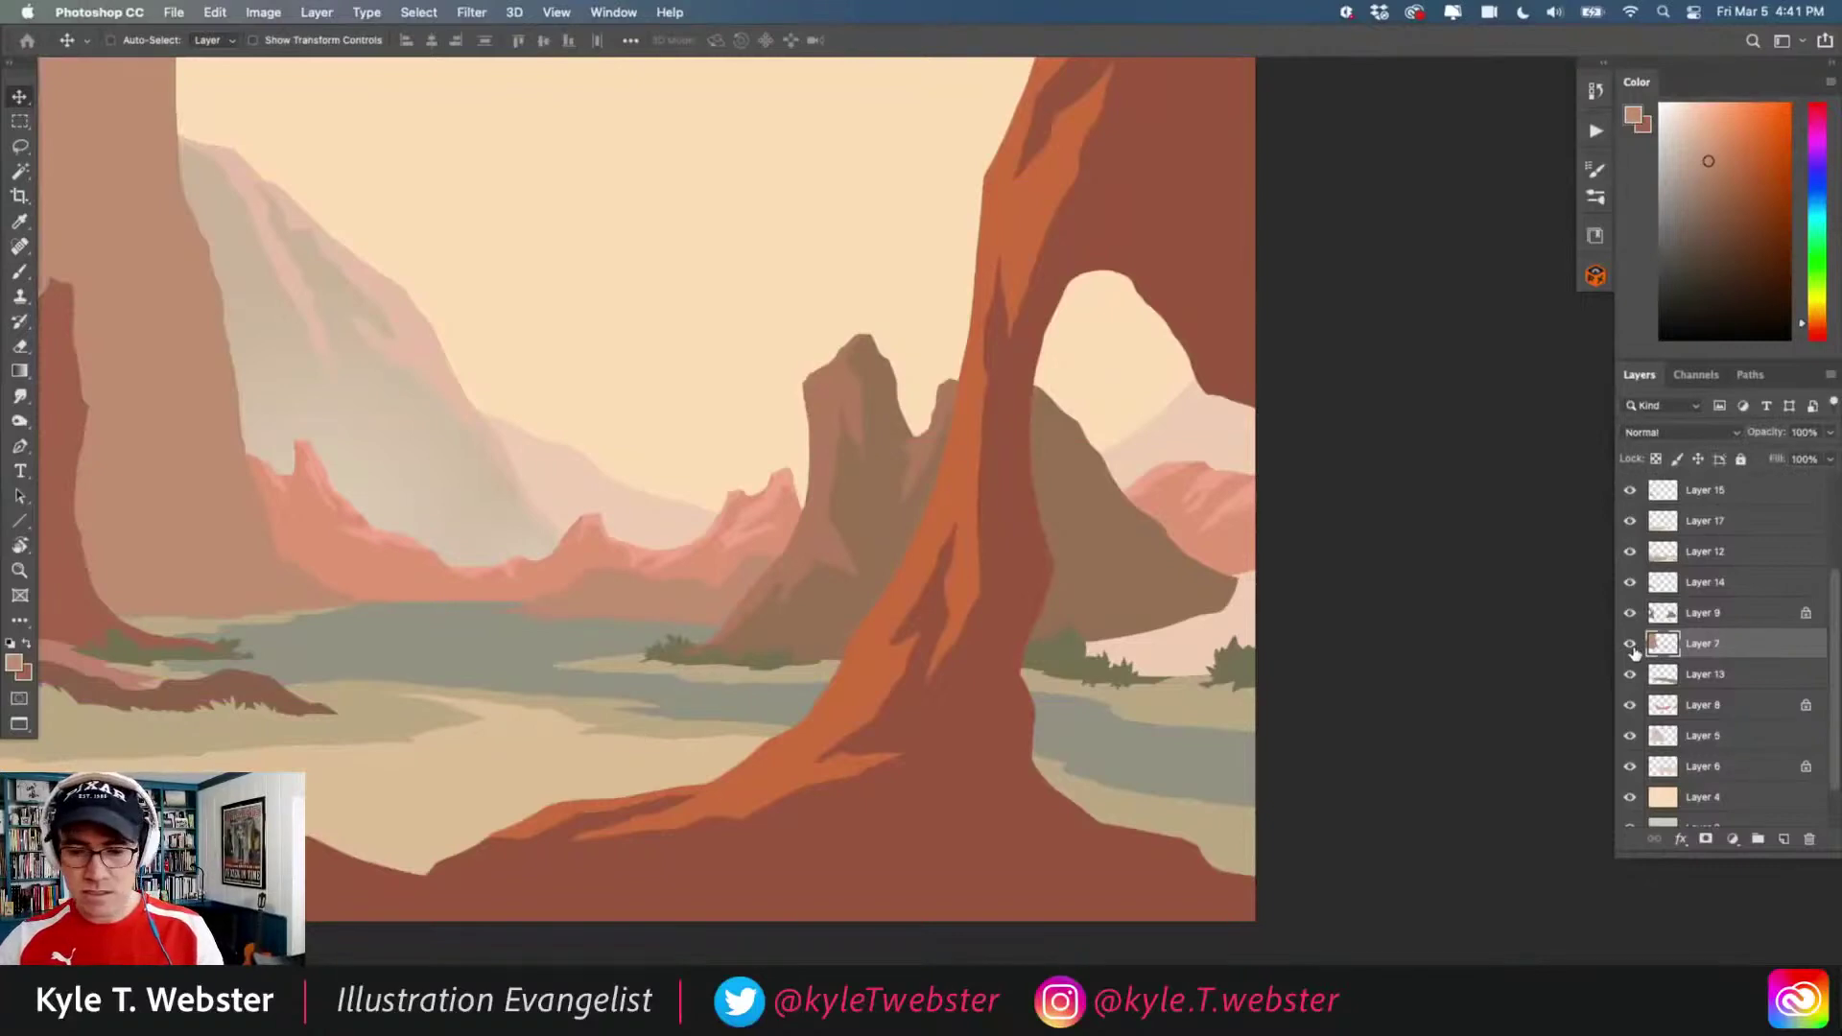
{"action": "key", "text": "l"}
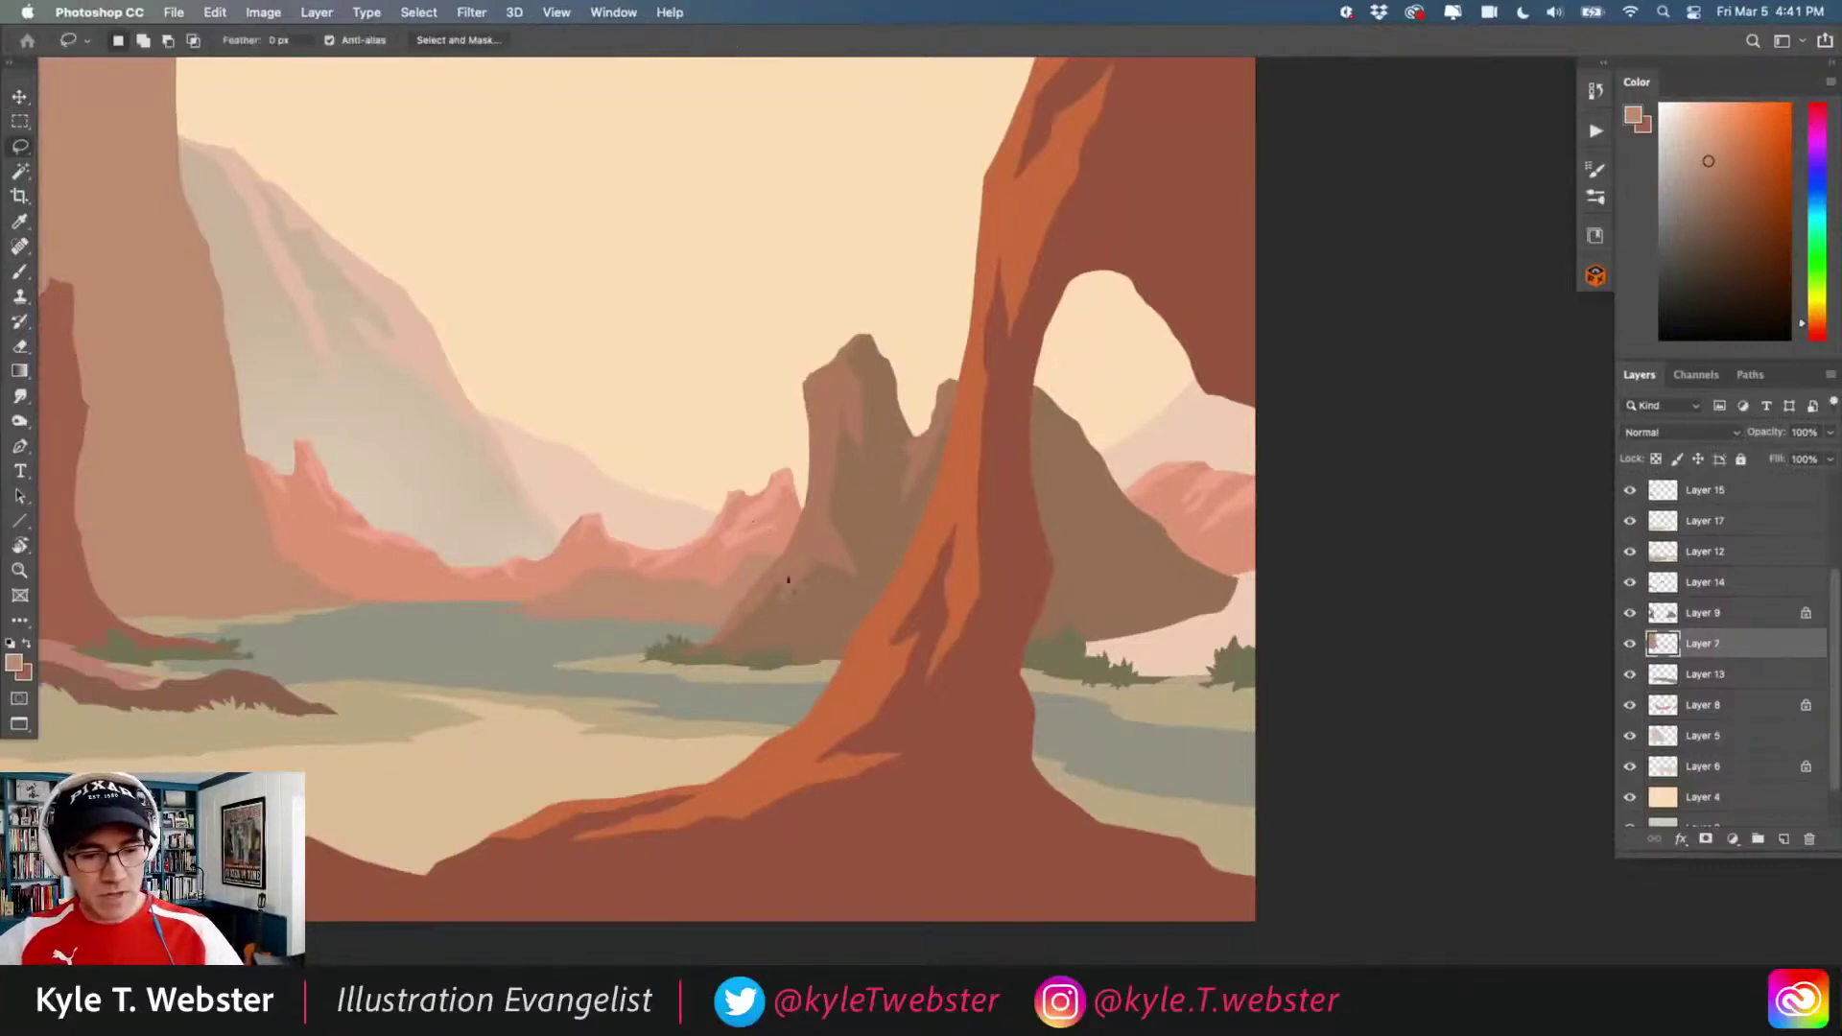
{"action": "mouse_move", "coordinate": [1158, 574]}
{"action": "left_mouse_down"}
{"action": "mouse_move", "coordinate": [1268, 555]}
{"action": "mouse_move", "coordinate": [1296, 605]}
{"action": "mouse_move", "coordinate": [1109, 589]}
{"action": "left_mouse_up"}
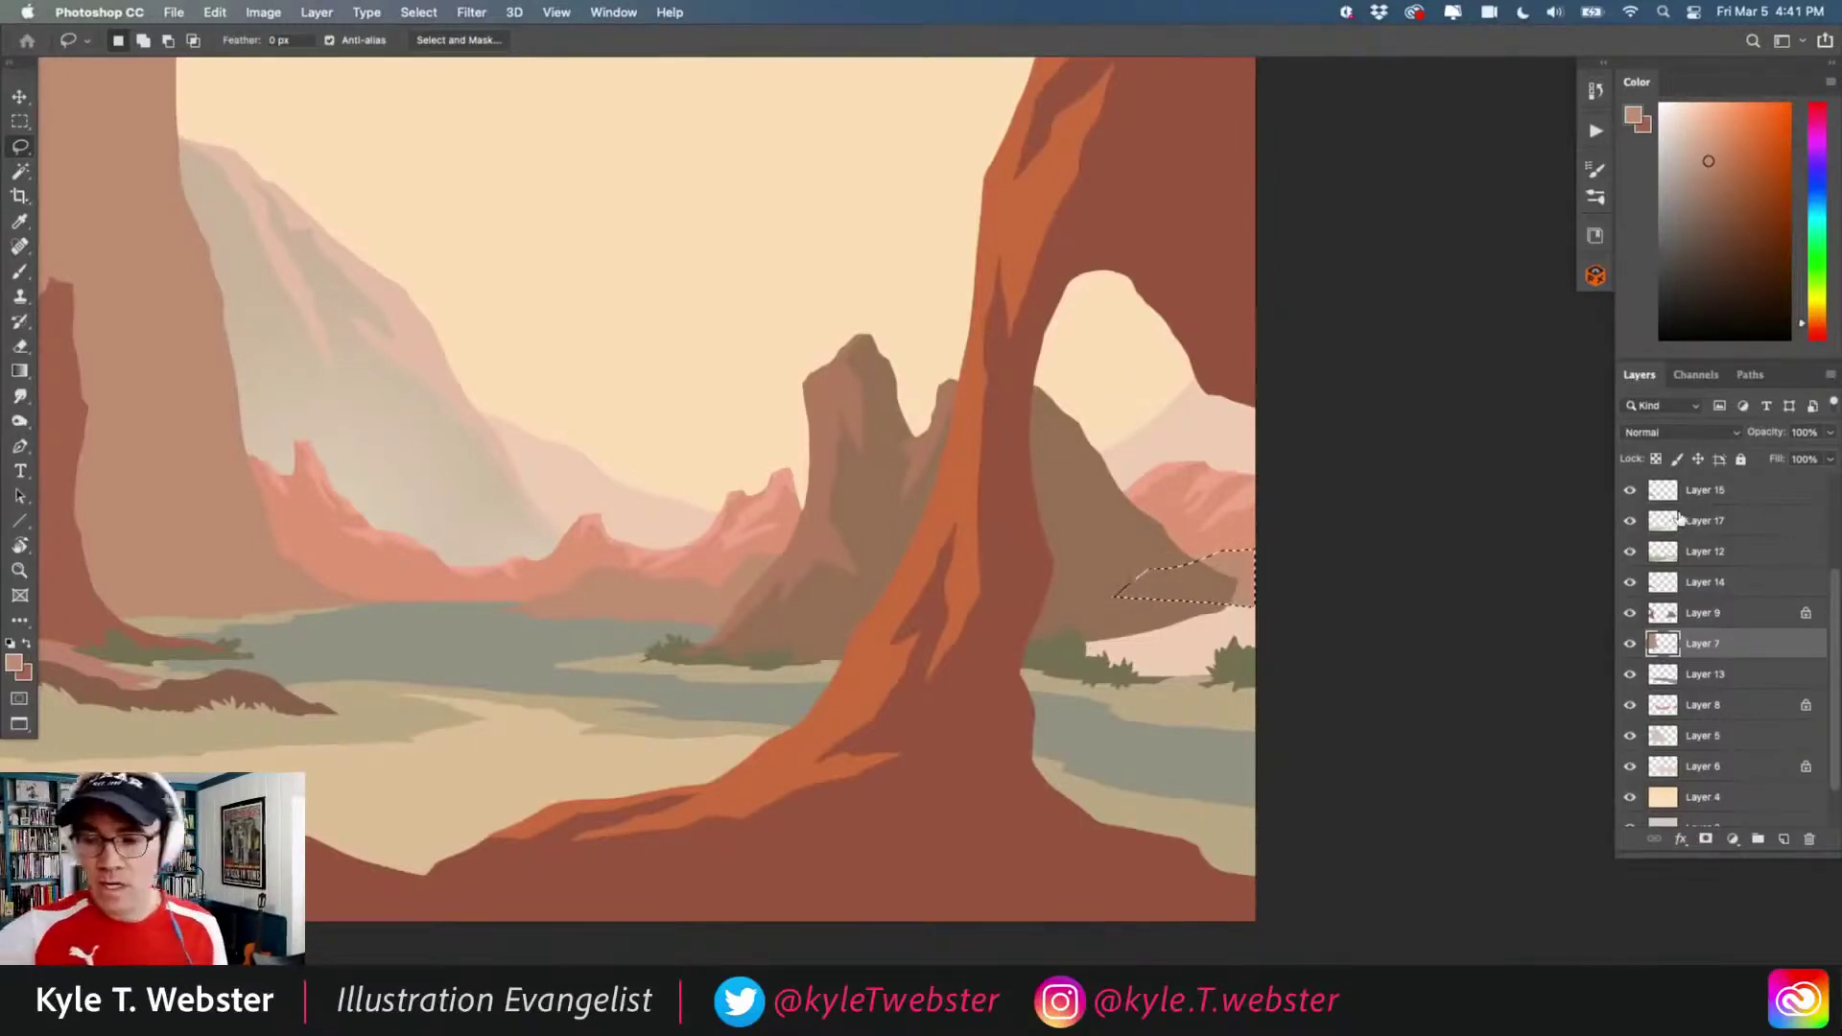
{"action": "key", "text": "ctrl+d"}
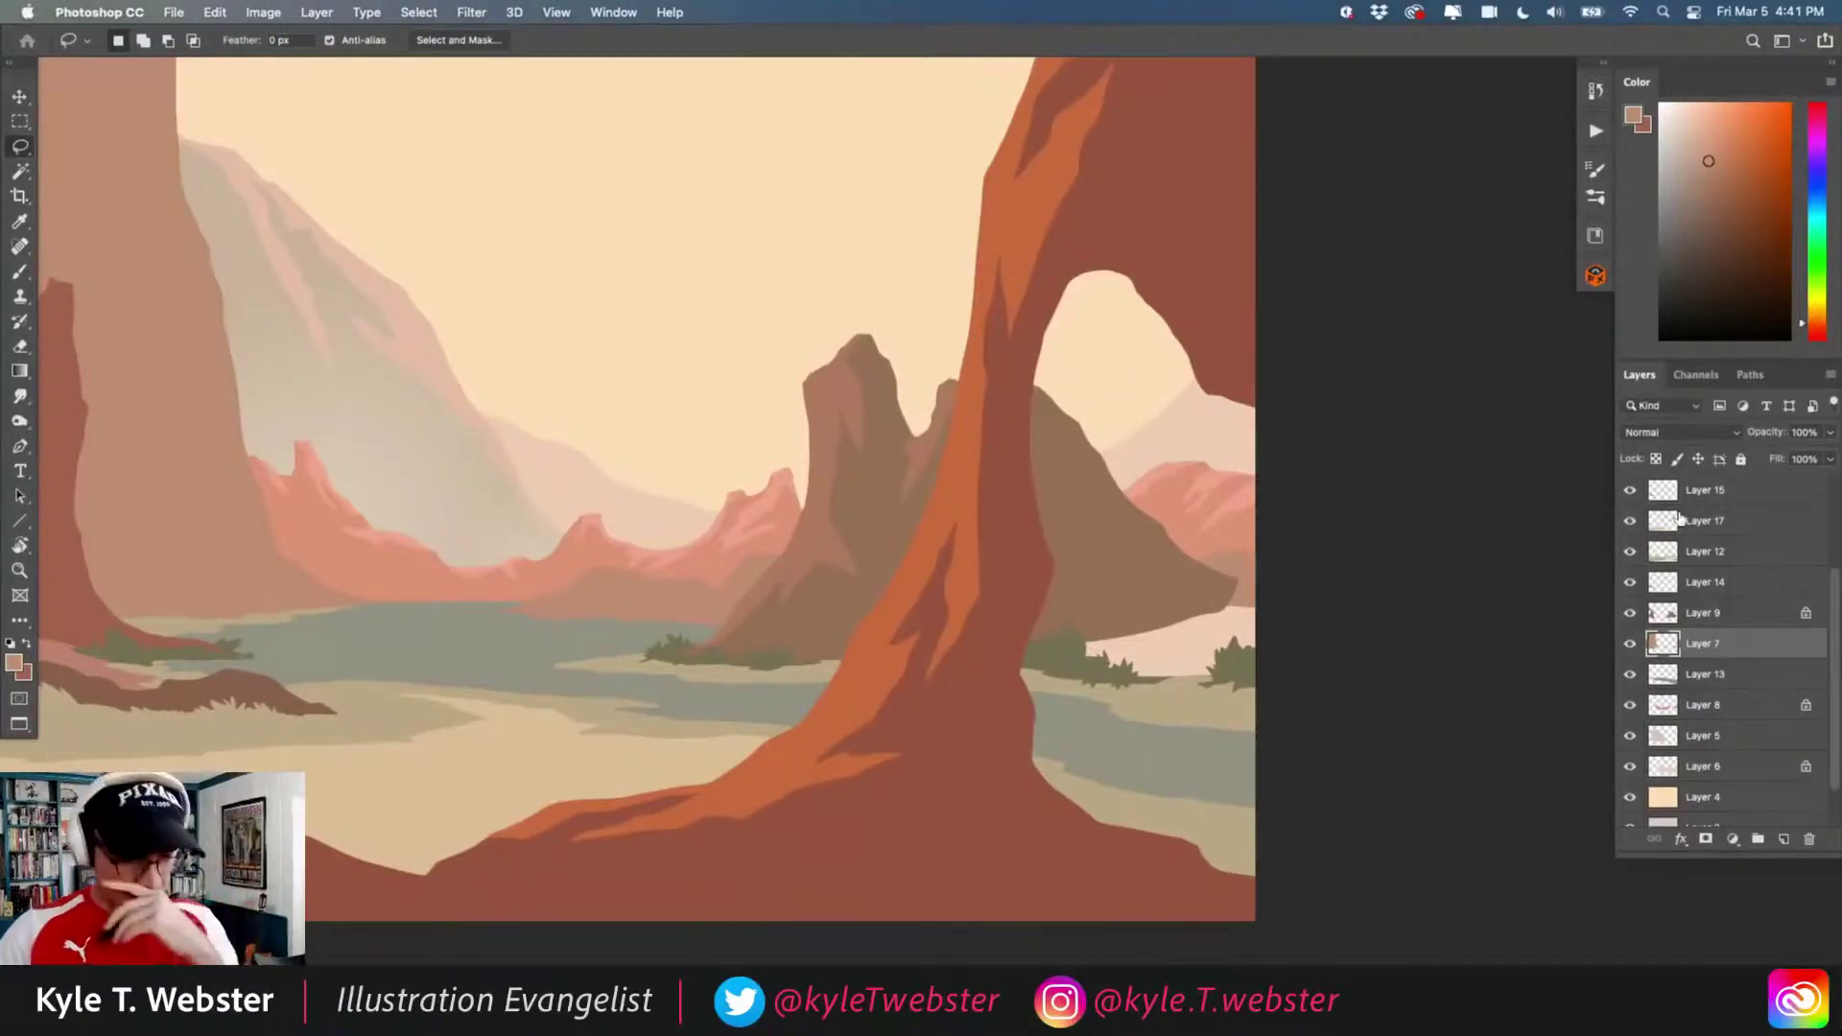
{"action": "right_click", "coordinate": [1676, 518]}
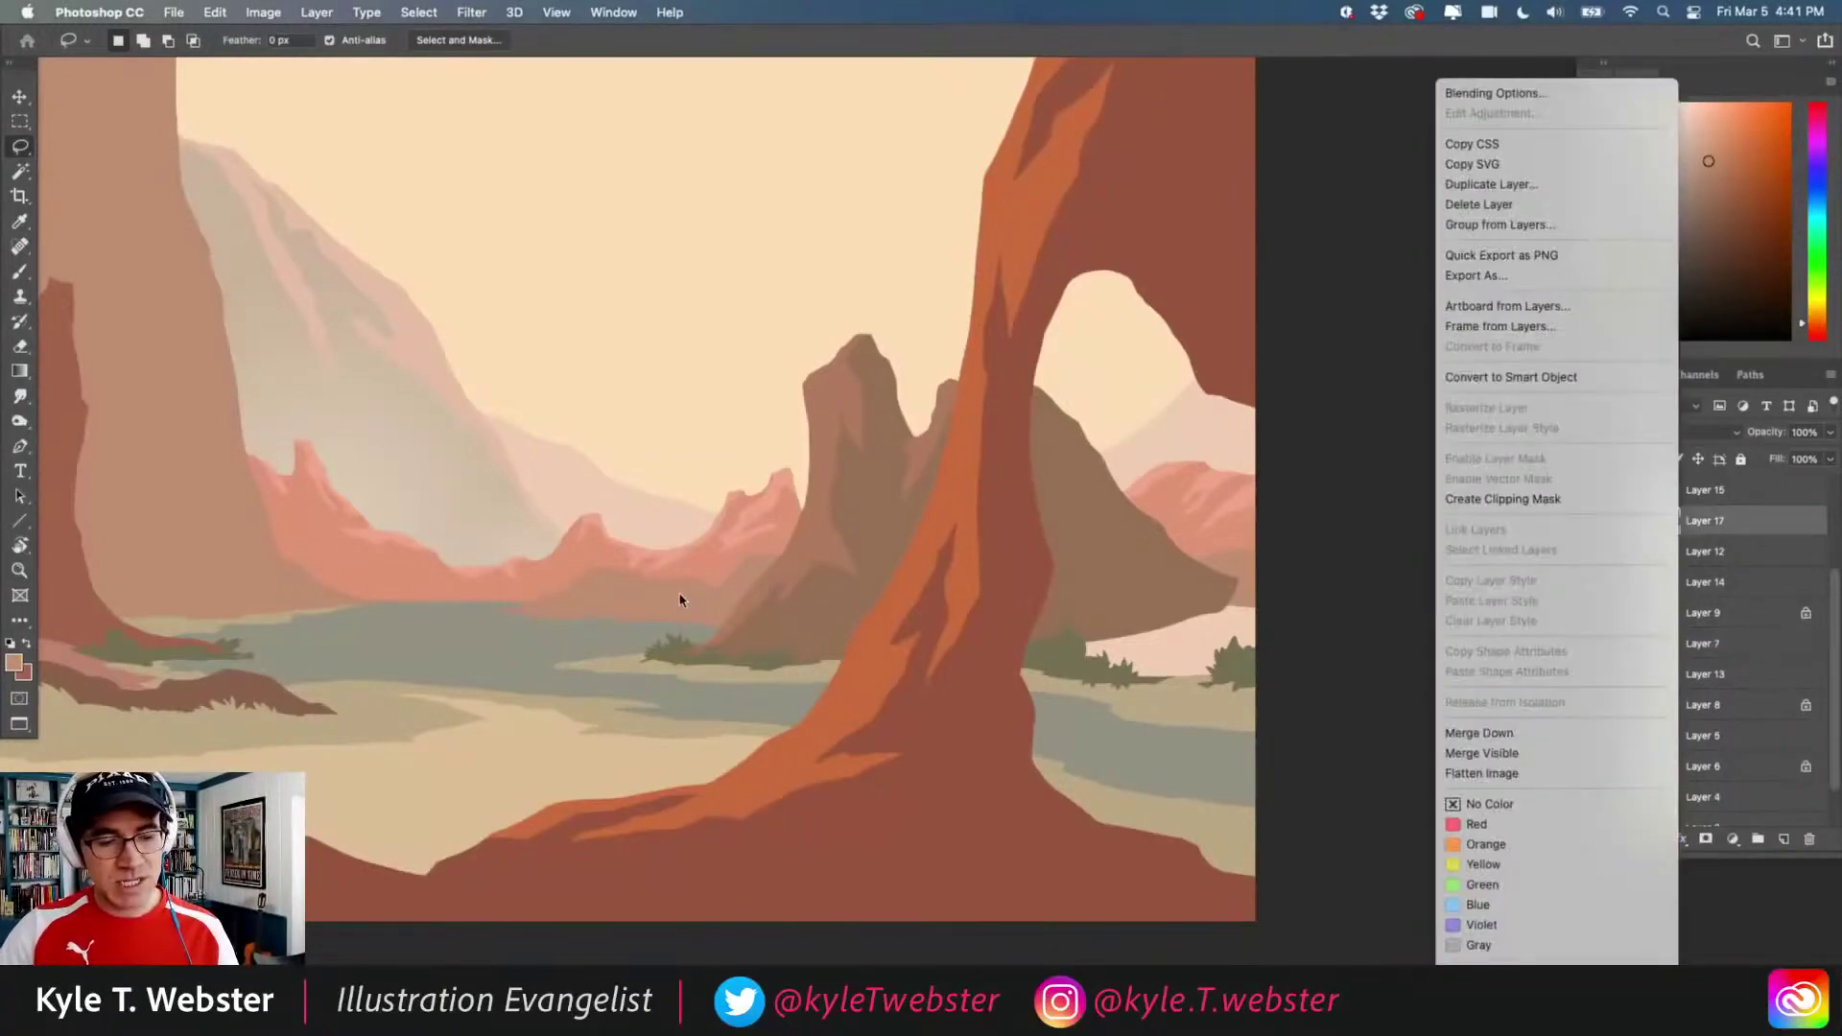
{"action": "left_click", "coordinate": [680, 595]}
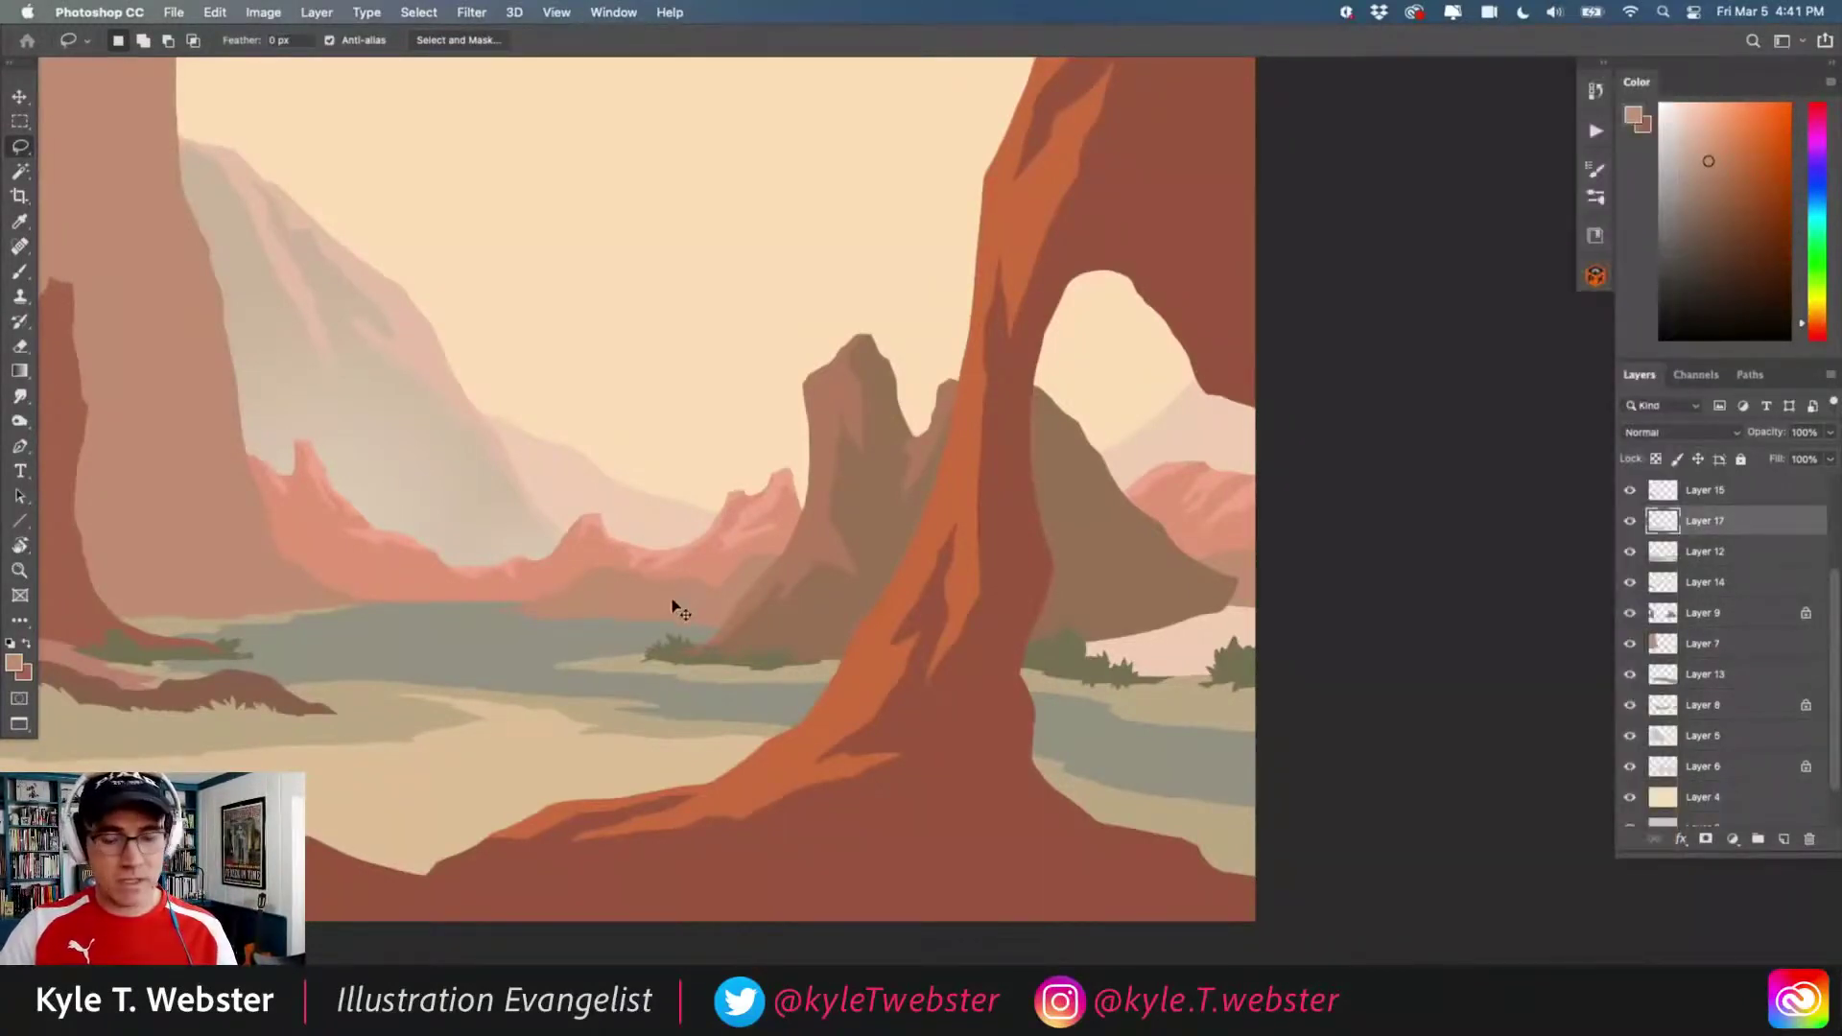
- Target the butte's shapes on Layer 9 and sample the brown of the slope behind the arch
{"action": "key", "text": "v"}
{"action": "left_click", "coordinate": [687, 573]}
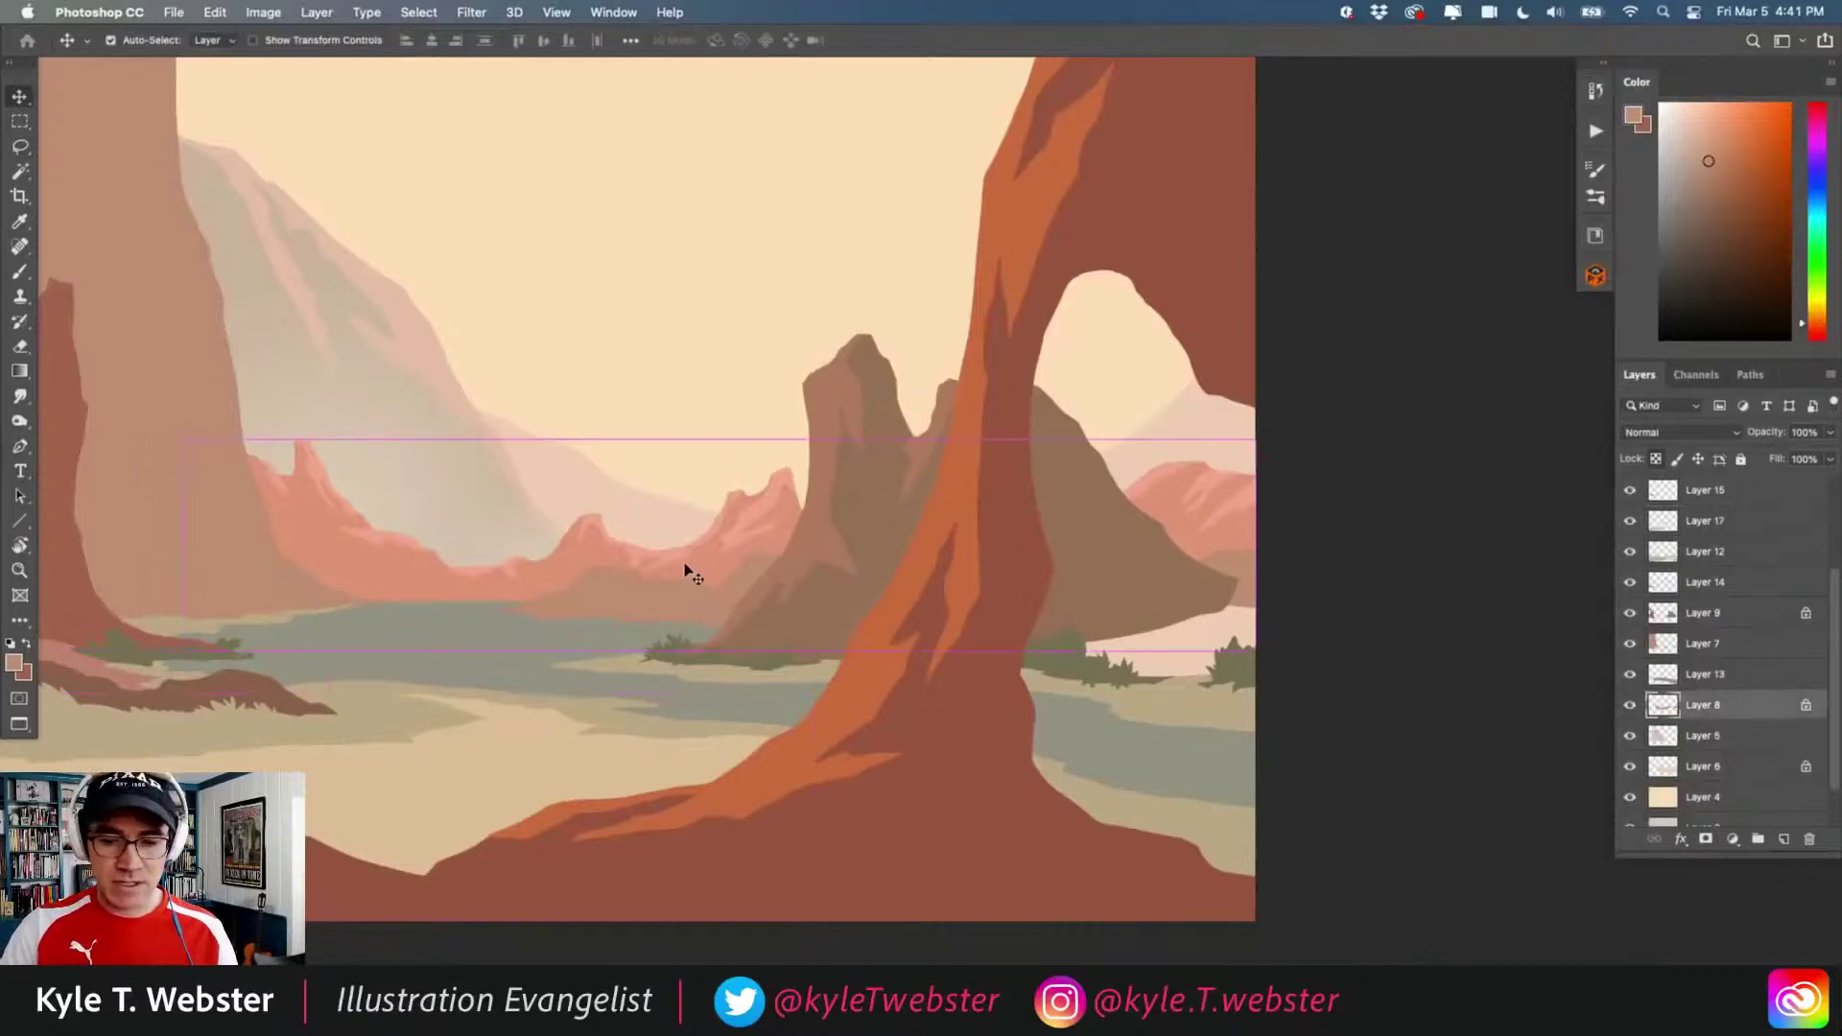
{"action": "left_click", "coordinate": [865, 510], "text": "super"}
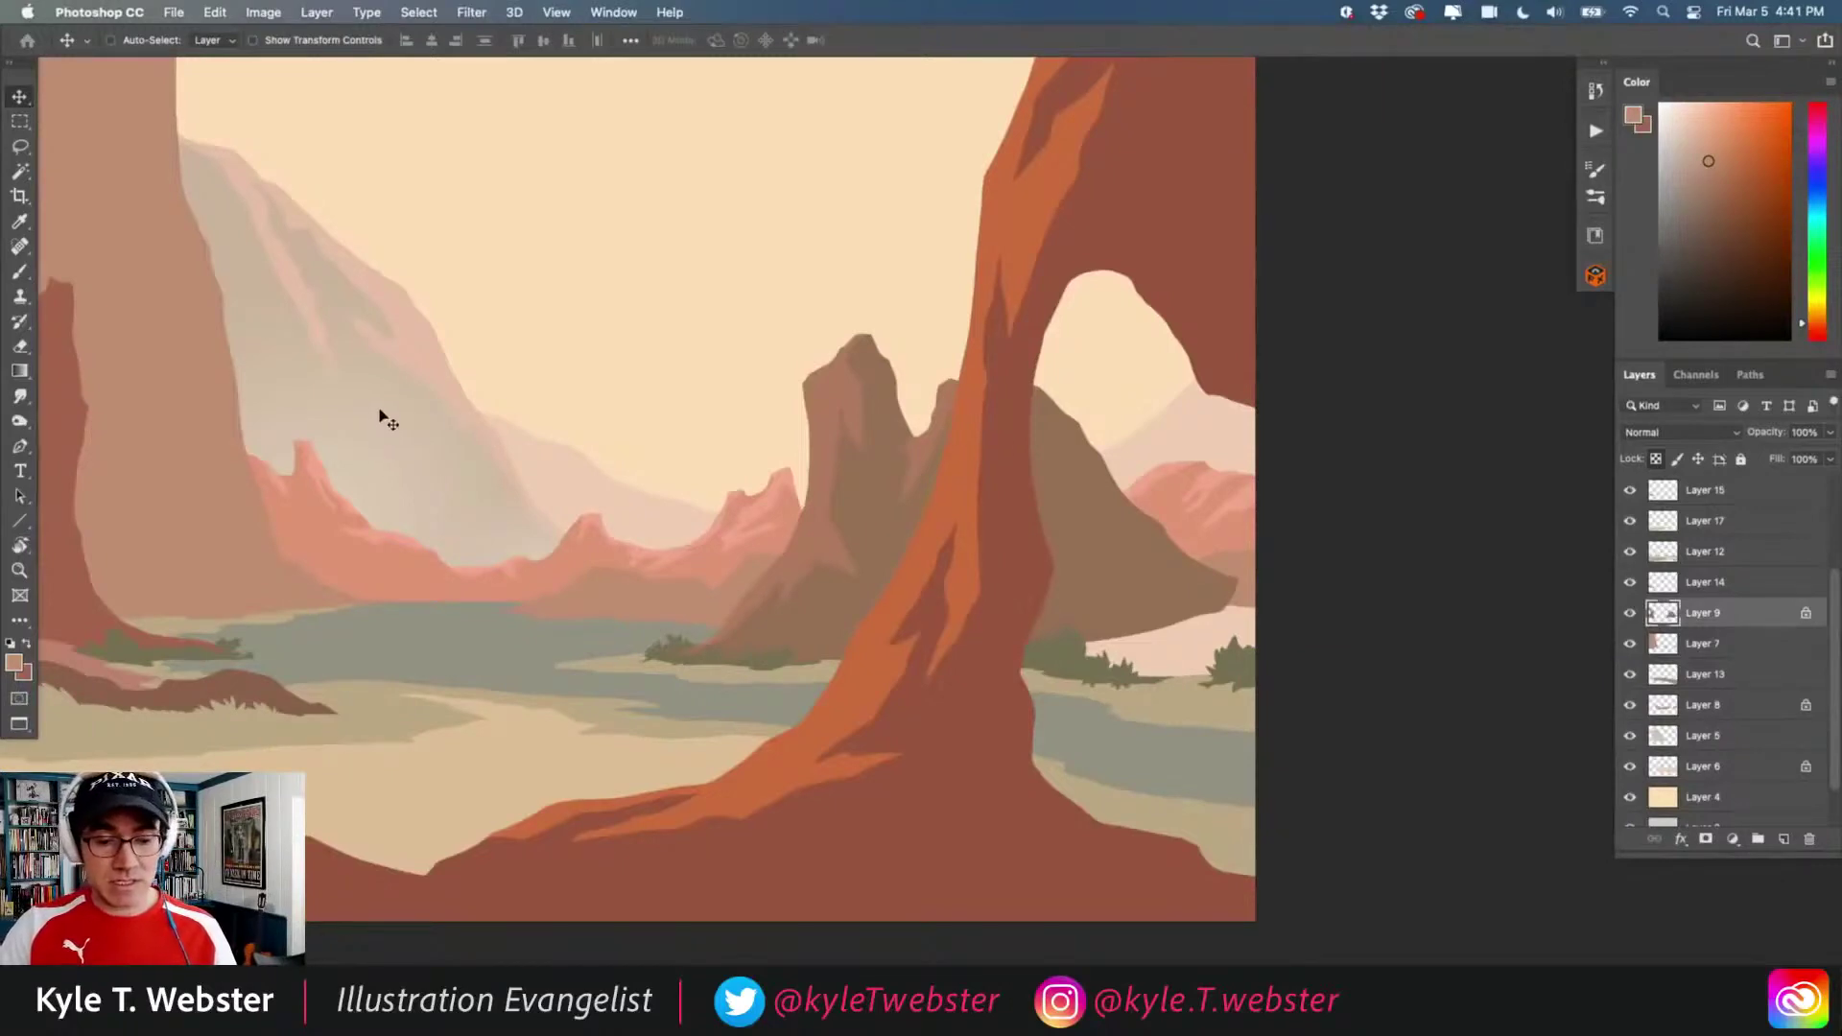
{"action": "key", "text": "b"}
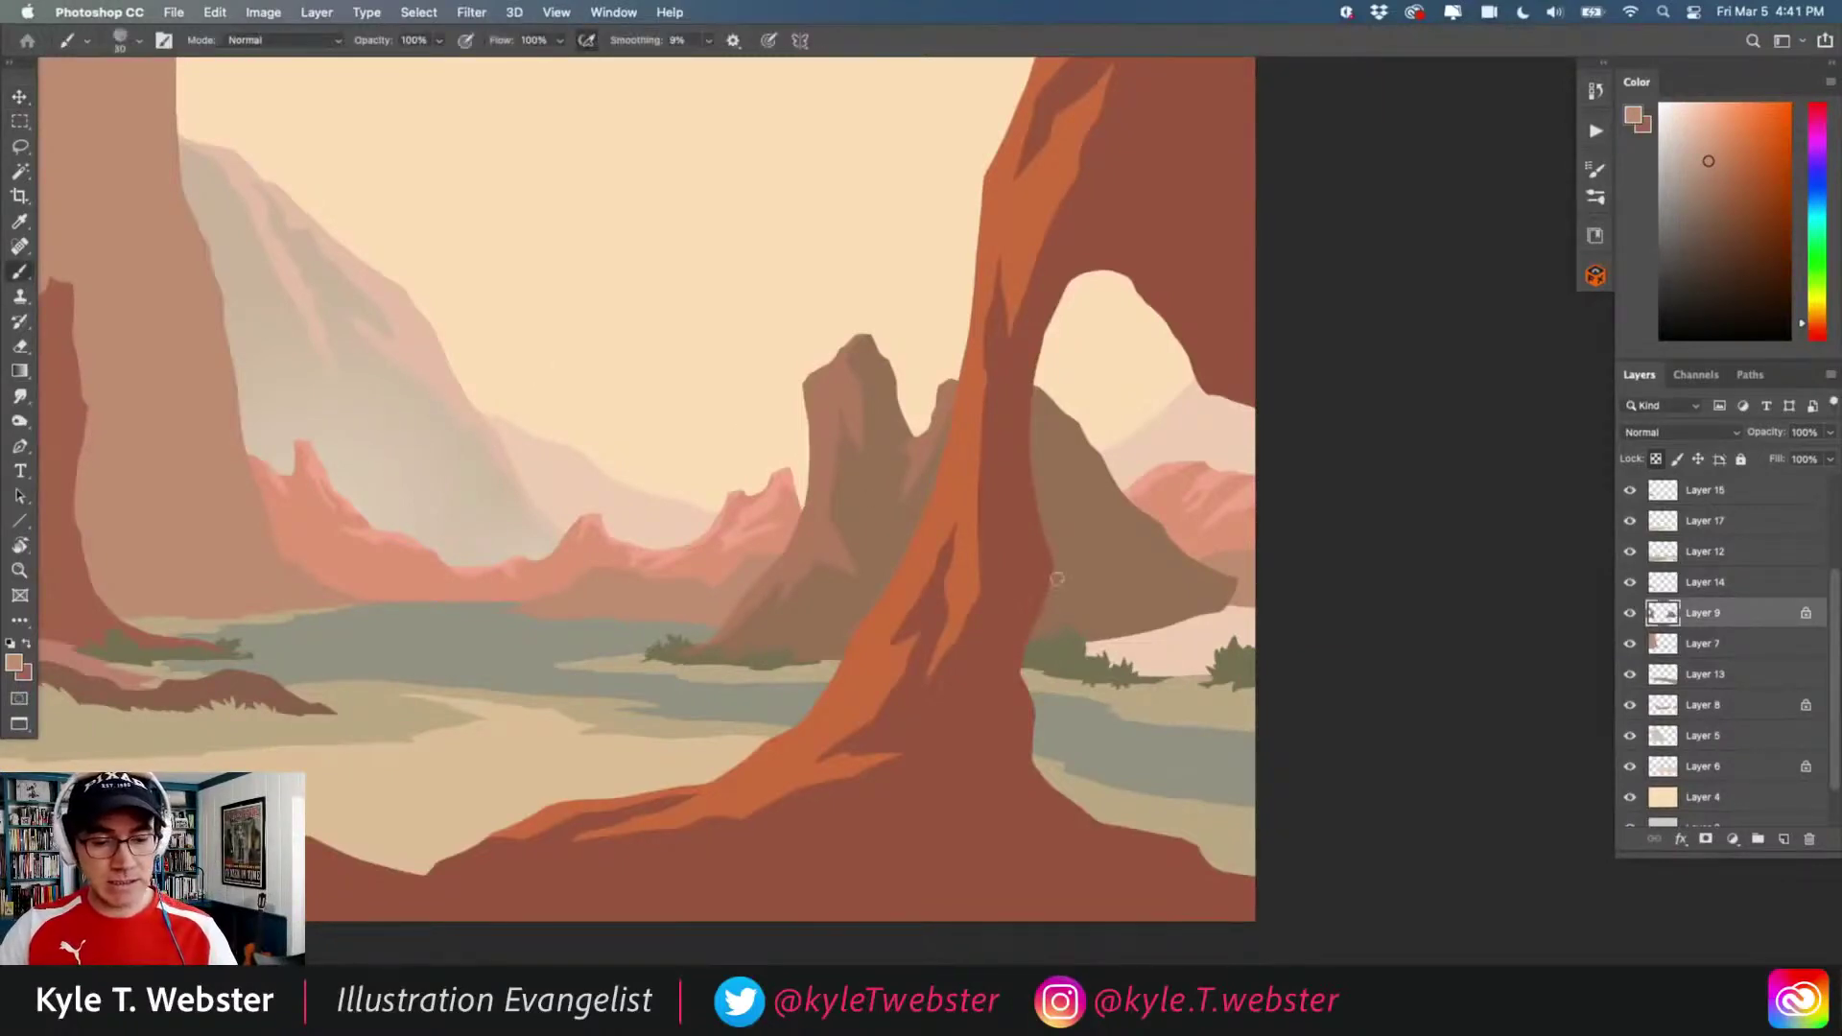
{"action": "left_click", "coordinate": [1122, 597], "text": "alt"}
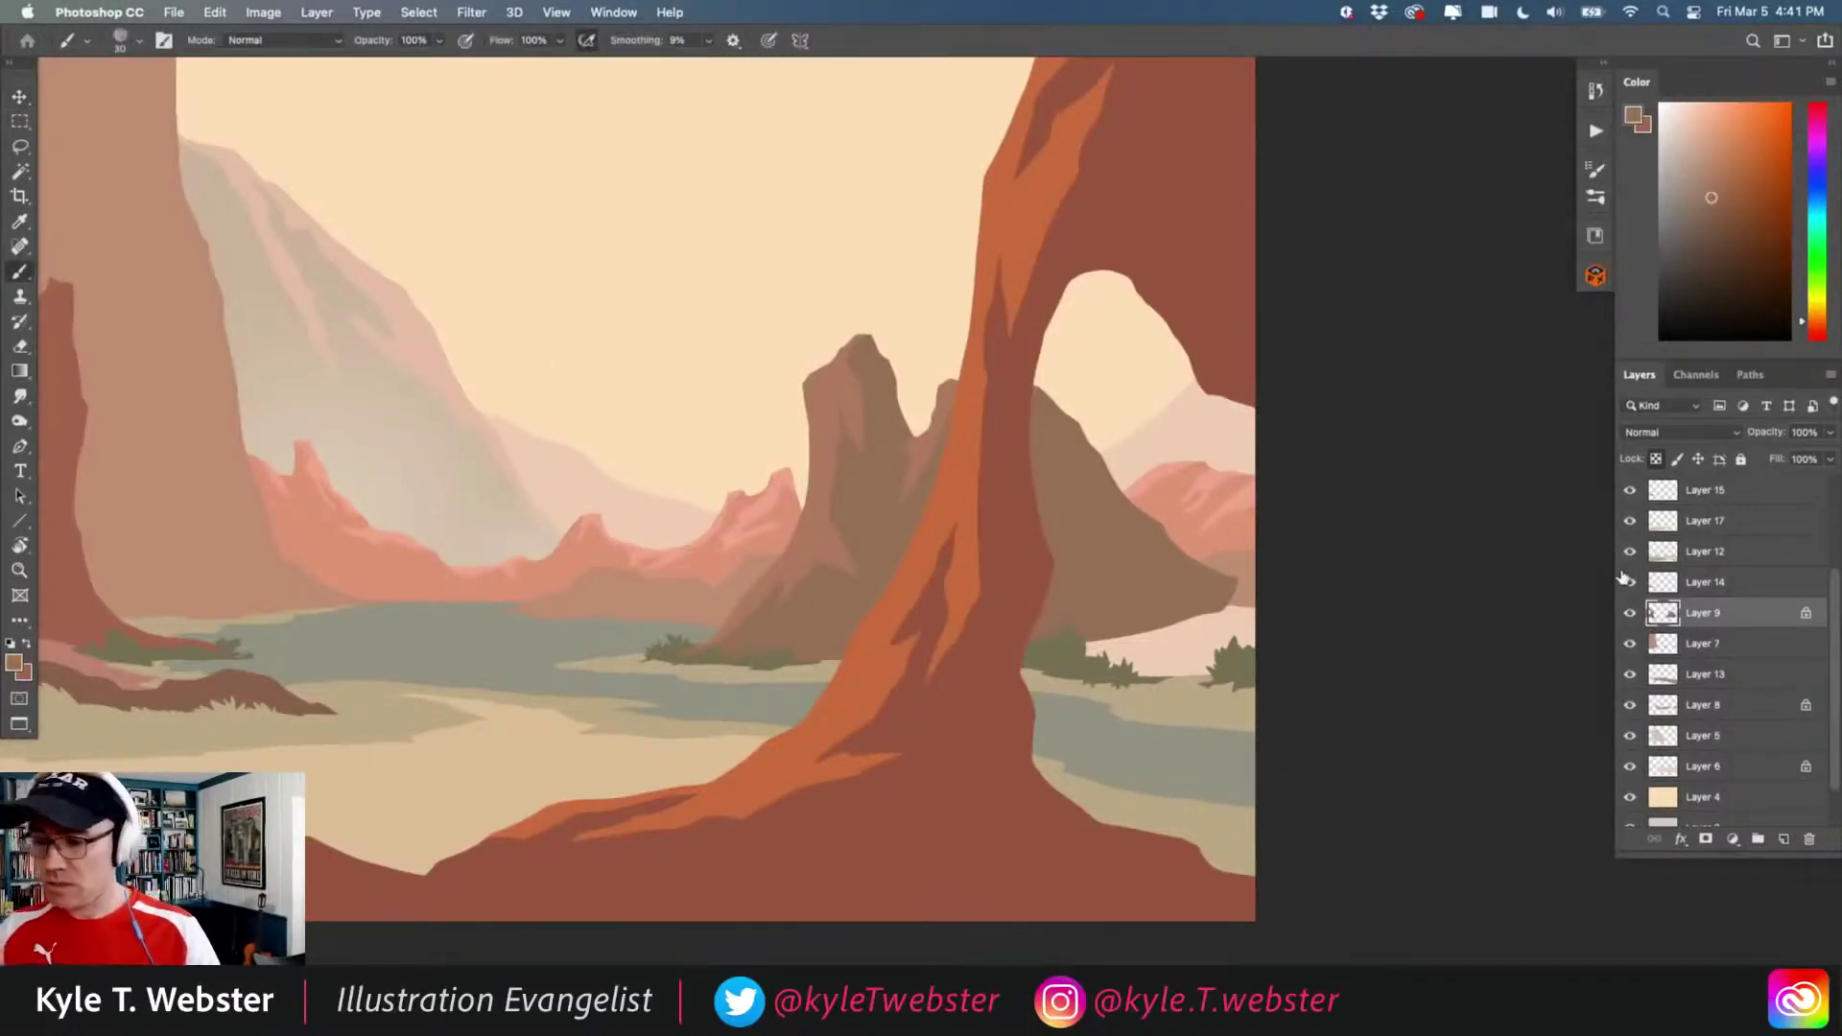
- Unlock Layer 9's transparent pixels, lasso the slope's lower tail out to the canvas edge, fill it with the sampled brown, and deselect
{"action": "key", "text": "l"}
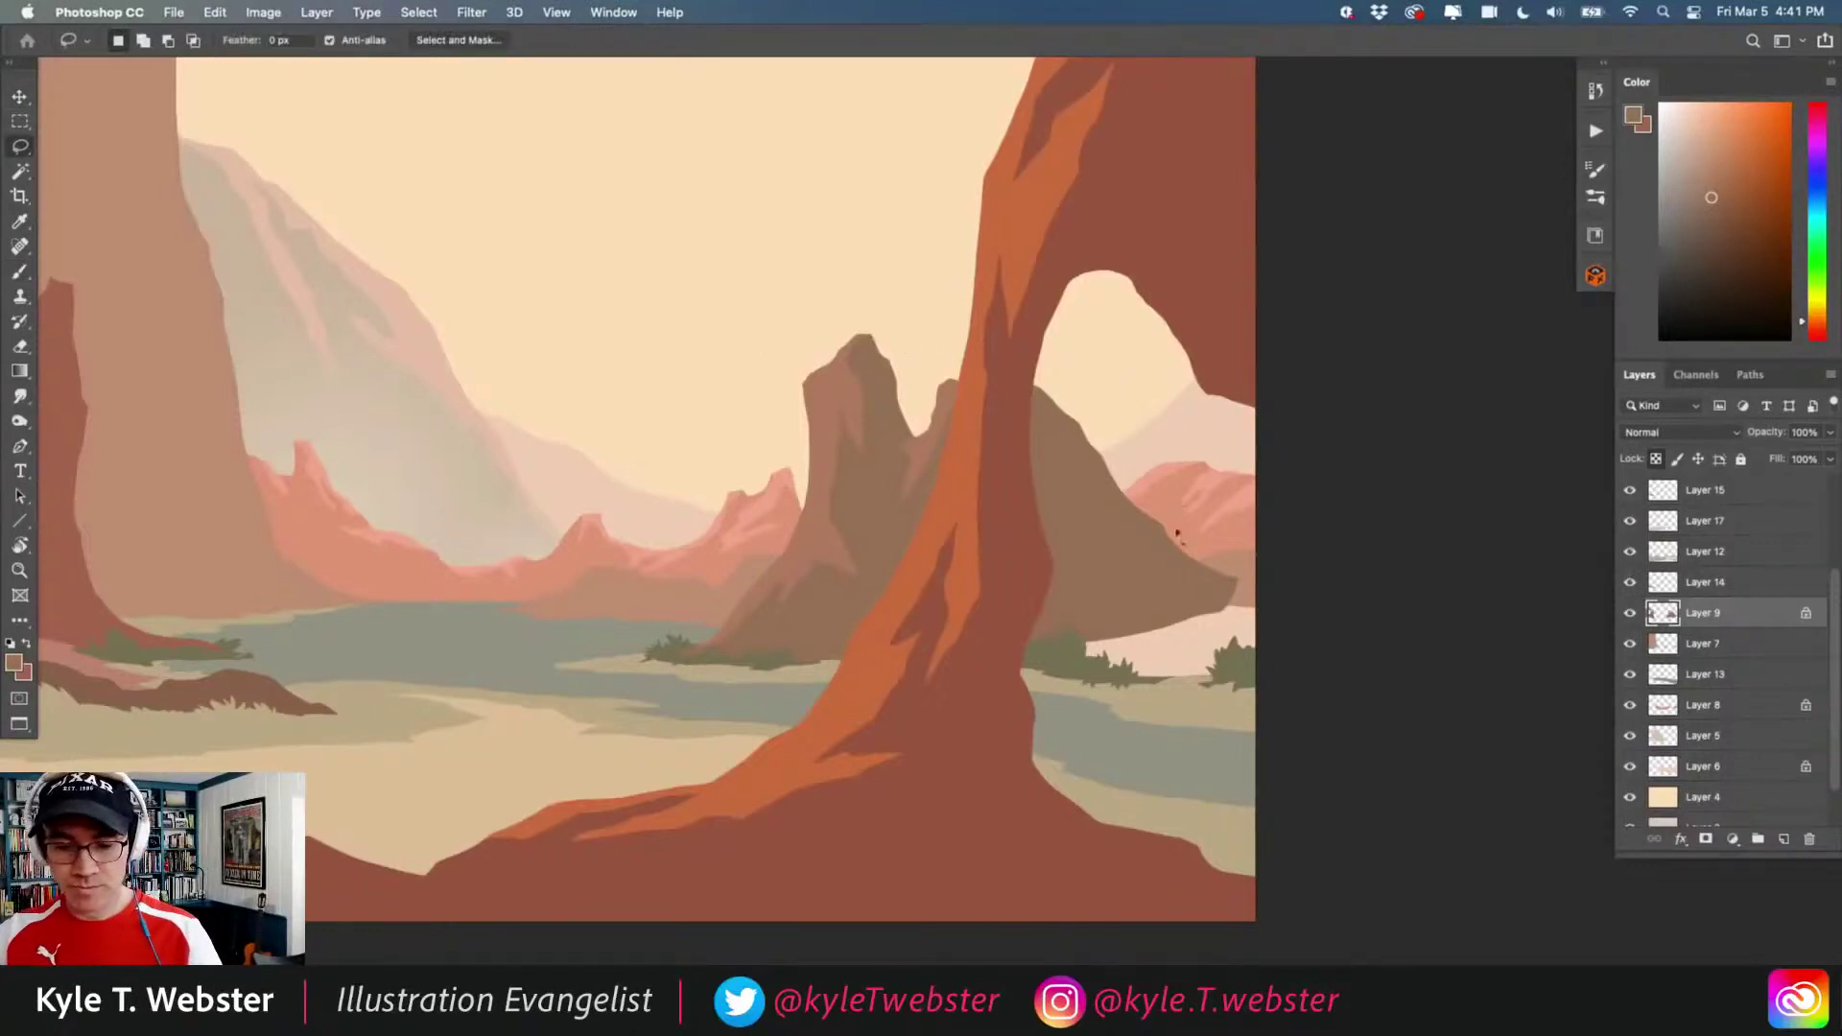
{"action": "left_click", "coordinate": [1629, 612]}
{"action": "left_click", "coordinate": [1629, 612]}
{"action": "mouse_move", "coordinate": [1192, 582]}
{"action": "left_mouse_down"}
{"action": "mouse_move", "coordinate": [1280, 590]}
{"action": "mouse_move", "coordinate": [1286, 629]}
{"action": "mouse_move", "coordinate": [1043, 654]}
{"action": "mouse_move", "coordinate": [1048, 590]}
{"action": "mouse_move", "coordinate": [1093, 556]}
{"action": "left_mouse_up"}
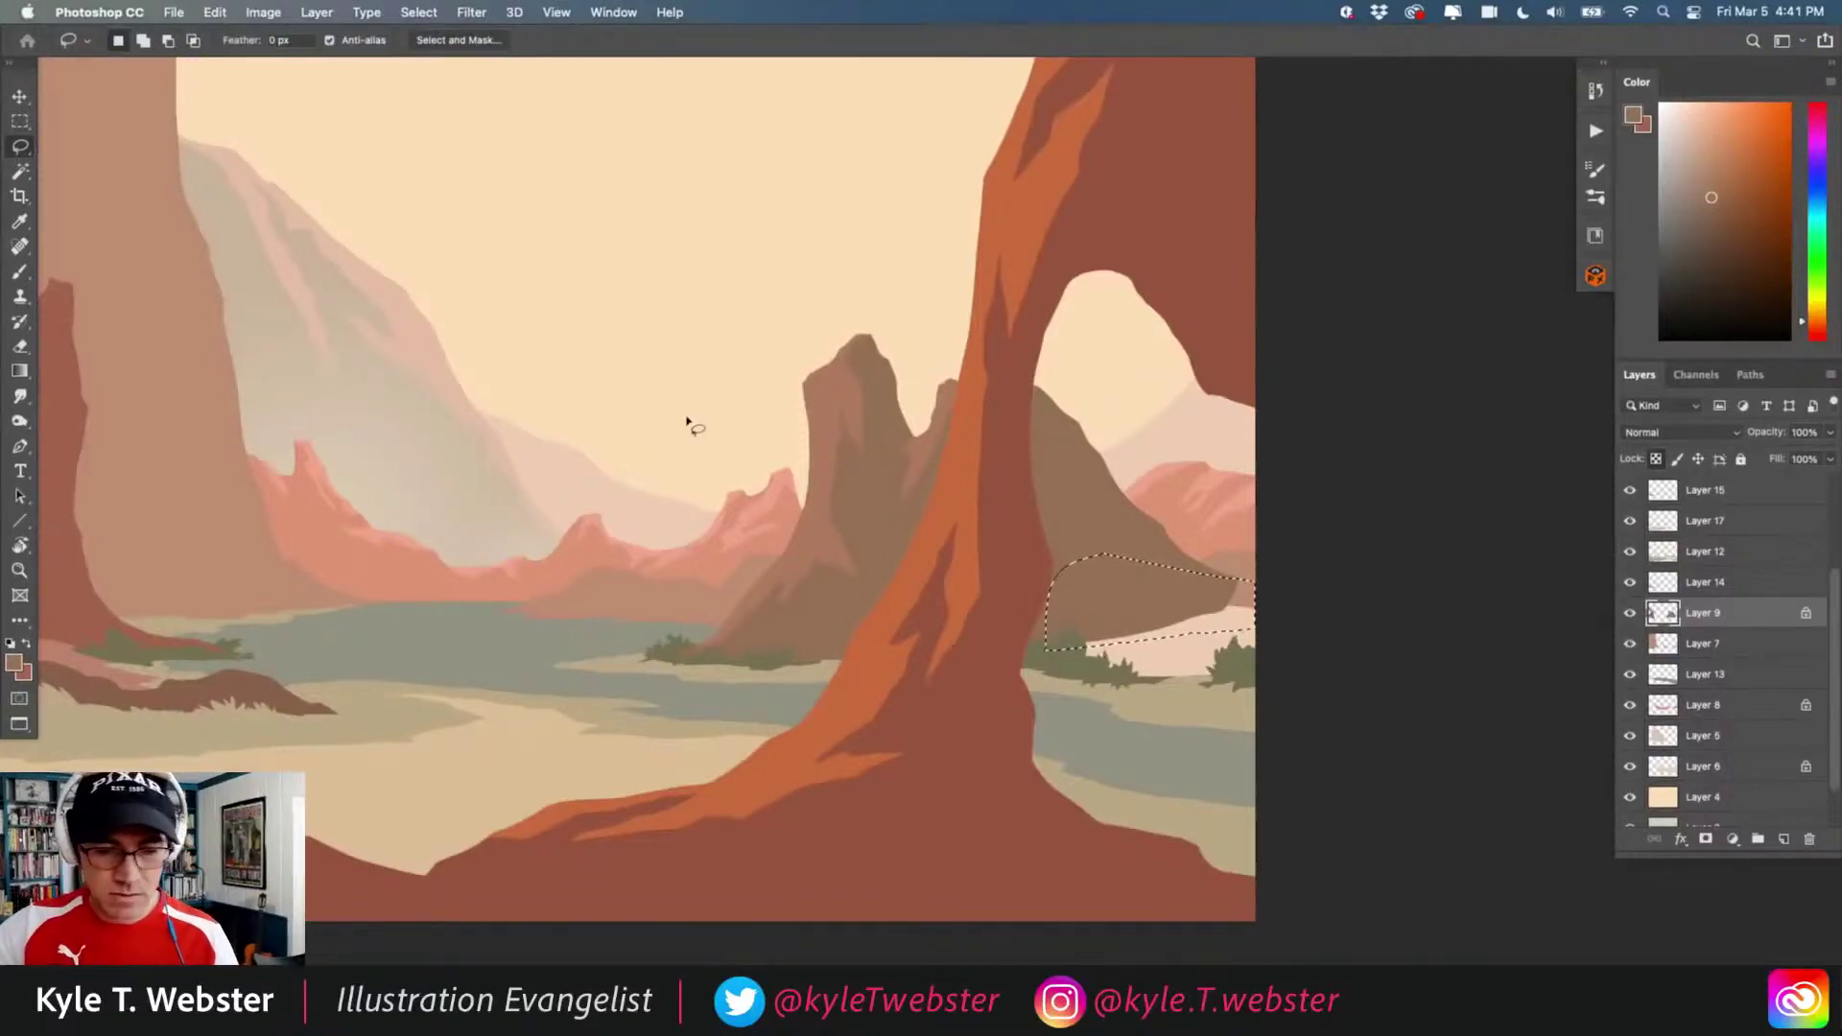
{"action": "left_click", "coordinate": [1653, 459]}
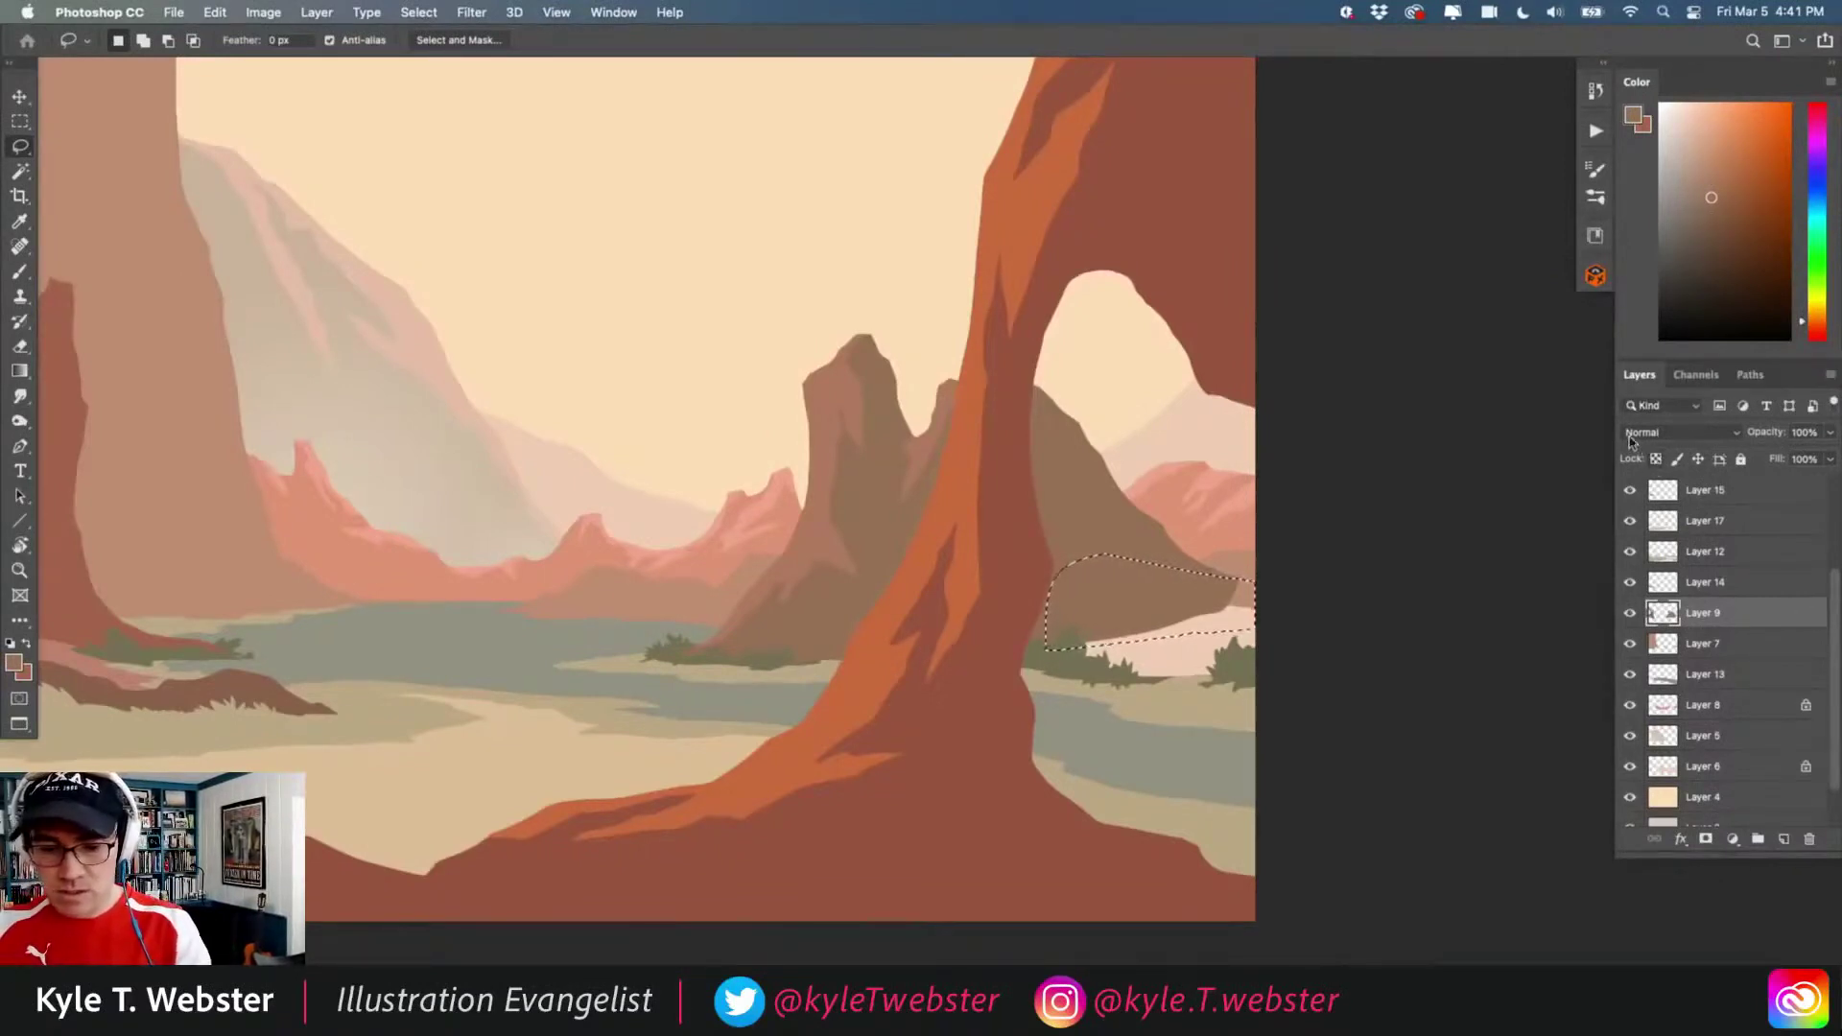
{"action": "key", "text": "alt+BackSpace"}
{"action": "key", "text": "super+d"}
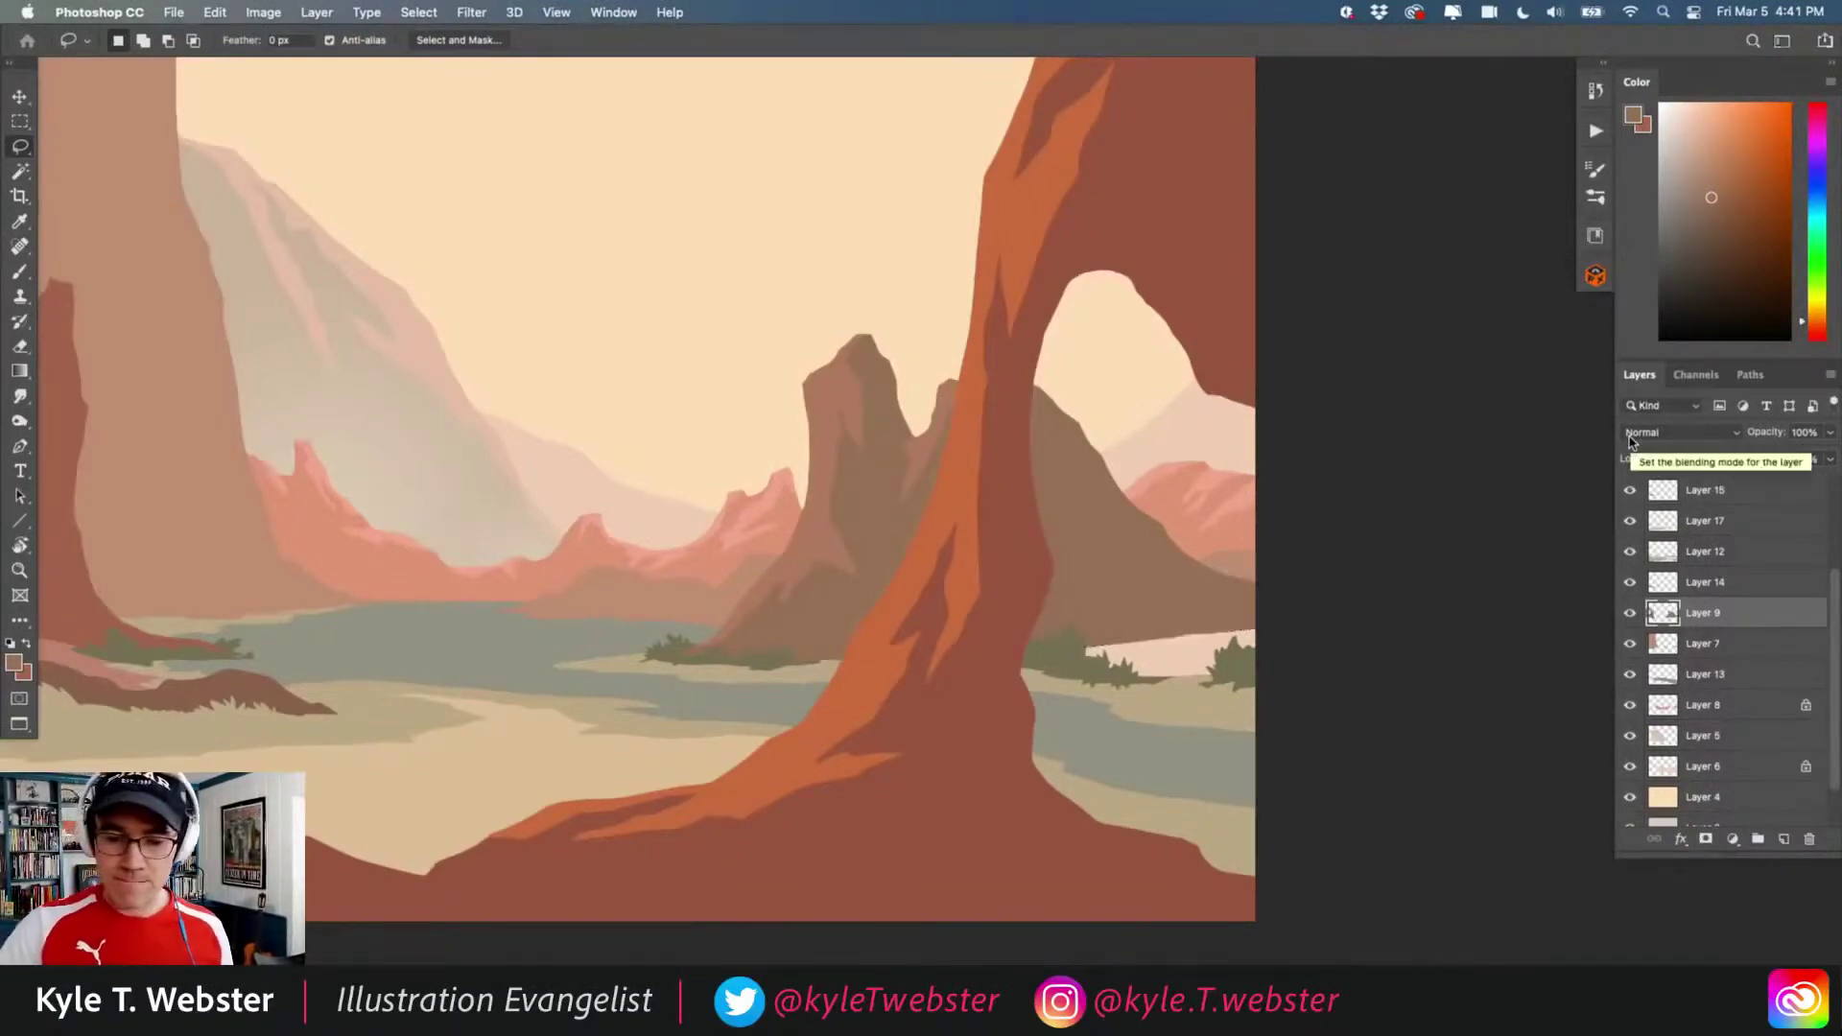
- Sample the light sand, shift it to a slightly deeper tan, lasso and fill the pale gap beneath the brown slope, and deselect
{"action": "key", "text": "b"}
{"action": "scroll", "coordinate": [969, 590], "scroll_direction": "up", "scroll_amount": 5}
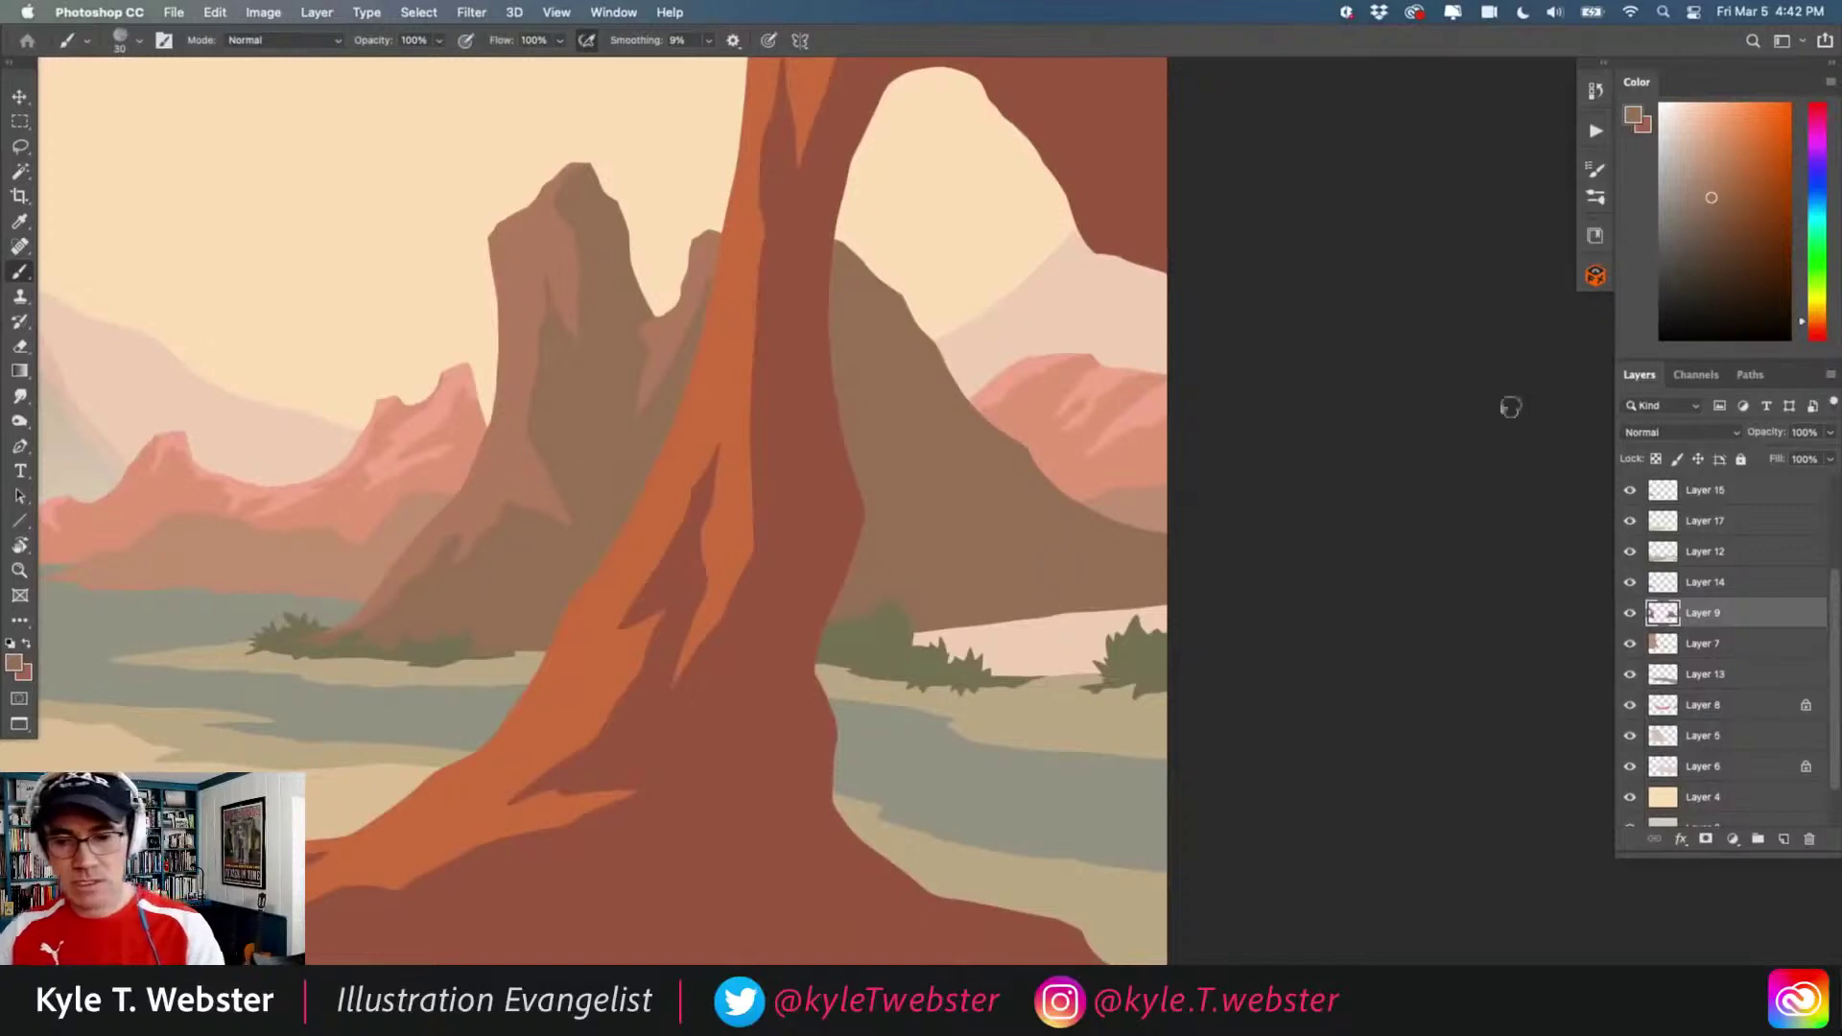
{"action": "left_click", "coordinate": [278, 798], "text": "alt"}
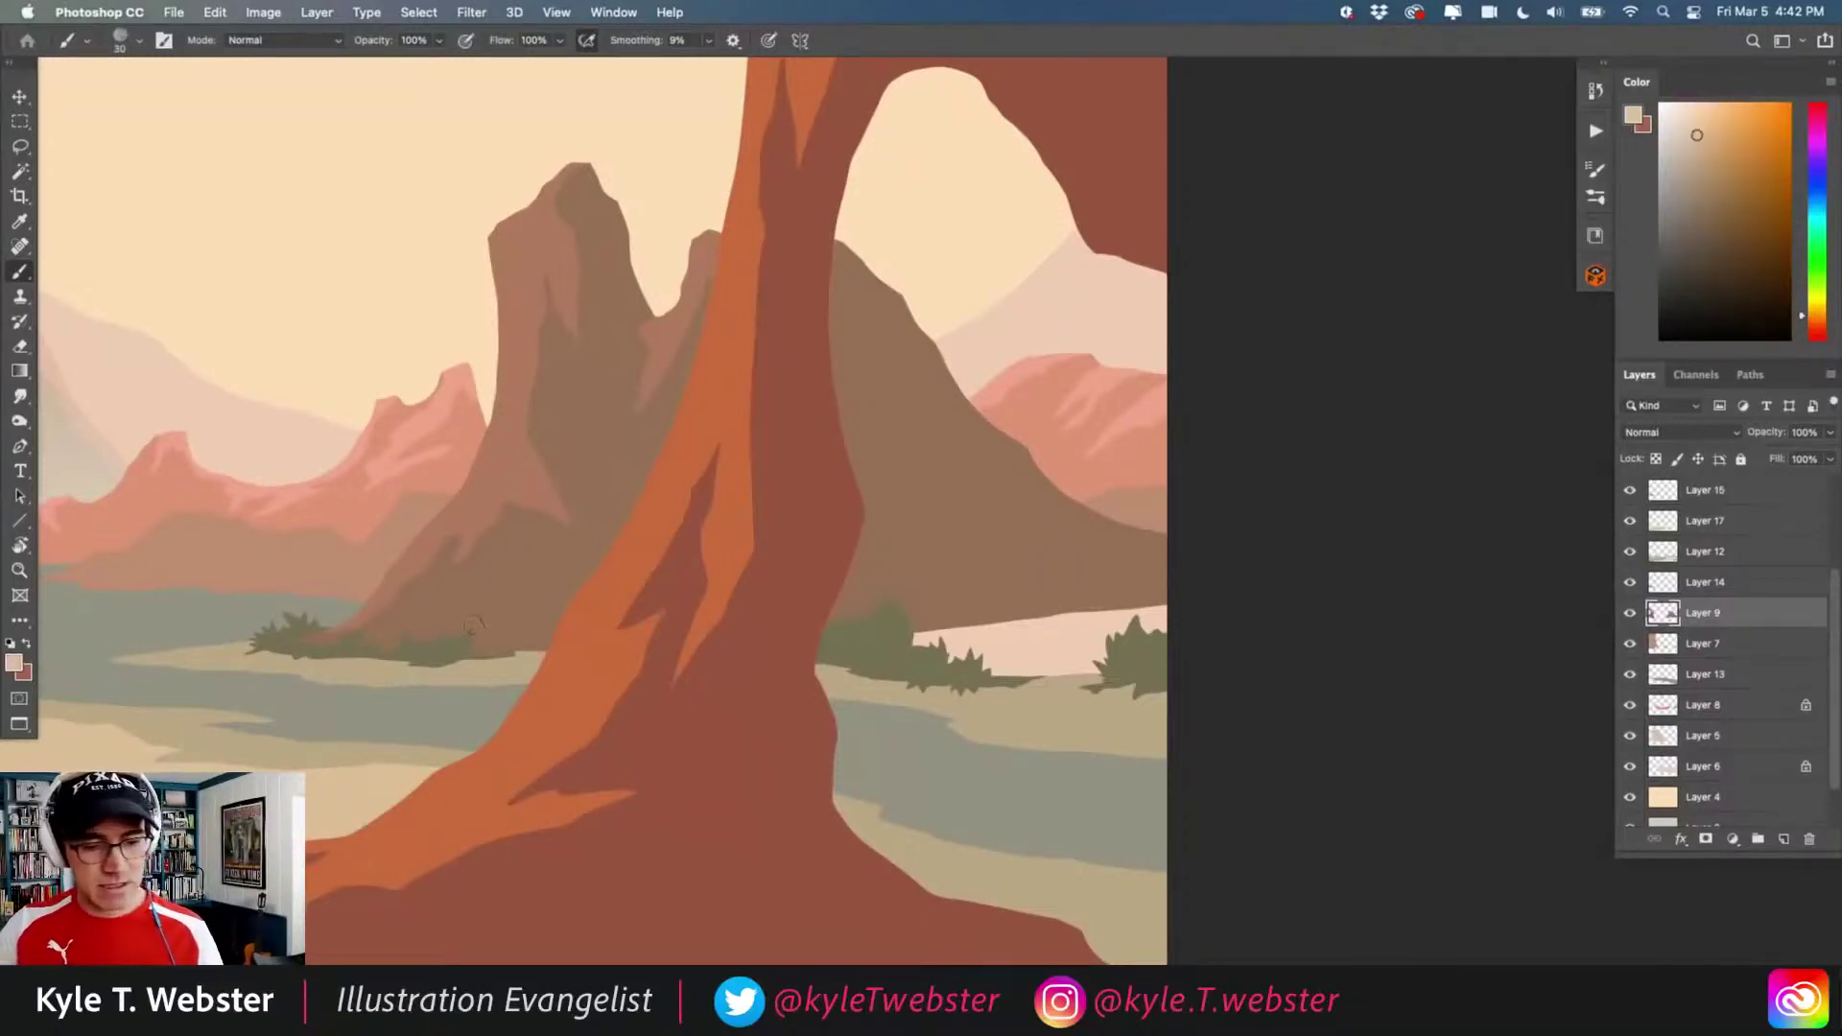
{"action": "left_click", "coordinate": [1703, 145]}
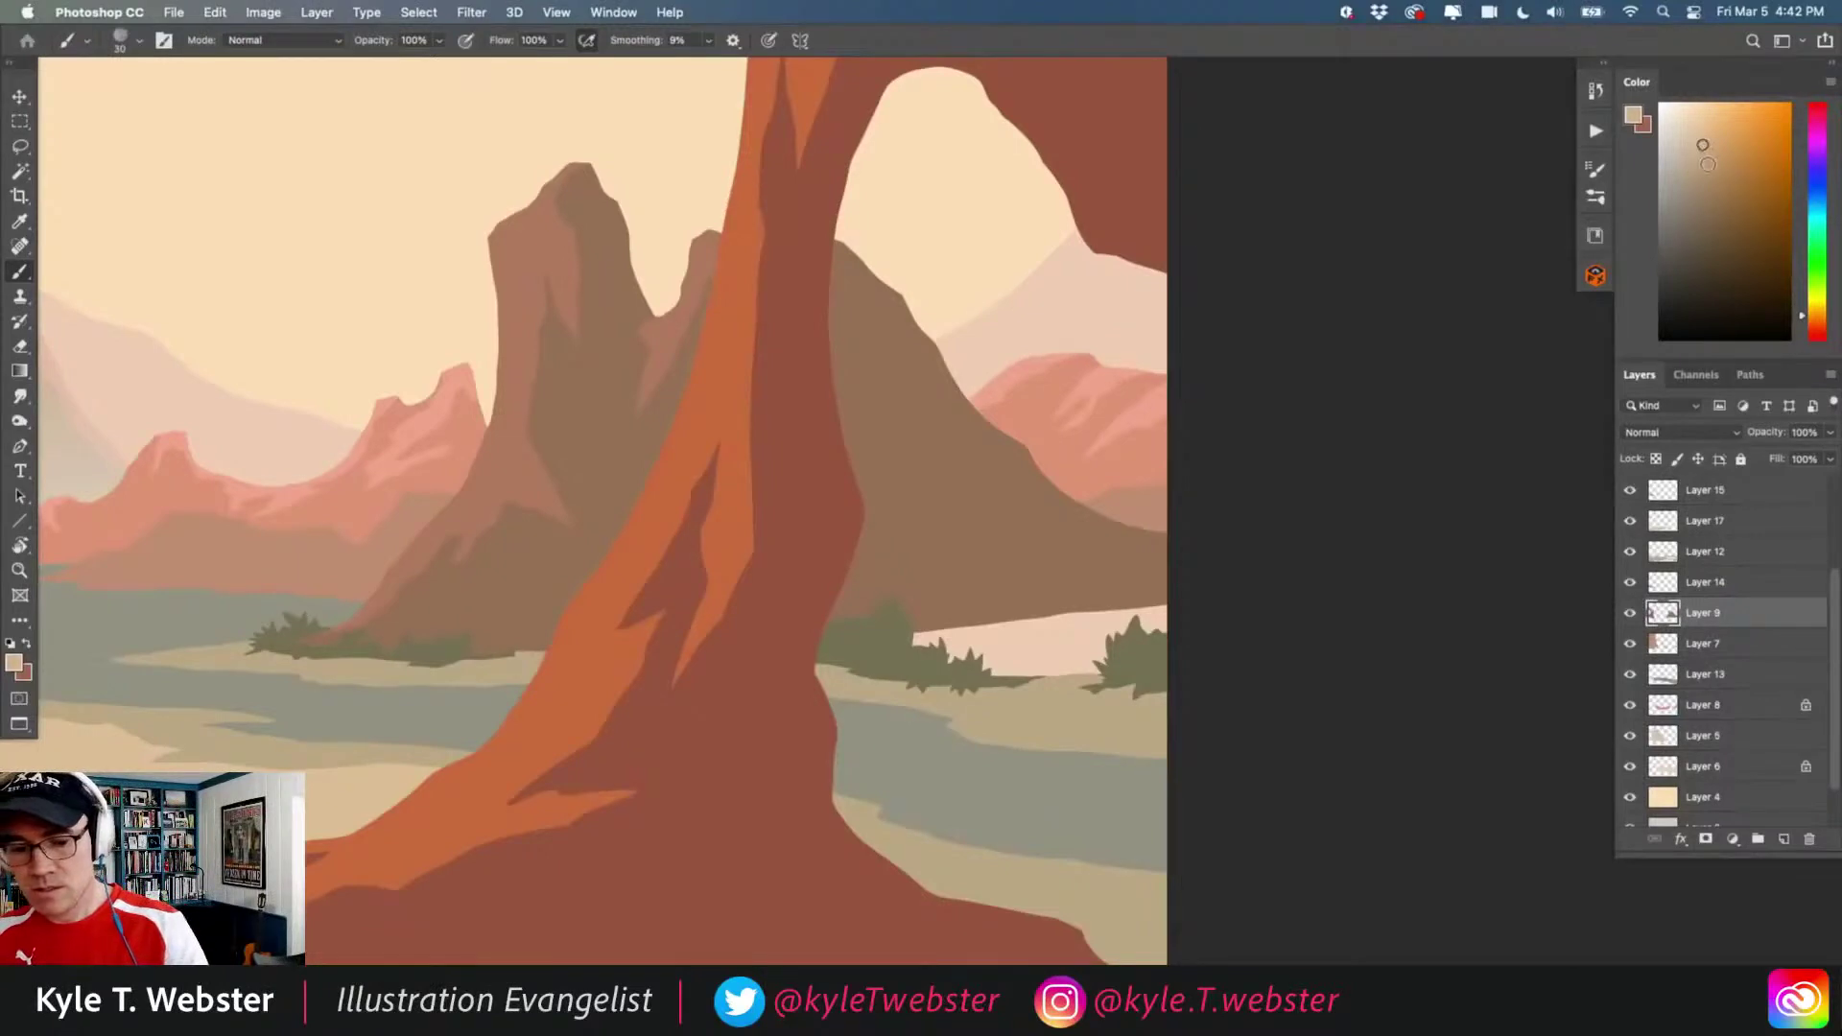
{"action": "key", "text": "l"}
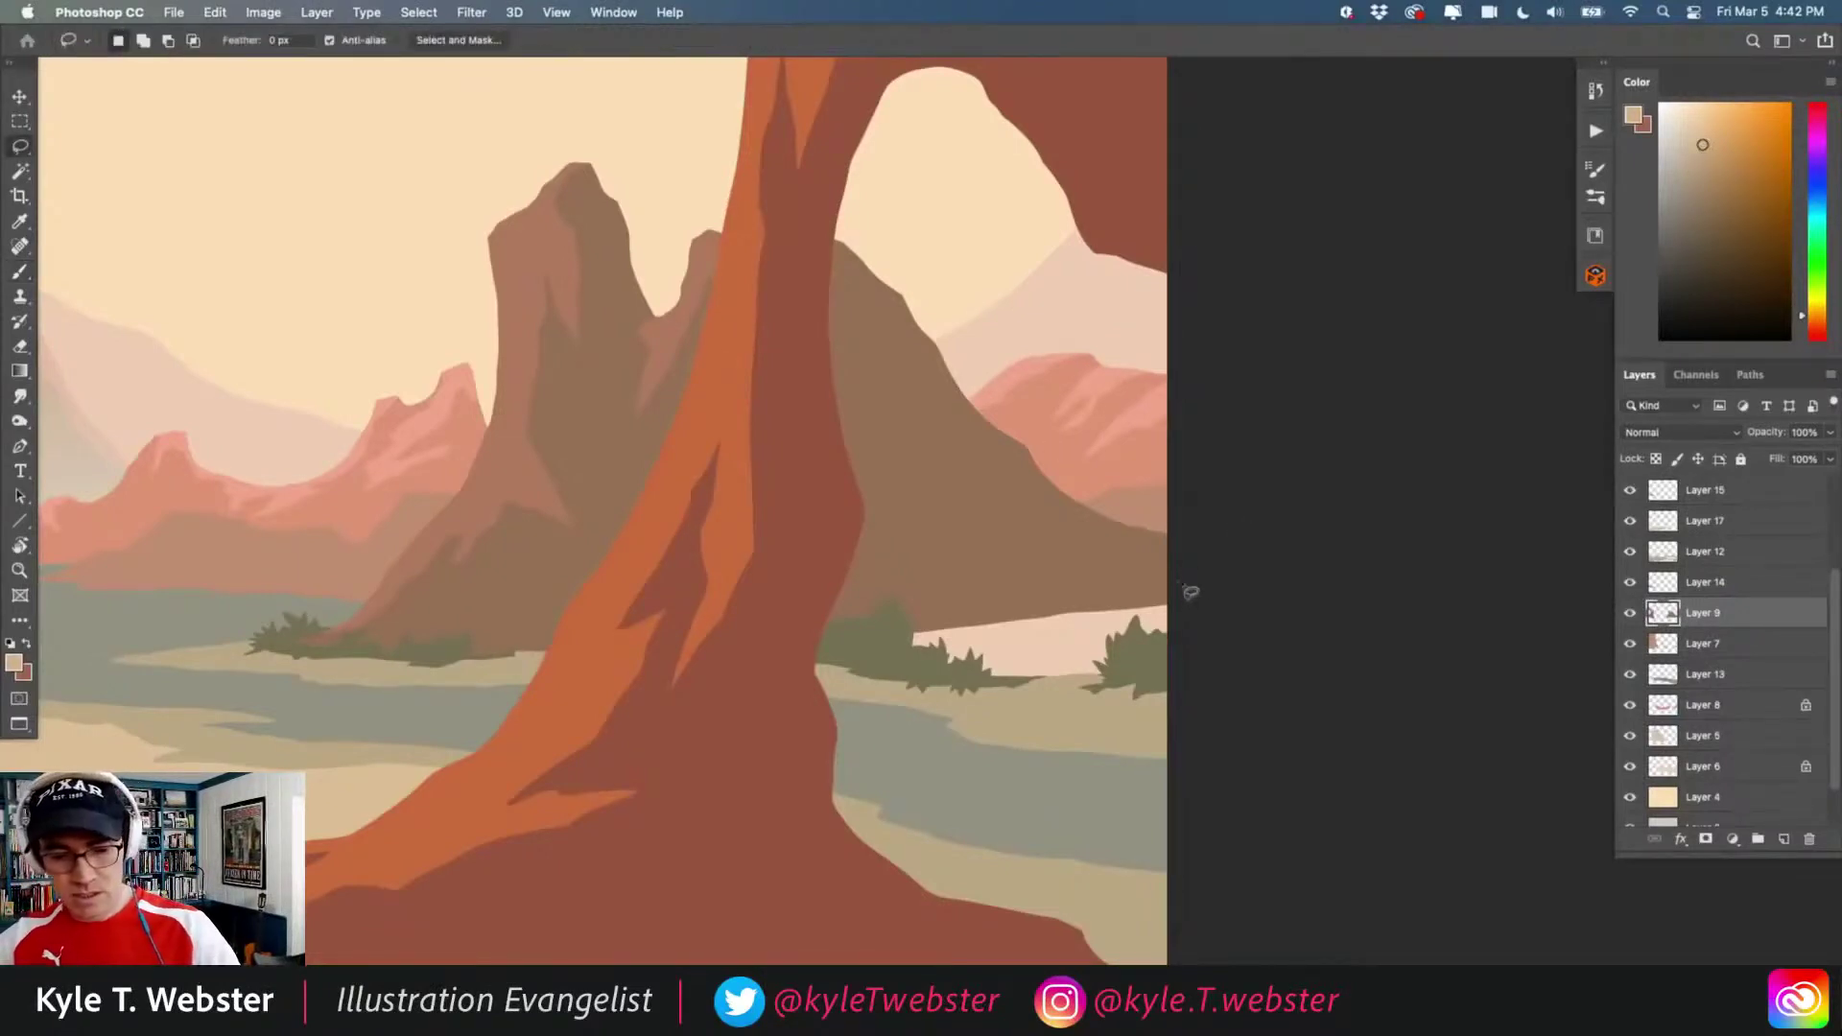
{"action": "mouse_move", "coordinate": [1191, 590]}
{"action": "left_mouse_down"}
{"action": "mouse_move", "coordinate": [850, 642]}
{"action": "mouse_move", "coordinate": [977, 682]}
{"action": "mouse_move", "coordinate": [1186, 694]}
{"action": "left_mouse_up"}
{"action": "key", "text": "Delete"}
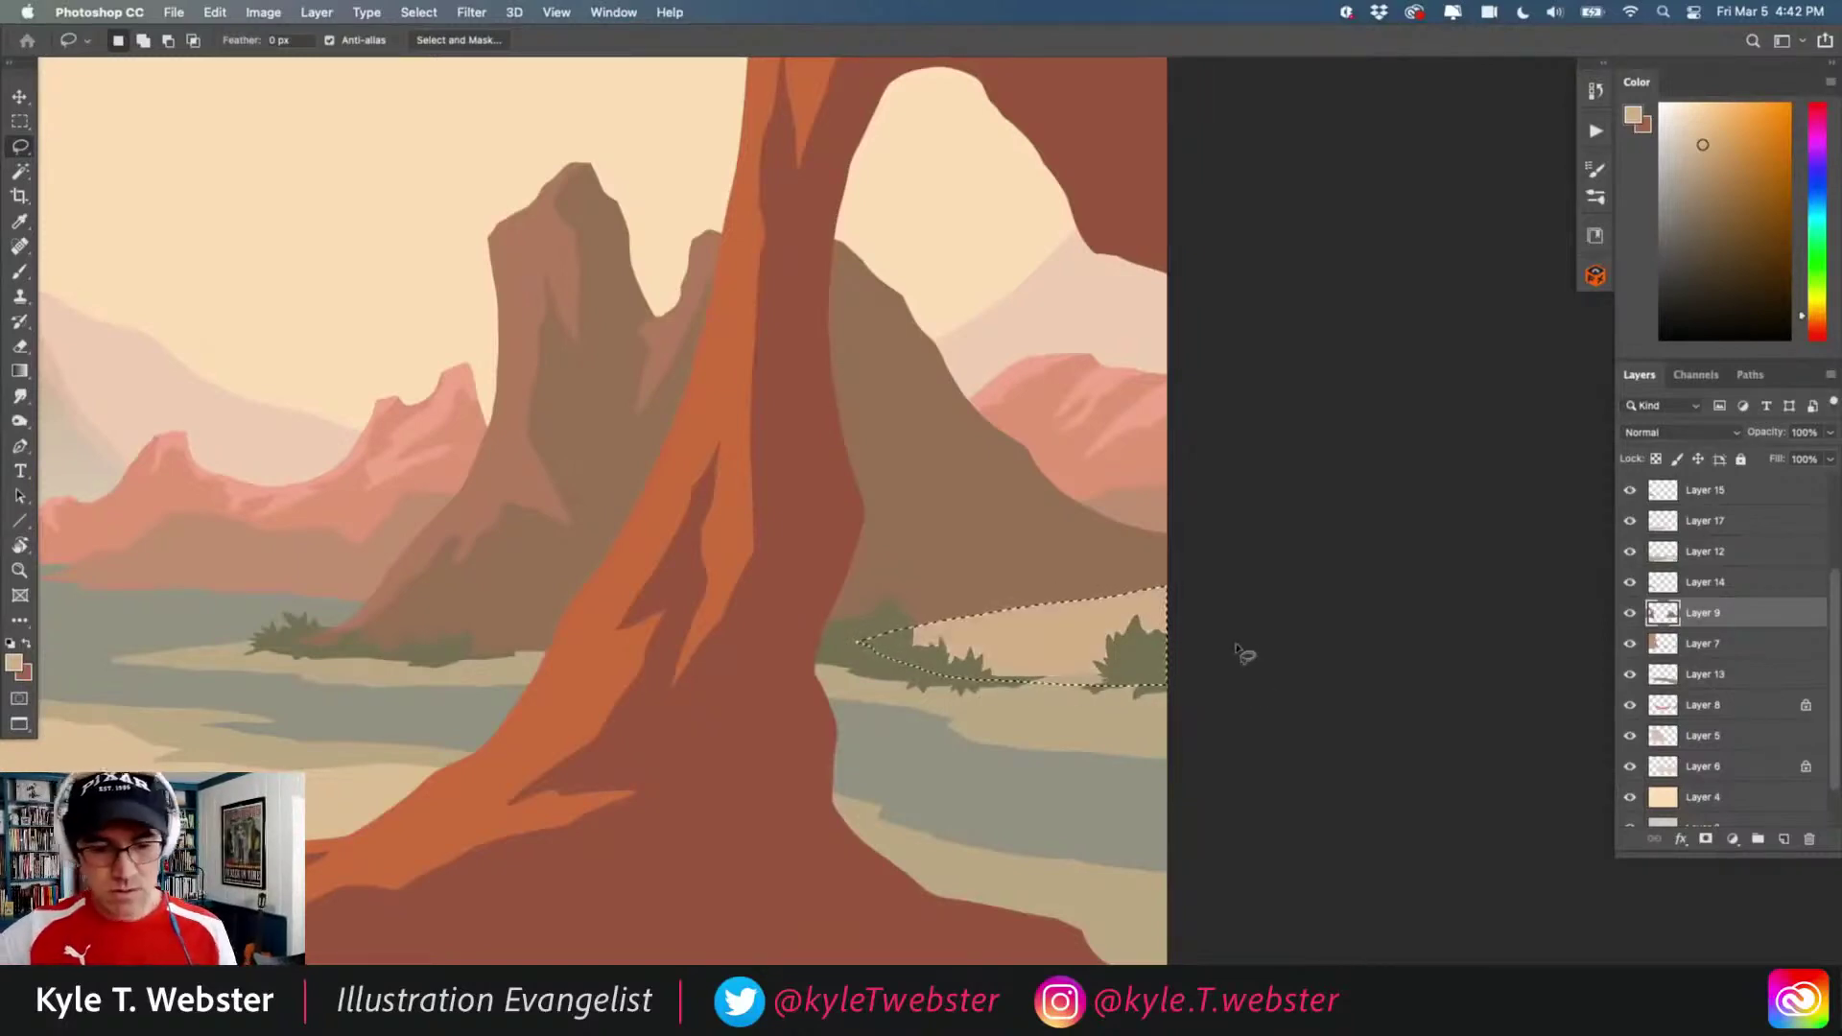
{"action": "key", "text": "super+d"}
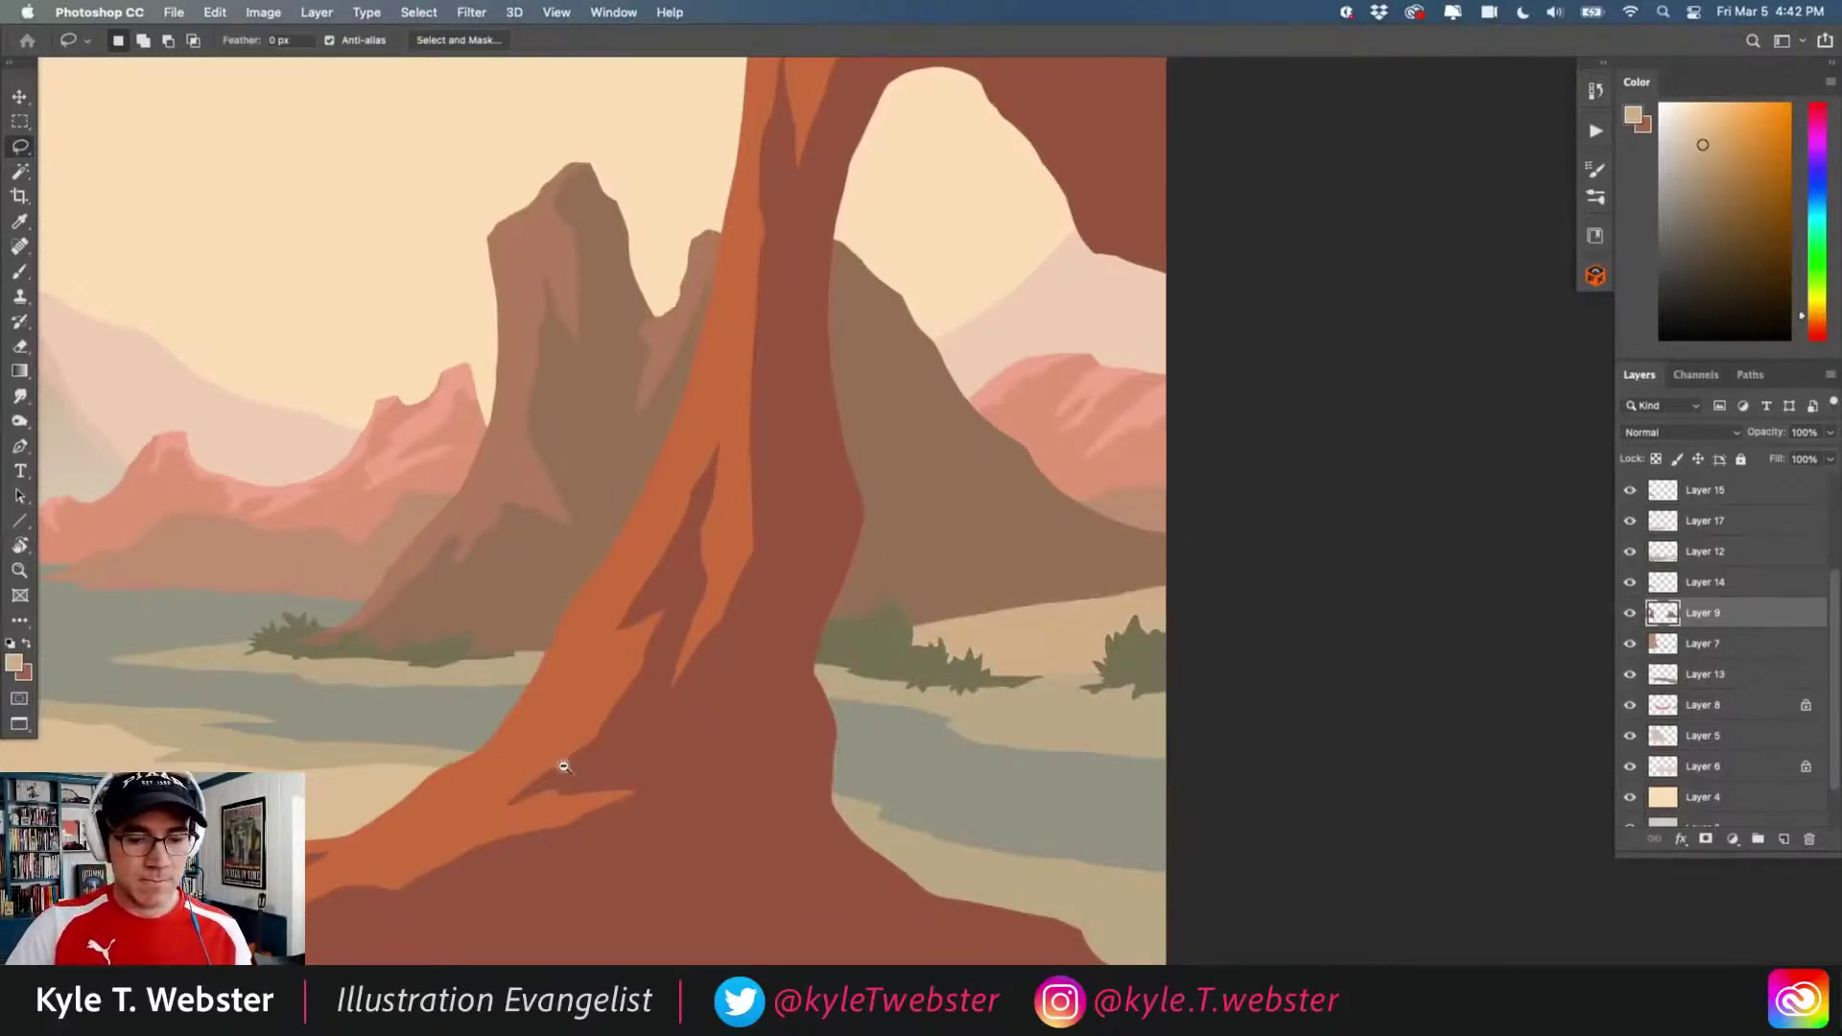
- Sample the muted pink ground beside the small arch, lasso and fill the upper part of the tan strip behind the large arch with it, and deselect
{"action": "scroll", "coordinate": [329, 822], "scroll_direction": "down", "scroll_amount": 3}
{"action": "scroll", "coordinate": [546, 761], "scroll_direction": "up", "scroll_amount": 3}
{"action": "scroll", "coordinate": [410, 781], "scroll_direction": "left", "scroll_amount": 5}
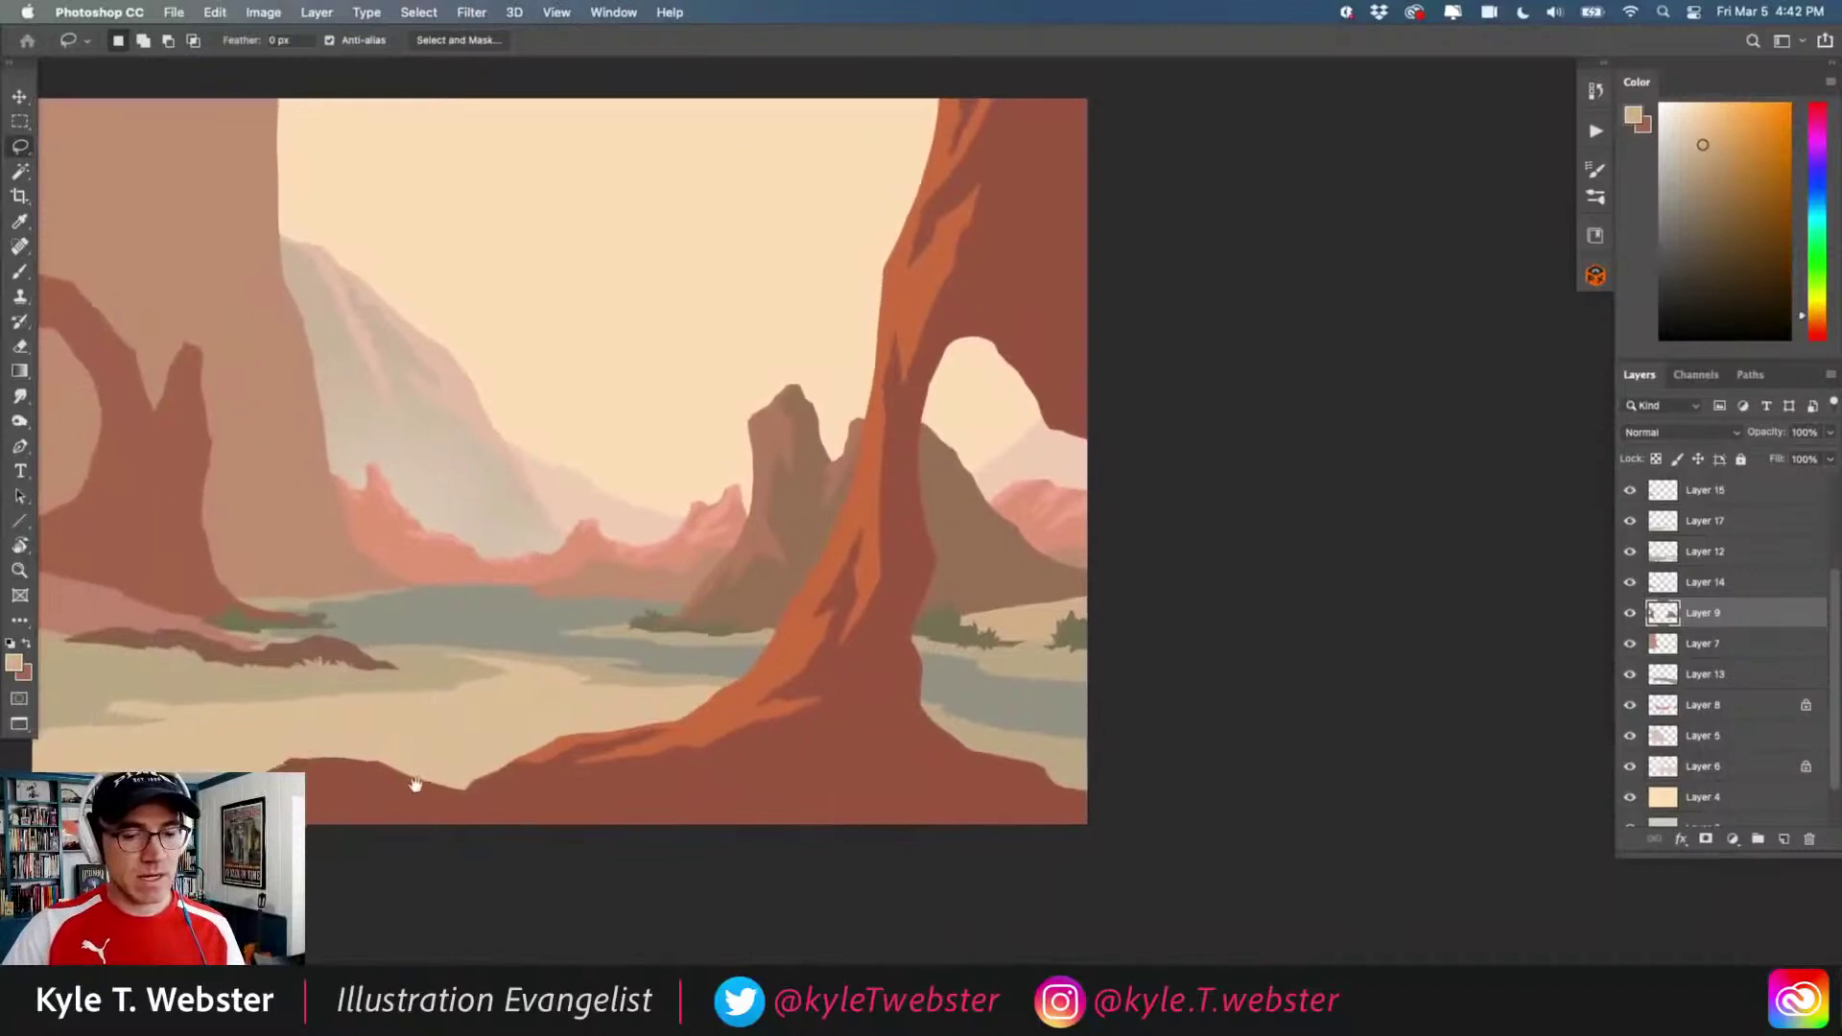
{"action": "key", "text": "b"}
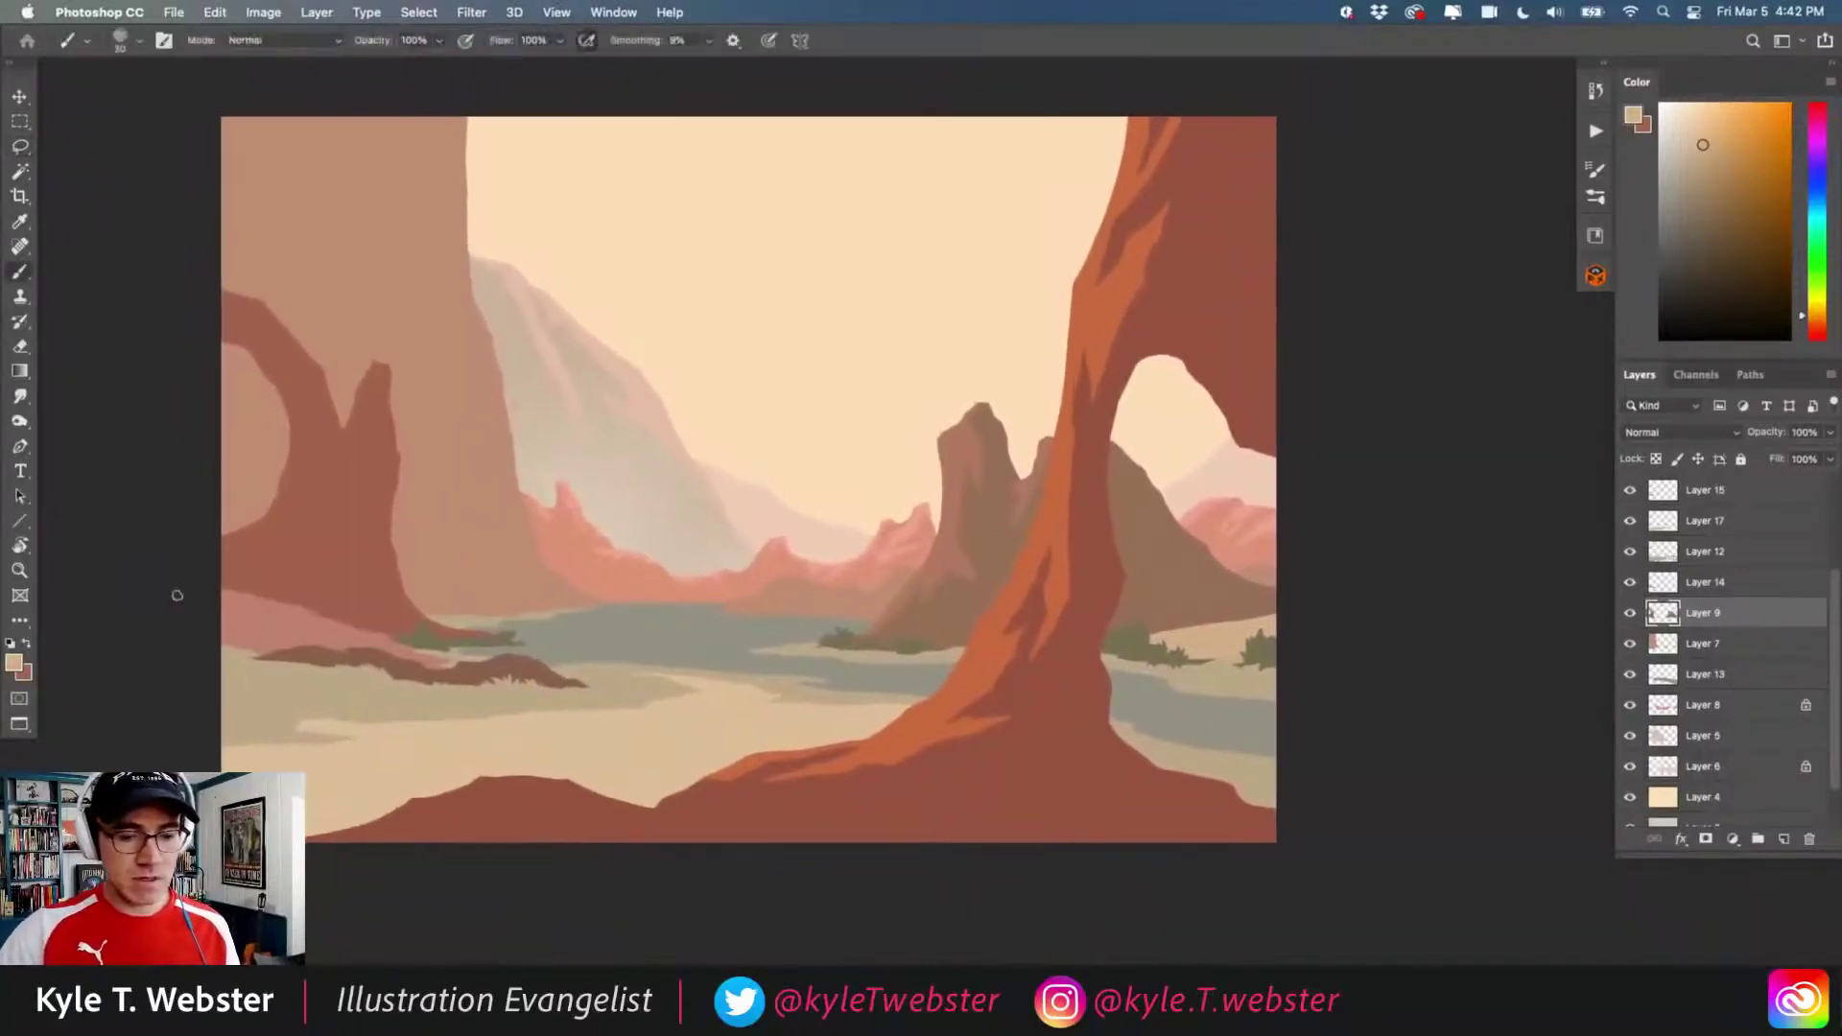
{"action": "left_click", "coordinate": [267, 612], "text": "alt"}
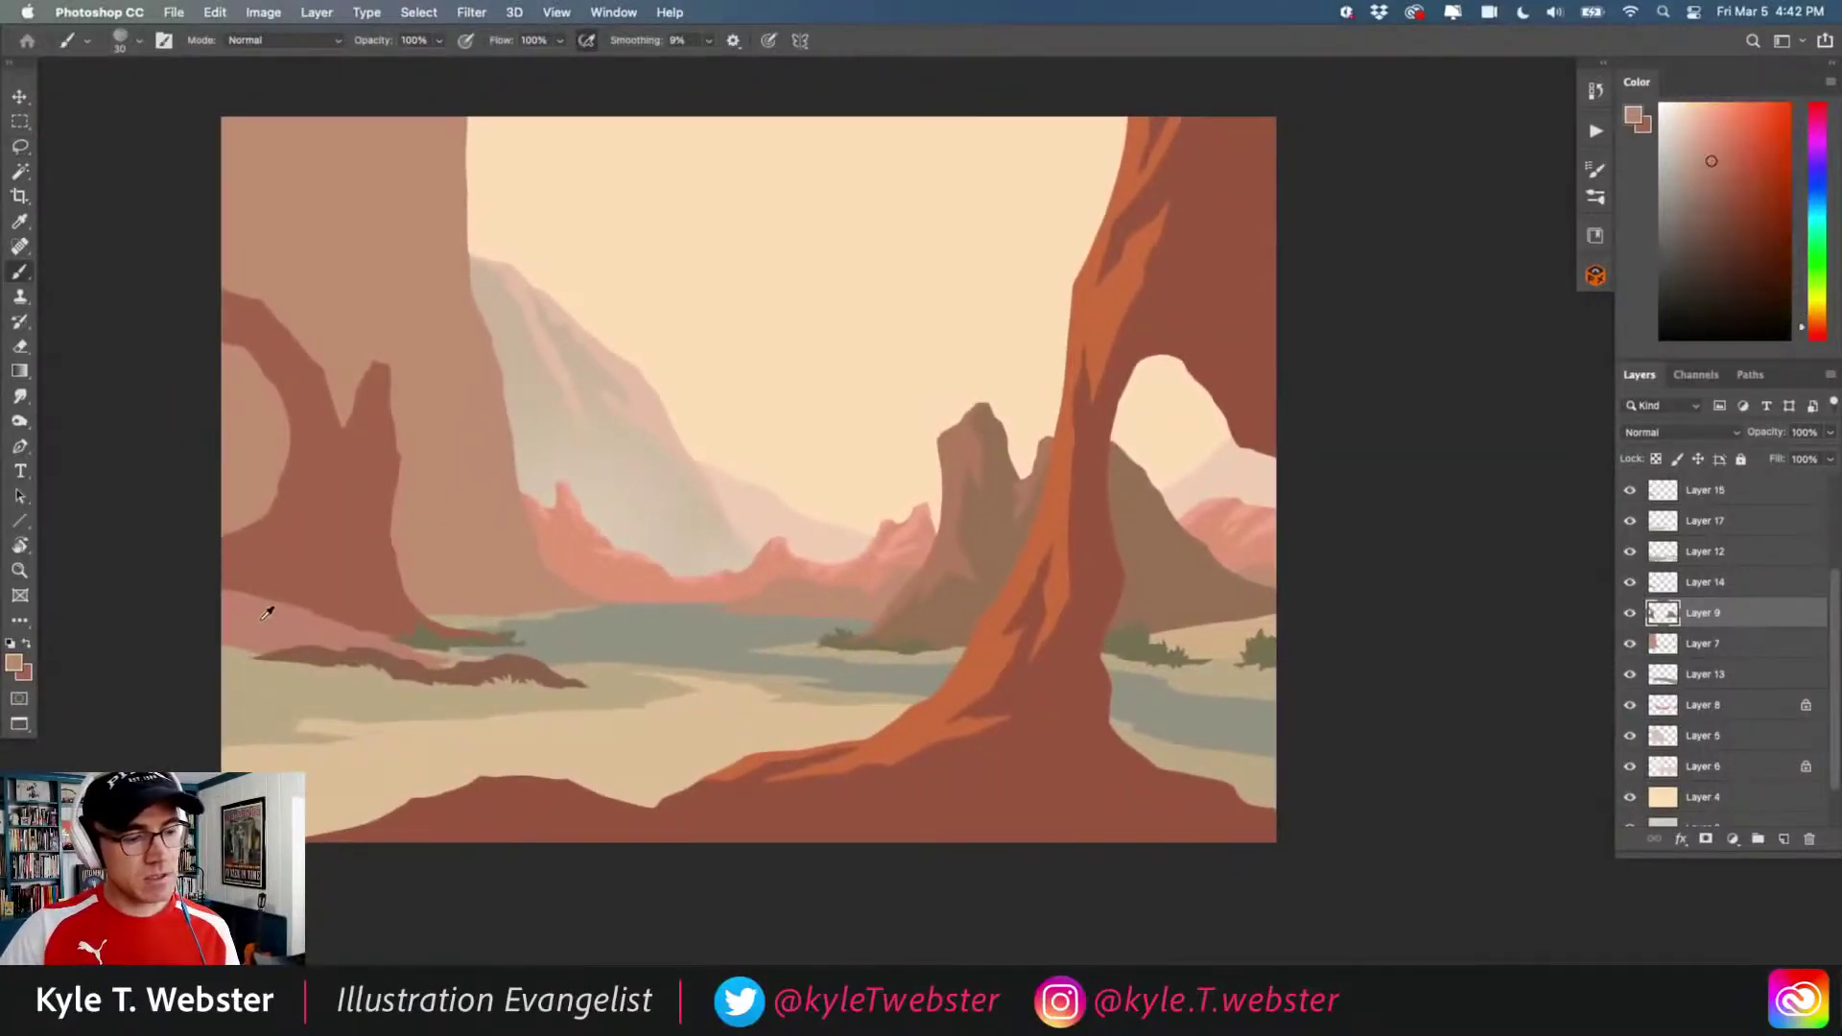
{"action": "scroll", "coordinate": [599, 645], "scroll_direction": "up", "scroll_amount": 5}
{"action": "scroll", "coordinate": [707, 617], "scroll_direction": "right", "scroll_amount": 2}
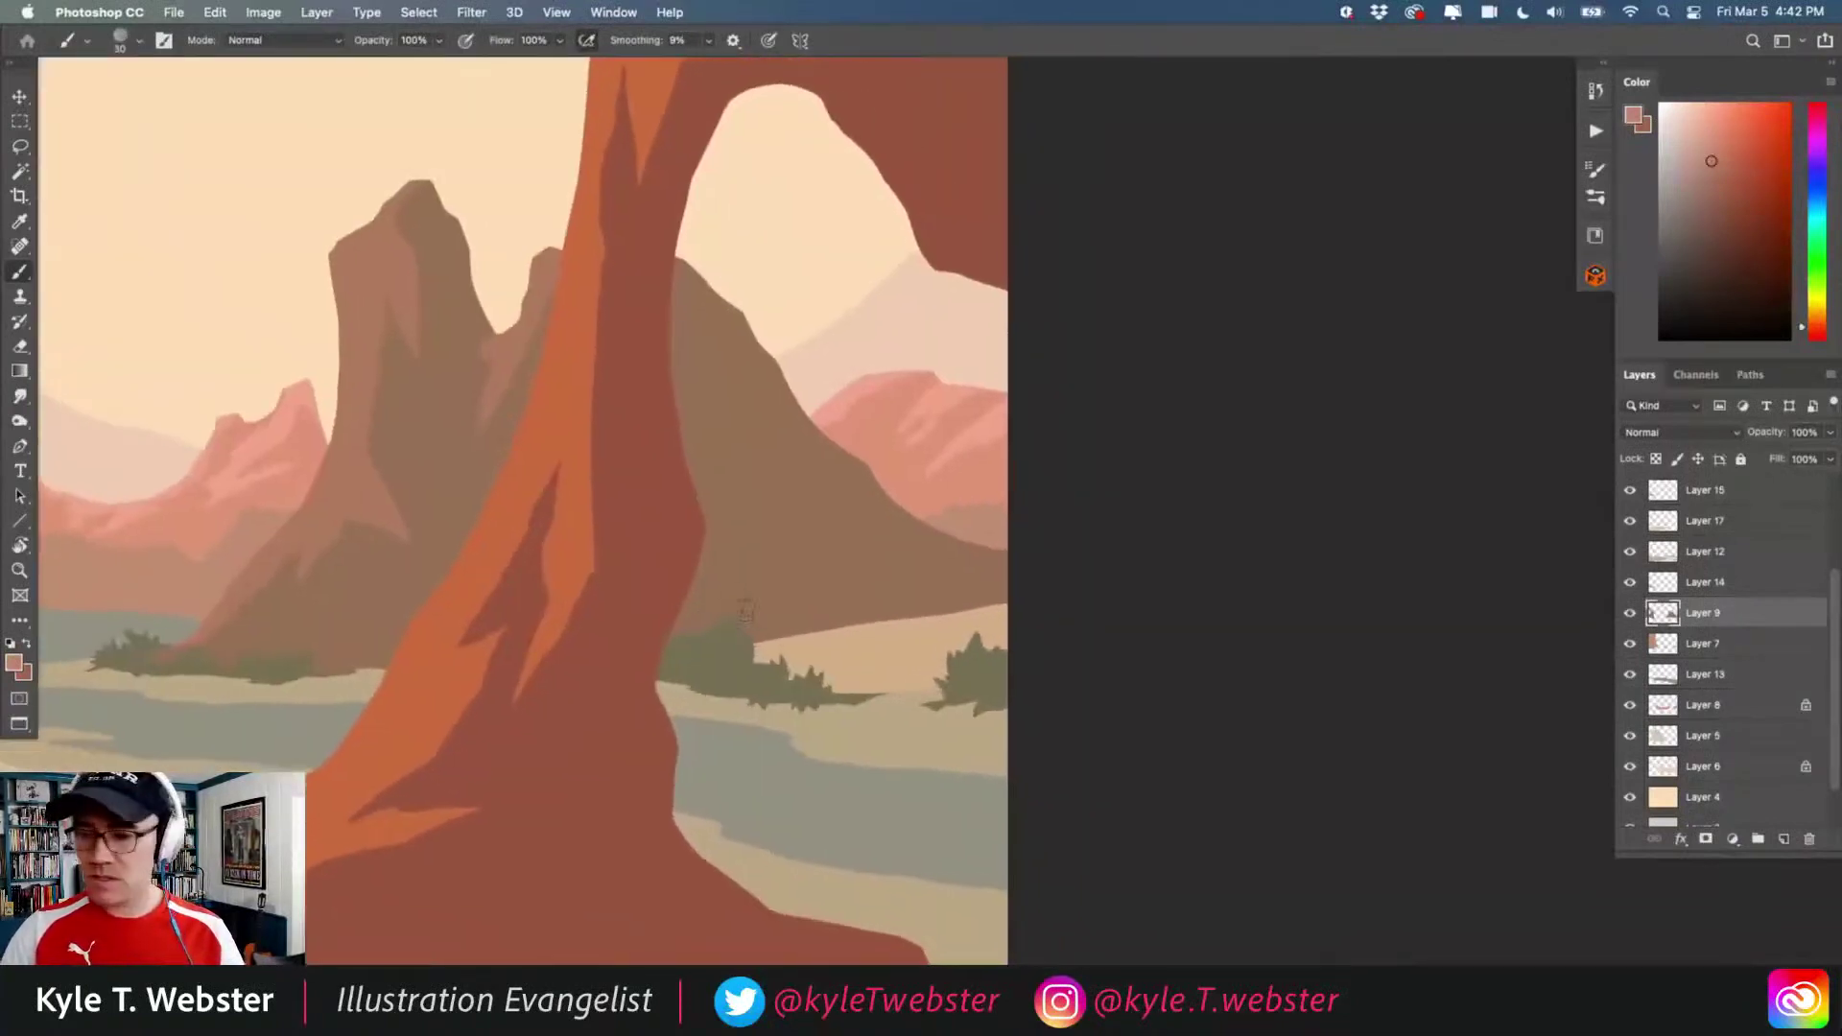
{"action": "key", "text": "l"}
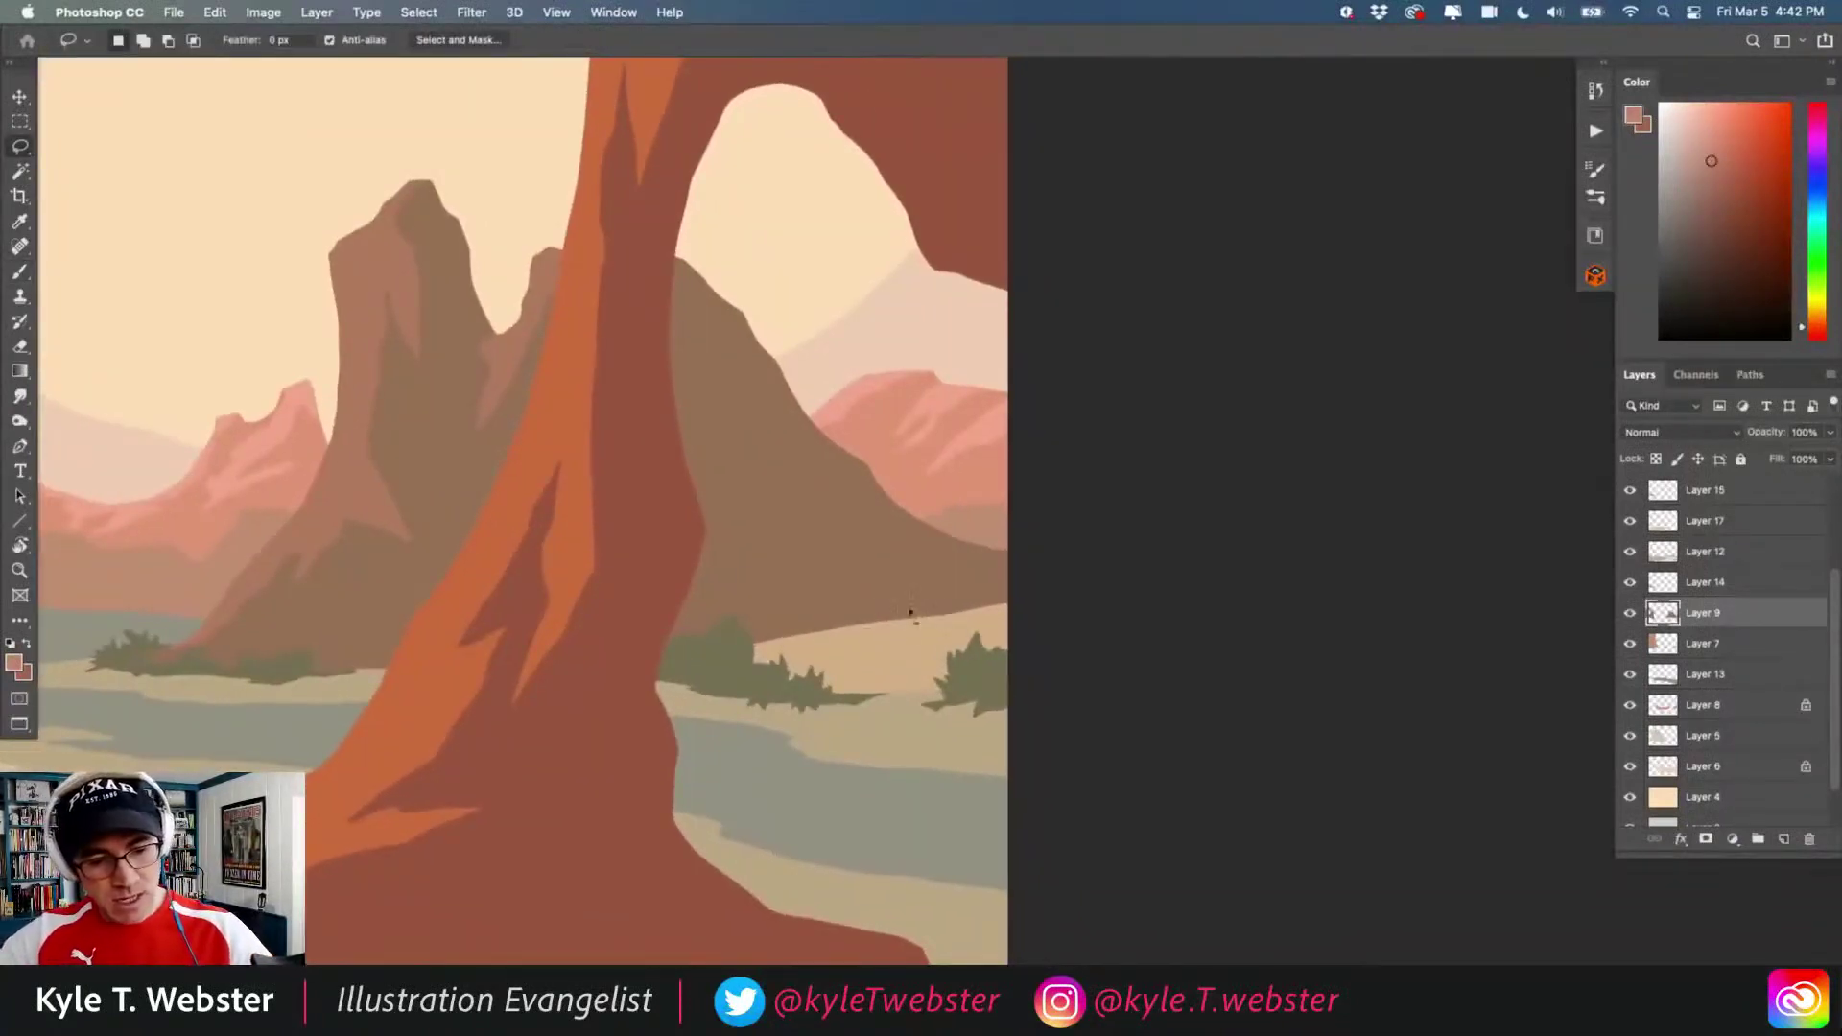
{"action": "mouse_move", "coordinate": [959, 605]}
{"action": "left_mouse_down"}
{"action": "mouse_move", "coordinate": [1027, 601]}
{"action": "mouse_move", "coordinate": [801, 648]}
{"action": "mouse_move", "coordinate": [930, 669]}
{"action": "mouse_move", "coordinate": [1065, 596]}
{"action": "left_mouse_up"}
{"action": "key", "text": "alt+BackSpace"}
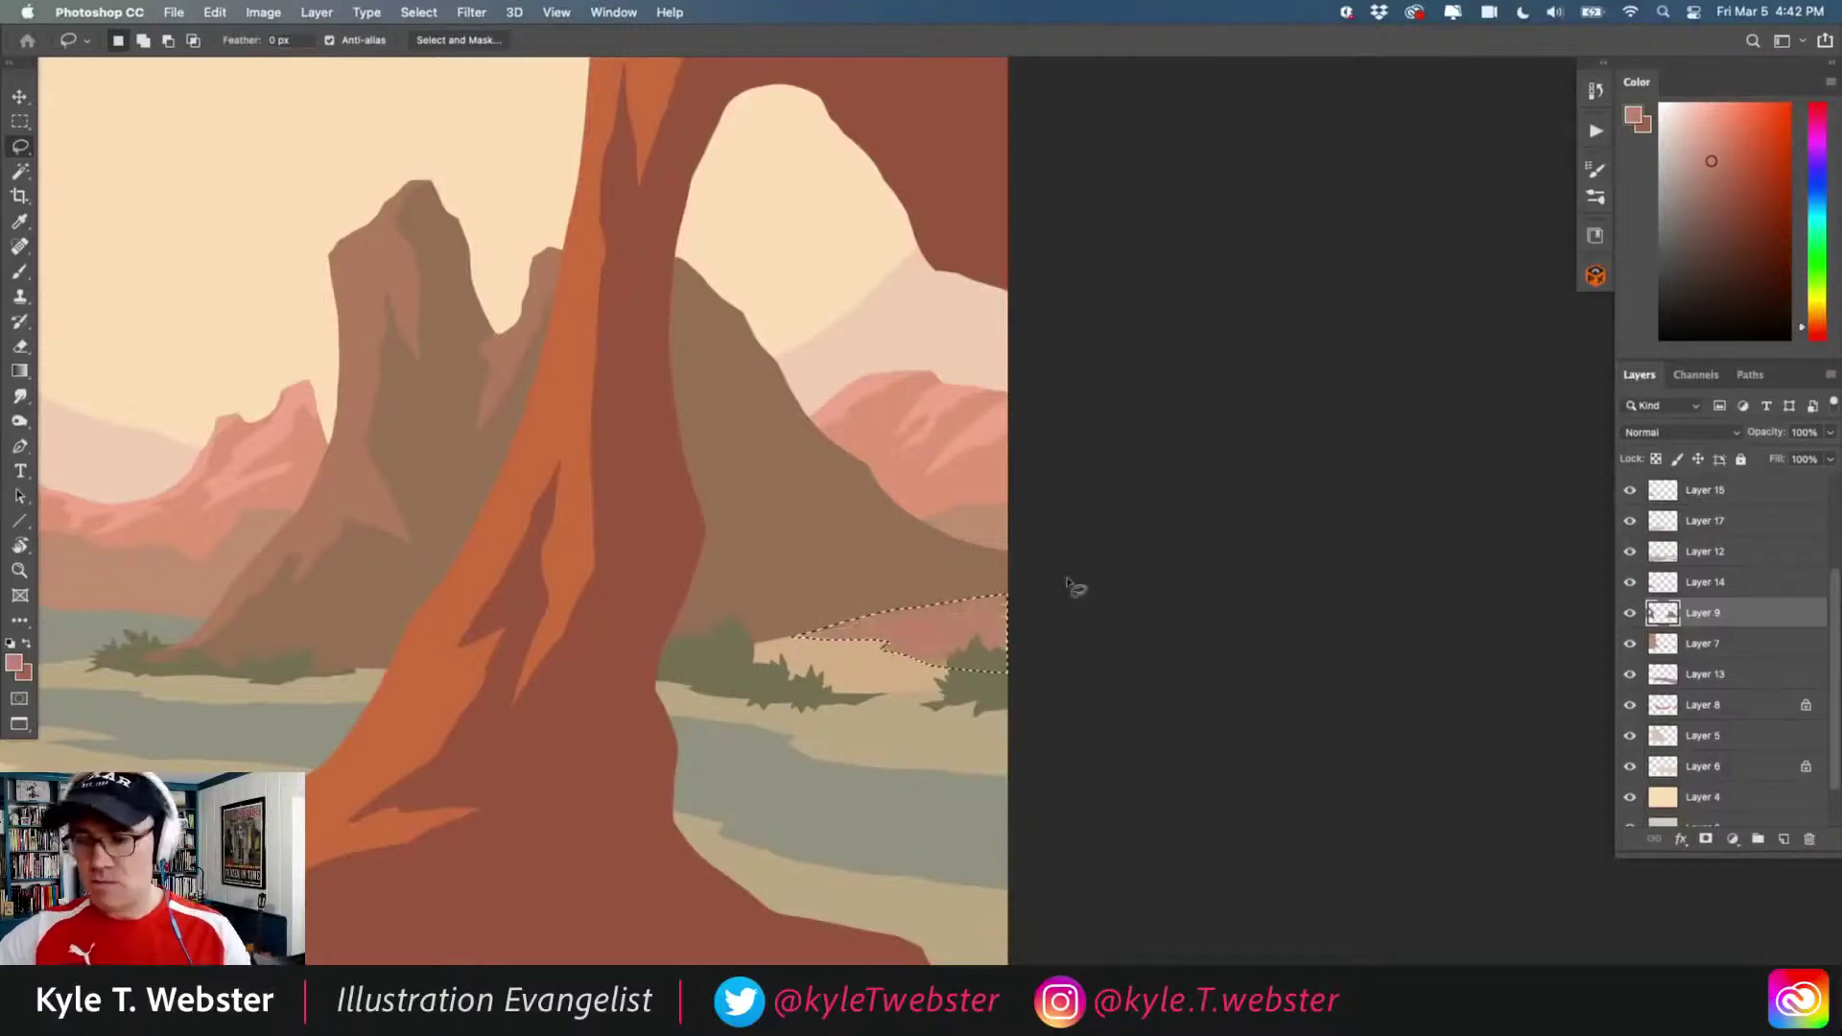
{"action": "key", "text": "super+d"}
{"action": "left_click", "coordinate": [464, 844], "text": "alt+super"}
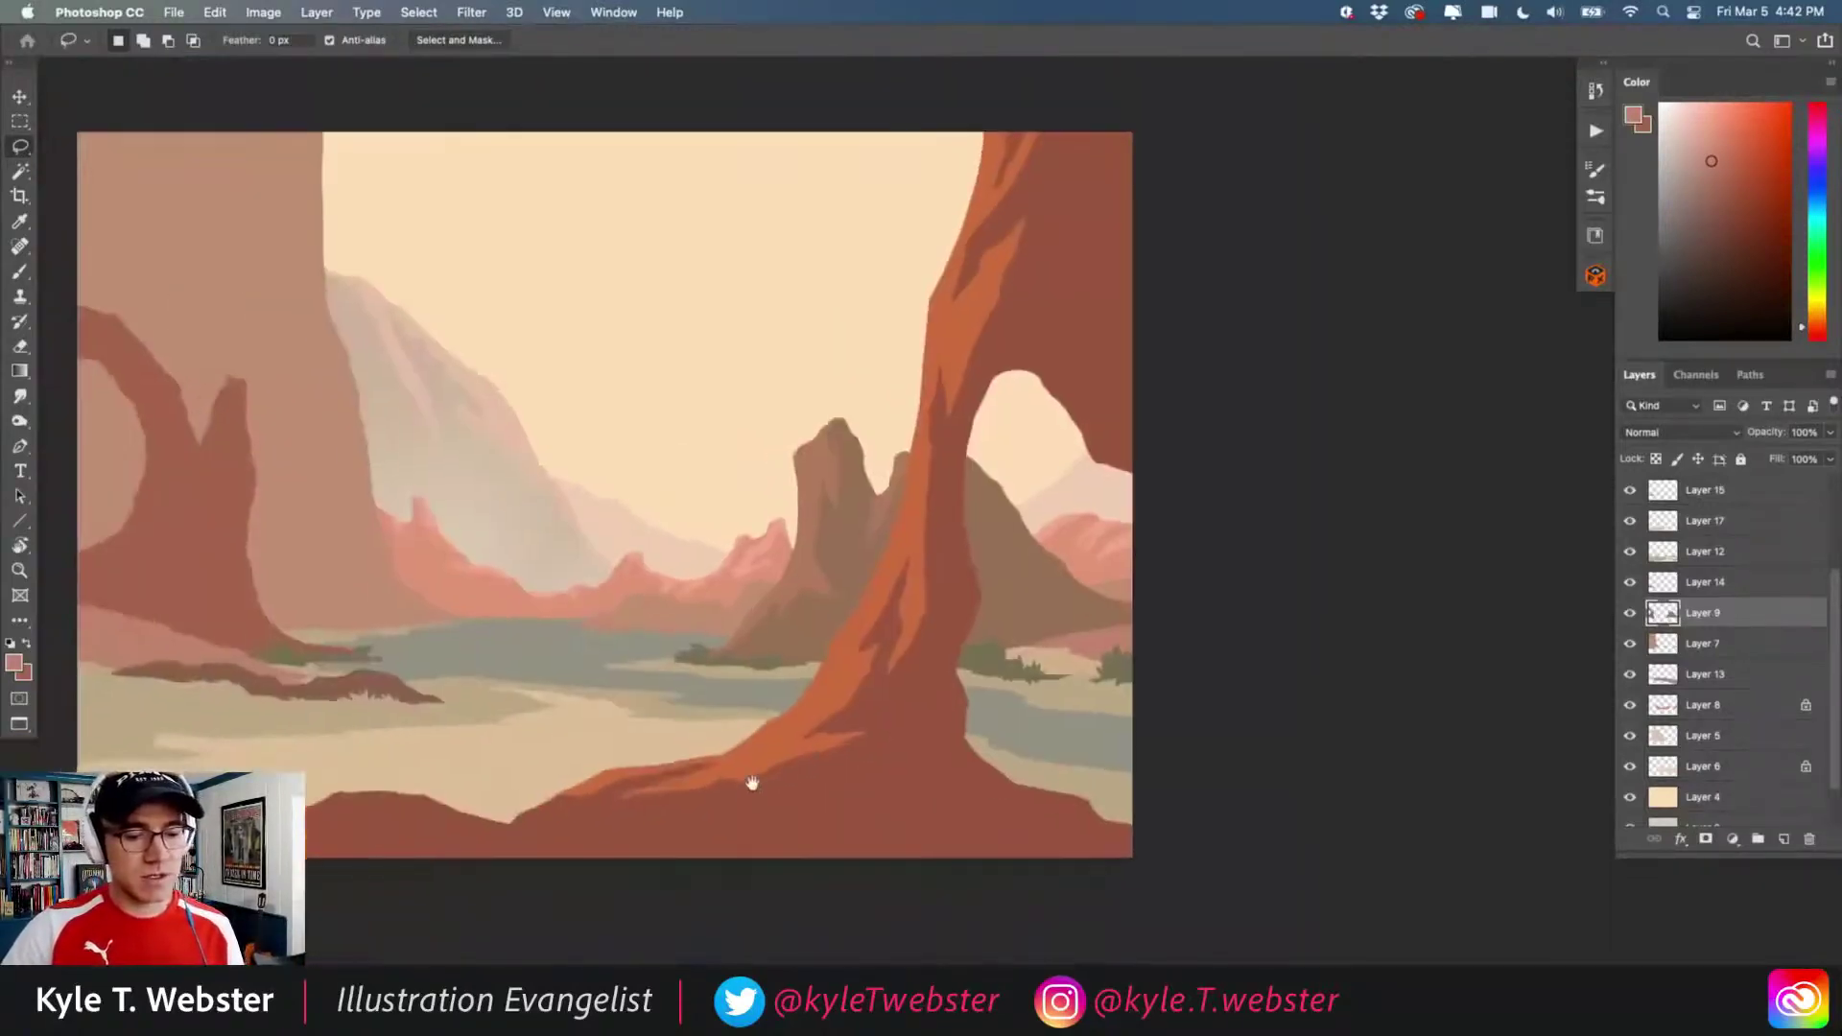
{"action": "scroll", "coordinate": [481, 687], "scroll_direction": "left", "scroll_amount": 5}
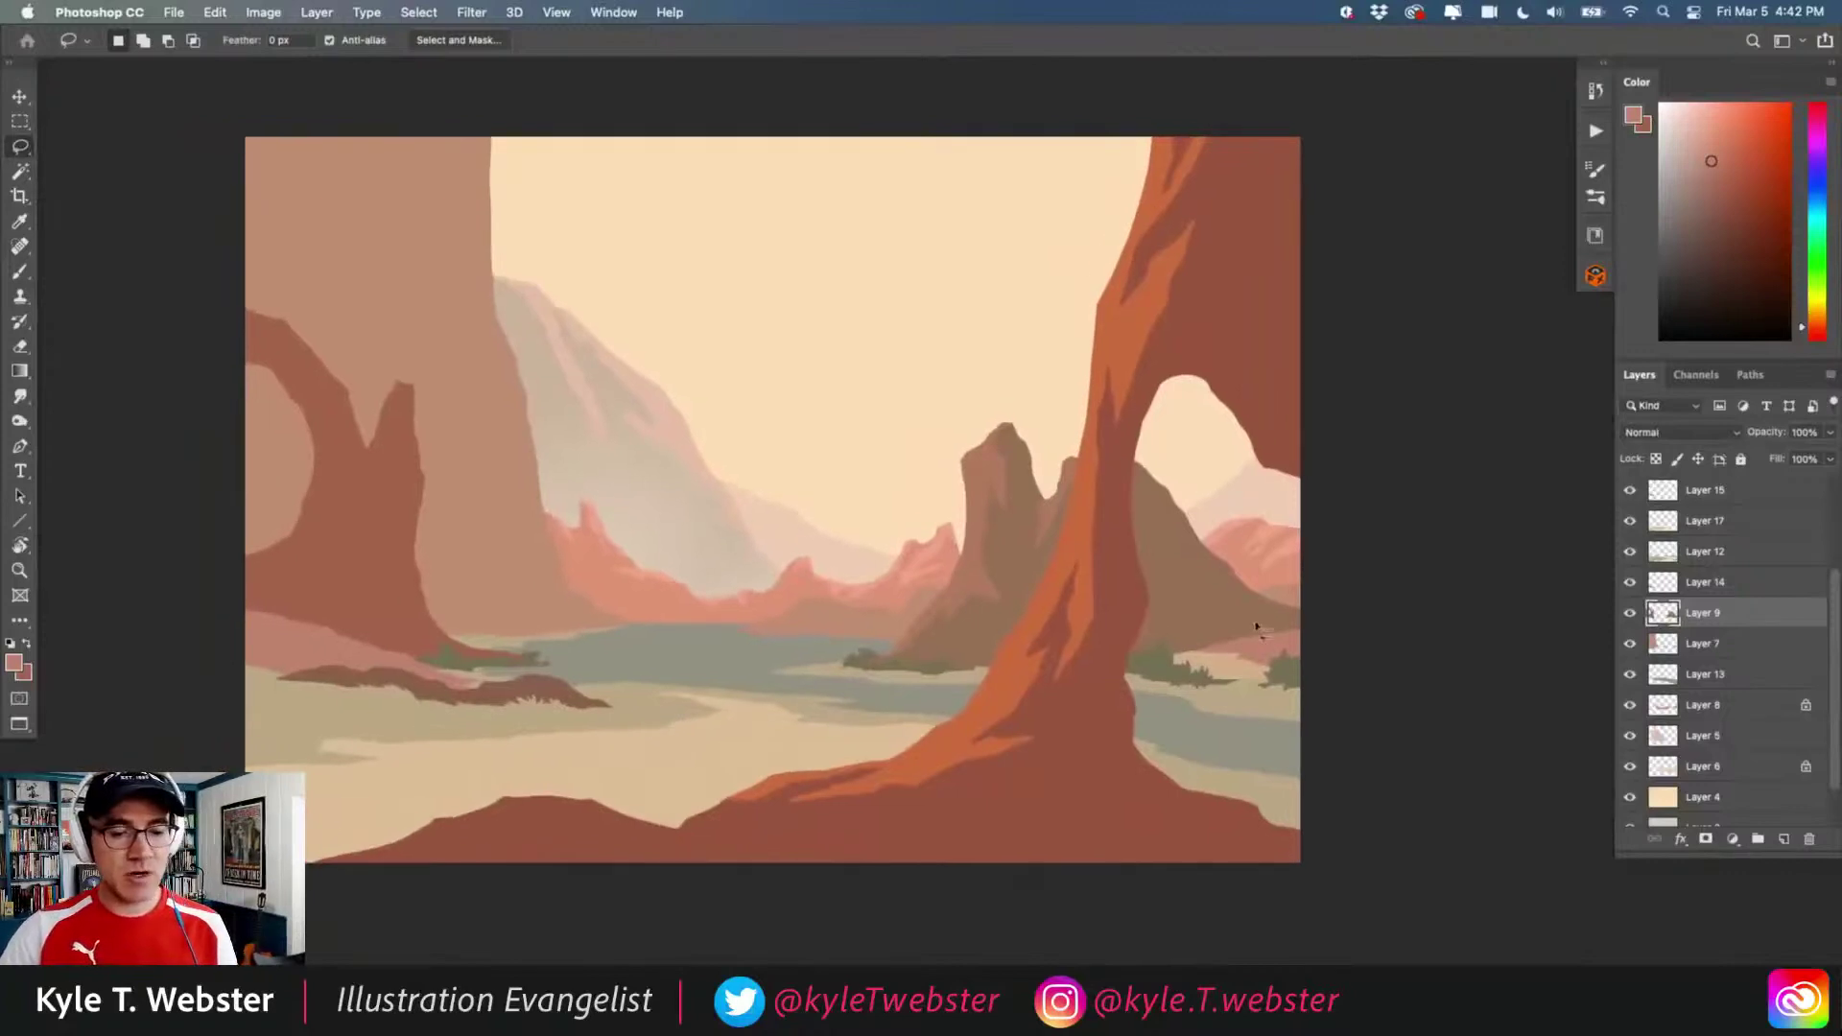
{"action": "scroll", "coordinate": [333, 633], "scroll_direction": "right", "scroll_amount": 3}
{"action": "scroll", "coordinate": [333, 634], "scroll_direction": "up", "scroll_amount": 2}
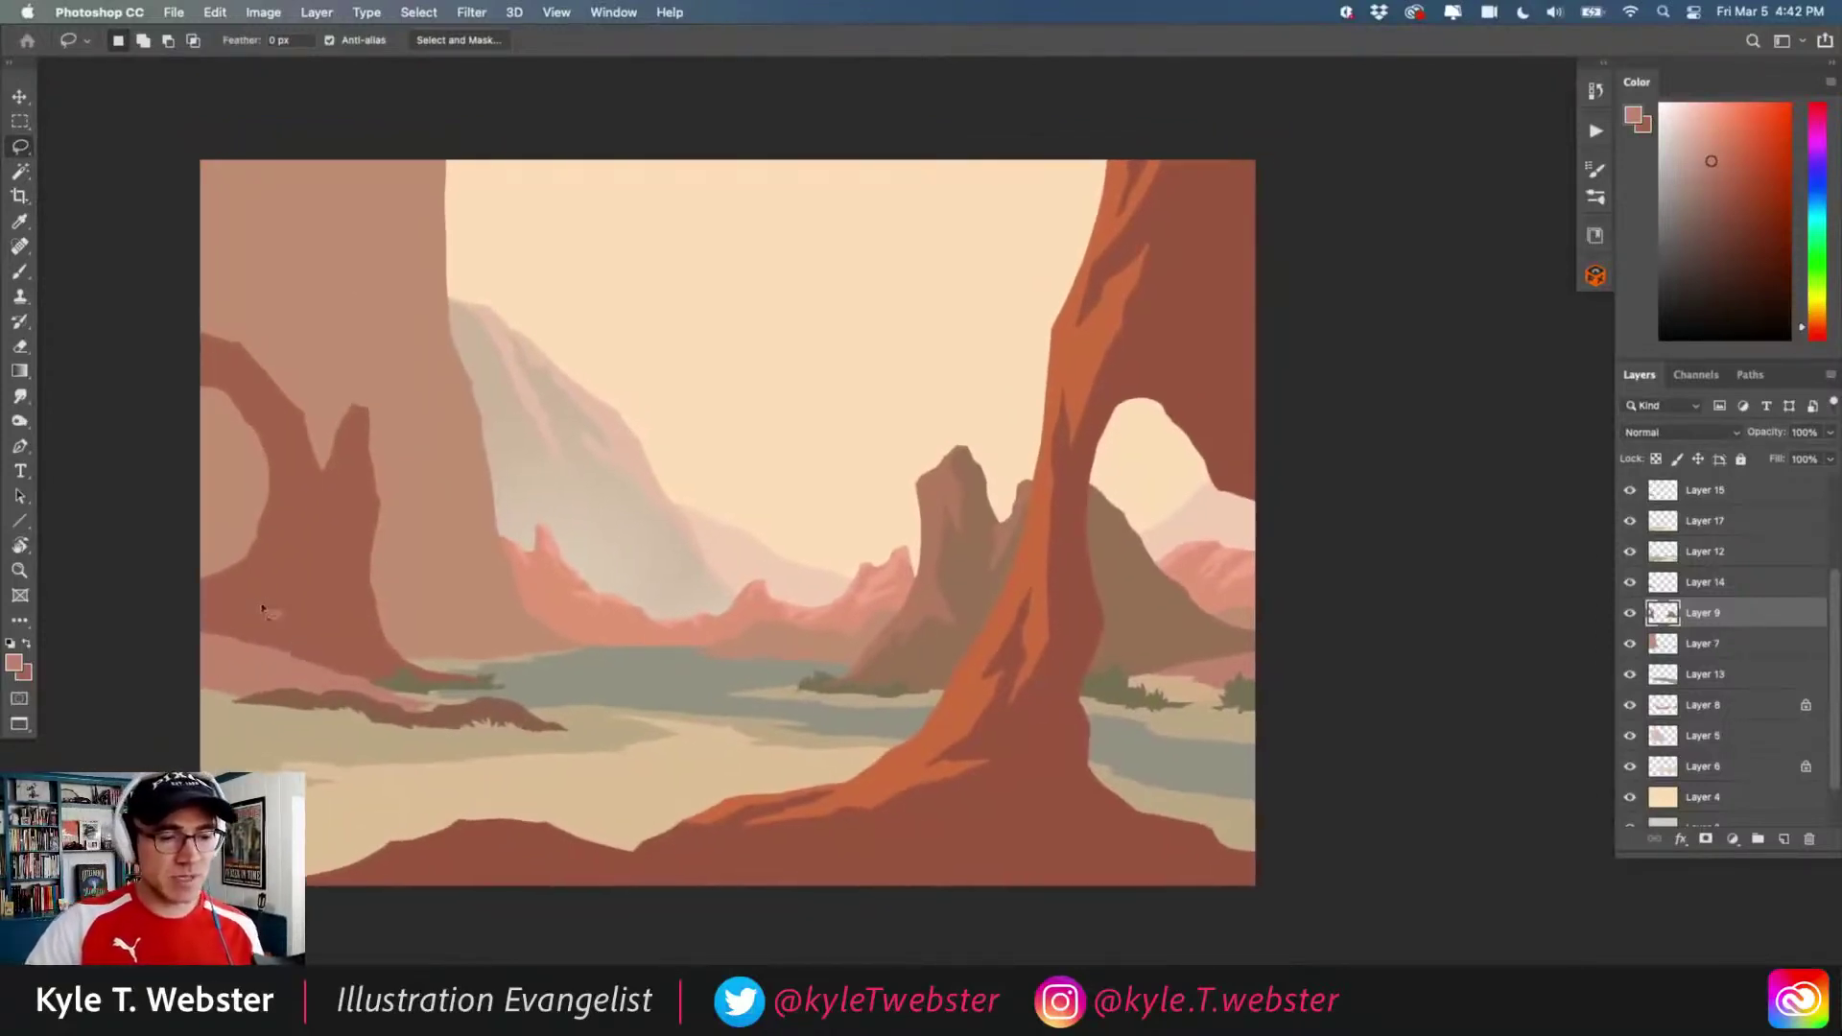
- Sample the orange of the large arch's lit side, shift it to a lighter, softer tone, and lock Layer 9's transparent pixels
{"action": "key", "text": "b"}
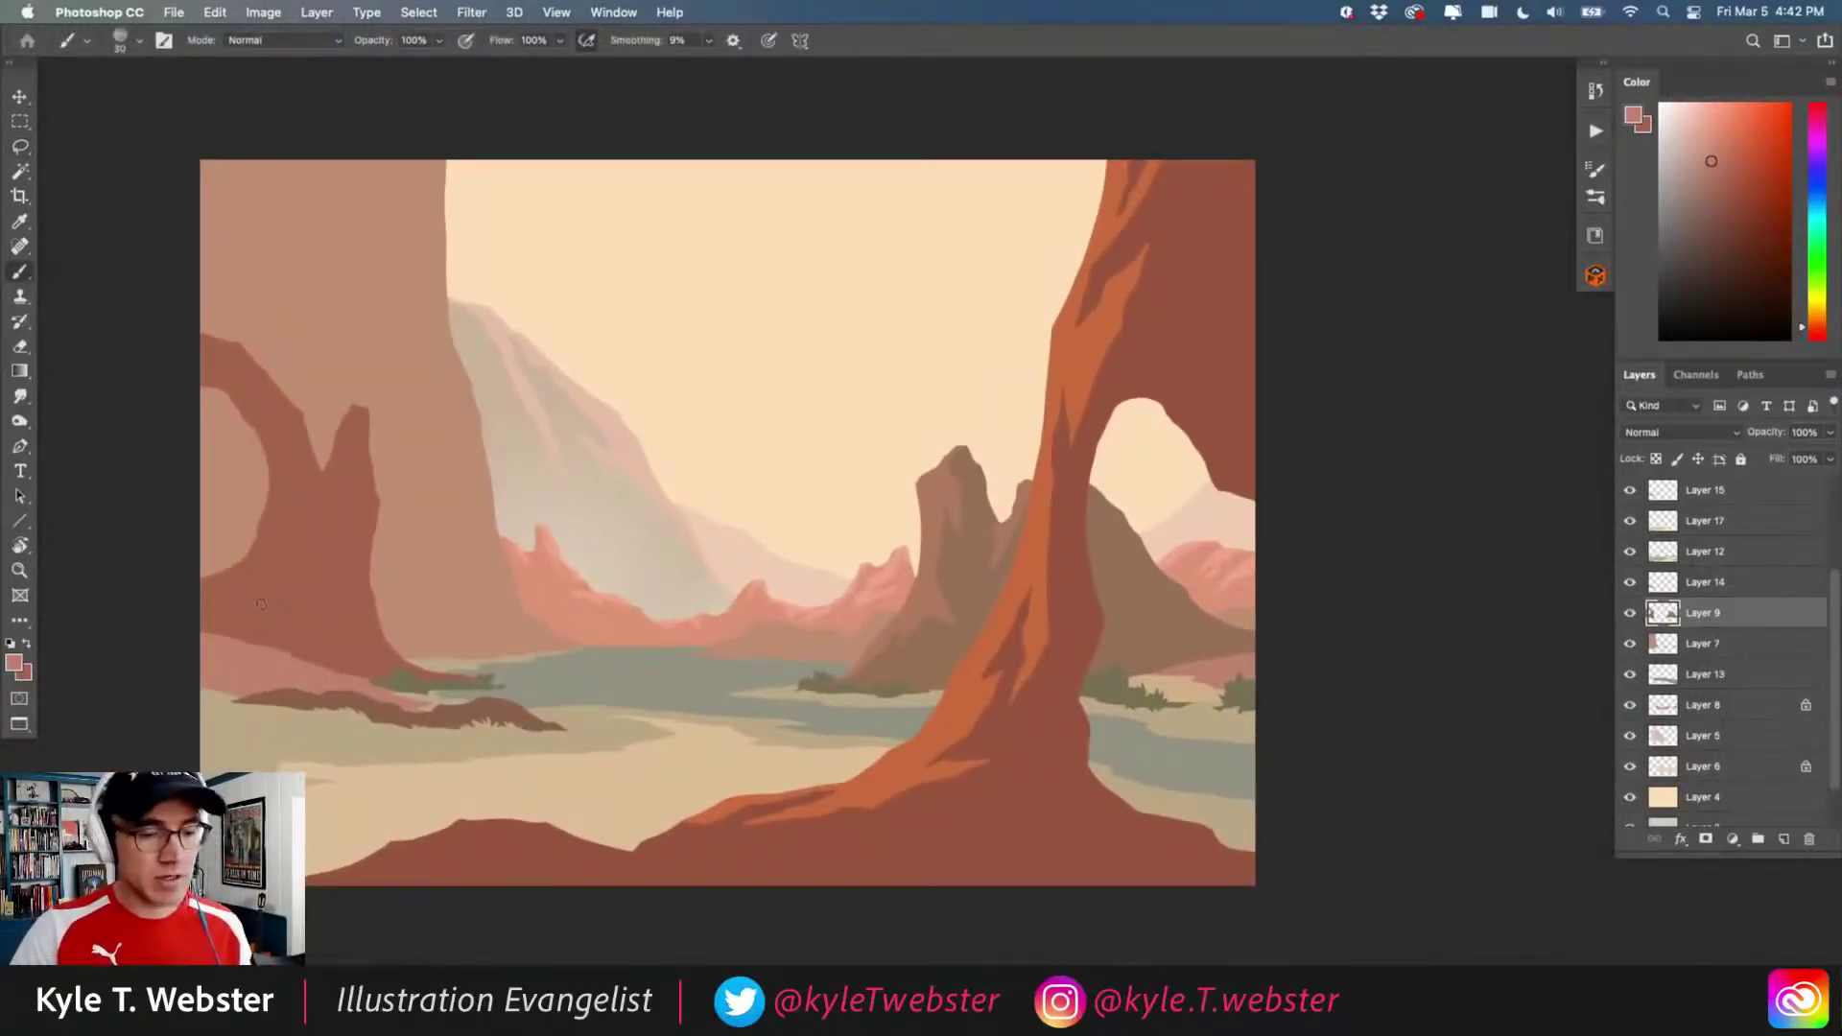
{"action": "scroll", "coordinate": [302, 561], "scroll_direction": "up", "scroll_amount": 2}
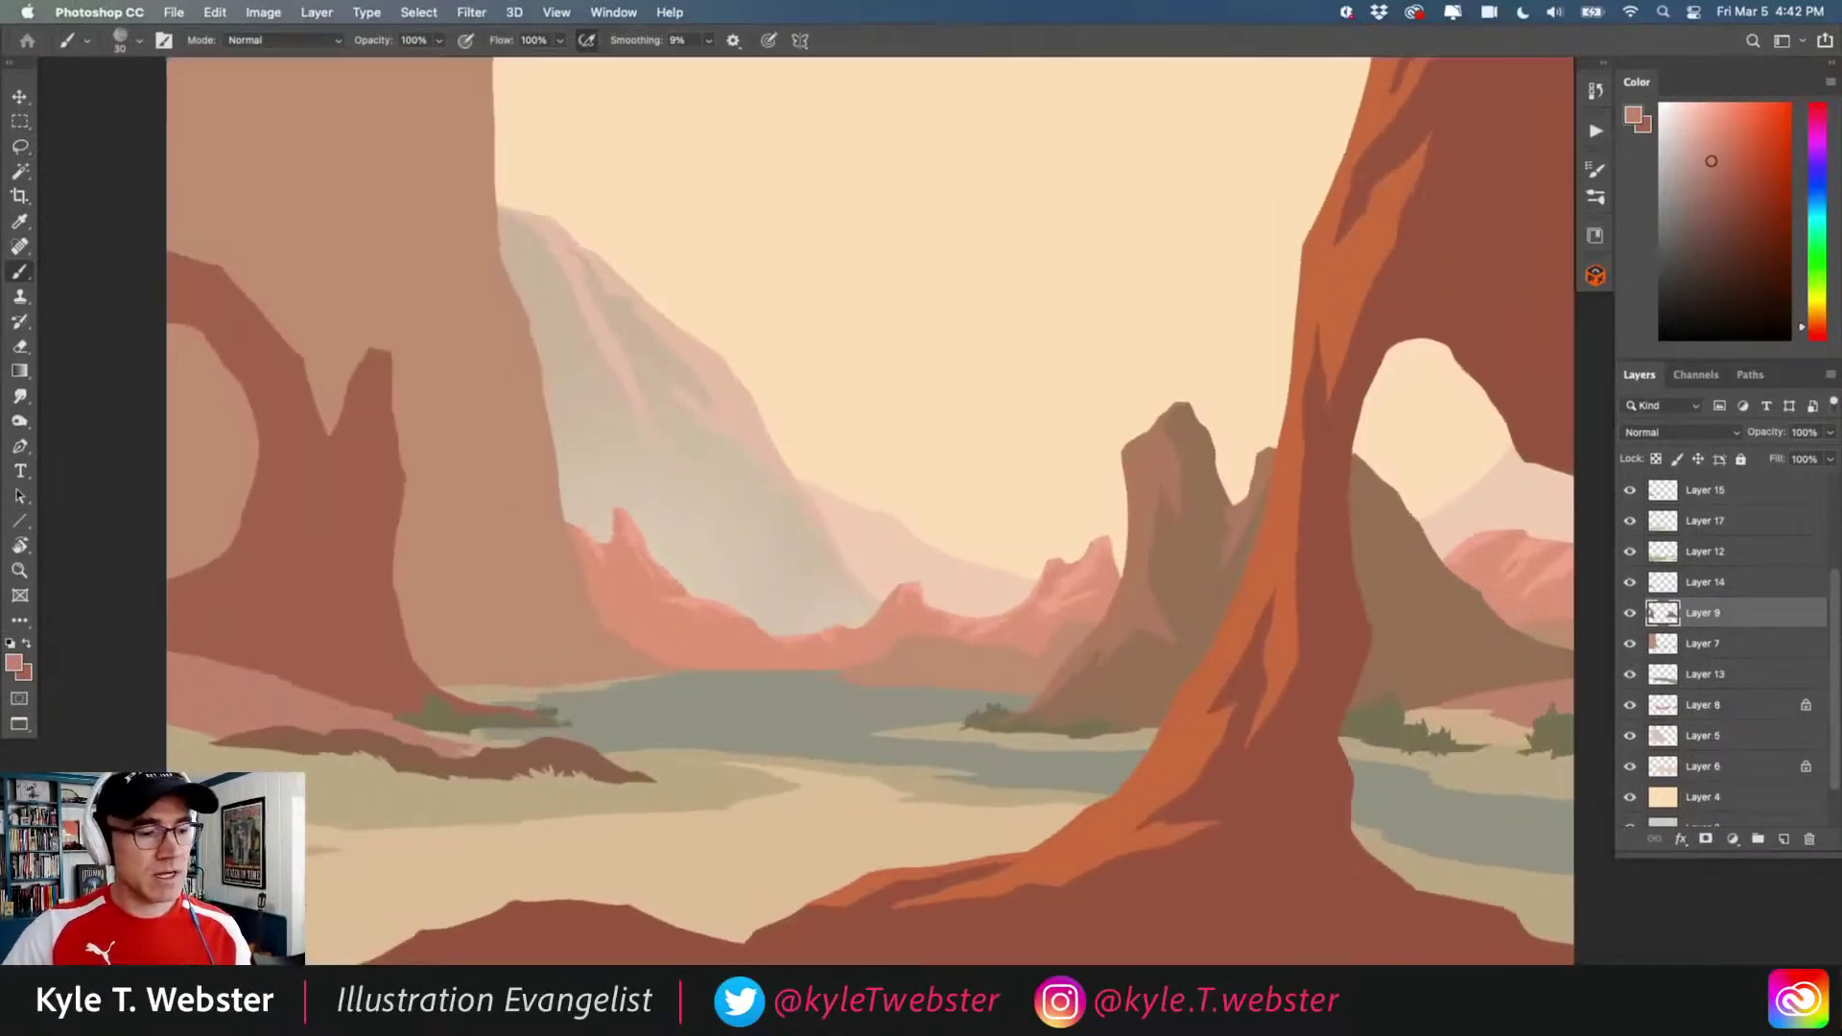
{"action": "left_click", "coordinate": [381, 478], "text": "alt"}
{"action": "left_click", "coordinate": [1293, 495], "text": "alt"}
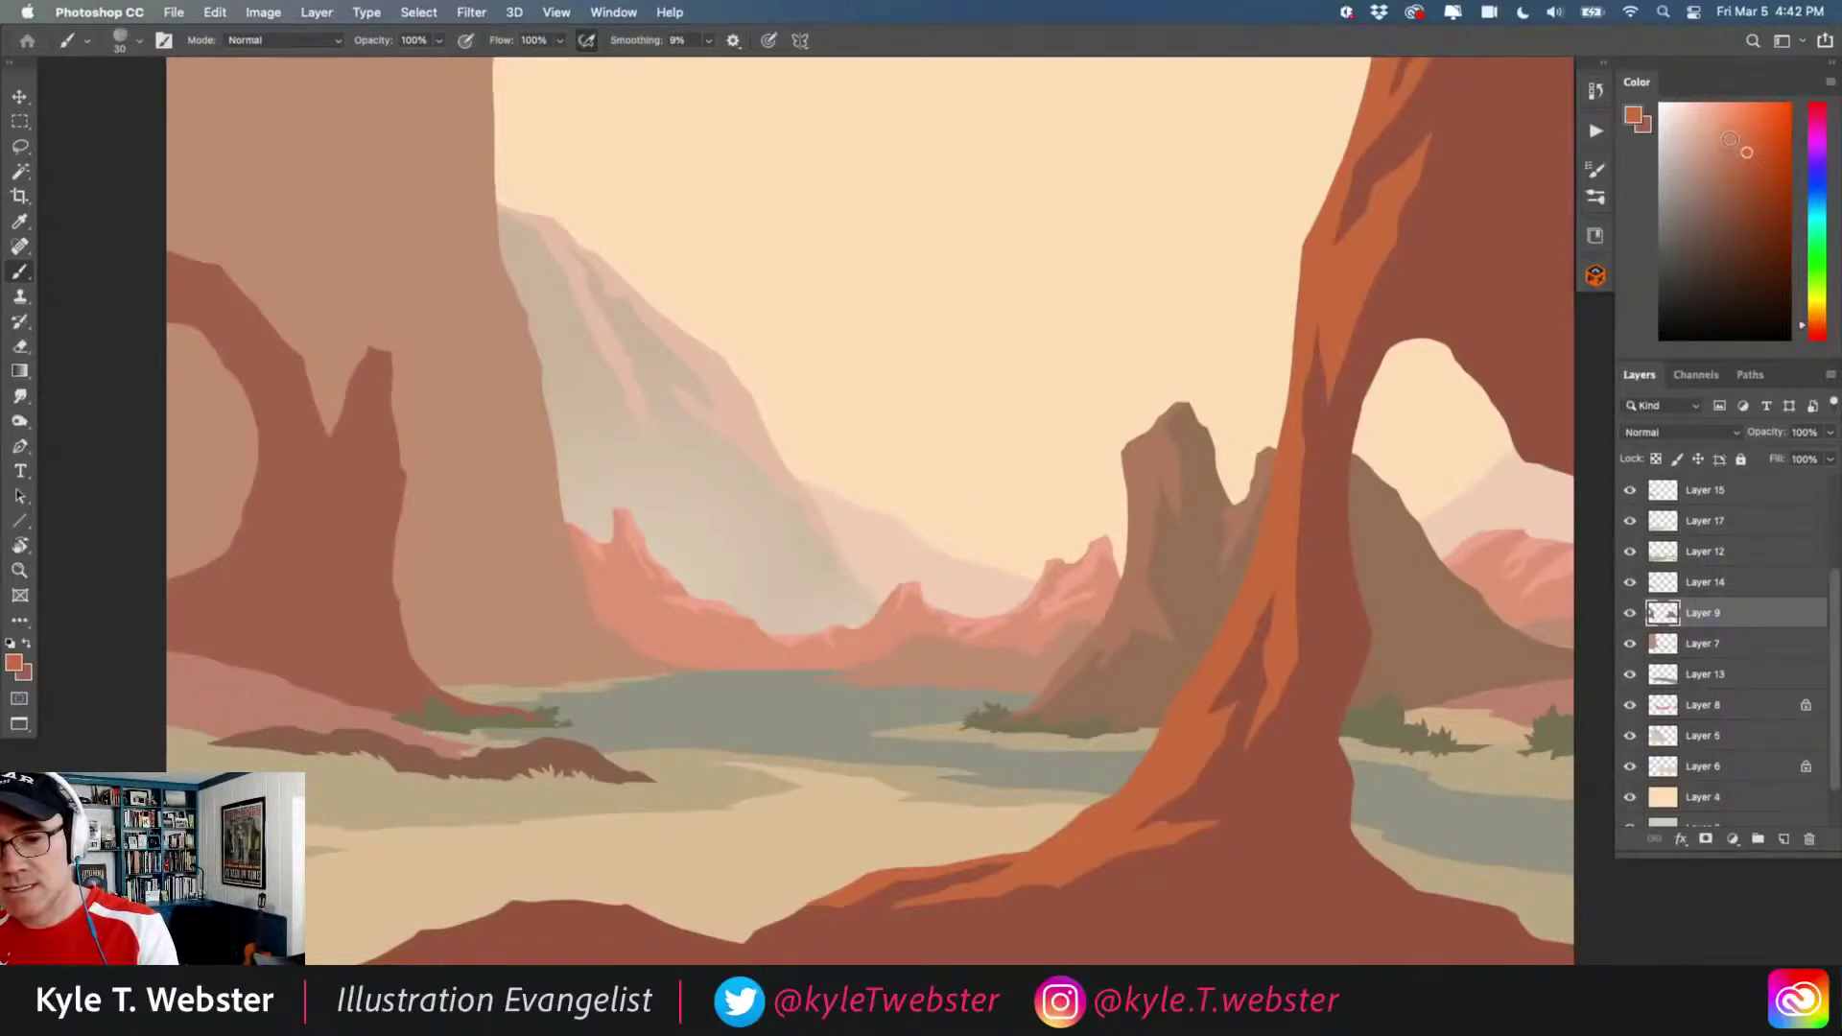
{"action": "left_click", "coordinate": [1727, 140]}
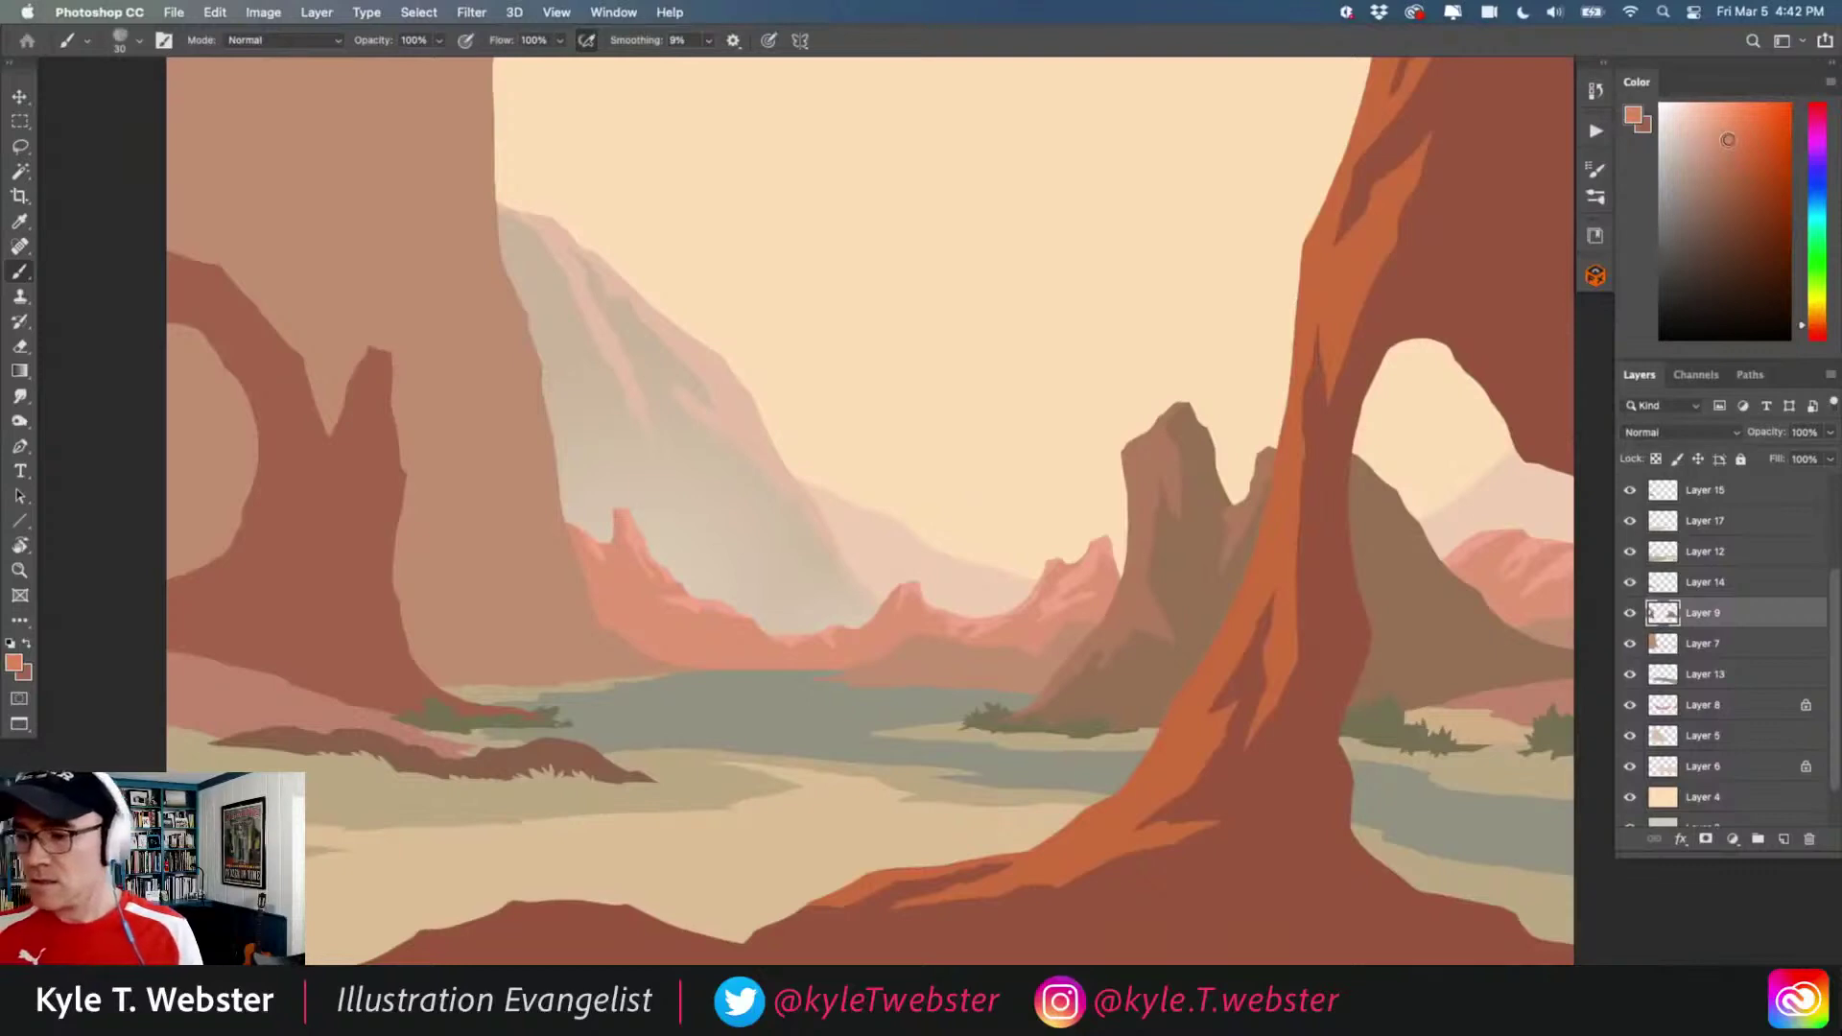
{"action": "key", "text": "l"}
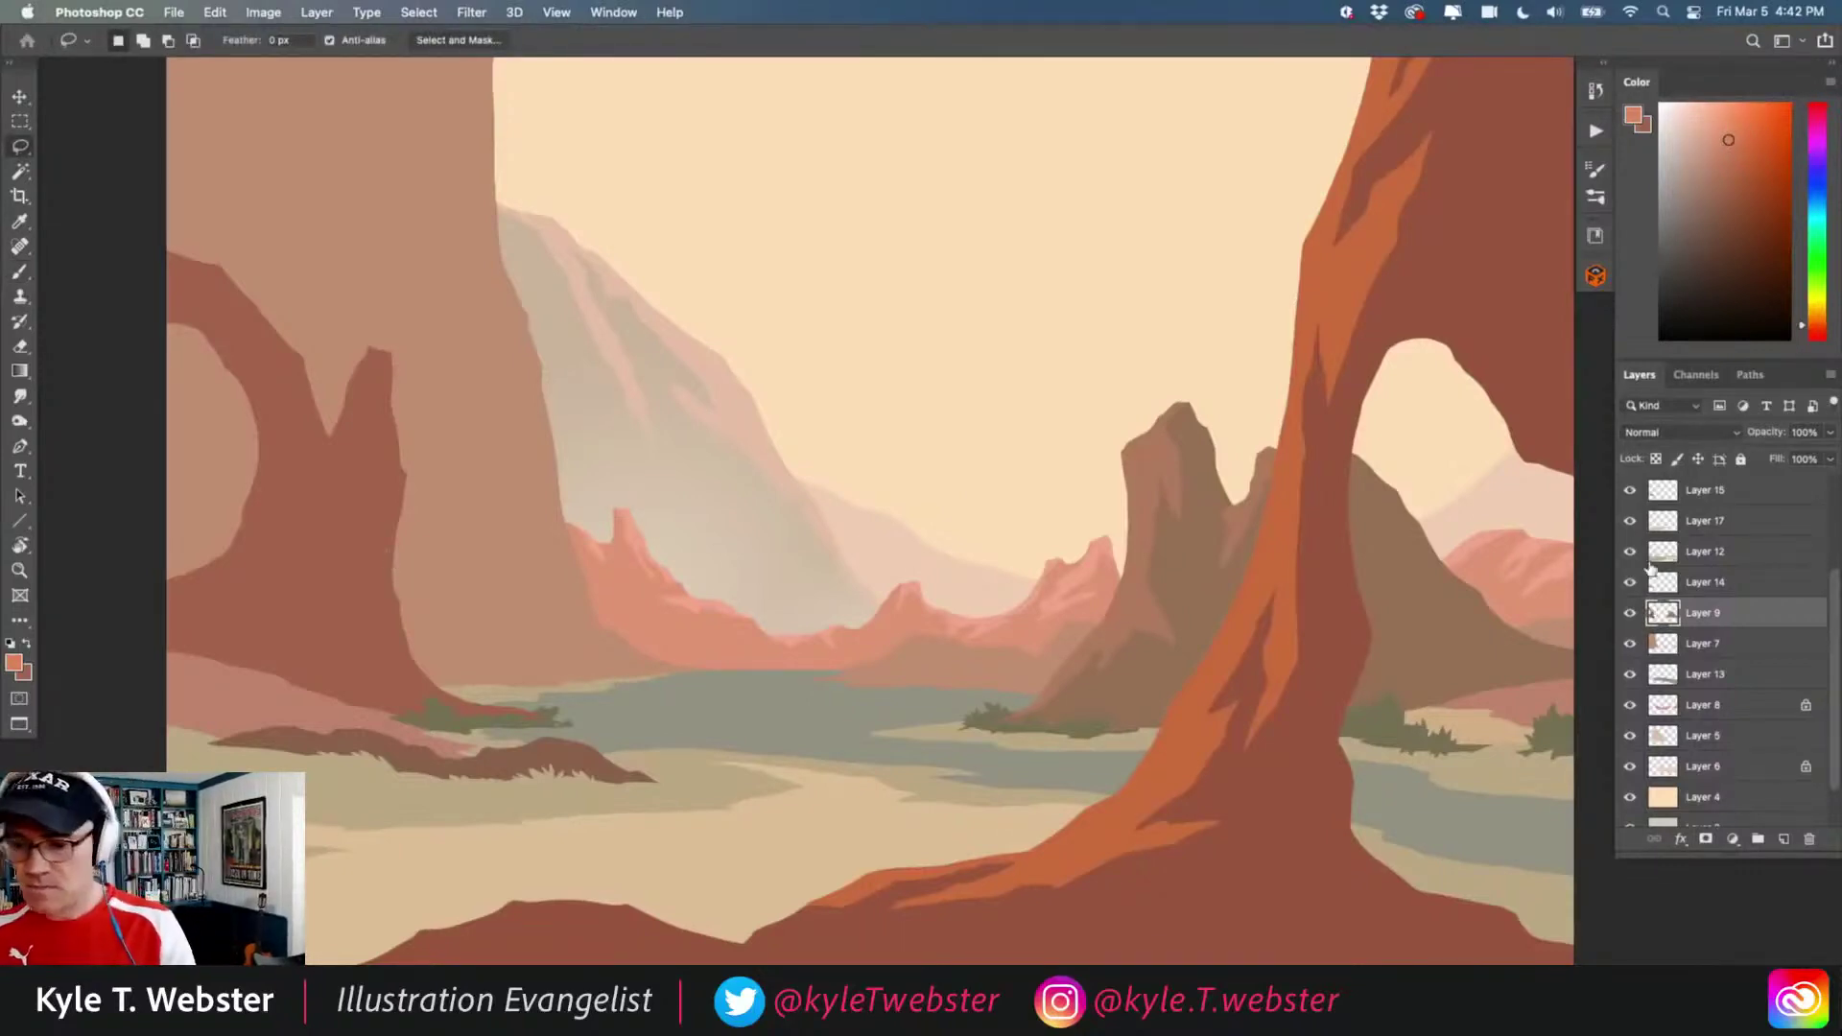
{"action": "key", "text": "slash"}
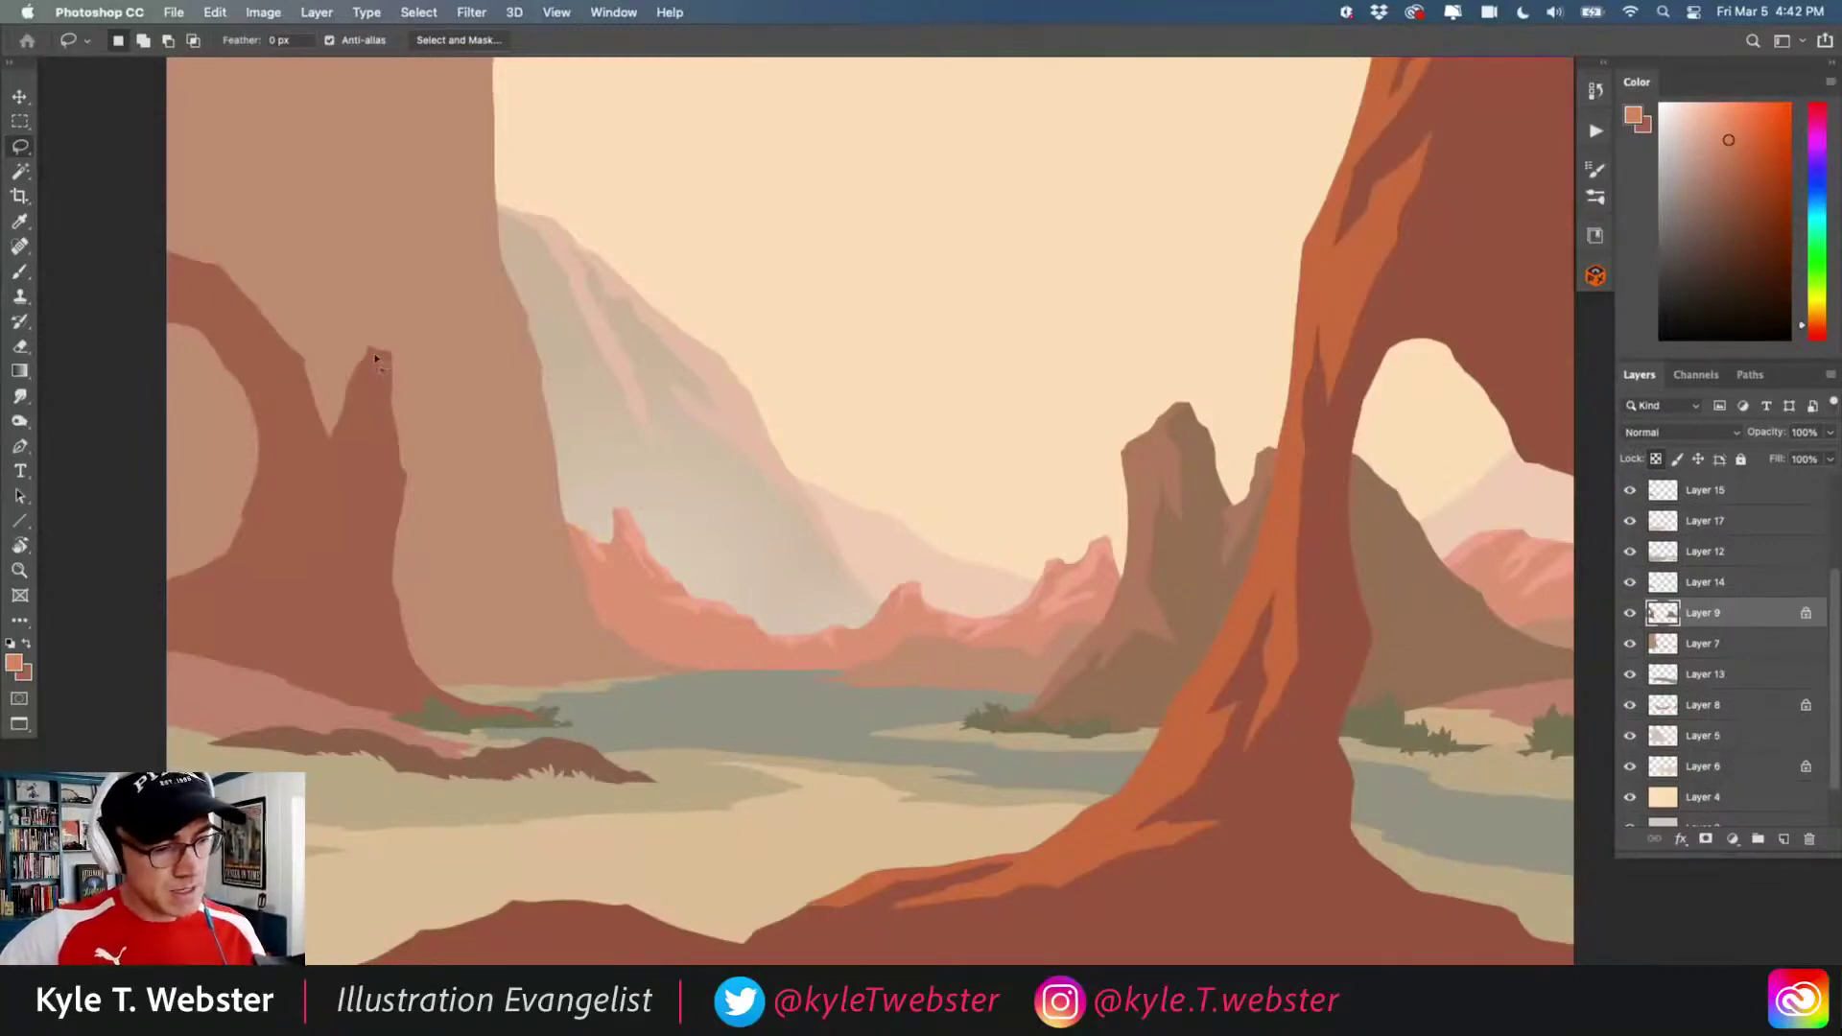
- Show the sketch on Layer 1, move that layer above Layer 3, and set its opacity to 70%
{"action": "scroll", "coordinate": [1803, 605], "scroll_direction": "up", "scroll_amount": 5}
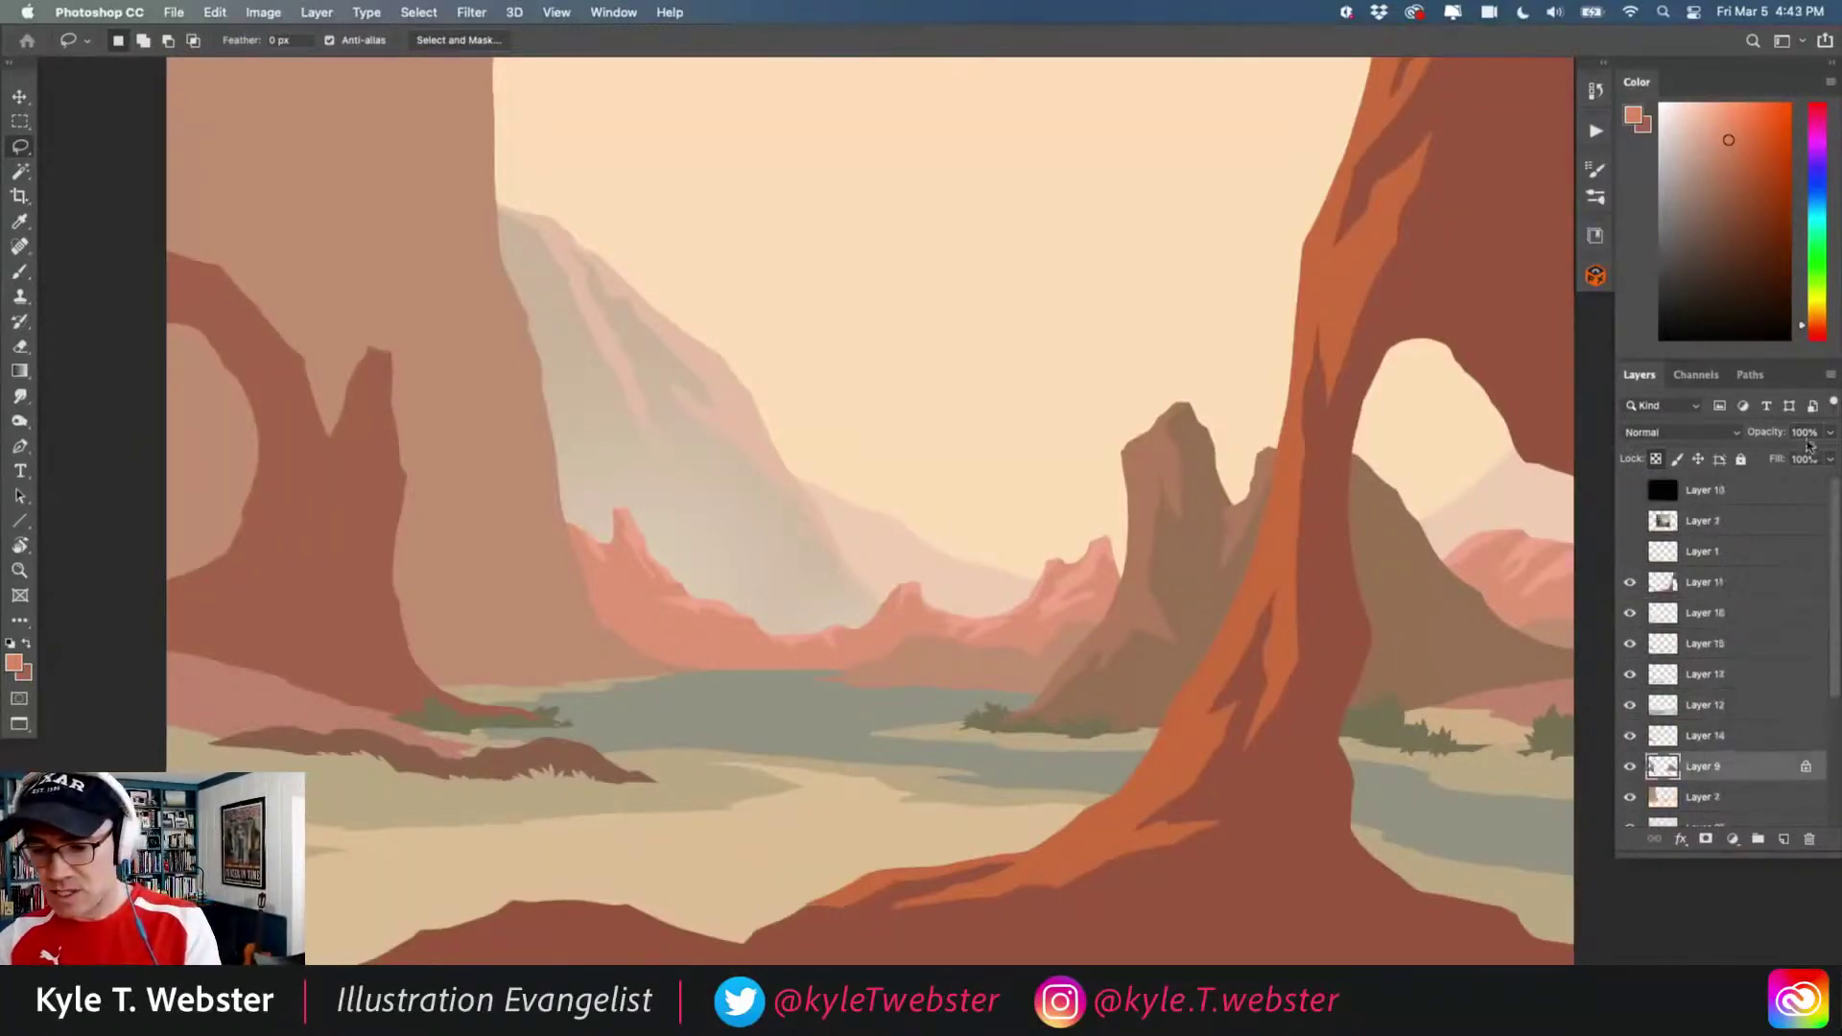
{"action": "left_click", "coordinate": [1629, 552]}
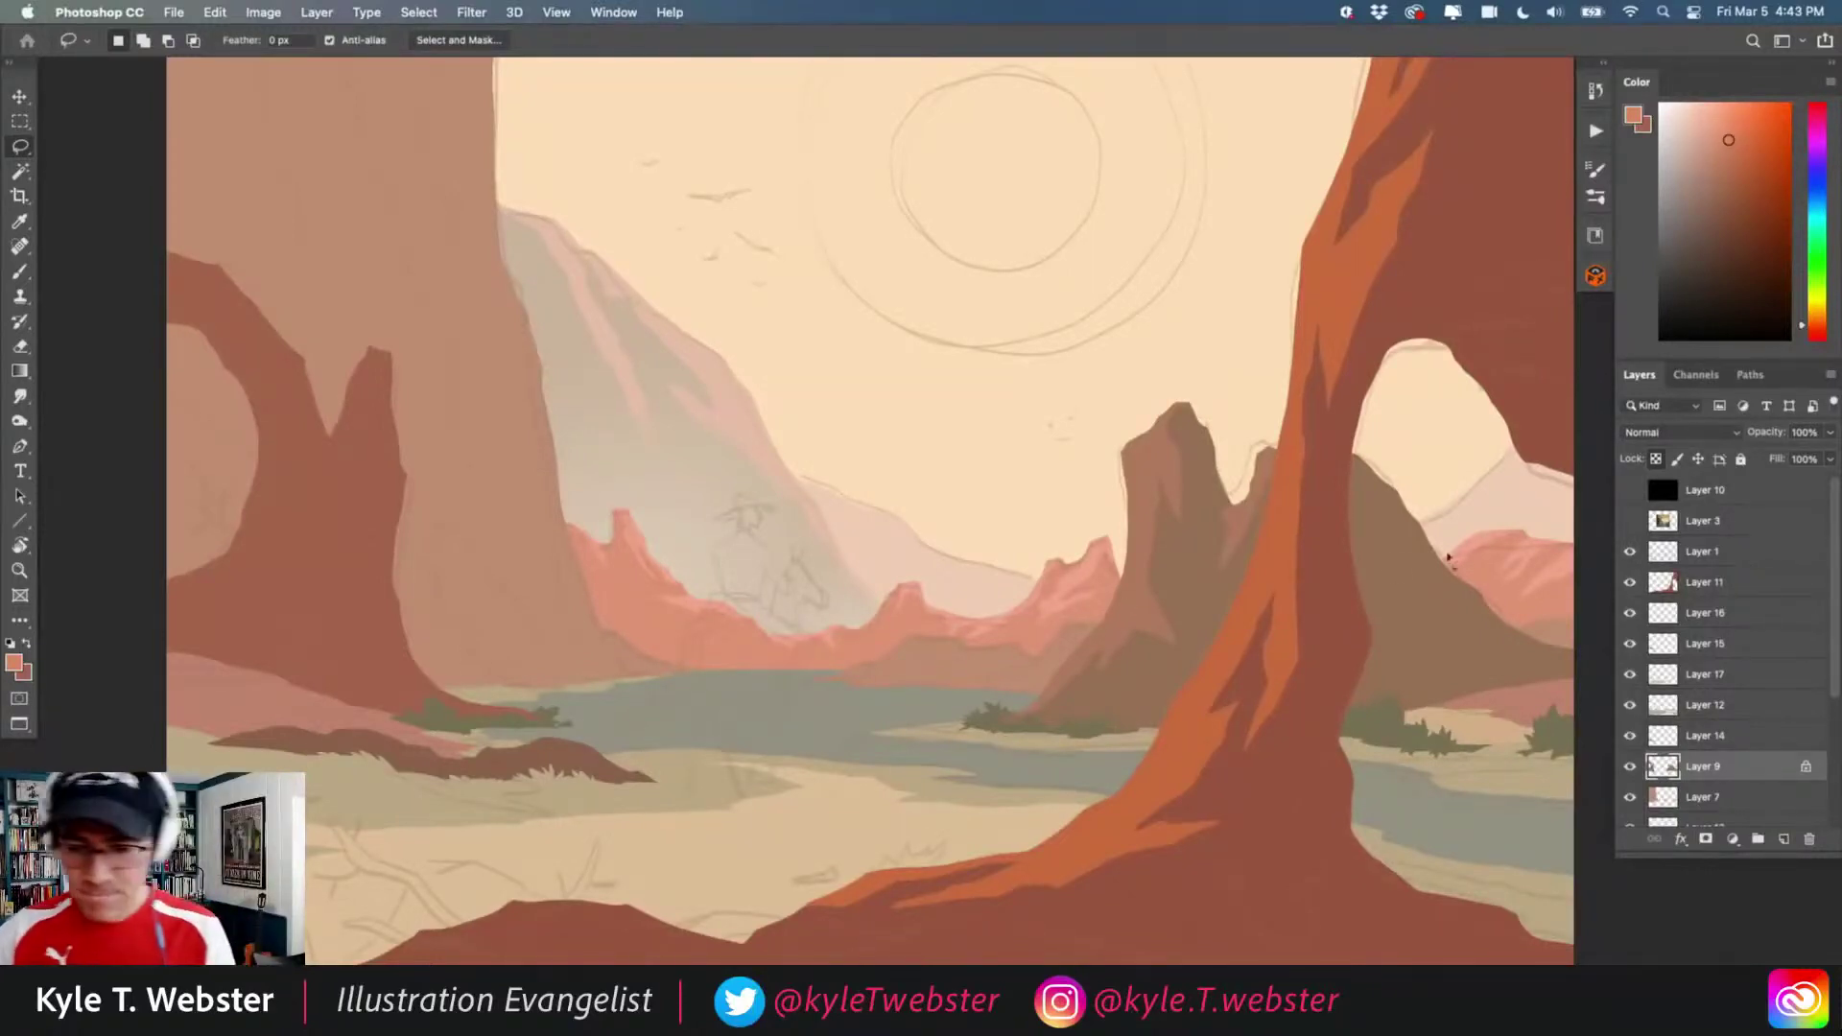
{"action": "left_click", "coordinate": [1649, 550]}
{"action": "left_click", "coordinate": [1630, 552]}
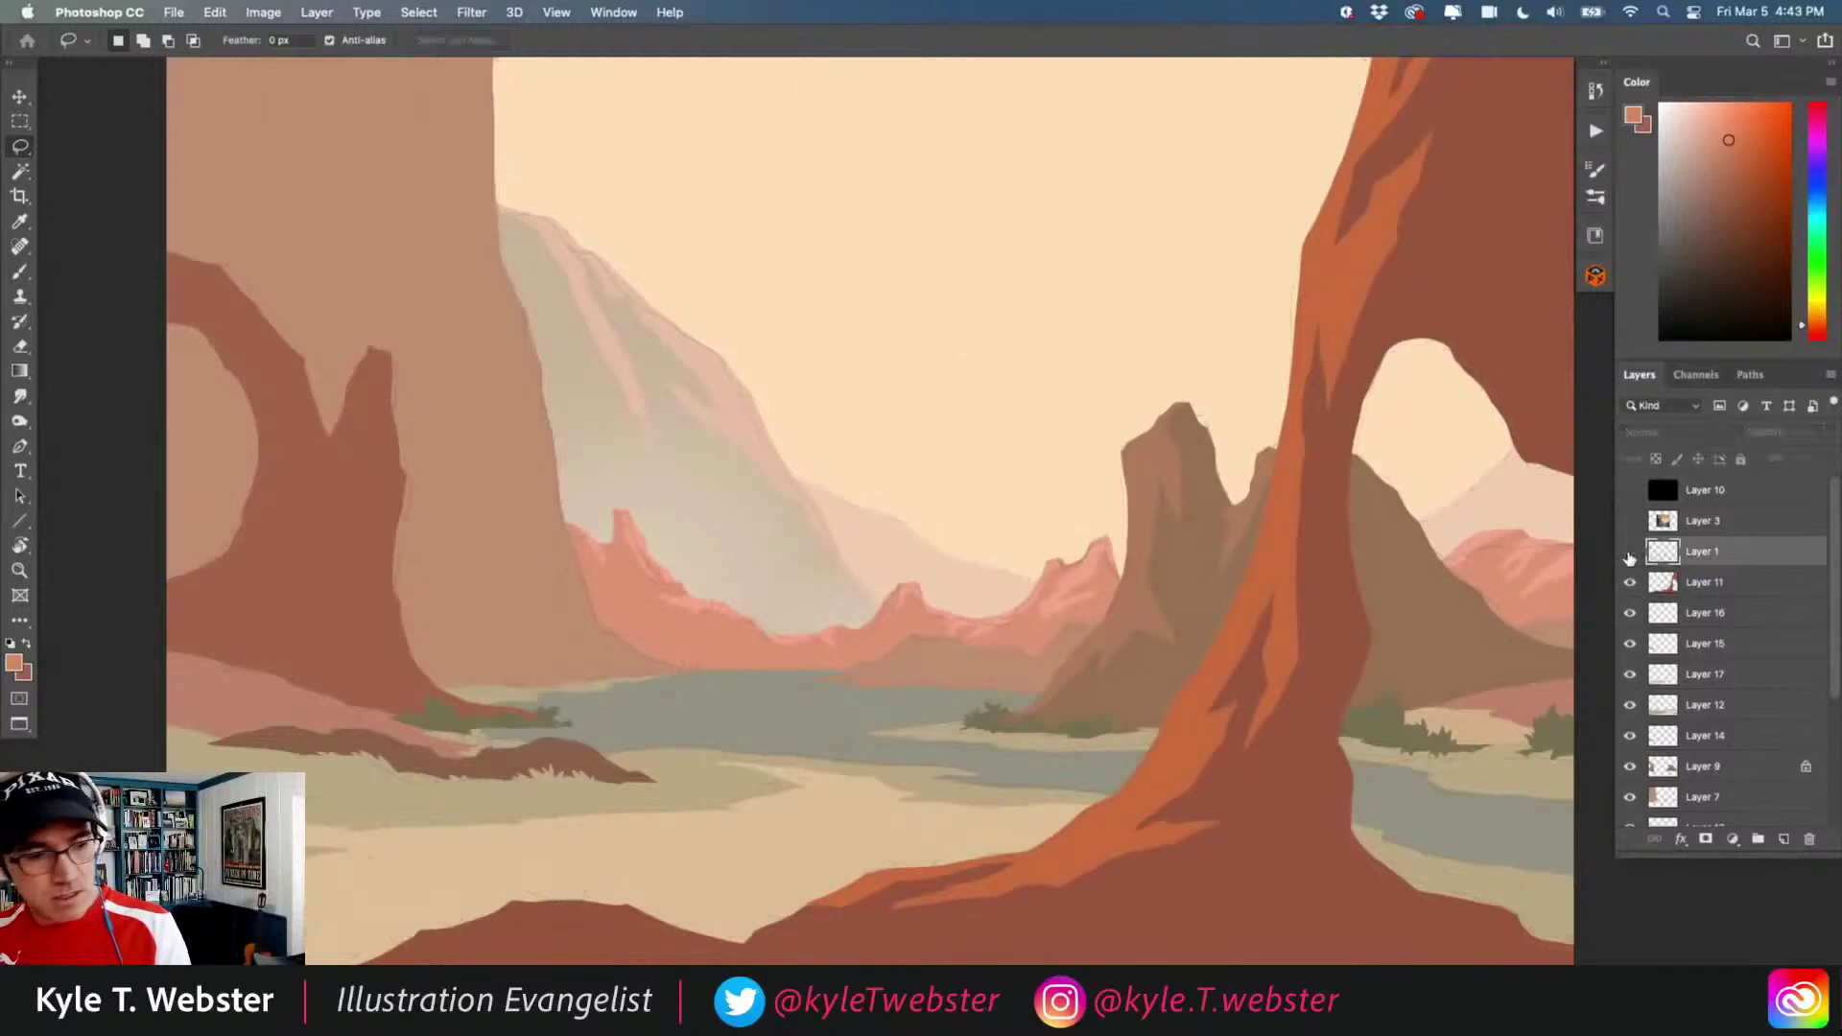
{"action": "left_click", "coordinate": [1630, 552]}
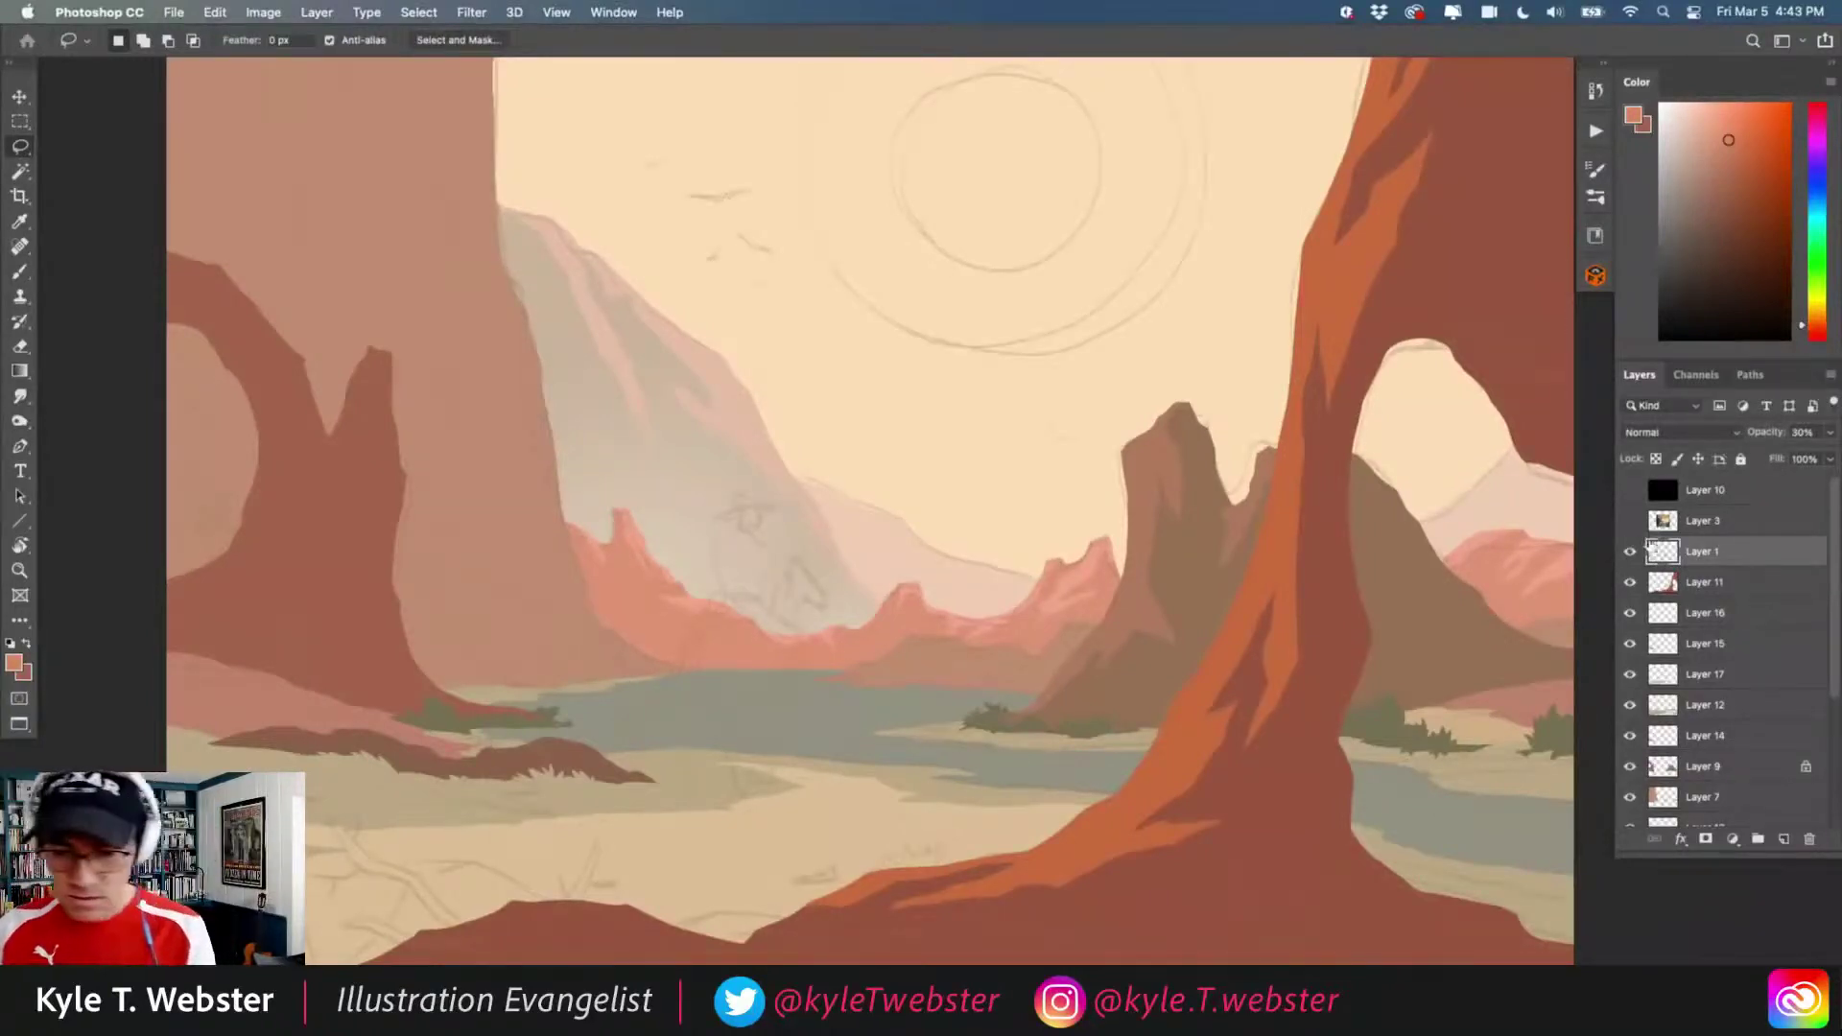
{"action": "left_click_drag", "start_coordinate": [1655, 543], "coordinate": [1654, 506]}
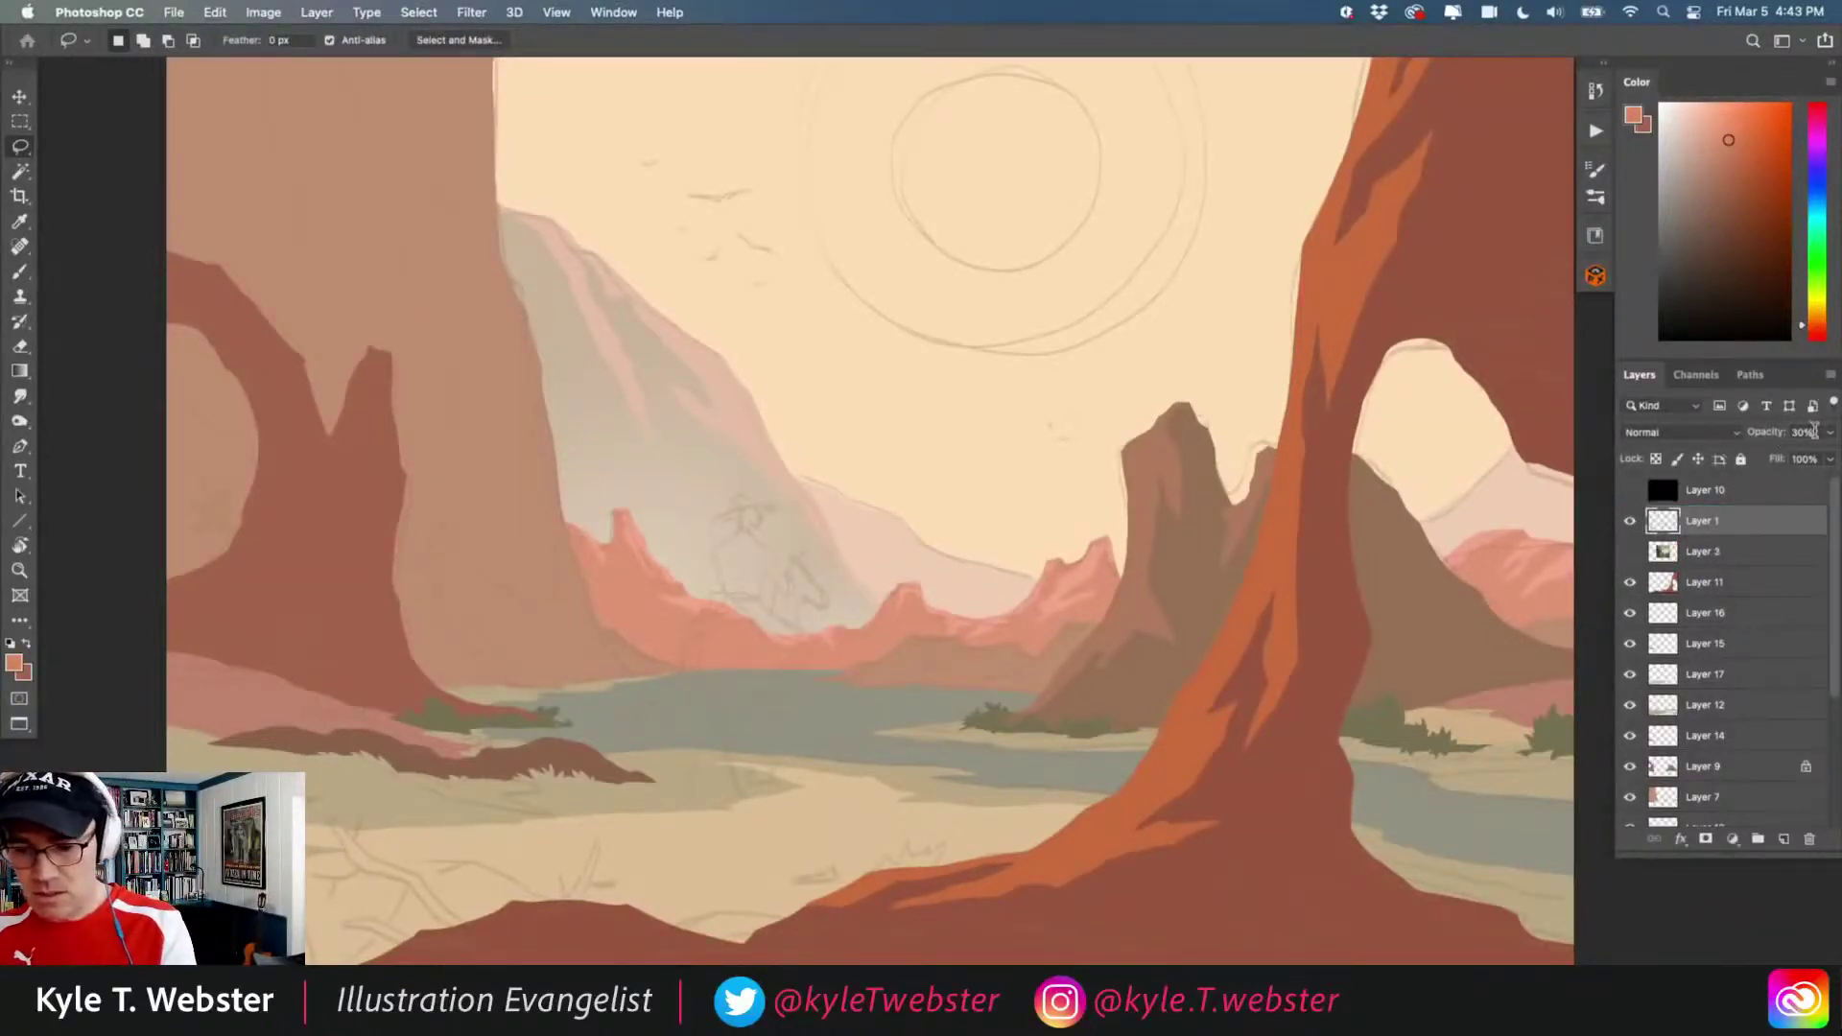
{"action": "left_click", "coordinate": [1775, 434]}
{"action": "key", "text": "Return"}
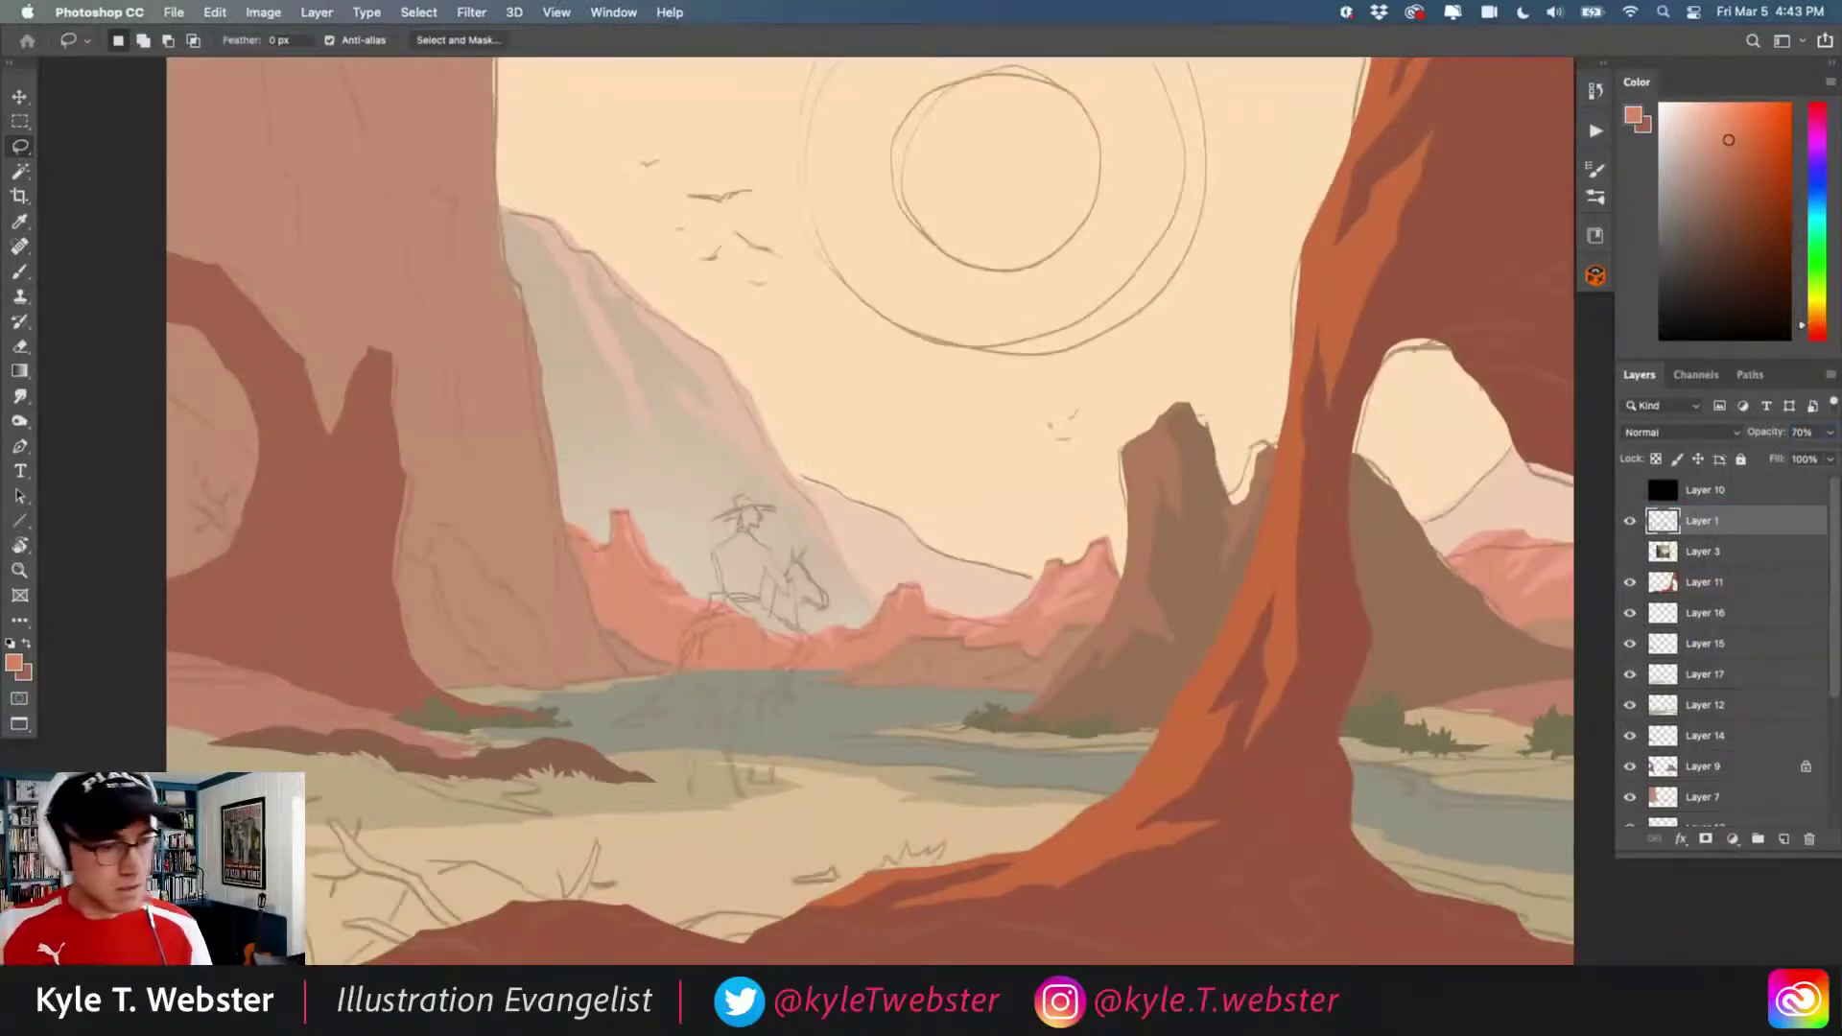
- Reset the colours to black and white, lock Layer 1's transparent pixels, and fill its sketch lines with black
{"action": "left_click", "coordinate": [9, 643]}
{"action": "key", "text": "ctrl+super+q"}
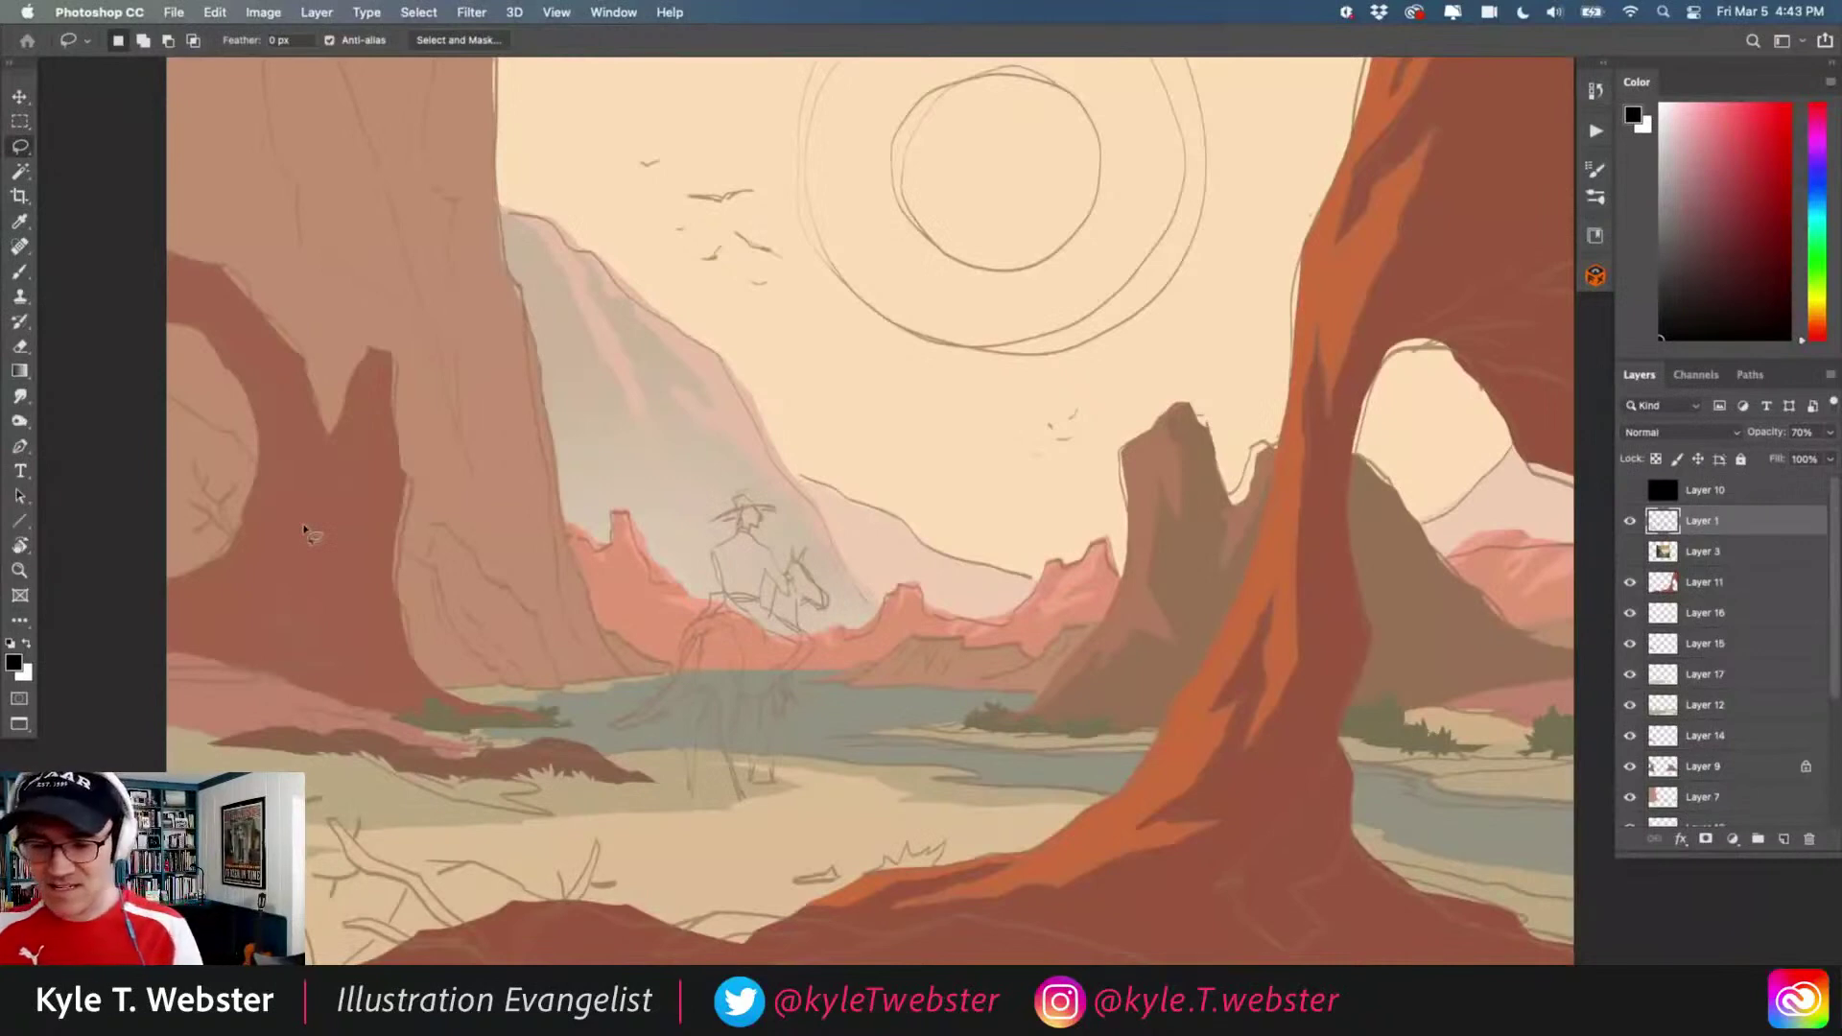
{"action": "left_click", "coordinate": [1631, 551]}
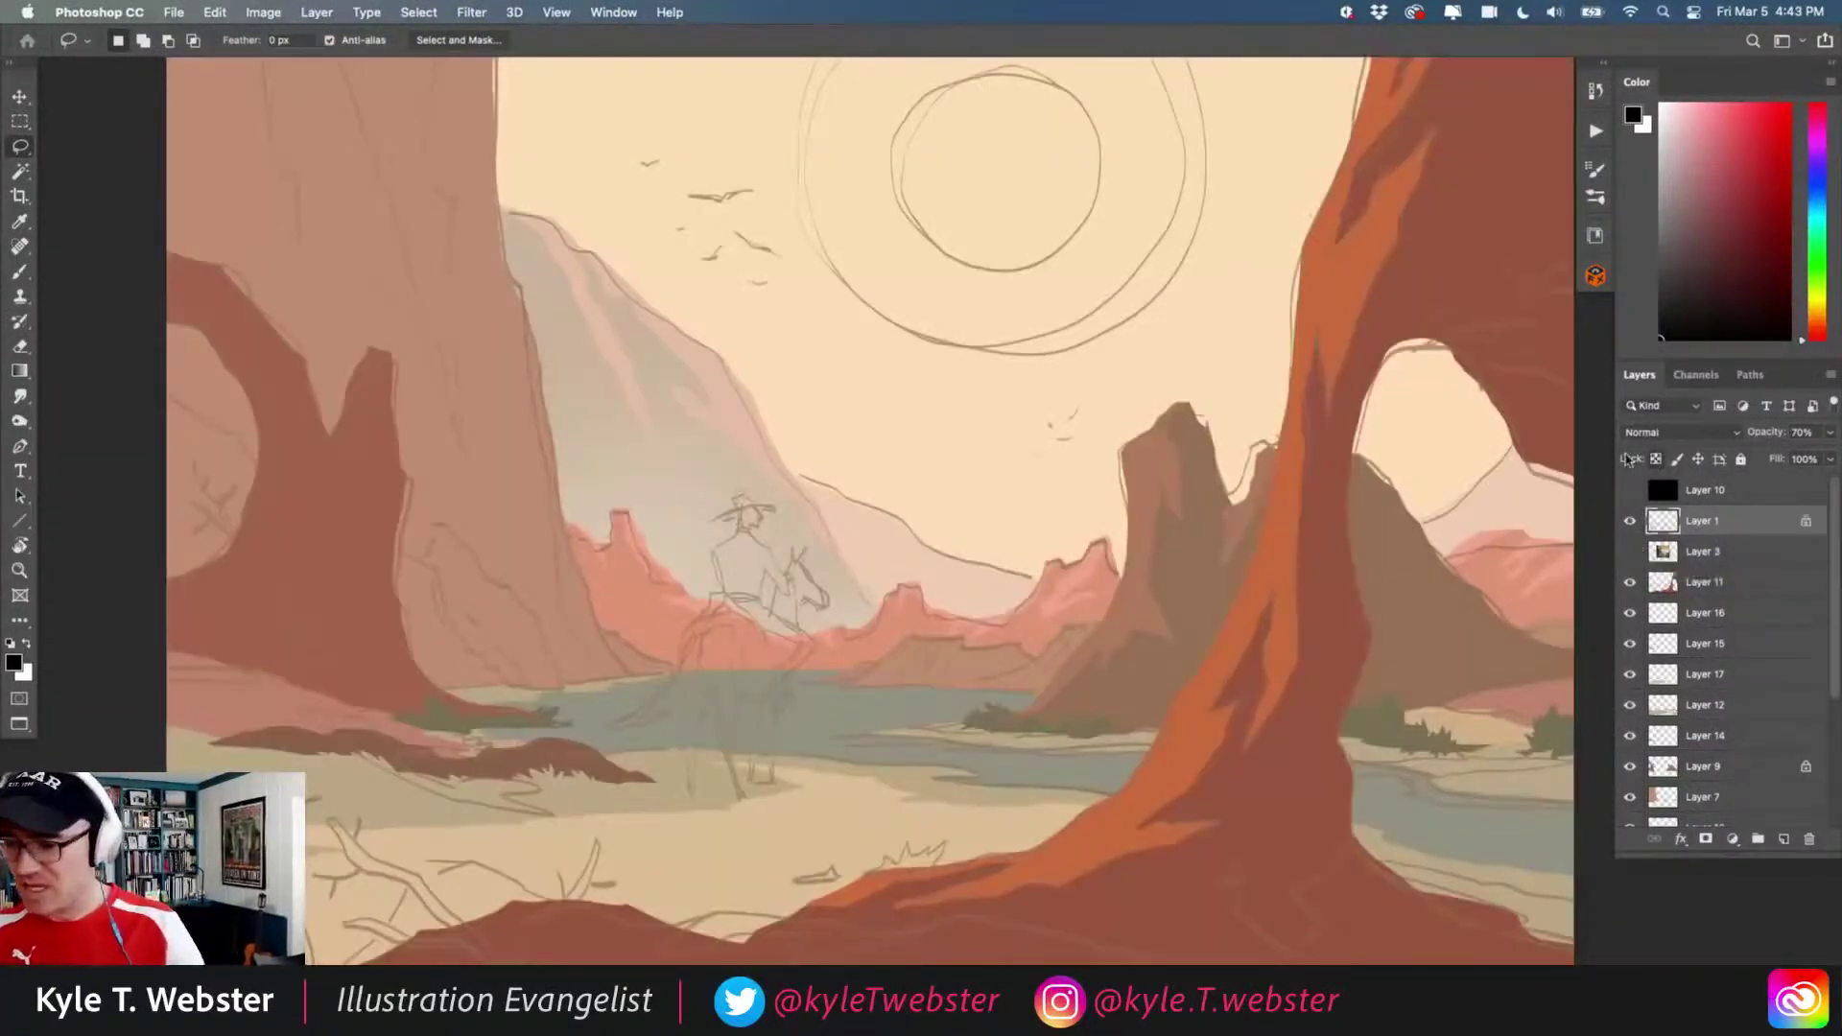
{"action": "key", "text": "BackSpace"}
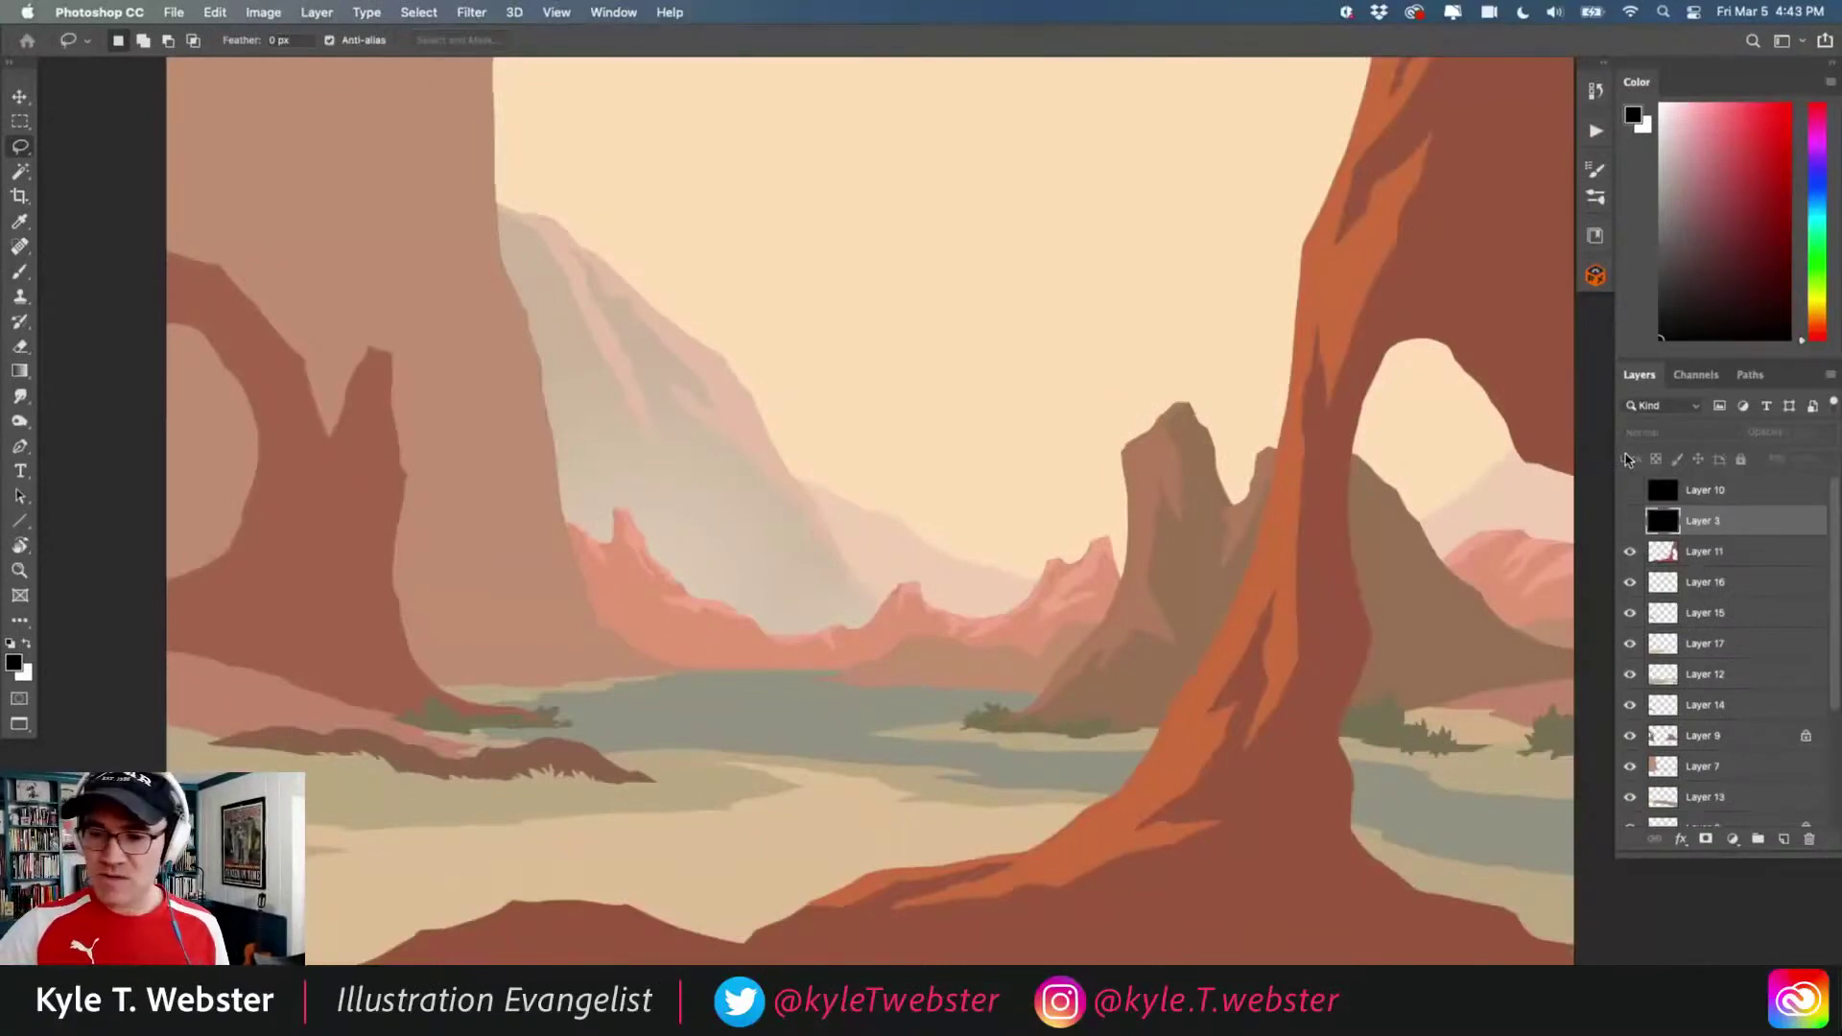
{"action": "key", "text": "super+z"}
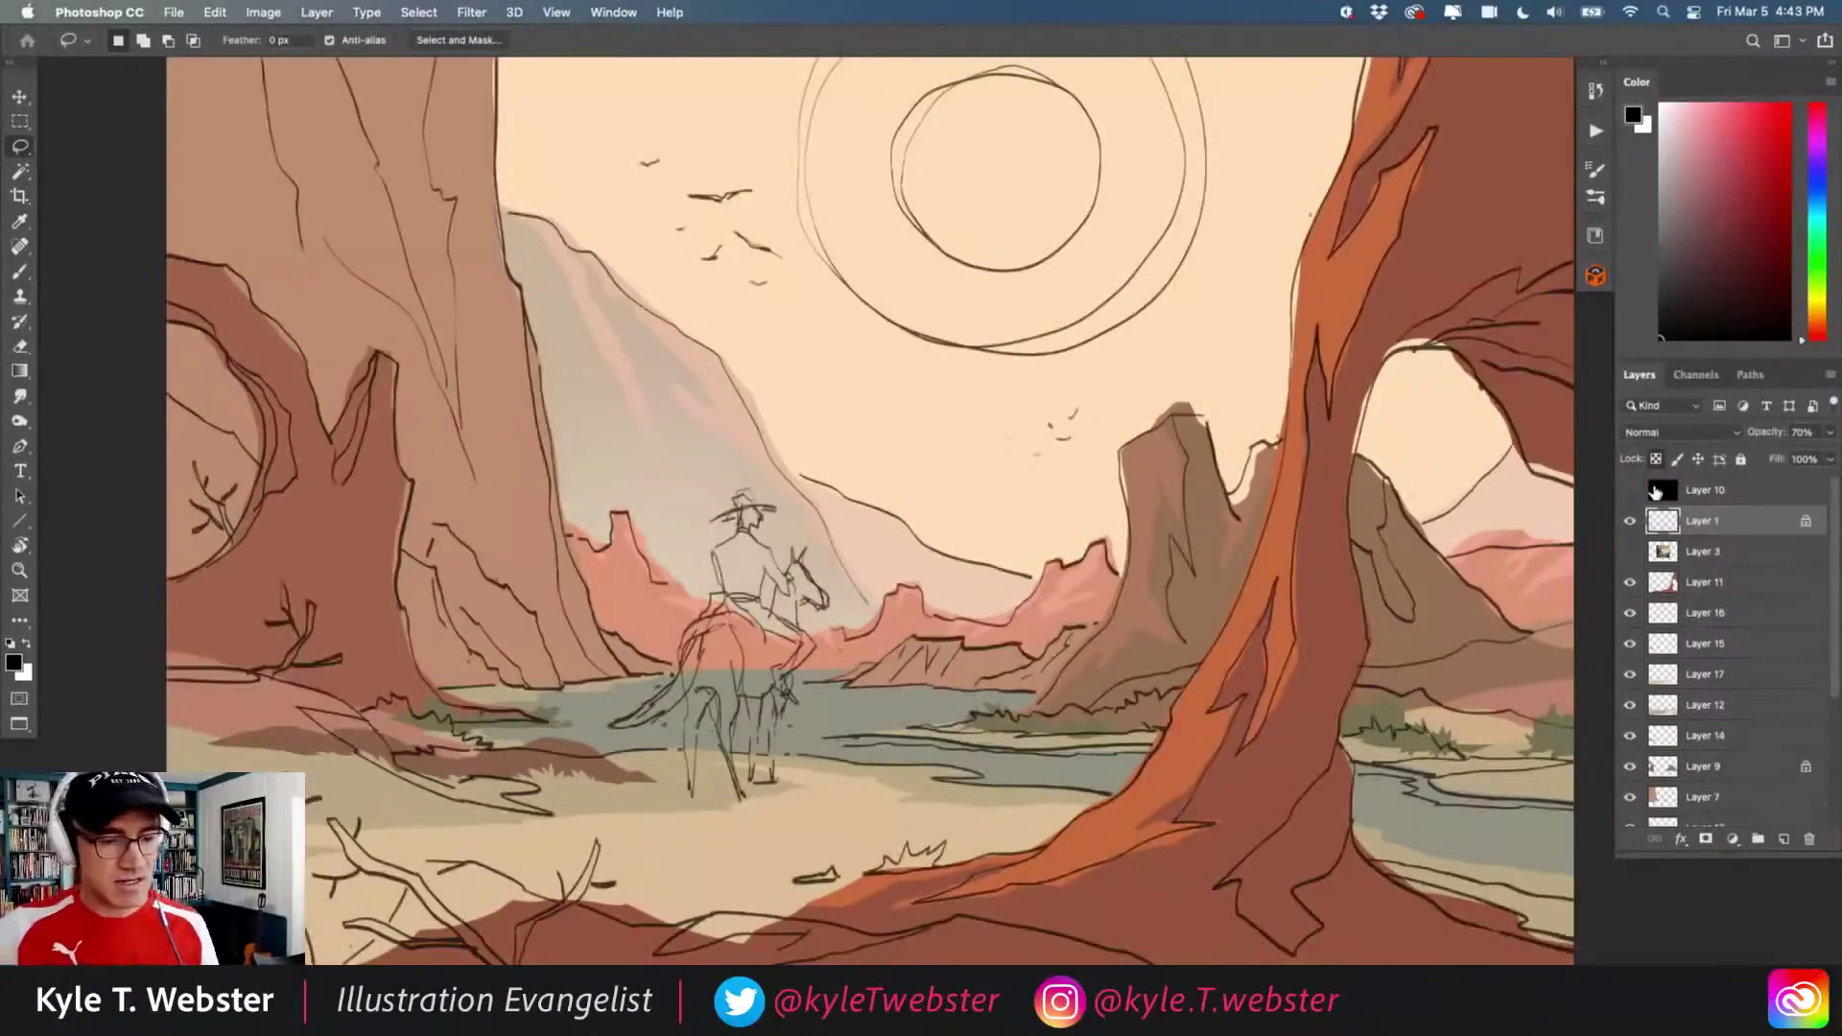
- Set the opacity of the sketch on Layer 1 to 40%
{"action": "left_click", "coordinate": [1765, 434]}
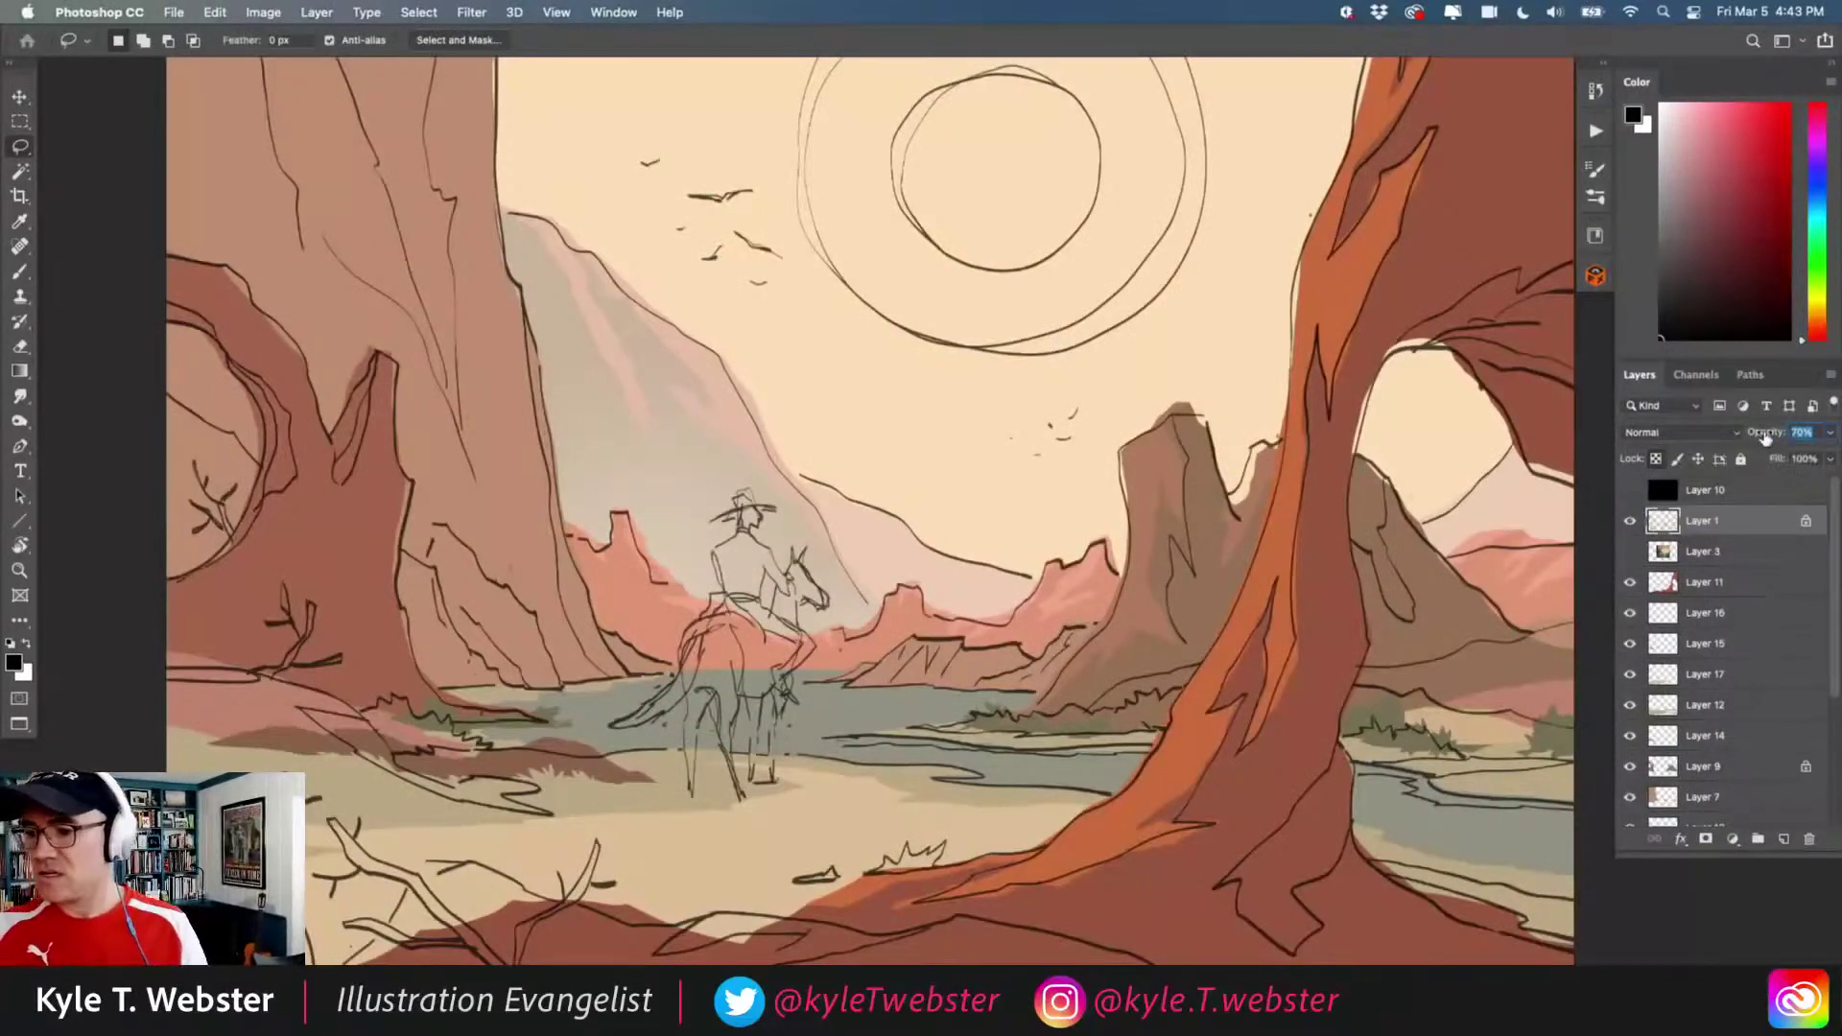
{"action": "type", "text": "40"}
{"action": "key", "text": "Return"}
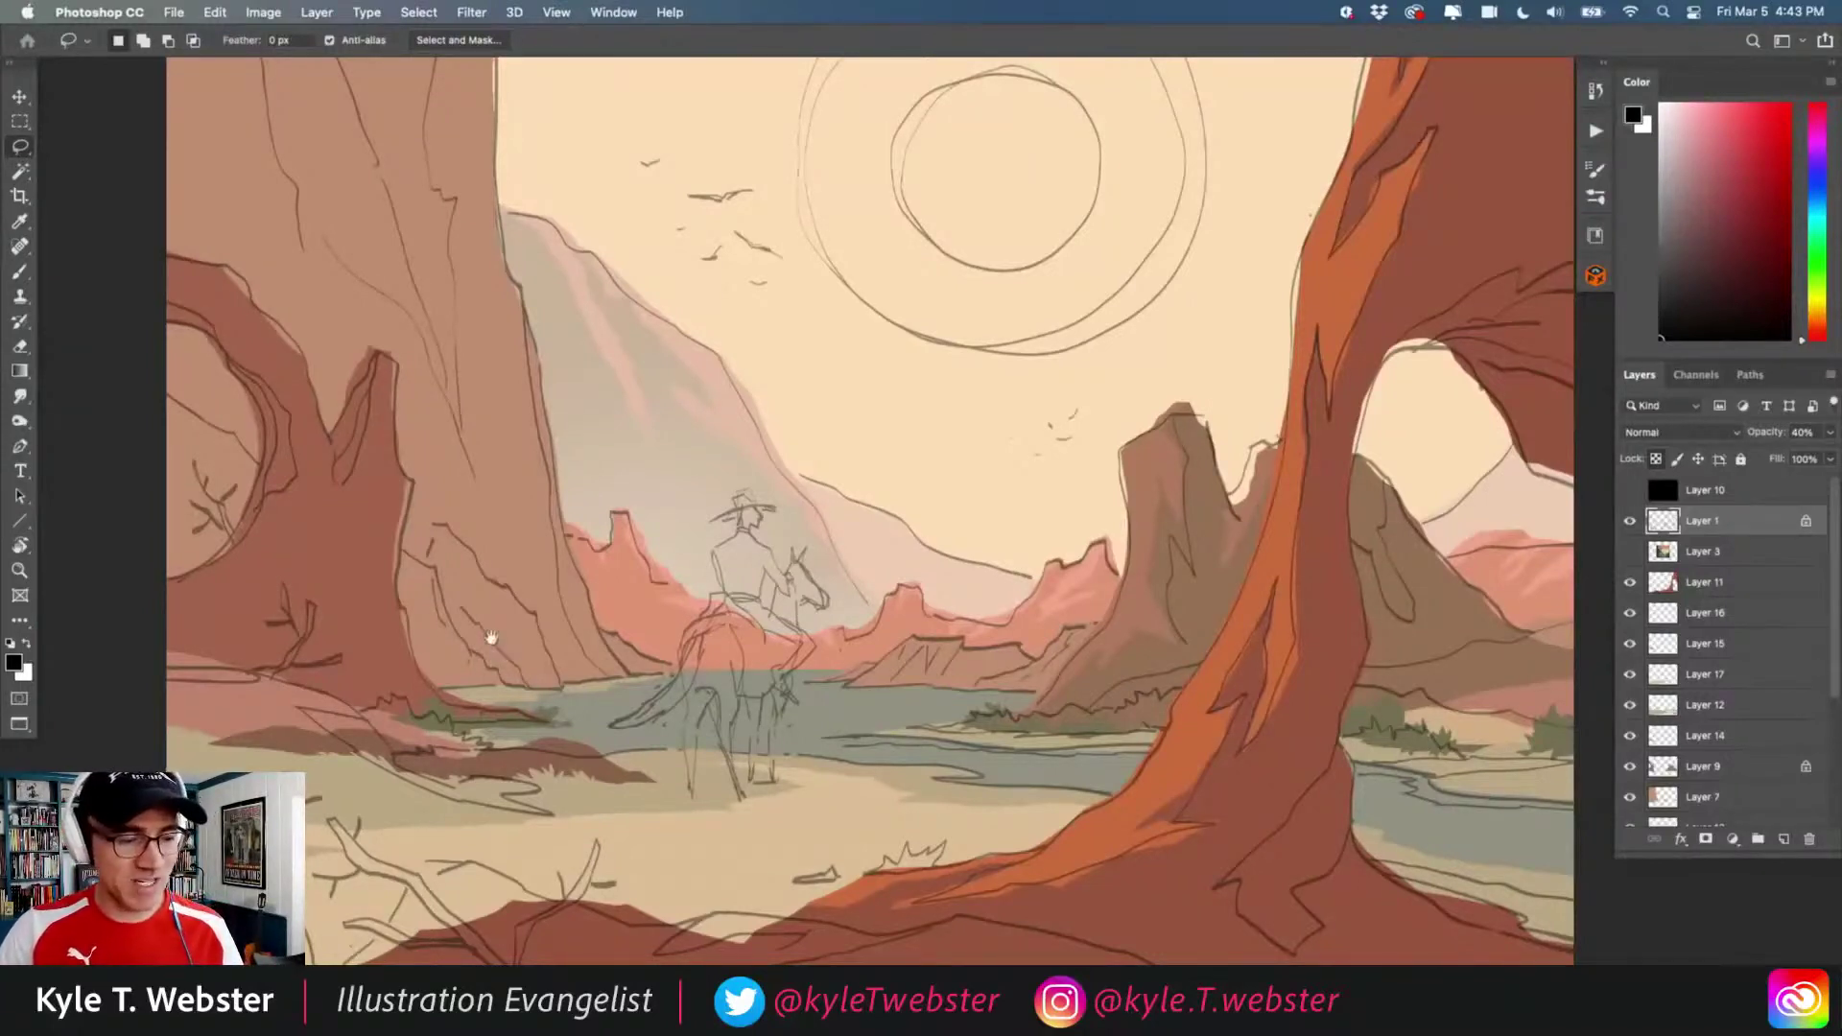
- Switch to Safari to check the live stream's health and chat, and return to the painting in Photoshop
{"action": "left_click_drag", "start_coordinate": [486, 636], "coordinate": [479, 638]}
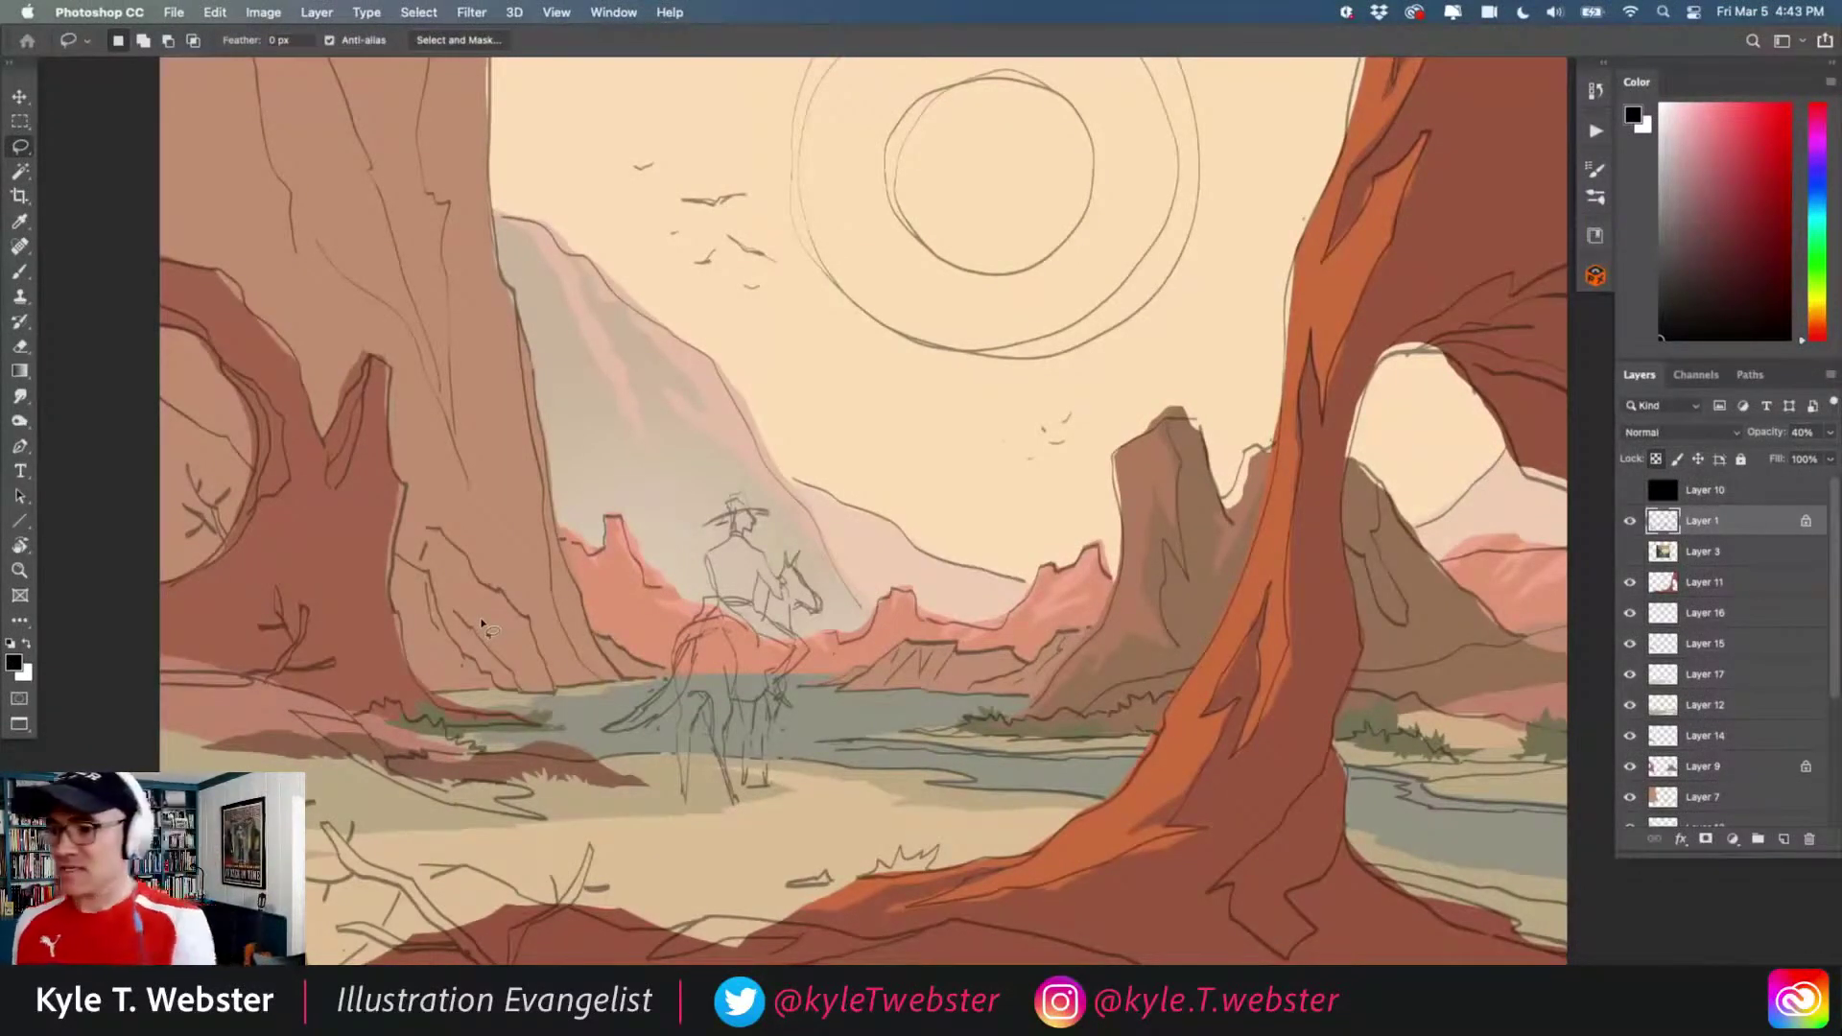
{"action": "key", "text": "super+Tab"}
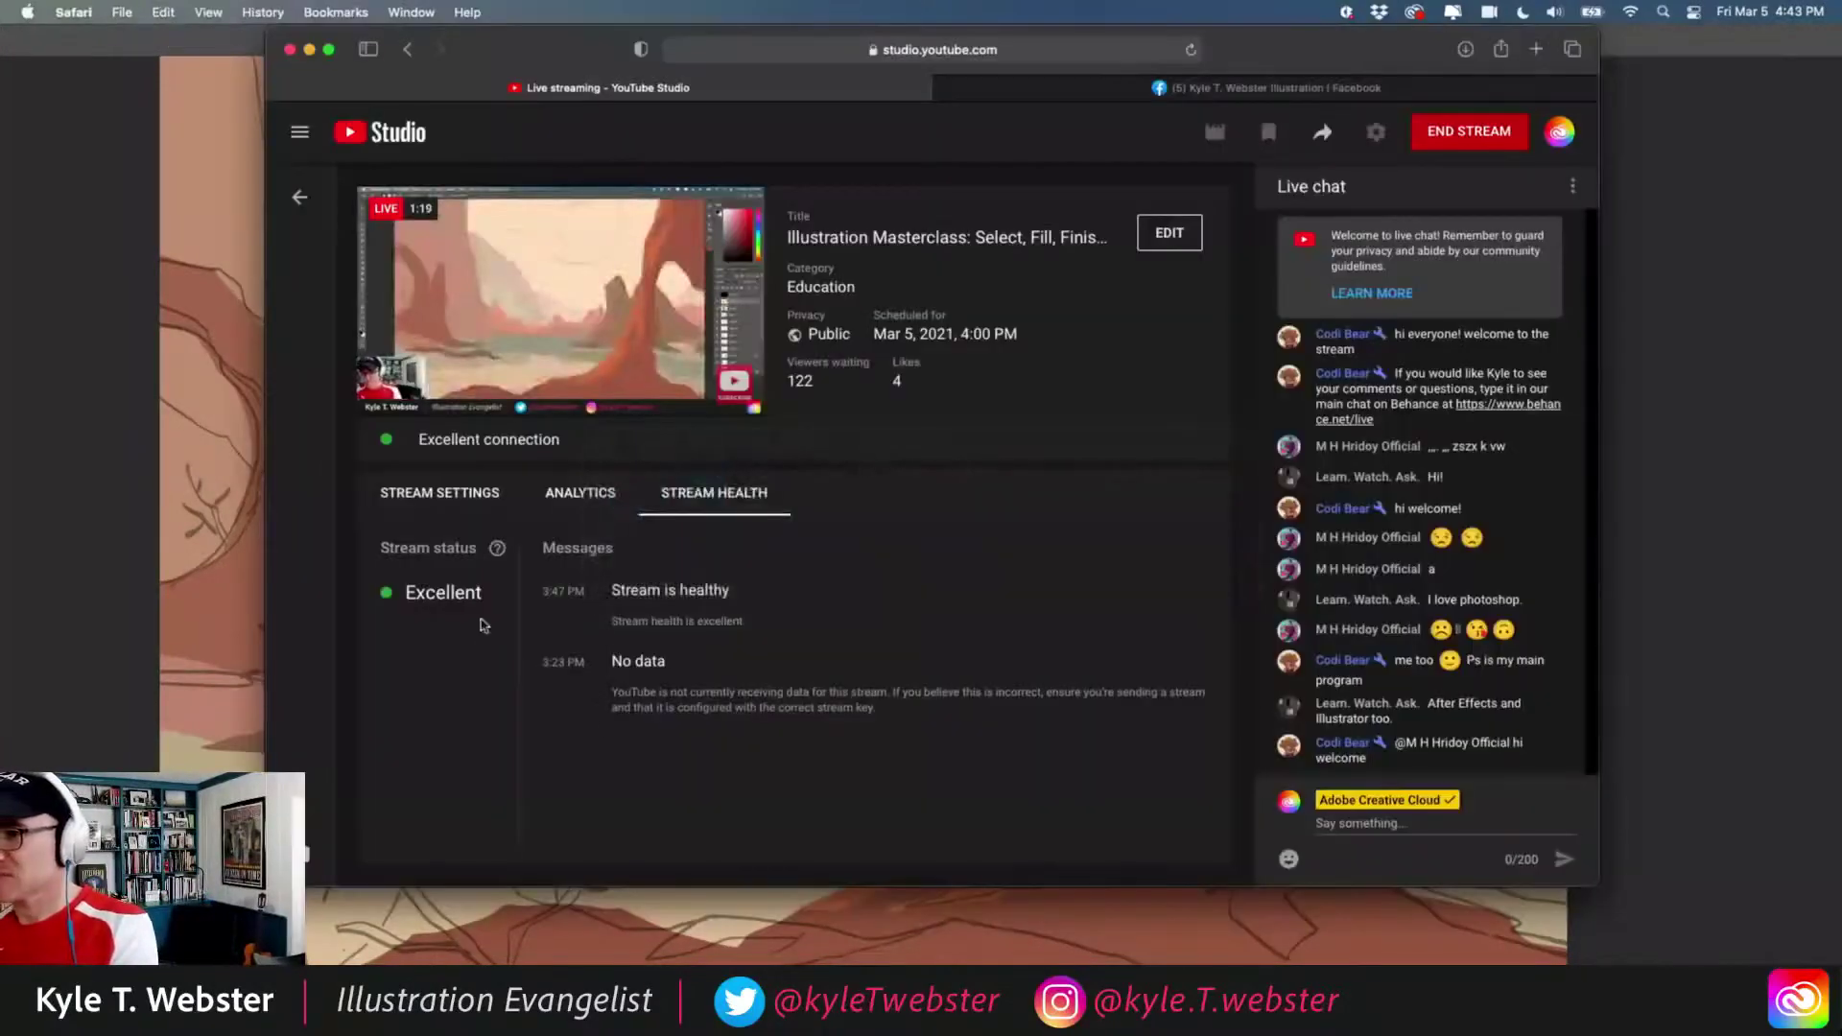
{"action": "key", "text": "super+Tab"}
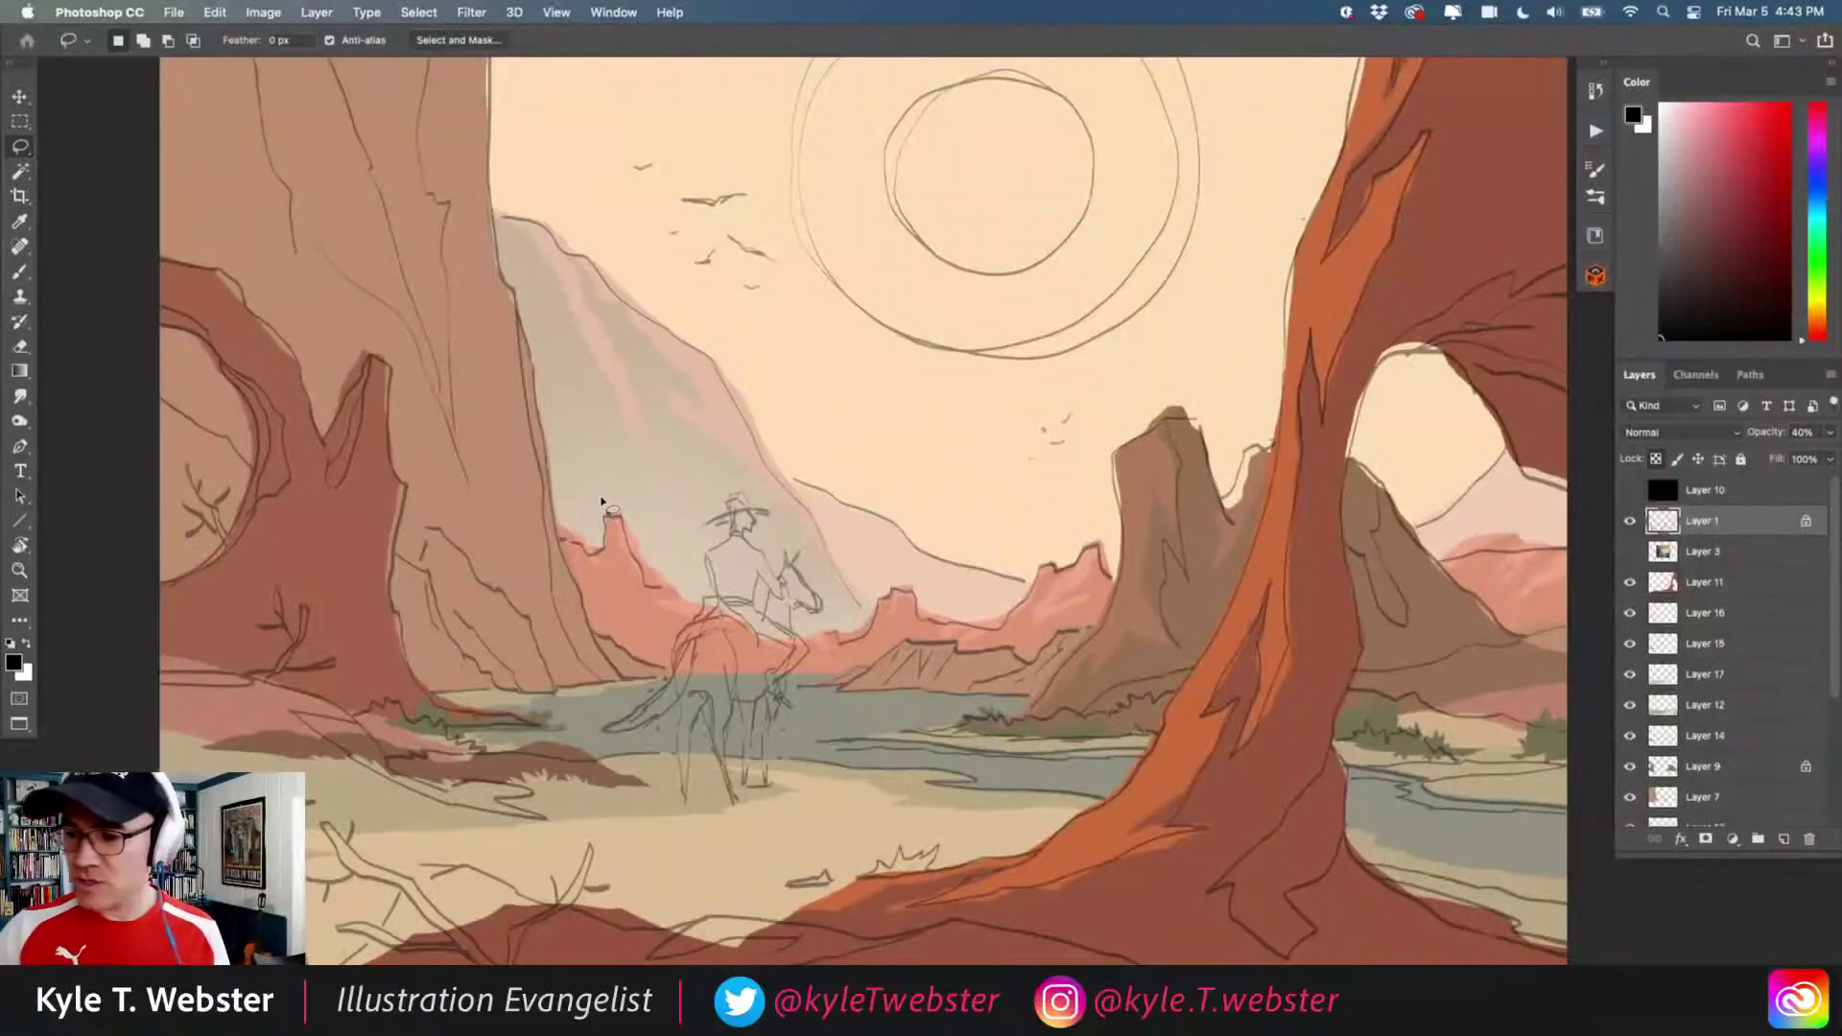
{"action": "key", "text": "b"}
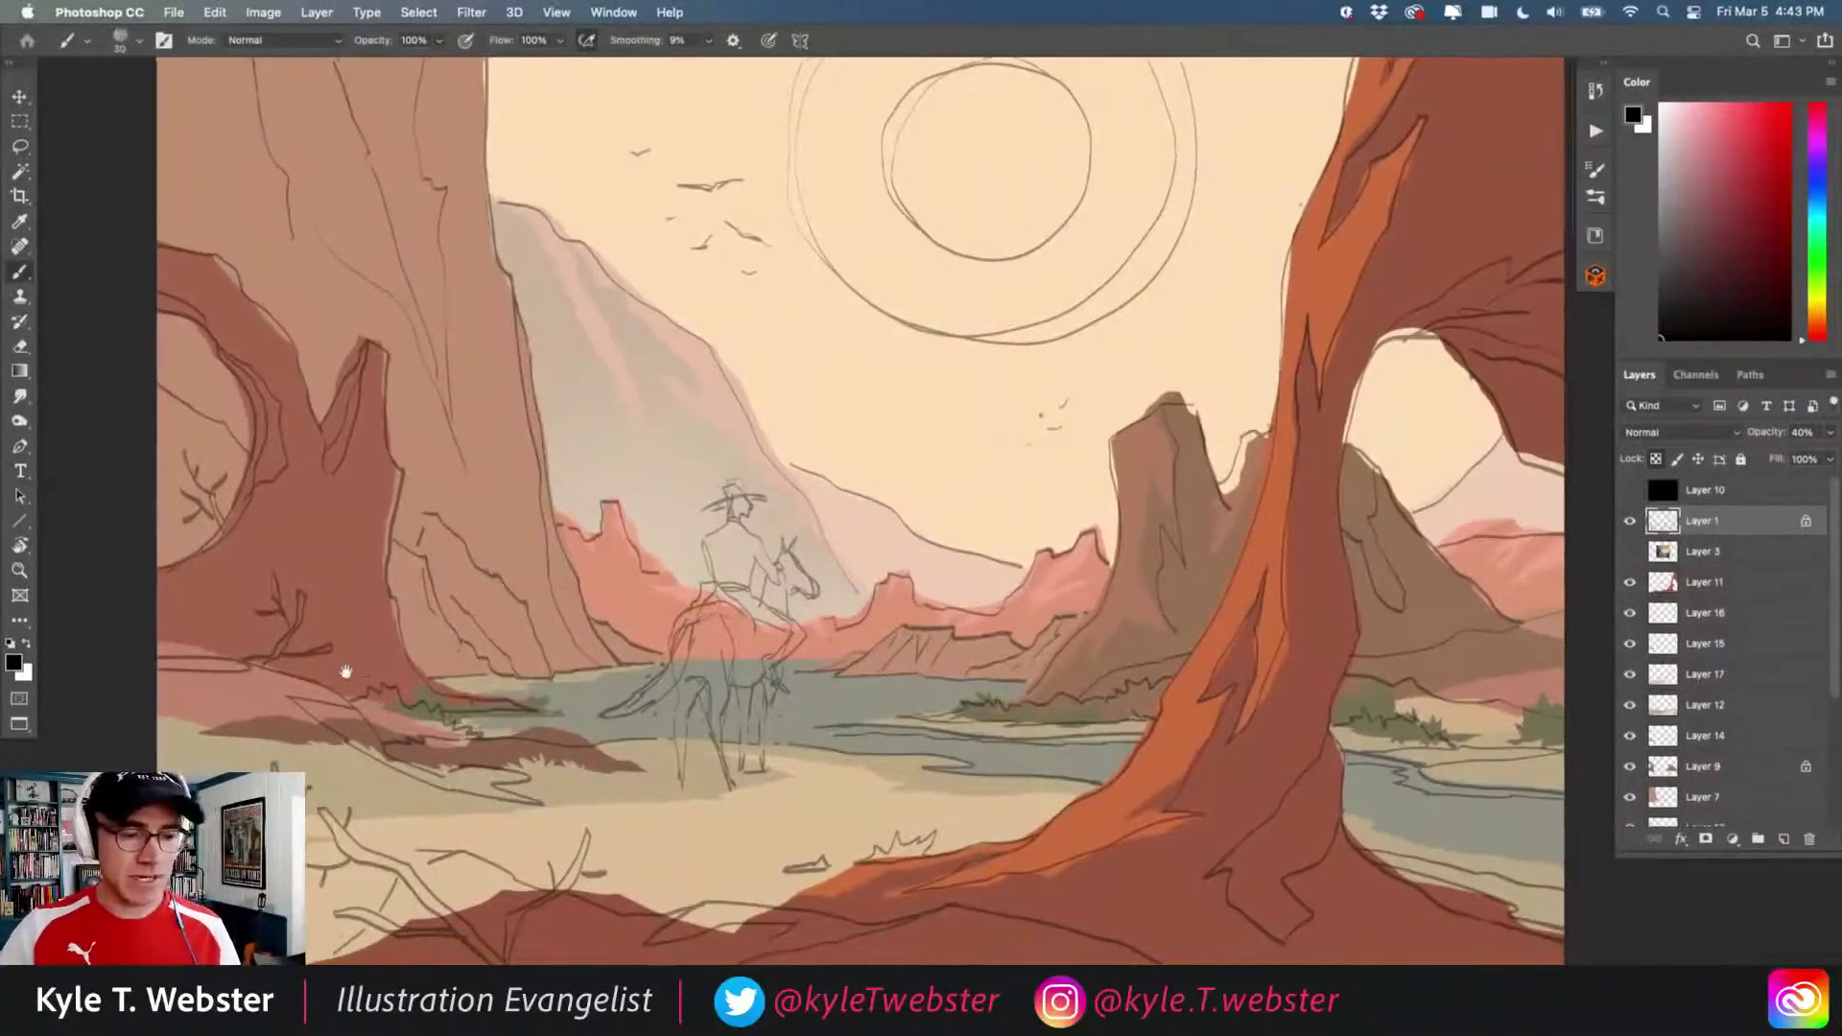
{"action": "left_click_drag", "start_coordinate": [345, 667], "coordinate": [310, 658]}
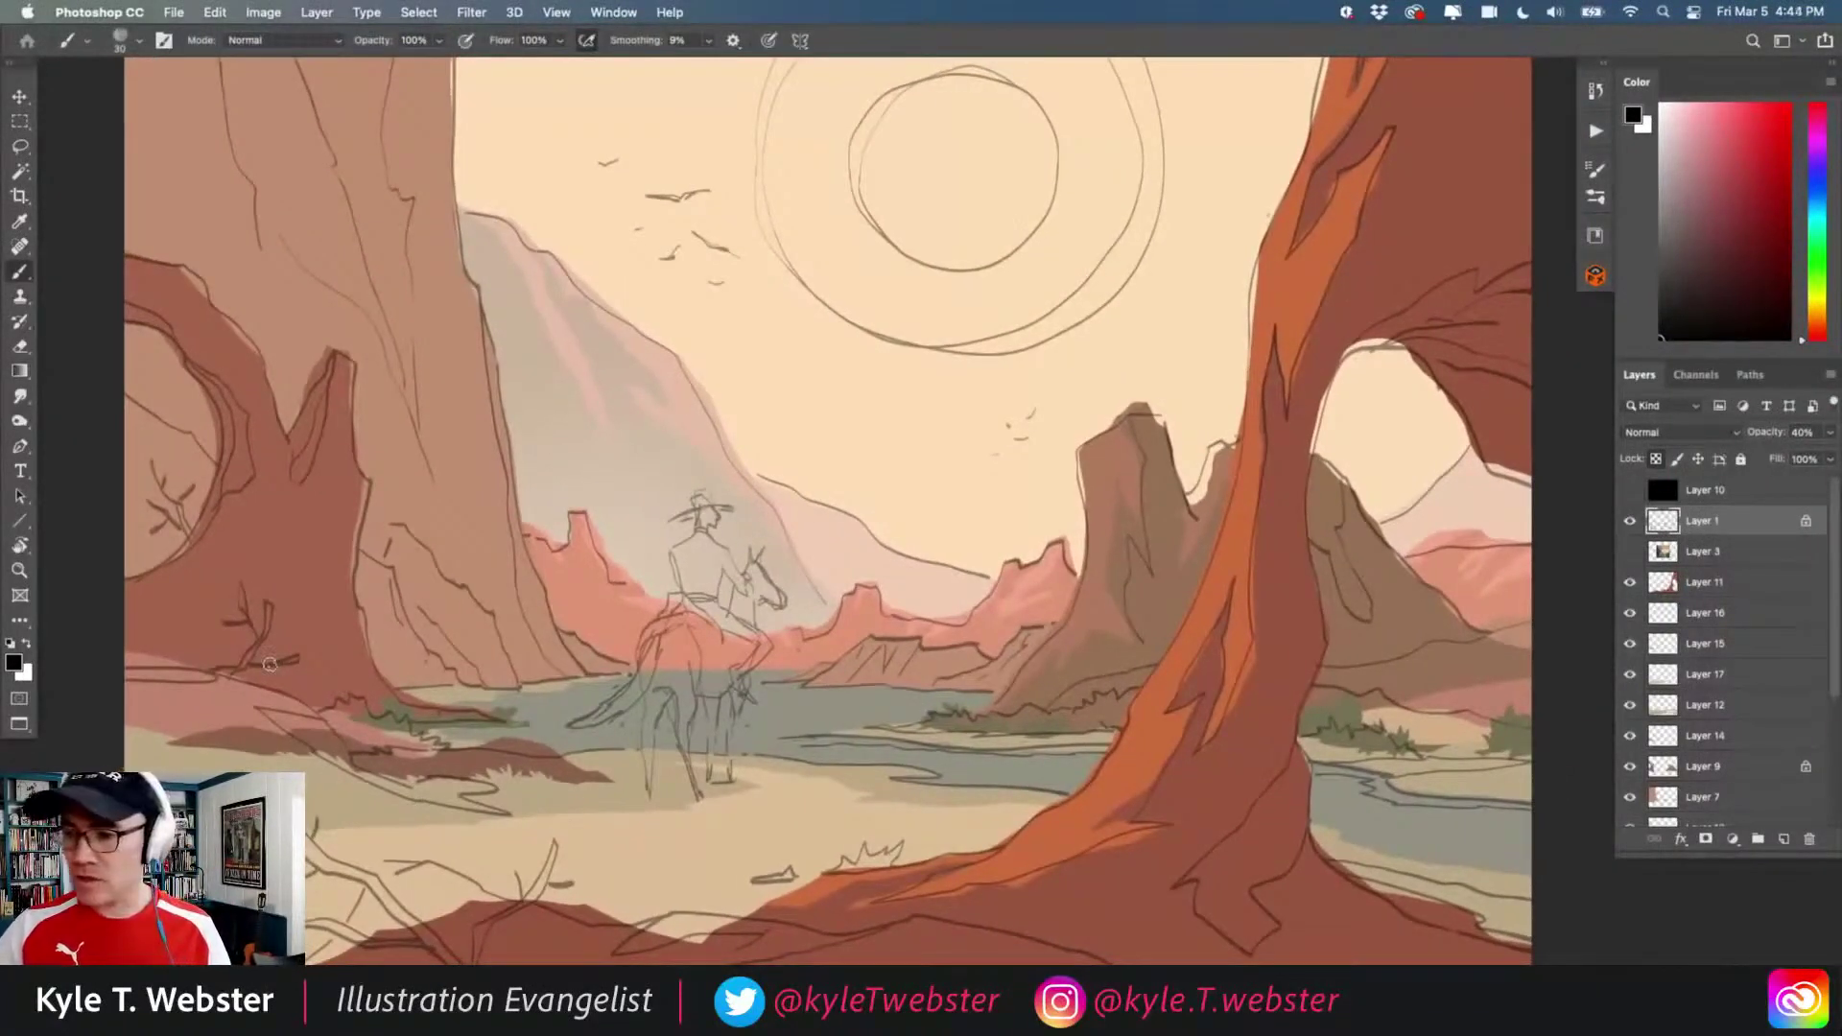
{"action": "key", "text": "l"}
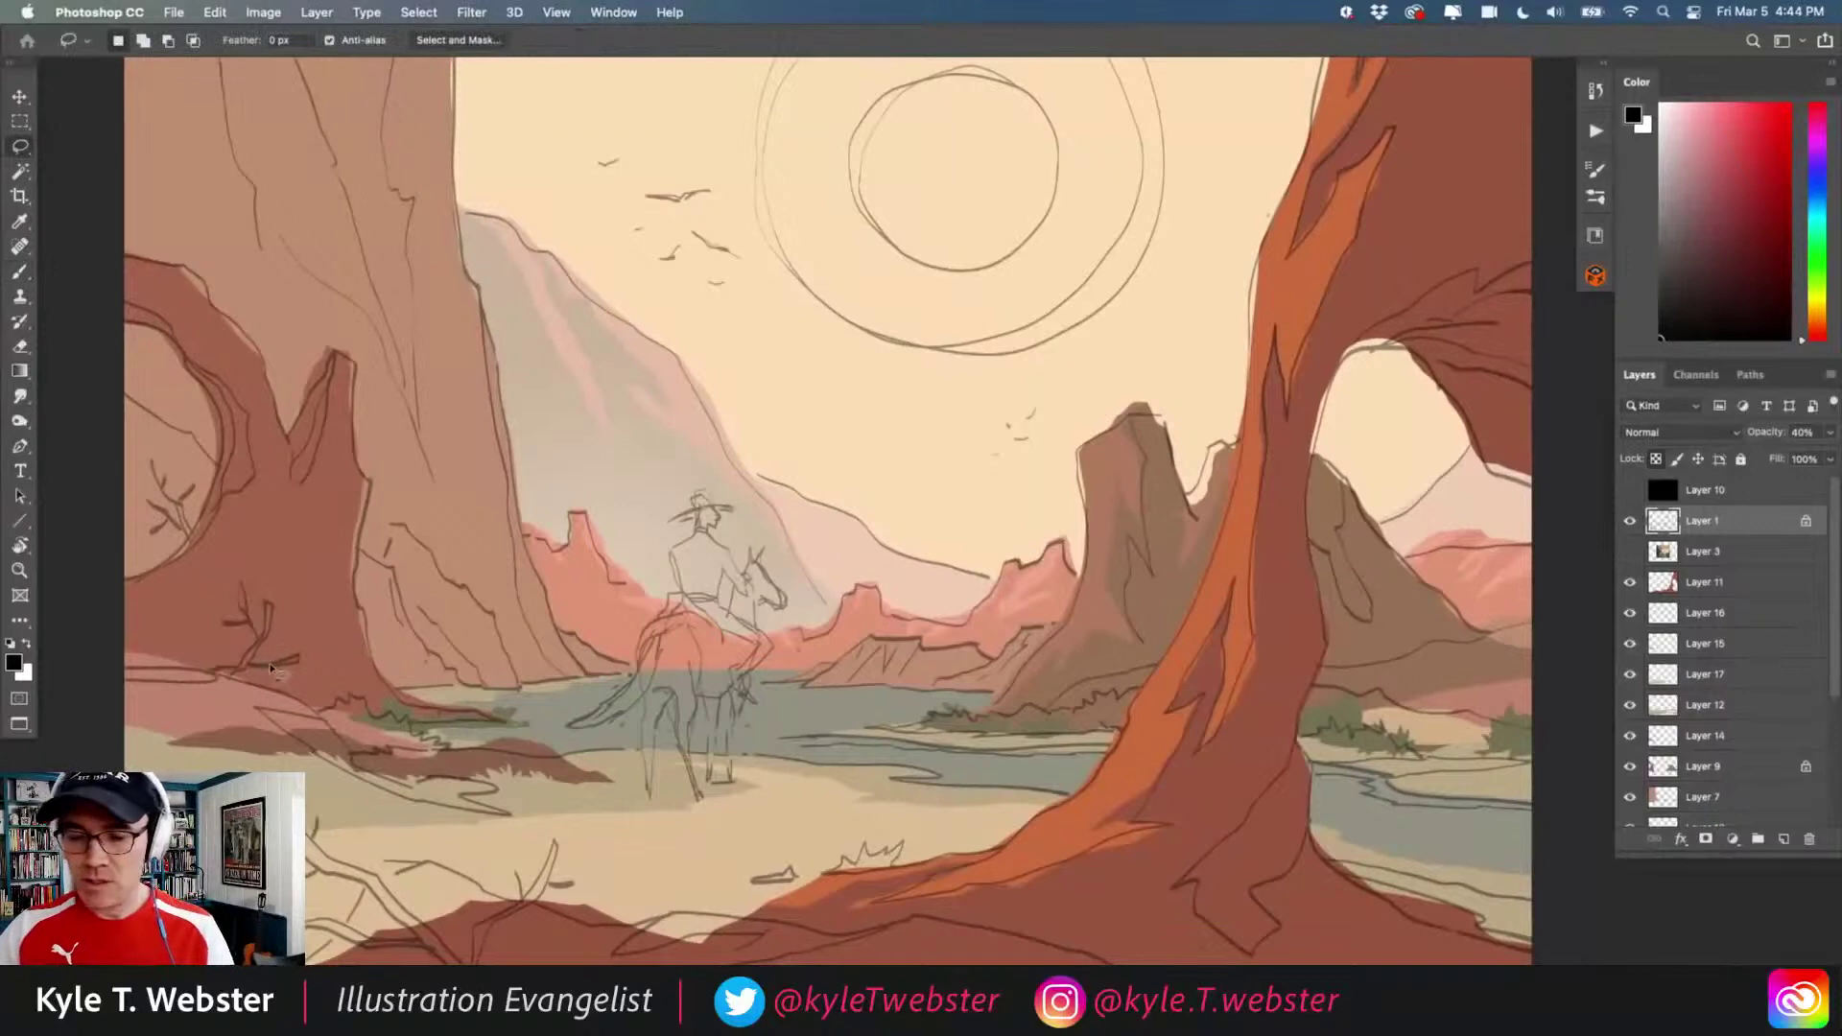
- Reduce the opacity of the sketch on Layer 1 to 15% and make Layer 9 the active layer
{"action": "left_click", "coordinate": [1803, 431]}
{"action": "left_click", "coordinate": [1629, 521]}
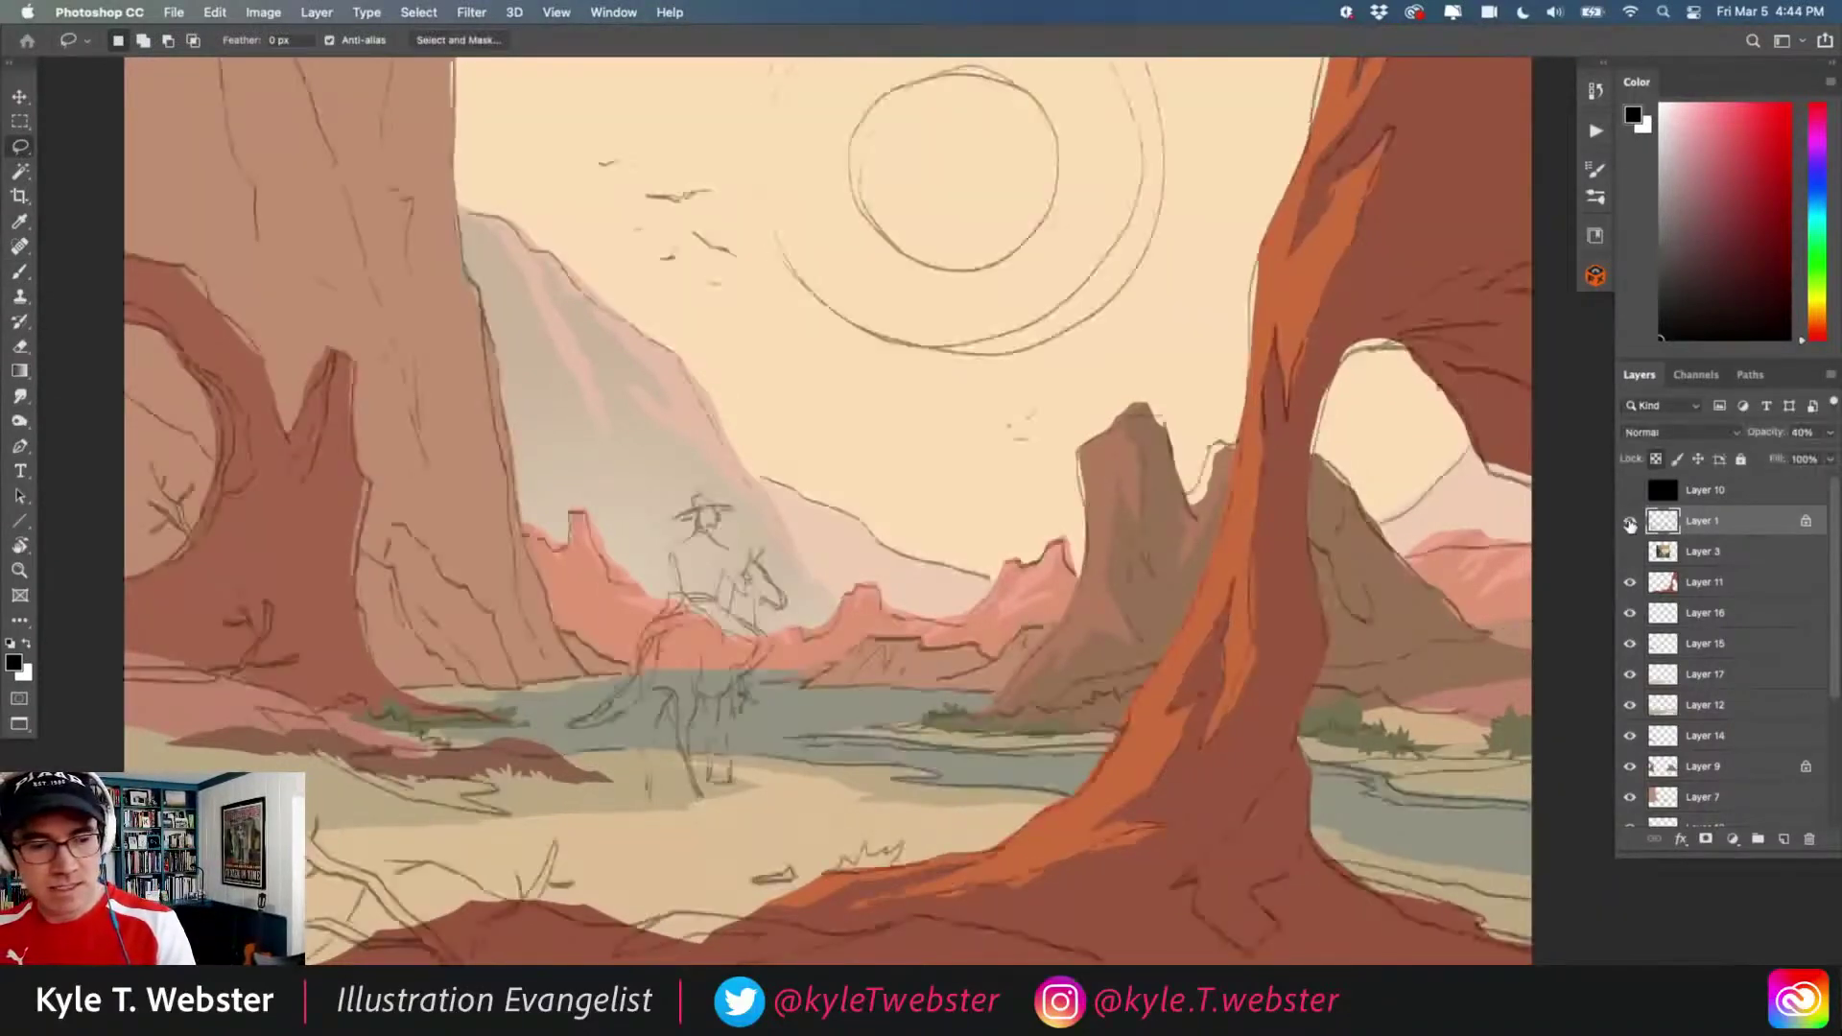
{"action": "left_click", "coordinate": [1802, 432]}
{"action": "type", "text": "15"}
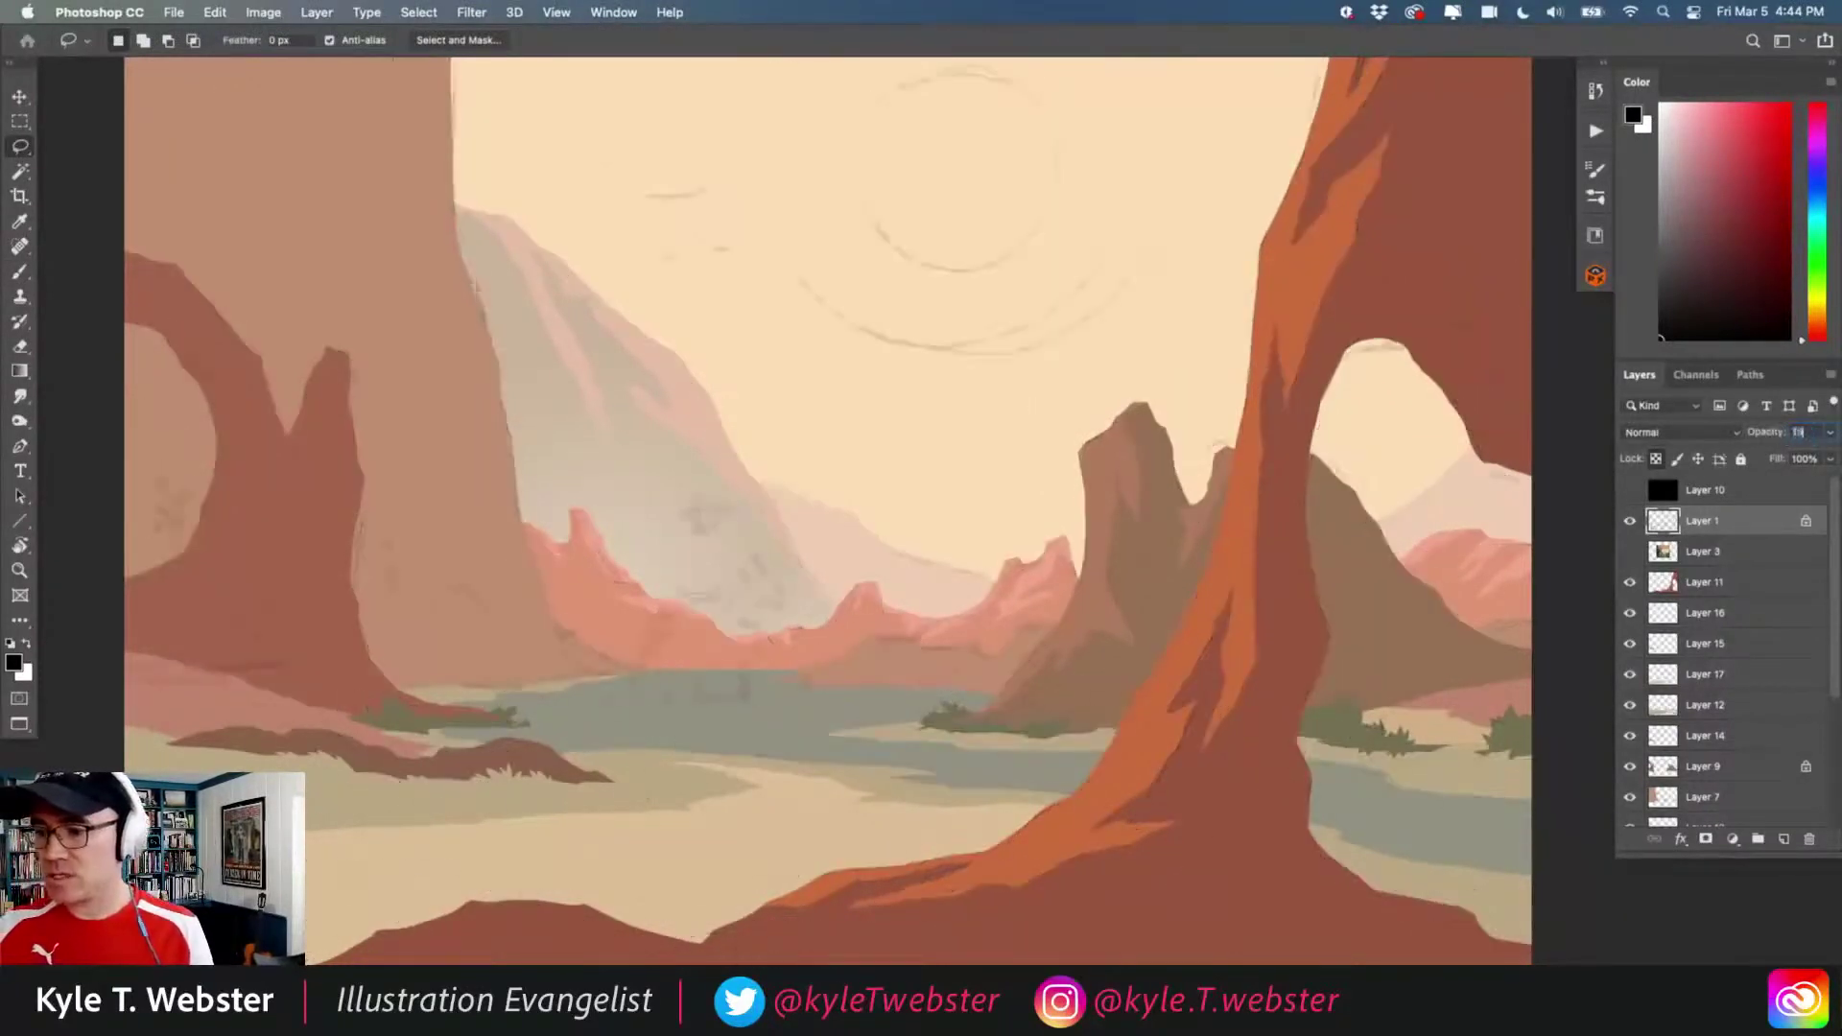
{"action": "left_click", "coordinate": [1662, 585]}
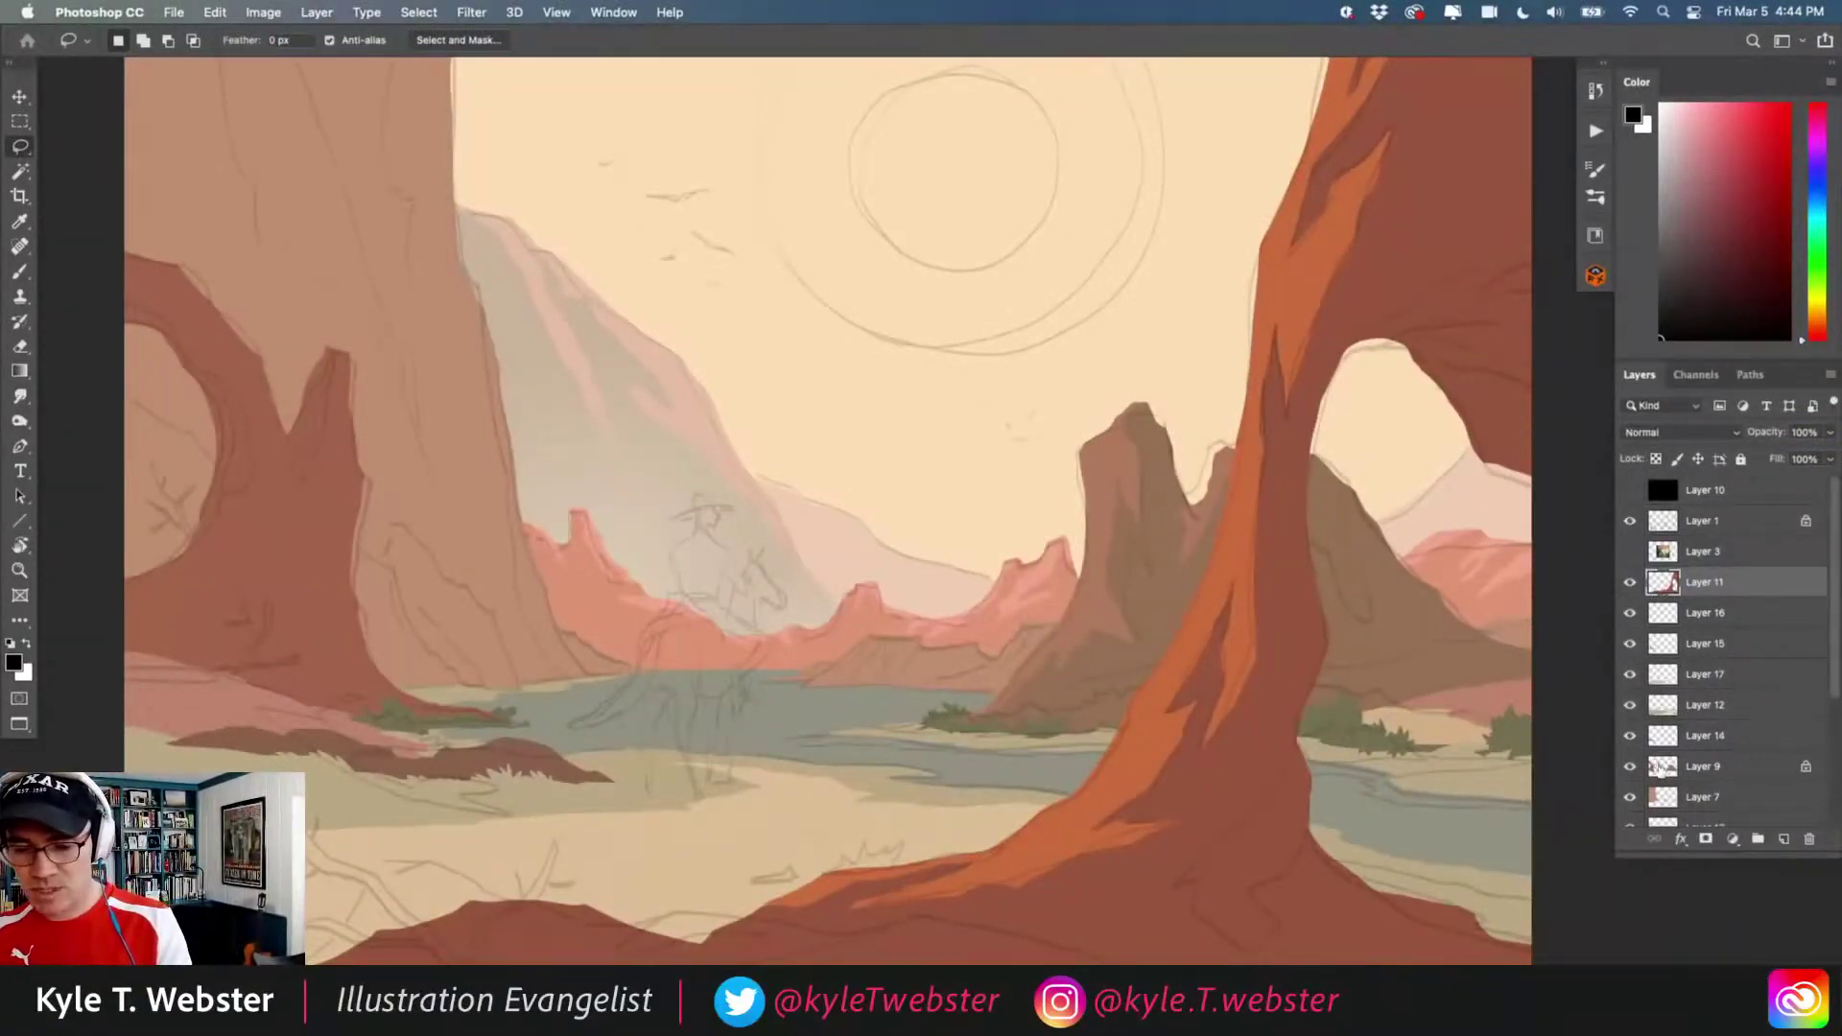
{"action": "left_click", "coordinate": [1660, 762]}
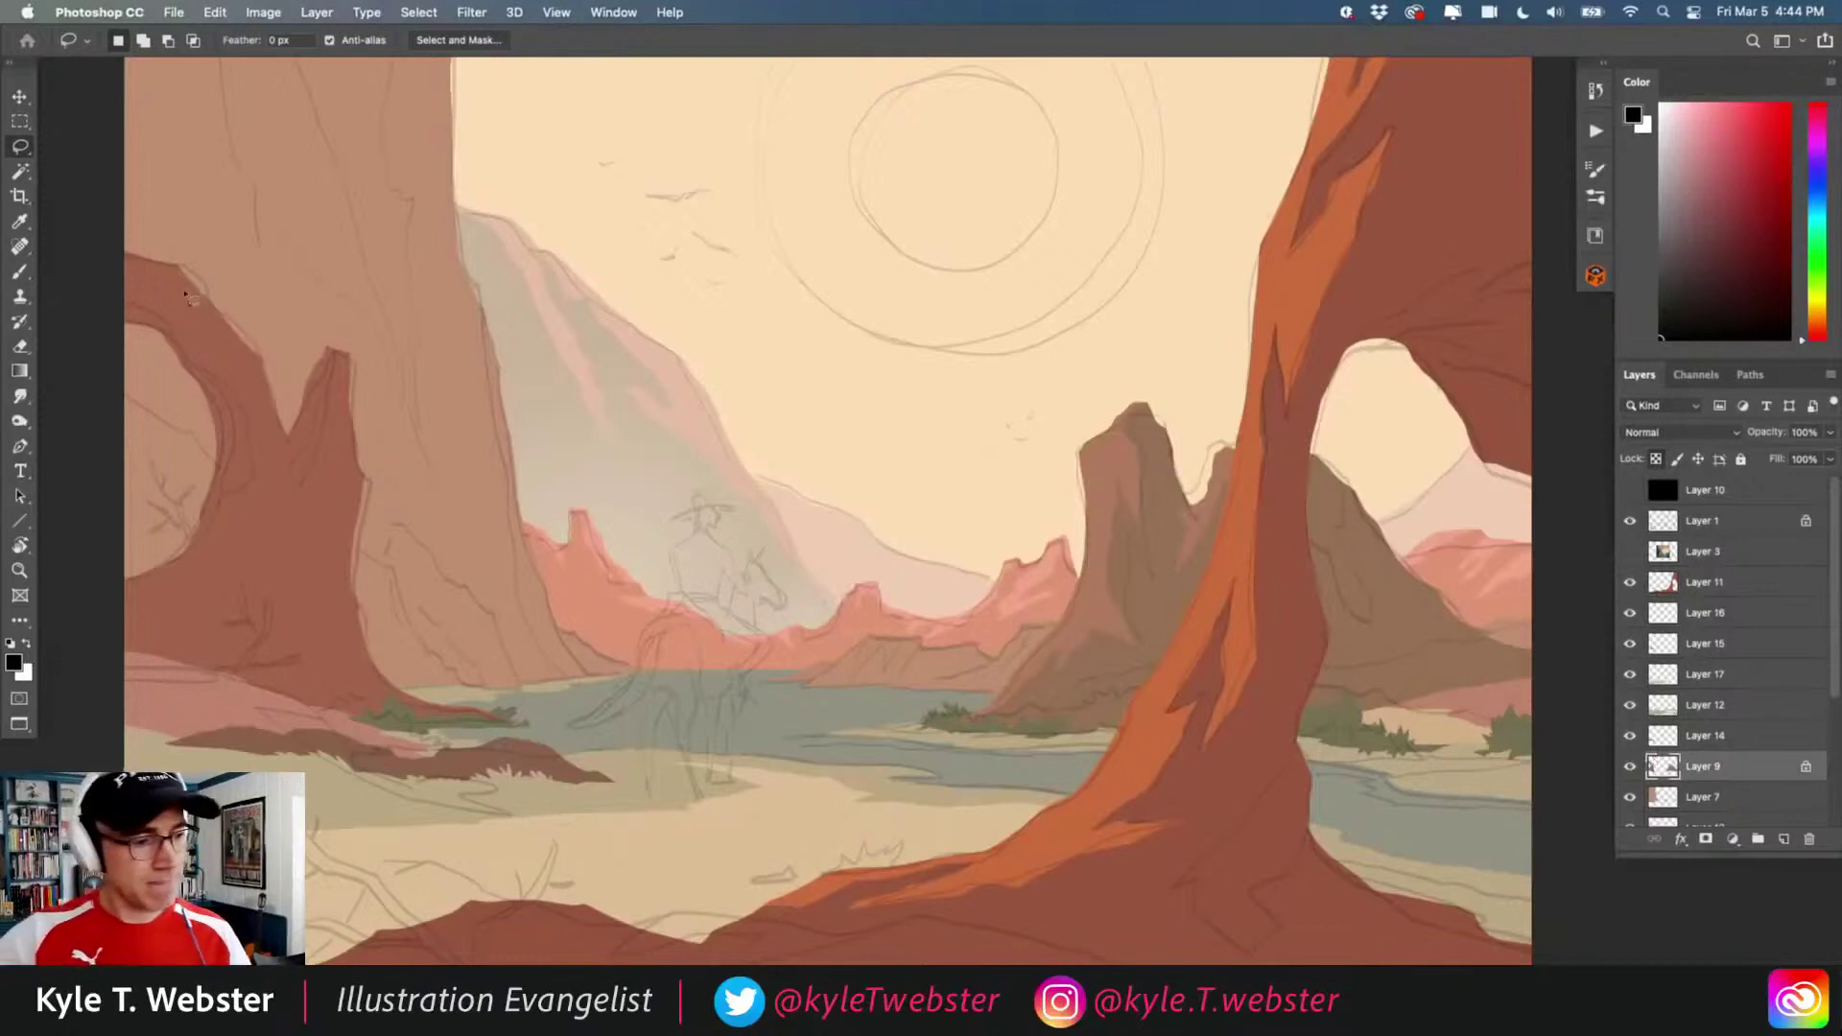